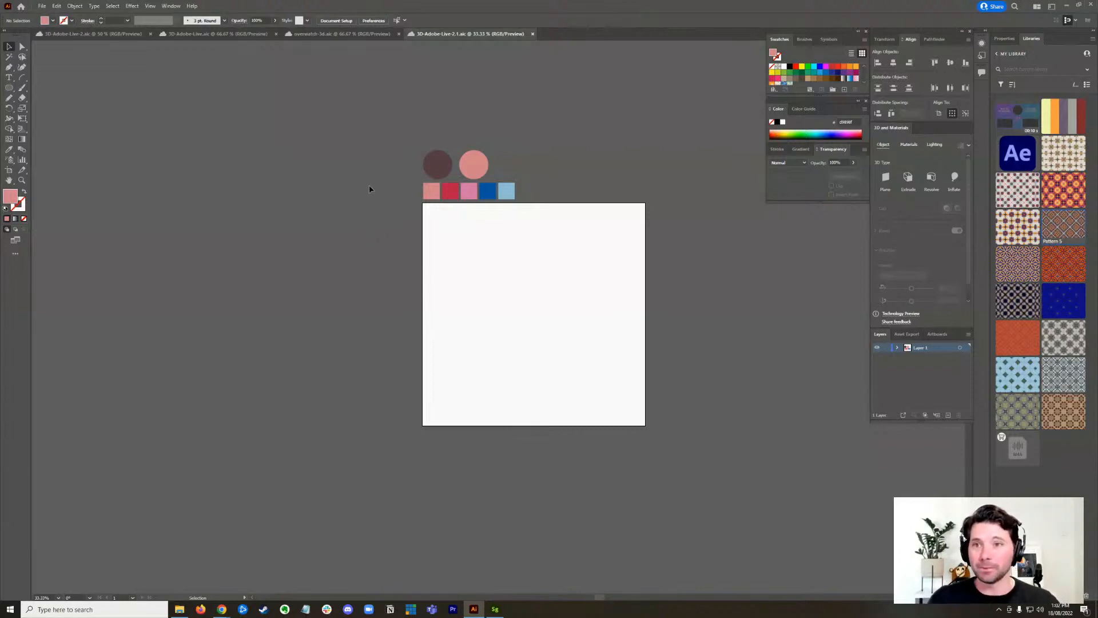
# - Examine the example 3D objects across the six artboards of the 3D-Adobe-Live document
pyautogui.click(223, 35)
pyautogui.scroll(-3, 265, 263)
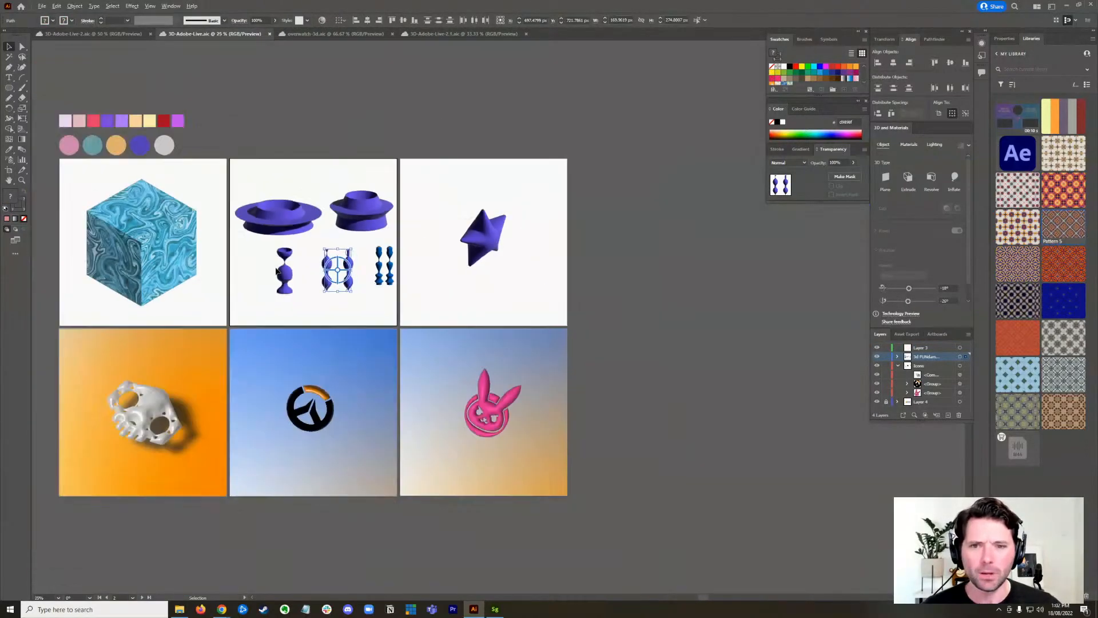
pyautogui.moveTo(257, 288); pyautogui.dragTo(591, 276)
pyautogui.click(334, 259)
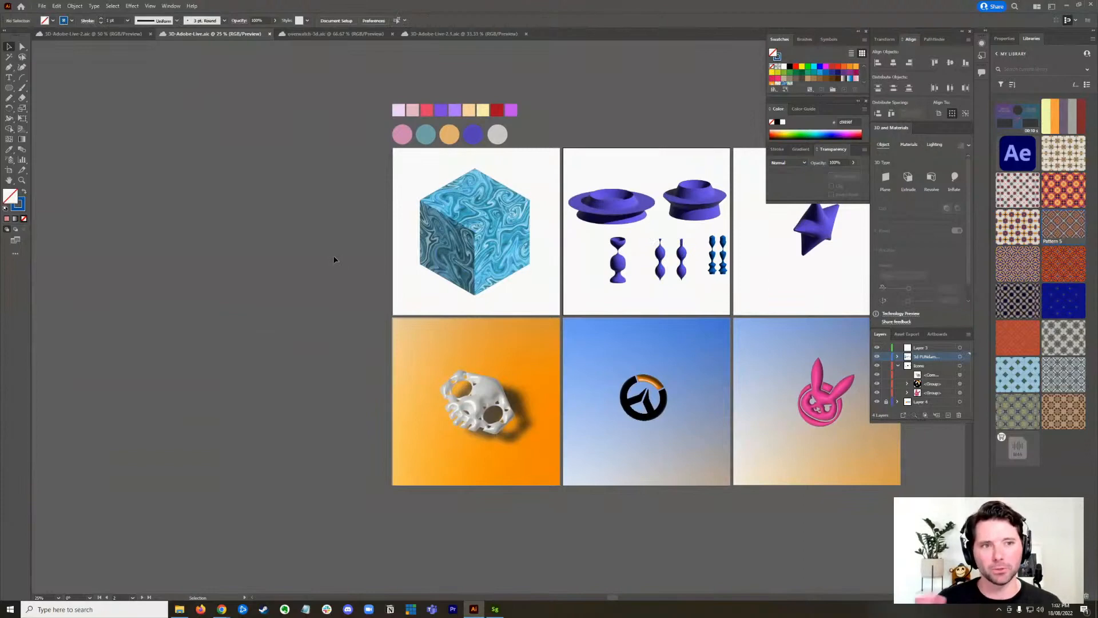
pyautogui.click(485, 233)
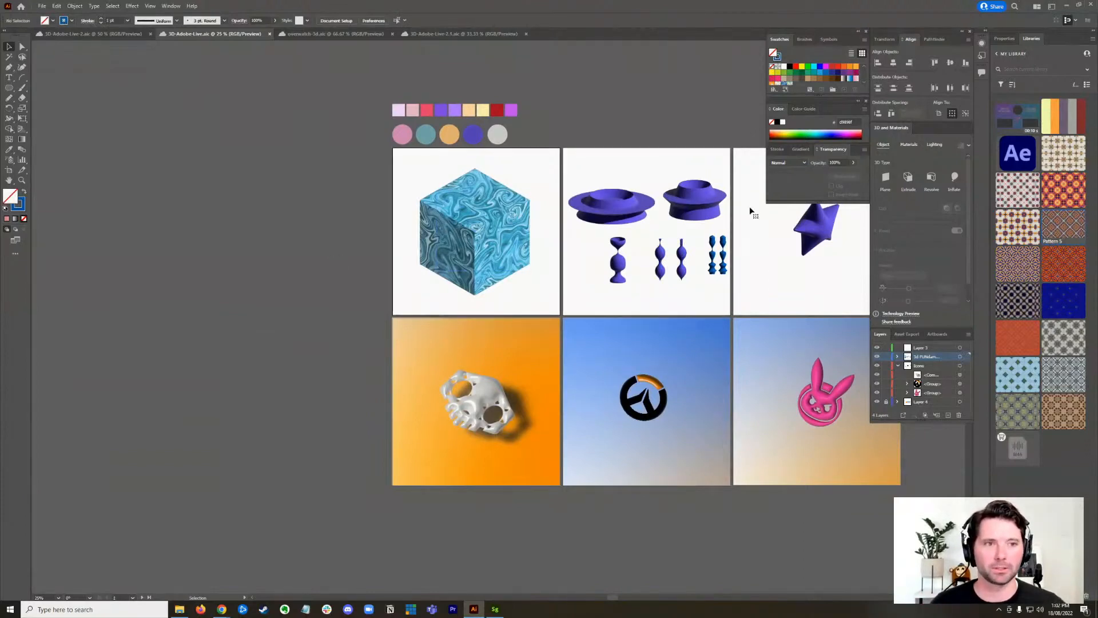
pyautogui.click(815, 229)
pyautogui.click(629, 168)
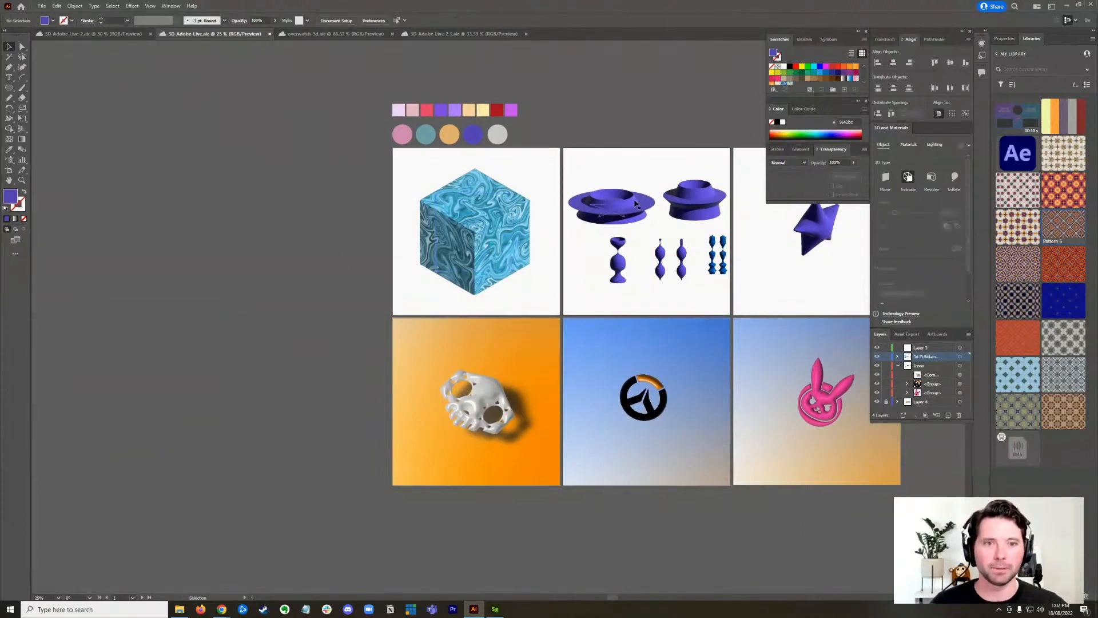
pyautogui.moveTo(605, 167); pyautogui.dragTo(548, 325)
pyautogui.click(708, 294)
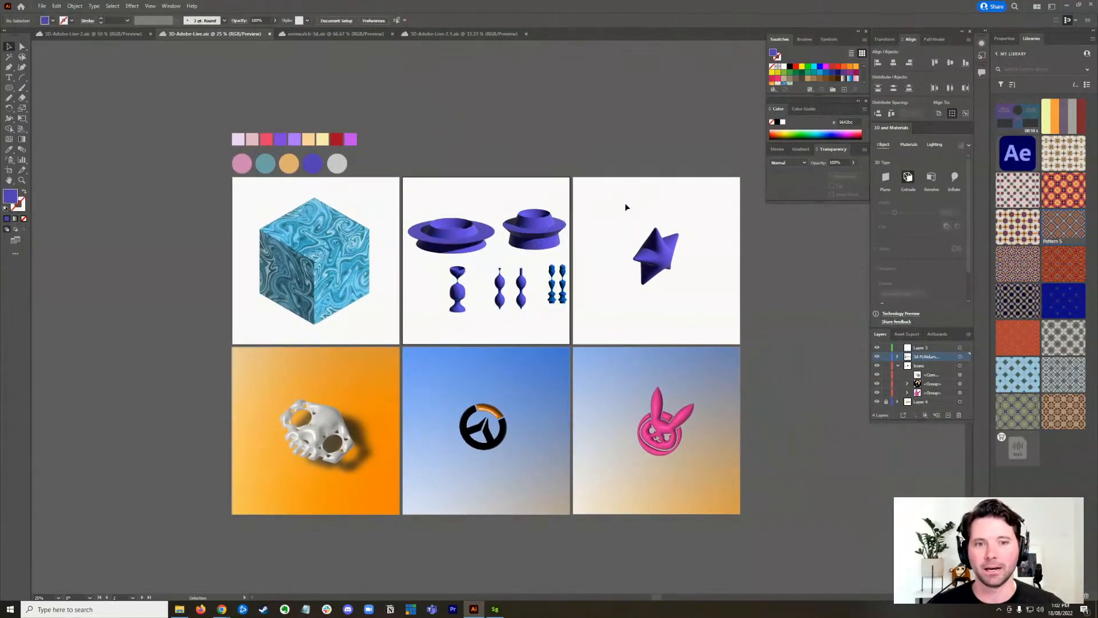
pyautogui.moveTo(629, 209); pyautogui.dragTo(708, 309)
pyautogui.click(708, 294)
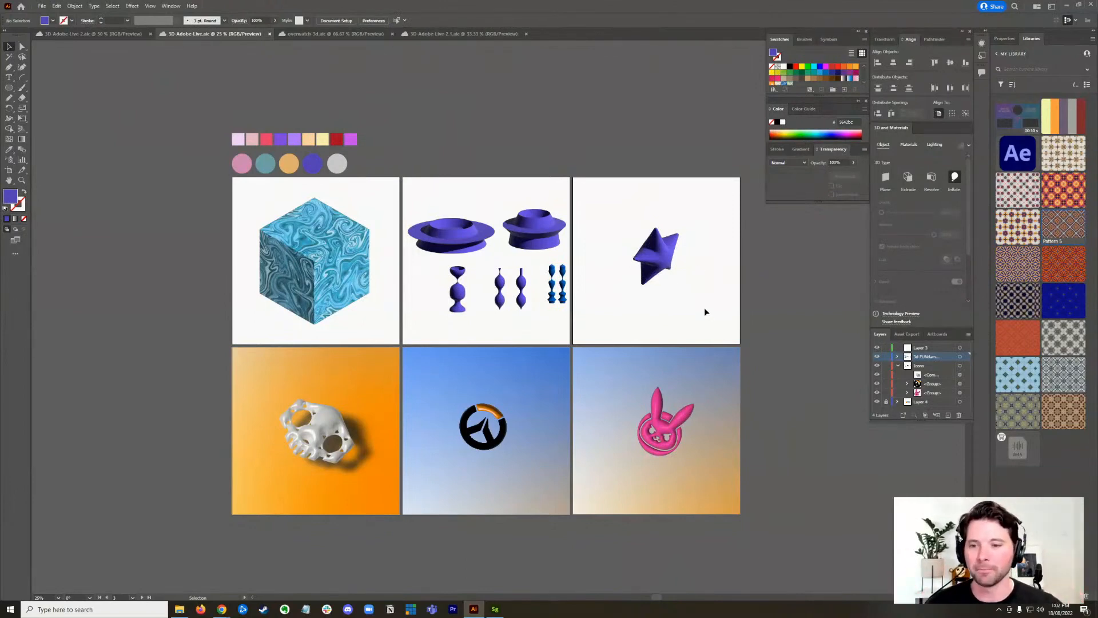
pyautogui.moveTo(488, 300); pyautogui.dragTo(565, 196)
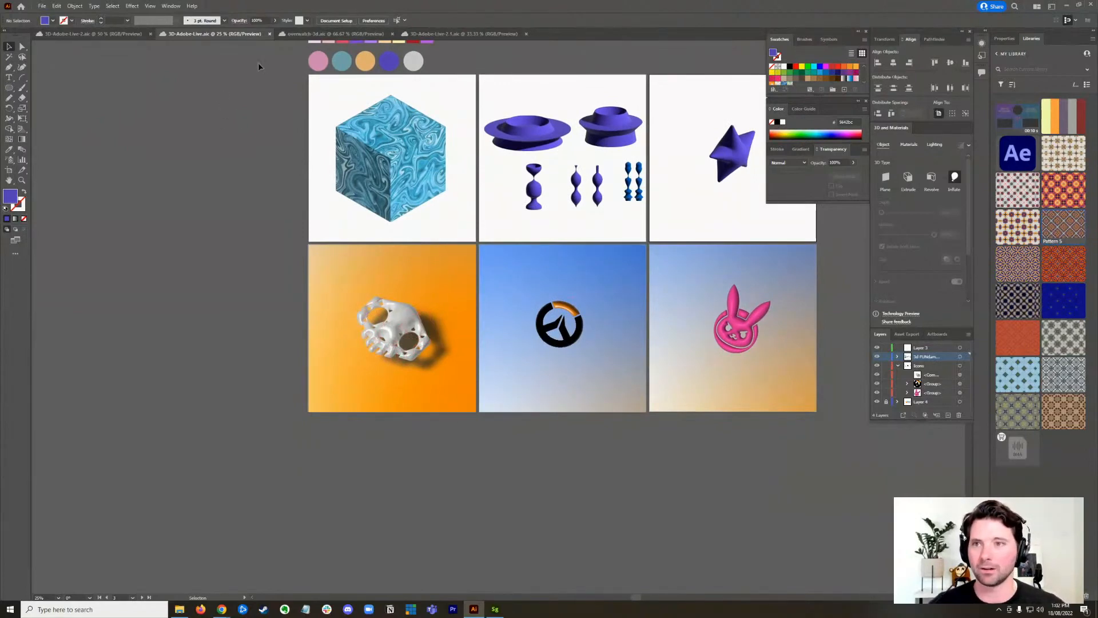
# - Compare the inflated skull, ring logo and rabbit with their flat originals in the overwatch-3d document, then return to the blank 3D-Adobe-Live-2.1 document
pyautogui.click(330, 35)
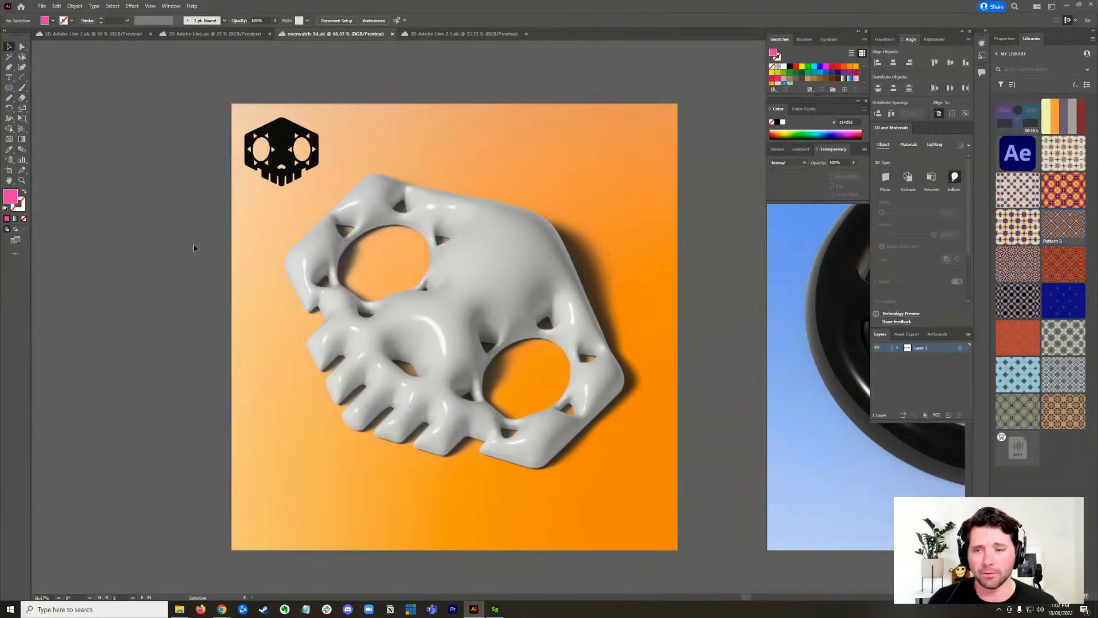
pyautogui.click(288, 134)
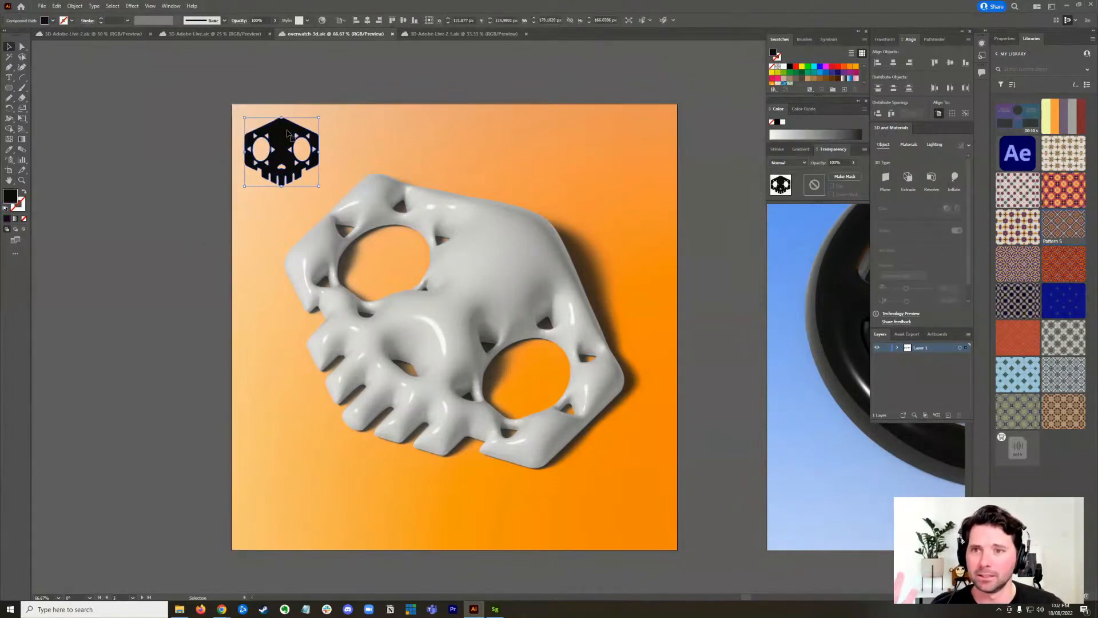
pyautogui.click(201, 150)
pyautogui.click(288, 129)
pyautogui.click(163, 194)
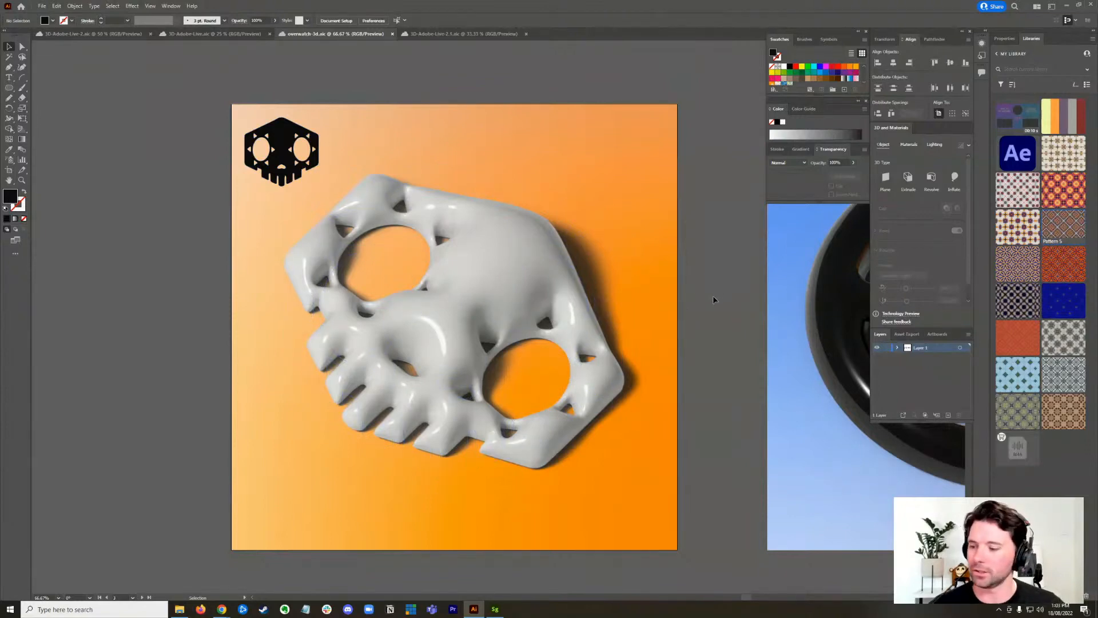
pyautogui.hscroll(10, 713, 294)
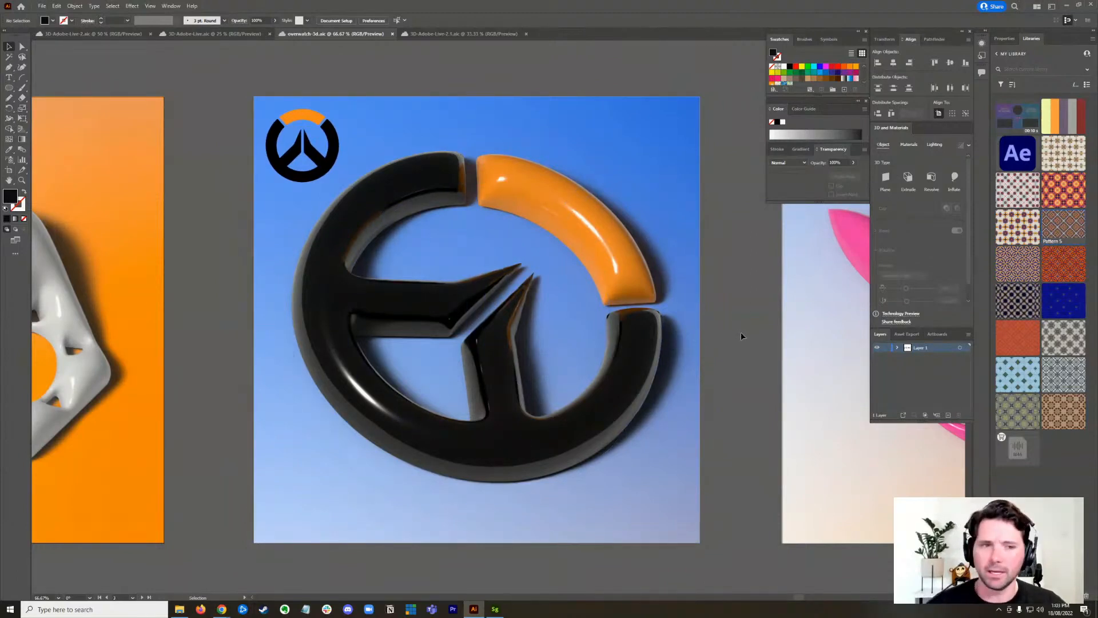
pyautogui.moveTo(740, 334); pyautogui.dragTo(353, 334)
pyautogui.hscroll(2, 343, 311)
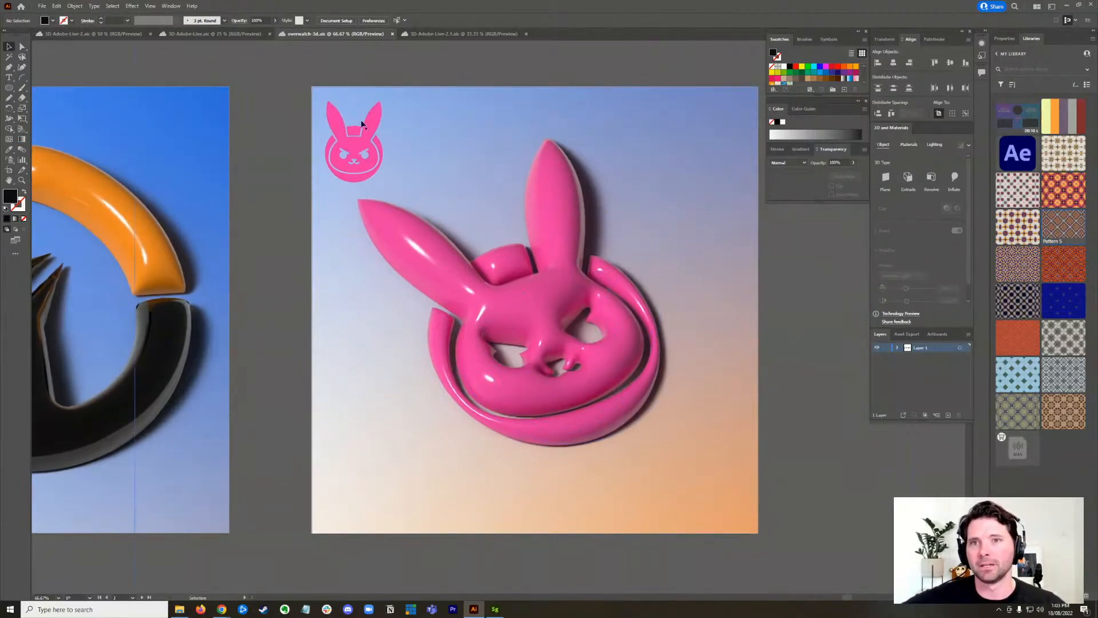
pyautogui.click(443, 35)
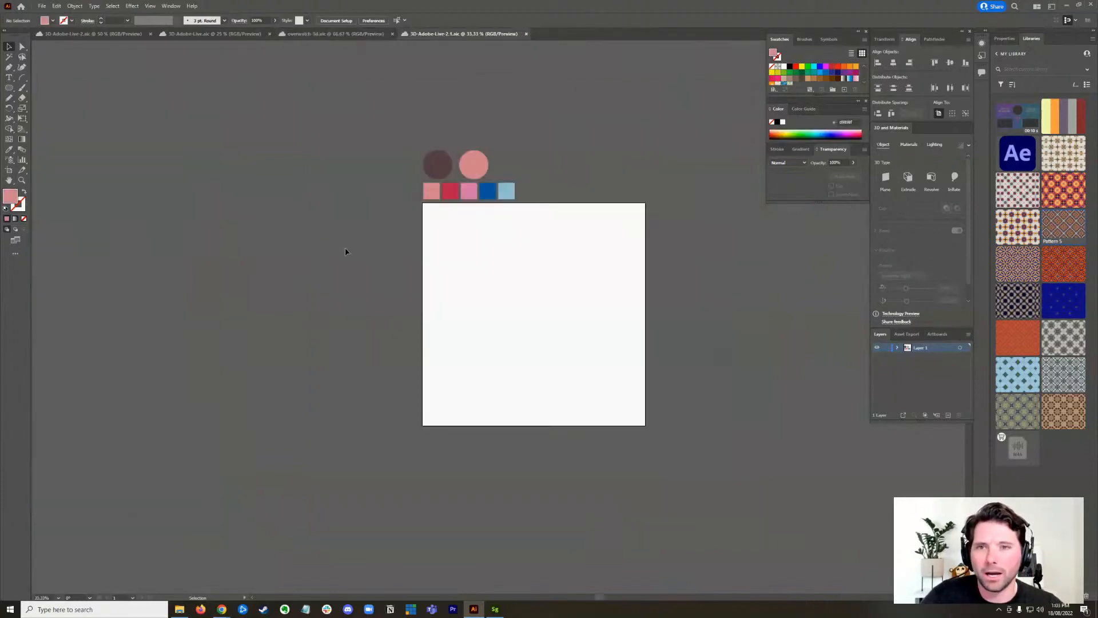
# - Switch to Substance 3D Stager, browse the starter assets and select the ring-shaped logo model
pyautogui.hotkey('alt', 'Tab')
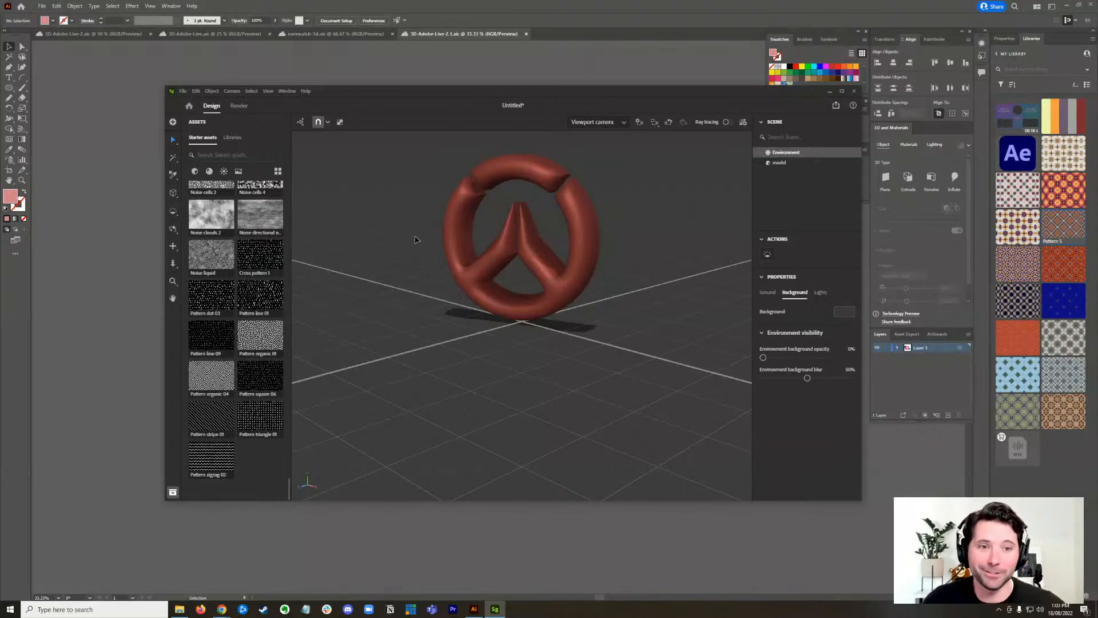
pyautogui.scroll(-10, 263, 343)
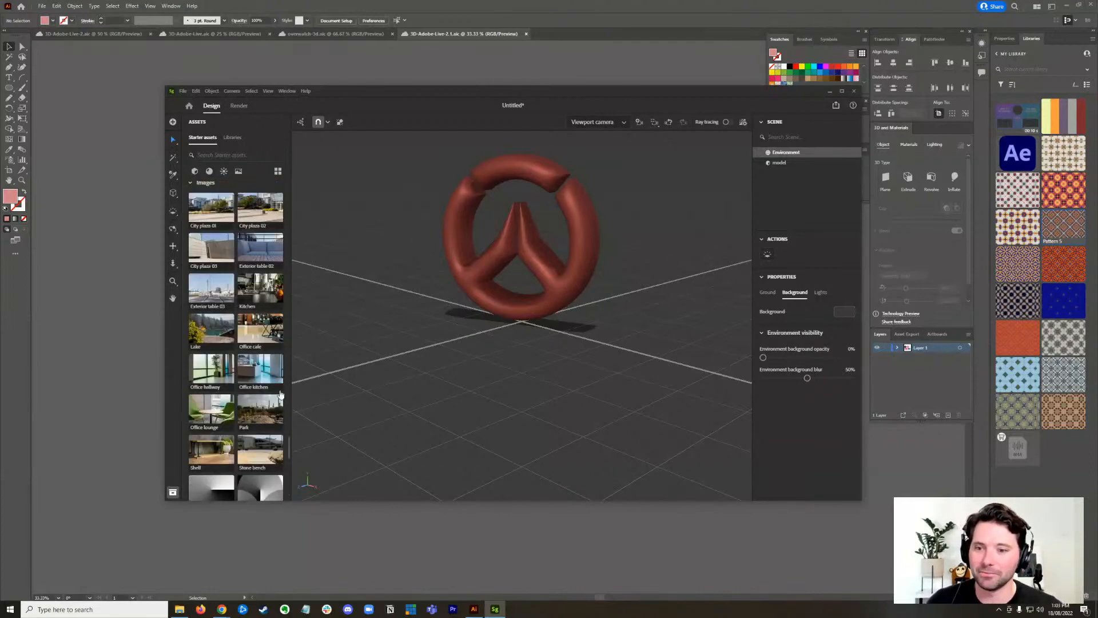
pyautogui.moveTo(290, 446); pyautogui.dragTo(293, 178)
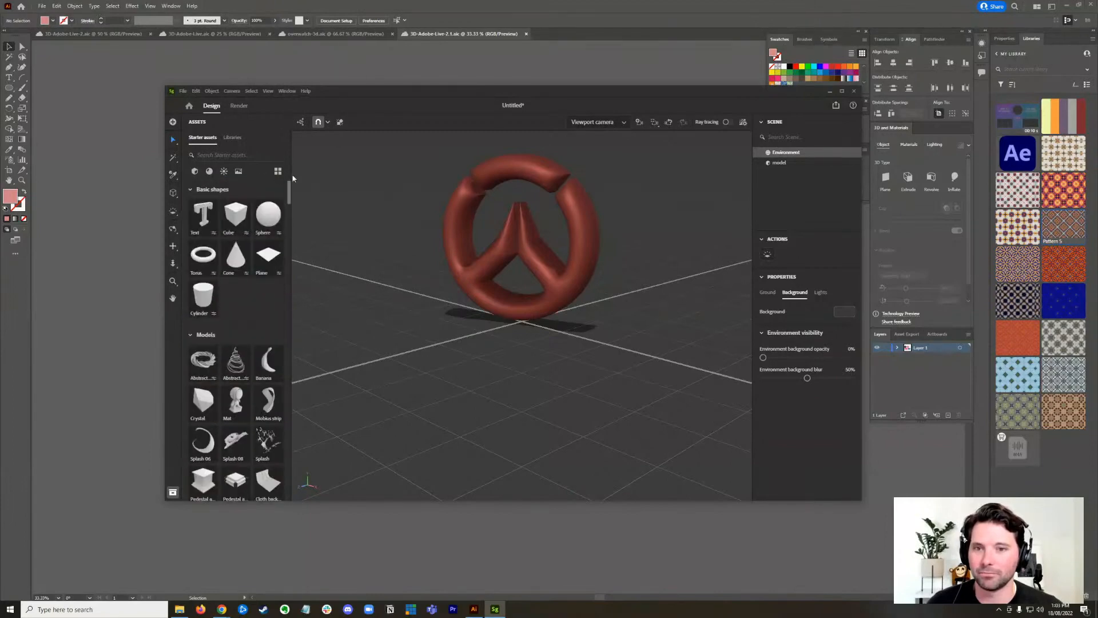
pyautogui.click(537, 238)
pyautogui.click(386, 271)
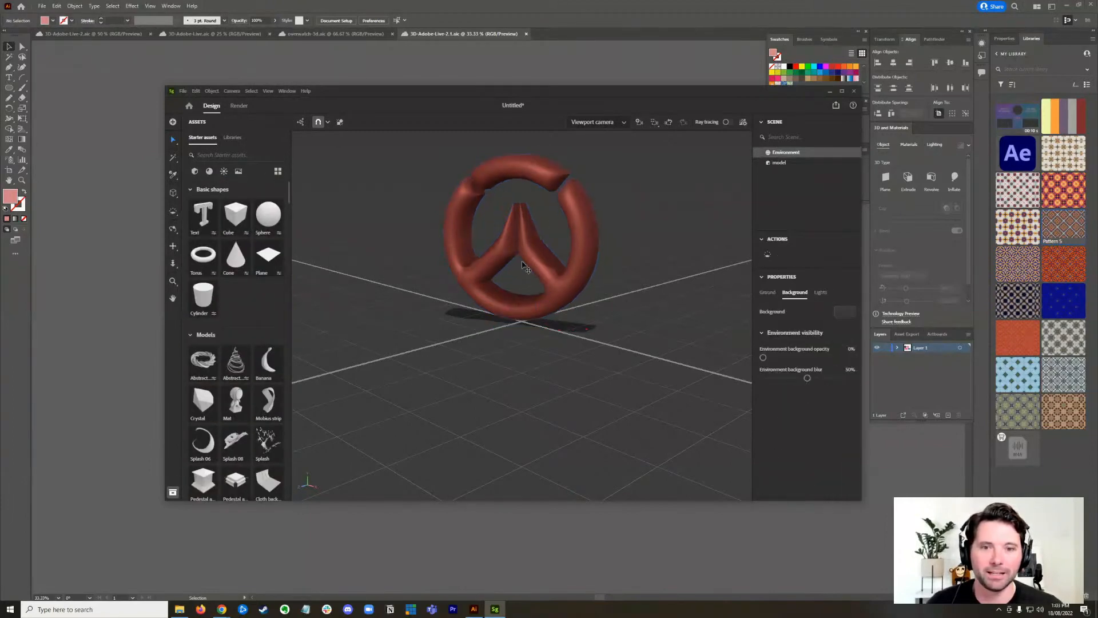
pyautogui.click(542, 258)
pyautogui.moveTo(538, 248)
pyautogui.mouseDown()
pyautogui.moveTo(509, 274)
pyautogui.moveTo(536, 252)
pyautogui.mouseUp()
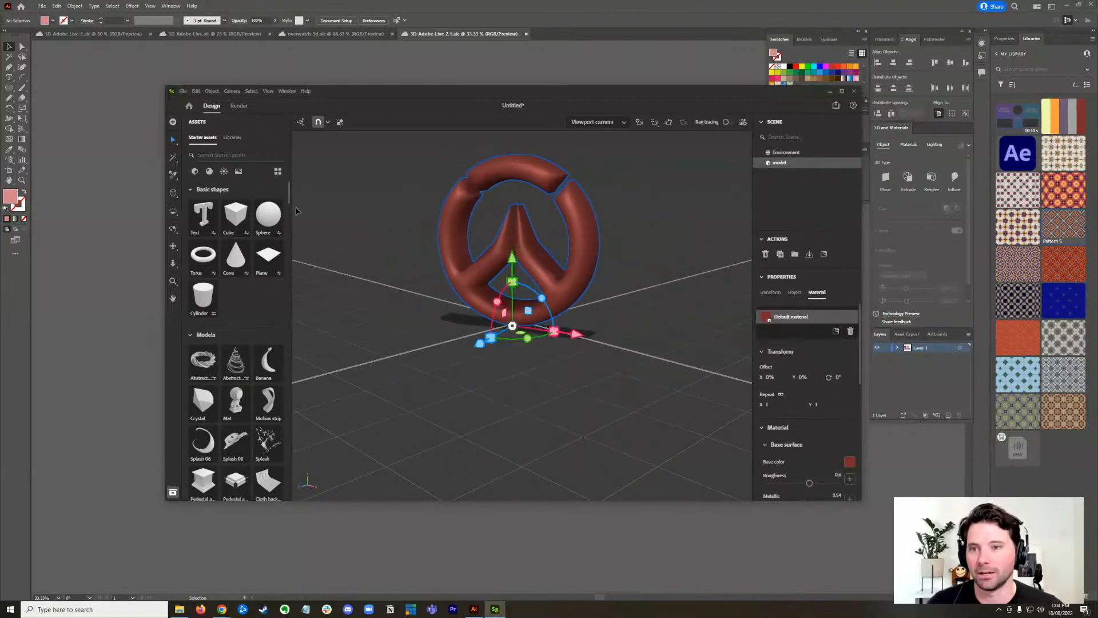
# - Apply the Soft plastic starter material to the selected logo model
pyautogui.scroll(-2, 290, 204)
pyautogui.scroll(-2, 290, 204)
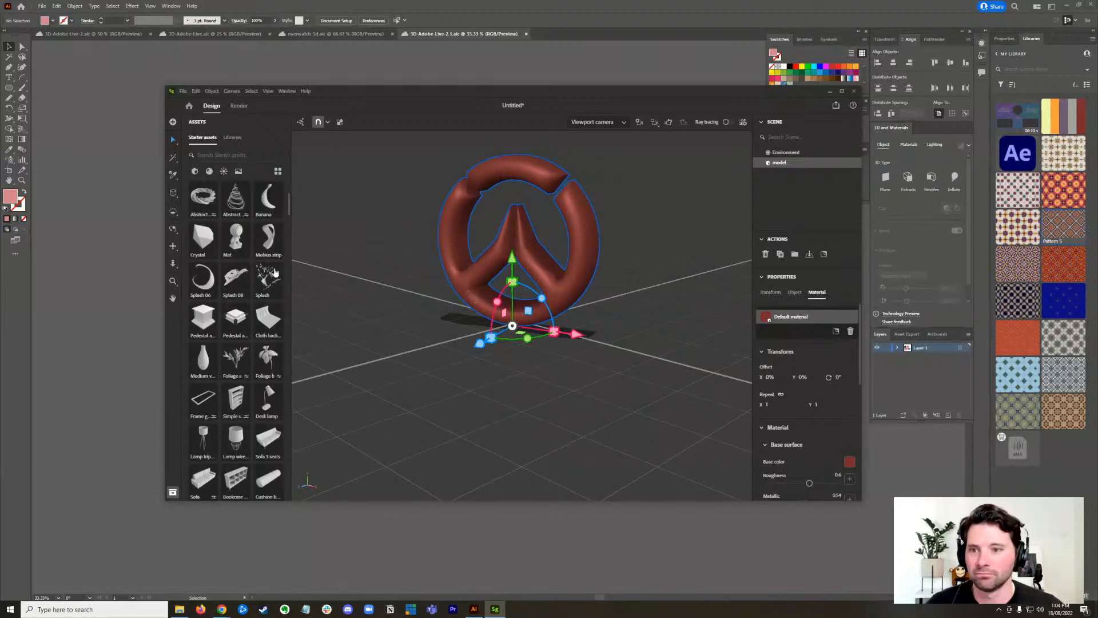
pyautogui.scroll(-2, 288, 222)
pyautogui.moveTo(289, 222); pyautogui.dragTo(288, 340)
pyautogui.click(203, 250)
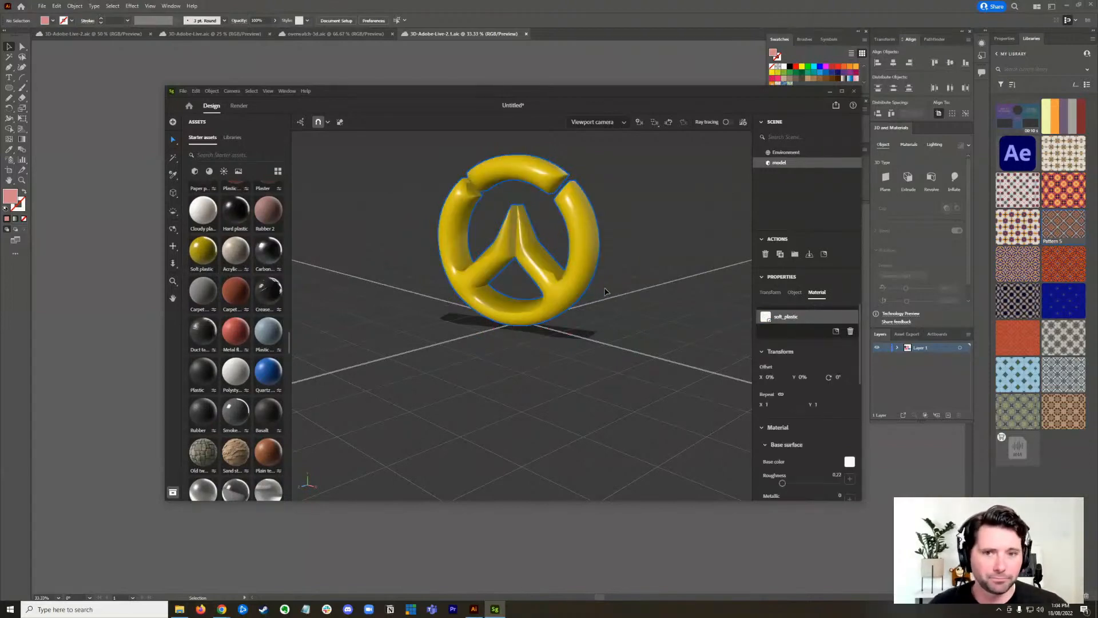
# - Light the scene with a coloured environment light from the starter assets
pyautogui.click(303, 313)
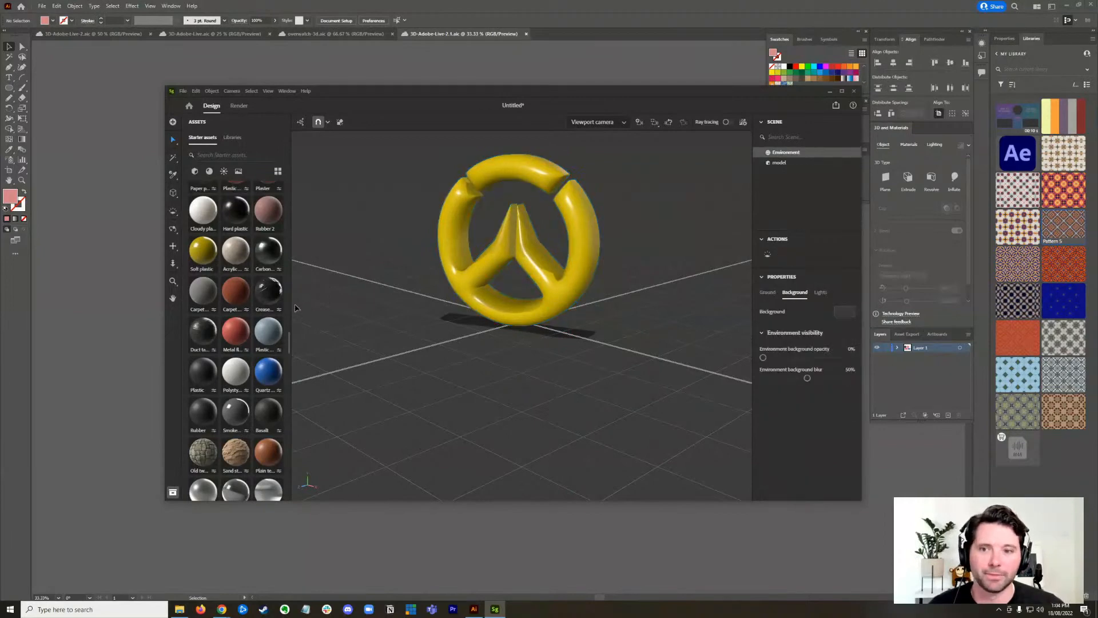
pyautogui.click(452, 250)
pyautogui.moveTo(289, 344); pyautogui.dragTo(290, 447)
pyautogui.click(268, 309)
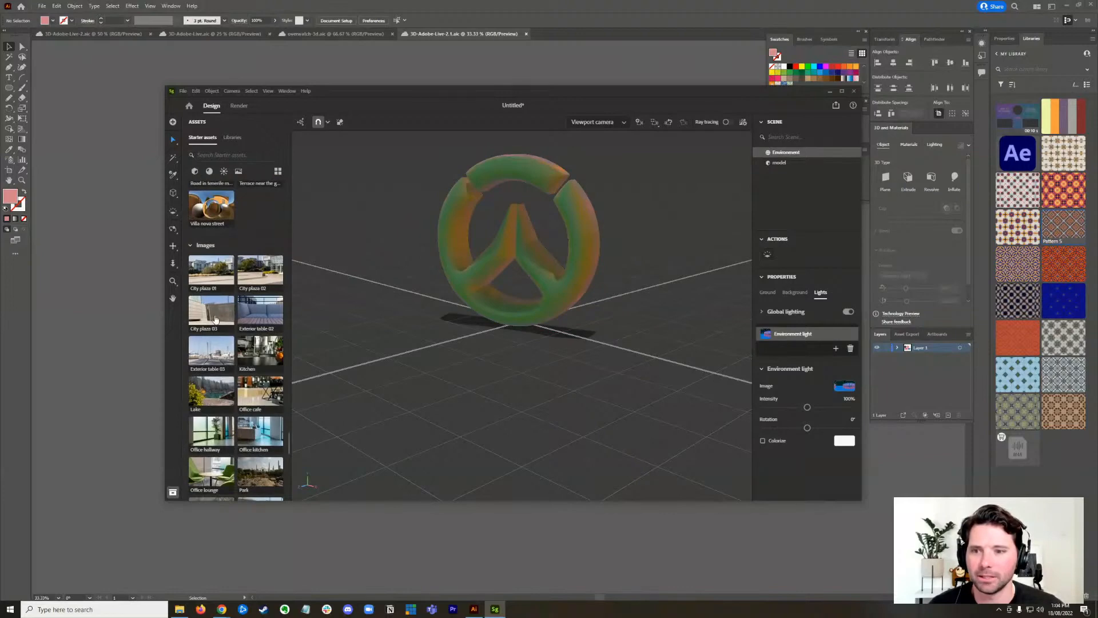
# - Set the City plaza 03 image as the scene background and reposition the logo model in front of it
pyautogui.click(215, 321)
pyautogui.moveTo(556, 289); pyautogui.dragTo(549, 360)
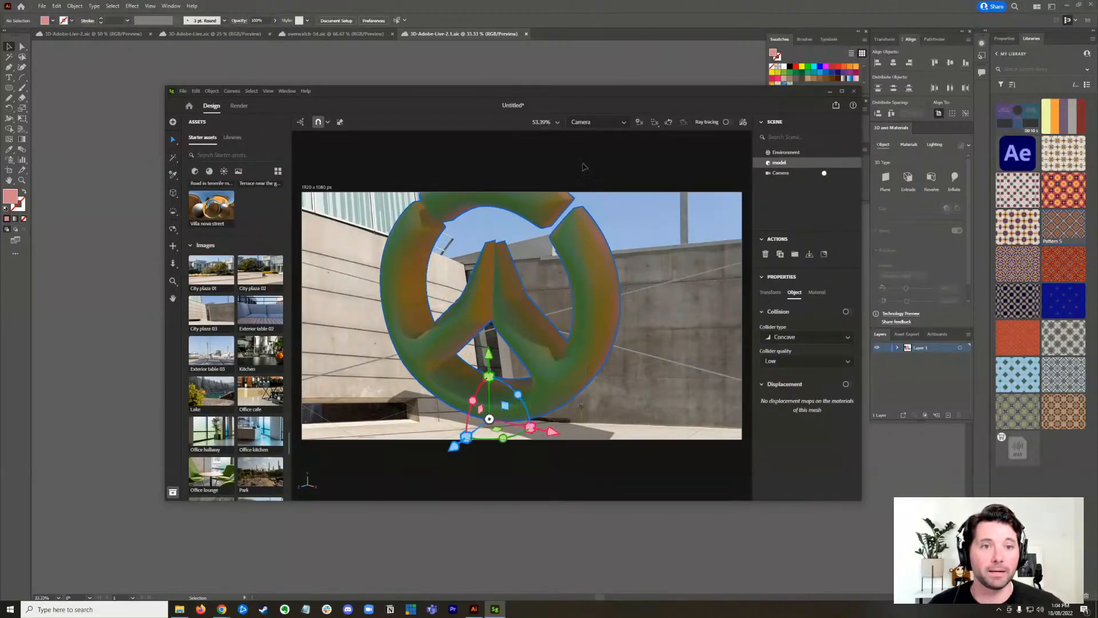
# - Switch back to Illustrator and draw a pink circle about 890 px wide, centred on the midpoint of the artboard's bottom edge
pyautogui.click(608, 13)
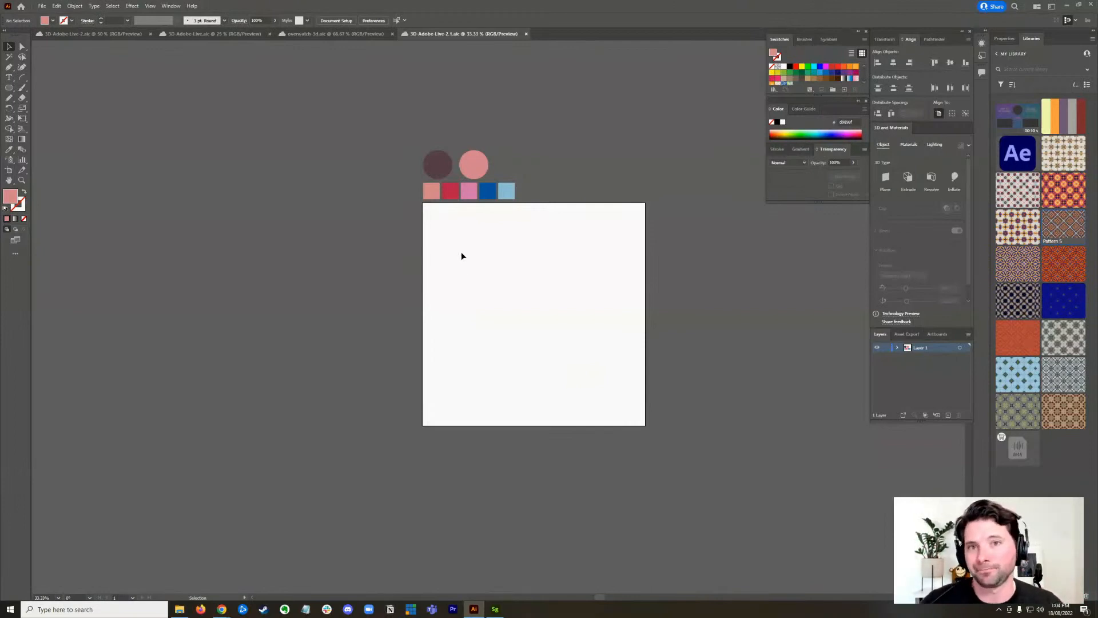
pyautogui.click(9, 87)
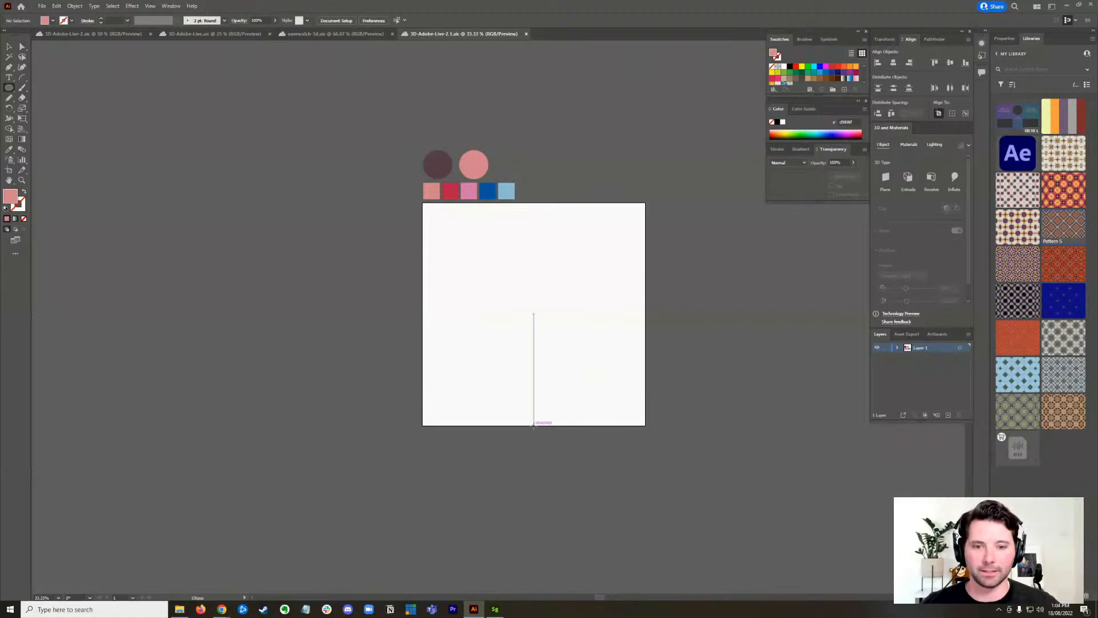
pyautogui.moveTo(534, 425); pyautogui.dragTo(610, 334)
pyautogui.click(12, 46)
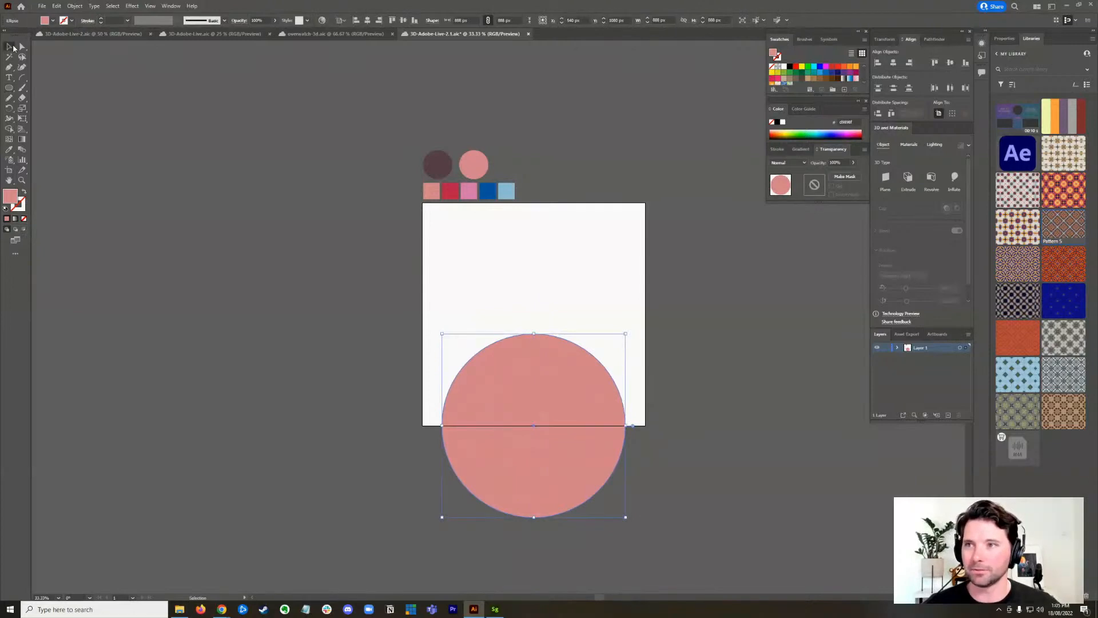
pyautogui.click(351, 265)
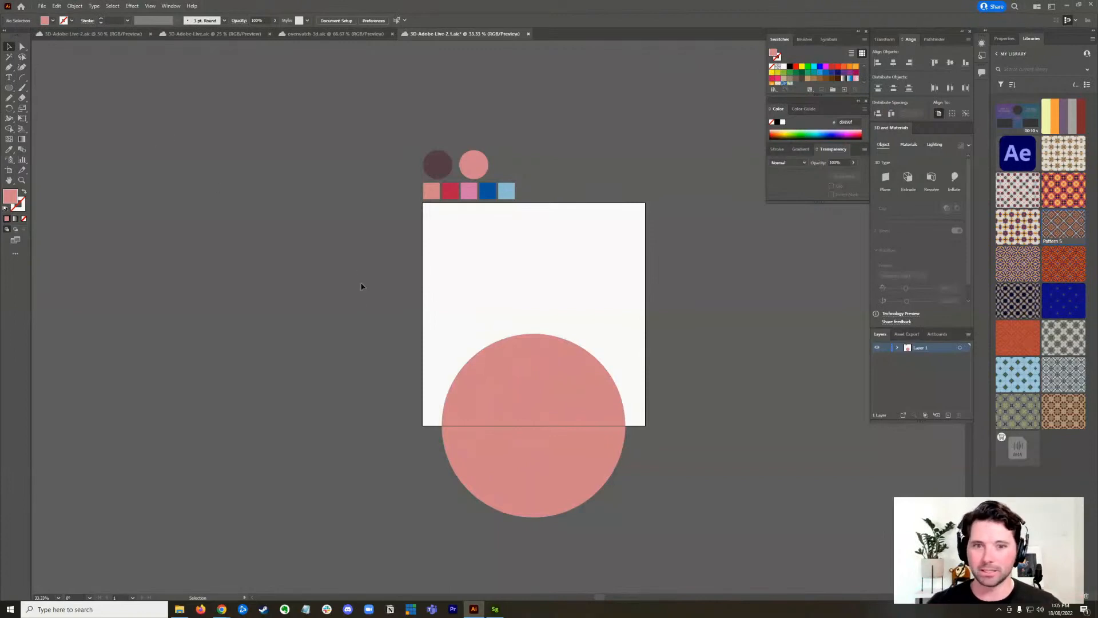
# - Draw a thin vertical rectangle about 14 by 200 px inside the circle's left half, standing on the artboard's bottom edge
pyautogui.press('l')
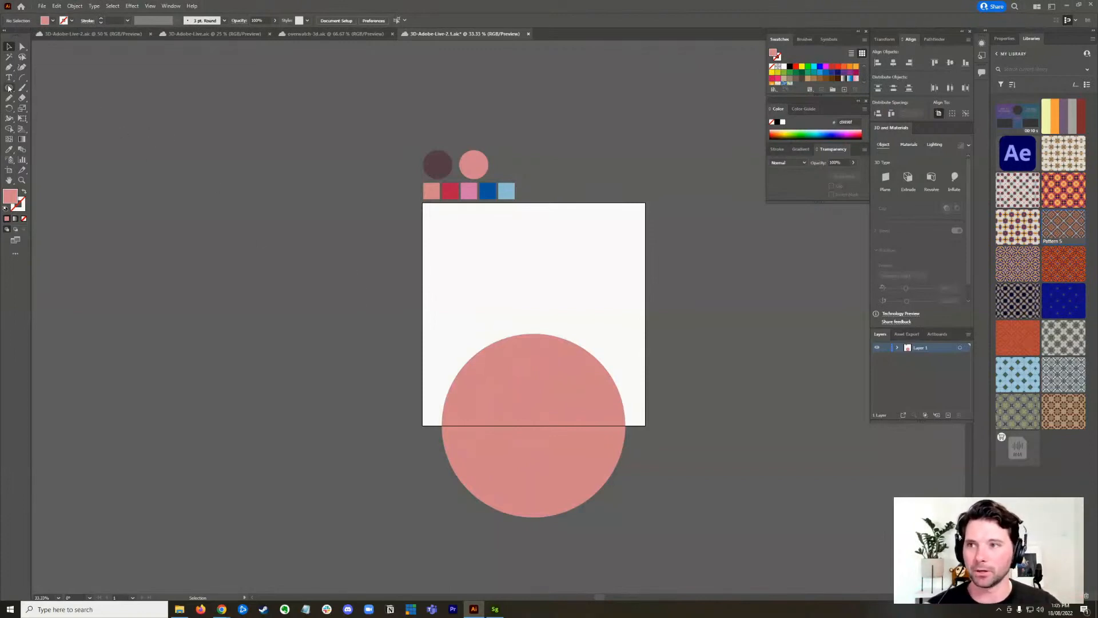
pyautogui.click(10, 87)
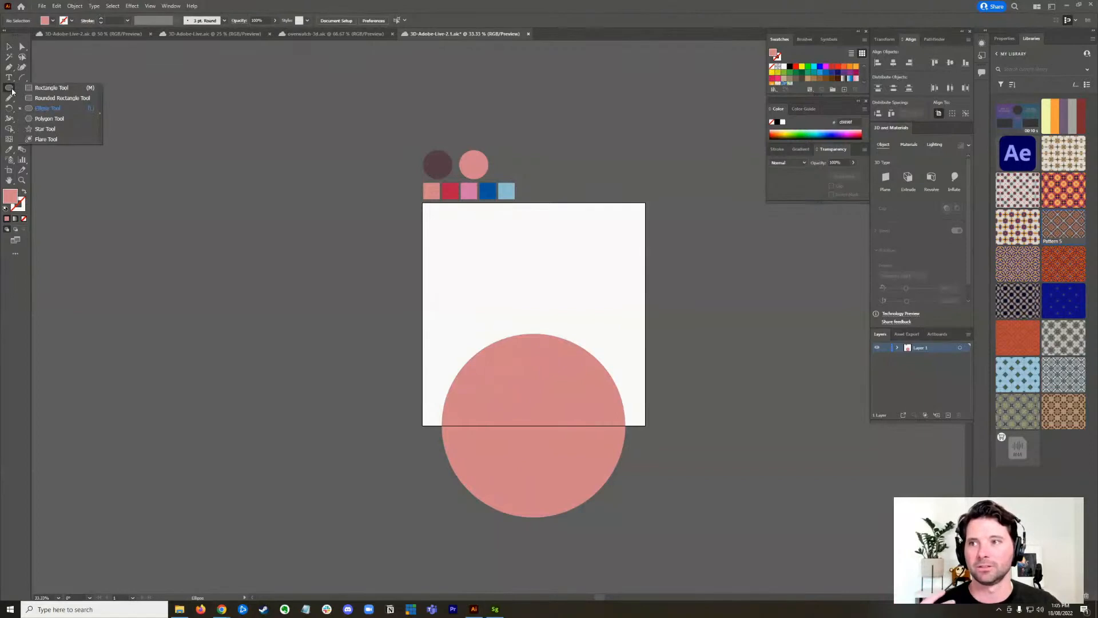
pyautogui.click(66, 89)
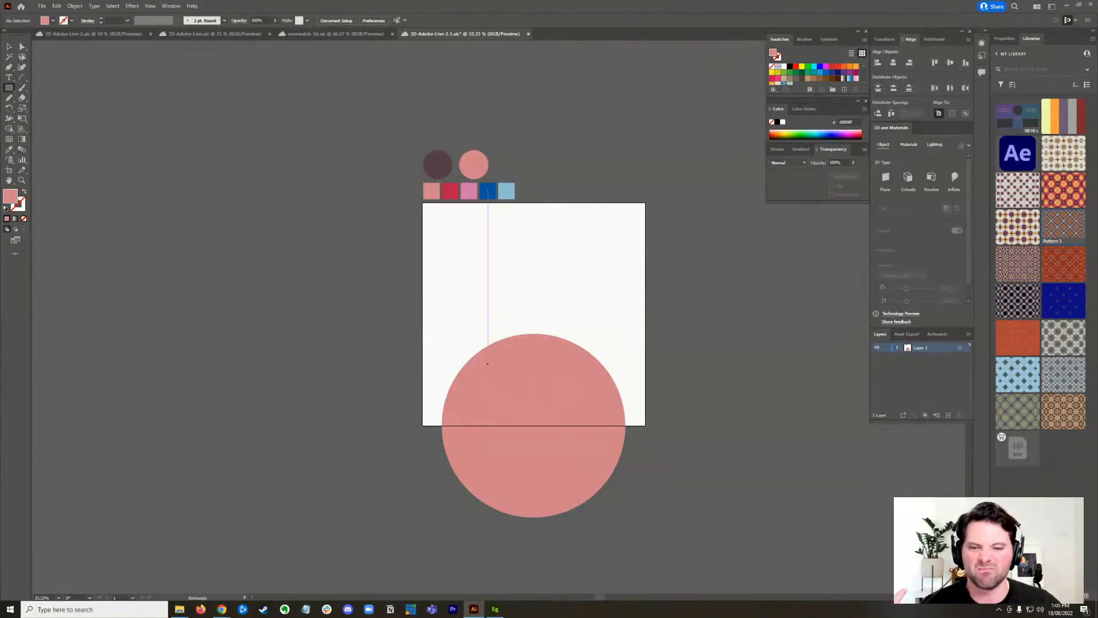
pyautogui.press('v')
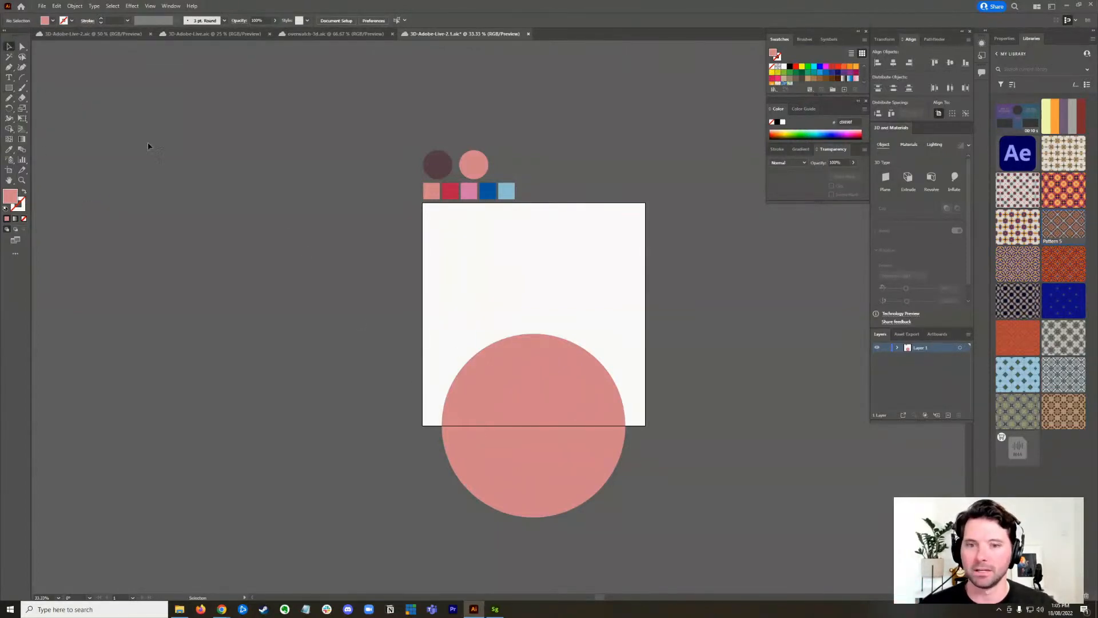
pyautogui.scroll(2, 452, 341)
pyautogui.moveTo(468, 357); pyautogui.dragTo(379, 223)
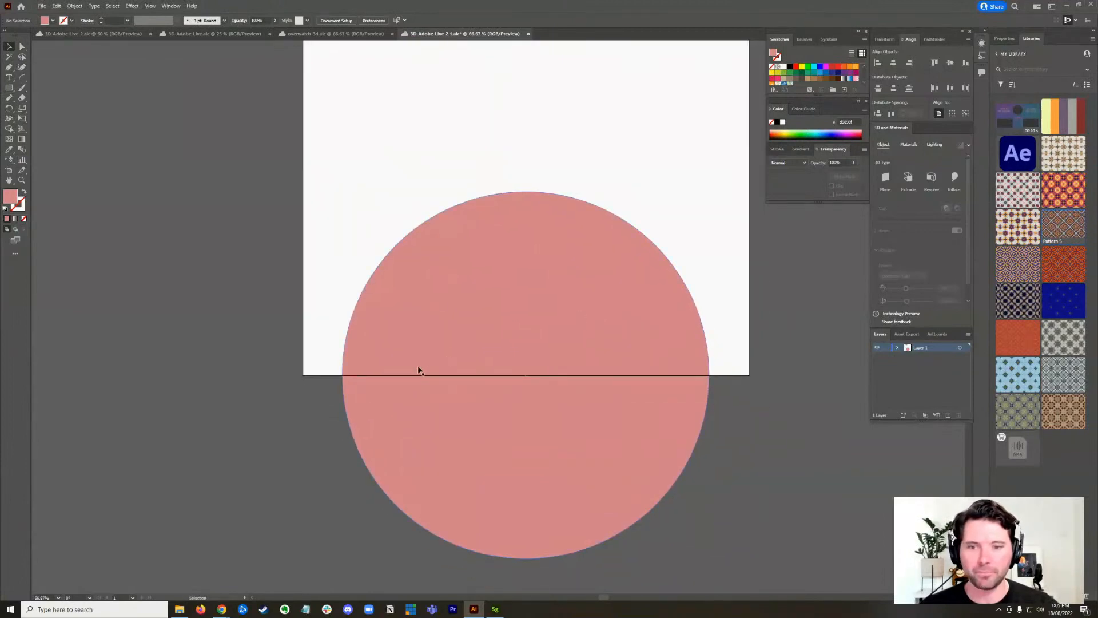
pyautogui.click(10, 88)
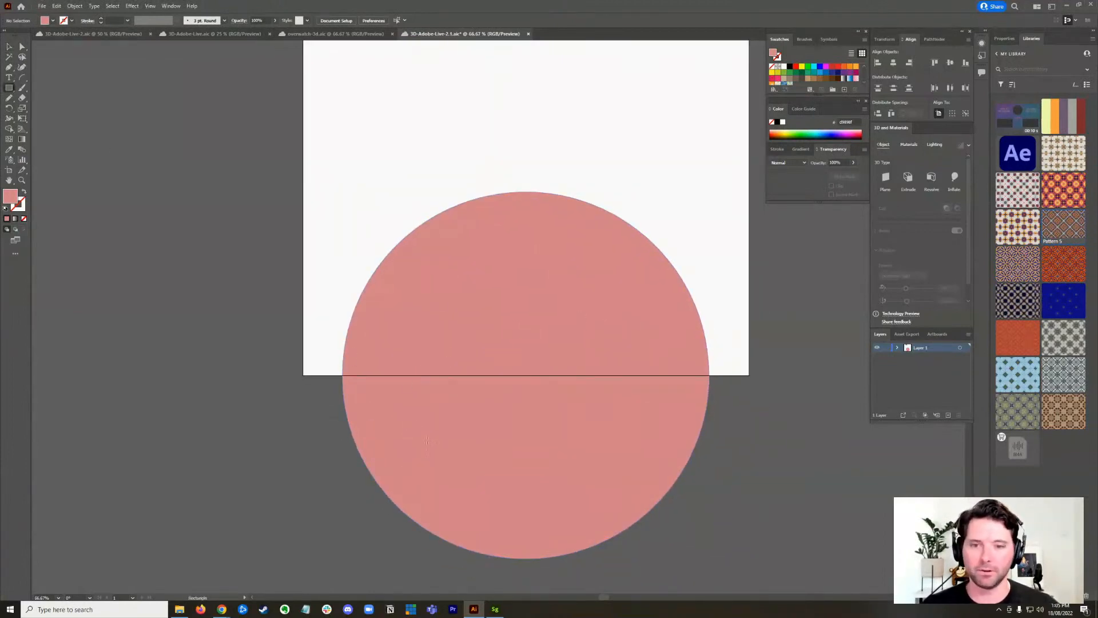
pyautogui.moveTo(403, 376); pyautogui.dragTo(408, 292)
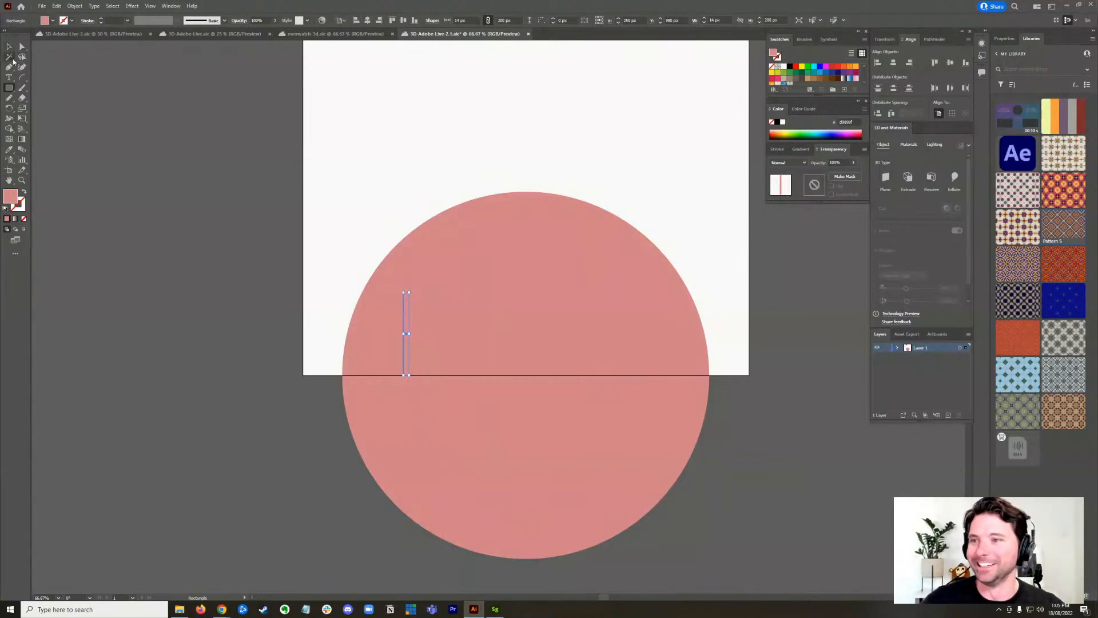
pyautogui.click(10, 50)
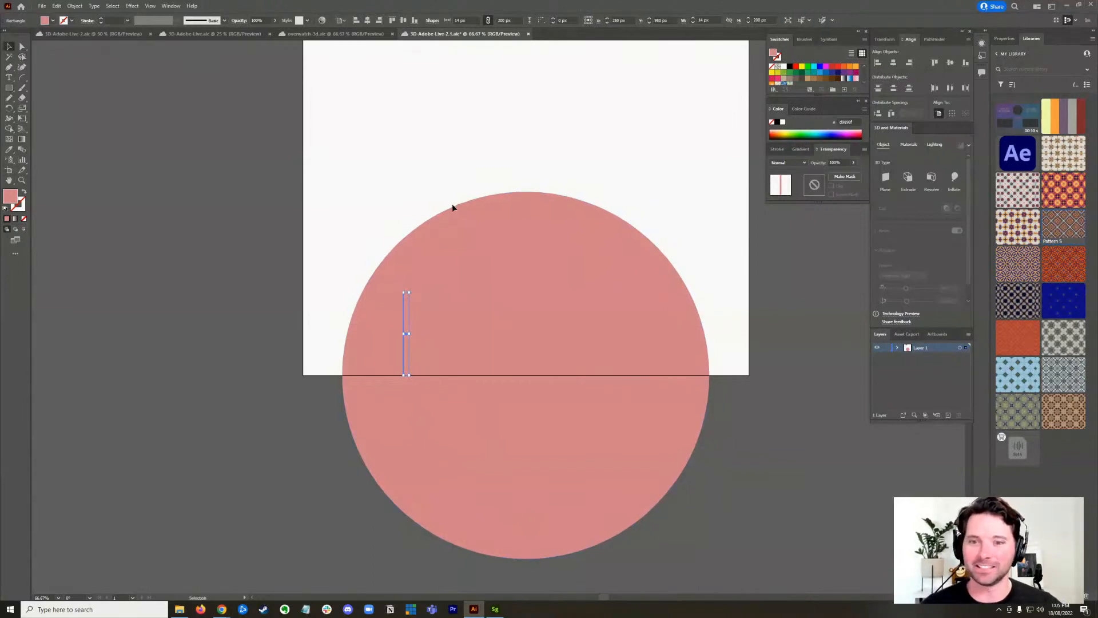
# - Fill the thin vertical bar with the dark brown sampled from the palette circle above the artboard
pyautogui.scroll(-2, 448, 184)
pyautogui.scroll(2, 453, 157)
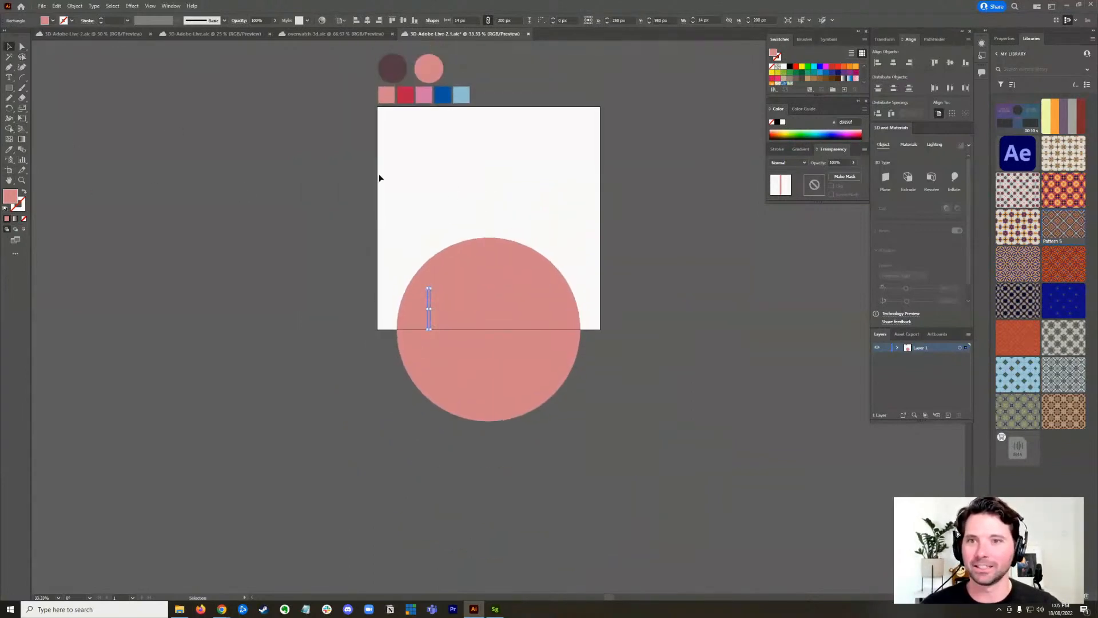
pyautogui.click(9, 149)
pyautogui.click(400, 73)
pyautogui.click(9, 46)
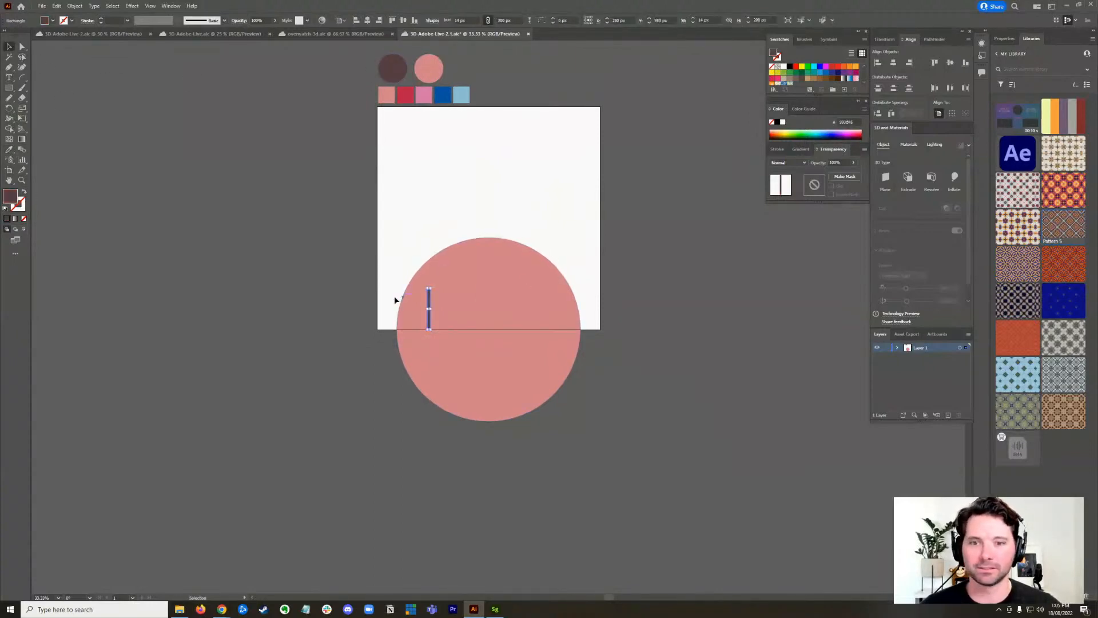
# - Duplicate the dark bar straight across into the circle's right half and group the two bars
pyautogui.scroll(2, 436, 303)
pyautogui.moveTo(419, 298); pyautogui.dragTo(659, 293)
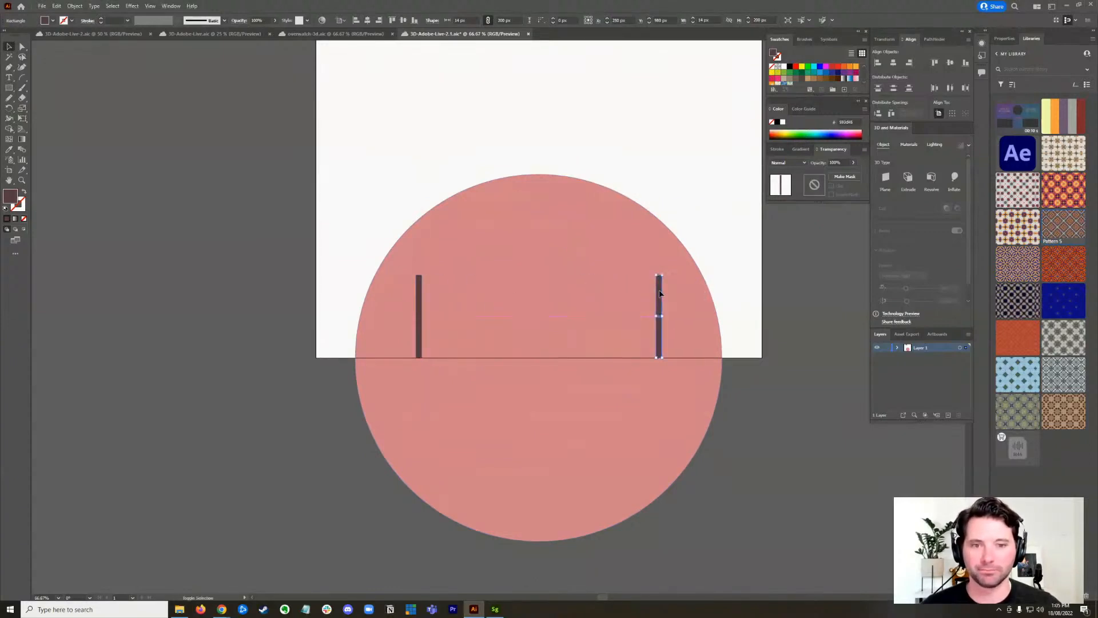
pyautogui.click(617, 268)
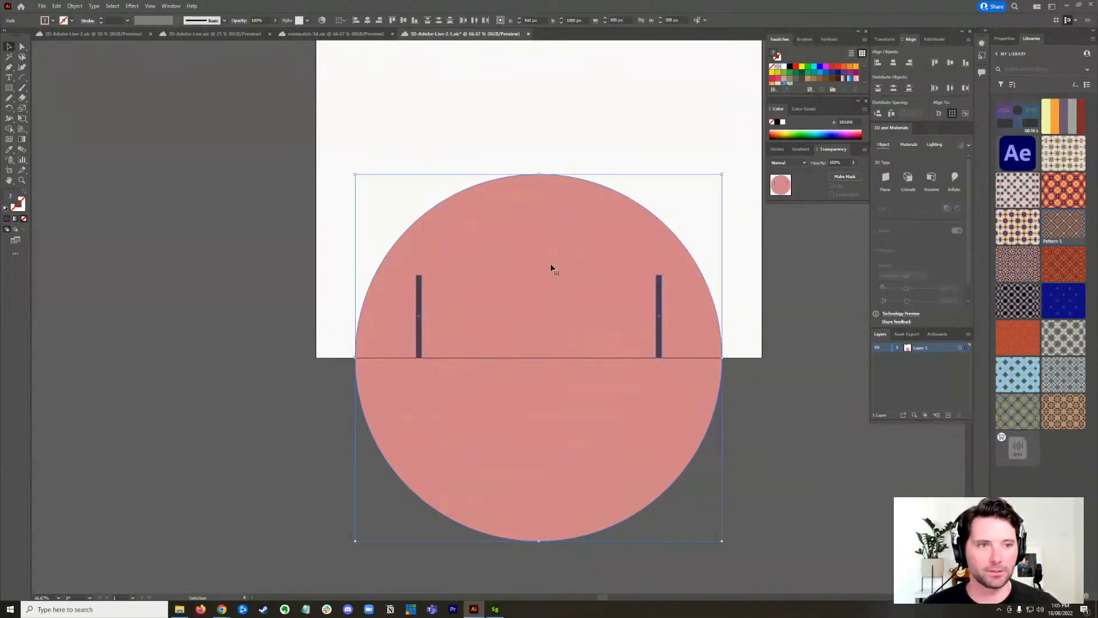
pyautogui.click(506, 282)
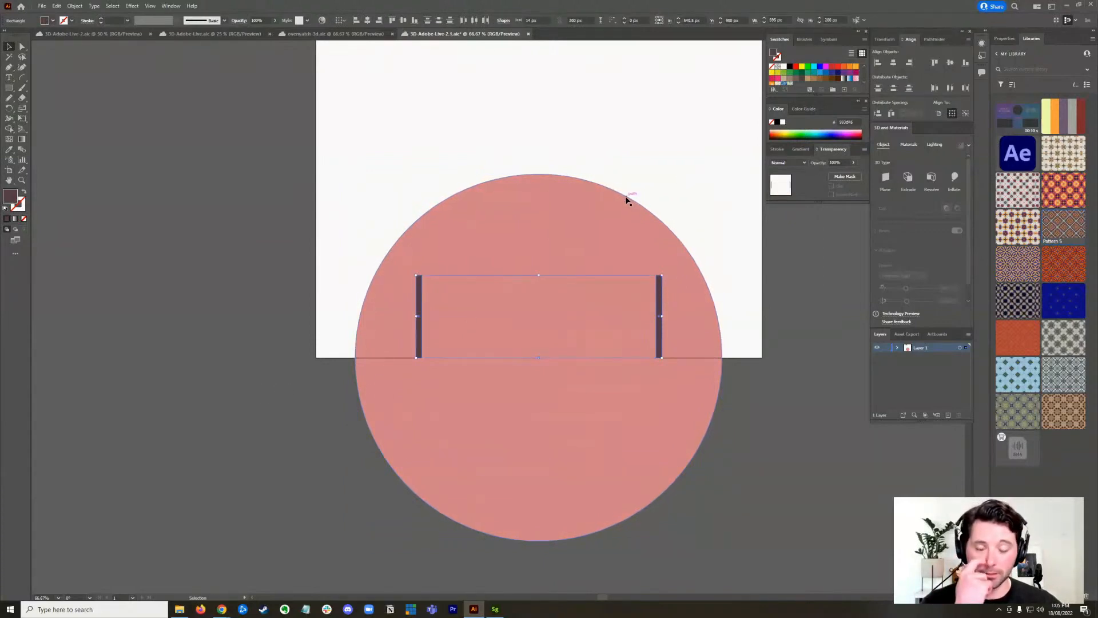
pyautogui.press('a')
pyautogui.press('v')
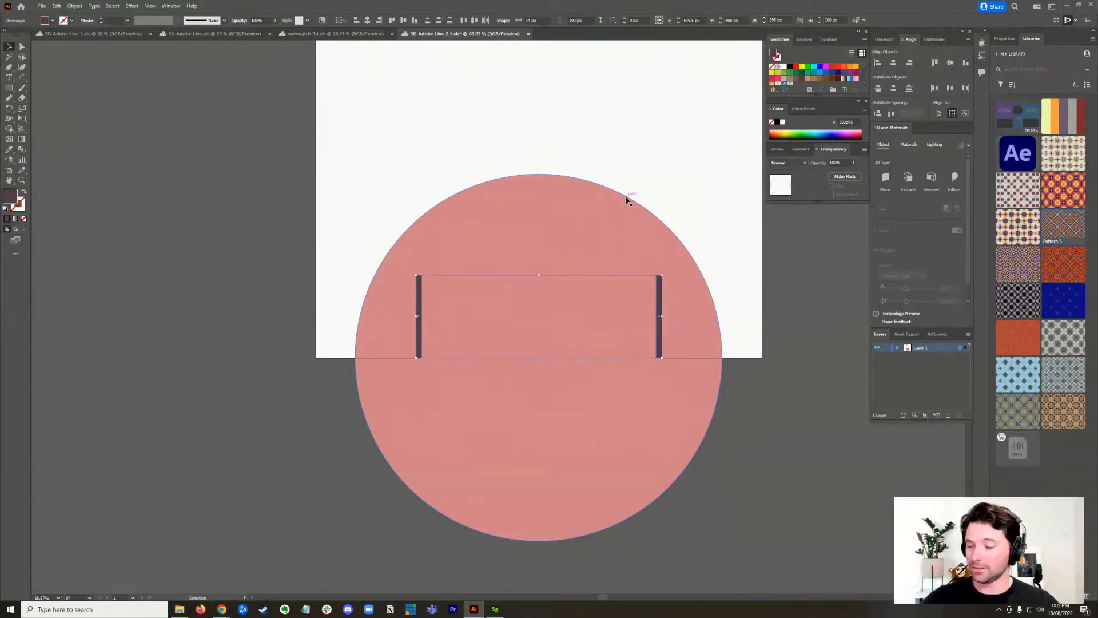
pyautogui.press('a')
pyautogui.press('v')
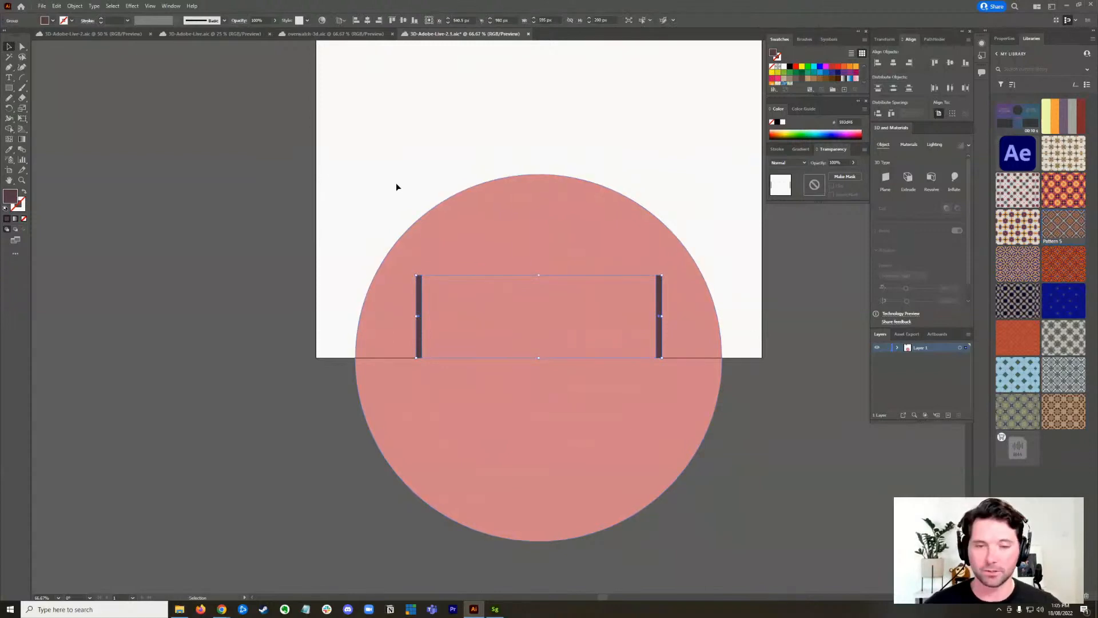
# - Align the grouped bars and the large pink circle on their horizontal centres
pyautogui.moveTo(366, 210); pyautogui.dragTo(768, 396)
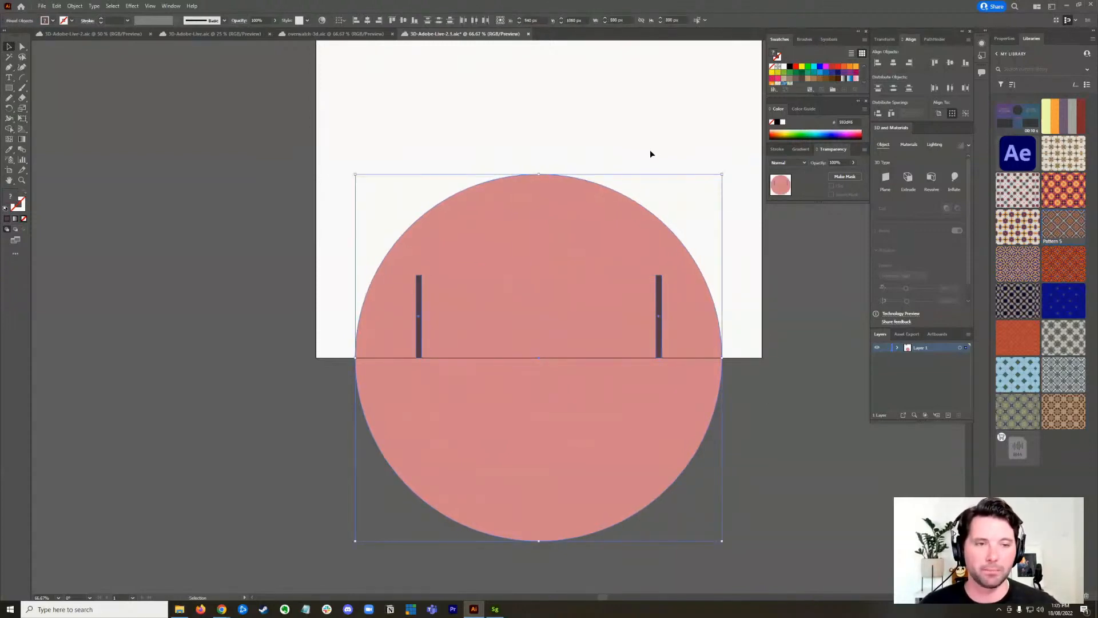
pyautogui.click(893, 67)
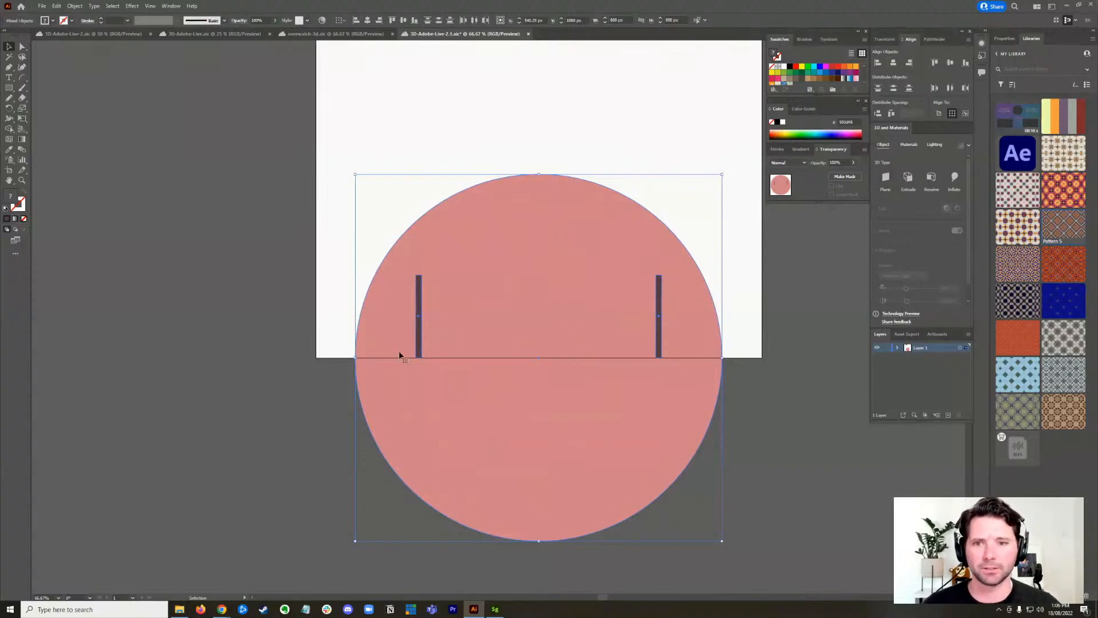
pyautogui.click(302, 427)
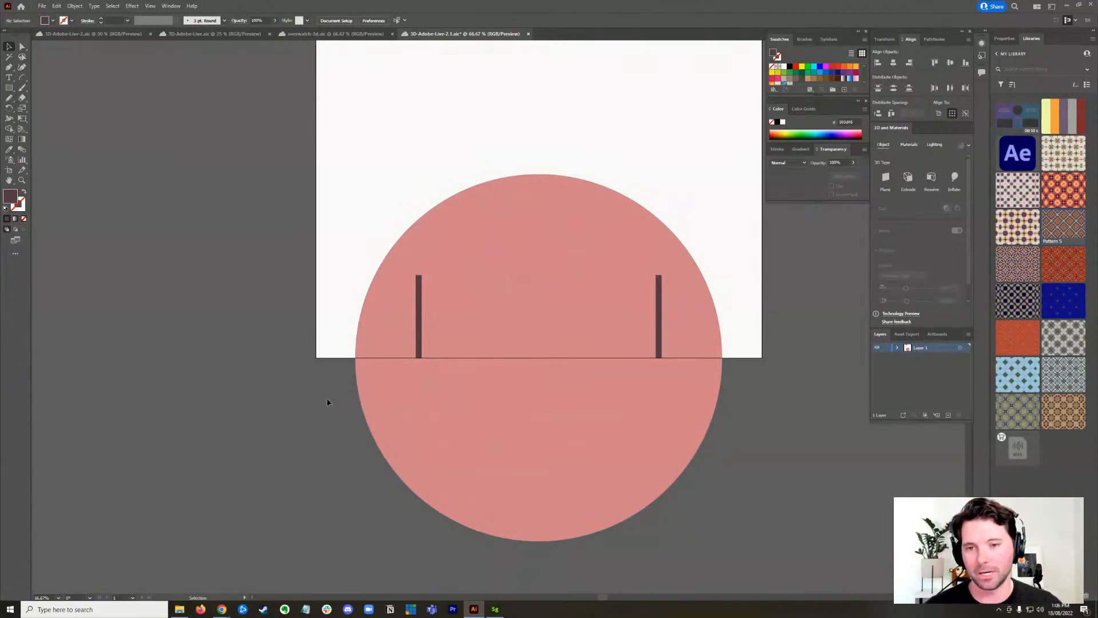
# - Draw a pink rectangle about 1025 by 444 px covering the circle's lower half below the artboard edge
pyautogui.click(572, 406)
pyautogui.click(85, 137)
pyautogui.click(9, 88)
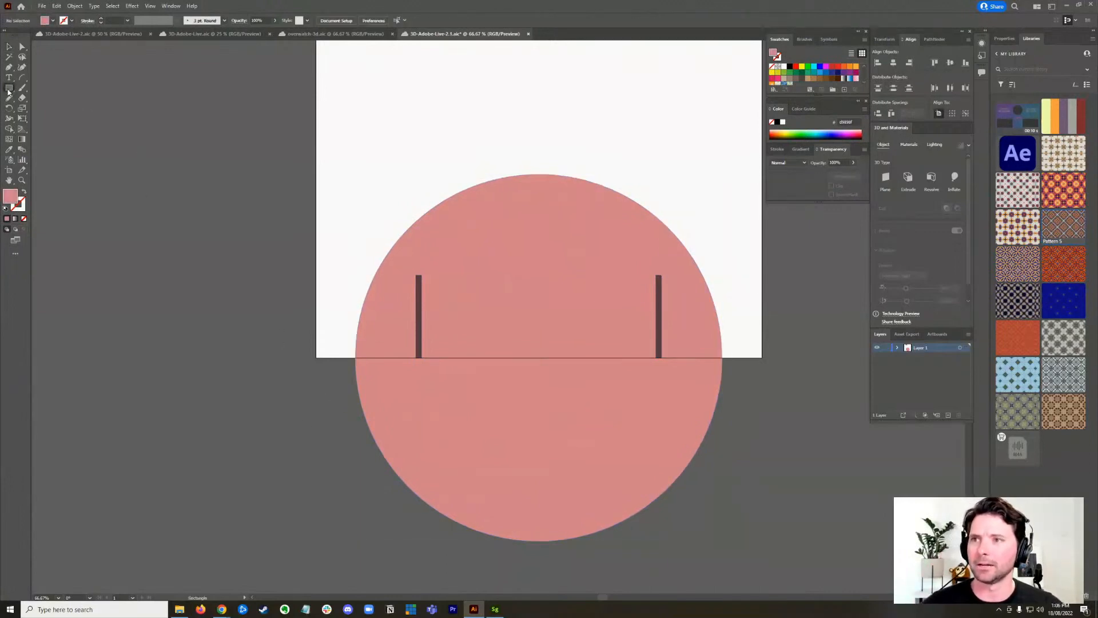
pyautogui.moveTo(342, 358); pyautogui.dragTo(806, 546)
pyautogui.press('v')
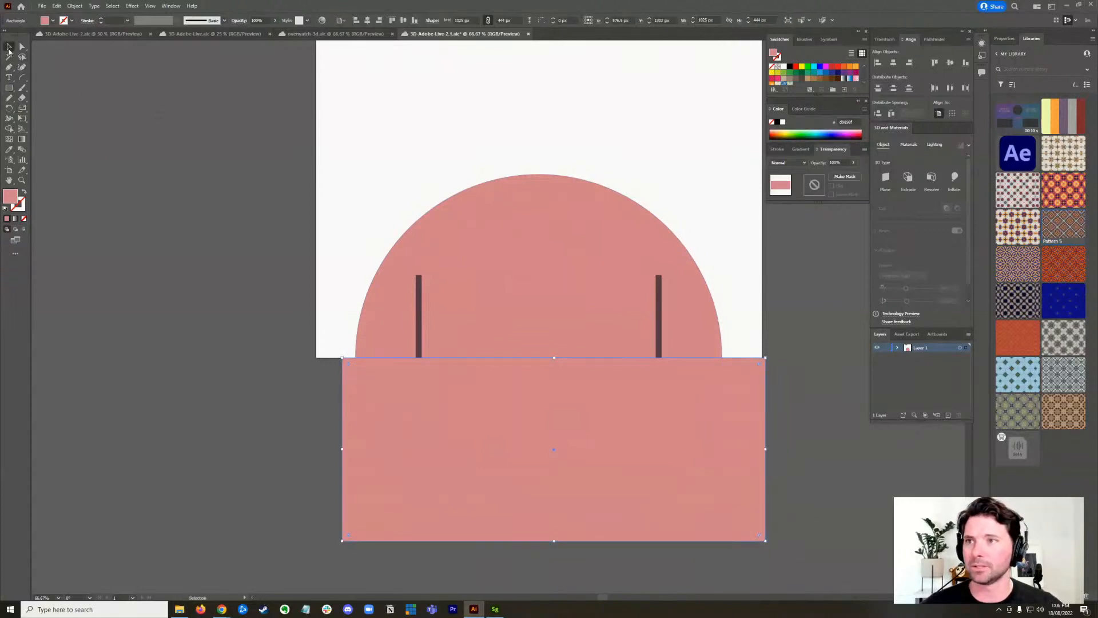
# - Subtract the rectangle from the pink circle with Minus Front to leave the upper half circle
pyautogui.keyDown('shift'); pyautogui.click(543, 223); pyautogui.keyUp('shift')
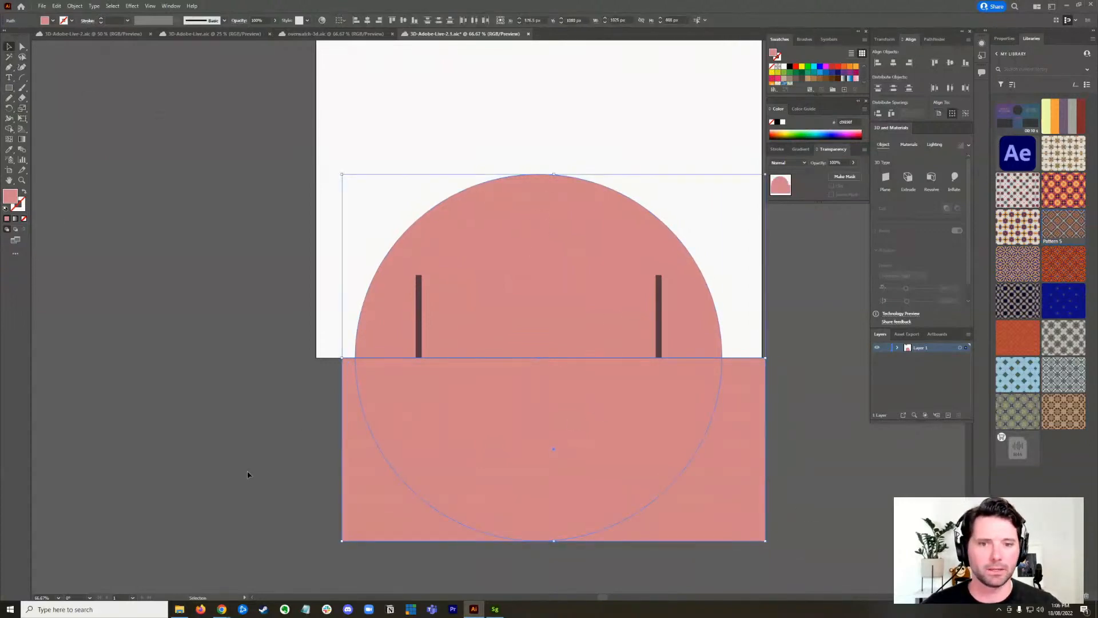
pyautogui.click(933, 40)
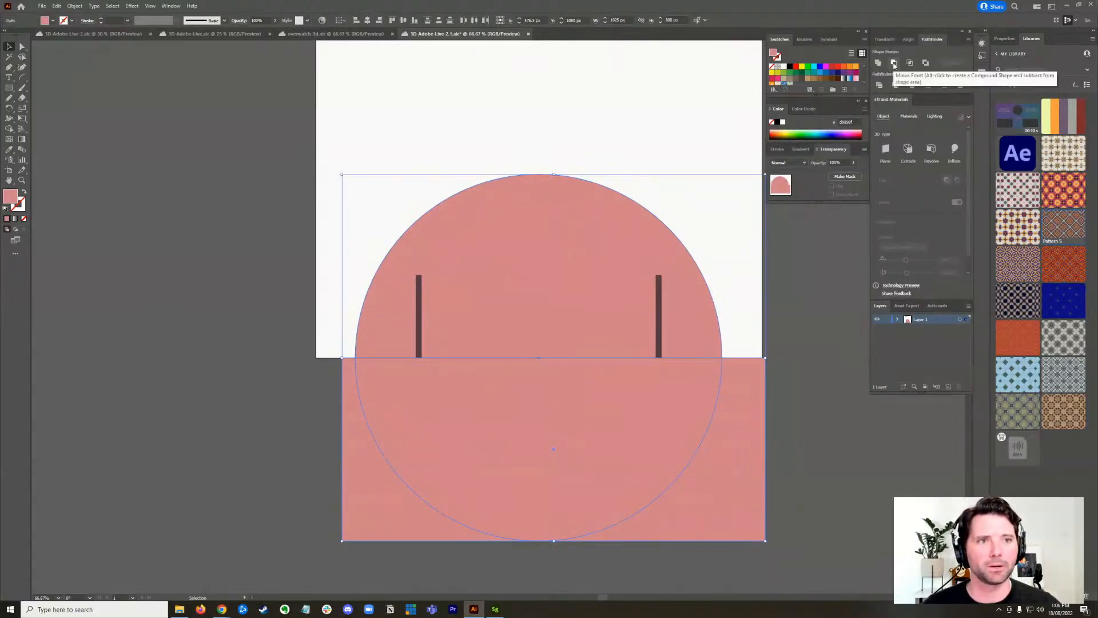
pyautogui.click(894, 63)
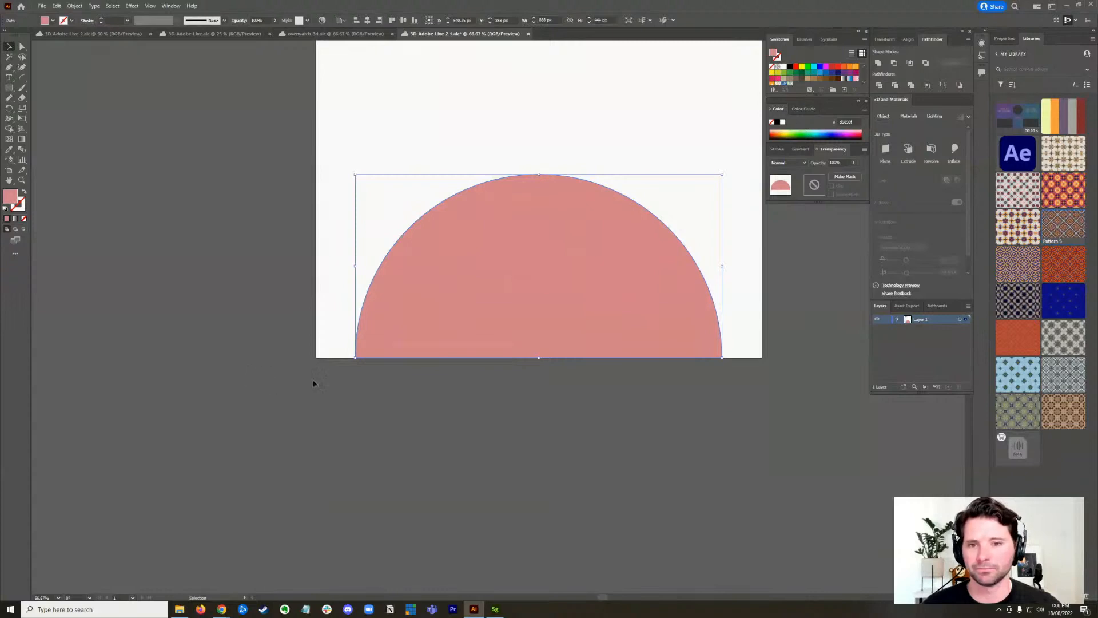
# - Send the pink half circle to the back, behind the two dark bars
pyautogui.hotkey('ctrl', 'shift', '[')
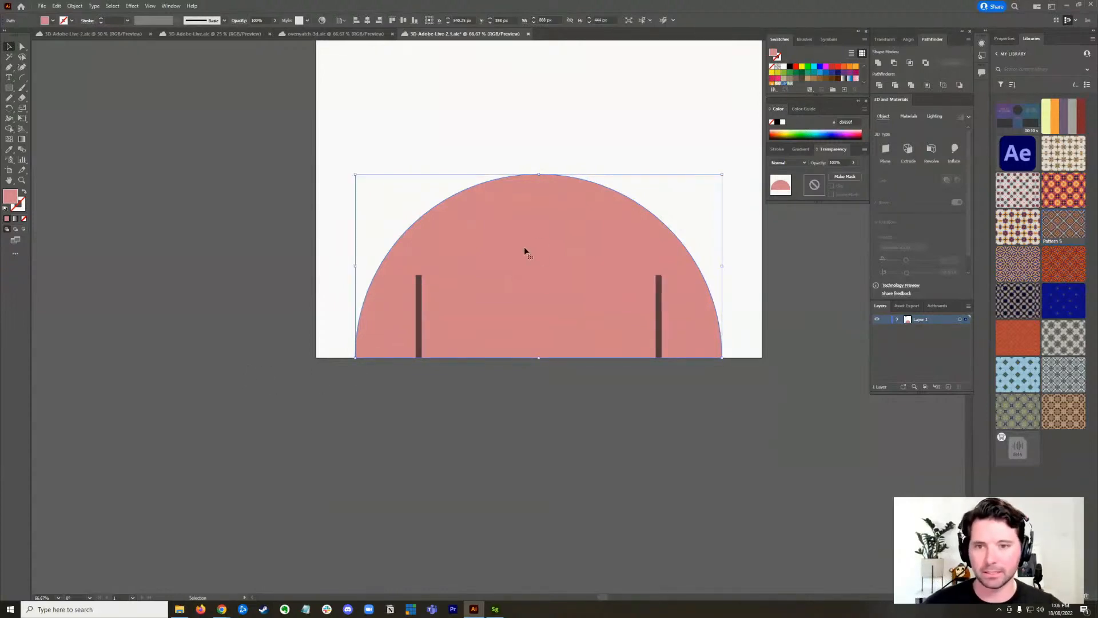
pyautogui.rightClick(539, 258)
pyautogui.moveTo(614, 418)
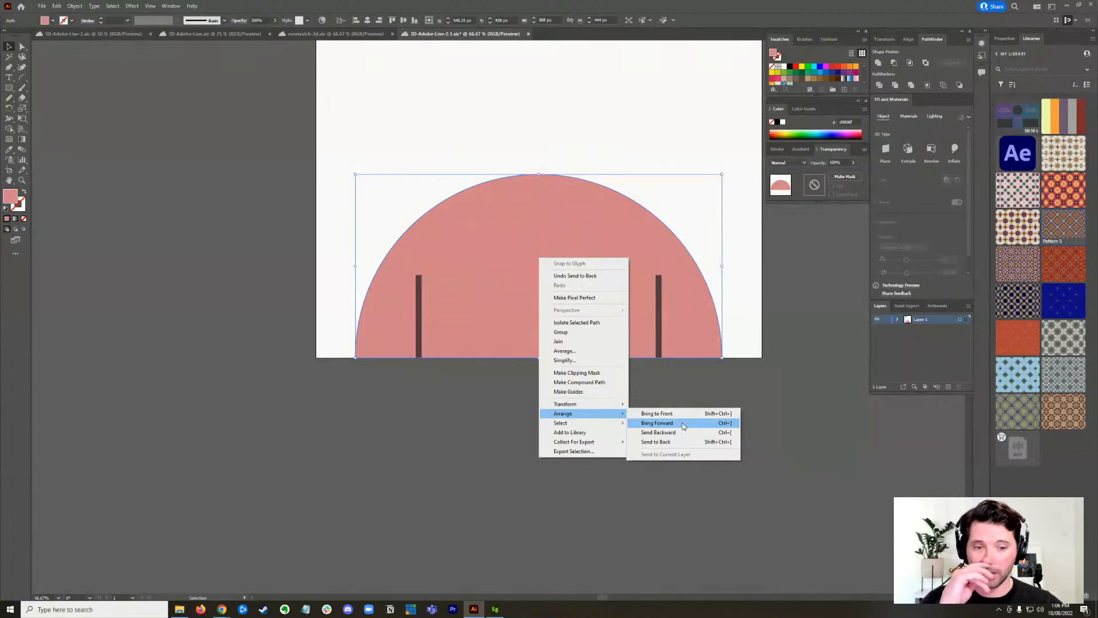
pyautogui.click(684, 441)
pyautogui.click(558, 410)
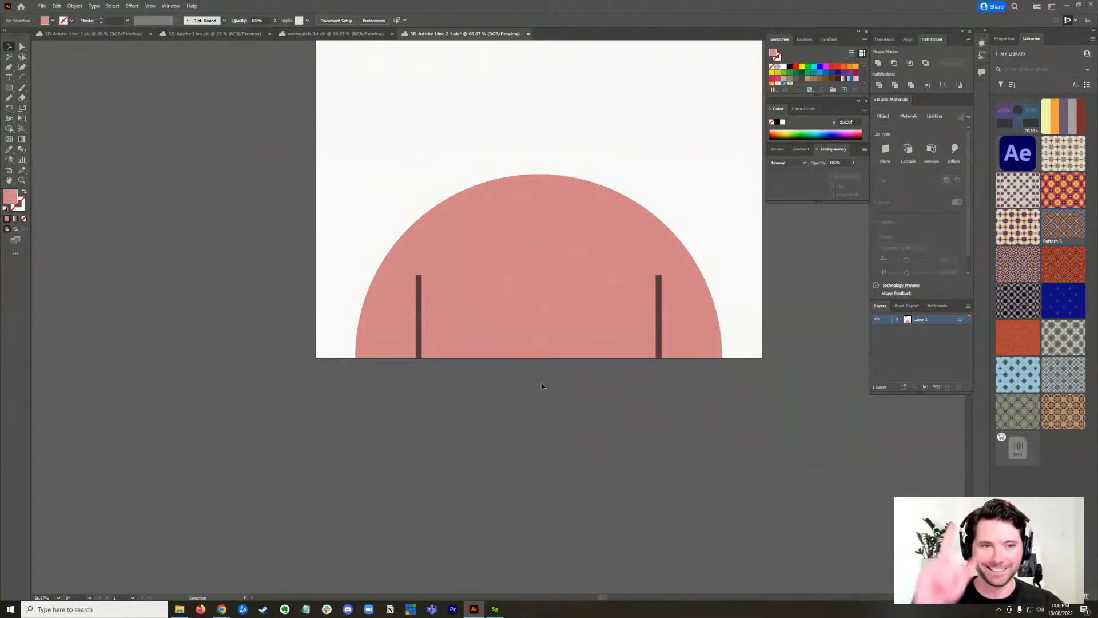
# - Fill the half circle with the dark brown sampled from the palette circle above the artboard
pyautogui.click(418, 305)
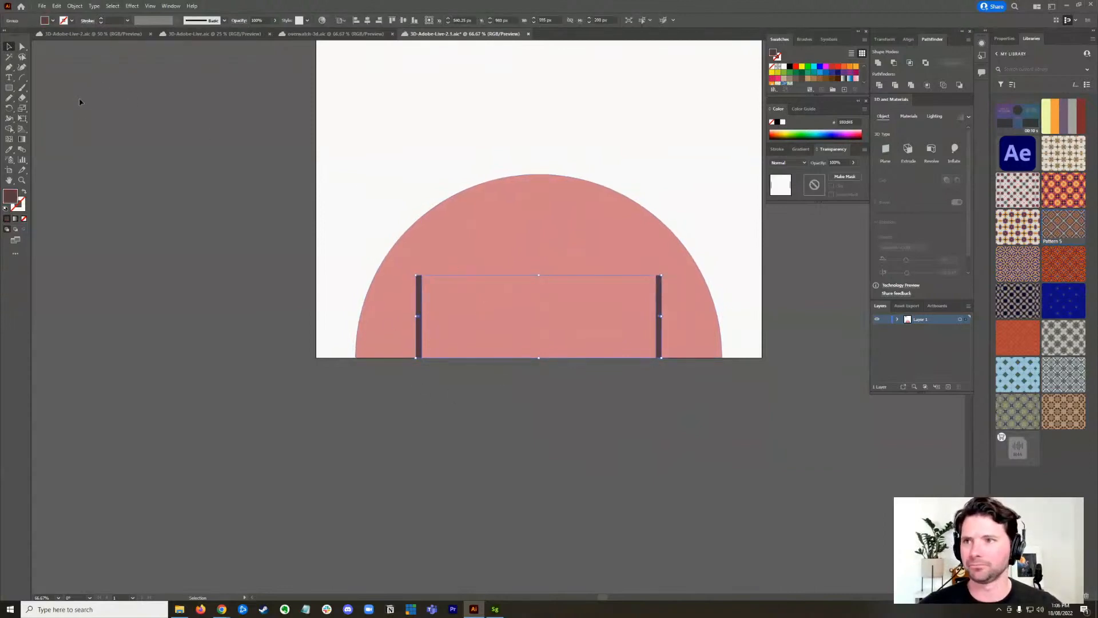
pyautogui.scroll(2, 416, 312)
pyautogui.scroll(-4, 593, 233)
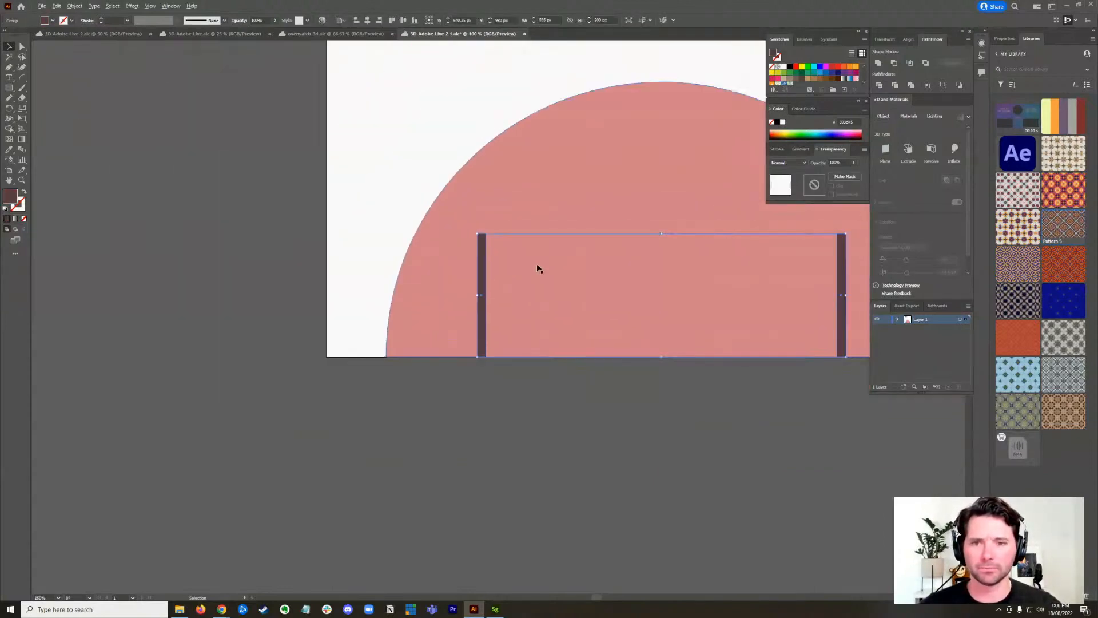
pyautogui.click(432, 212)
pyautogui.scroll(-3, 431, 212)
pyautogui.scroll(2, 417, 110)
pyautogui.click(9, 150)
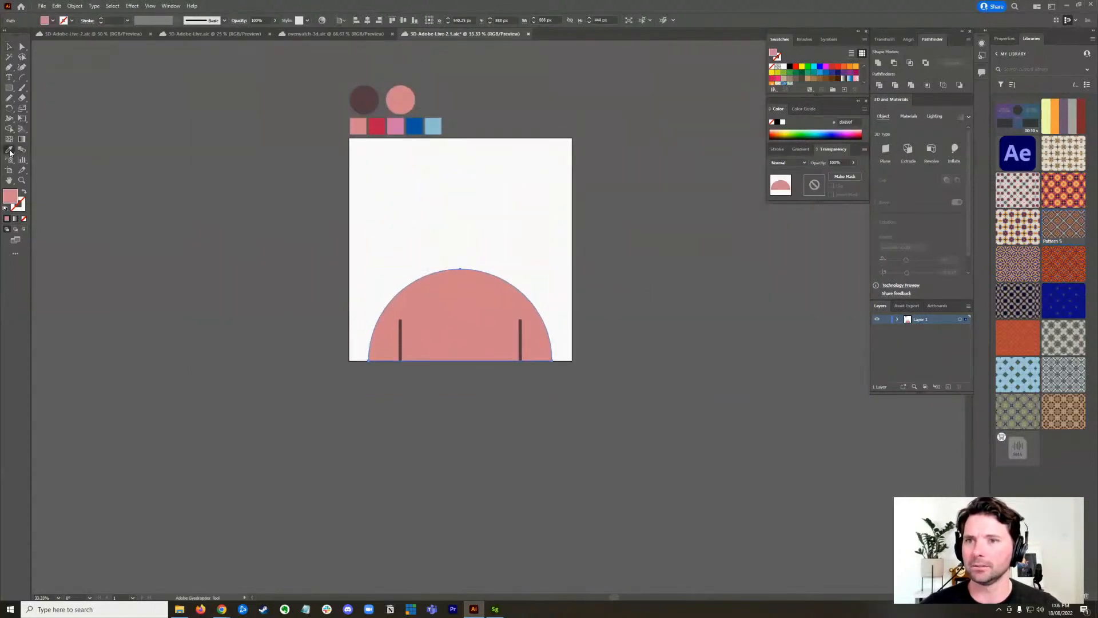
pyautogui.click(377, 92)
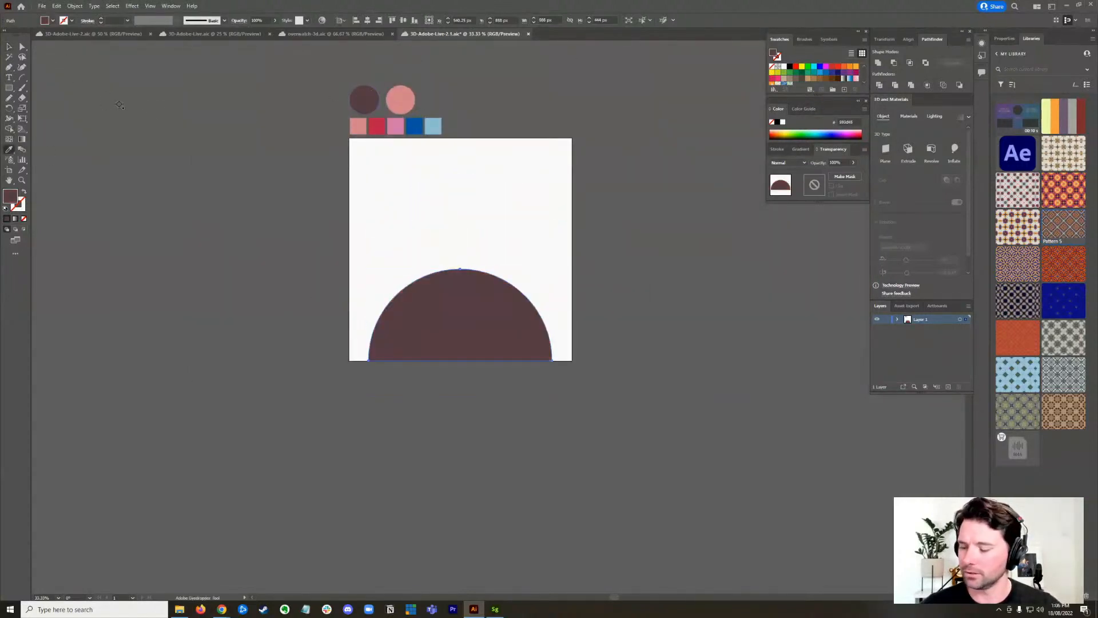
pyautogui.click(9, 46)
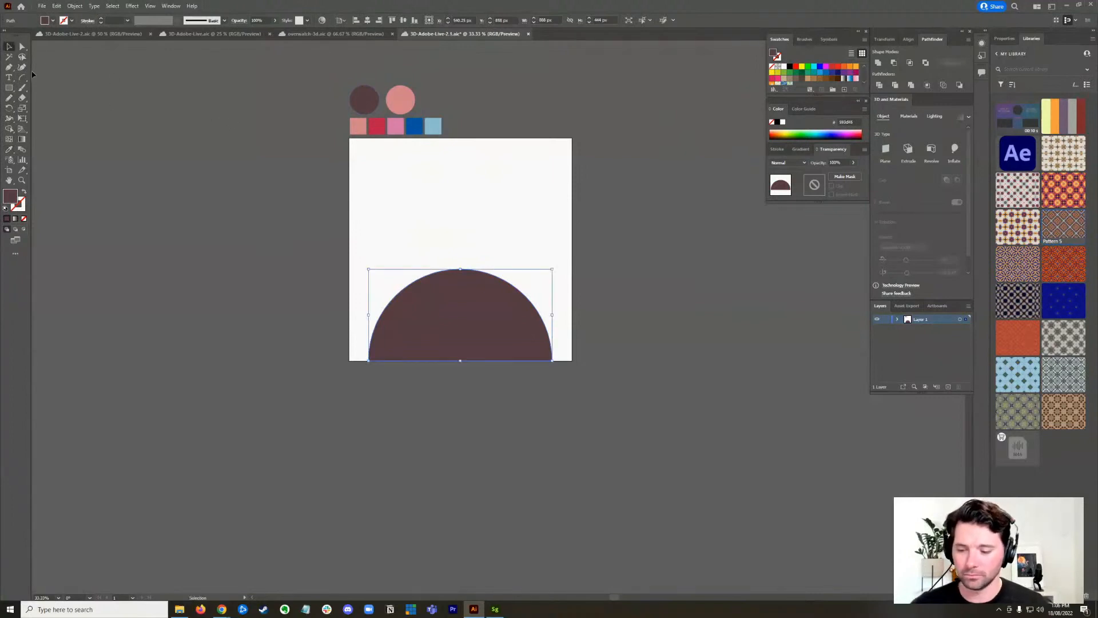
# - Darken the fill of the two grouped bars to the slightly deeper brown #4F333D
pyautogui.click(412, 376)
pyautogui.click(466, 308)
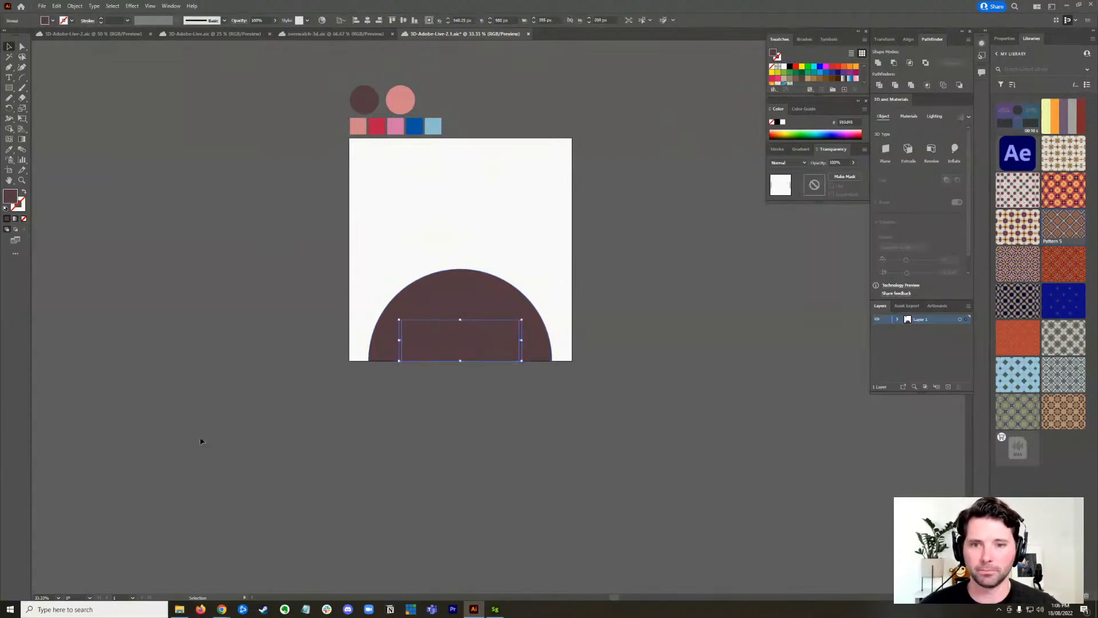
pyautogui.scroll(1, 460, 378)
pyautogui.scroll(2, 457, 380)
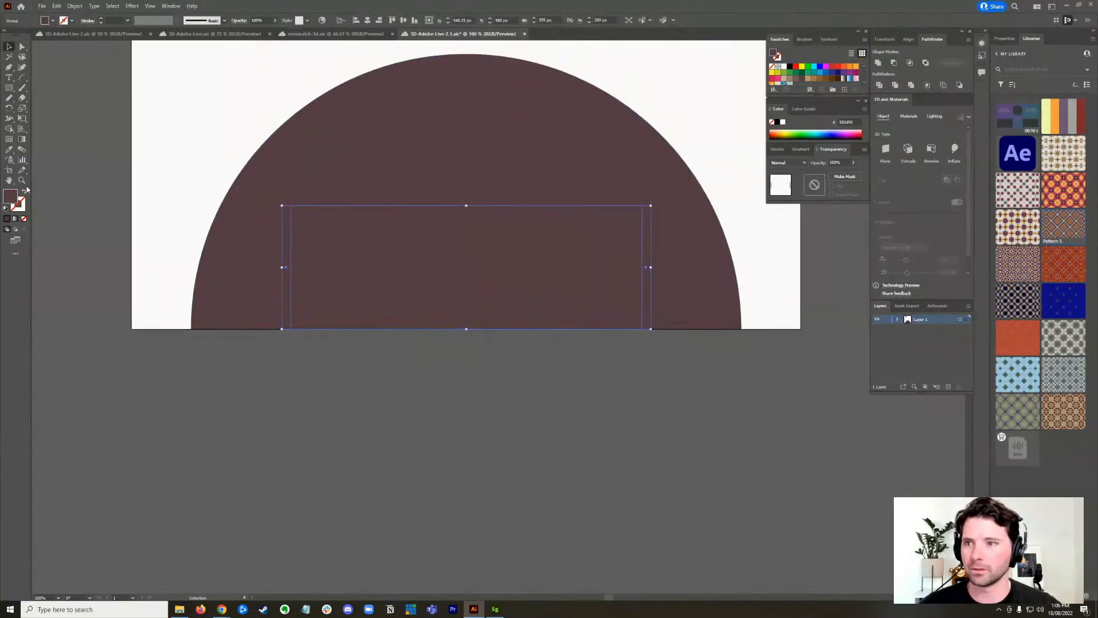
pyautogui.doubleClick(10, 198)
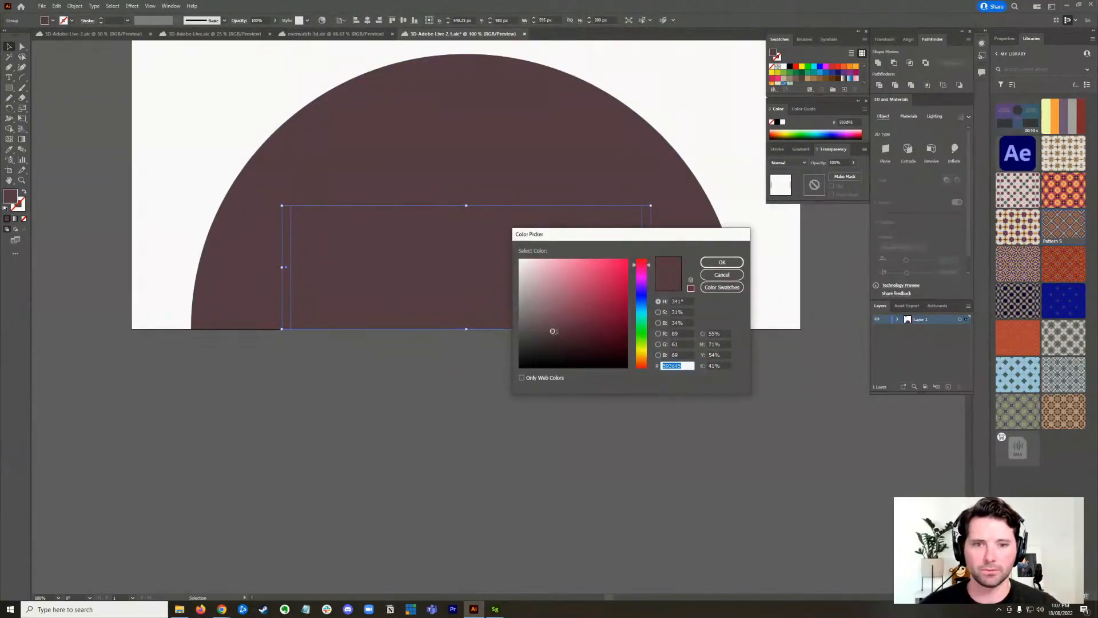
pyautogui.moveTo(553, 331); pyautogui.dragTo(556, 334)
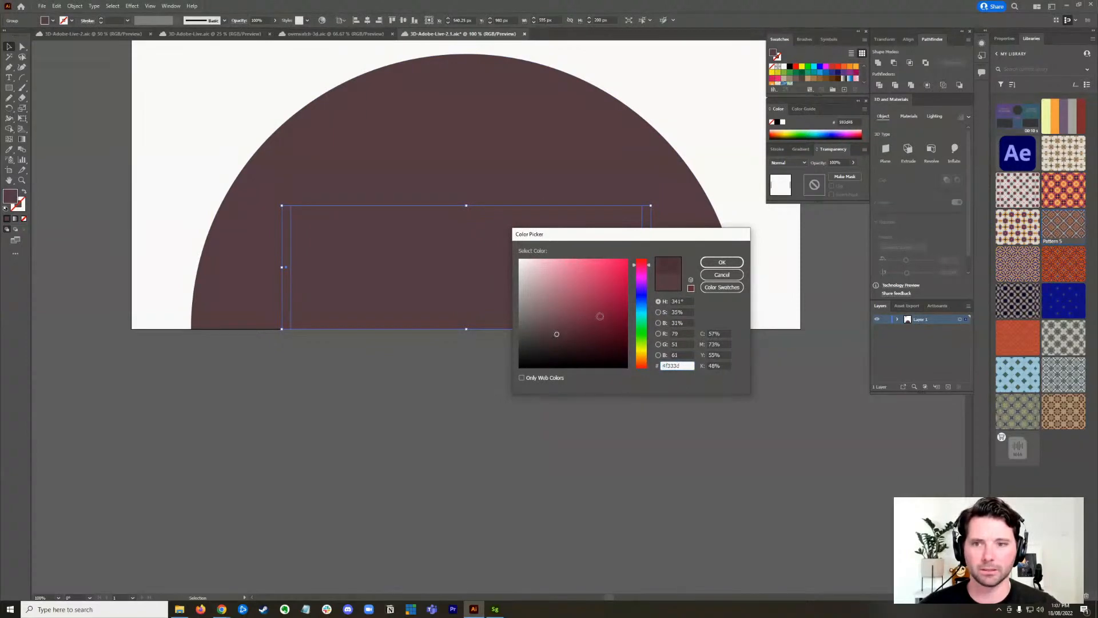
pyautogui.click(724, 262)
pyautogui.click(341, 379)
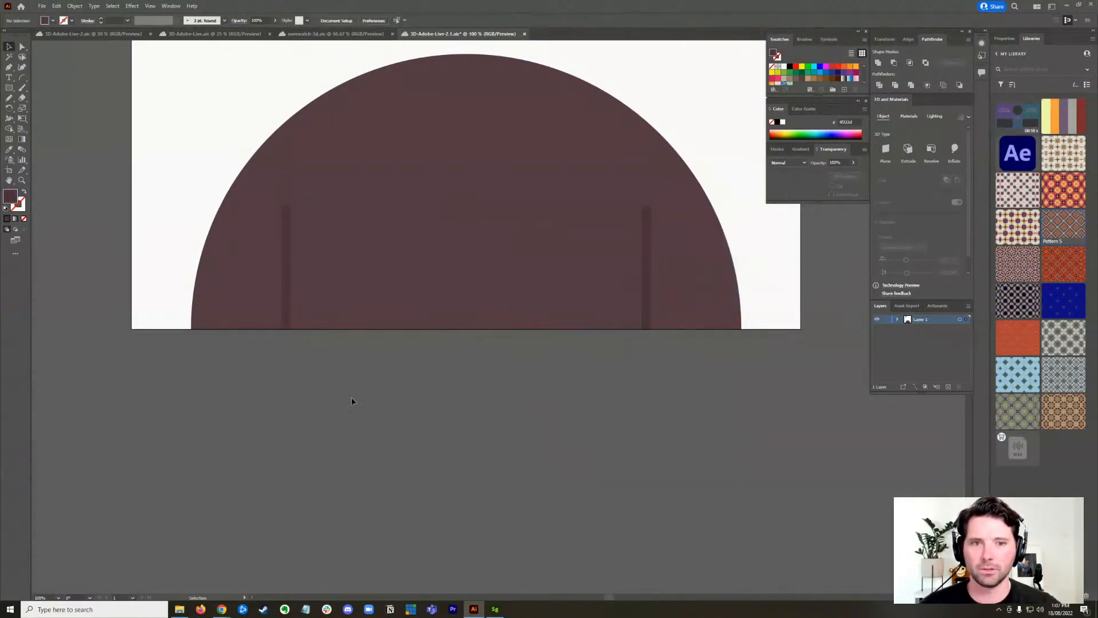
# - Draw a brown rectangle about 104 by 80 px centred on the top point of the half circle
pyautogui.click(434, 253)
pyautogui.scroll(-2, 444, 309)
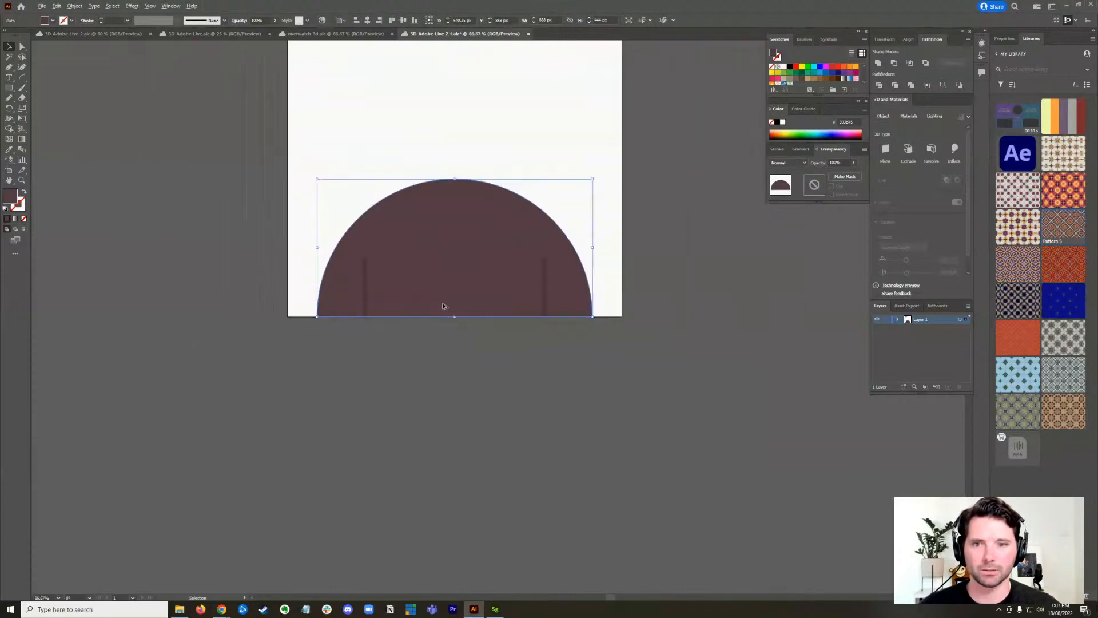
pyautogui.click(561, 369)
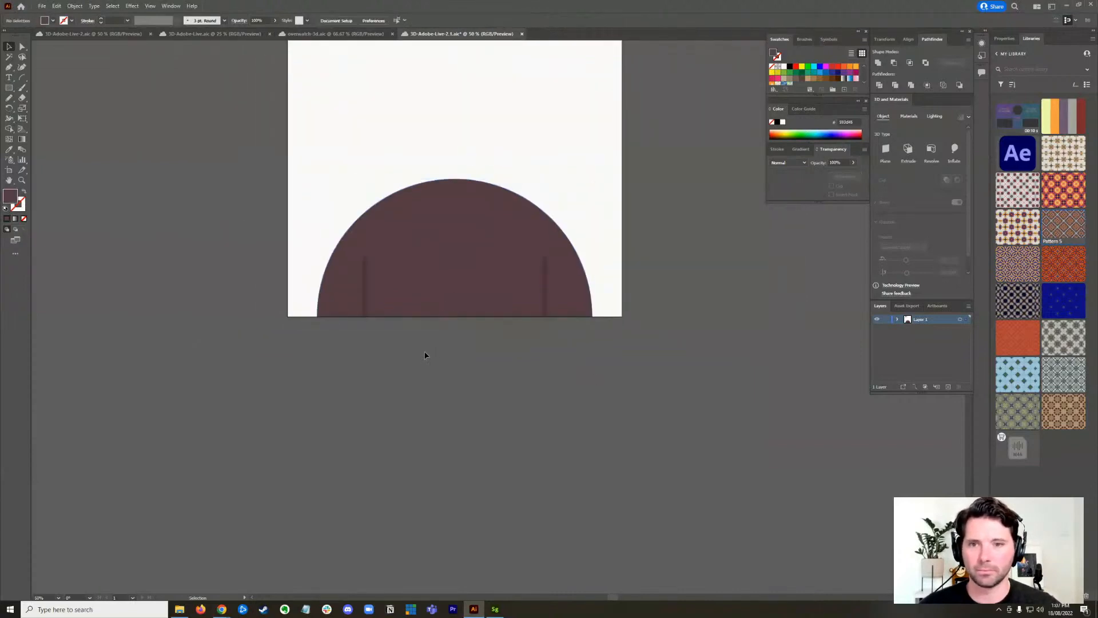
pyautogui.click(8, 88)
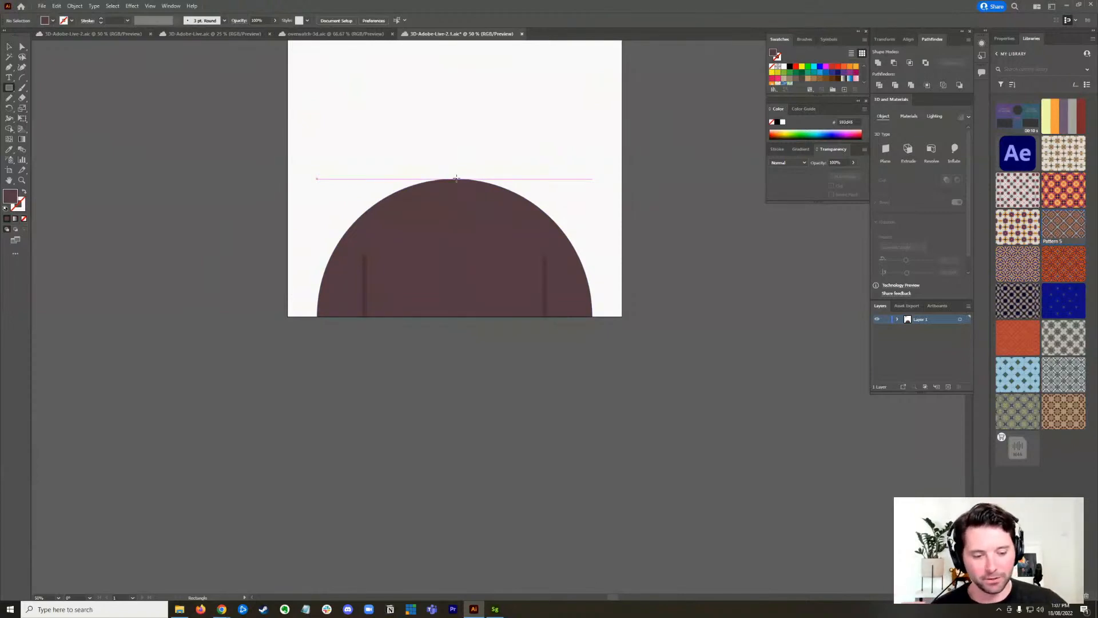
pyautogui.moveTo(457, 179)
pyautogui.mouseDown()
pyautogui.moveTo(472, 158)
pyautogui.moveTo(472, 176)
pyautogui.moveTo(453, 178)
pyautogui.mouseUp()
pyautogui.press('v')
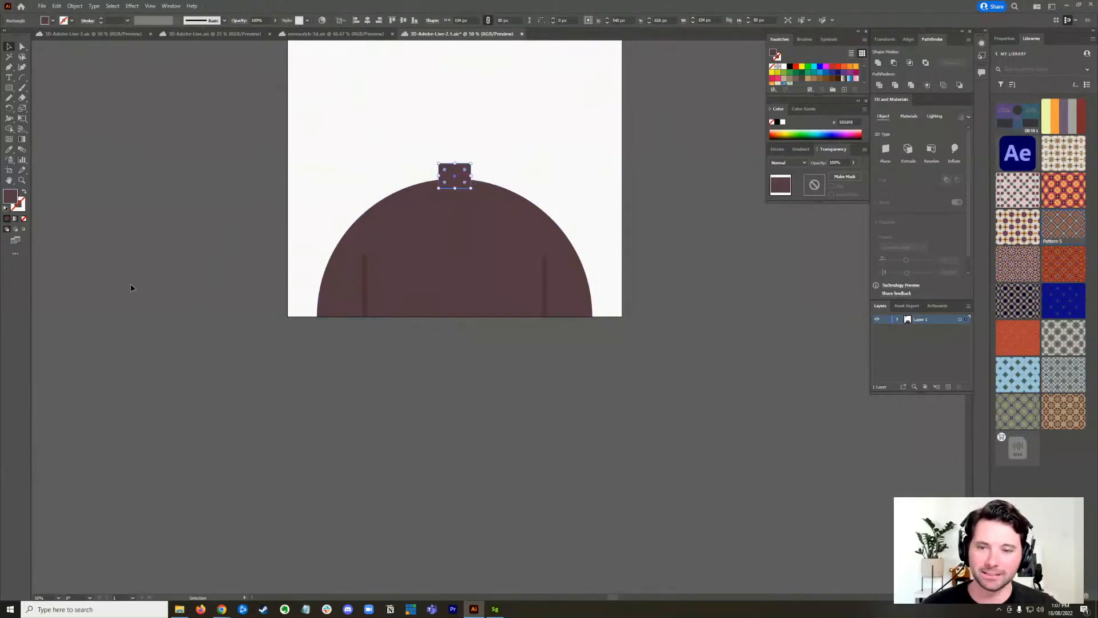
# - Fill the small rectangle on top of the half circle with the pink sampled from the palette circle above the artboard
pyautogui.click(175, 241)
pyautogui.scroll(2, 453, 190)
pyautogui.click(459, 180)
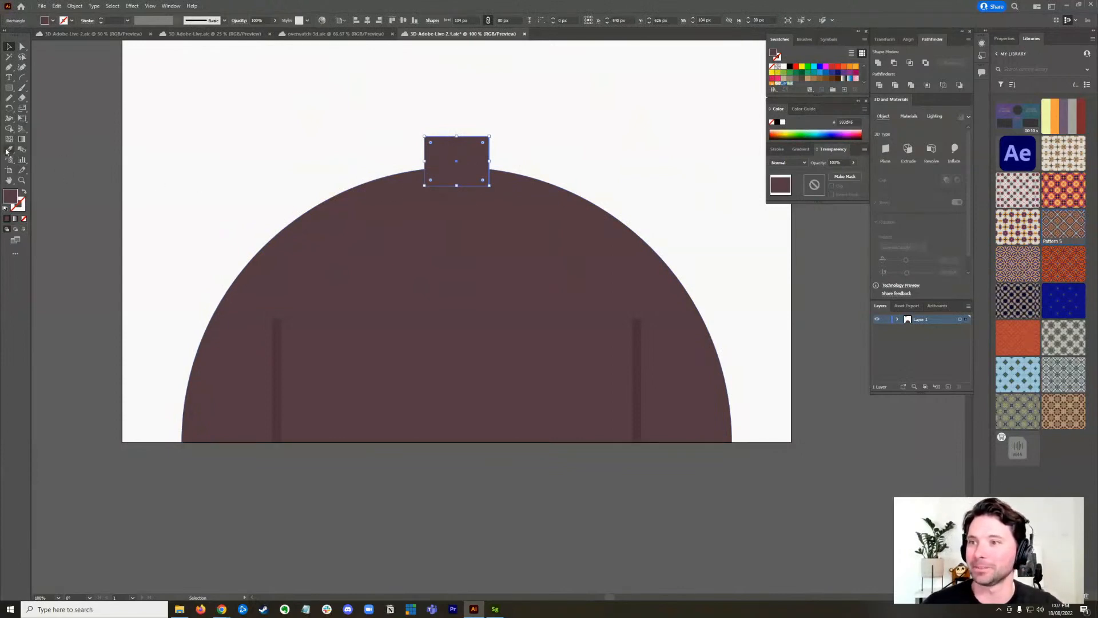
pyautogui.scroll(-2, 567, 164)
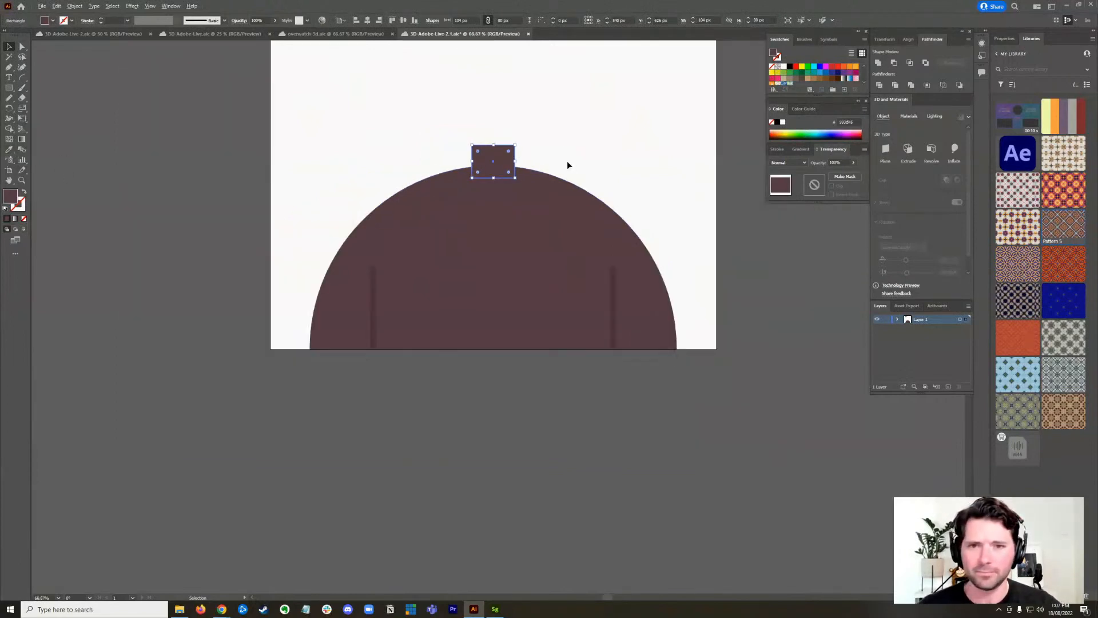
pyautogui.moveTo(552, 149); pyautogui.dragTo(551, 291)
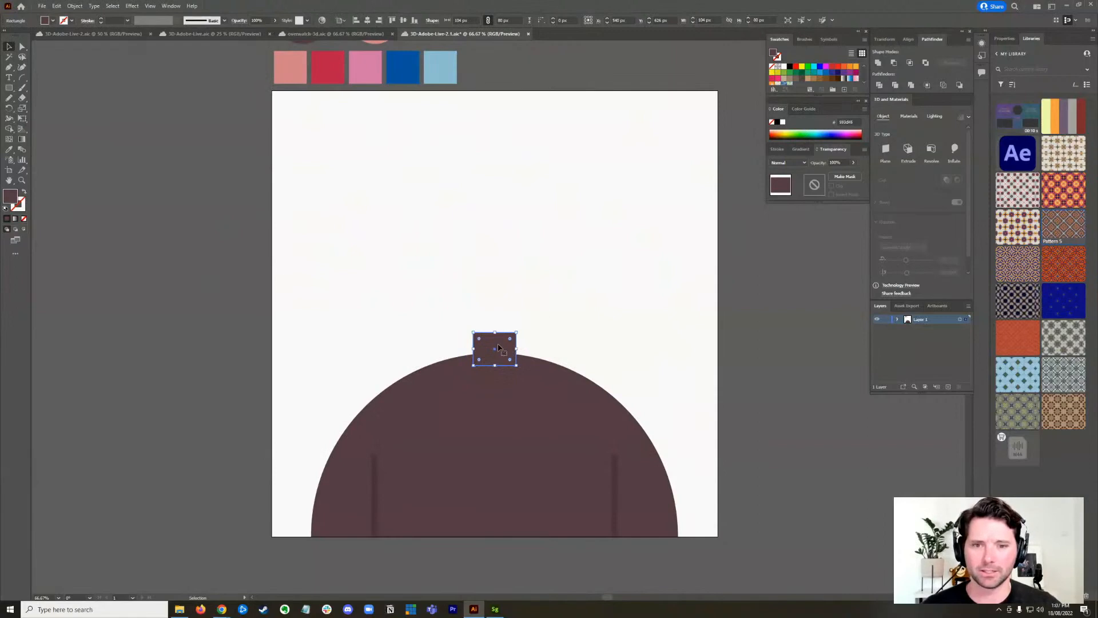
pyautogui.click(8, 149)
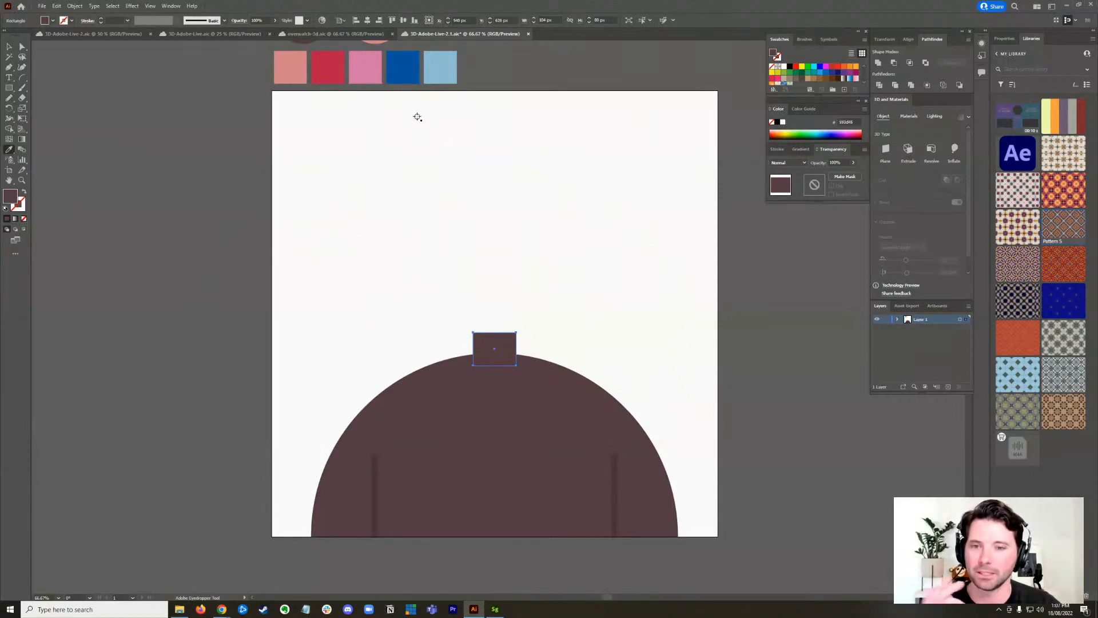
pyautogui.scroll(1, 385, 171)
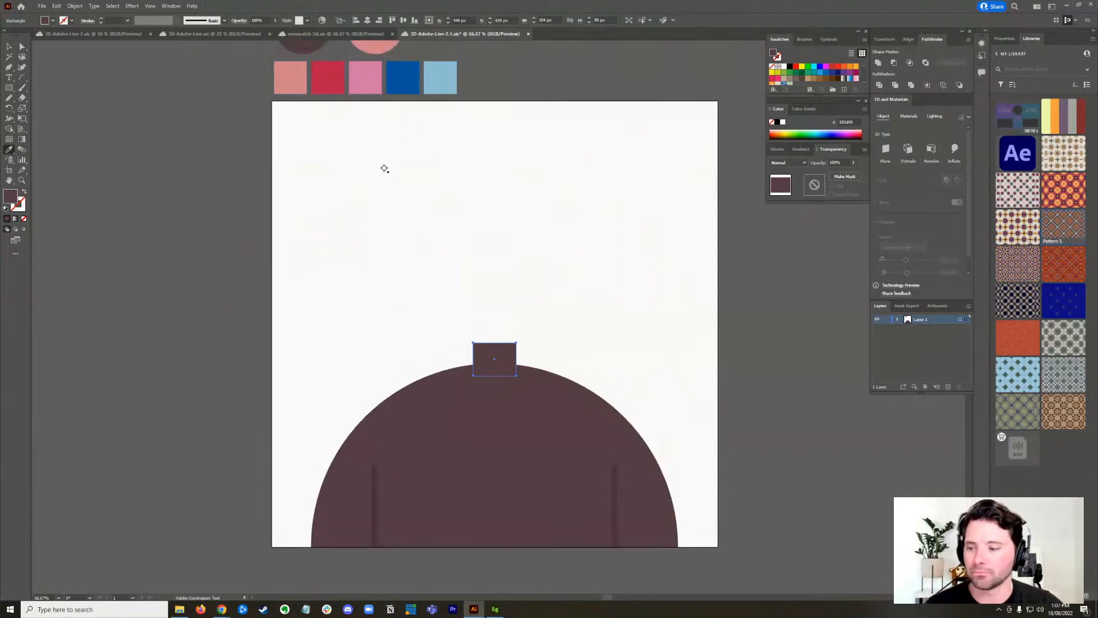
pyautogui.scroll(5, 384, 171)
pyautogui.click(377, 74)
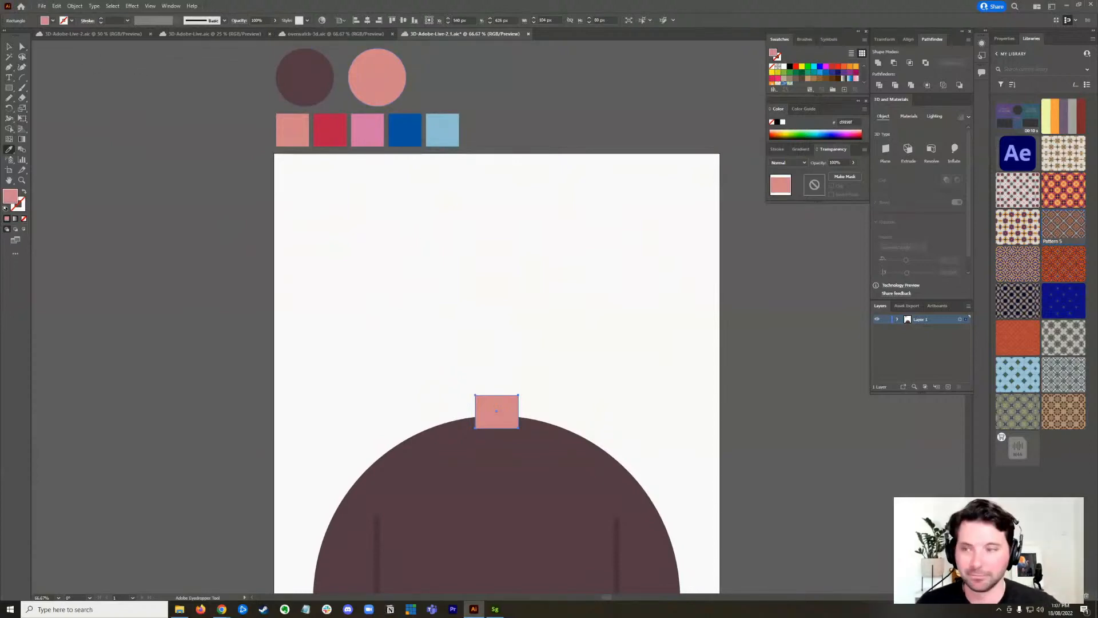
# - Raise the pink rectangle slightly so that less of it overlaps the half circle
pyautogui.click(22, 46)
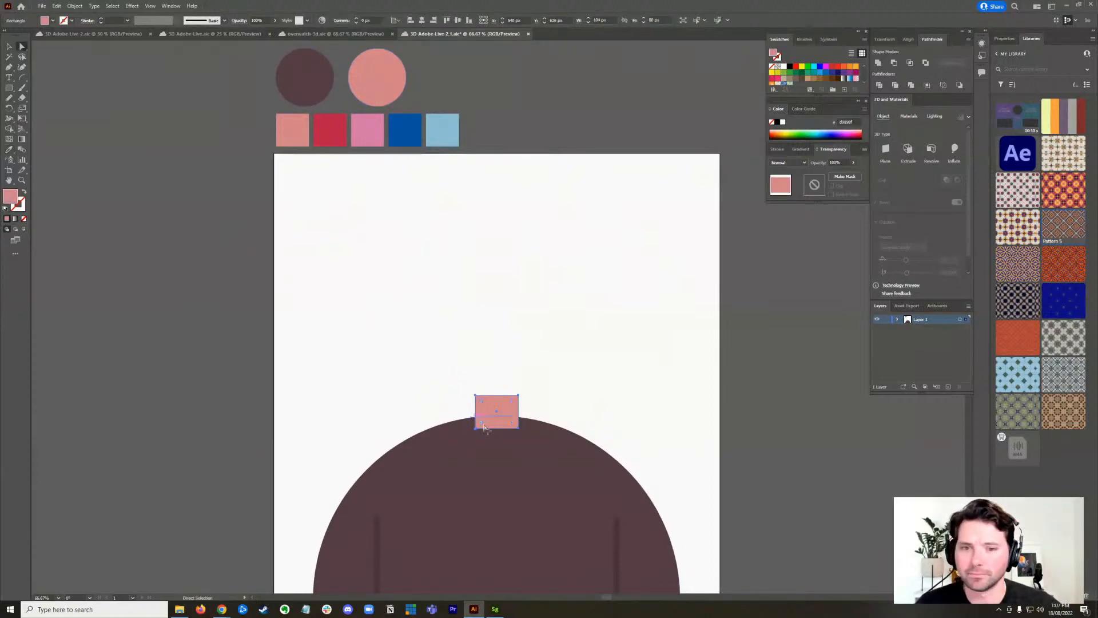
pyautogui.keyDown('alt'); pyautogui.scroll(3, 505, 422); pyautogui.keyUp('alt')
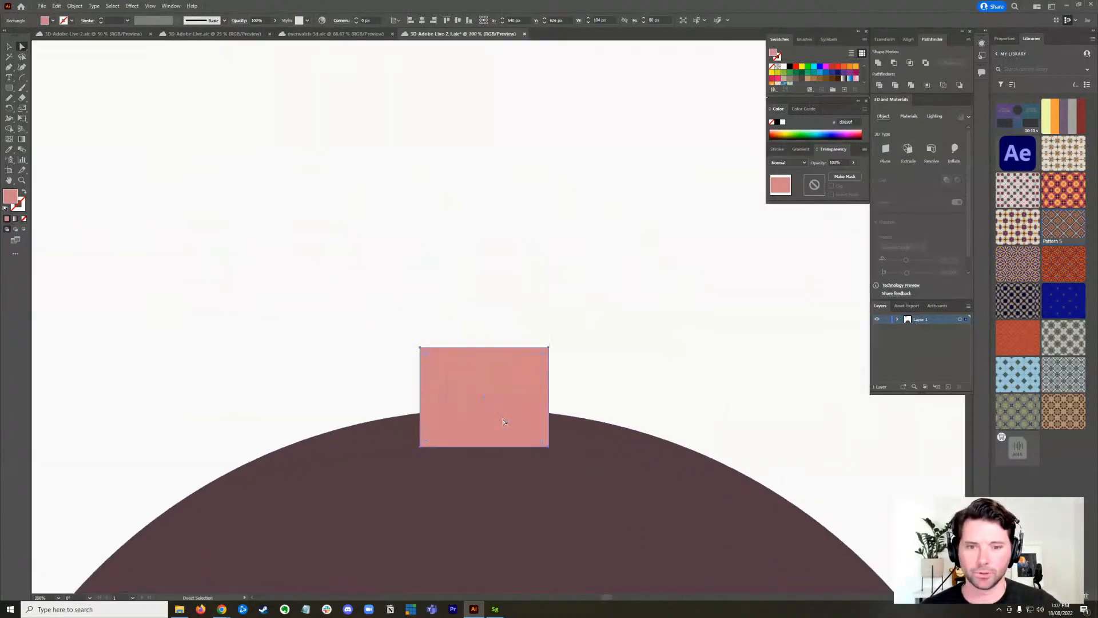
pyautogui.scroll(-2, 504, 422)
pyautogui.press('v')
pyautogui.moveTo(479, 258); pyautogui.dragTo(473, 267)
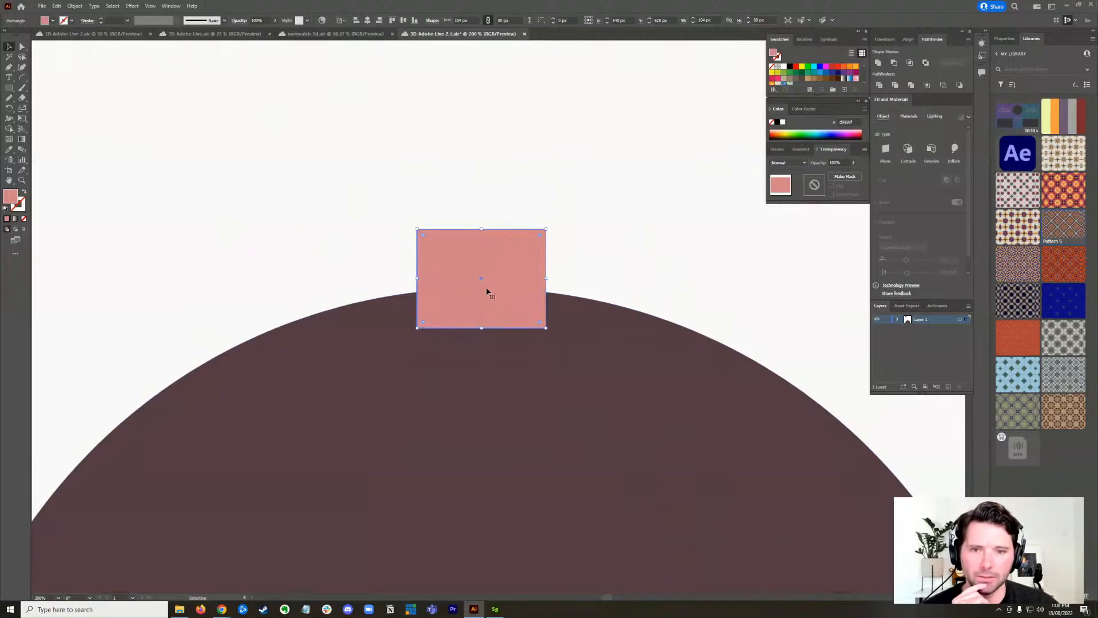
pyautogui.moveTo(485, 265); pyautogui.dragTo(483, 254)
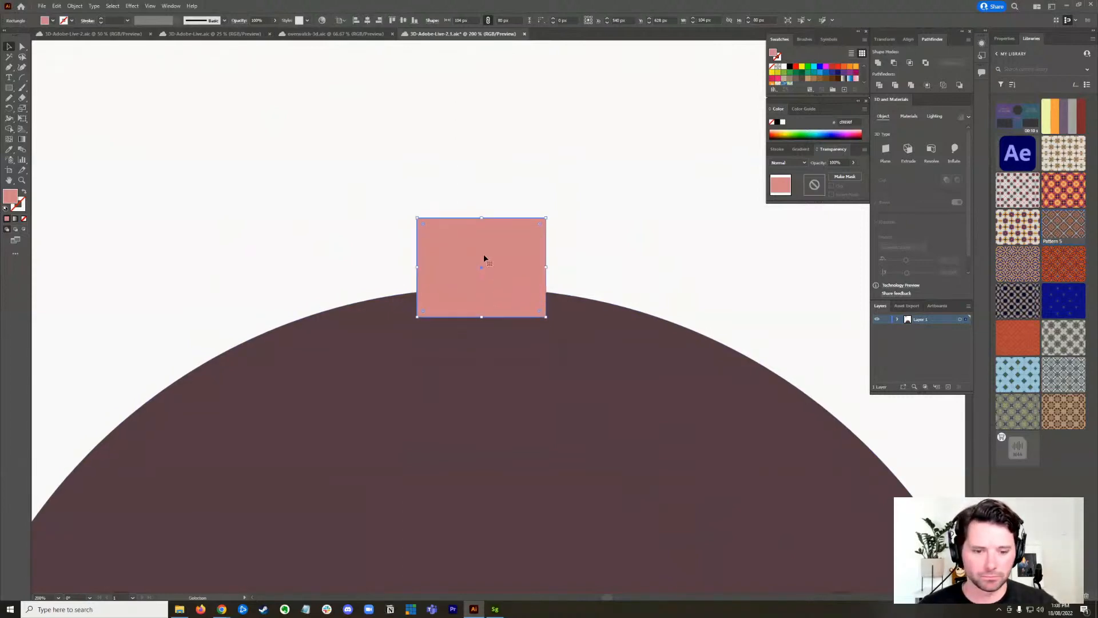
# - Add an anchor point midway along the pink rectangle's lower edge, pull it down into a shallow point, and save the document
pyautogui.click(22, 46)
pyautogui.click(9, 67)
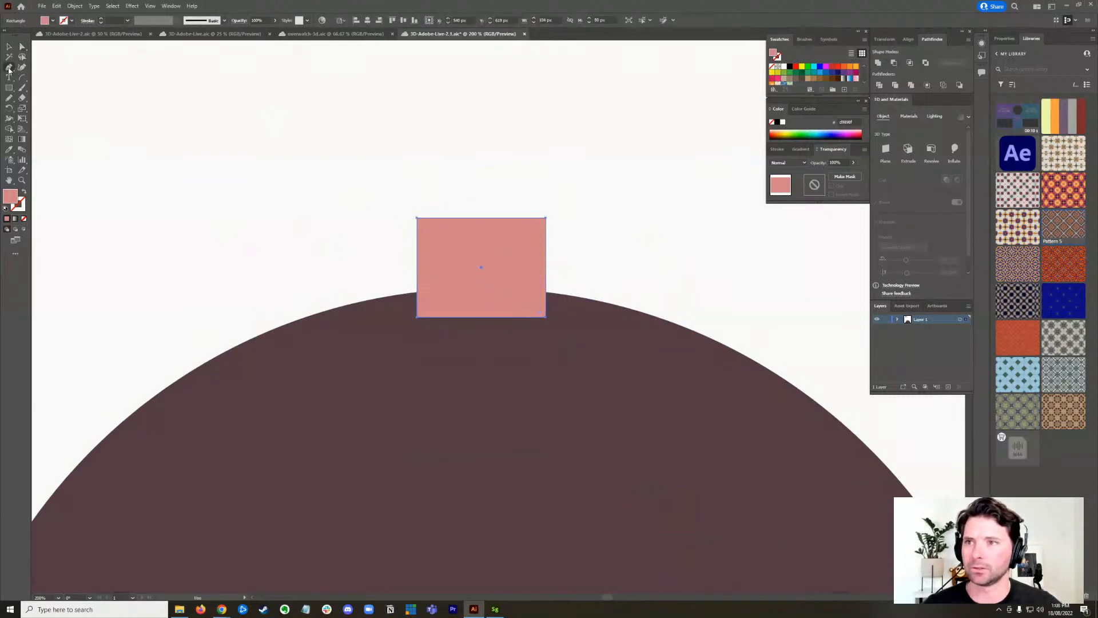
pyautogui.click(482, 319)
pyautogui.press('a')
pyautogui.moveTo(482, 319); pyautogui.dragTo(483, 327)
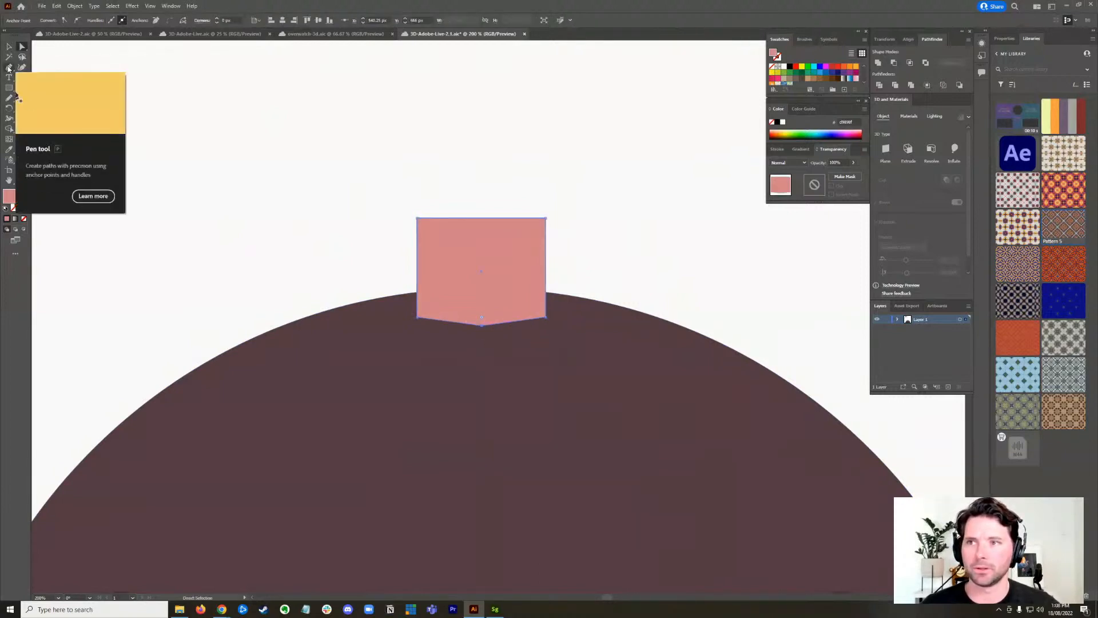
pyautogui.hotkey('ctrl', 's')
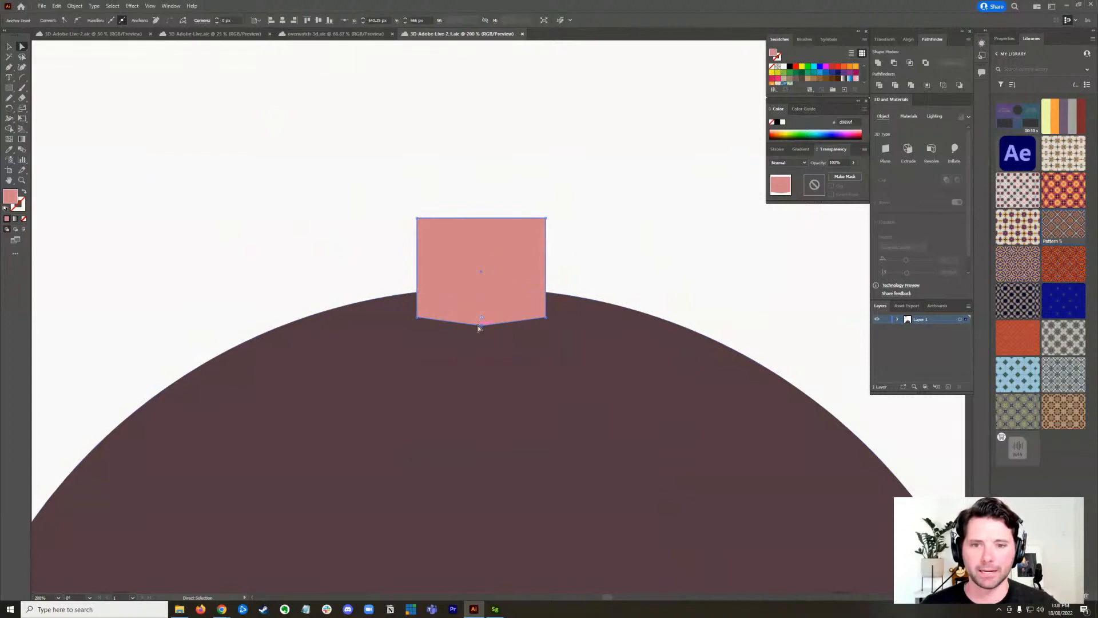
pyautogui.scroll(3, 503, 331)
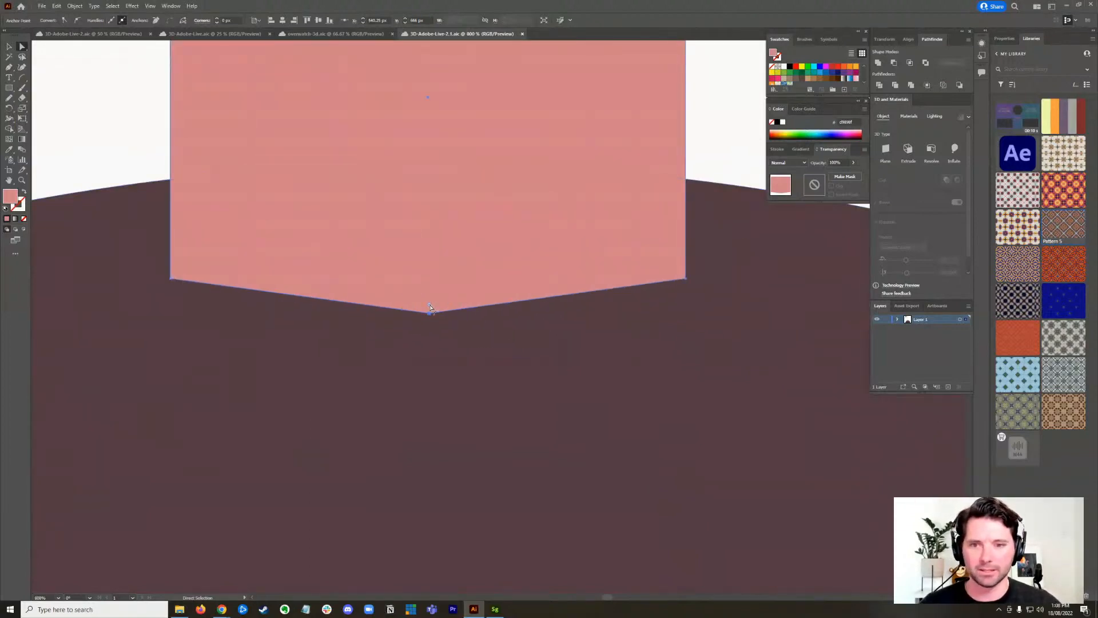
pyautogui.moveTo(429, 308); pyautogui.dragTo(436, 3)
pyautogui.click(505, 362)
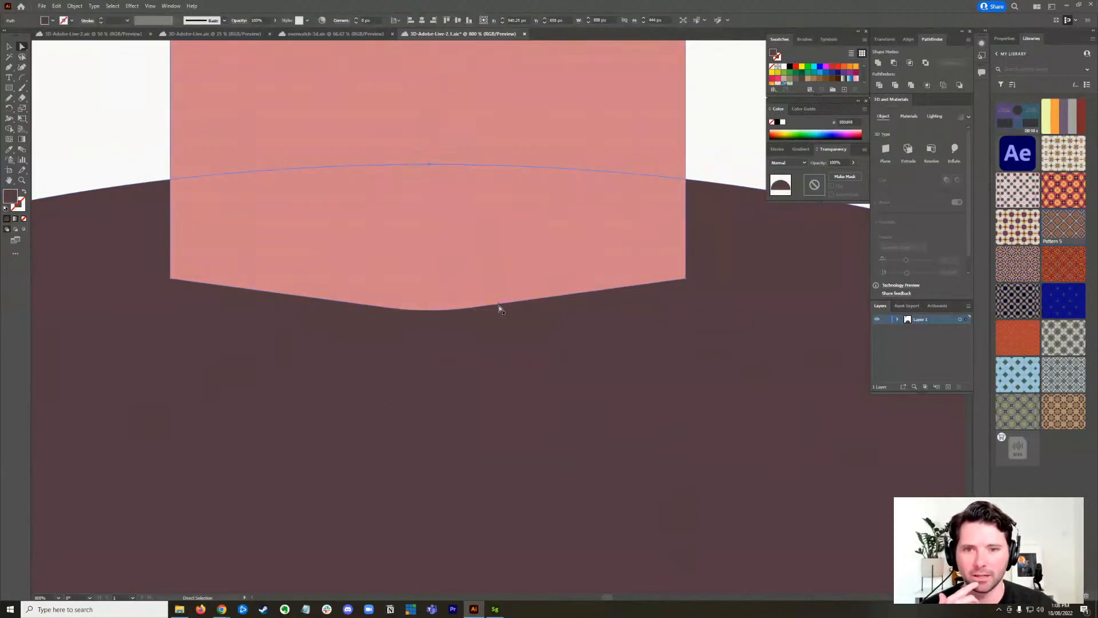
pyautogui.click(474, 246)
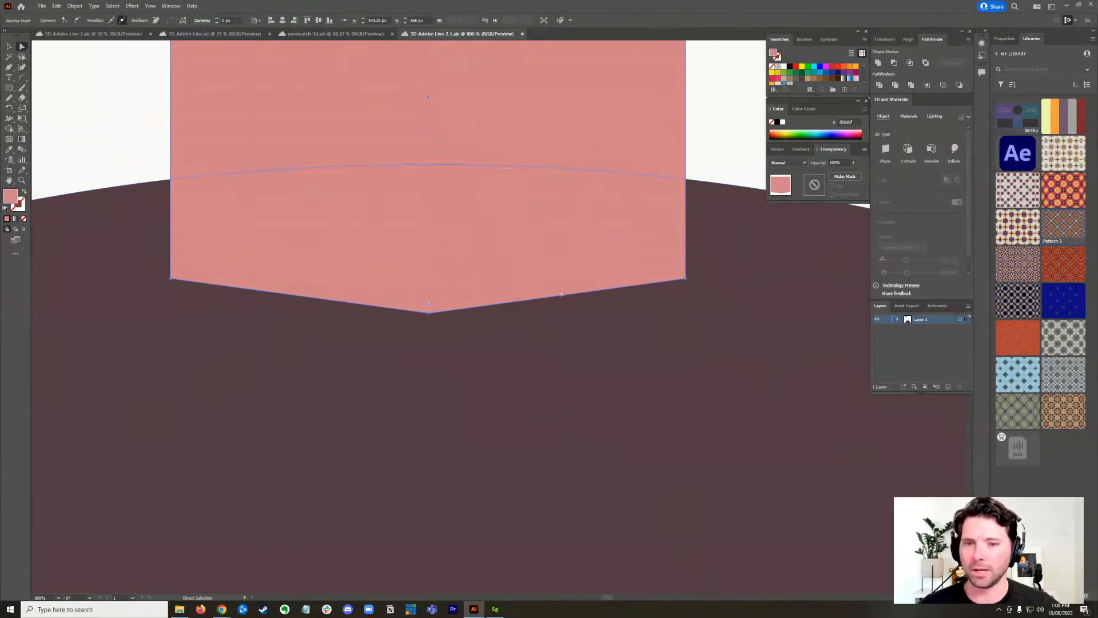
# - Round the pink shape's lower tip into a soft curve and slightly round its other corners
pyautogui.click(9, 47)
pyautogui.press('a')
pyautogui.click(303, 282)
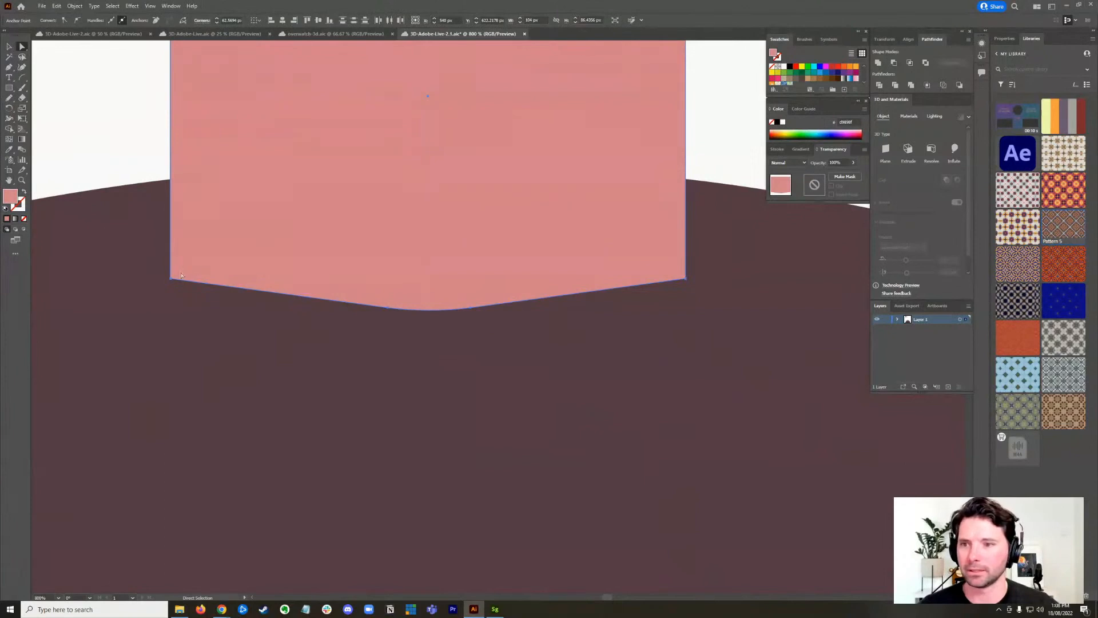
pyautogui.click(312, 245)
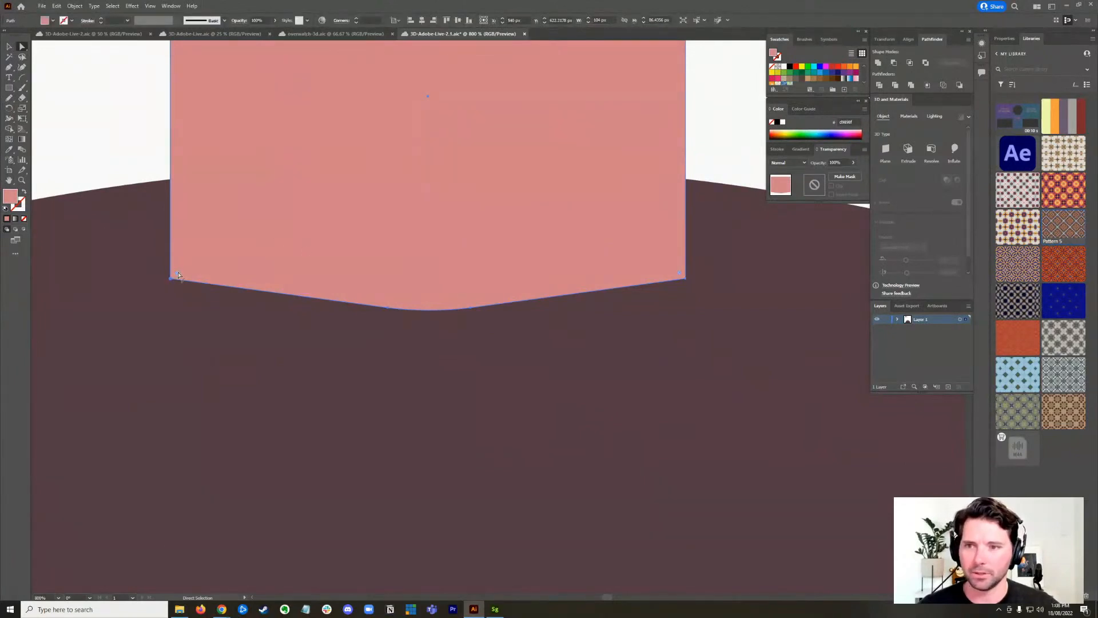
pyautogui.moveTo(177, 275); pyautogui.dragTo(184, 273)
pyautogui.click(9, 46)
pyautogui.scroll(-3, 484, 346)
pyautogui.scroll(-2, 444, 424)
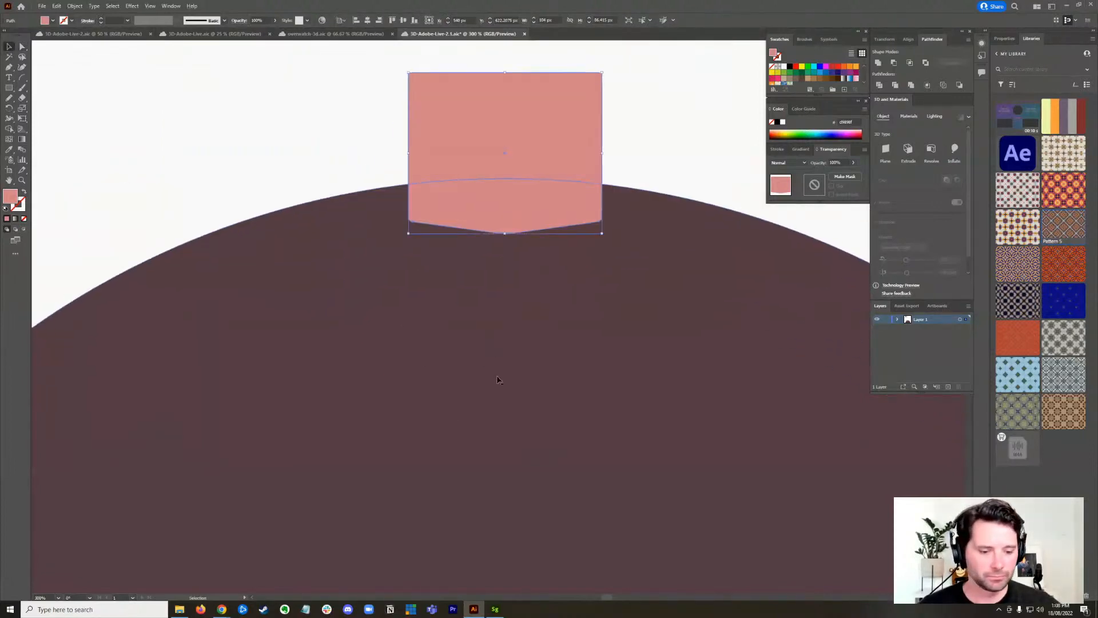
pyautogui.scroll(-3, 492, 365)
pyautogui.scroll(-1, 497, 349)
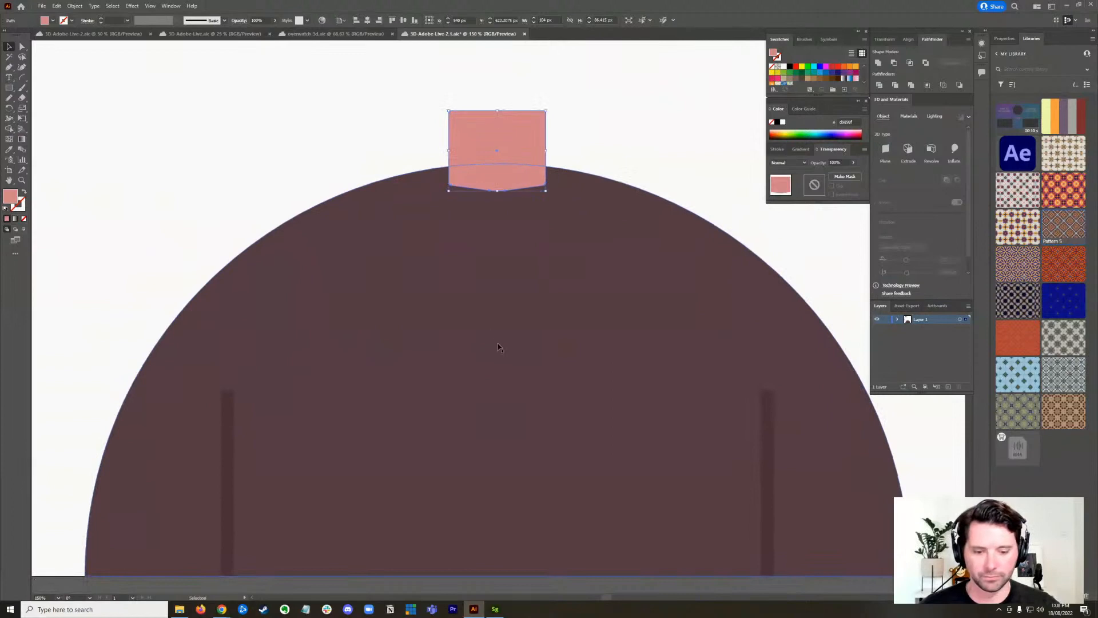
pyautogui.scroll(-1, 498, 349)
pyautogui.scroll(-1, 497, 349)
pyautogui.click(278, 179)
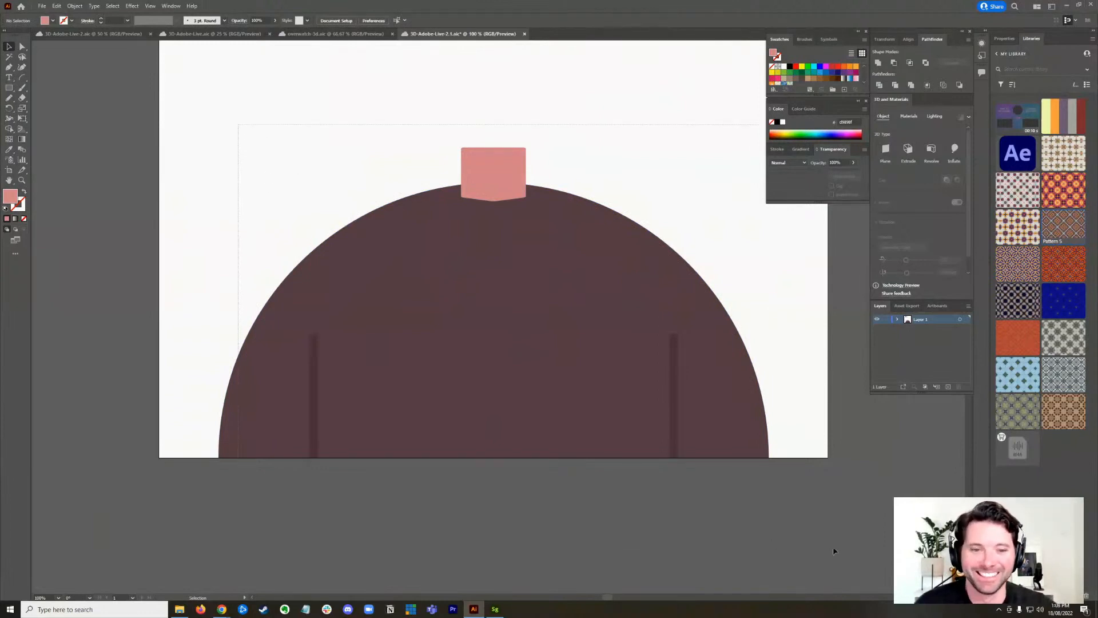
pyautogui.moveTo(771, 509); pyautogui.dragTo(241, 137)
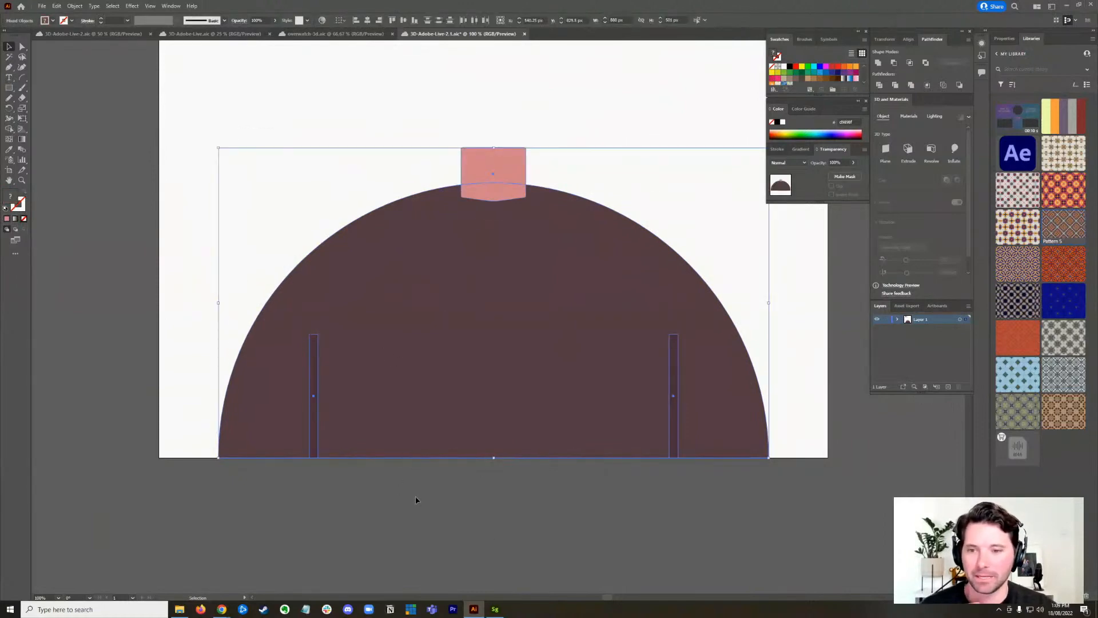
pyautogui.click(436, 515)
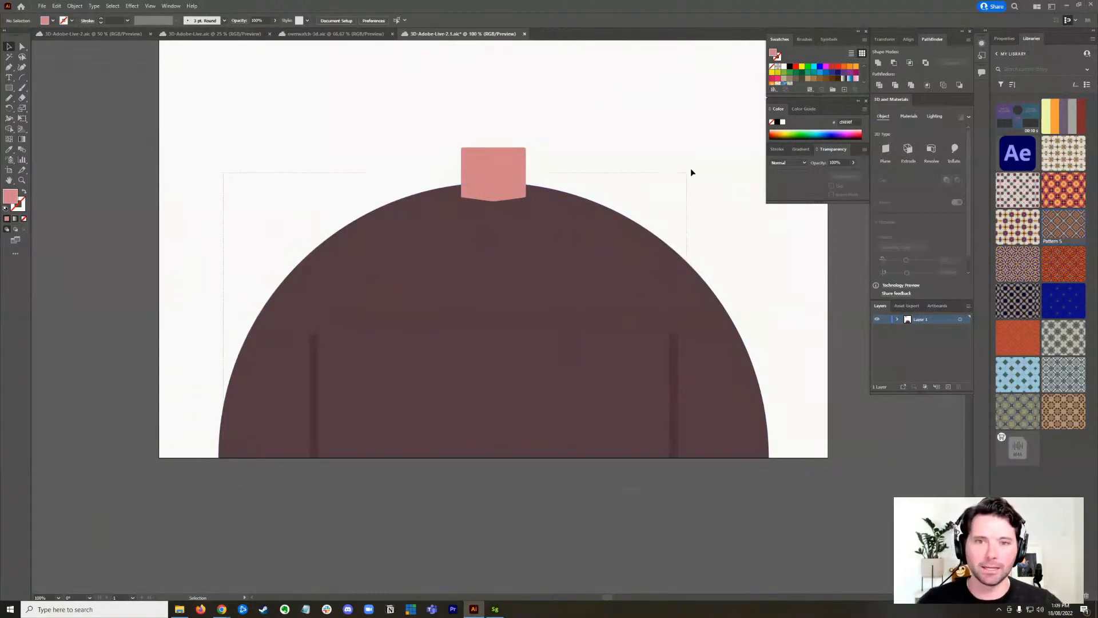
pyautogui.moveTo(691, 172); pyautogui.dragTo(731, 147)
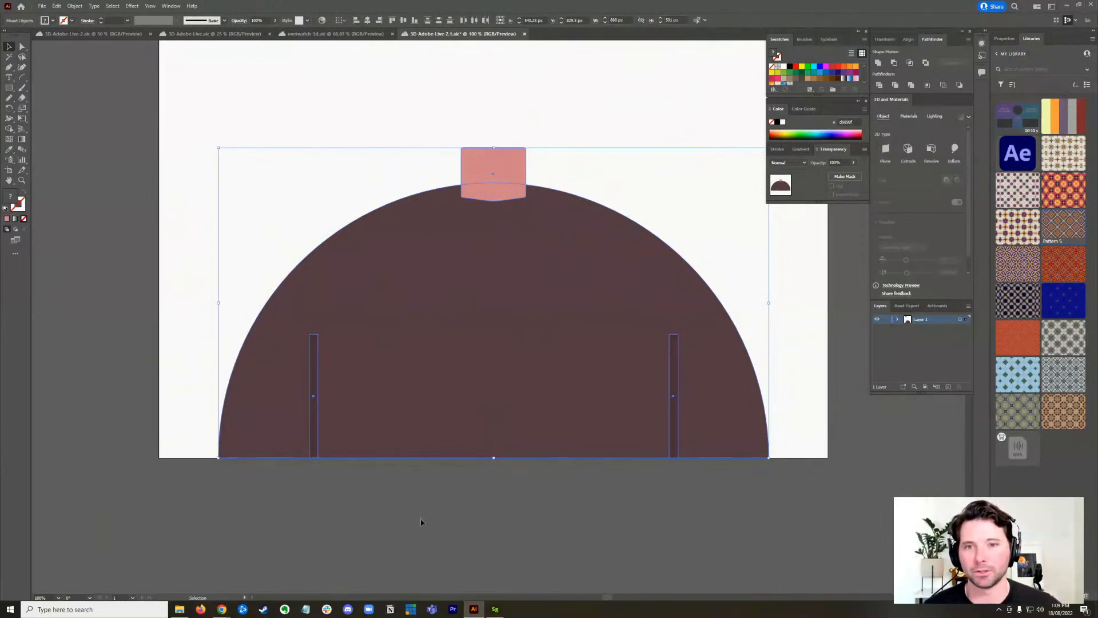
pyautogui.click(223, 489)
pyautogui.moveTo(713, 125); pyautogui.dragTo(725, 113)
pyautogui.click(493, 511)
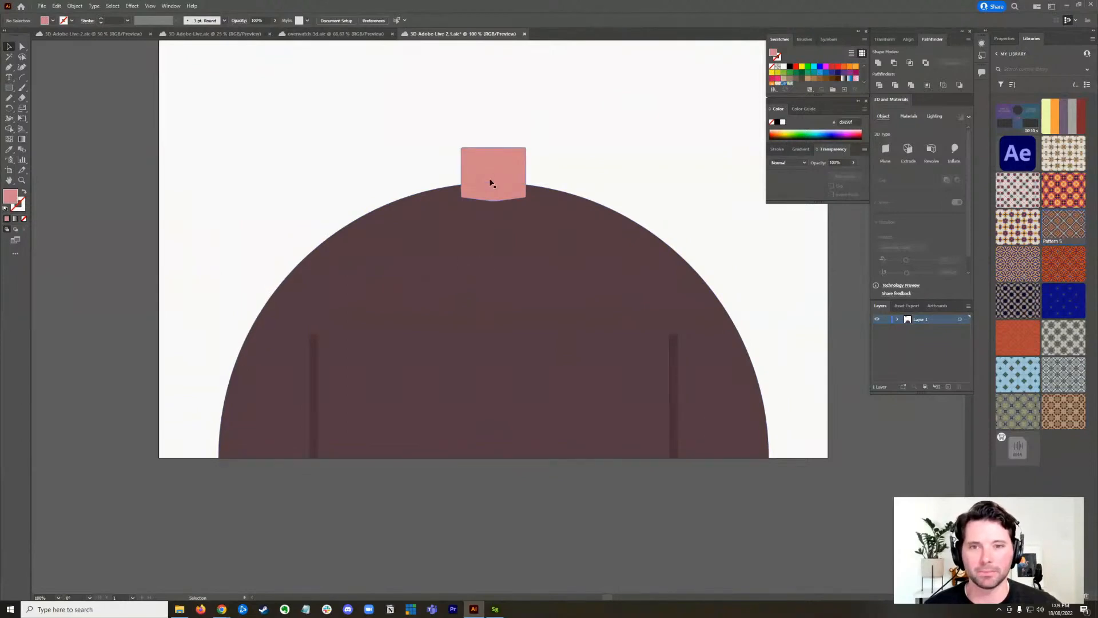
pyautogui.moveTo(443, 293); pyautogui.dragTo(735, 451)
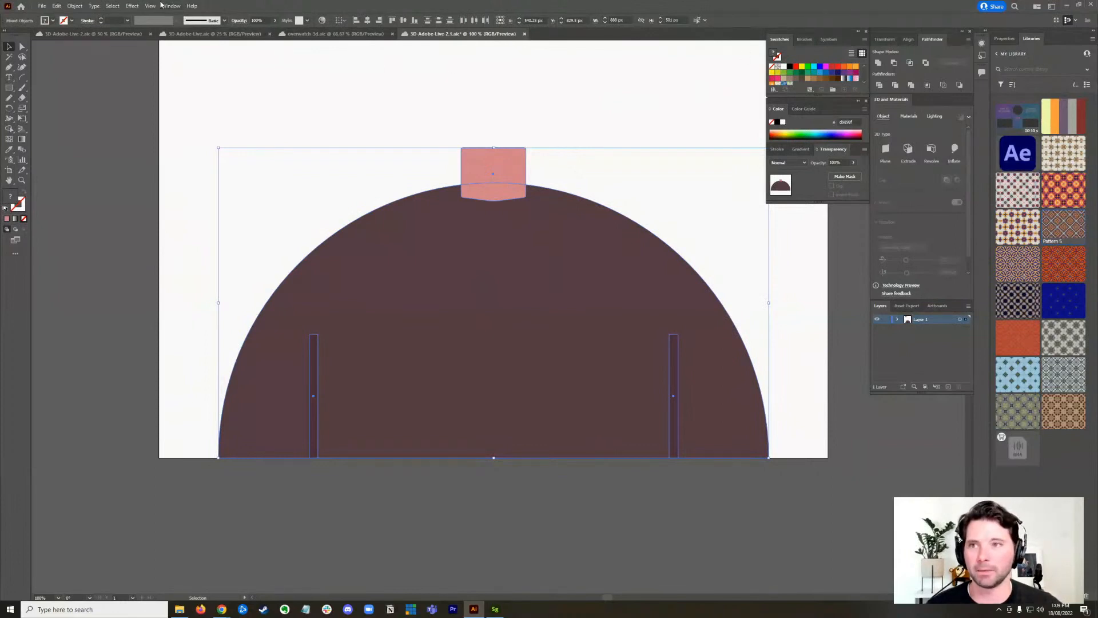
# - Hide the 3D and Materials panel and show it again
pyautogui.click(150, 6)
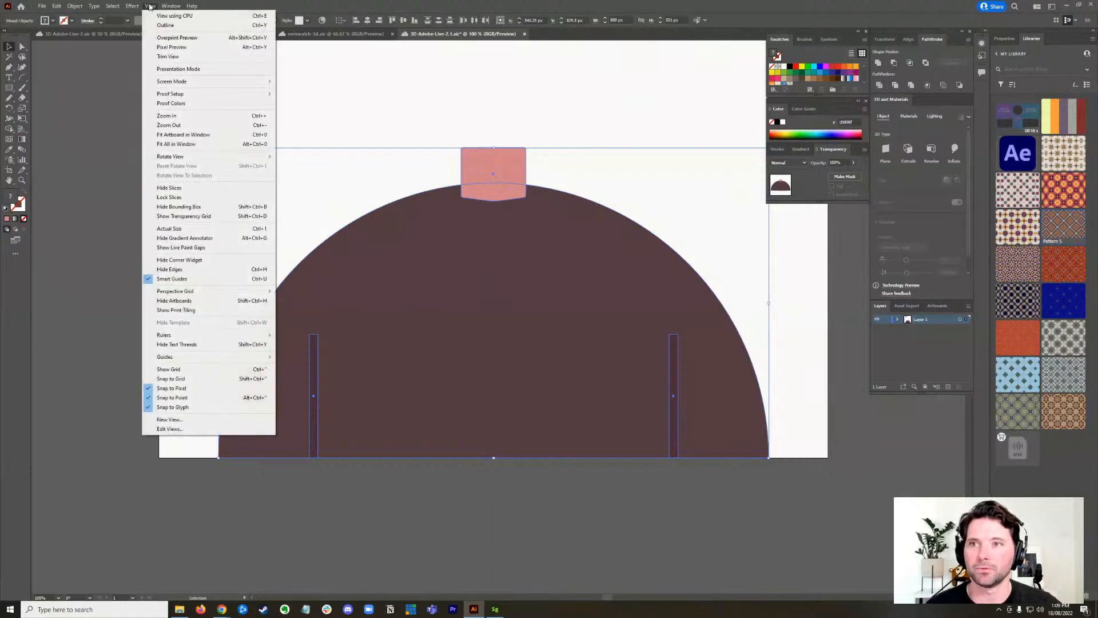
pyautogui.moveTo(173, 6)
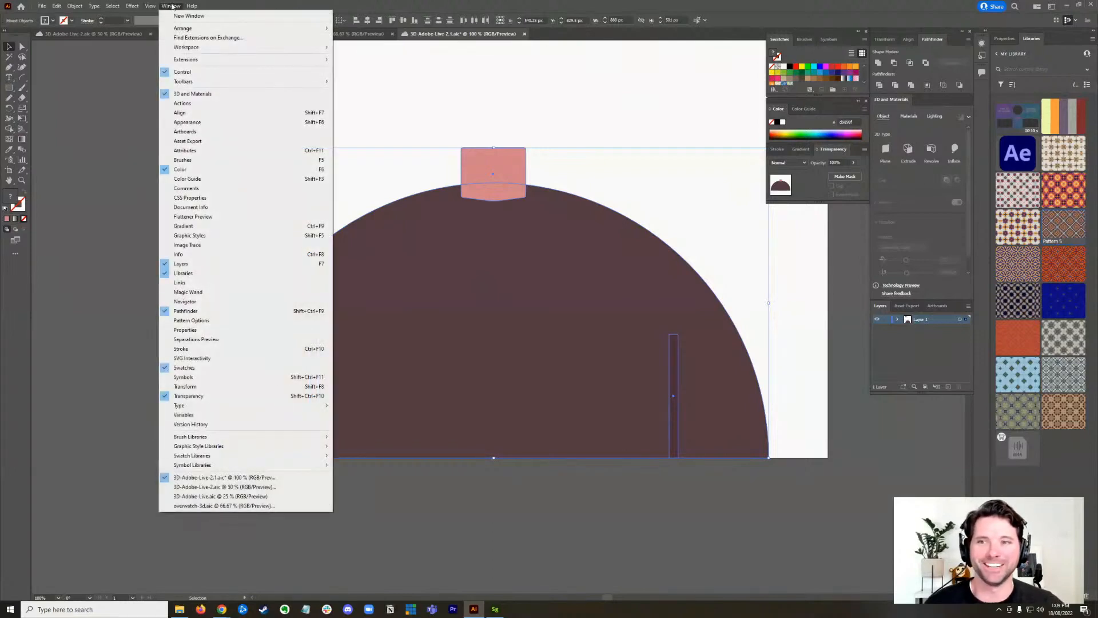
pyautogui.click(230, 95)
pyautogui.click(171, 5)
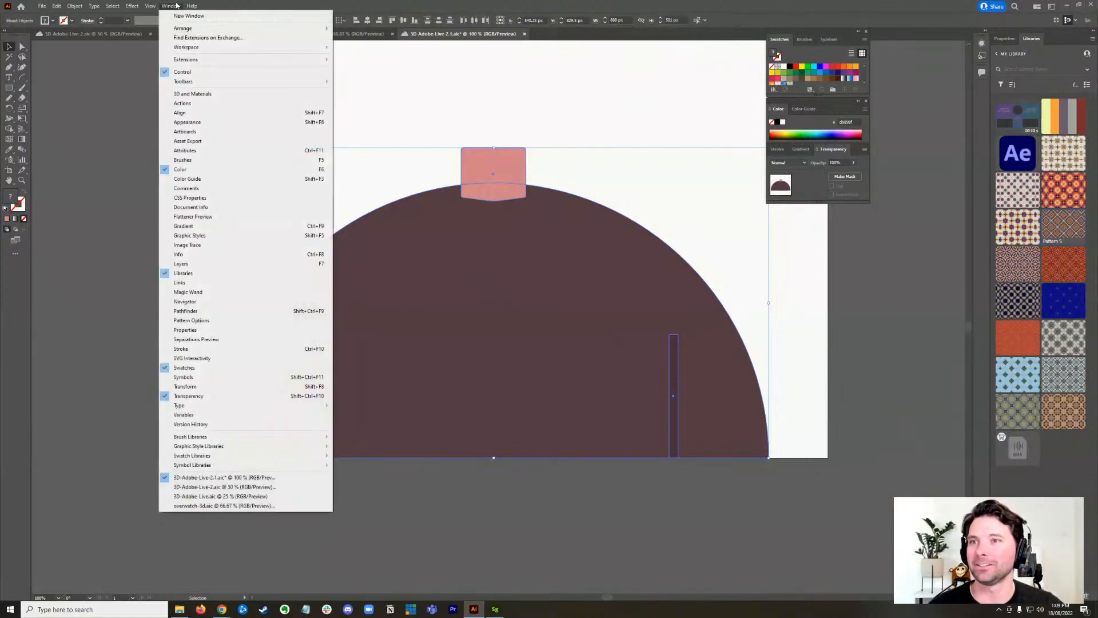
pyautogui.click(231, 98)
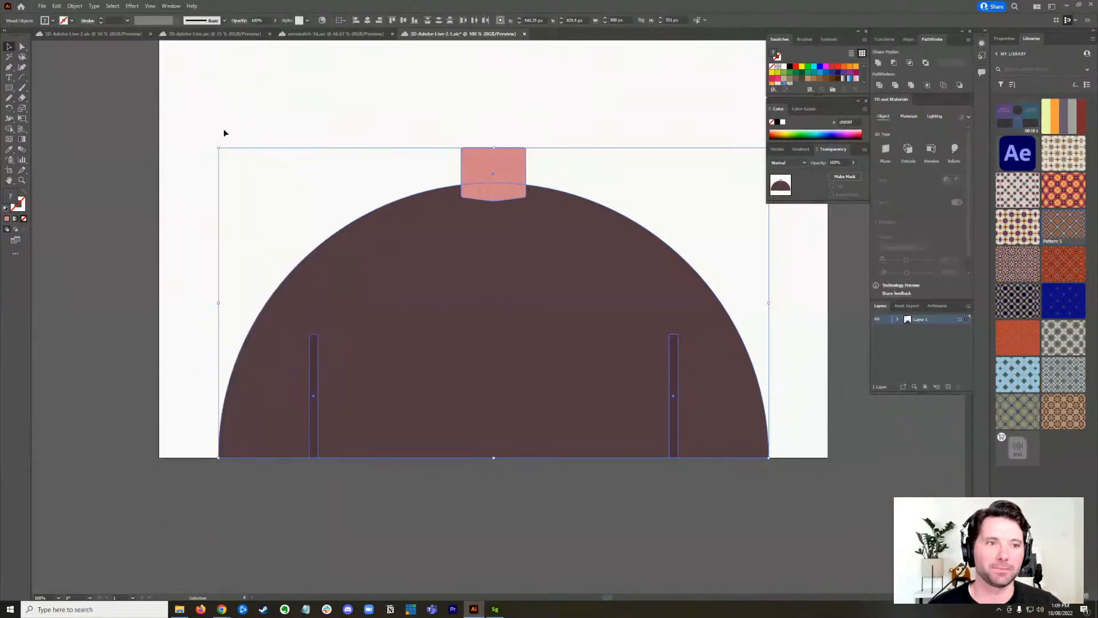
pyautogui.click(253, 500)
pyautogui.click(746, 316)
pyautogui.click(539, 417)
pyautogui.click(618, 252)
pyautogui.click(504, 165)
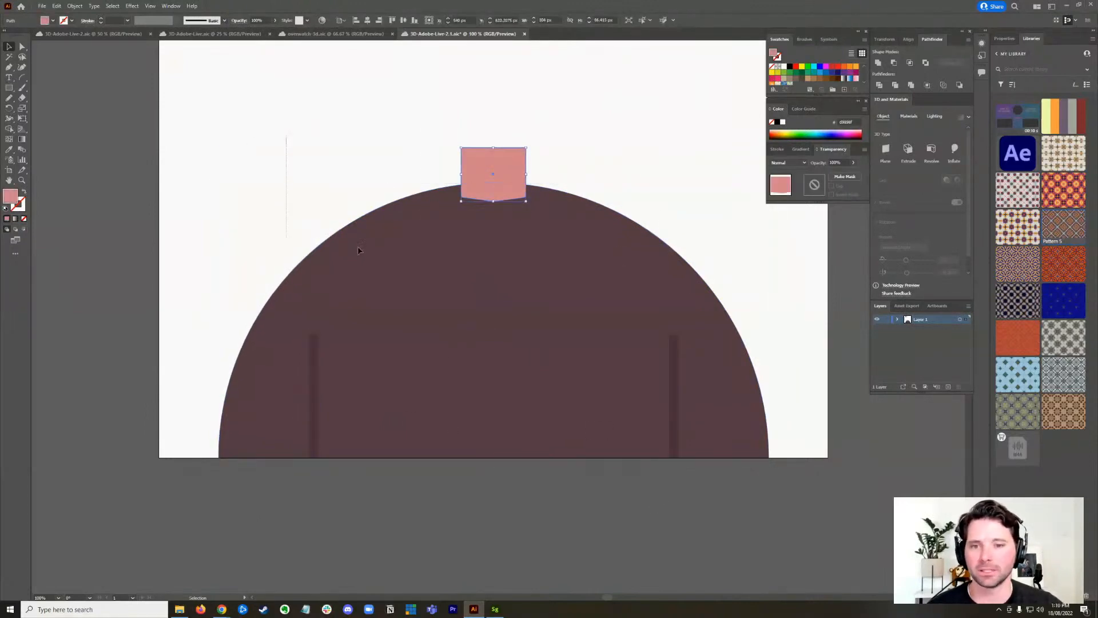
# - Apply the 3D Inflate effect to all shapes: the half circle, both bars and the pink block
pyautogui.hotkey('ctrl', 'a')
pyautogui.click(955, 148)
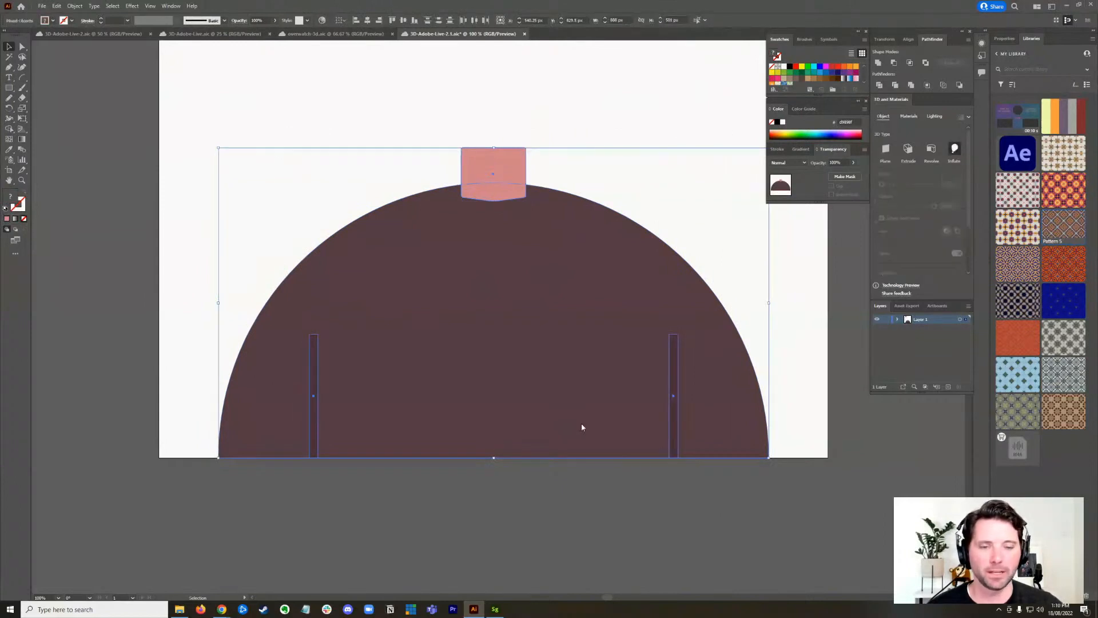
pyautogui.click(537, 488)
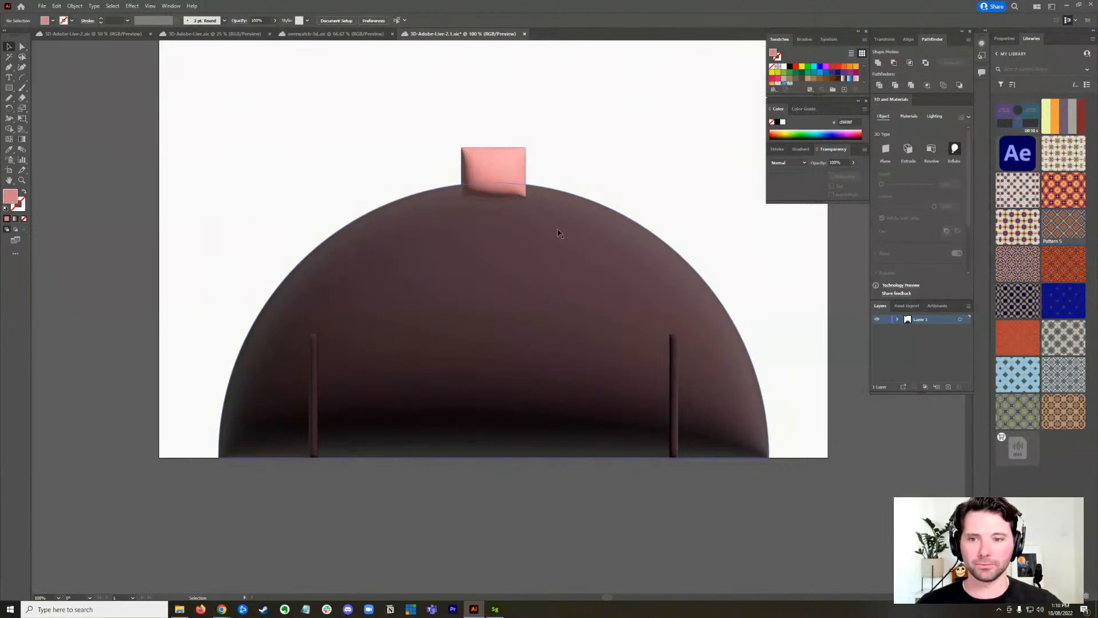
pyautogui.scroll(2, 516, 238)
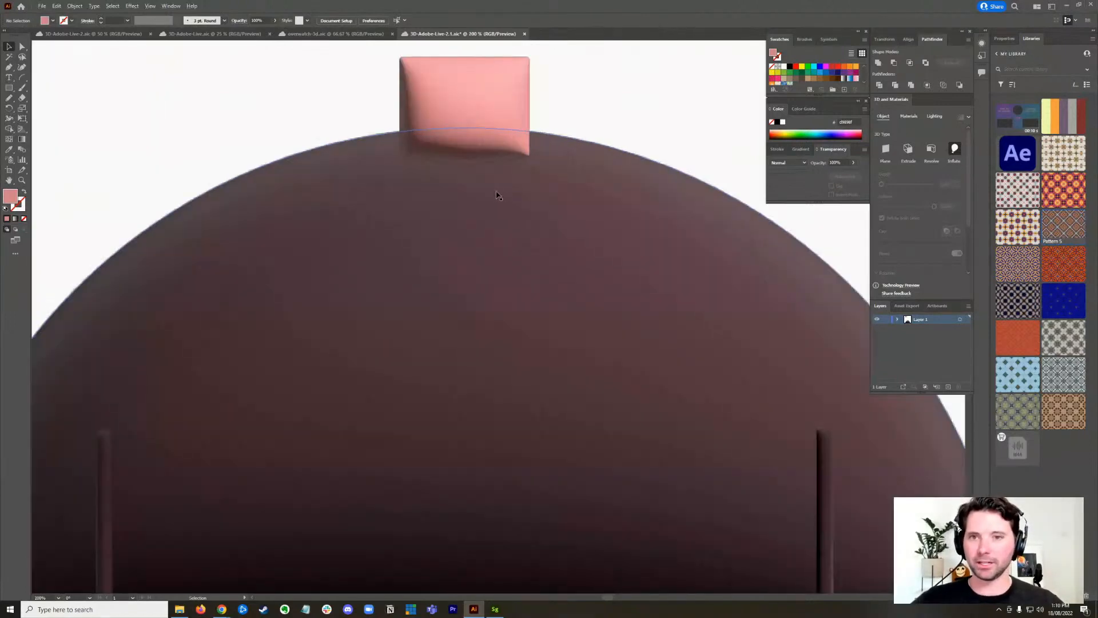
pyautogui.moveTo(502, 191); pyautogui.dragTo(521, 277)
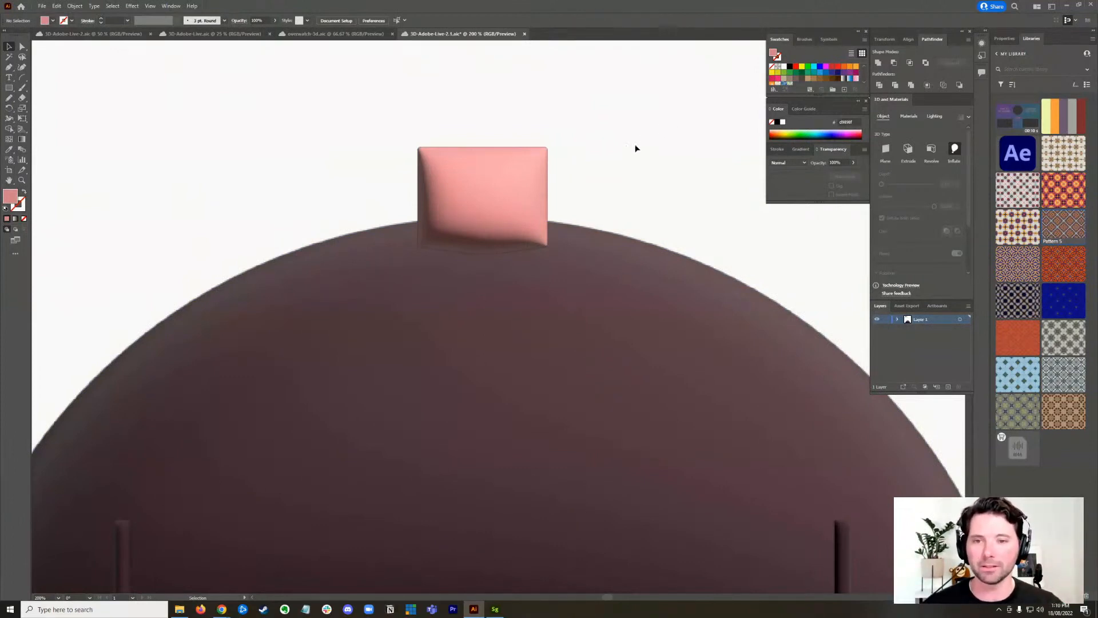
# - Try moving the inflated pink neck sideways off the body and undo the move
pyautogui.scroll(-3, 625, 135)
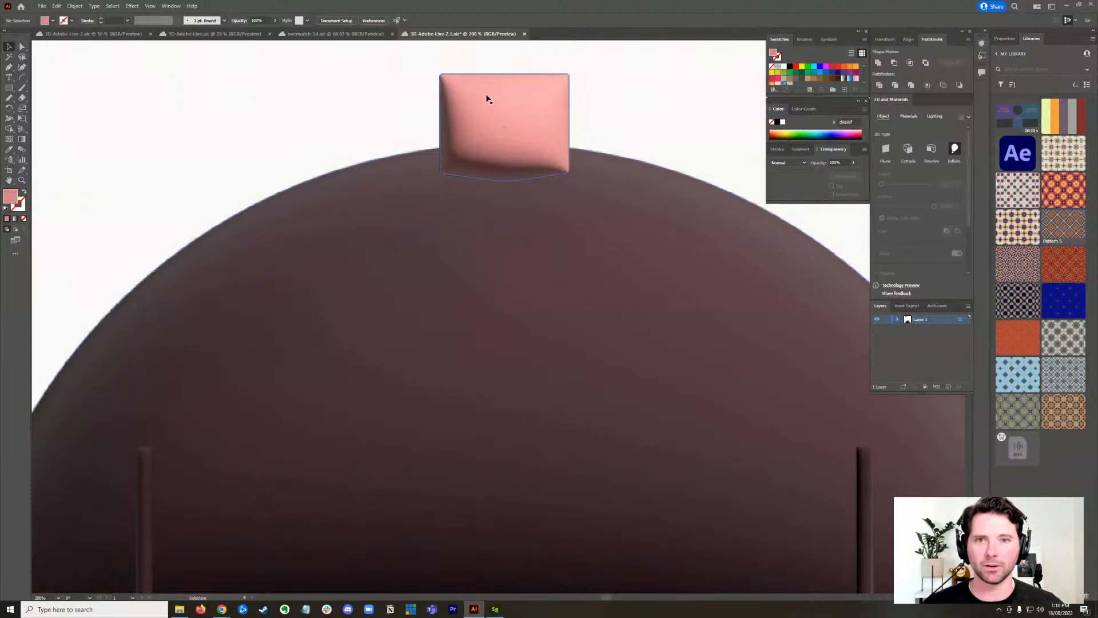
pyautogui.moveTo(489, 96); pyautogui.dragTo(246, 80)
pyautogui.hotkey('ctrl', 'z')
pyautogui.press('v')
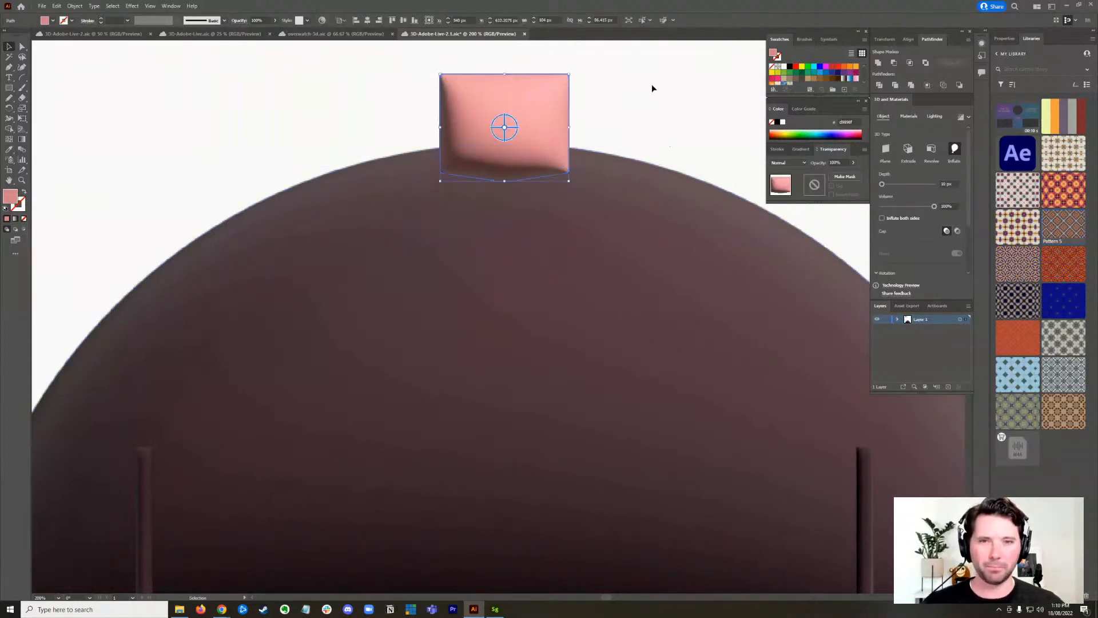
pyautogui.click(673, 98)
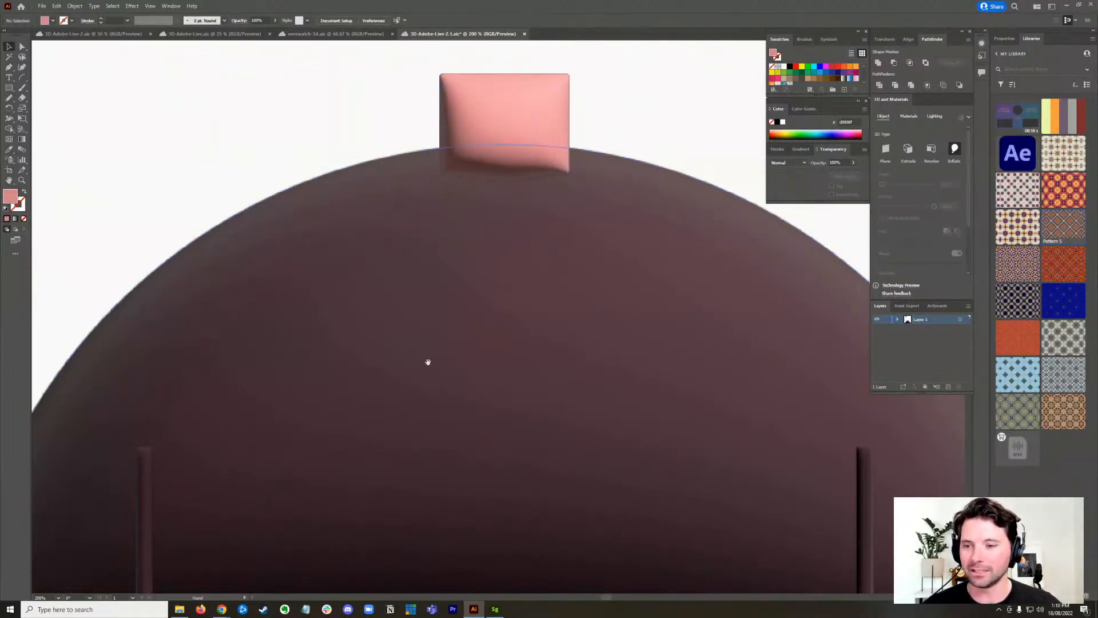
# - Examine up close how the side bars and the half circle are shaded with each shape inflated separately
pyautogui.scroll(3, 558, 287)
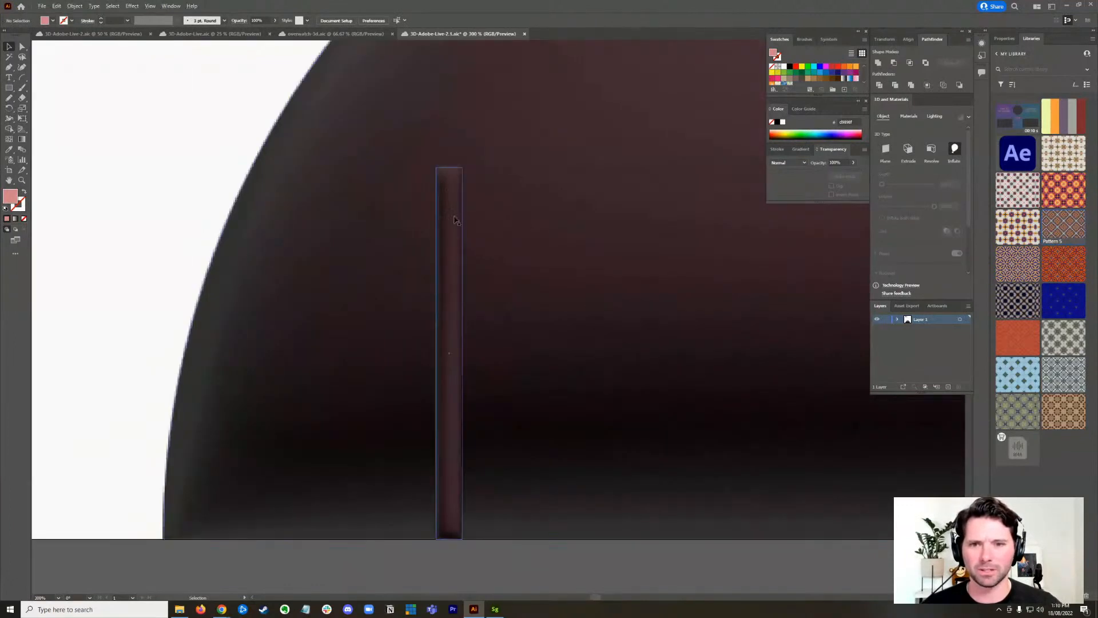
pyautogui.click(455, 293)
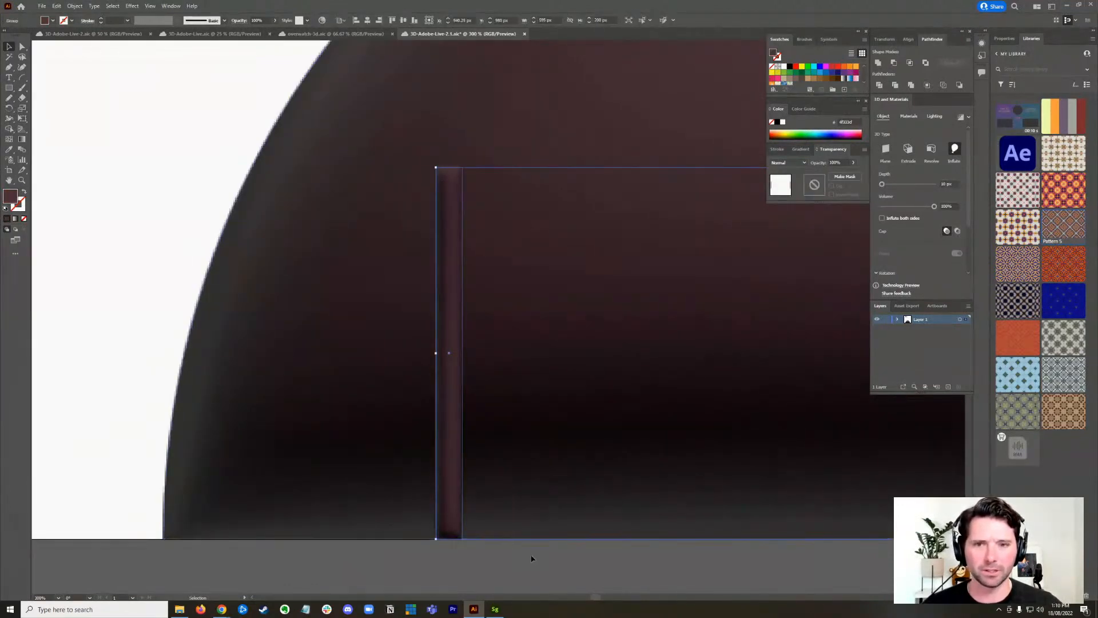
pyautogui.click(535, 556)
pyautogui.scroll(-3, 549, 328)
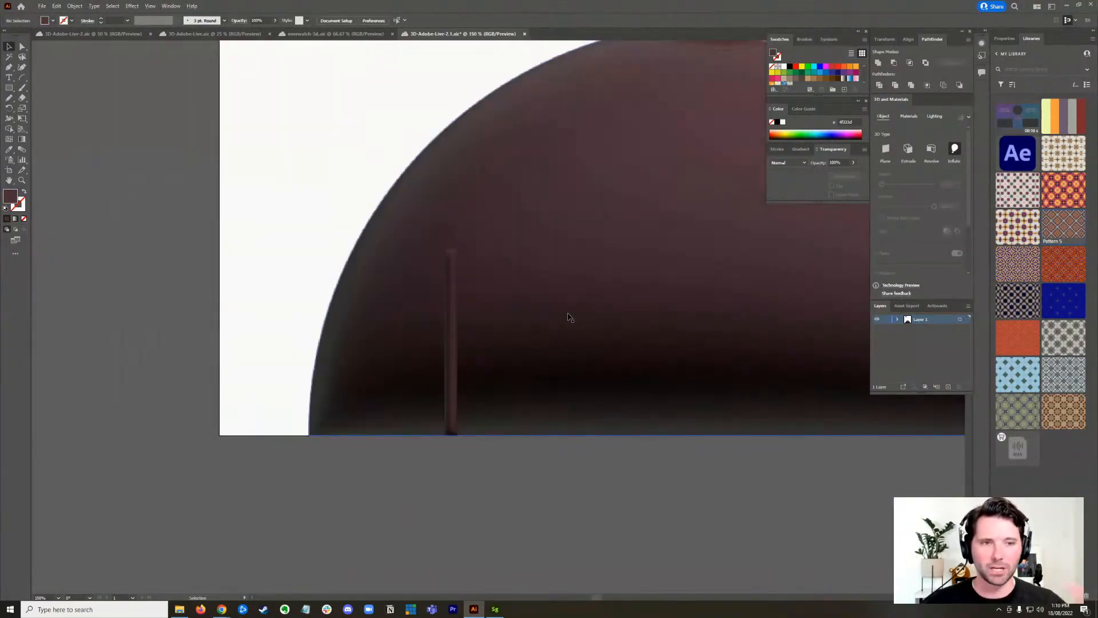
pyautogui.scroll(-4, 571, 318)
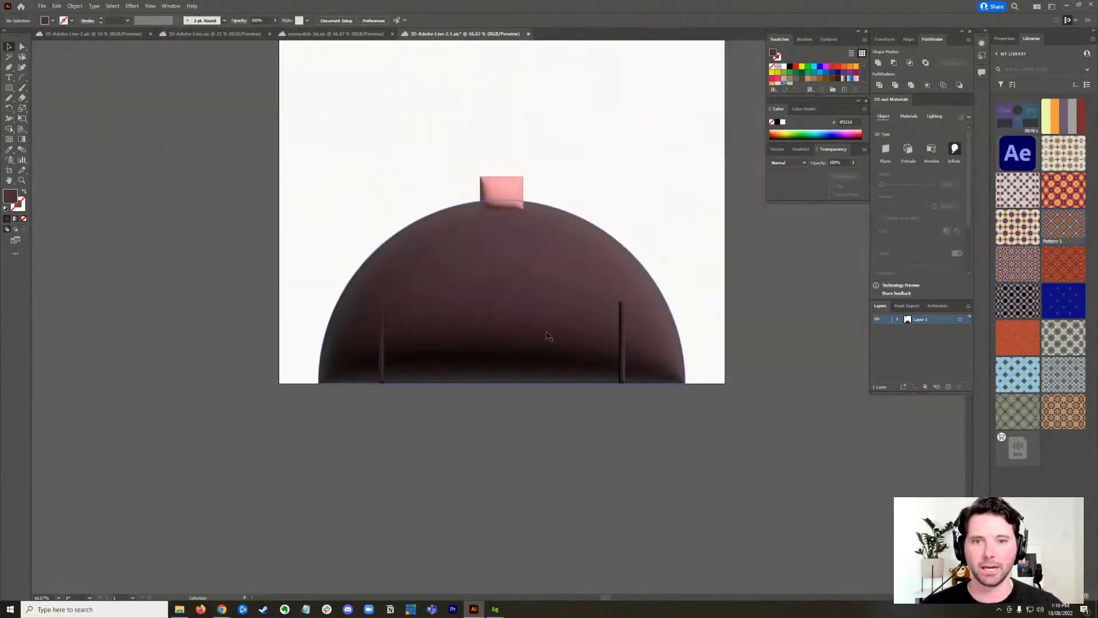
pyautogui.moveTo(519, 283); pyautogui.dragTo(517, 284)
pyautogui.click(569, 395)
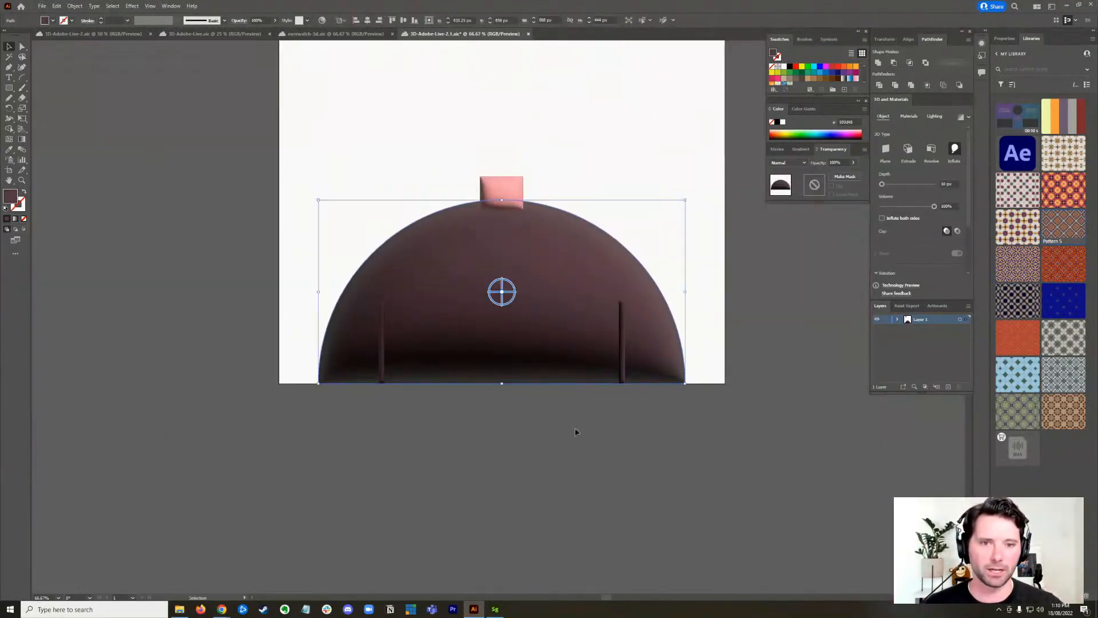
# - Undo the 3D Inflate effect that was applied to the half circle, bars and neck individually
pyautogui.press('a')
pyautogui.hotkey('ctrl', 'a')
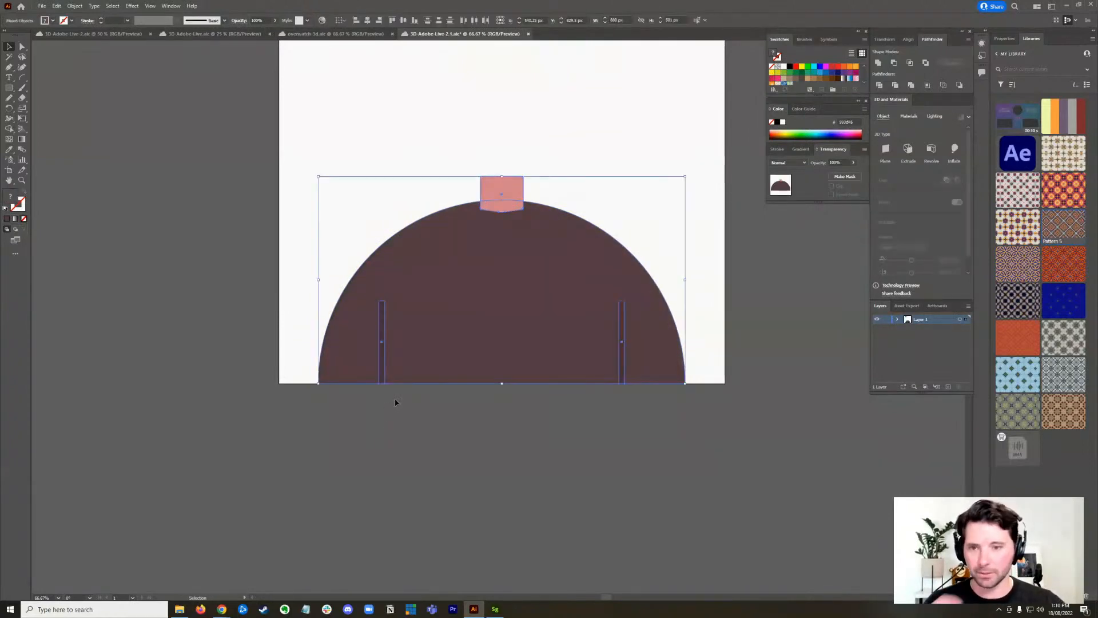
pyautogui.press('v')
pyautogui.click(412, 429)
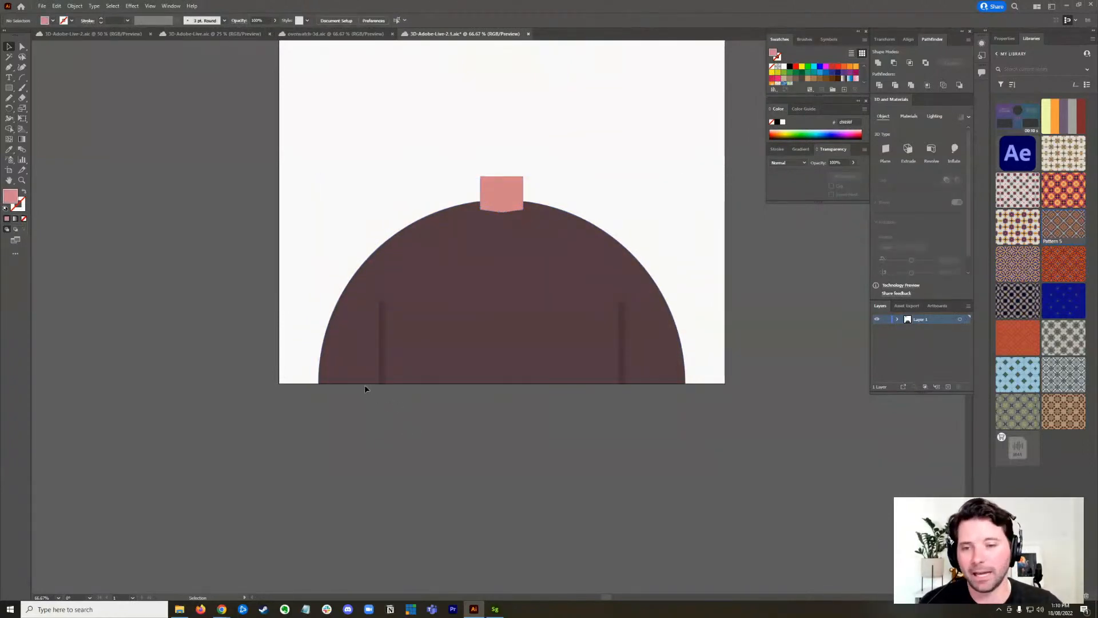
# - Group the half circle, both bars and the pink neck, and apply 3D Inflate to the whole group
pyautogui.moveTo(368, 400); pyautogui.dragTo(655, 149)
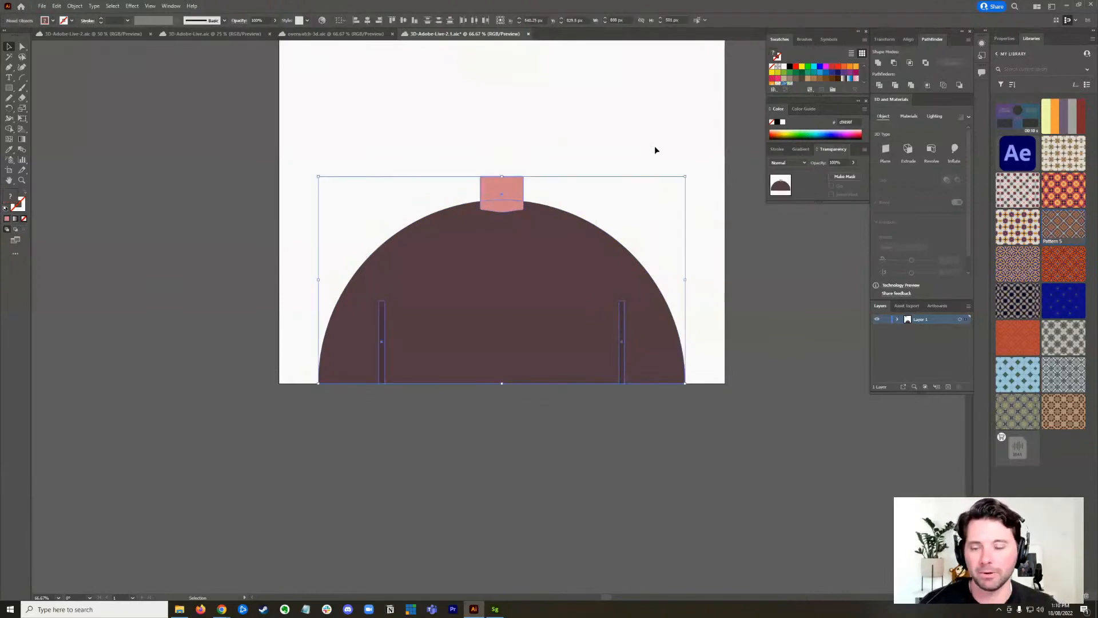
pyautogui.press('a')
pyautogui.hotkey('ctrl', 'g')
pyautogui.press('v')
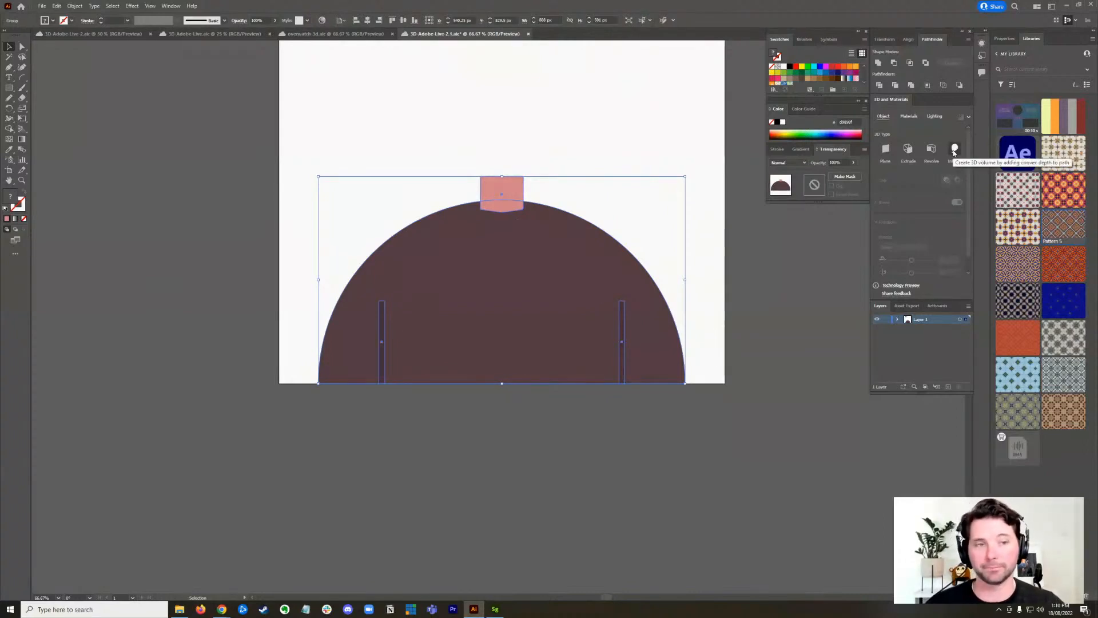
pyautogui.click(954, 150)
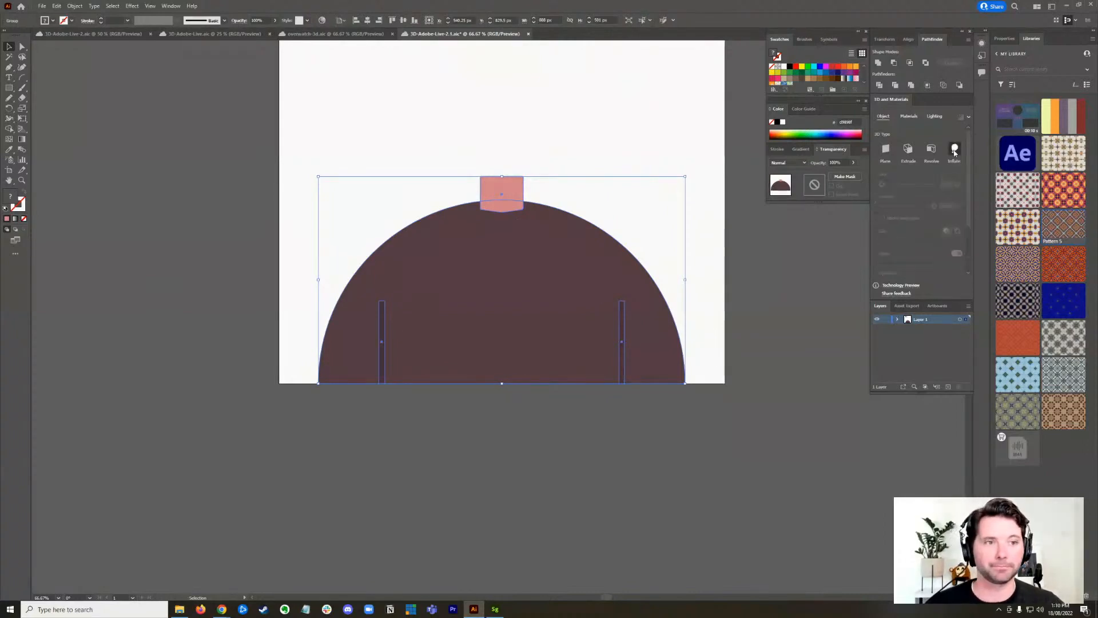
pyautogui.click(699, 450)
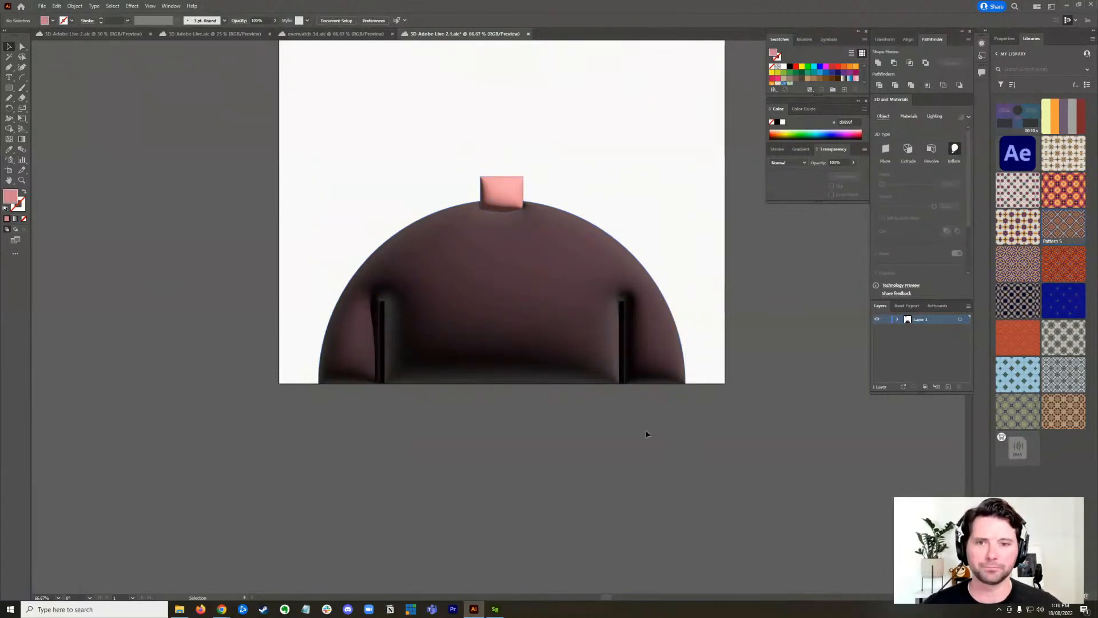
pyautogui.moveTo(480, 411); pyautogui.dragTo(506, 423)
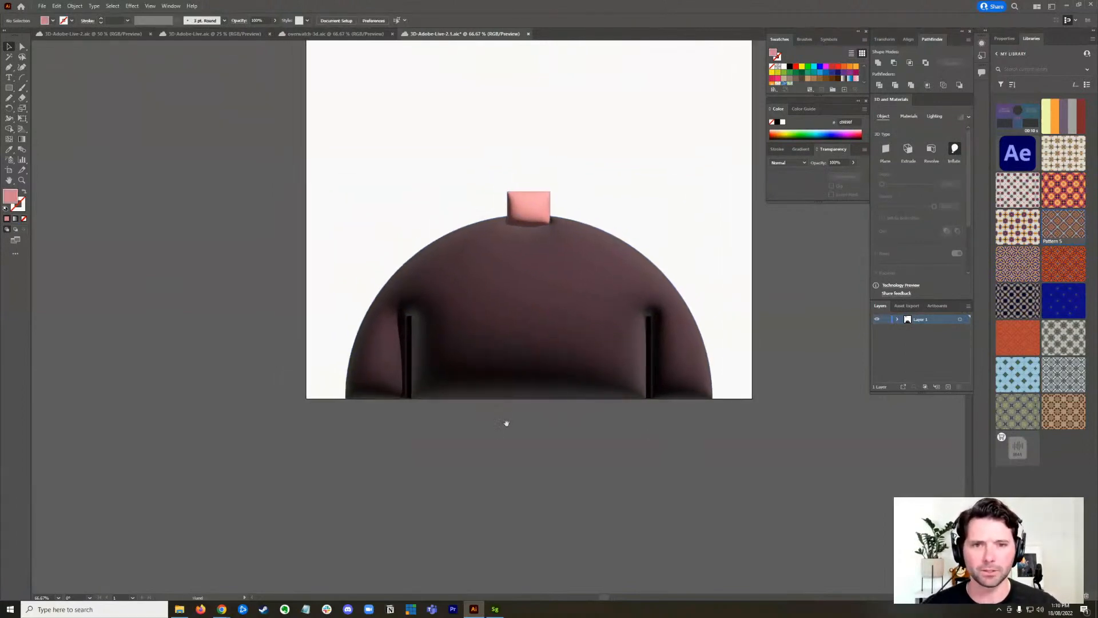
pyautogui.click(645, 400)
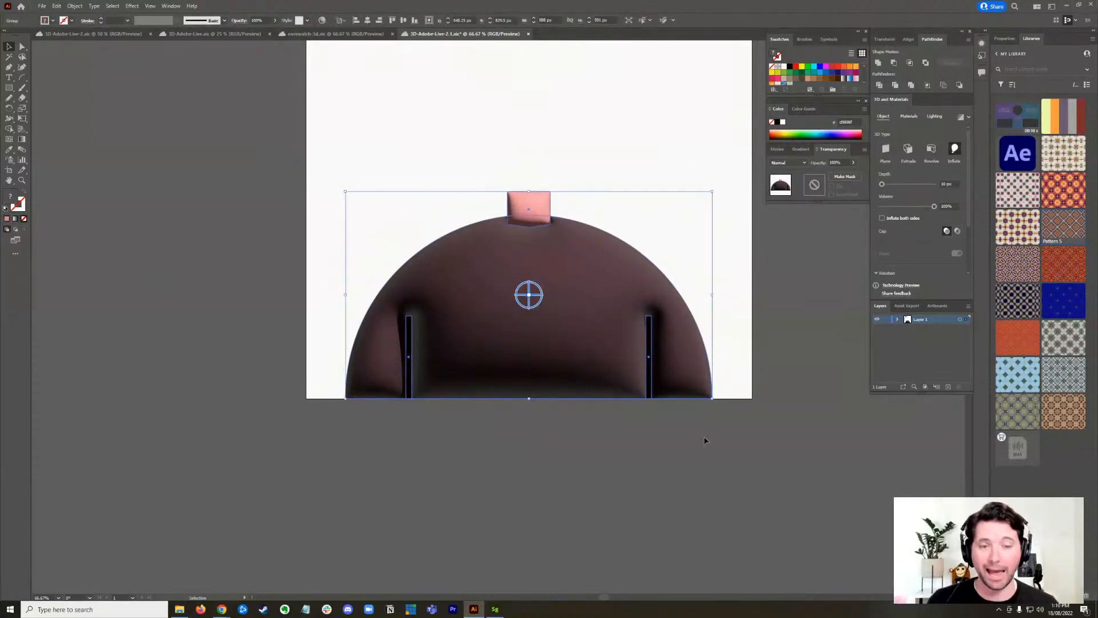
pyautogui.click(564, 433)
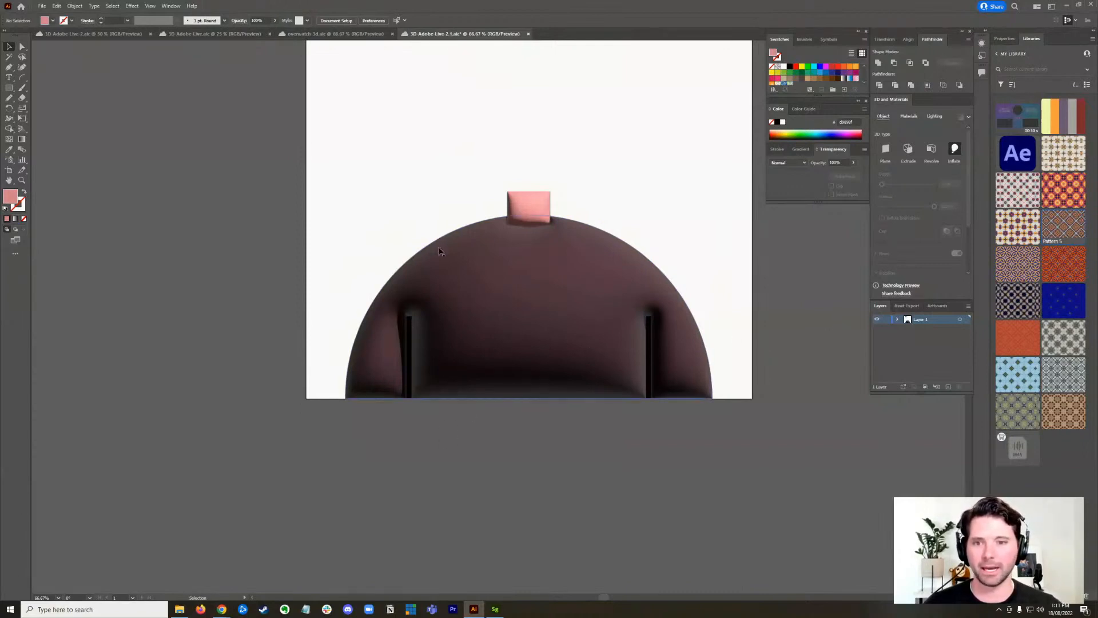
# - Select only the pink neck inside the inflated group, try it further right and down inside the body, and undo the downward move
pyautogui.scroll(3, 618, 180)
pyautogui.hscroll(-3, 635, 200)
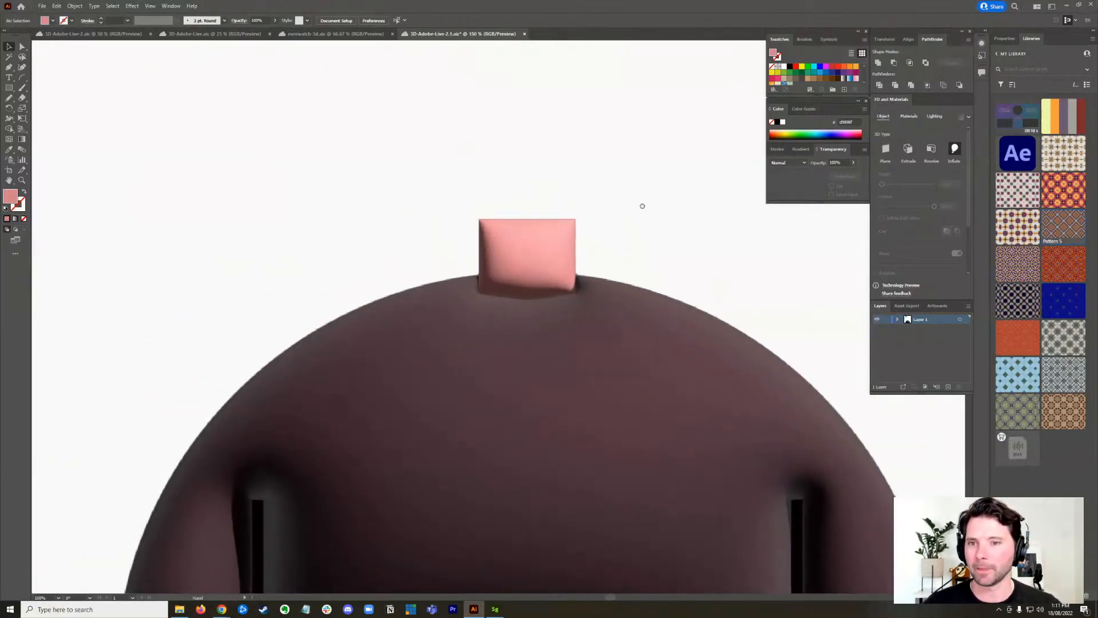
pyautogui.click(544, 246)
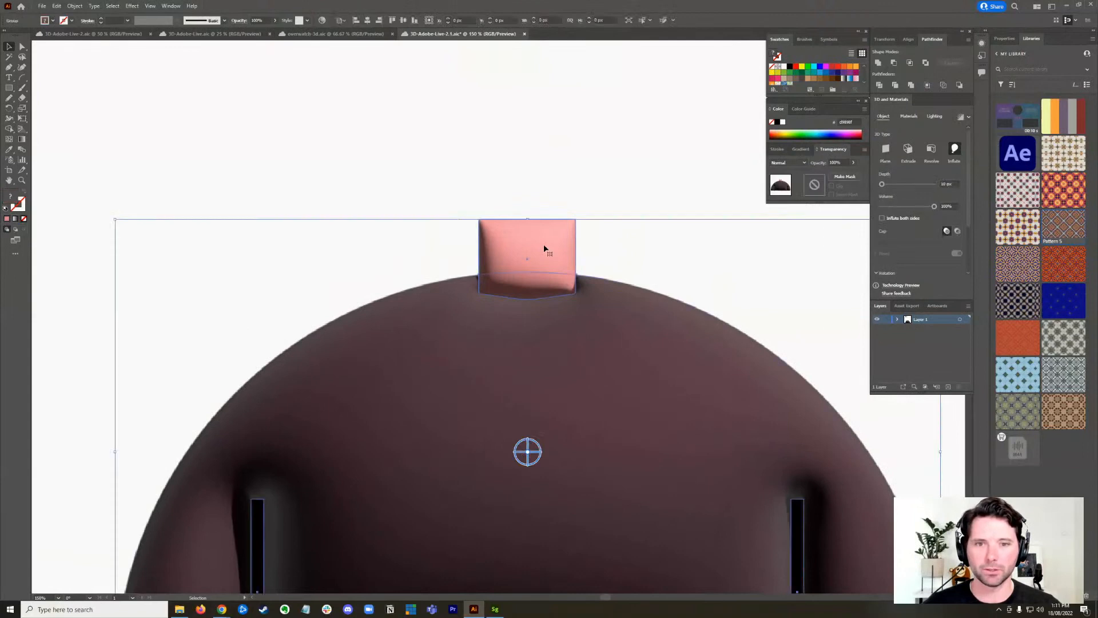
pyautogui.click(23, 47)
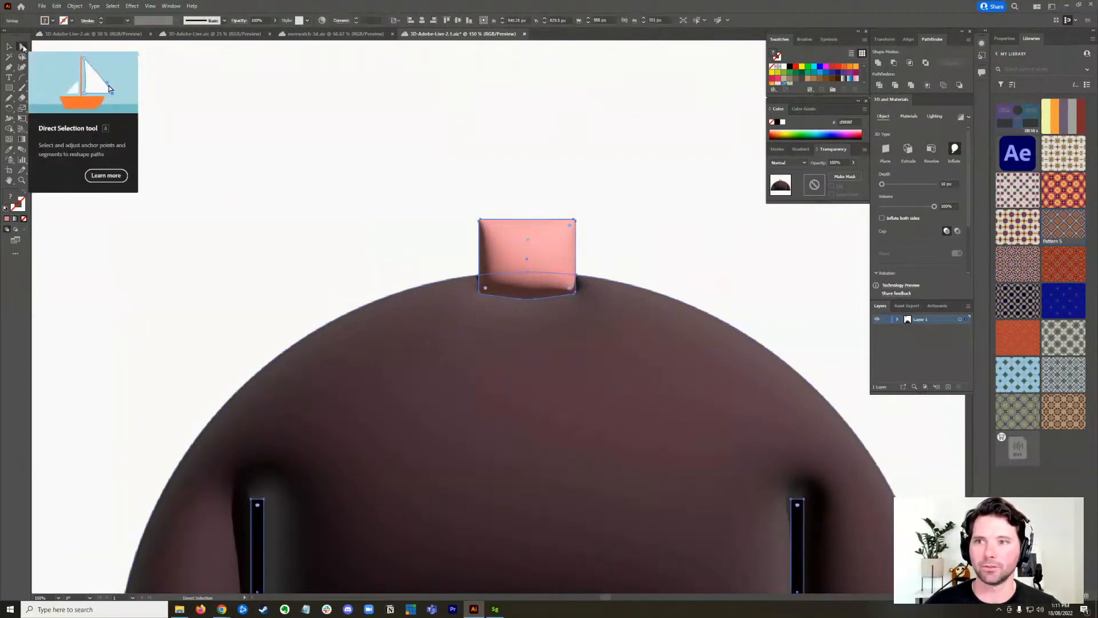
pyautogui.click(545, 248)
pyautogui.moveTo(547, 246); pyautogui.dragTo(567, 248)
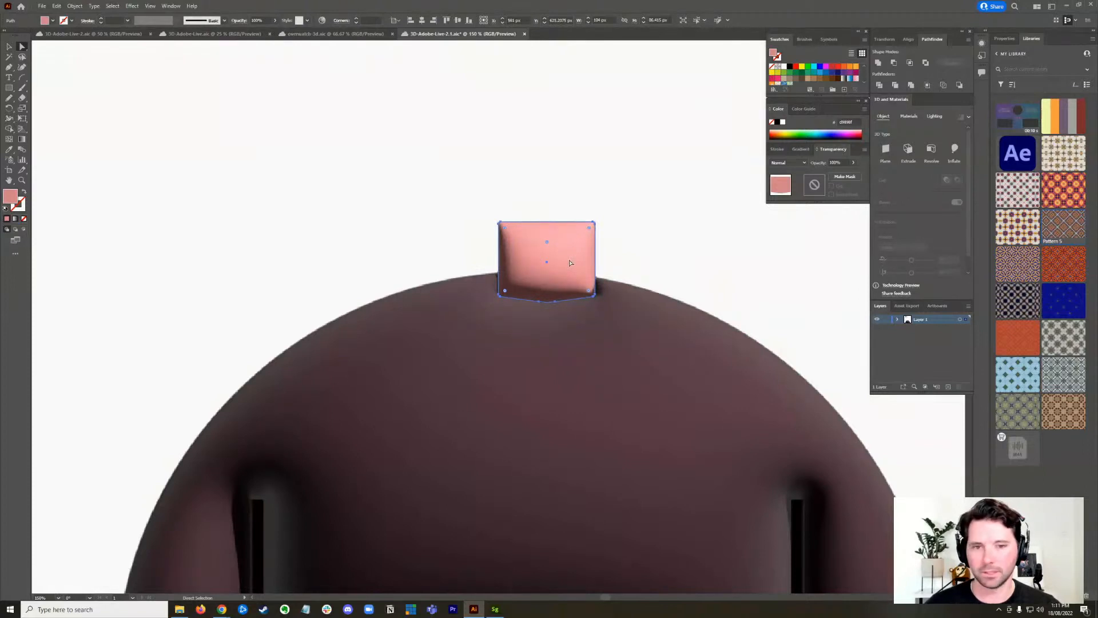
pyautogui.moveTo(570, 262); pyautogui.dragTo(481, 332)
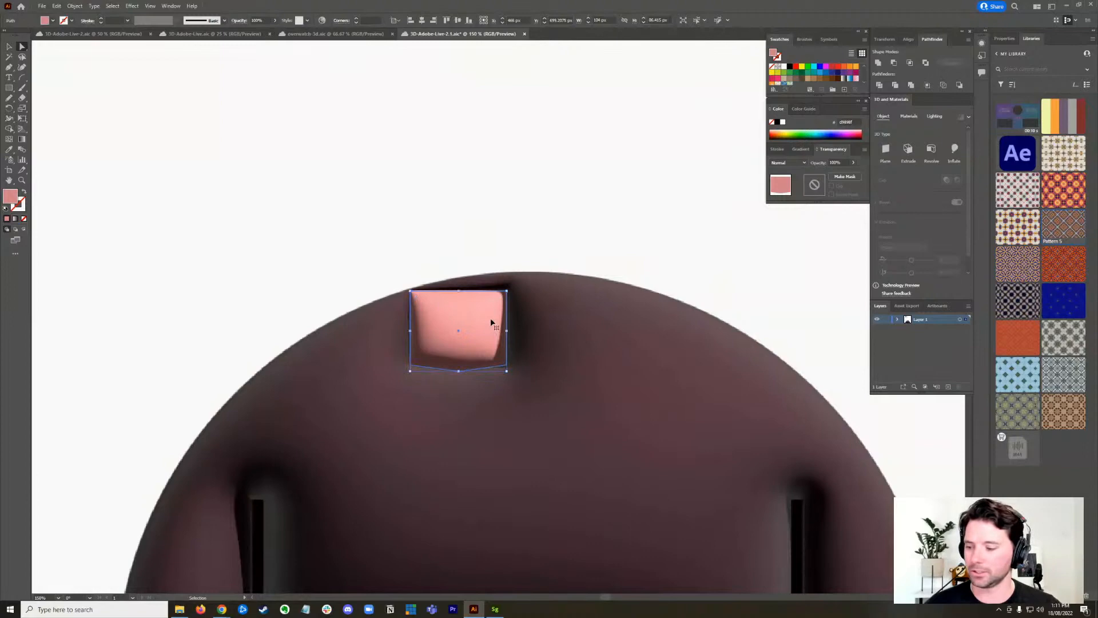
pyautogui.hotkey('ctrl', 'z')
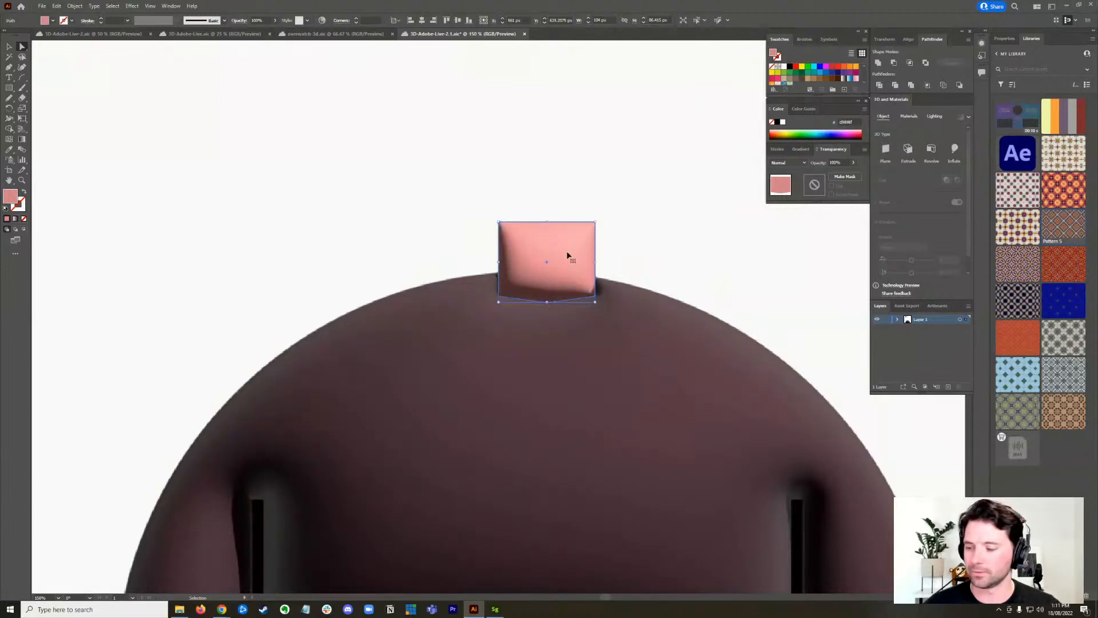
# - Try other positions for the neck within the group and undo the moves back to its centred position
pyautogui.hotkey('shift', 'Left')
pyautogui.hotkey('shift', 'Left')
pyautogui.moveTo(558, 254); pyautogui.dragTo(708, 417)
pyautogui.hotkey('ctrl', 'z')
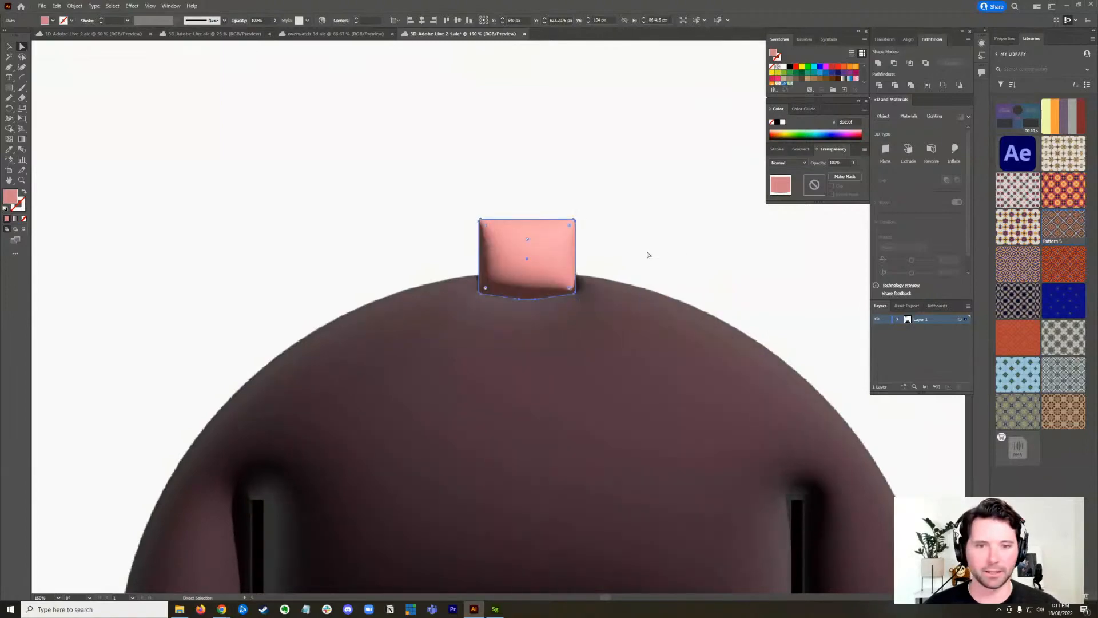
pyautogui.moveTo(556, 248); pyautogui.dragTo(630, 251)
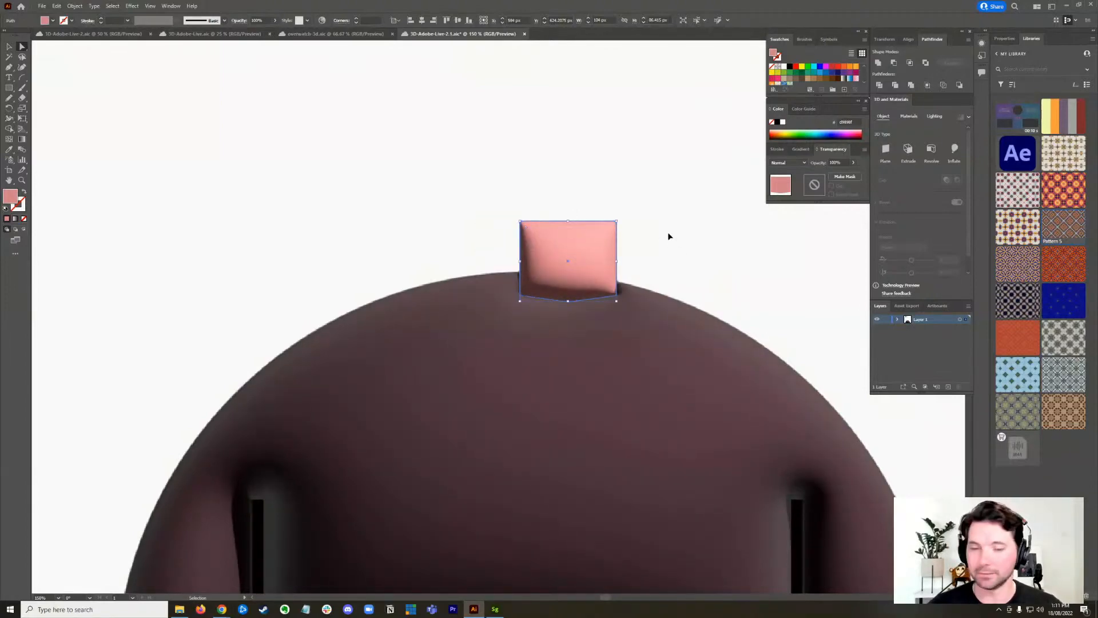
pyautogui.hotkey('ctrl', 'z')
pyautogui.click(8, 46)
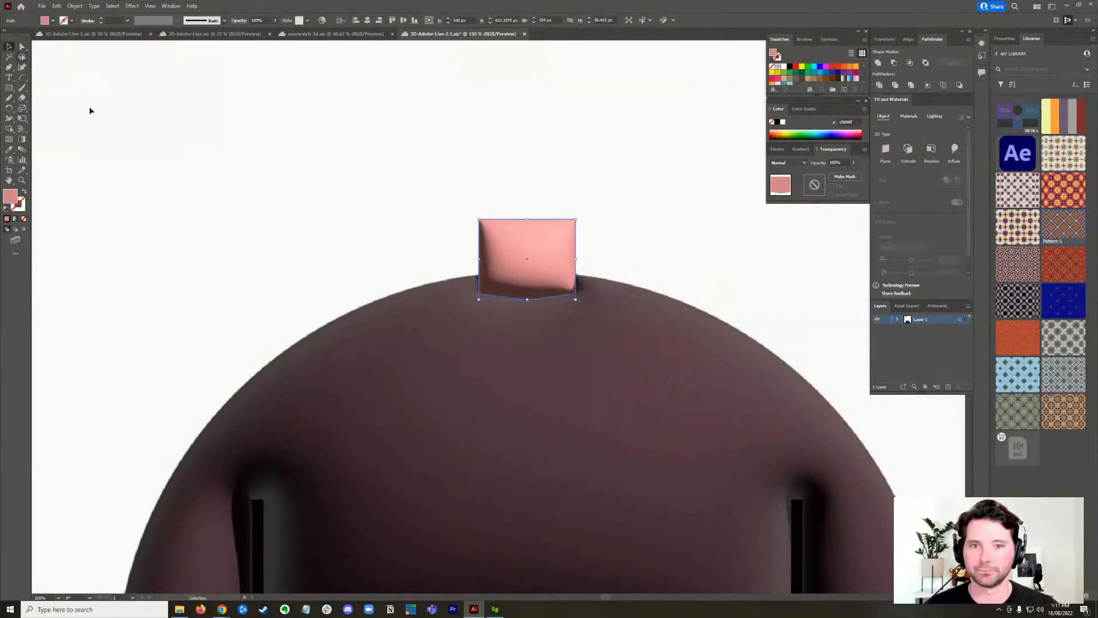
pyautogui.hotkey('ctrl', 'shift', 'a')
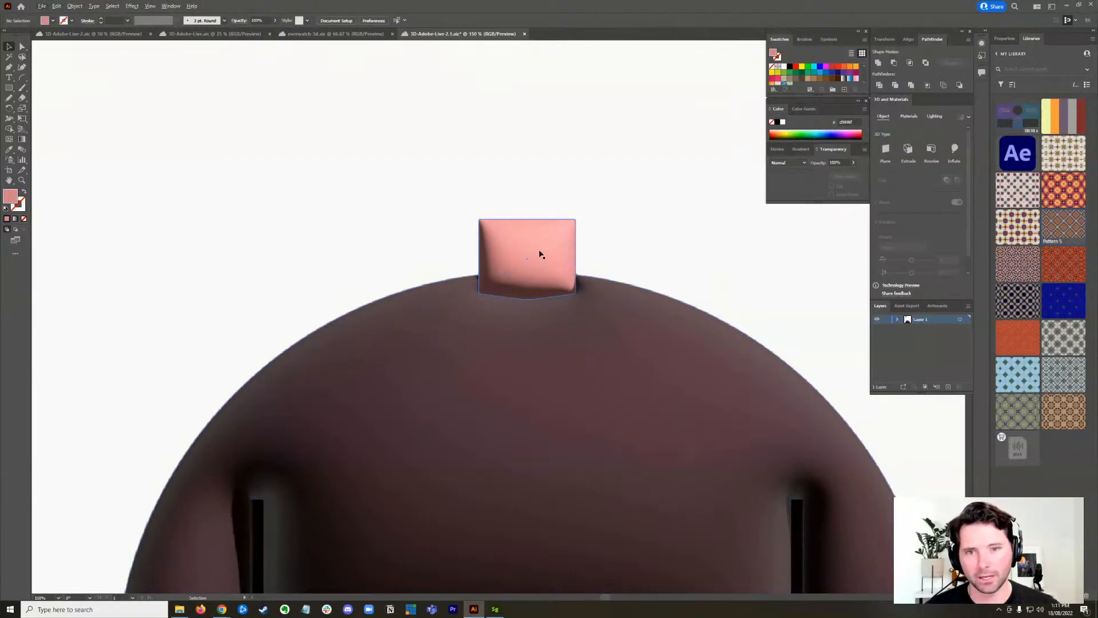
# - Select only the pink neck inside the inflated group and move it slightly straight up
pyautogui.click(23, 46)
pyautogui.click(558, 252)
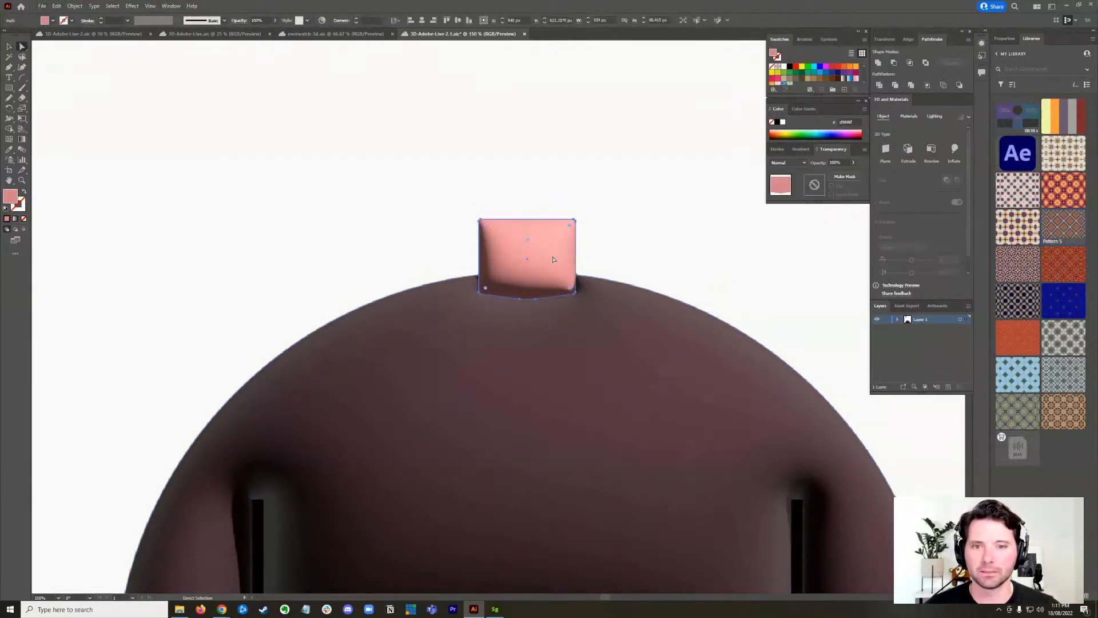
pyautogui.moveTo(551, 256); pyautogui.dragTo(551, 252)
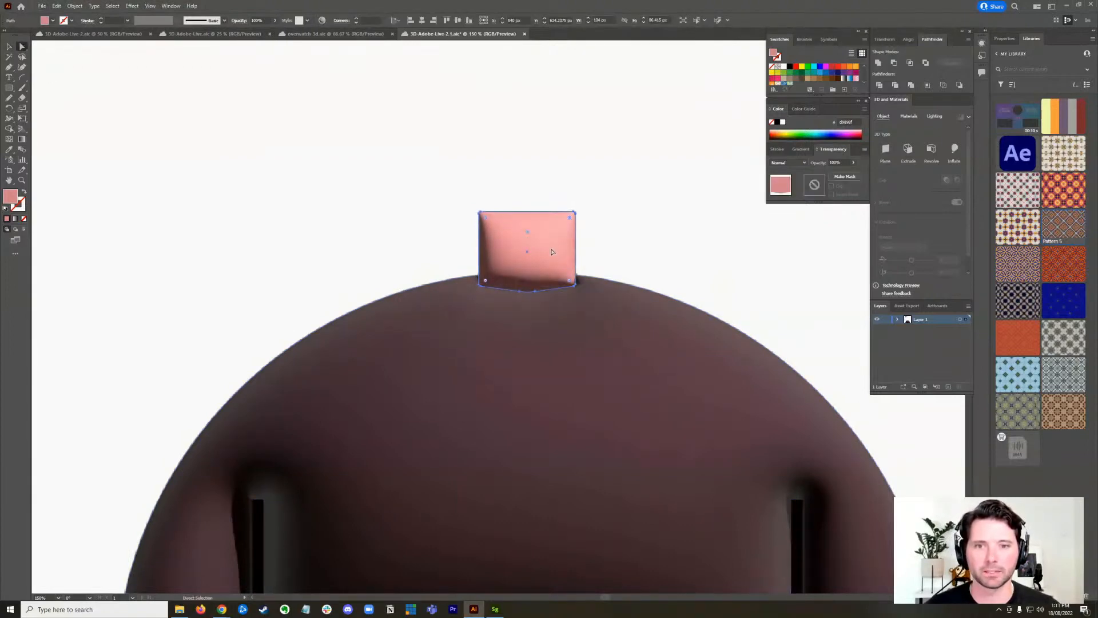
pyautogui.press('v')
pyautogui.hotkey('ctrl', 'shift', 'a')
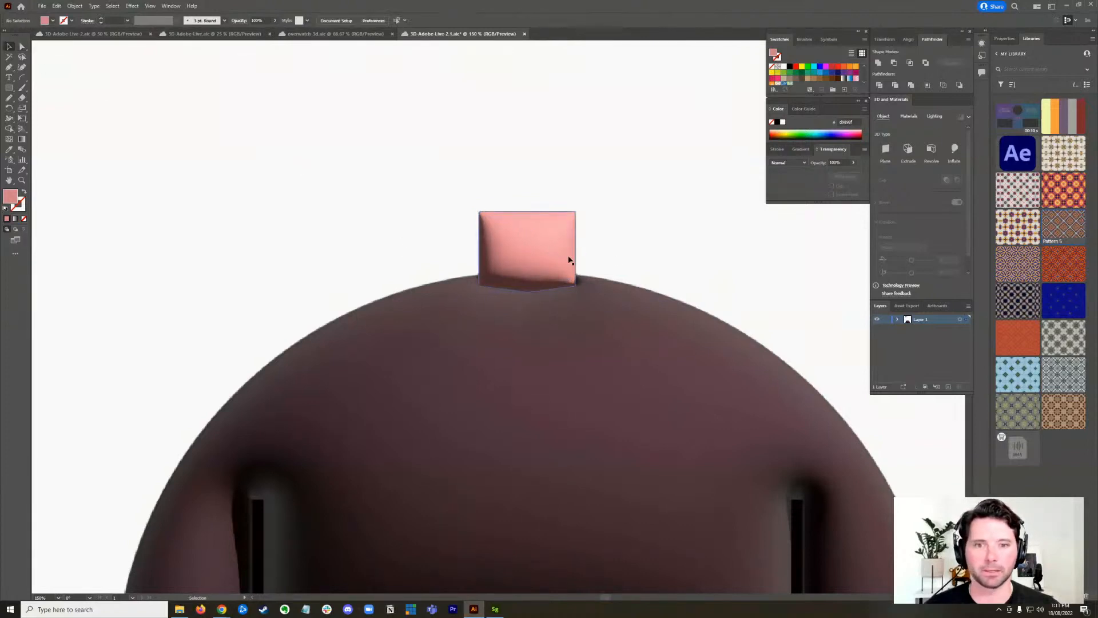
# - Draw a pink circle about 375 px in diameter as the head, centred just above the neck
pyautogui.scroll(-3, 689, 253)
pyautogui.moveTo(412, 256); pyautogui.dragTo(294, 263)
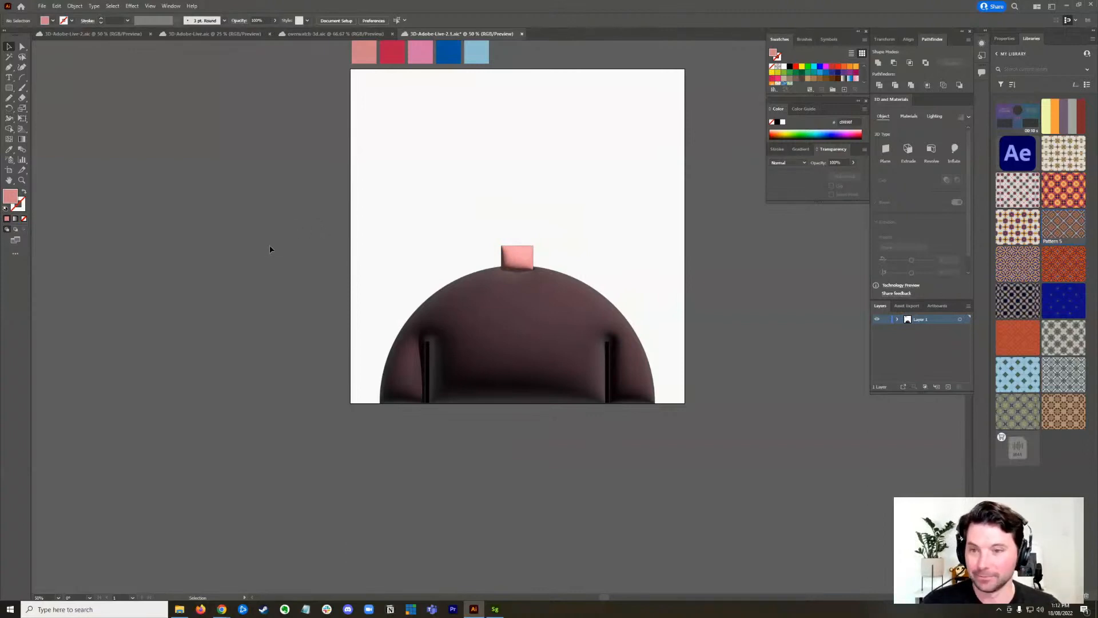
pyautogui.click(10, 89)
pyautogui.moveTo(11, 90); pyautogui.dragTo(64, 112)
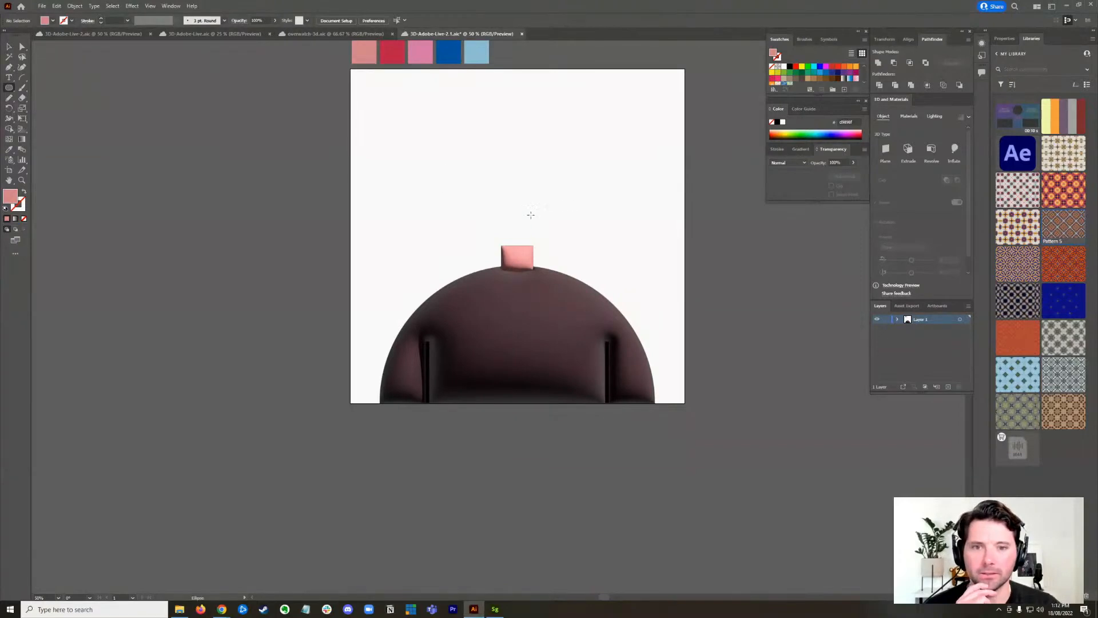
pyautogui.moveTo(518, 196); pyautogui.dragTo(576, 166)
pyautogui.press('v')
pyautogui.click(283, 254)
pyautogui.moveTo(645, 207); pyautogui.dragTo(647, 210)
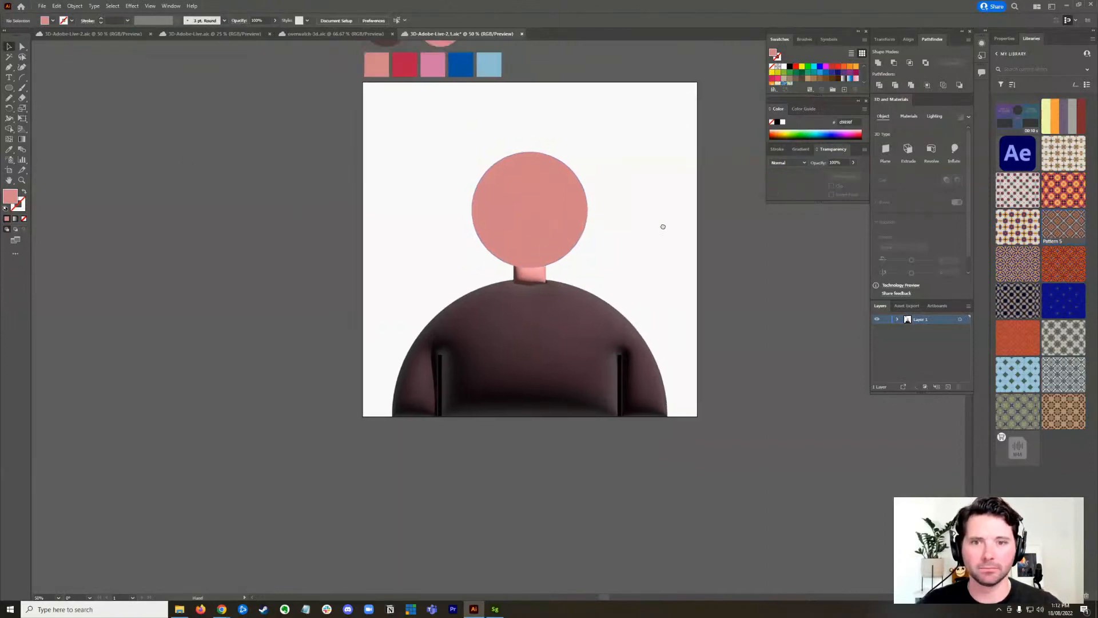
pyautogui.click(559, 221)
pyautogui.scroll(2, 331, 201)
pyautogui.click(10, 148)
pyautogui.click(9, 46)
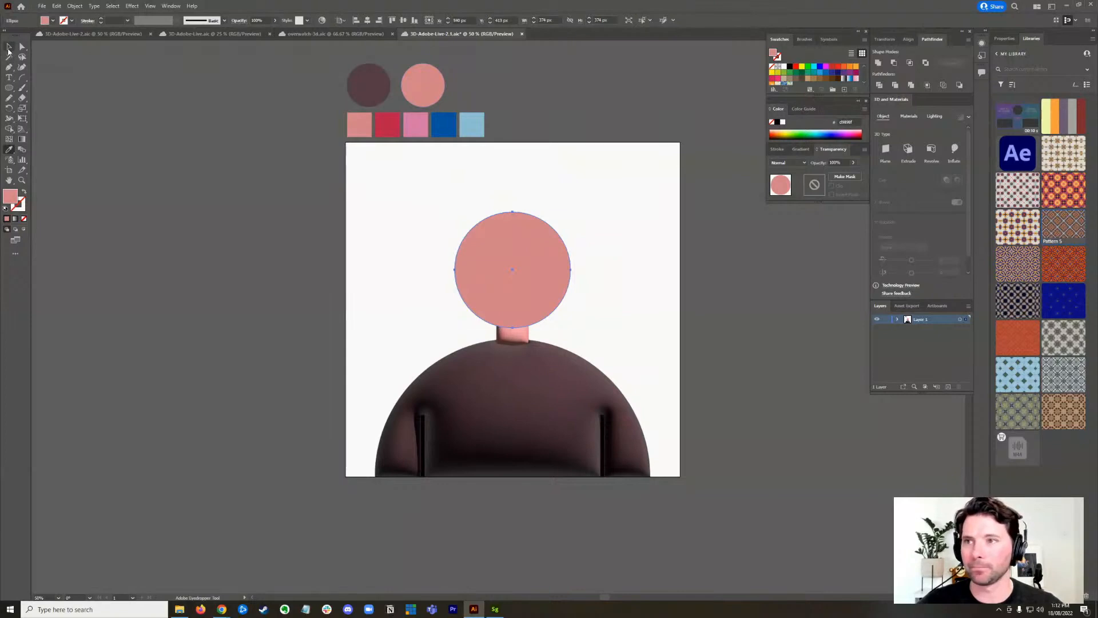
pyautogui.click(324, 251)
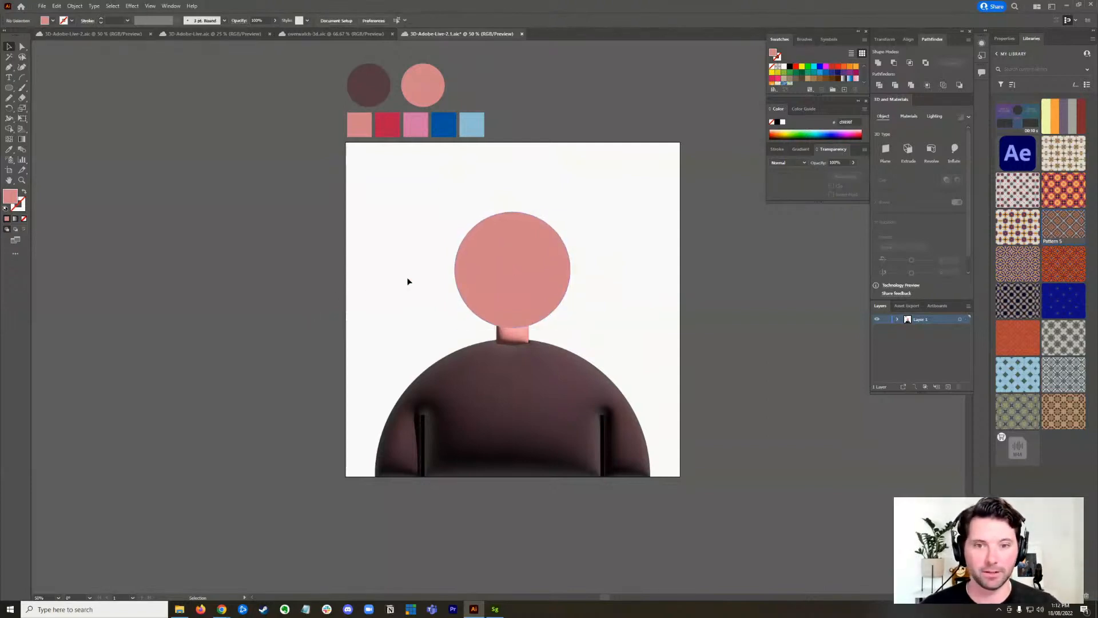
# - Apply the 3D Inflate effect to the pink head circle
pyautogui.scroll(2, 407, 277)
pyautogui.moveTo(646, 247); pyautogui.dragTo(550, 243)
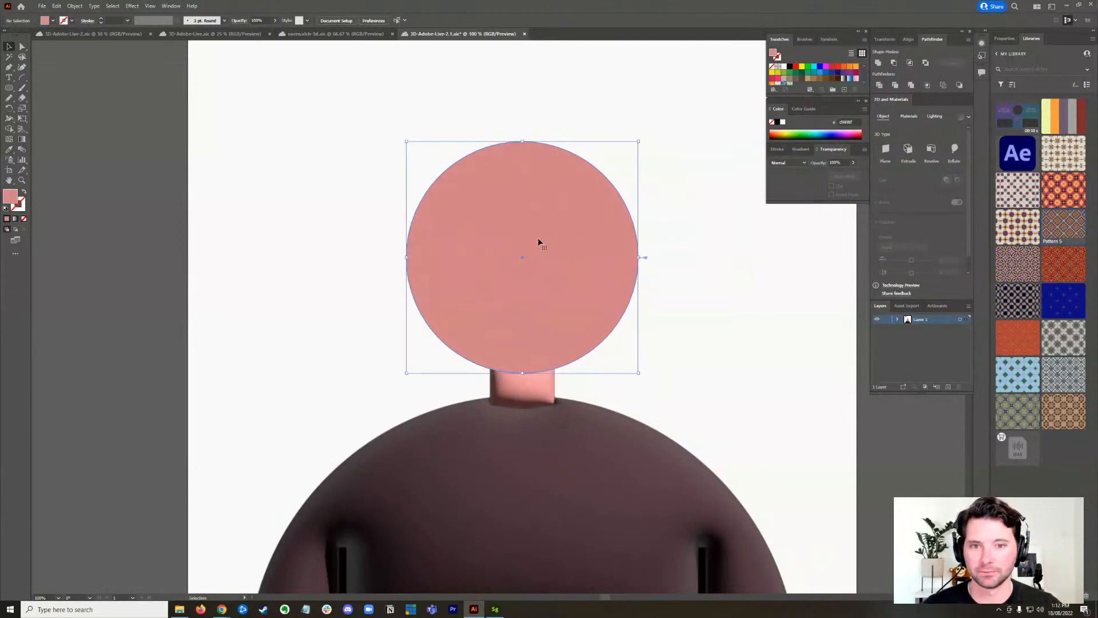
pyautogui.click(541, 243)
pyautogui.click(235, 255)
pyautogui.click(526, 221)
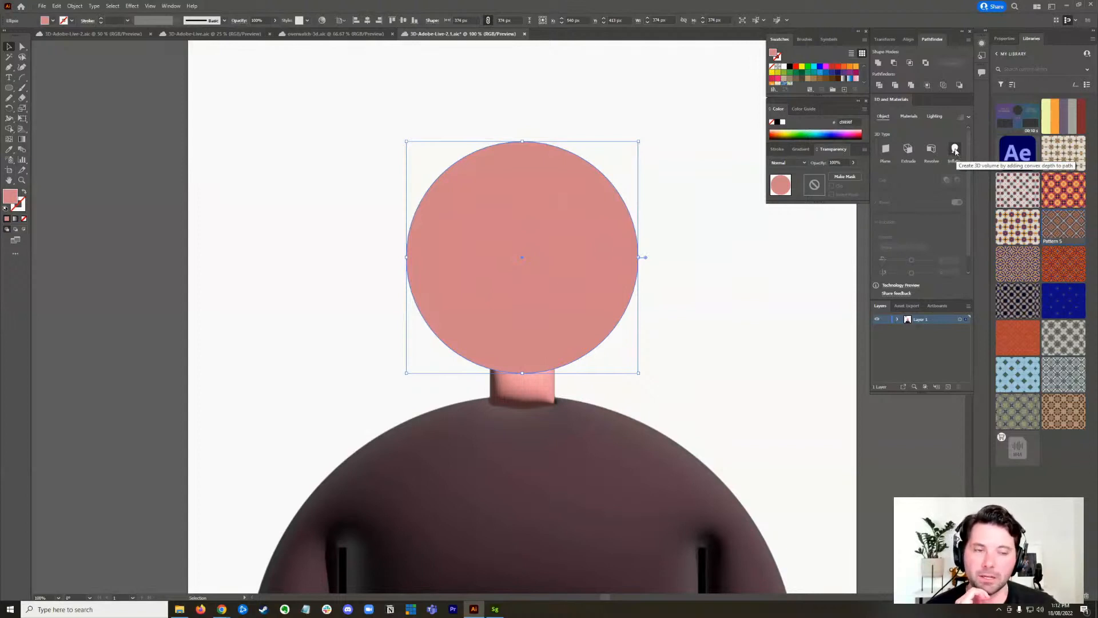
pyautogui.click(954, 150)
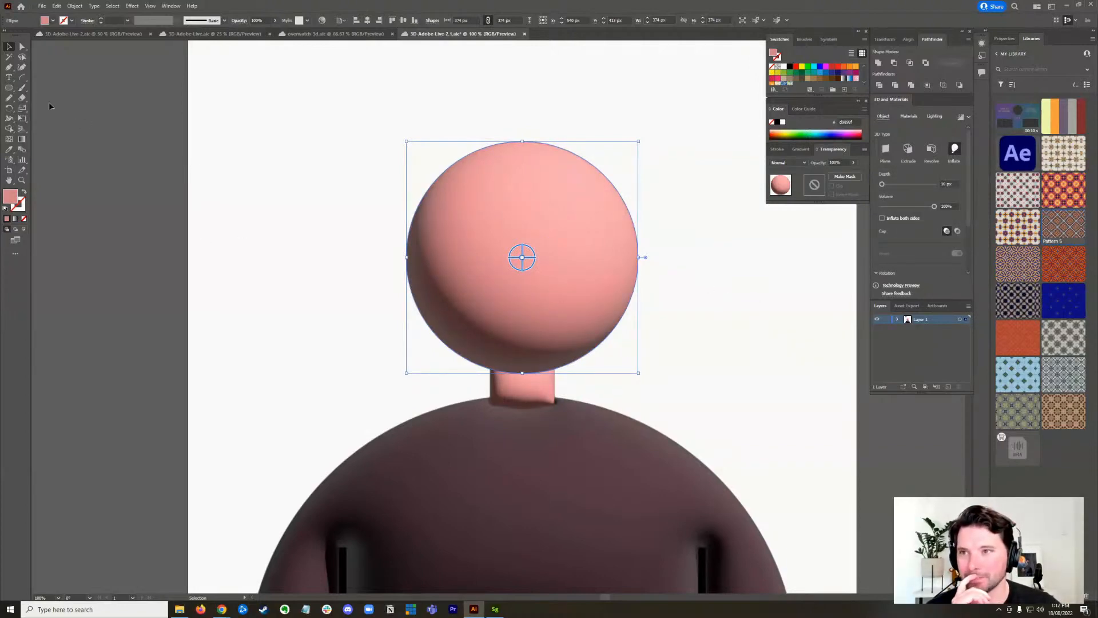
pyautogui.click(310, 205)
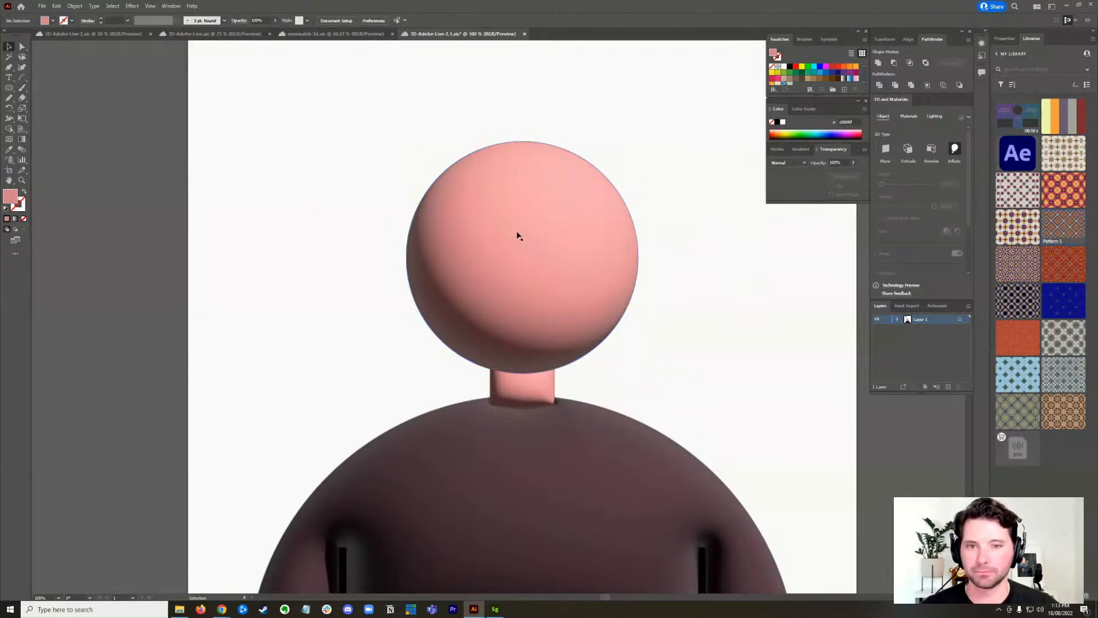
# - Move the inflated head slightly straight down so it overlaps more of the neck
pyautogui.moveTo(516, 235); pyautogui.dragTo(517, 246)
pyautogui.click(339, 283)
pyautogui.scroll(-2, 361, 281)
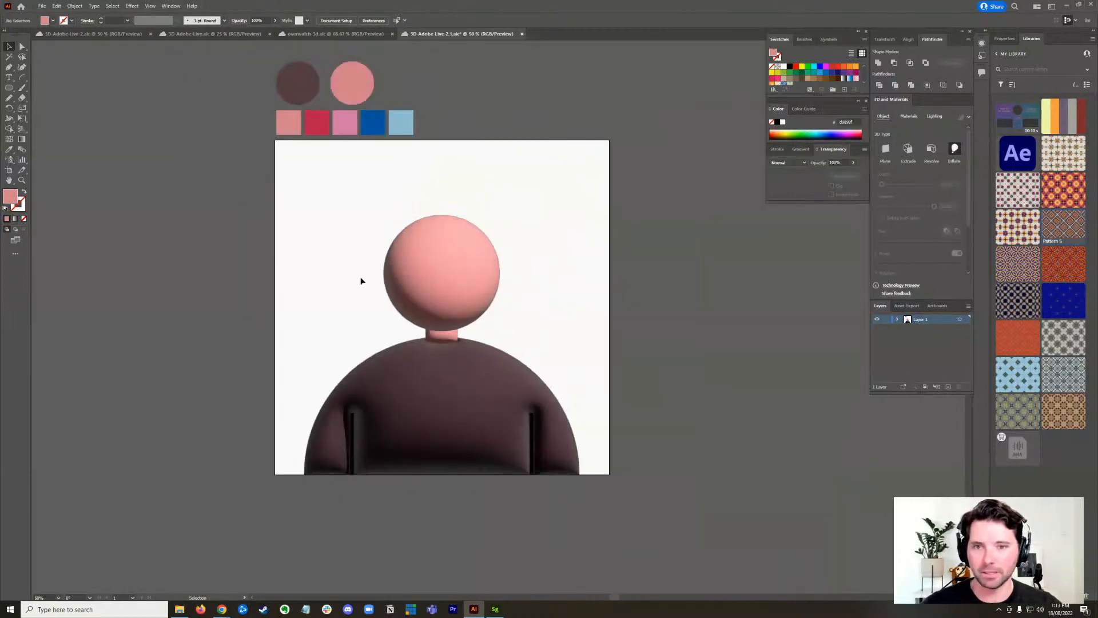
pyautogui.moveTo(345, 274); pyautogui.dragTo(372, 246)
pyautogui.scroll(2, 408, 269)
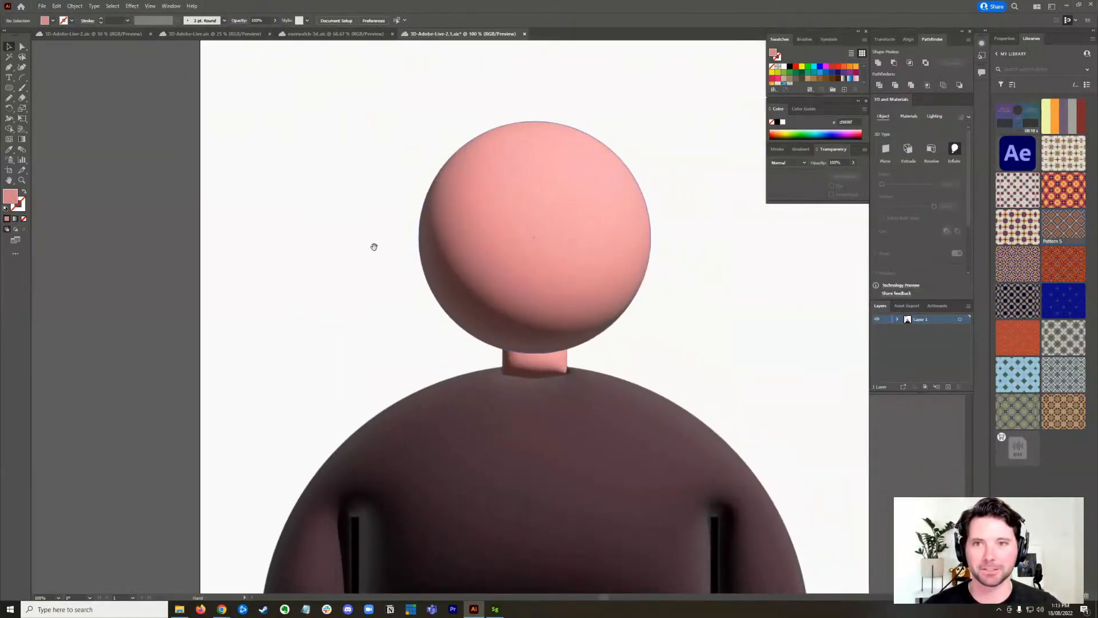
pyautogui.click(579, 197)
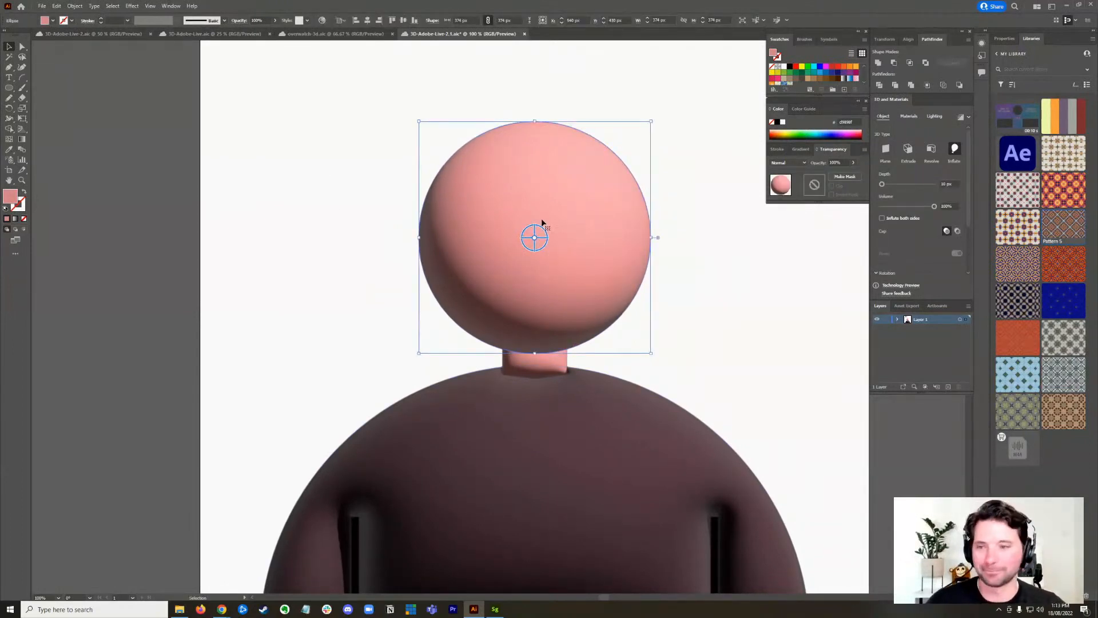
pyautogui.click(338, 204)
pyautogui.click(574, 215)
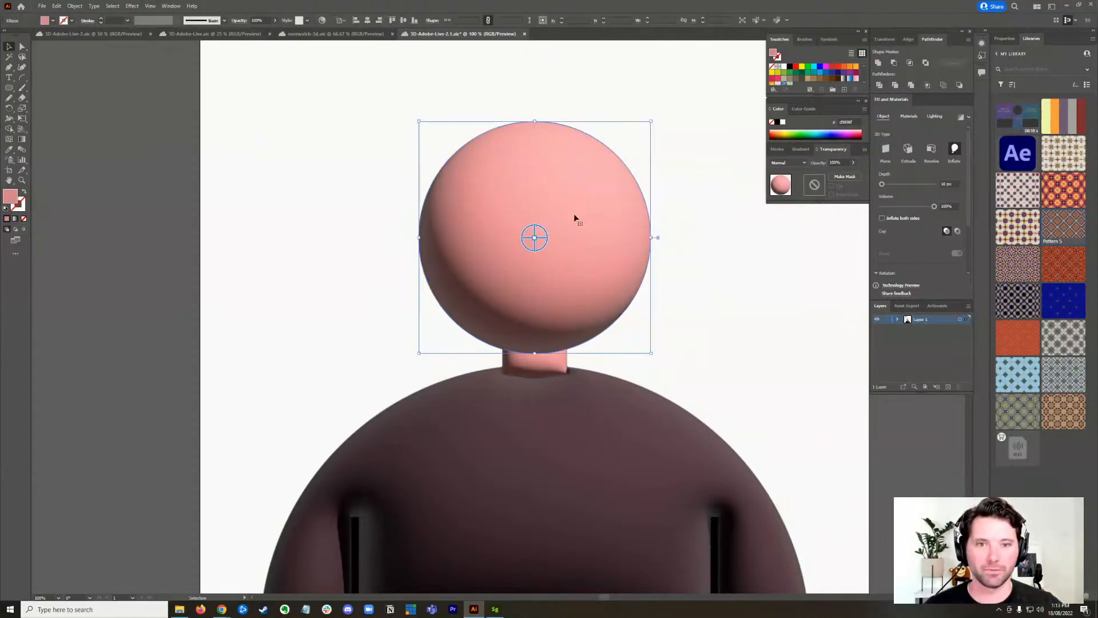
pyautogui.click(347, 269)
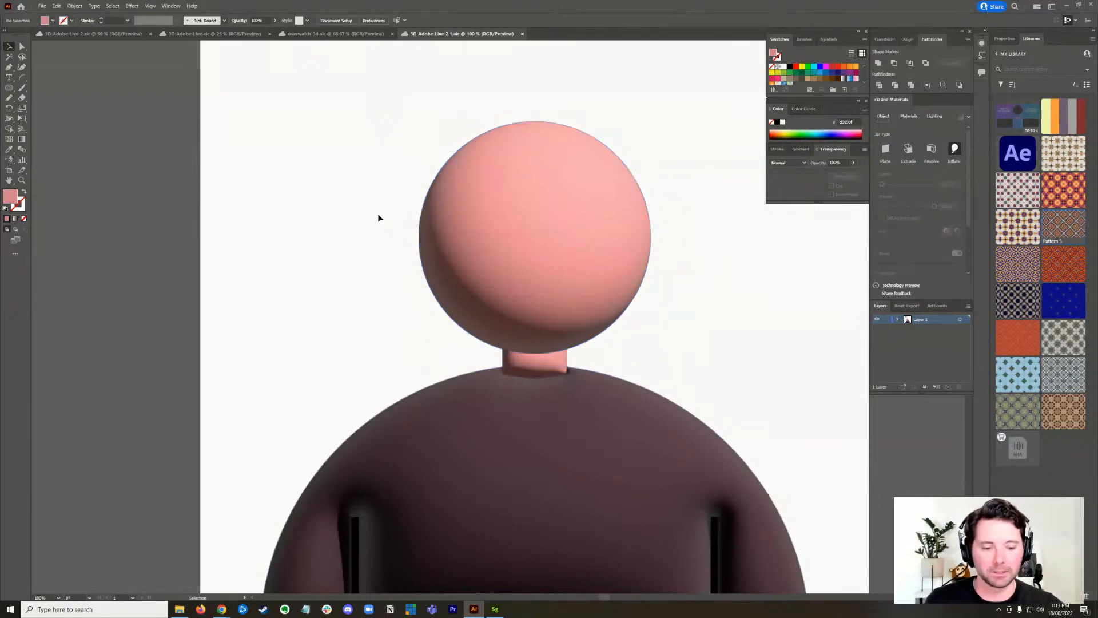
# - Draw a horizontal ellipse about 52 px wide on the upper-left part of the face as an eye and fill it white
pyautogui.click(11, 89)
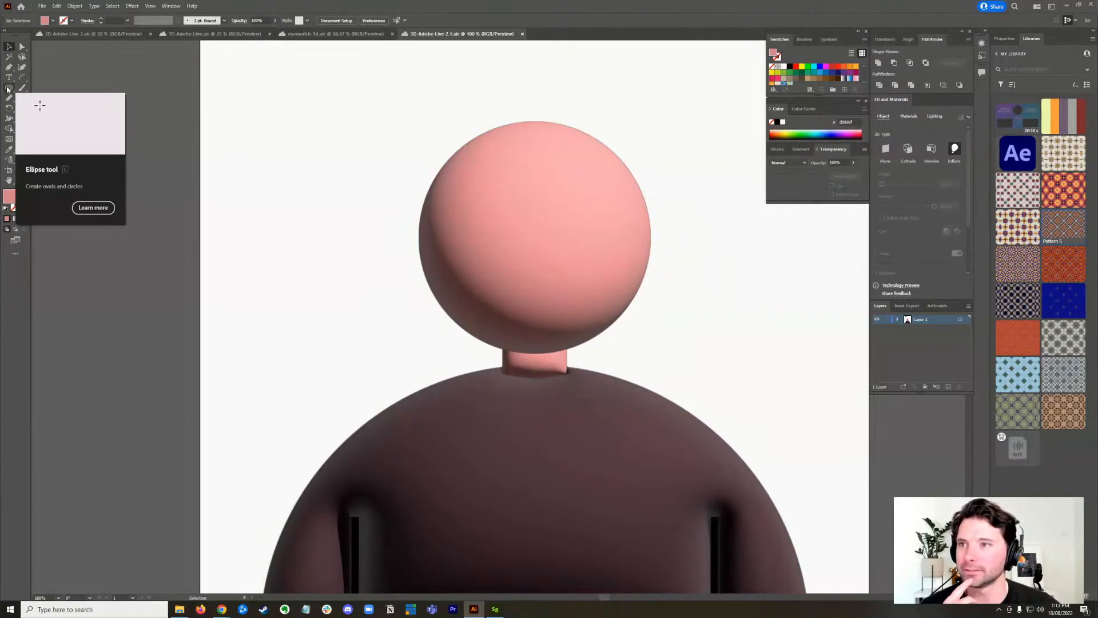
pyautogui.moveTo(486, 201)
pyautogui.mouseDown()
pyautogui.moveTo(544, 223)
pyautogui.moveTo(519, 217)
pyautogui.mouseUp()
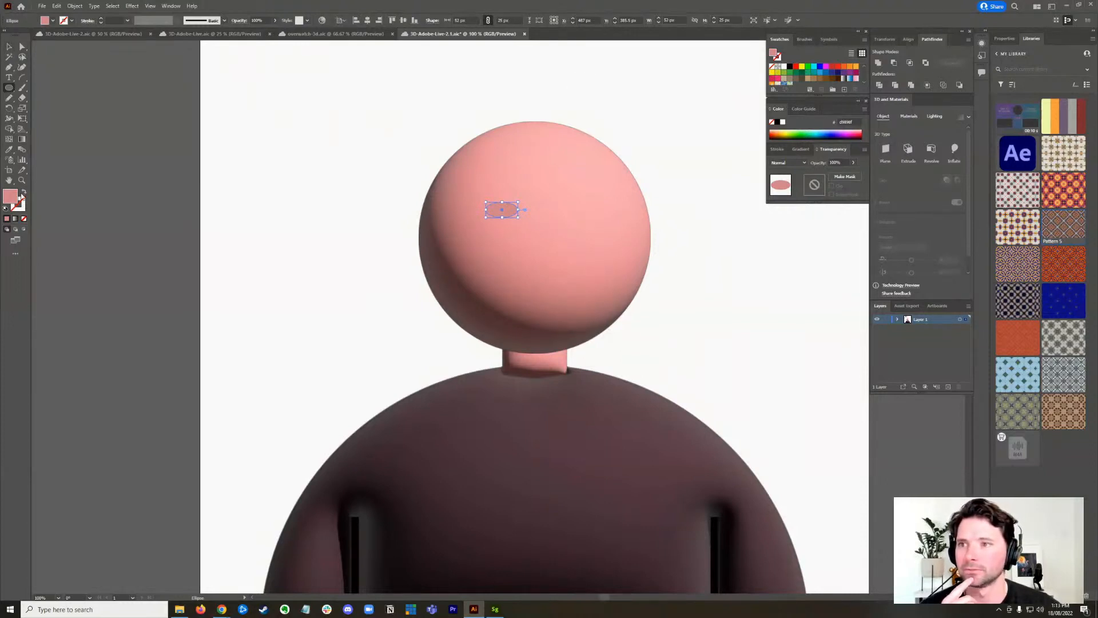
pyautogui.doubleClick(12, 194)
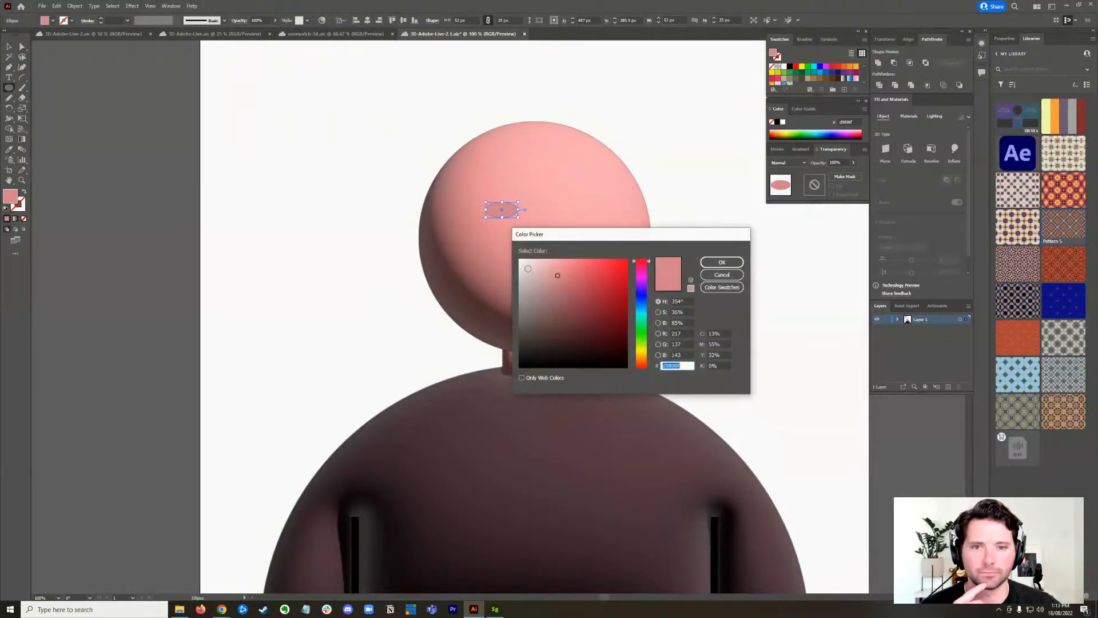
pyautogui.click(519, 259)
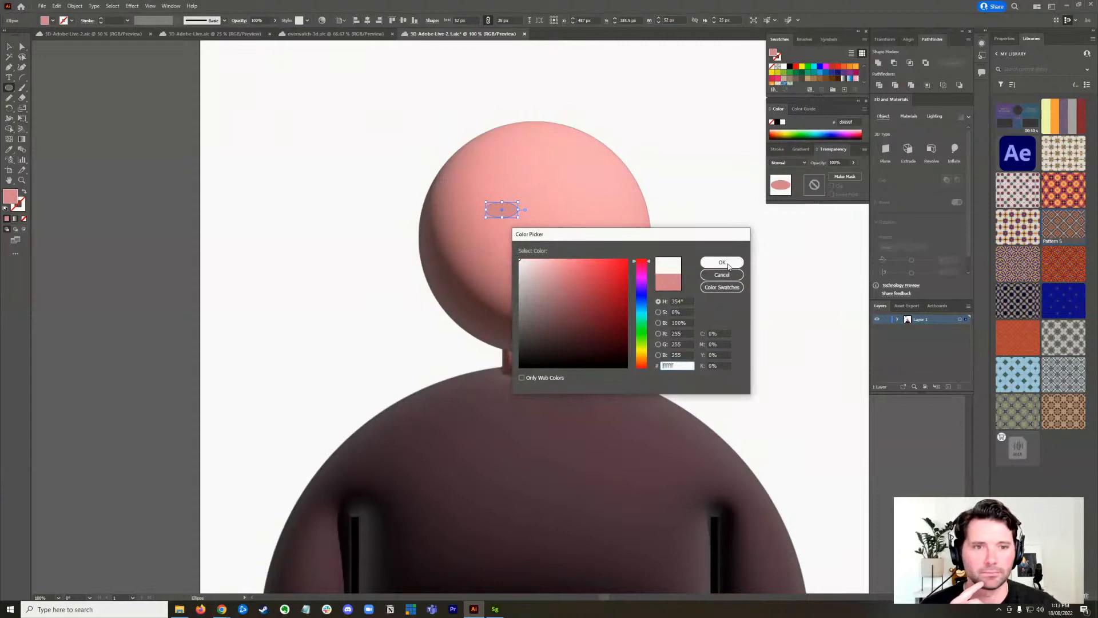
pyautogui.click(722, 262)
# - Enlarge the white eye ellipse to about 68 by 40 px
pyautogui.click(11, 45)
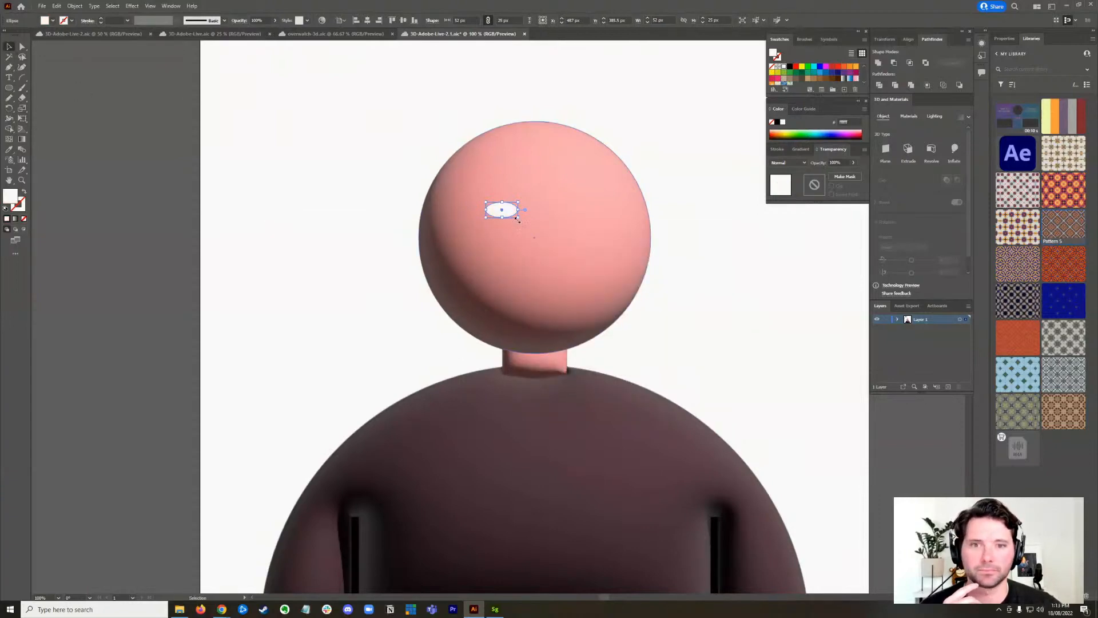
pyautogui.moveTo(518, 218)
pyautogui.mouseDown()
pyautogui.moveTo(534, 239)
pyautogui.moveTo(529, 226)
pyautogui.mouseUp()
pyautogui.click(350, 252)
pyautogui.scroll(2, 564, 247)
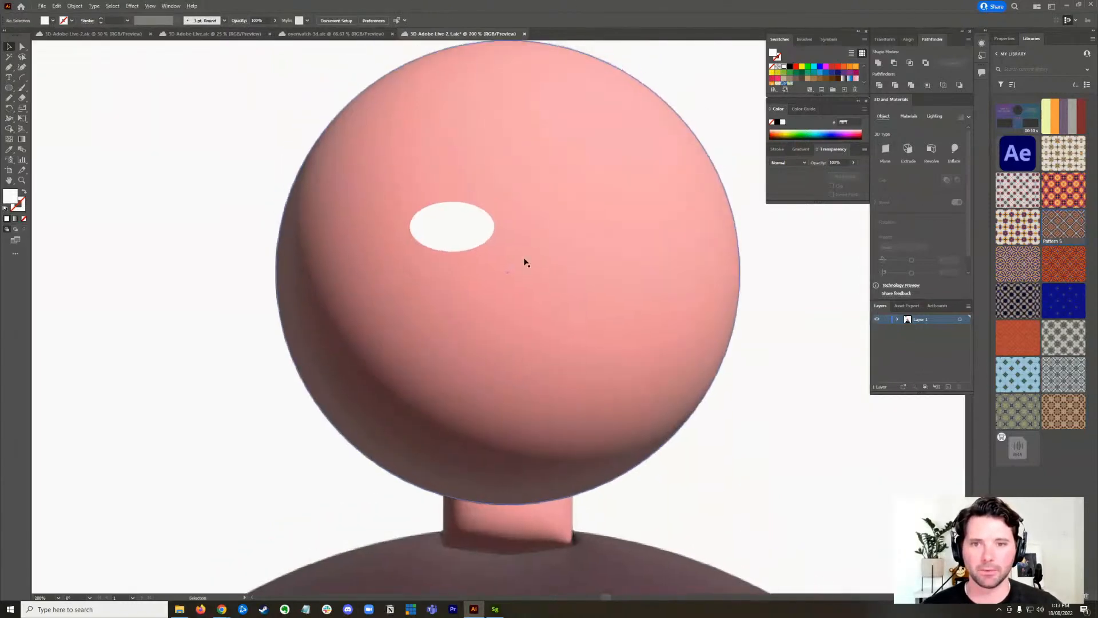
# - Duplicate the white eye horizontally onto the other side of the face, at the same height
pyautogui.moveTo(455, 225); pyautogui.dragTo(574, 228)
pyautogui.keyDown('shift'); pyautogui.click(439, 238); pyautogui.keyUp('shift')
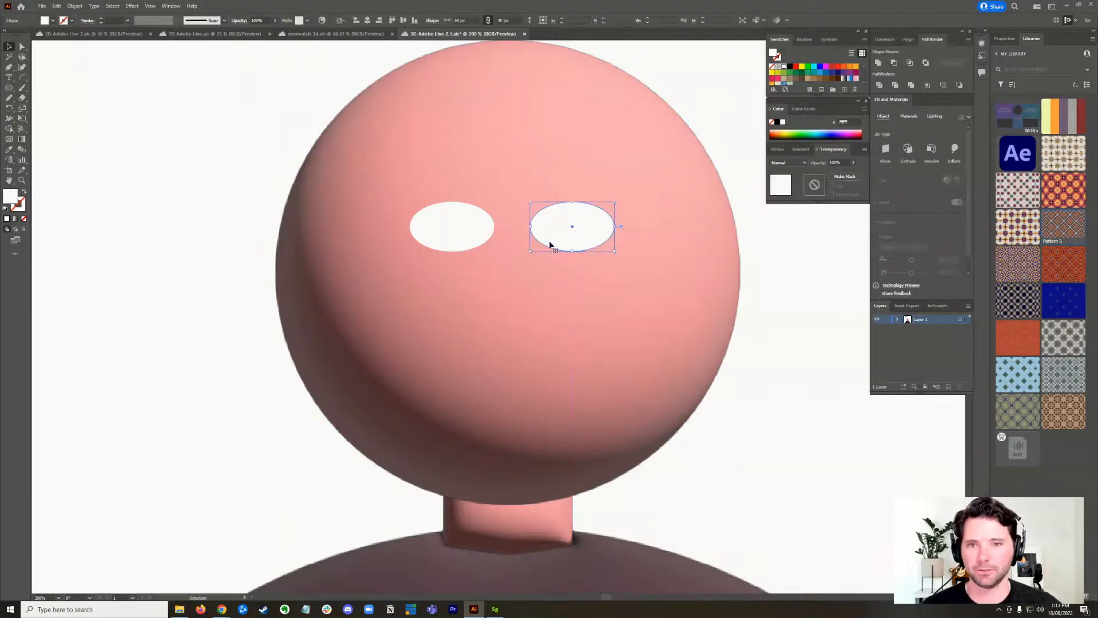
pyautogui.click(130, 277)
pyautogui.click(483, 243)
pyautogui.scroll(-2, 521, 305)
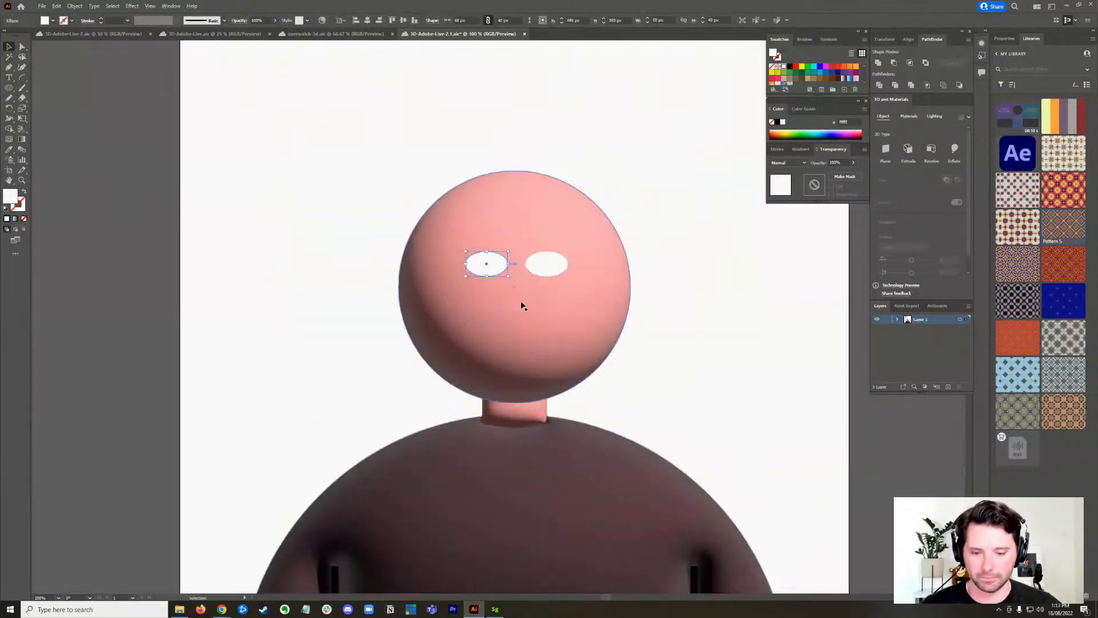
pyautogui.scroll(2, 521, 305)
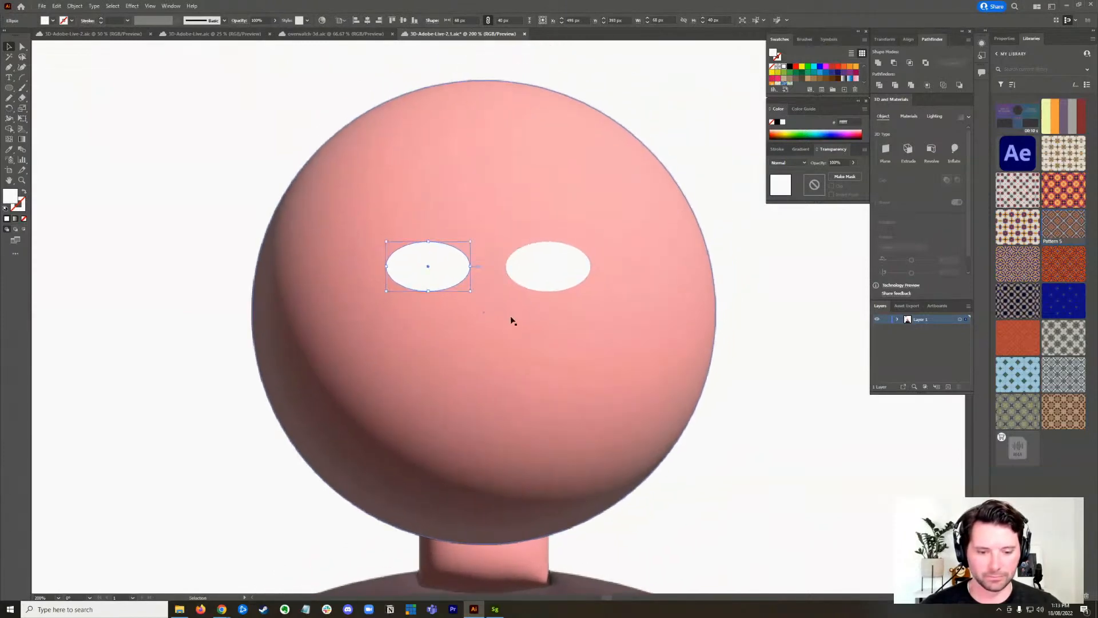
pyautogui.click(176, 284)
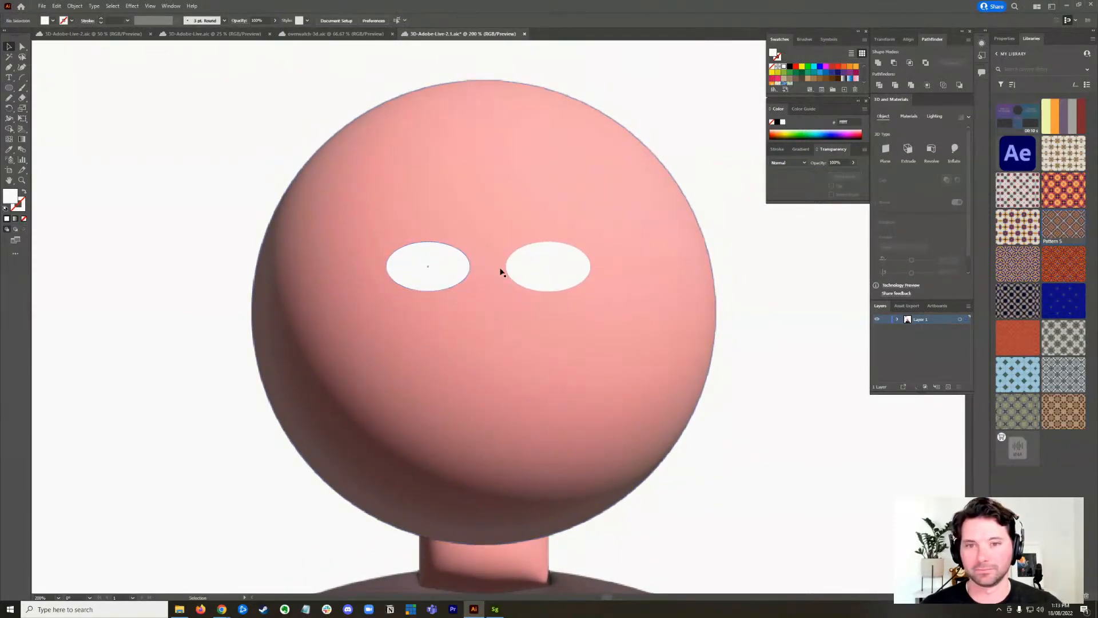
# - Spread the two white eyes slightly apart by nudging each one outward by the same amount
pyautogui.click(550, 265)
pyautogui.click(448, 269)
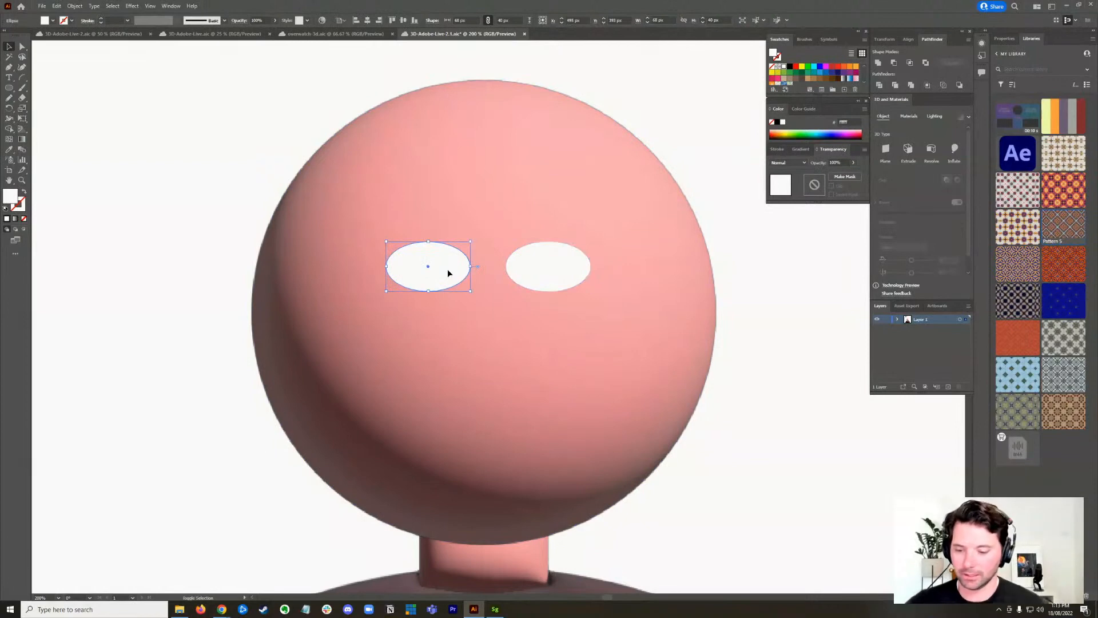
pyautogui.hotkey('shift', 'Left')
pyautogui.click(571, 273)
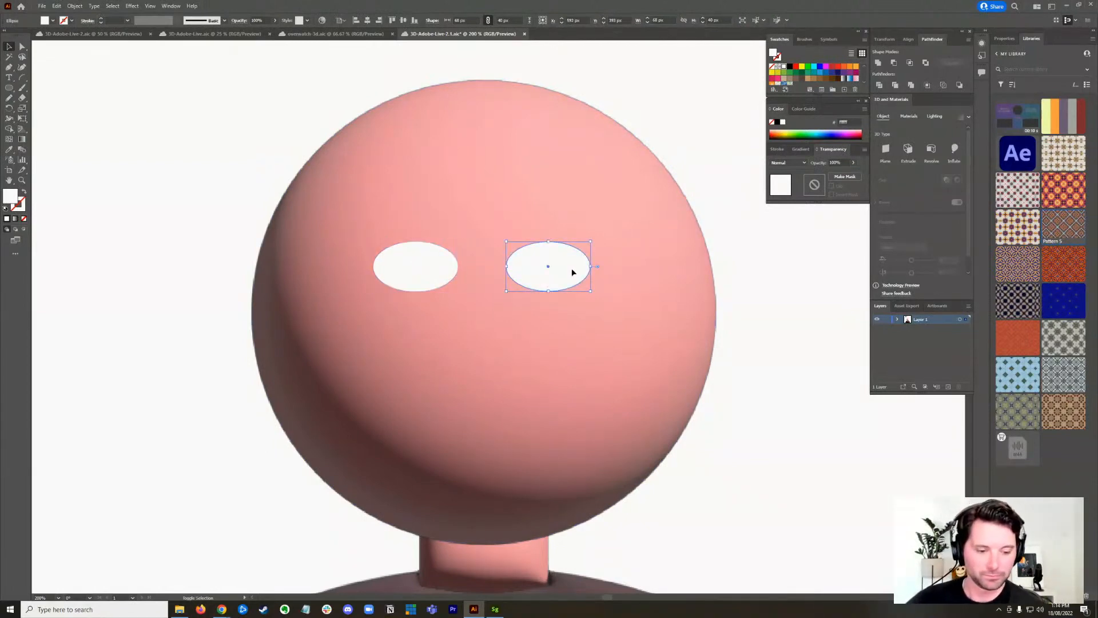
pyautogui.hotkey('shift', 'Right')
pyautogui.click(164, 283)
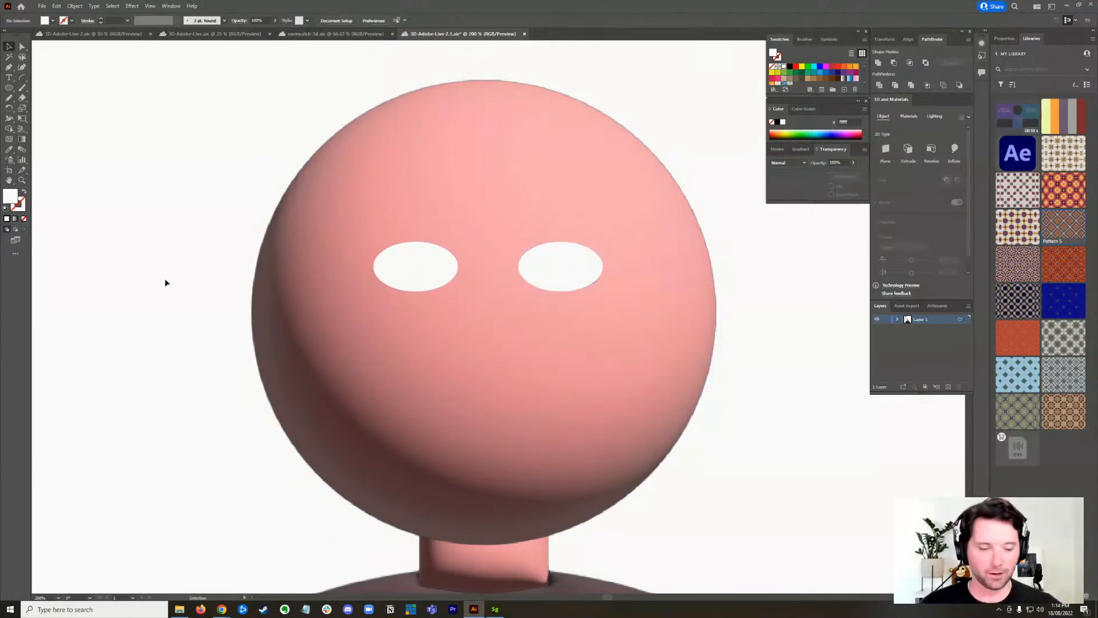
pyautogui.scroll(-3, 307, 259)
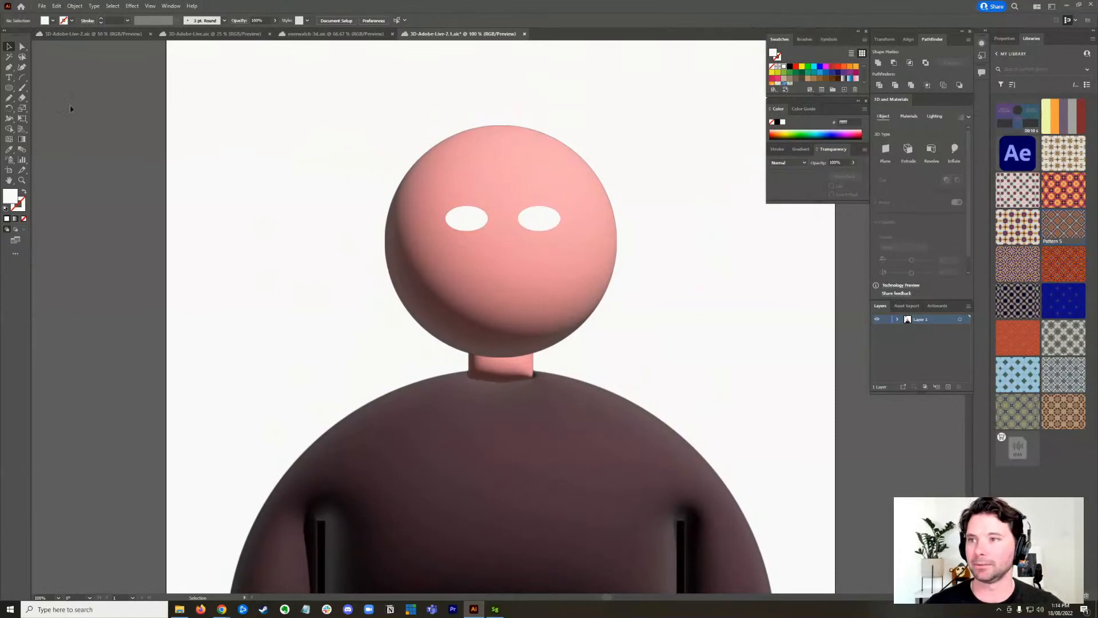
# - Examine the size and spacing of the two white eyes on the head
pyautogui.click(466, 217)
pyautogui.keyDown('shift'); pyautogui.click(546, 218); pyautogui.keyUp('shift')
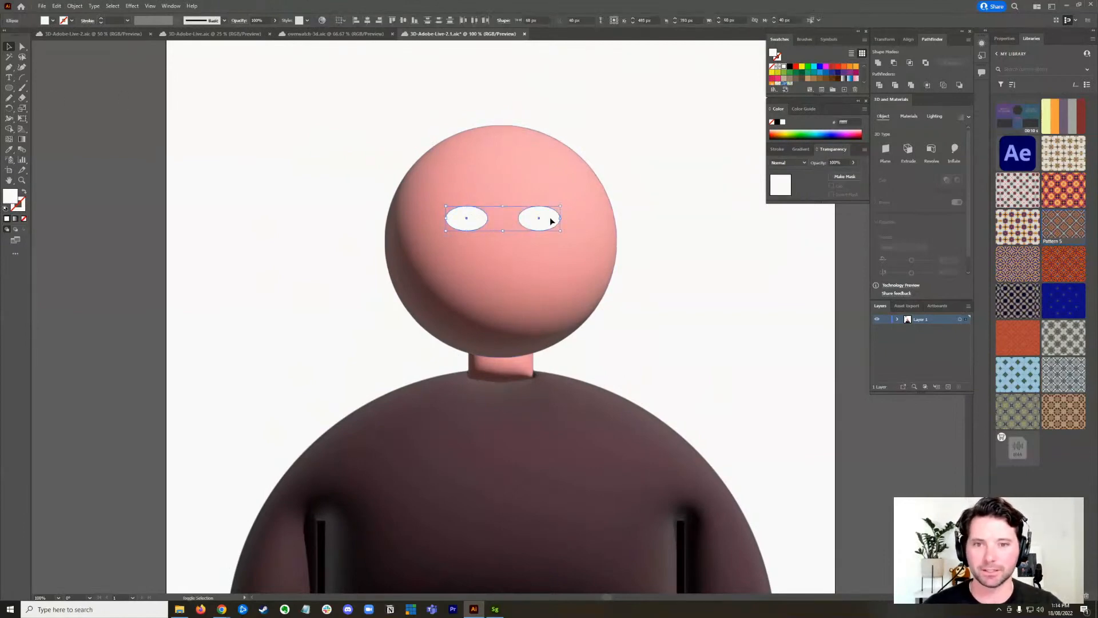
pyautogui.scroll(3, 462, 244)
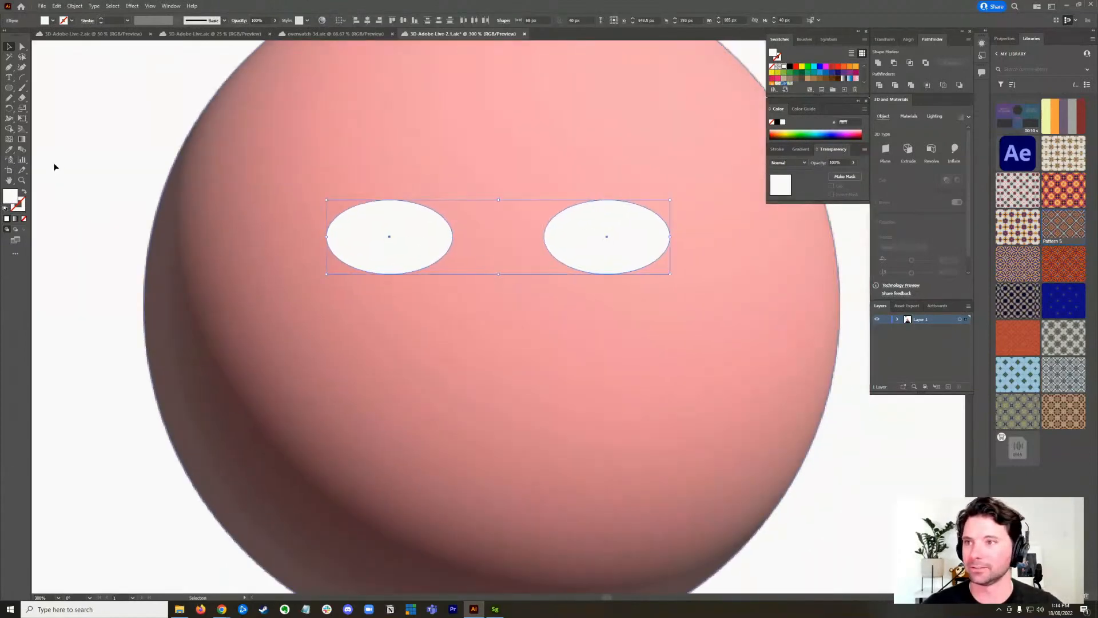
pyautogui.click(122, 204)
pyautogui.click(417, 225)
pyautogui.click(639, 239)
pyautogui.scroll(-2, 634, 247)
pyautogui.scroll(1, 640, 253)
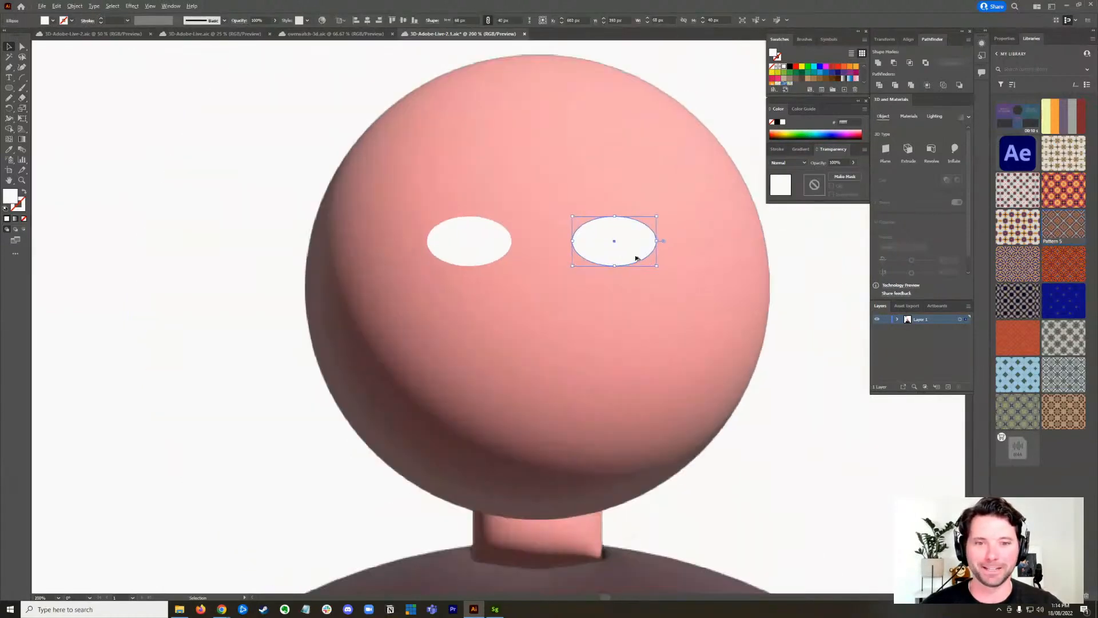
pyautogui.click(256, 328)
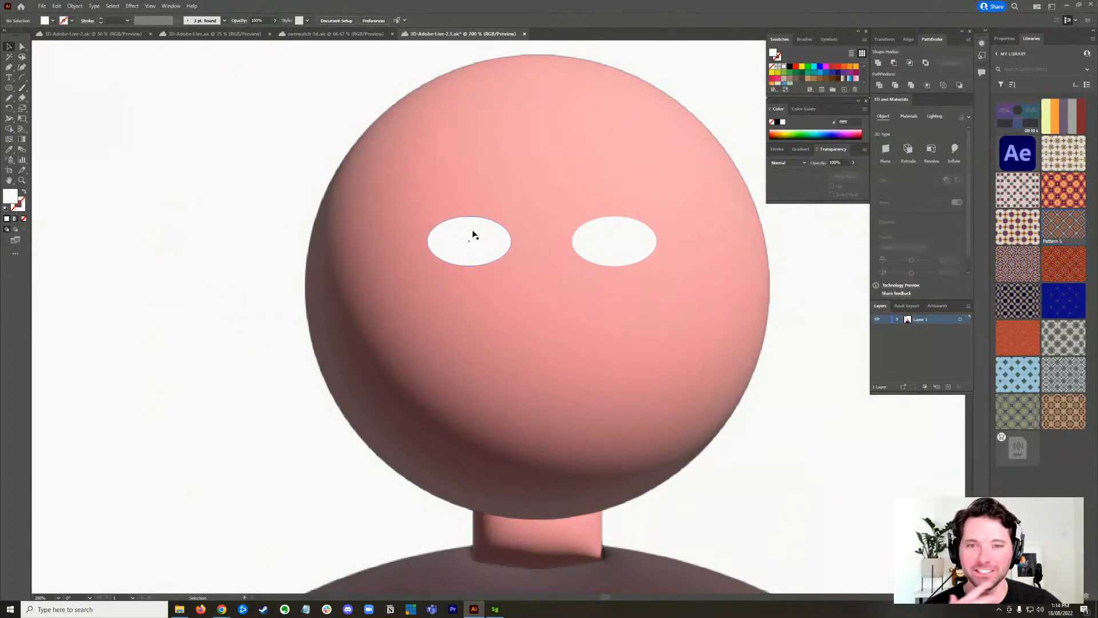
# - Draw a circle about 28 px in diameter as the pupil on the left white eye and fill it near-black
pyautogui.click(8, 89)
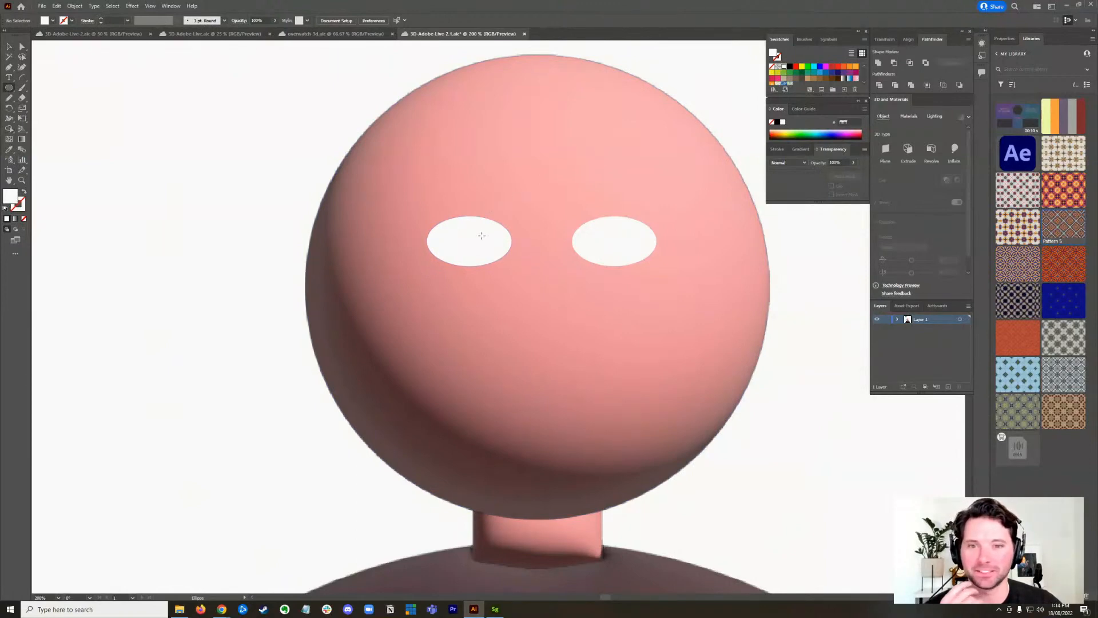
pyautogui.moveTo(481, 230); pyautogui.dragTo(499, 222)
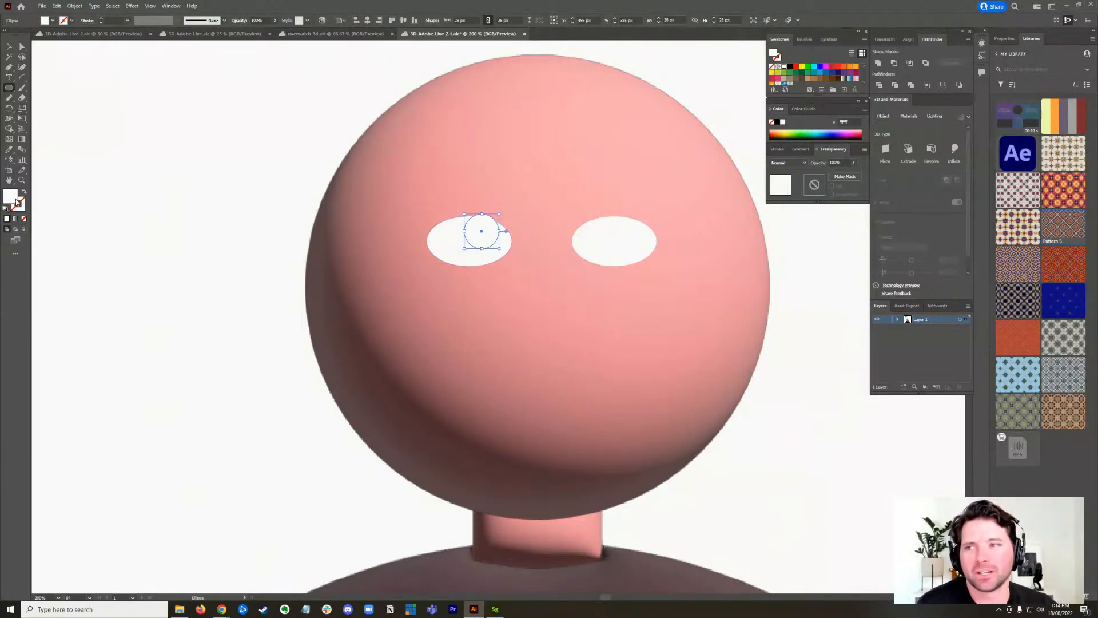
pyautogui.doubleClick(10, 199)
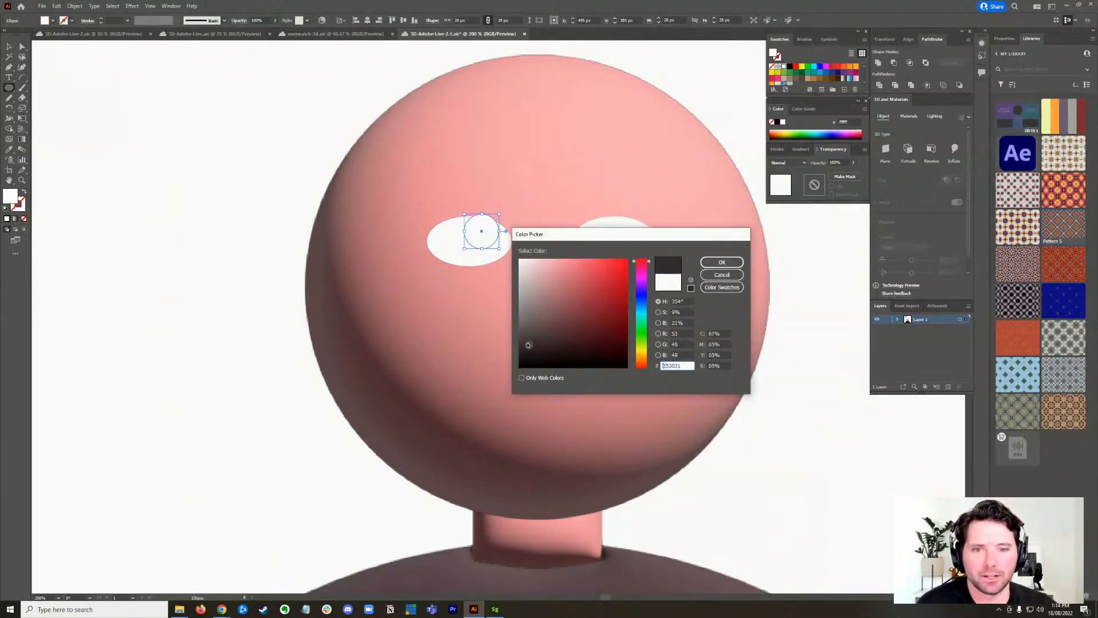
pyautogui.click(722, 262)
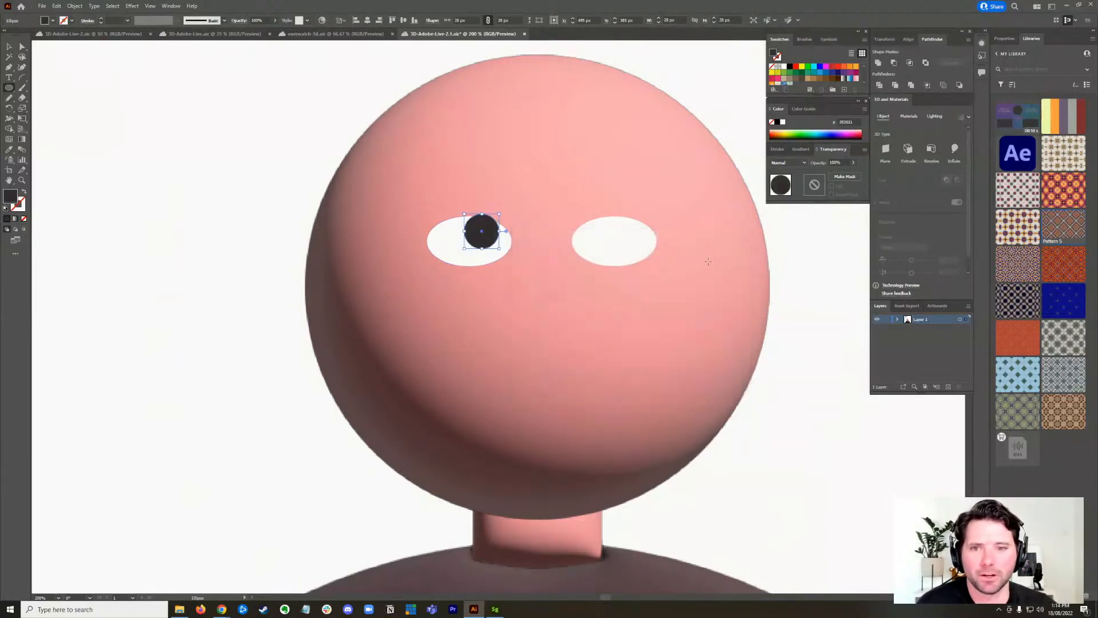
pyautogui.doubleClick(10, 195)
pyautogui.click(536, 361)
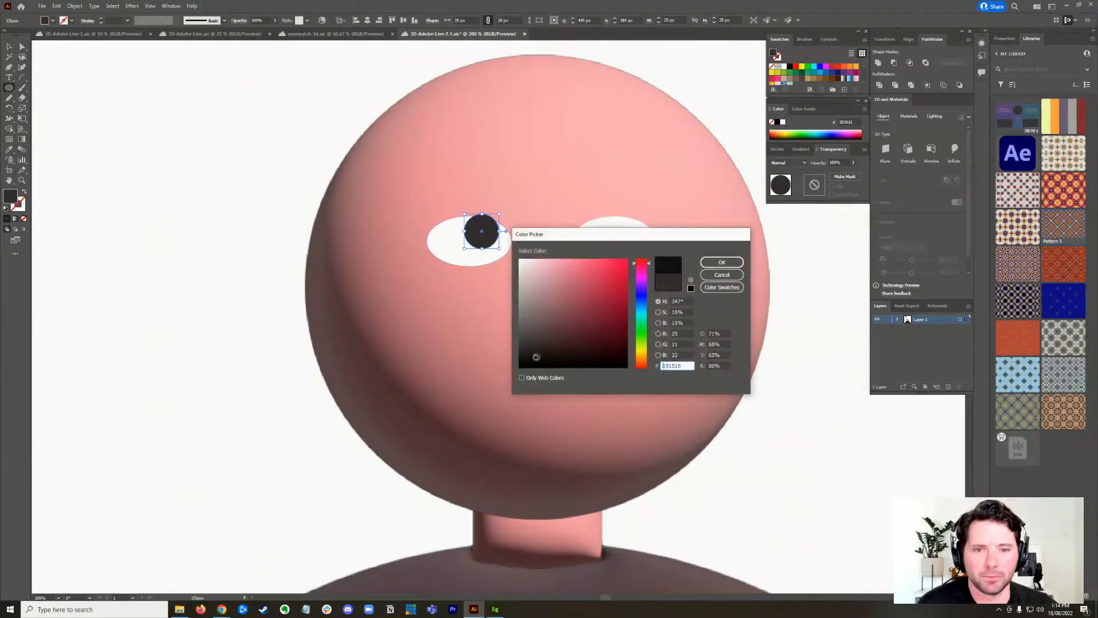
pyautogui.click(721, 263)
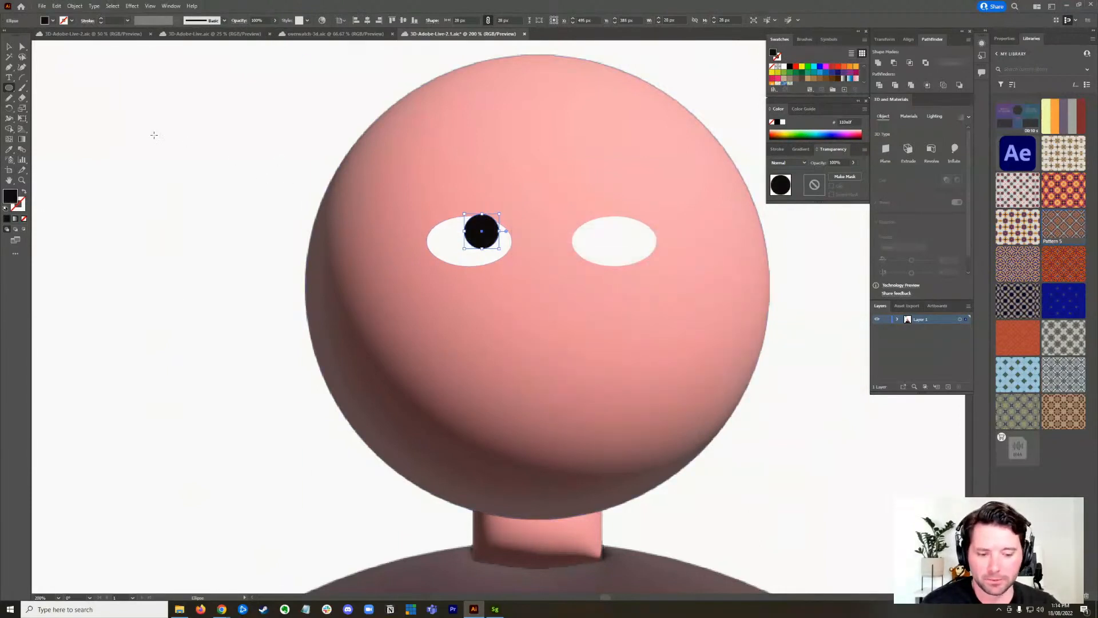
pyautogui.click(10, 48)
pyautogui.click(210, 212)
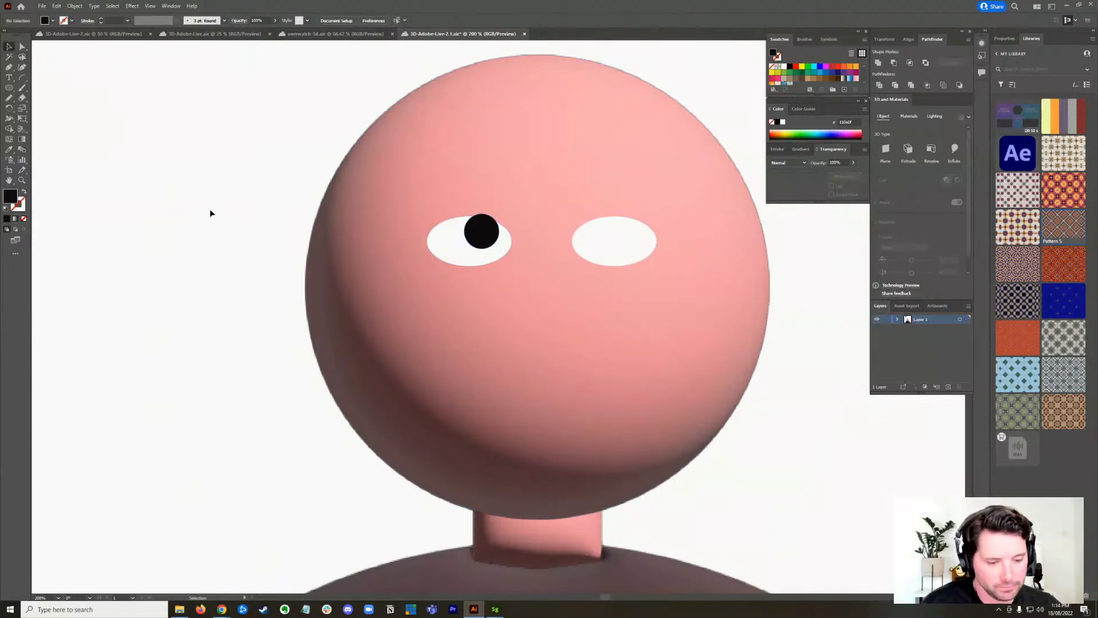
pyautogui.scroll(-3, 407, 284)
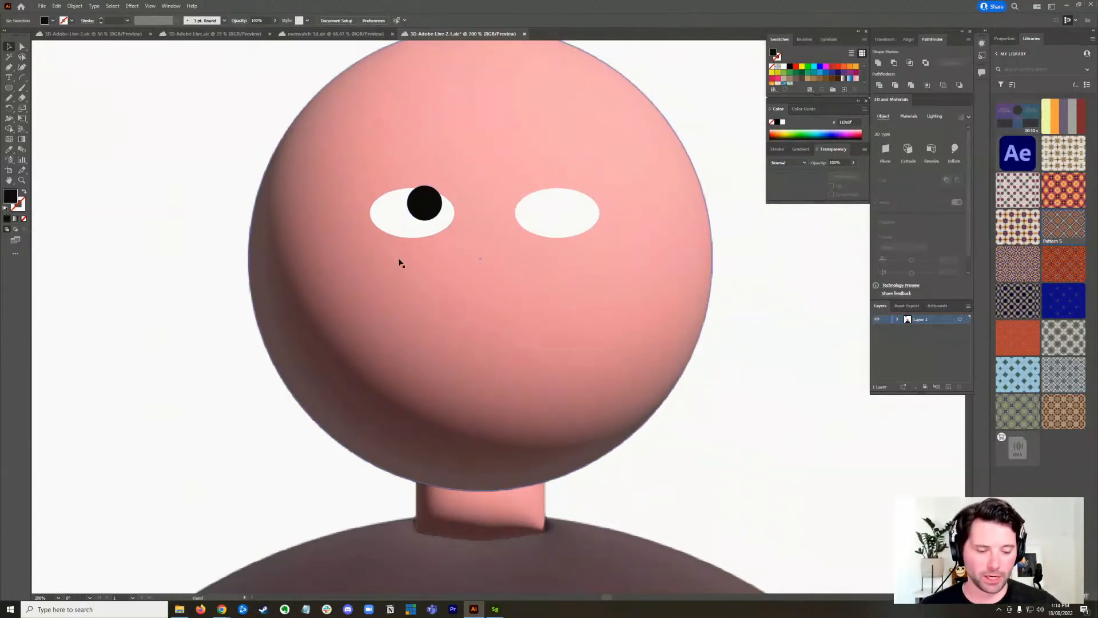
# - Draw a test circle about 306 px in diameter on the empty artboard area above and beside the head
pyautogui.scroll(2, 226, 277)
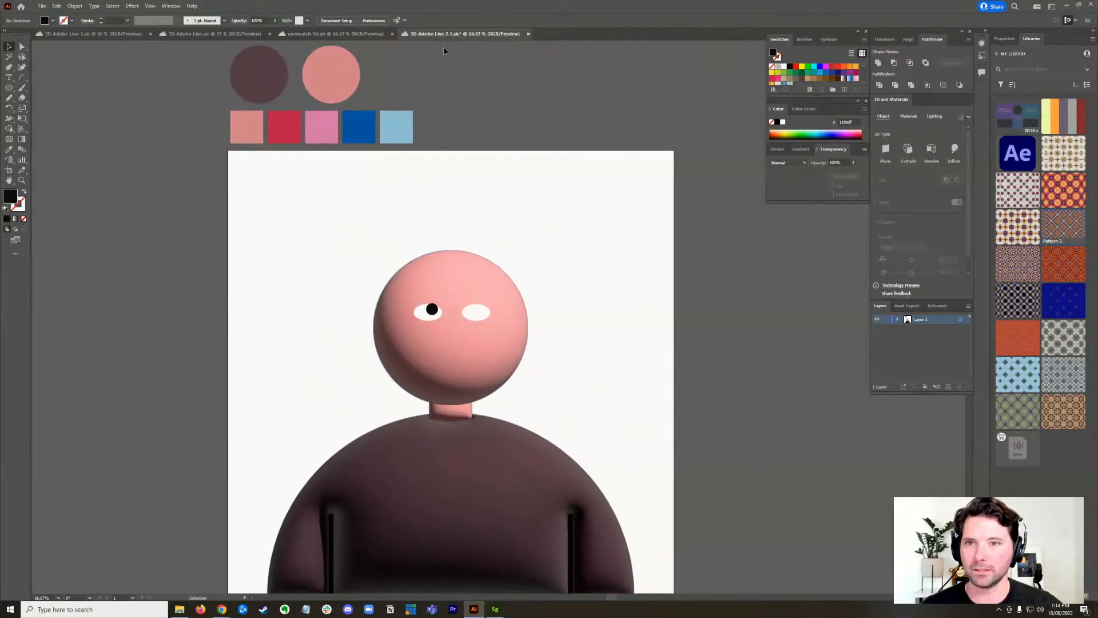
pyautogui.click(10, 87)
pyautogui.moveTo(374, 250); pyautogui.dragTo(634, 183)
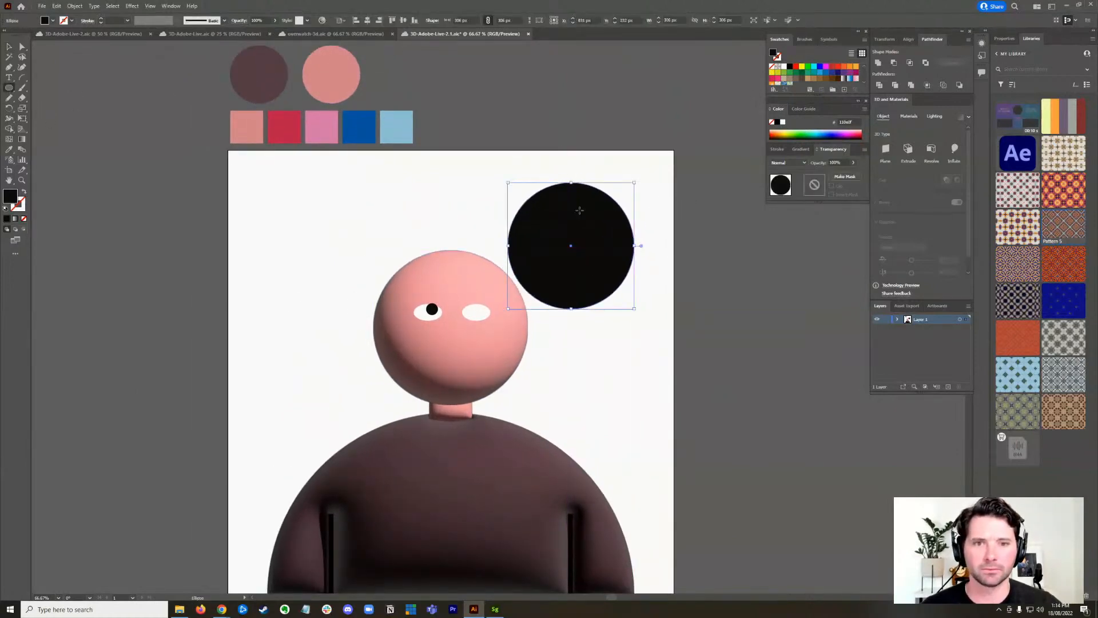
pyautogui.click(9, 46)
pyautogui.moveTo(609, 234); pyautogui.dragTo(636, 240)
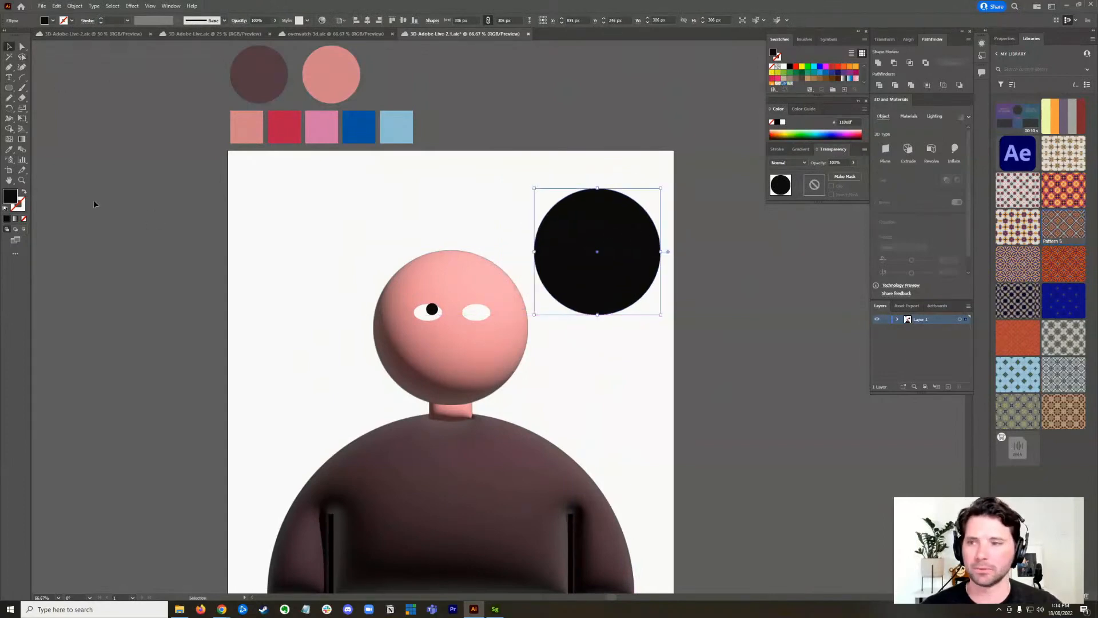
# - Fill the test circle with the sample circle's pink and apply the 3D Inflate effect to it
pyautogui.click(9, 150)
pyautogui.click(331, 75)
pyautogui.press('v')
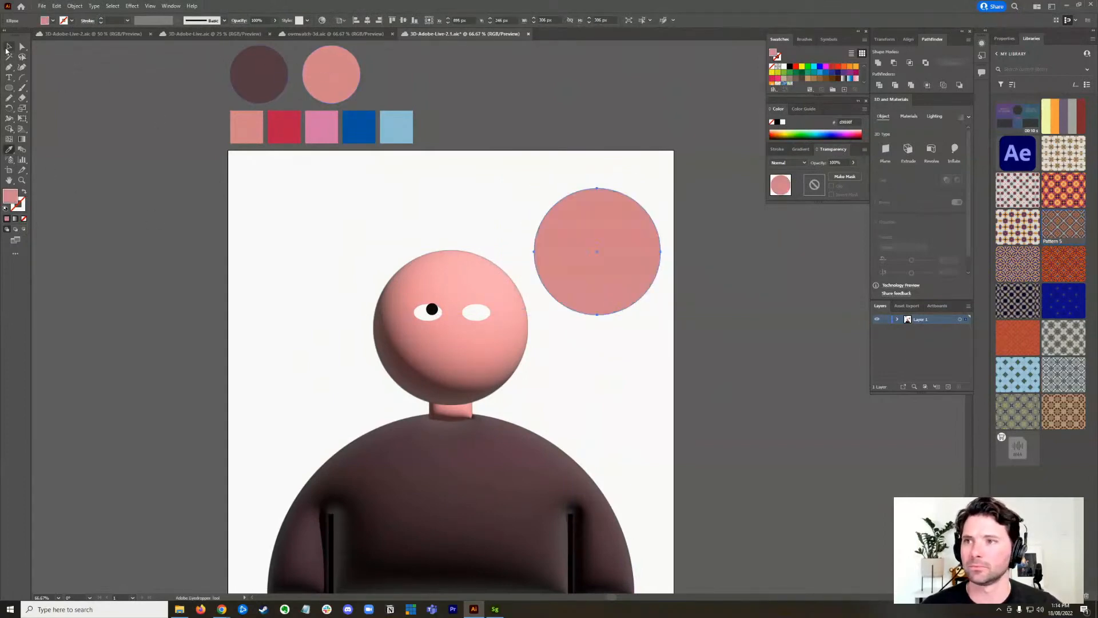
pyautogui.click(783, 321)
pyautogui.click(634, 261)
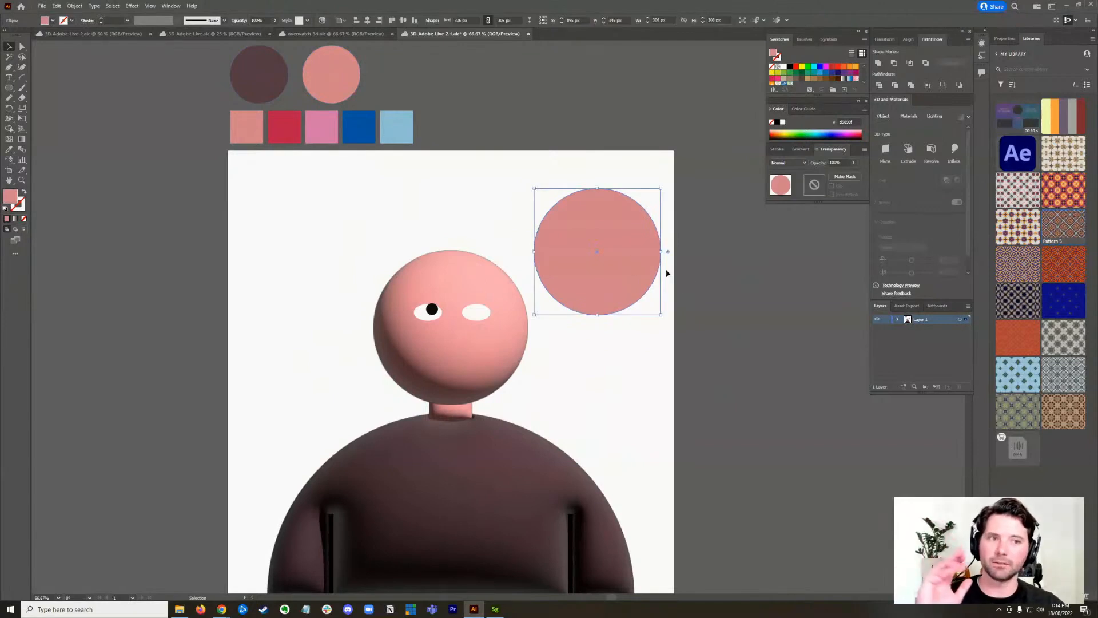
pyautogui.click(955, 149)
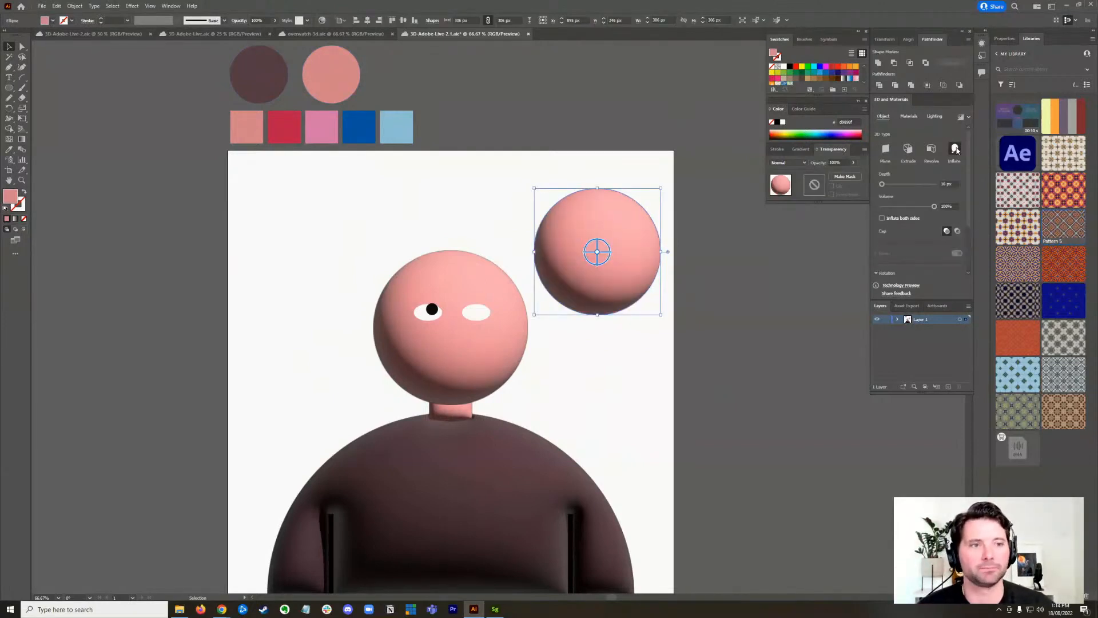
pyautogui.click(725, 276)
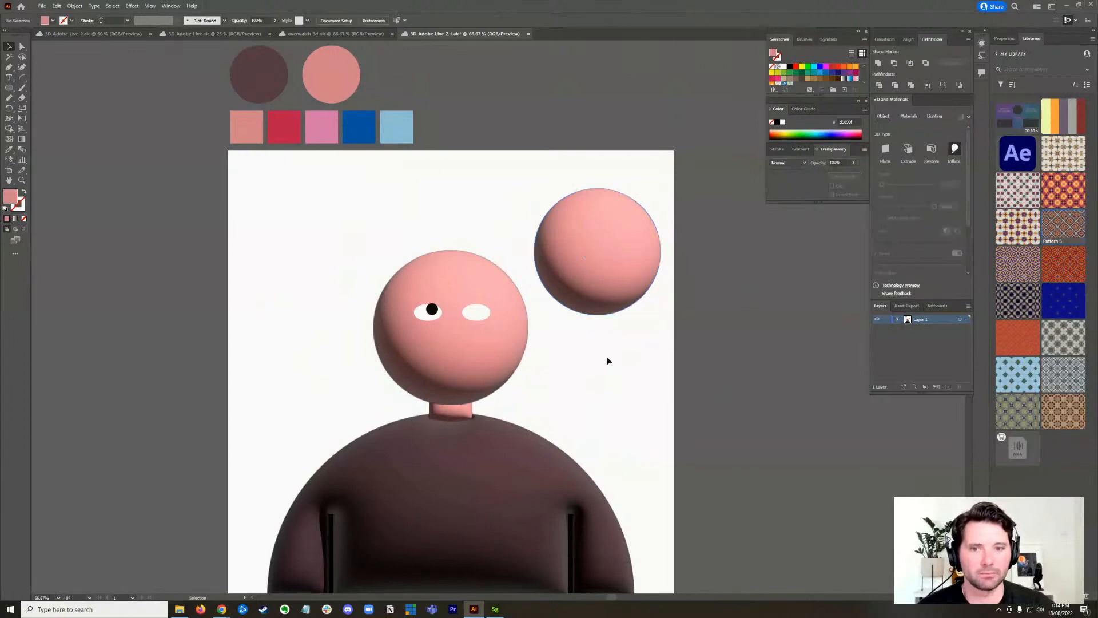
# - Try the Diffuse and Top Left lighting presets on the inflated test circle
pyautogui.click(624, 224)
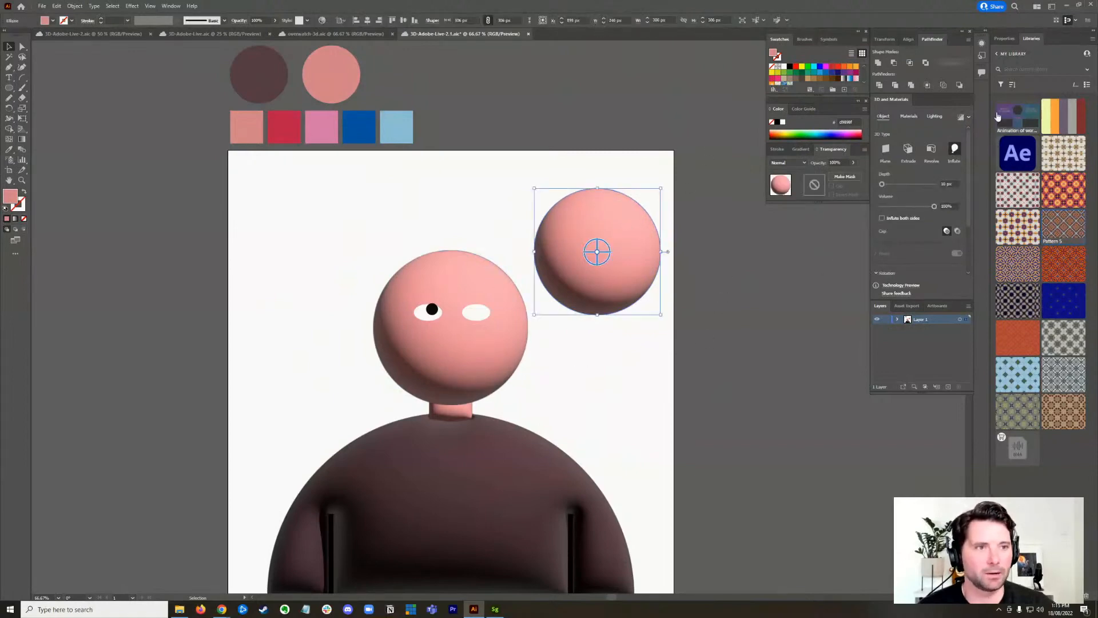
pyautogui.click(911, 117)
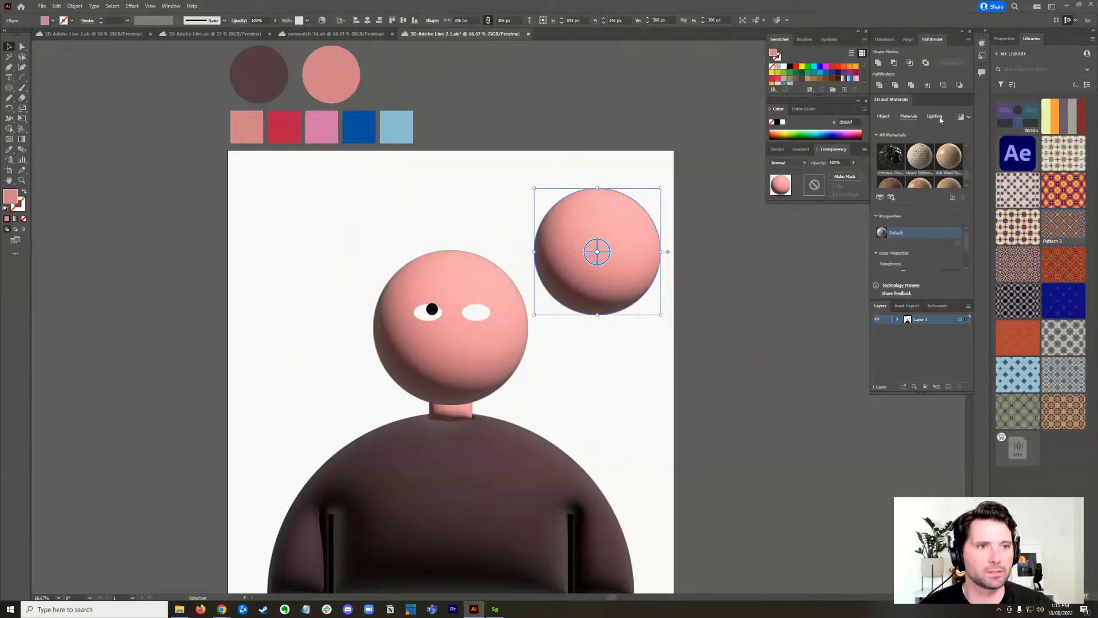
pyautogui.click(936, 117)
pyautogui.click(909, 152)
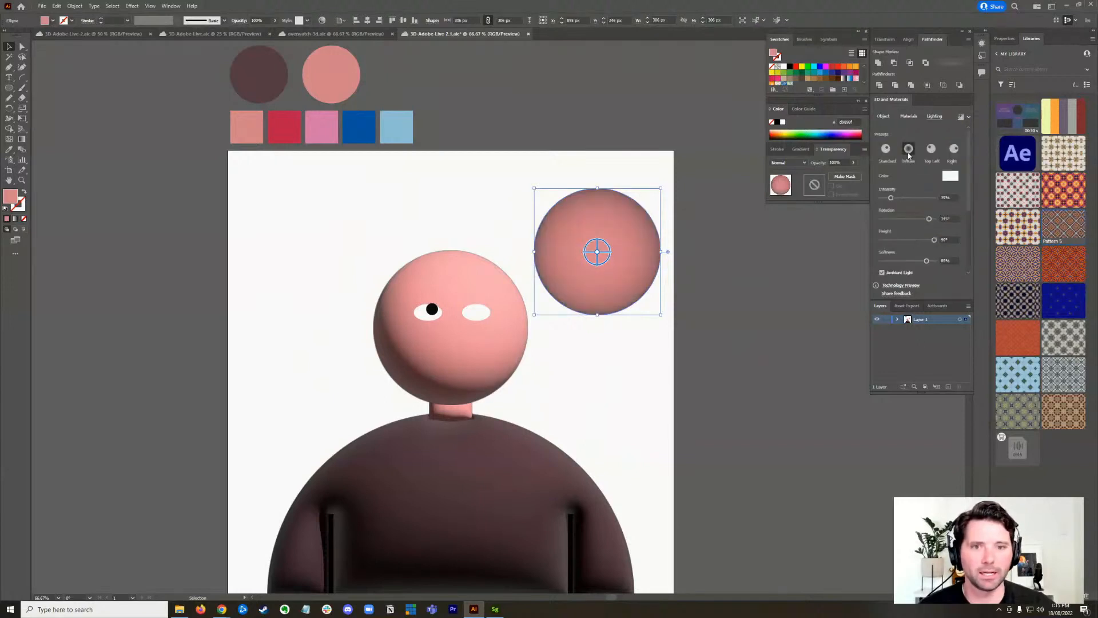
pyautogui.click(706, 314)
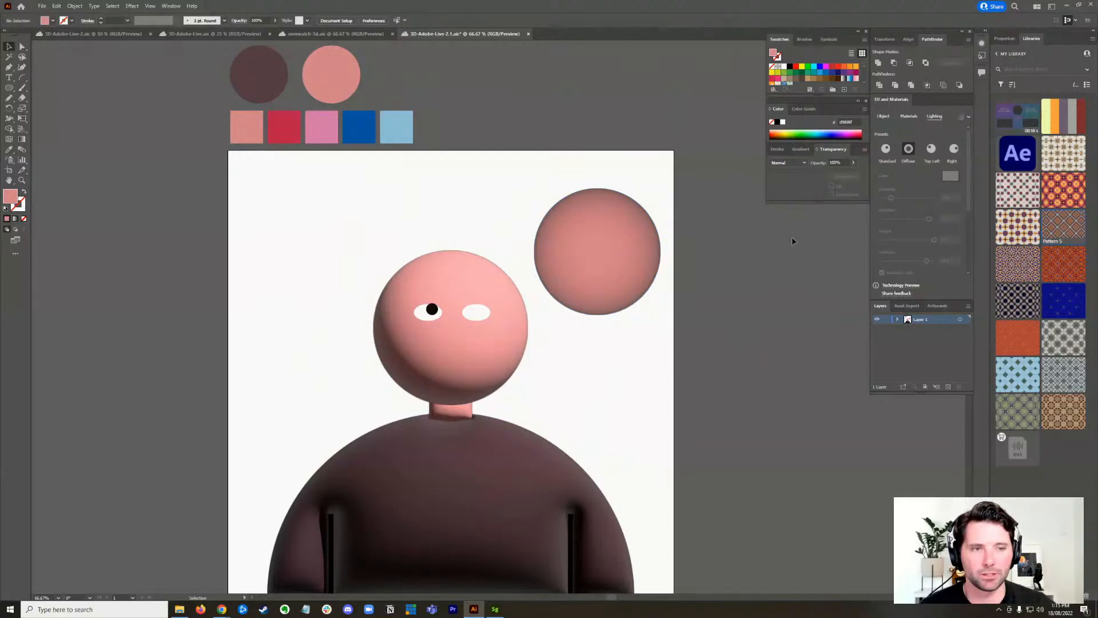
pyautogui.hotkey('ctrl', 'z')
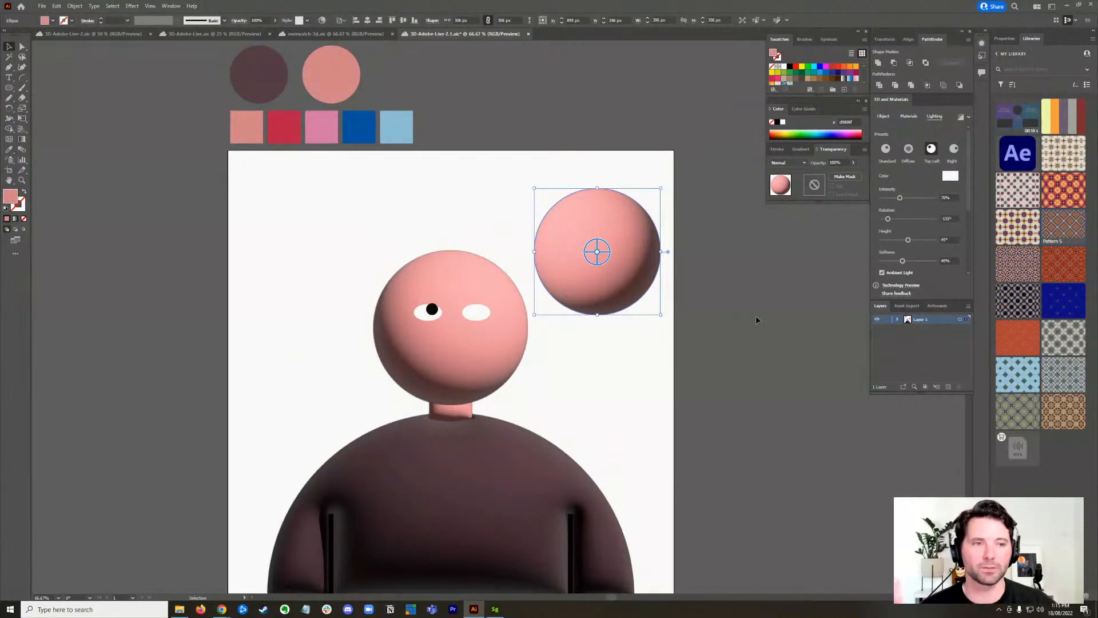
# - Apply the Right lighting preset to the test circle, rotate its light slightly and lower the light intensity
pyautogui.click(954, 148)
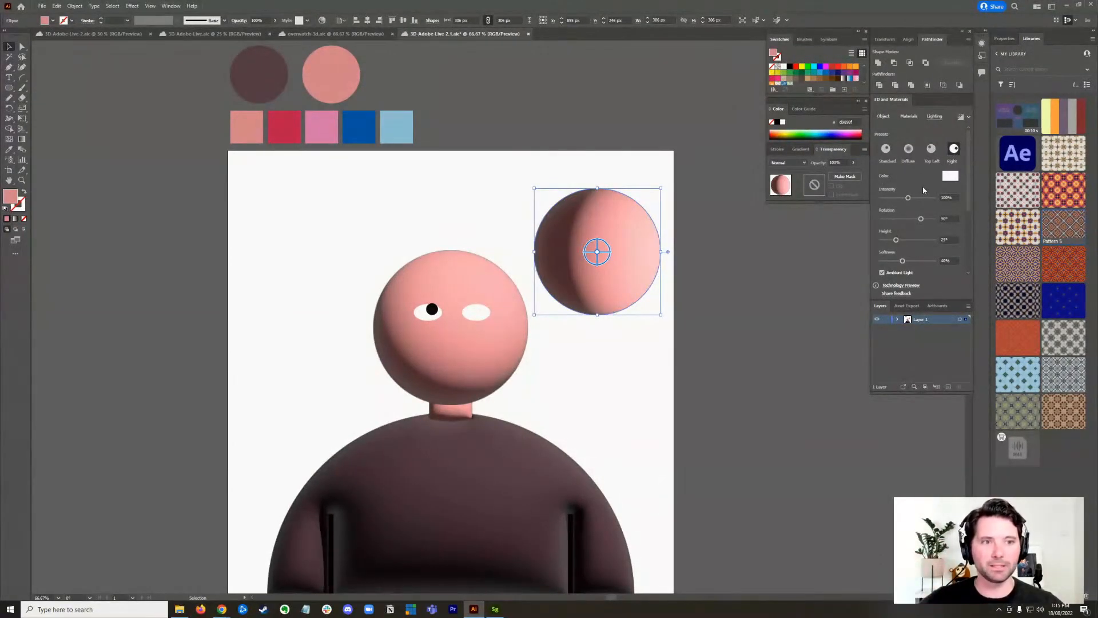
pyautogui.scroll(-3, 967, 238)
pyautogui.scroll(5, 967, 238)
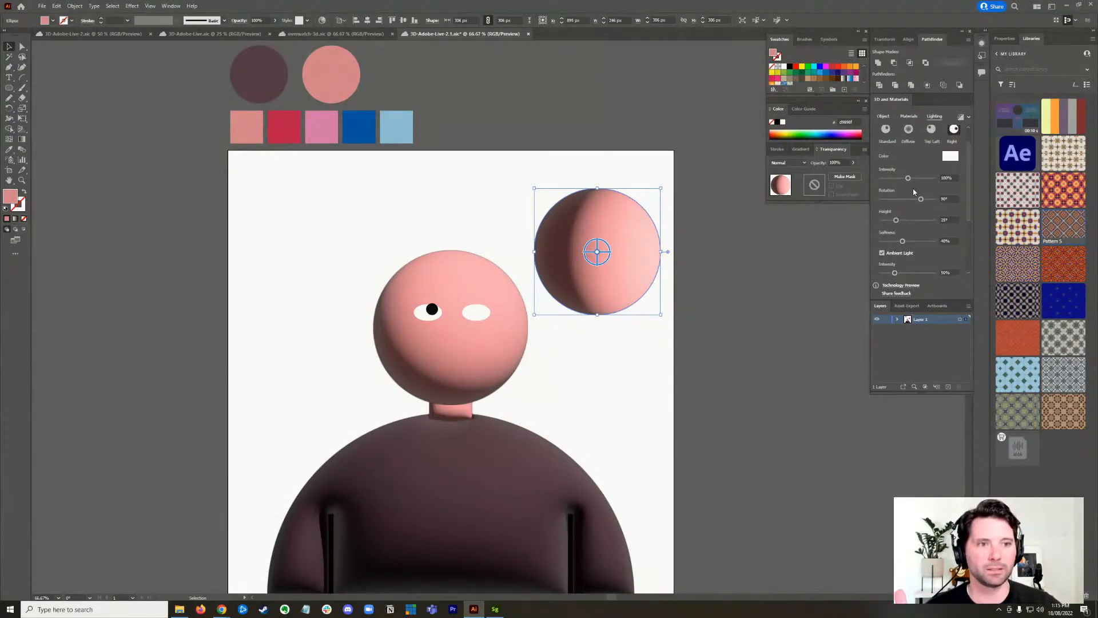
pyautogui.moveTo(921, 199)
pyautogui.mouseDown()
pyautogui.moveTo(904, 199)
pyautogui.moveTo(922, 199)
pyautogui.moveTo(921, 179)
pyautogui.moveTo(941, 179)
pyautogui.moveTo(887, 179)
pyautogui.moveTo(939, 182)
pyautogui.moveTo(897, 179)
pyautogui.mouseUp()
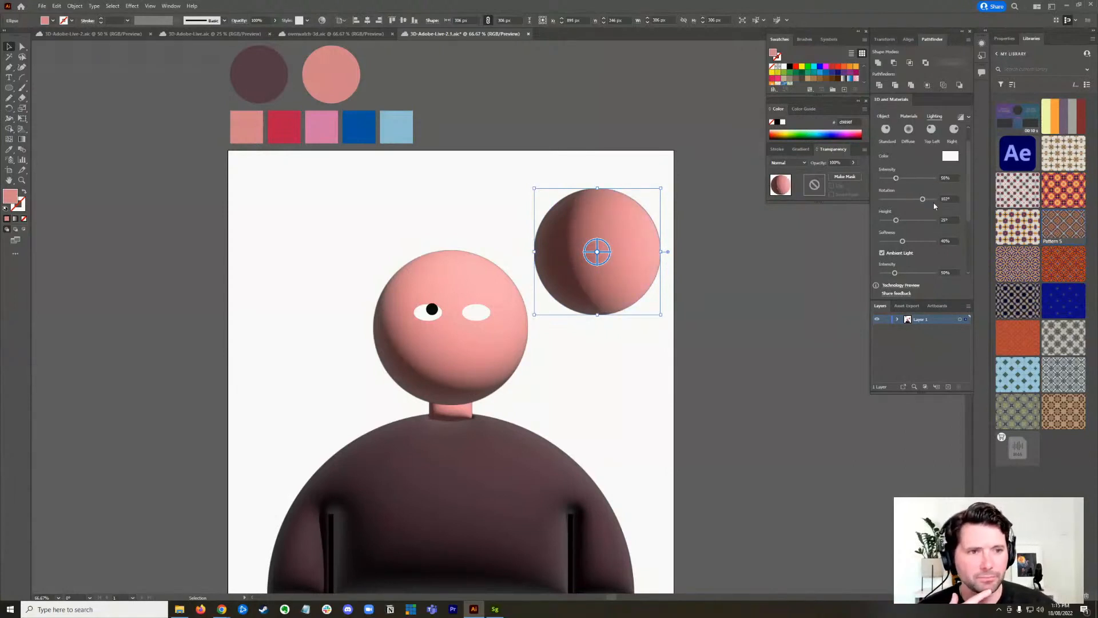
# - Raise the test circle's light height and ambient light intensity, and reduce the light softness
pyautogui.moveTo(895, 221); pyautogui.dragTo(900, 222)
pyautogui.moveTo(920, 223)
pyautogui.mouseDown()
pyautogui.moveTo(895, 221)
pyautogui.moveTo(911, 220)
pyautogui.mouseUp()
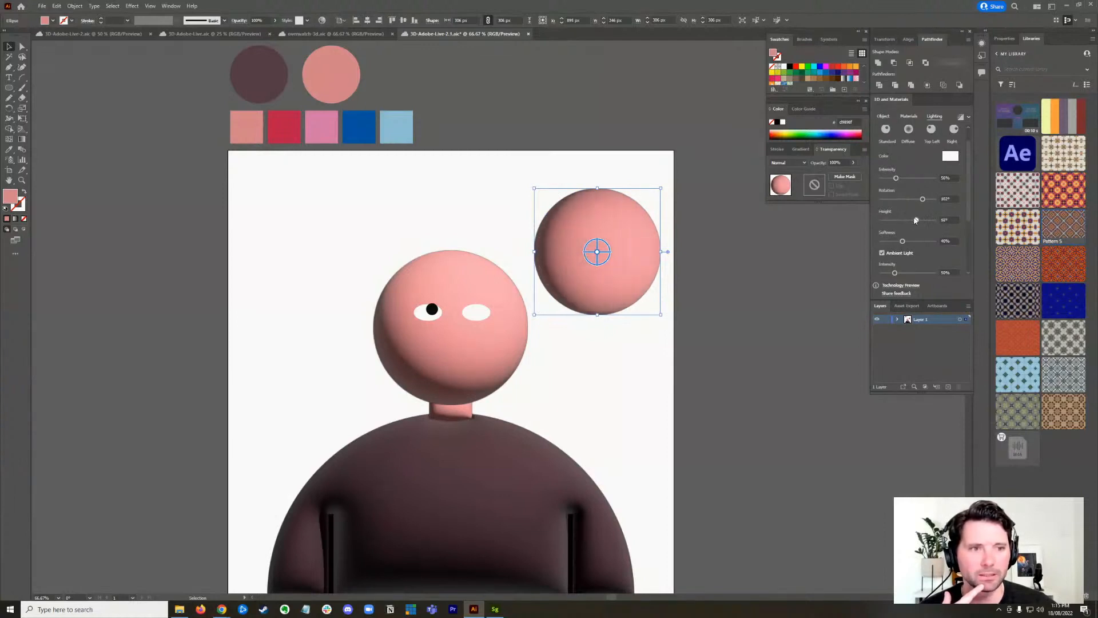
pyautogui.moveTo(895, 273)
pyautogui.mouseDown()
pyautogui.moveTo(933, 272)
pyautogui.moveTo(912, 272)
pyautogui.moveTo(907, 244)
pyautogui.mouseUp()
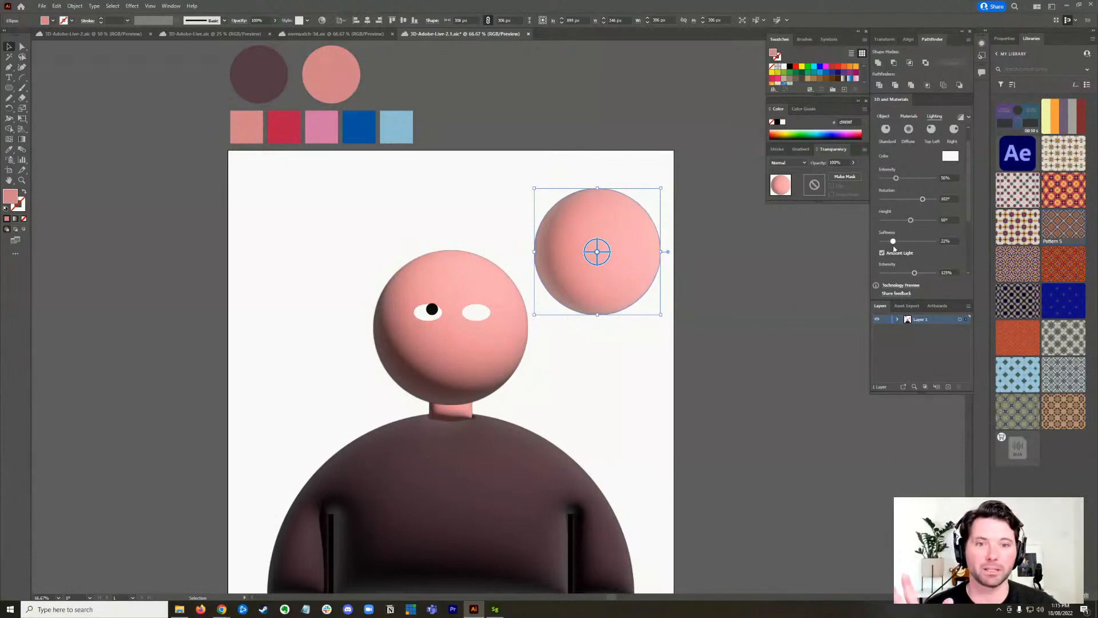
pyautogui.moveTo(916, 276); pyautogui.dragTo(917, 275)
# - Delete the inflated test circle beside the head and leave nothing selected
pyautogui.click(708, 345)
pyautogui.click(629, 252)
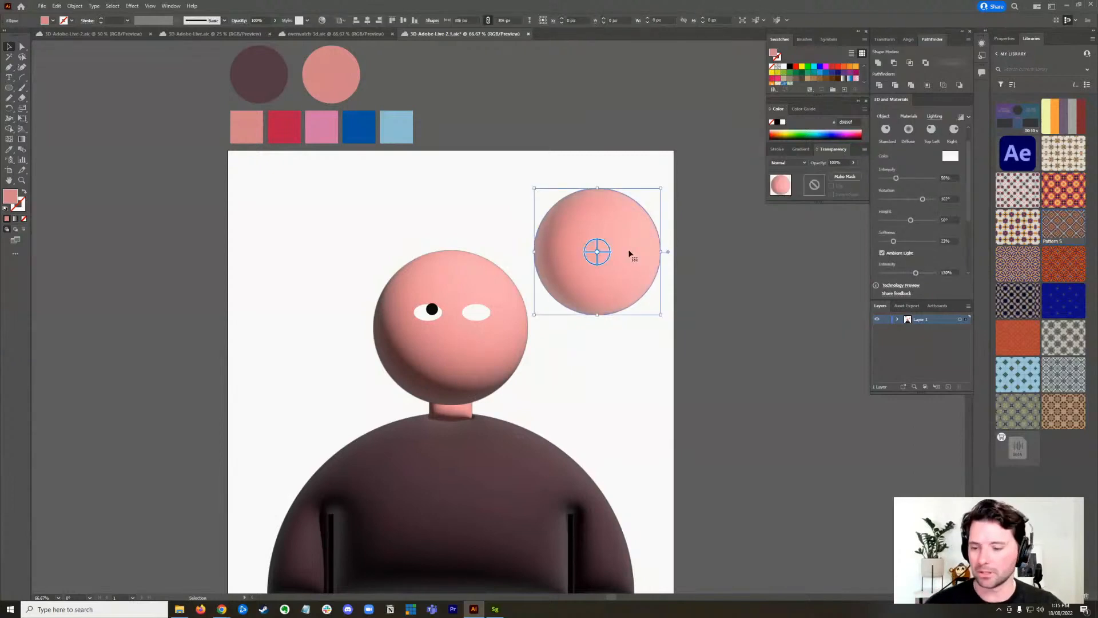
pyautogui.press('Delete')
pyautogui.click(482, 279)
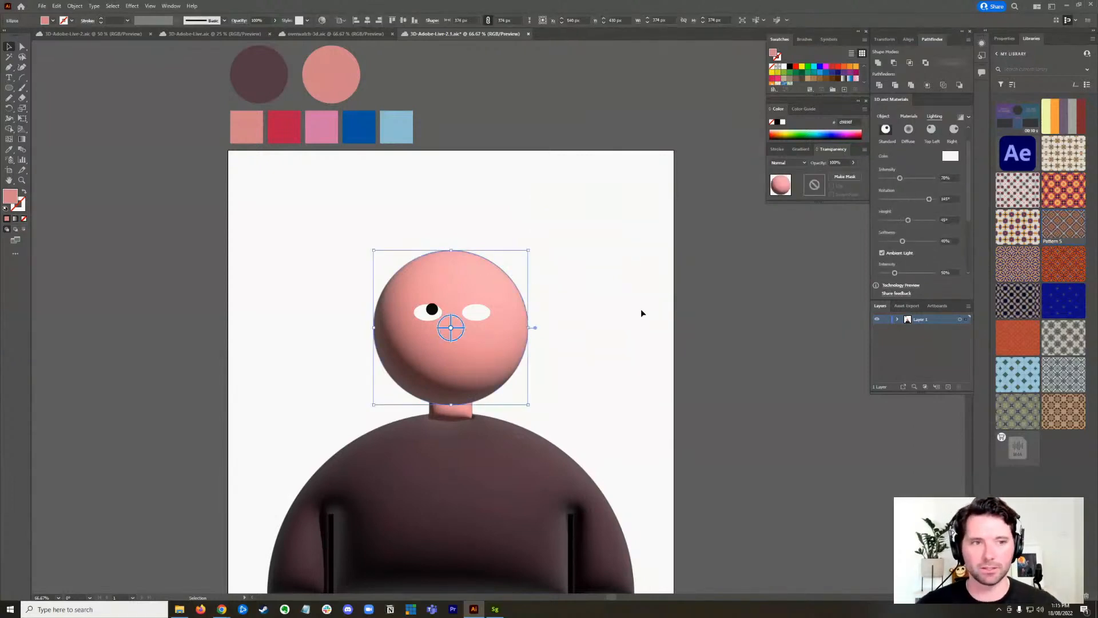
pyautogui.click(600, 301)
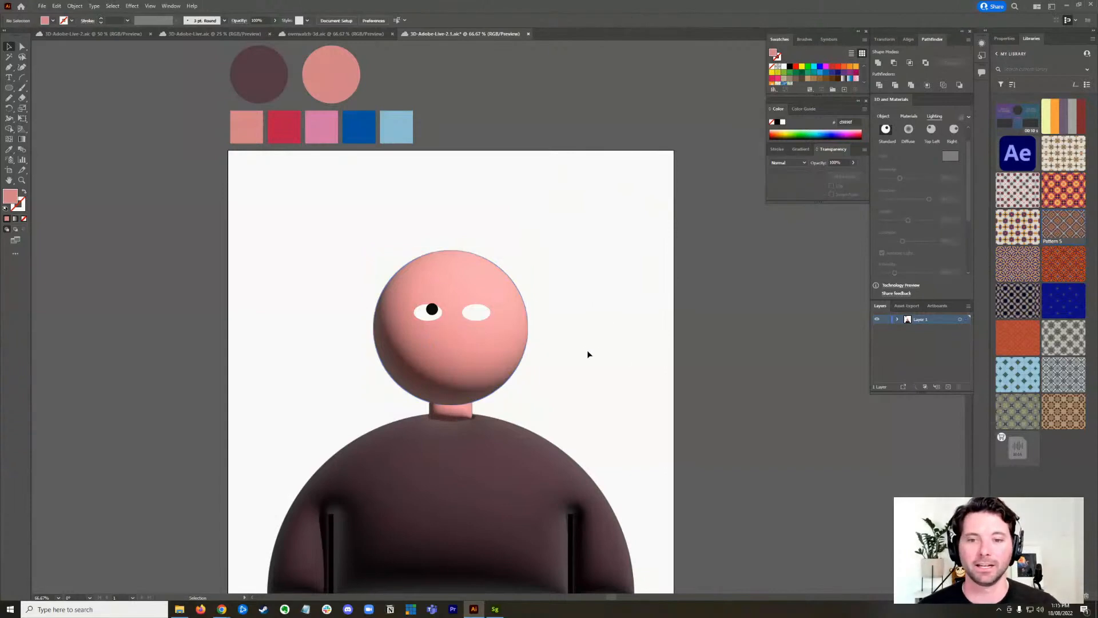
# - Examine how the black pupil overlaps the edge of the left white eye
pyautogui.moveTo(588, 354); pyautogui.dragTo(676, 321)
pyautogui.scroll(5, 650, 319)
pyautogui.scroll(-3, 755, 307)
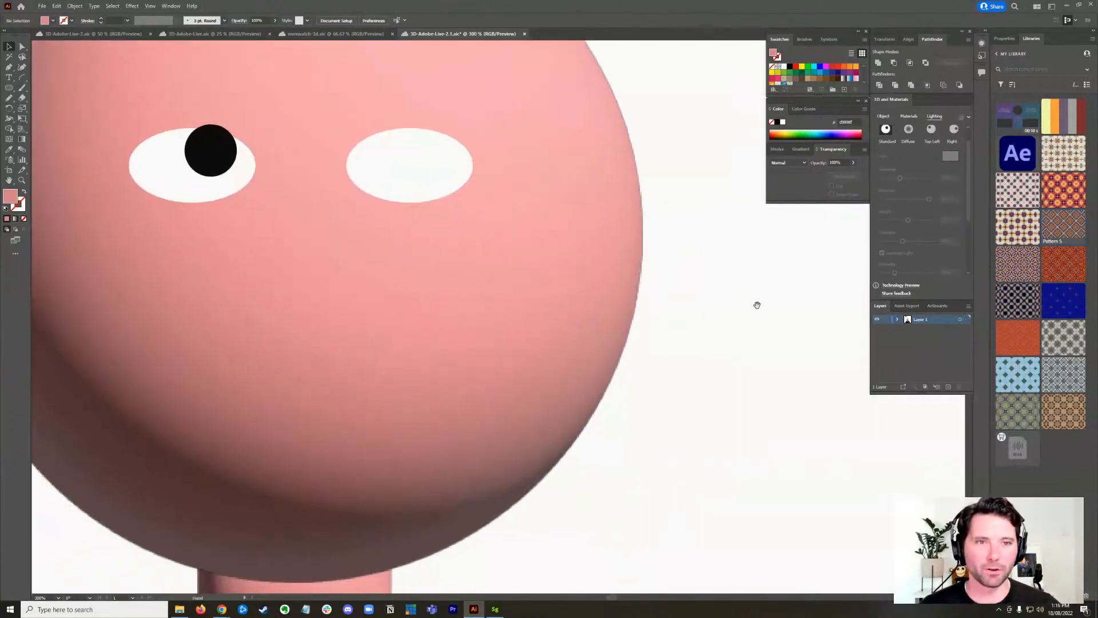
pyautogui.scroll(-1, 755, 309)
pyautogui.moveTo(755, 308); pyautogui.dragTo(702, 311)
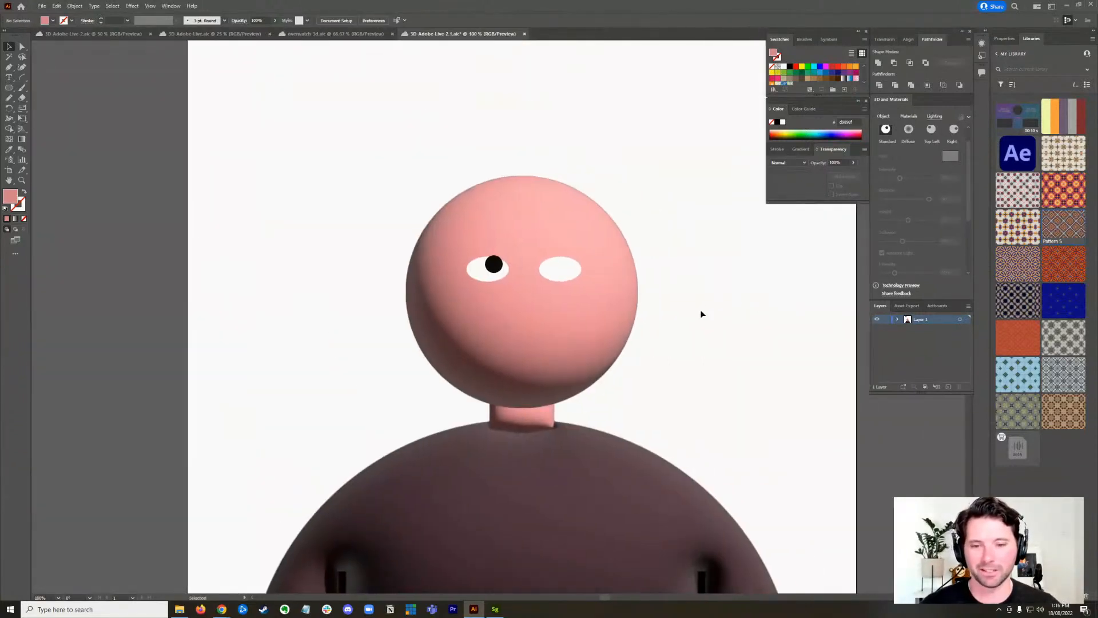
pyautogui.click(494, 263)
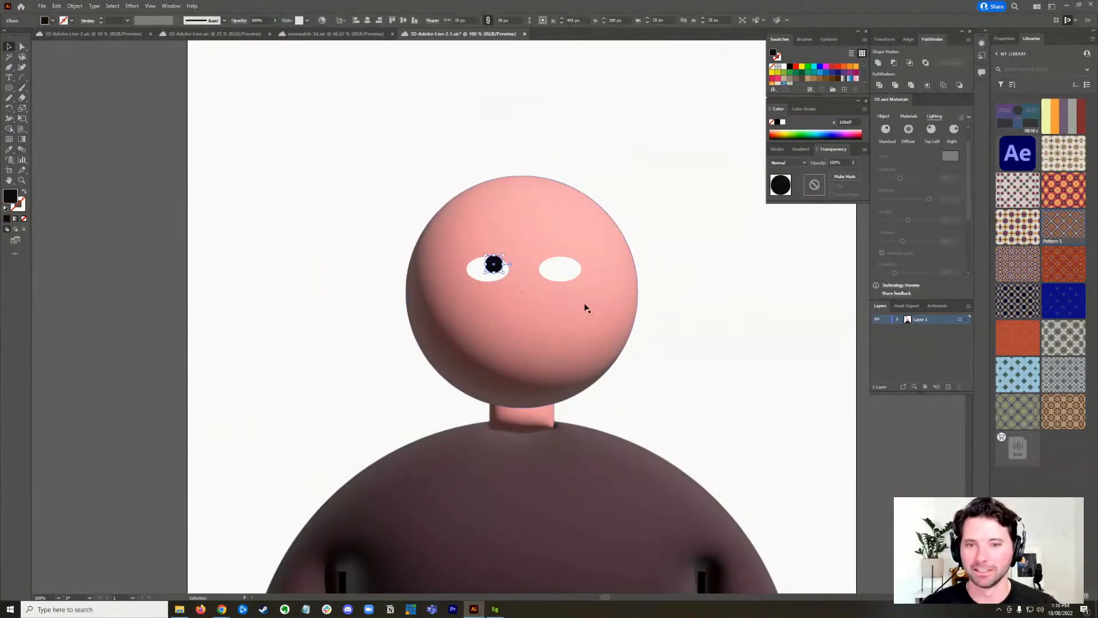
pyautogui.scroll(3, 583, 307)
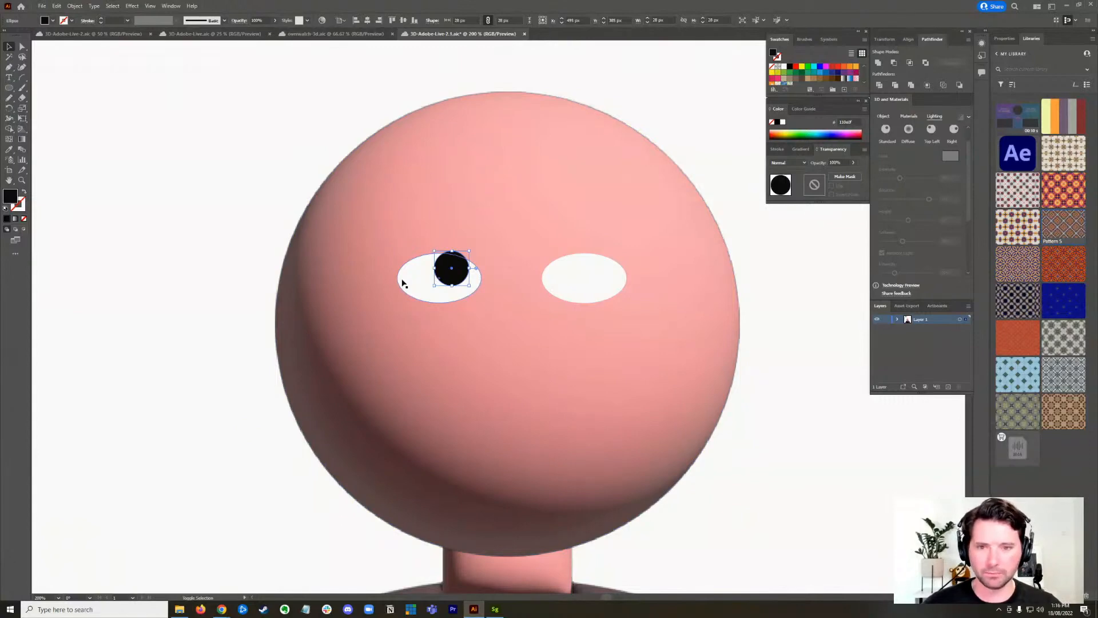
pyautogui.keyDown('shift'); pyautogui.click(402, 282); pyautogui.keyUp('shift')
pyautogui.click(172, 289)
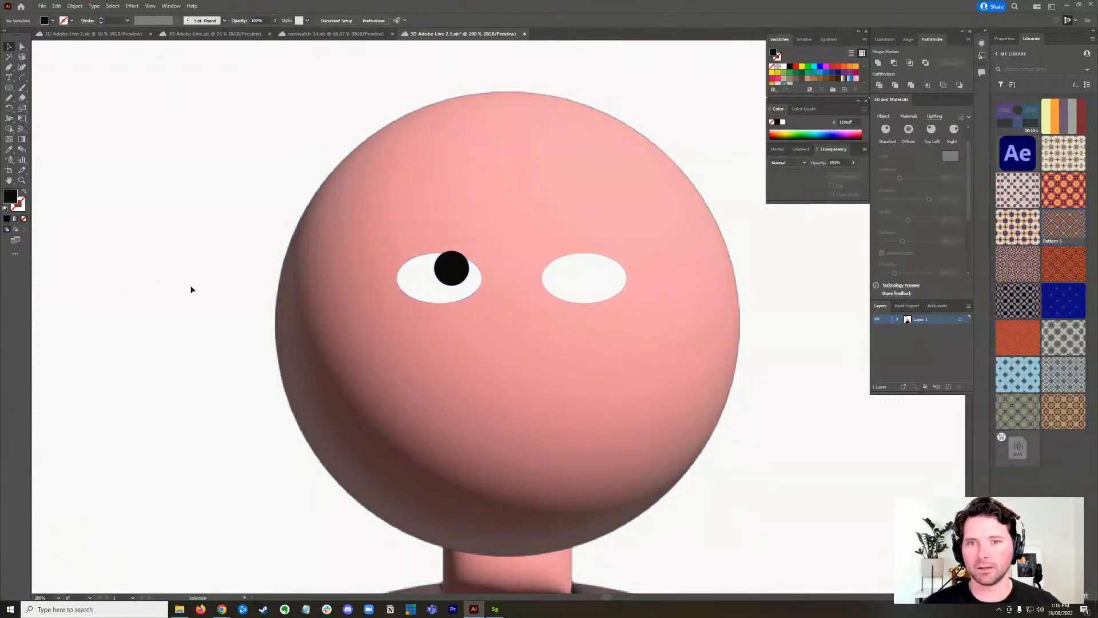
# - Try to cut the black pupil out of the left white eye with Minus Front
pyautogui.click(446, 282)
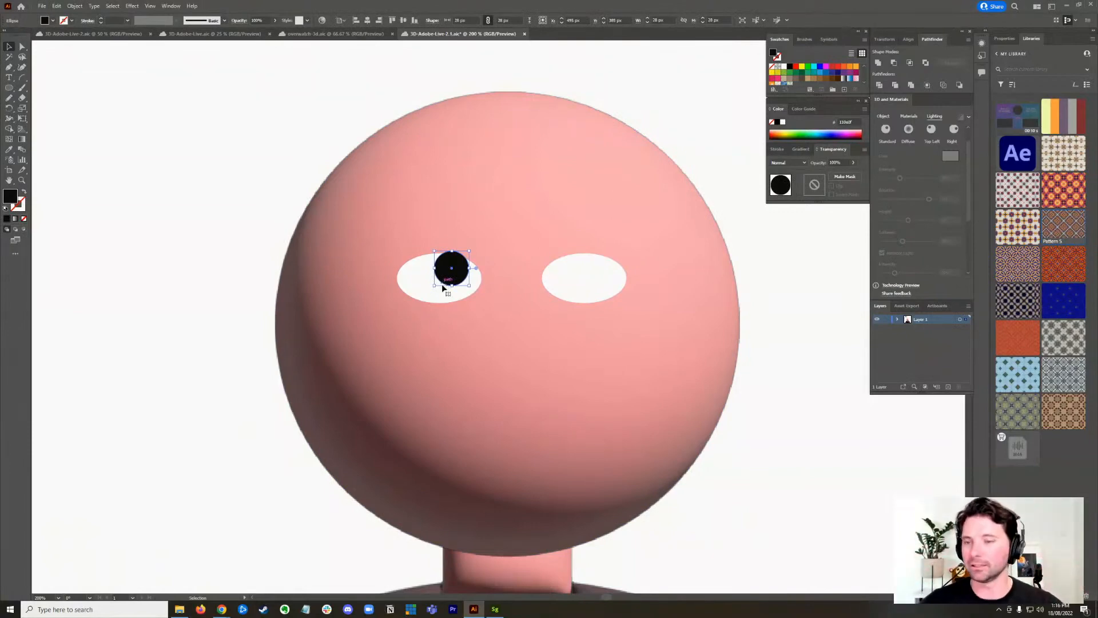
pyautogui.keyDown('shift'); pyautogui.click(412, 275); pyautogui.keyUp('shift')
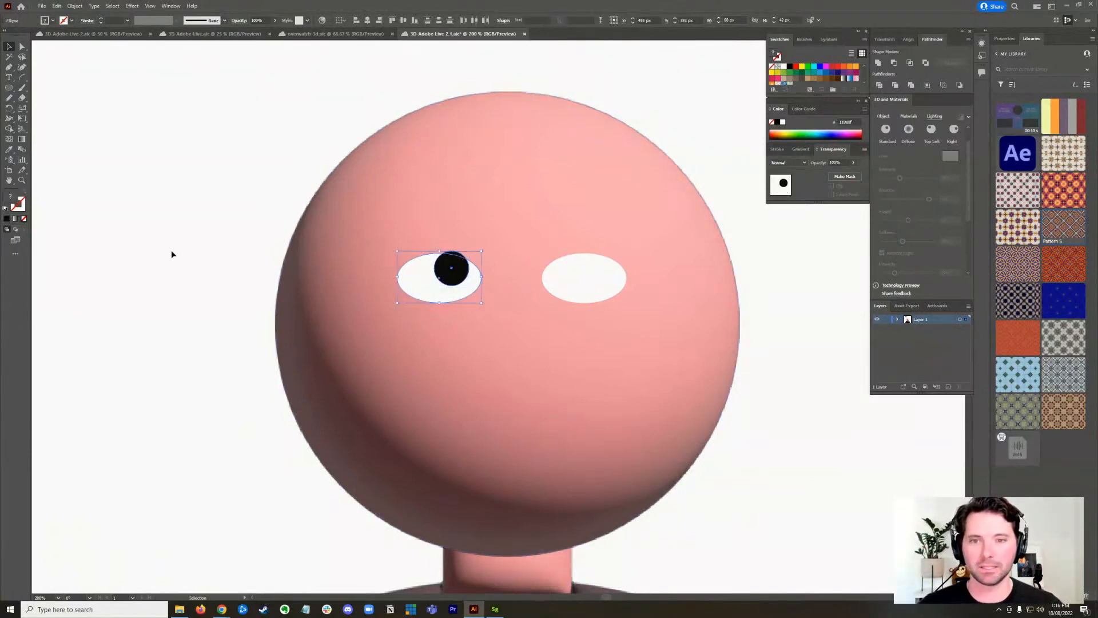
pyautogui.click(896, 64)
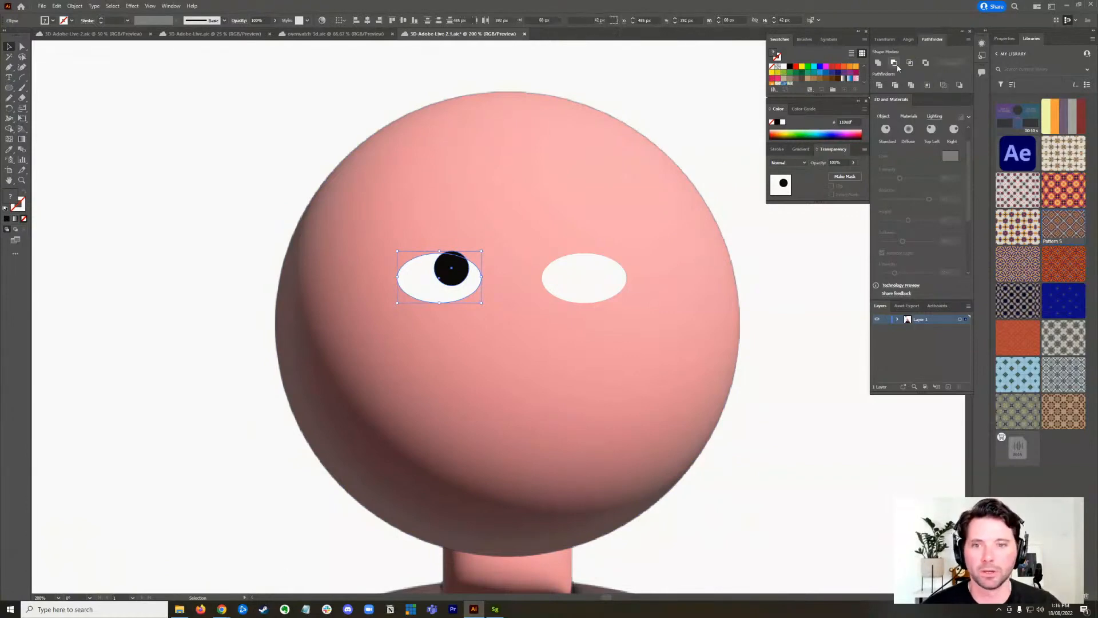
pyautogui.press('a')
pyautogui.hotkey('ctrl', 'z')
pyautogui.keyDown('shift'); pyautogui.click(607, 268); pyautogui.keyUp('shift')
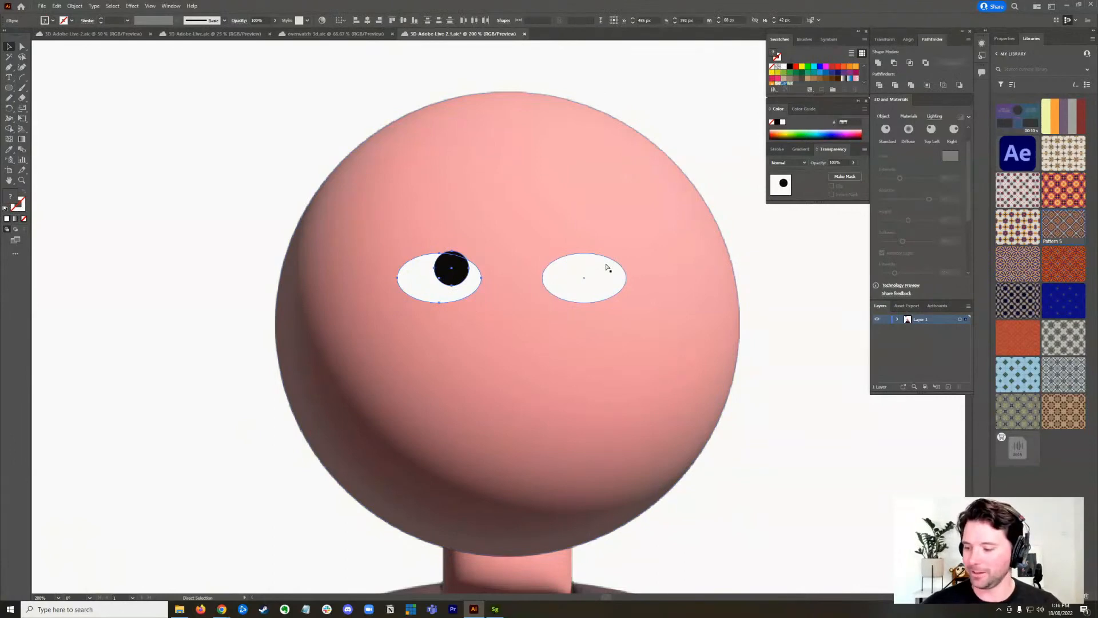
pyautogui.press('v')
pyautogui.click(479, 286)
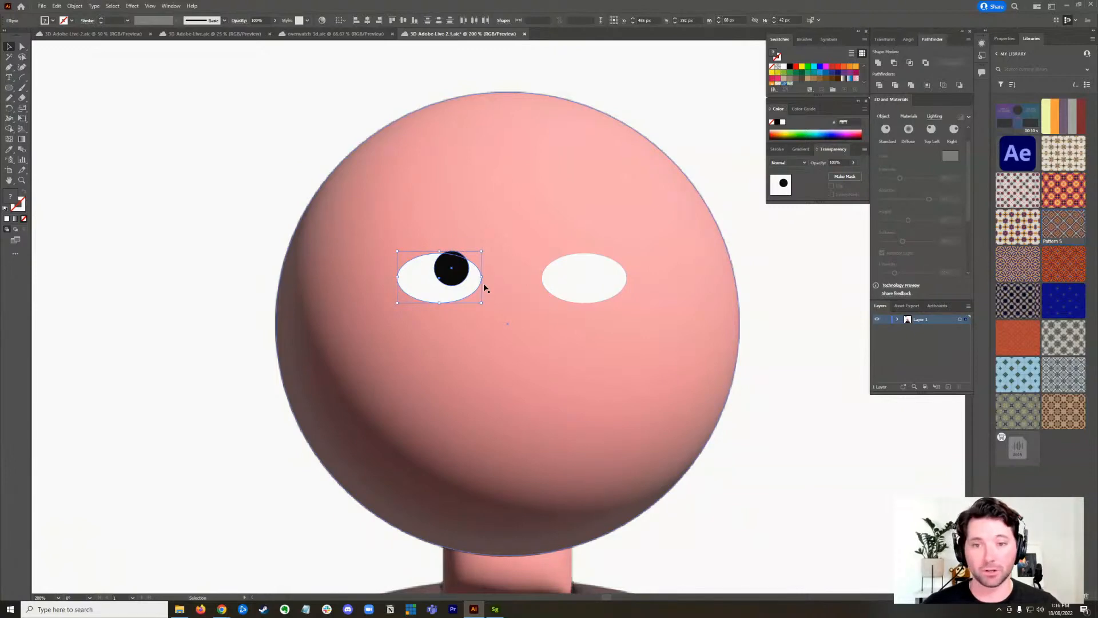
# - Place a copy of the black pupil above and between the eyes, and bring the left white eye in front of the original pupil
pyautogui.hotkey('ctrl', 'z')
pyautogui.hotkey('ctrl', 'z')
pyautogui.hotkey('ctrl', 'z')
pyautogui.hotkey('ctrl', 'z')
pyautogui.hotkey('ctrl', 'z')
pyautogui.moveTo(474, 263); pyautogui.dragTo(562, 201)
pyautogui.click(441, 266)
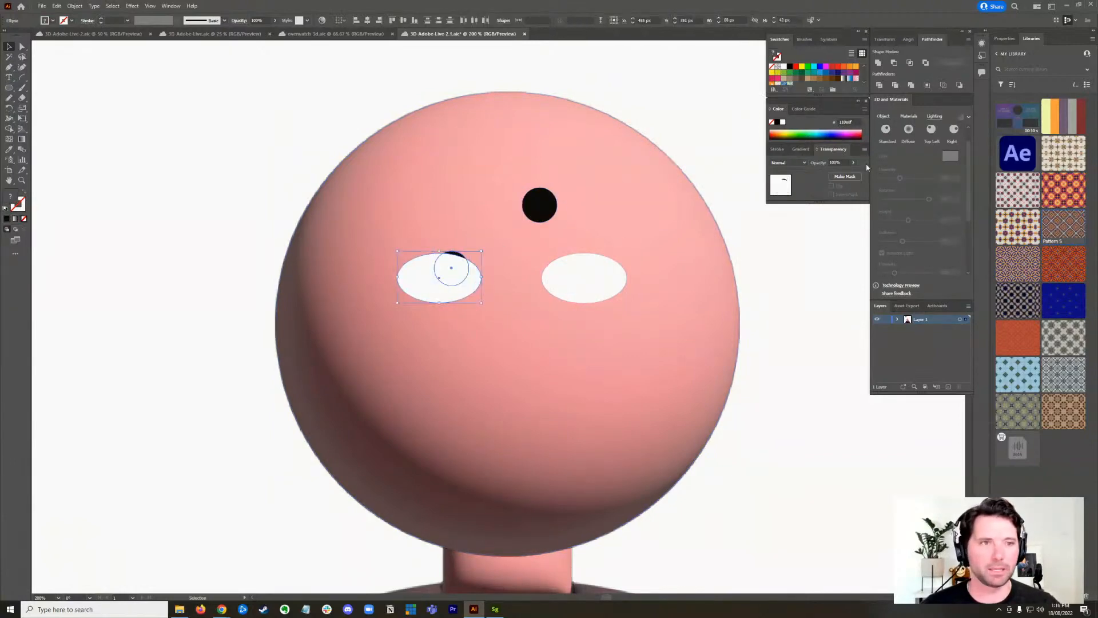
# - Try Minus Front and Intersect on the left white eye and the pupil behind it
pyautogui.click(896, 64)
pyautogui.hotkey('ctrl', 'z')
pyautogui.click(910, 63)
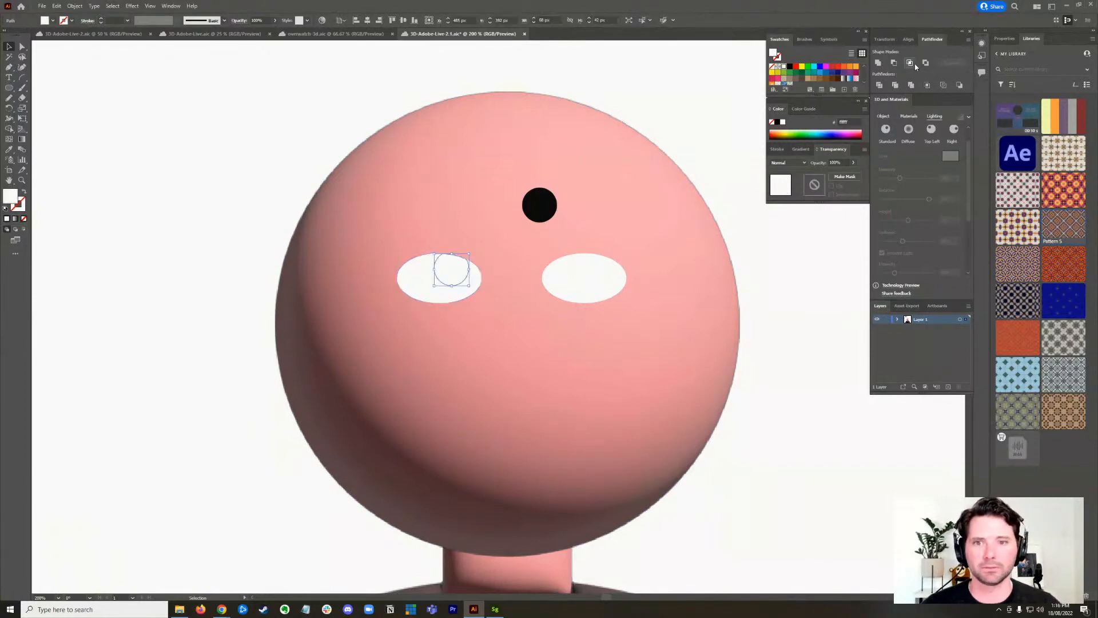
pyautogui.hotkey('ctrl', 'z')
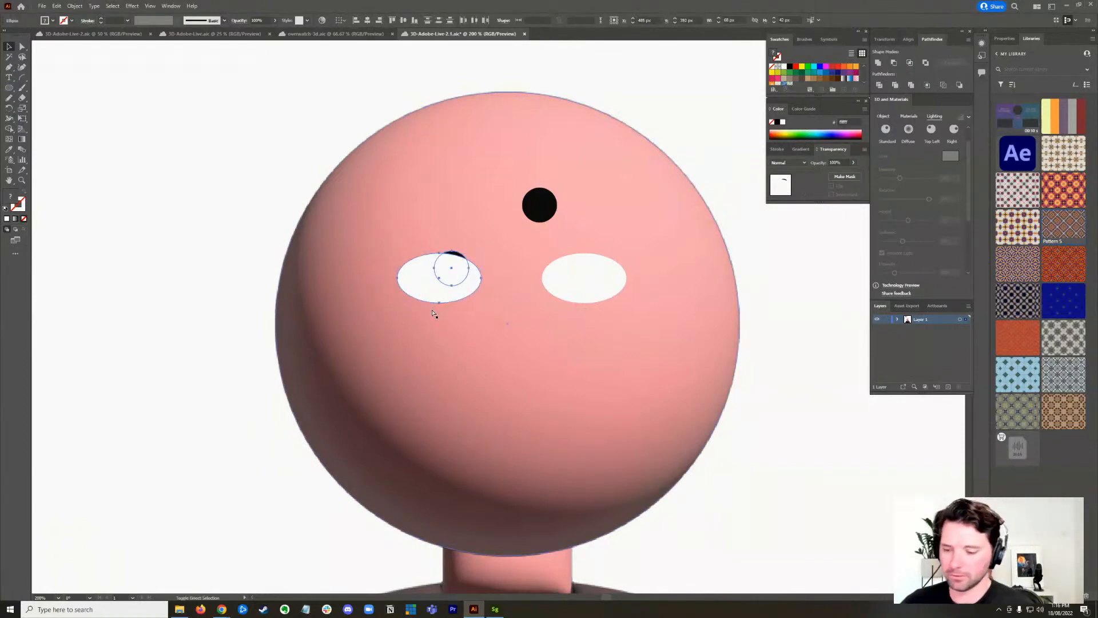
# - Bring the original black pupil to the front of the left white eye
pyautogui.click(246, 181)
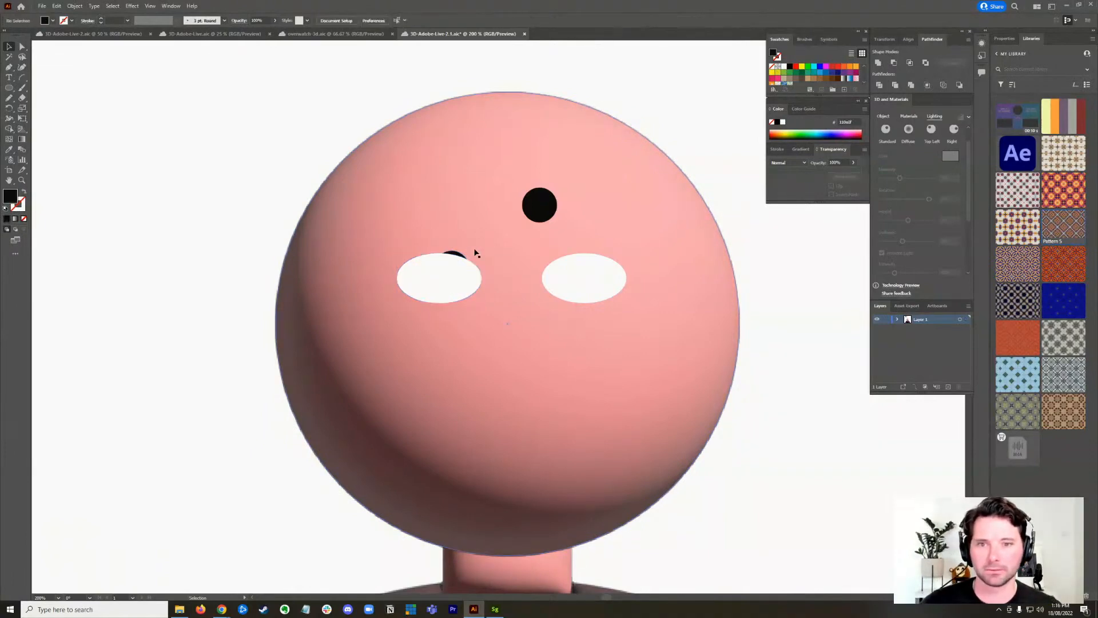
pyautogui.click(462, 256)
pyautogui.hotkey('ctrl', 'shift', ']')
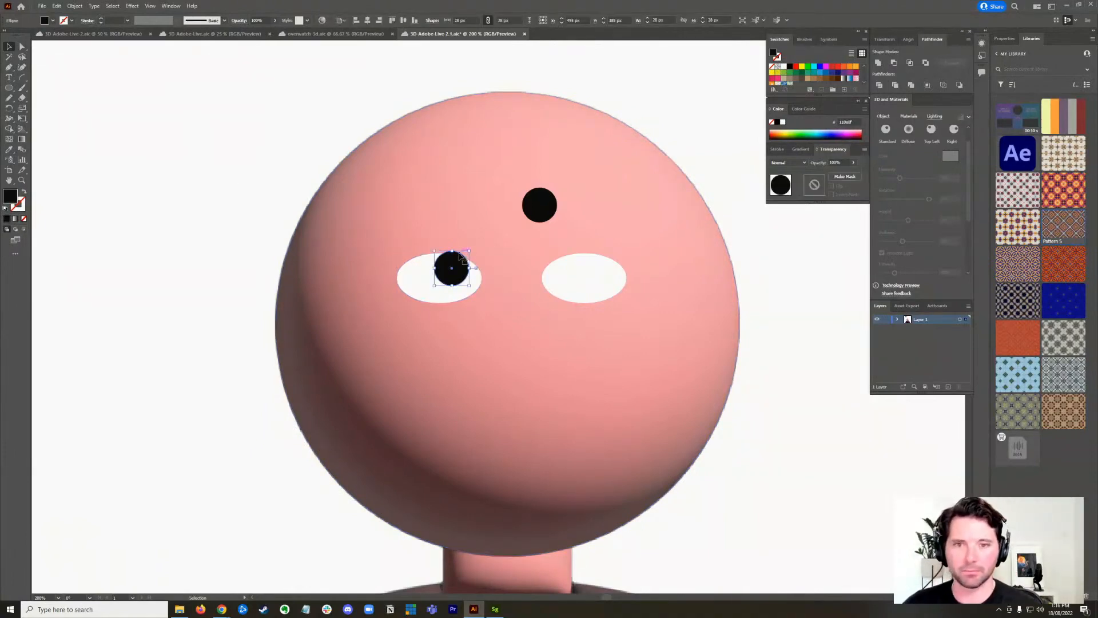
# - Try subtracting the original pupil from the left white eye with Minus Front and shifting the cut shape
pyautogui.keyDown('shift'); pyautogui.click(423, 269); pyautogui.keyUp('shift')
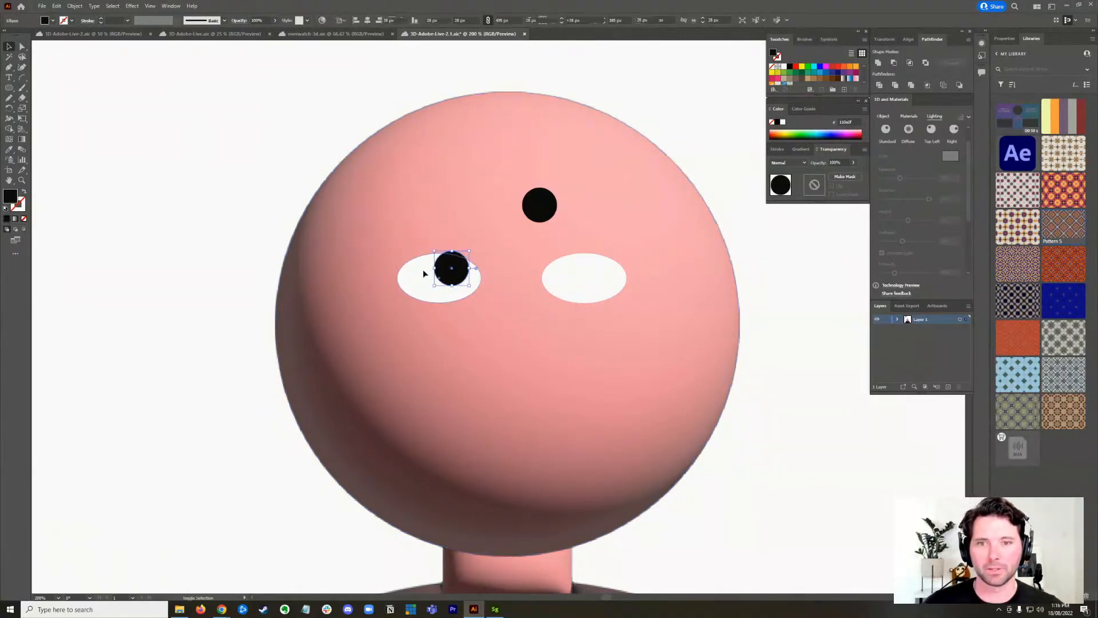
pyautogui.click(896, 65)
pyautogui.moveTo(434, 281)
pyautogui.mouseDown()
pyautogui.moveTo(412, 305)
pyautogui.moveTo(461, 262)
pyautogui.moveTo(419, 306)
pyautogui.moveTo(435, 292)
pyautogui.mouseUp()
pyautogui.hotkey('ctrl', 'z')
pyautogui.hotkey('ctrl', 'z')
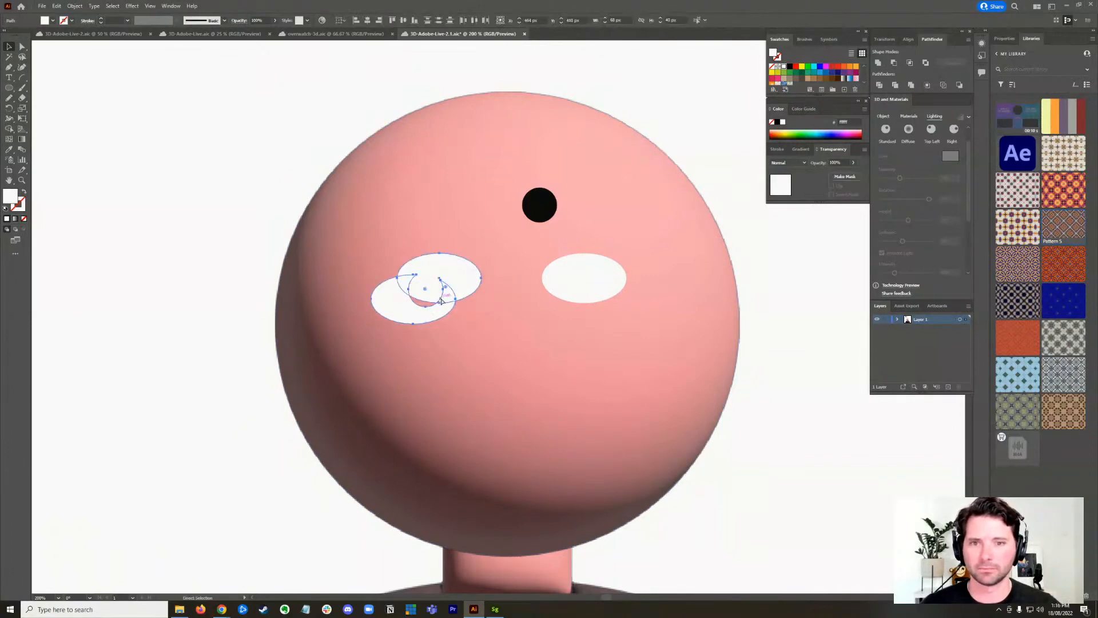
pyautogui.hotkey('ctrl', 'z')
# - Move the spare black pupil from above the eyes onto the upper part of the left white eye, overlapping its upper edge
pyautogui.click(423, 290)
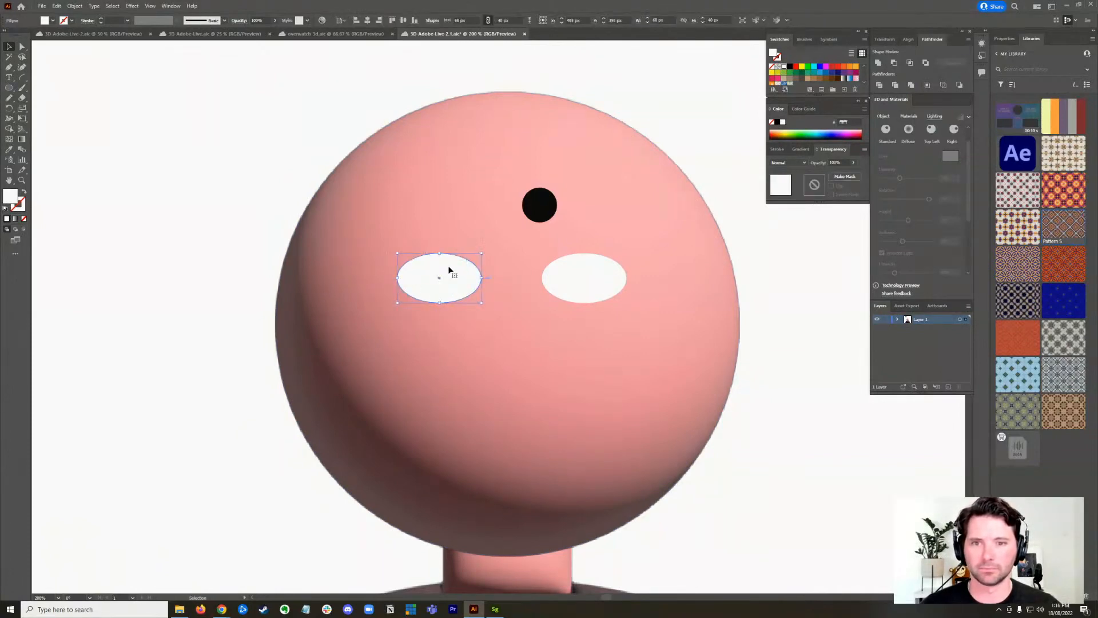
pyautogui.hotkey('ctrl', 'shift', 'z')
pyautogui.moveTo(539, 209); pyautogui.dragTo(459, 299)
pyautogui.hotkey('ctrl', 'z')
pyautogui.hotkey('ctrl', 'z')
pyautogui.hotkey('ctrl', 'z')
pyautogui.moveTo(529, 215); pyautogui.dragTo(450, 270)
# - Divide the left white eye and its pupil with Pathfinder, and delete the pupil sliver that sticks out above the eye
pyautogui.scroll(2, 450, 269)
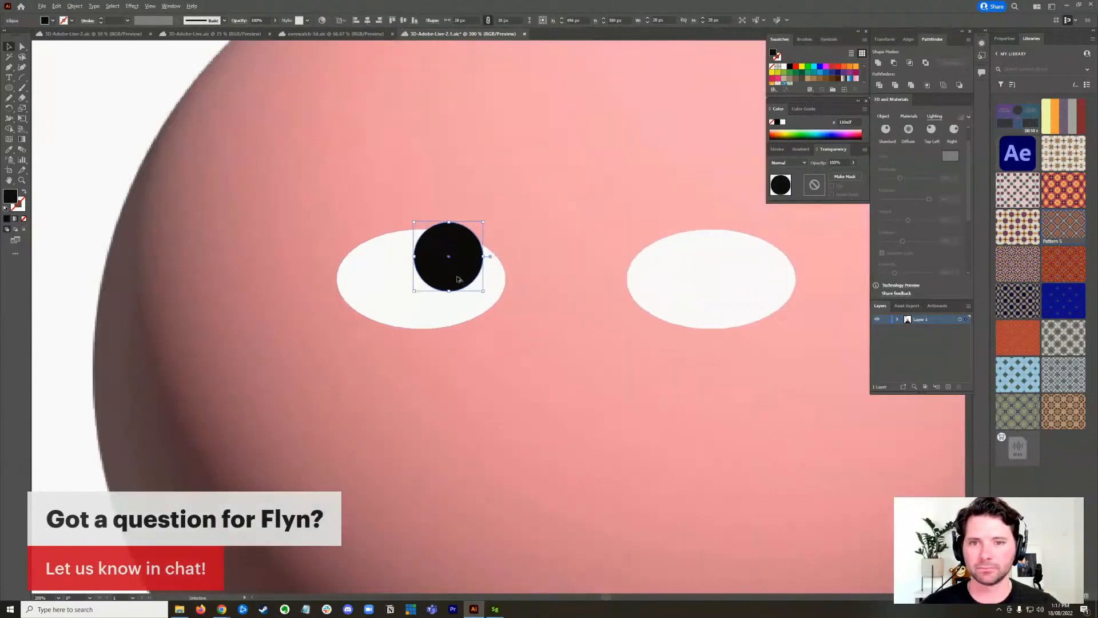
pyautogui.keyDown('shift'); pyautogui.click(394, 273); pyautogui.keyUp('shift')
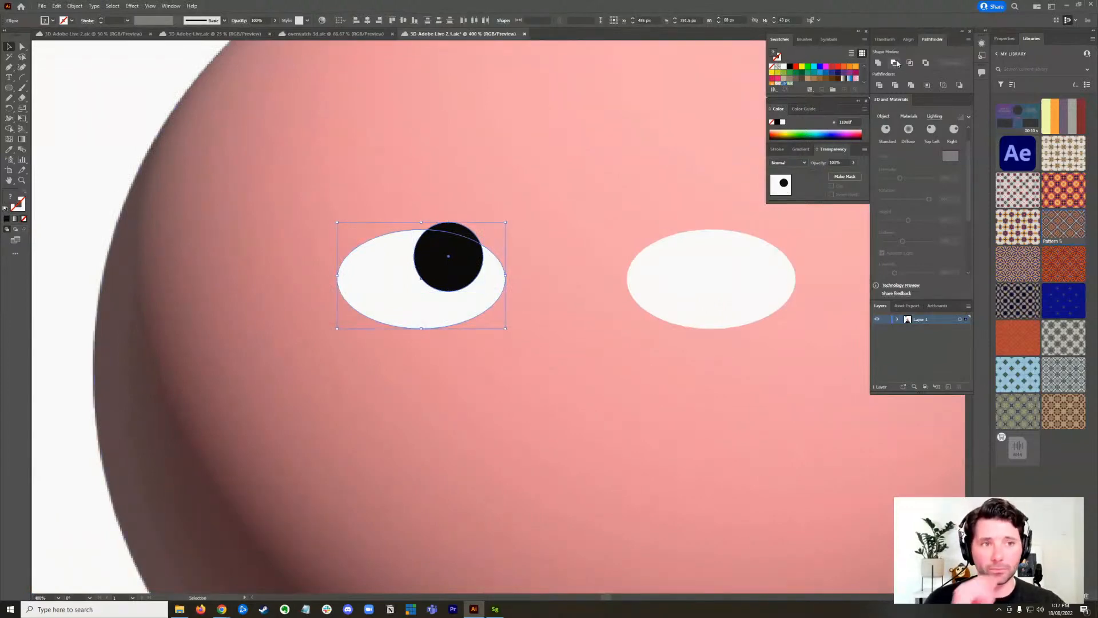
pyautogui.click(881, 87)
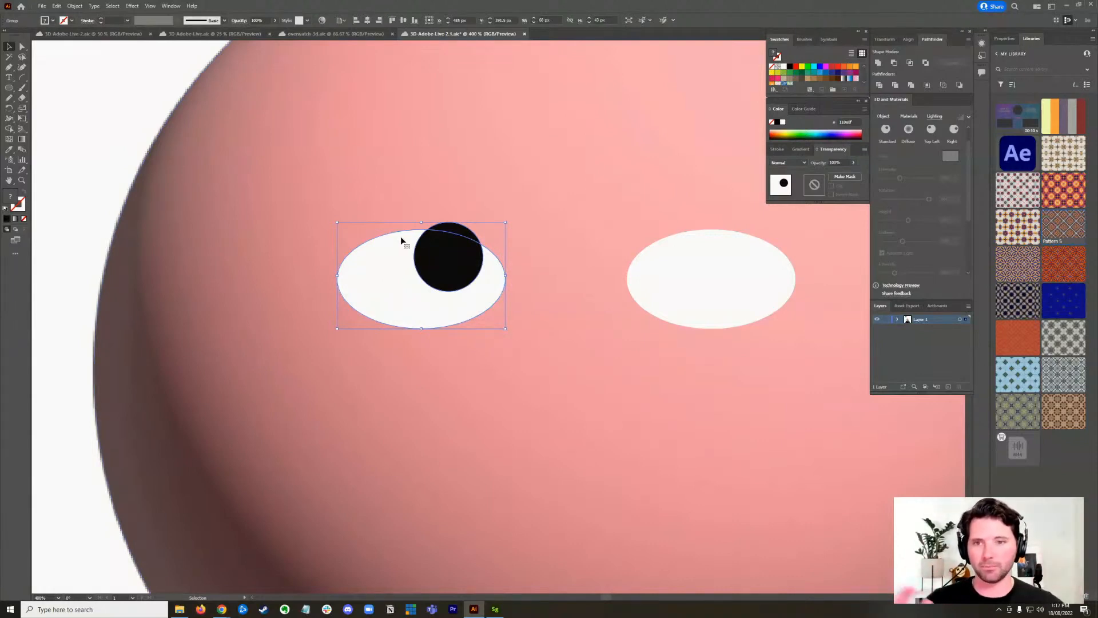
pyautogui.click(558, 370)
pyautogui.click(453, 245)
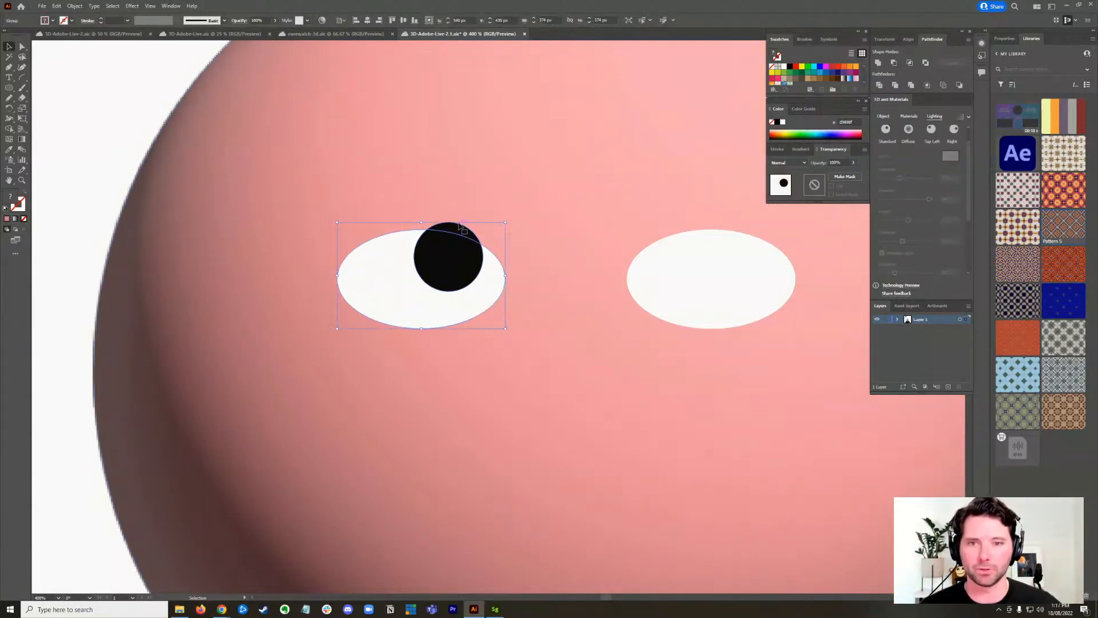
pyautogui.press('a')
pyautogui.click(103, 98)
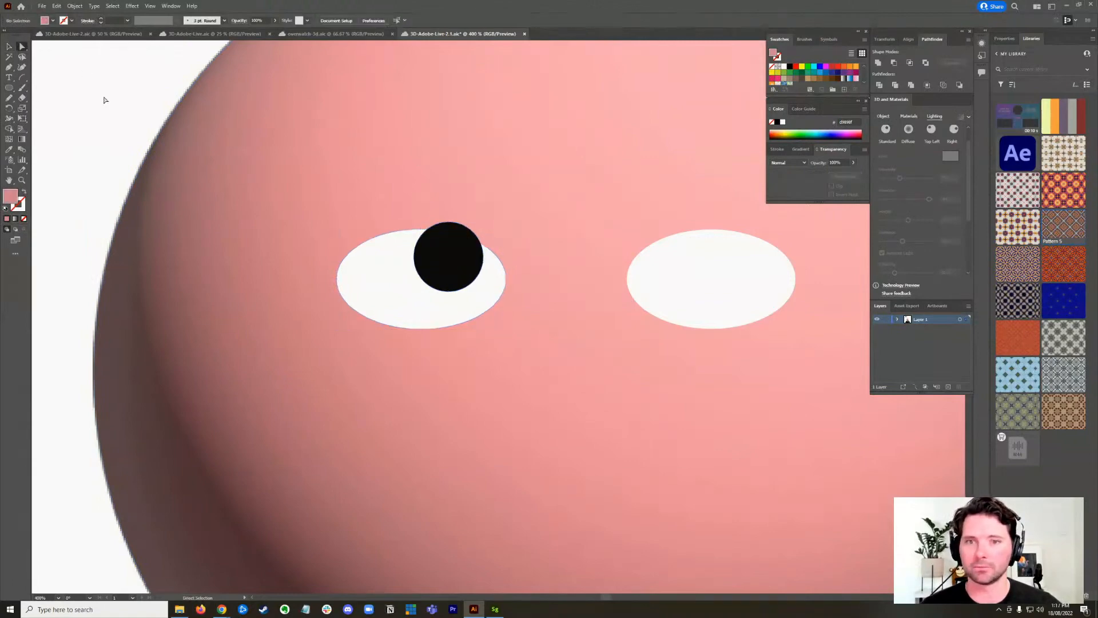
pyautogui.click(459, 228)
pyautogui.press('Delete')
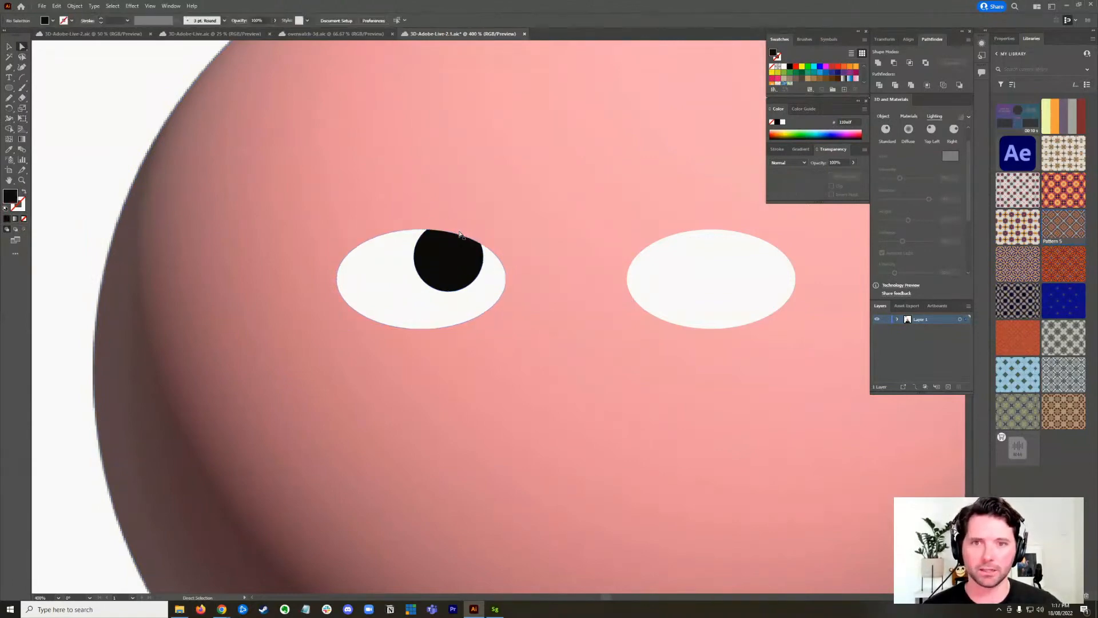
pyautogui.press('v')
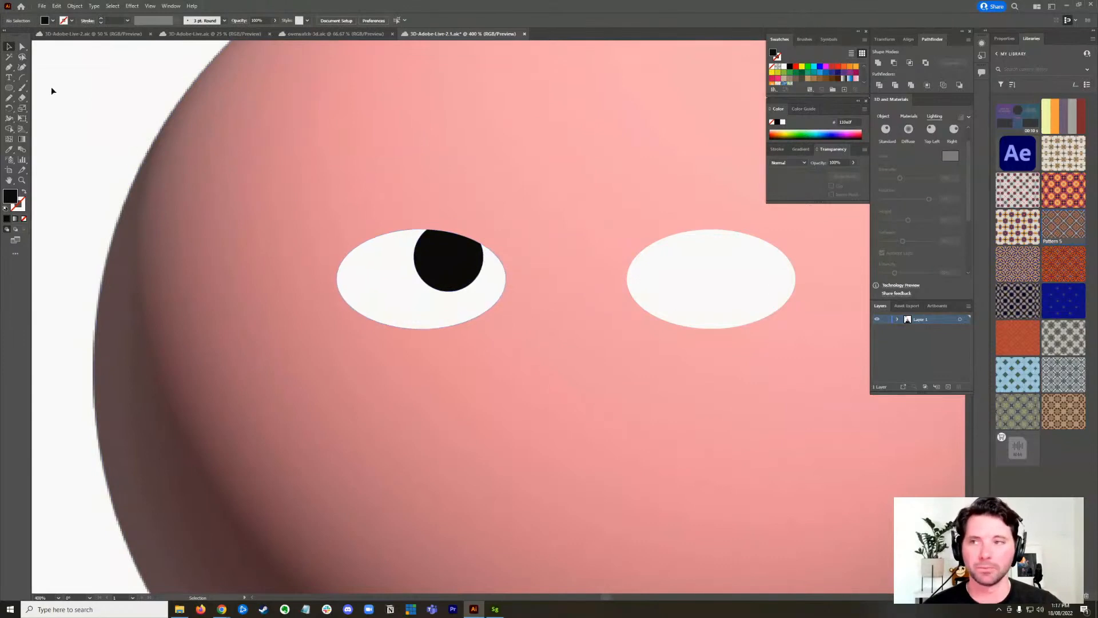
# - Try shifting the trimmed pupil on its own, and undo back to the full circle over the undivided left eye
pyautogui.click(23, 47)
pyautogui.click(460, 262)
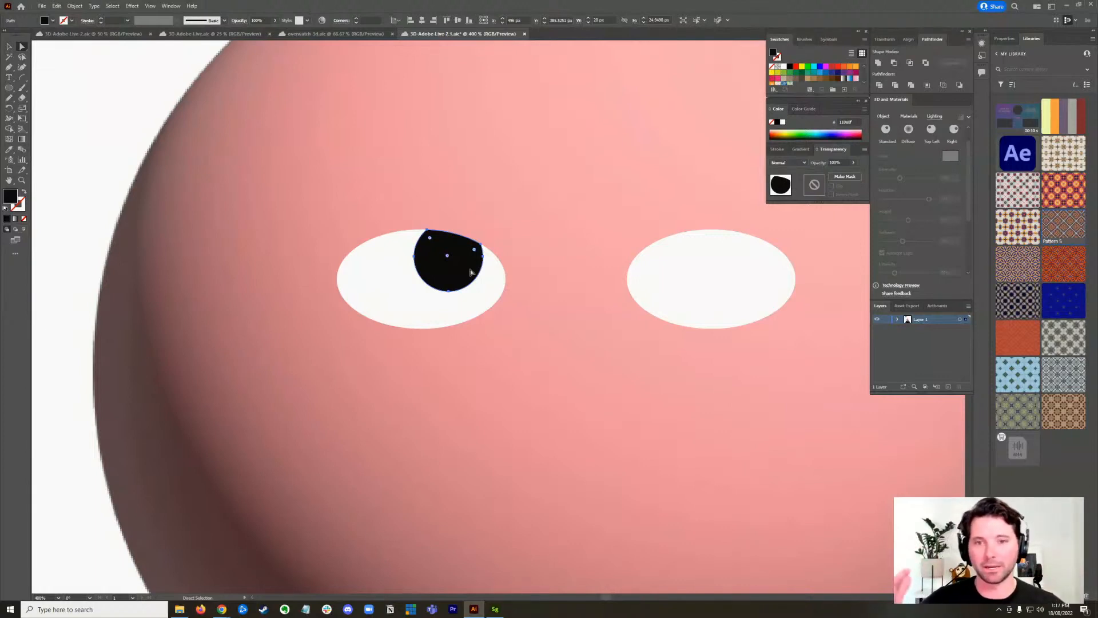
pyautogui.moveTo(466, 267)
pyautogui.mouseDown()
pyautogui.moveTo(440, 283)
pyautogui.moveTo(468, 253)
pyautogui.moveTo(479, 264)
pyautogui.moveTo(458, 269)
pyautogui.moveTo(462, 259)
pyautogui.moveTo(415, 282)
pyautogui.moveTo(470, 258)
pyautogui.moveTo(464, 268)
pyautogui.mouseUp()
pyautogui.hotkey('ctrl', 'z')
pyautogui.click(458, 263)
pyautogui.click(439, 283)
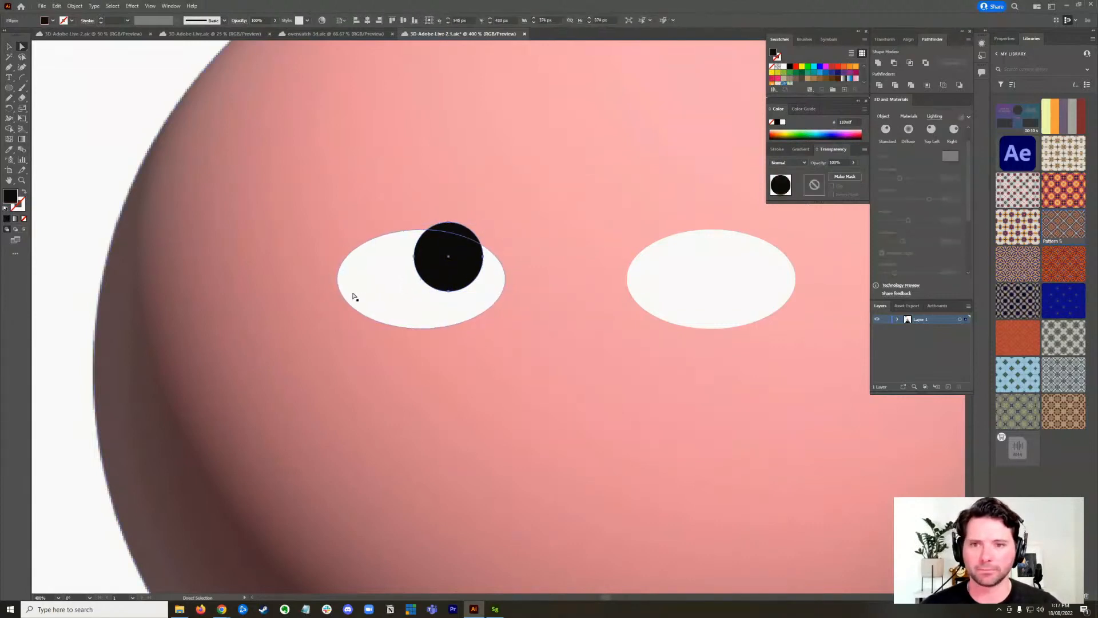
# - Delete the black pupil and turn on Draw Inside for the left white eye
pyautogui.click(10, 47)
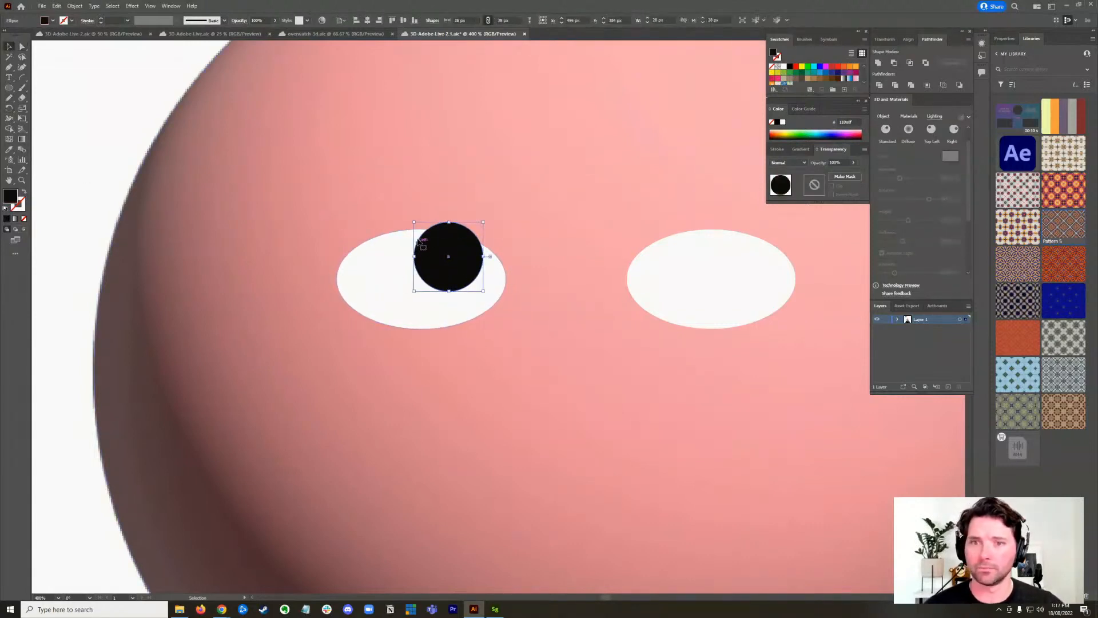
pyautogui.press('Delete')
pyautogui.click(442, 272)
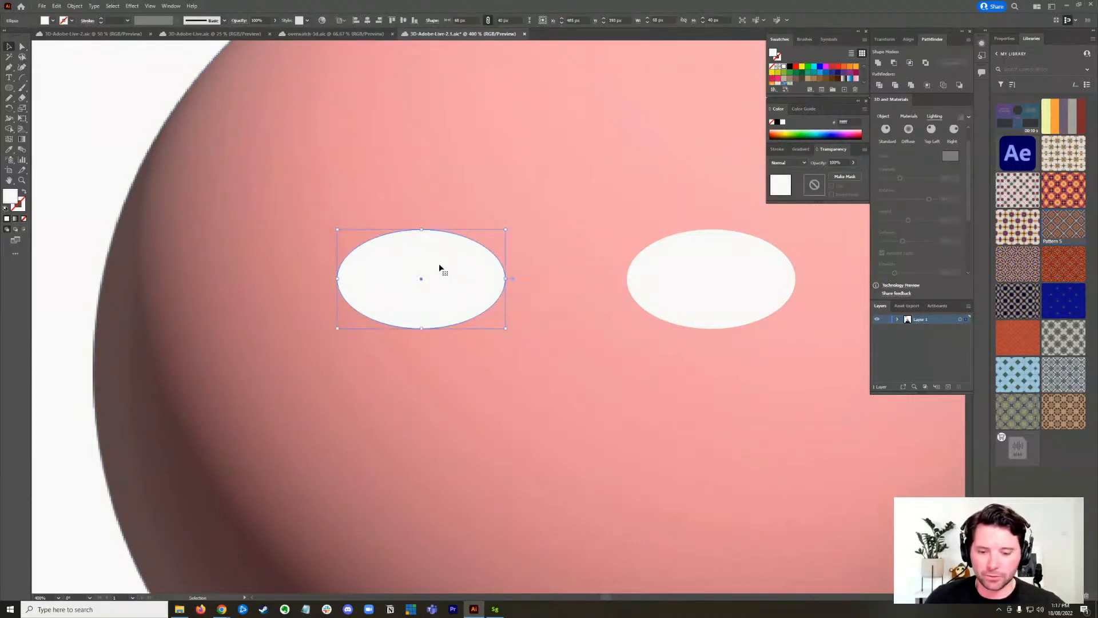
pyautogui.click(24, 233)
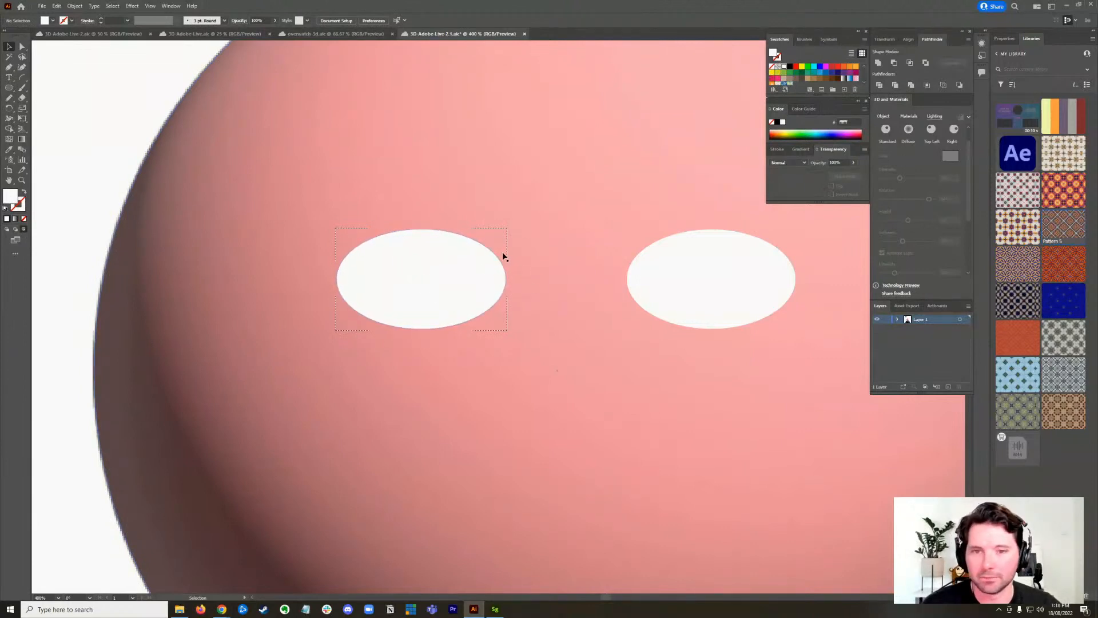
# - Draw an ellipse about 27 by 26 px inside the left white eye, overlapping its upper edge
pyautogui.scroll(2, 421, 283)
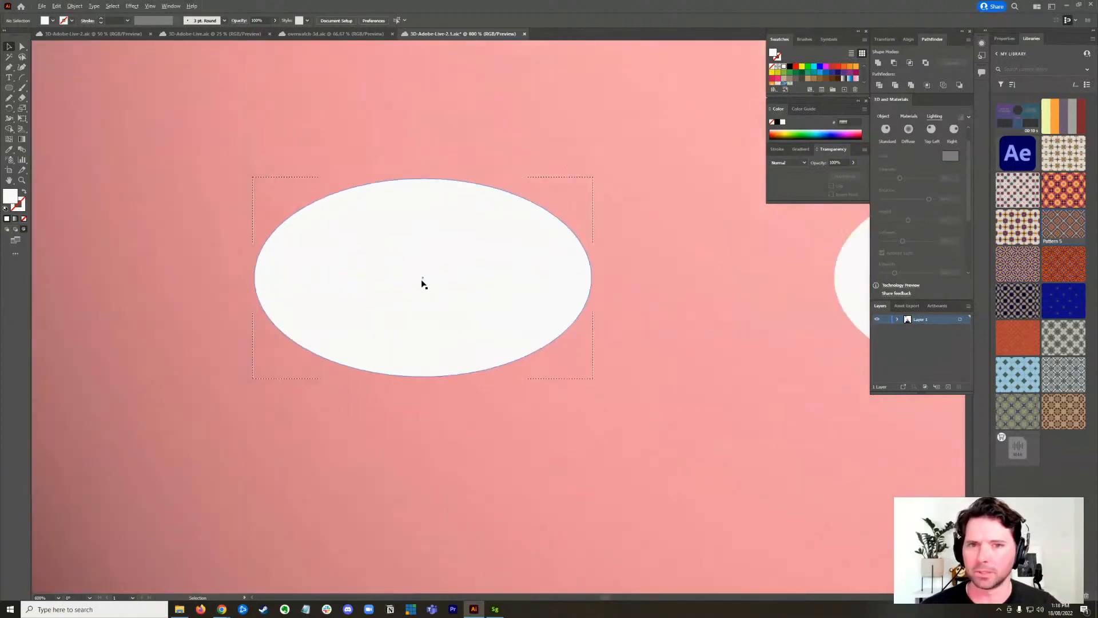
pyautogui.scroll(-1, 428, 282)
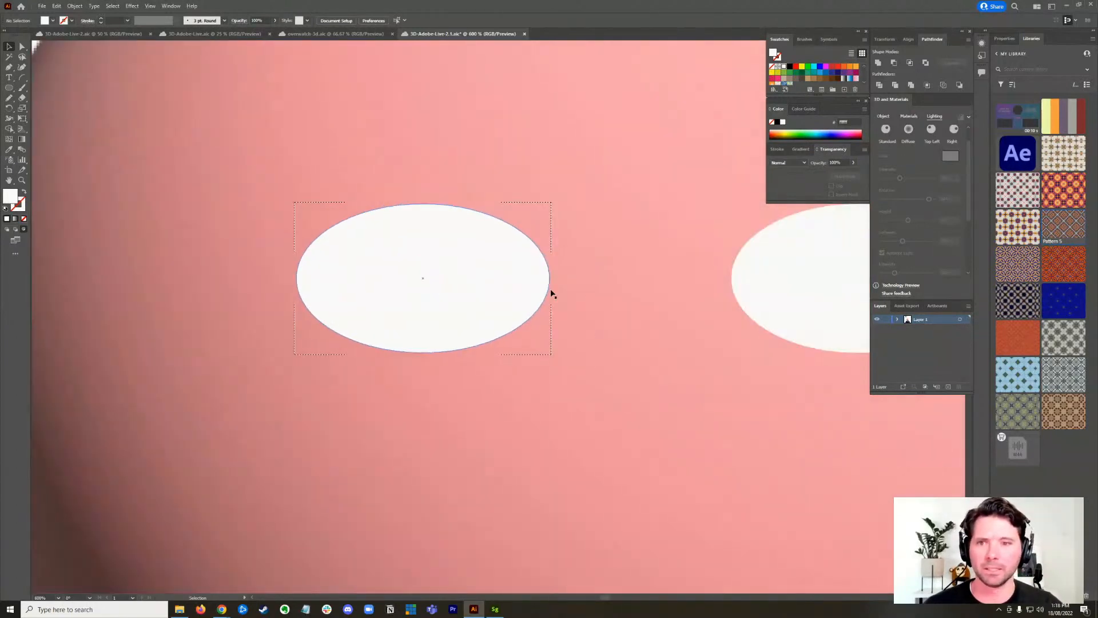
pyautogui.click(9, 88)
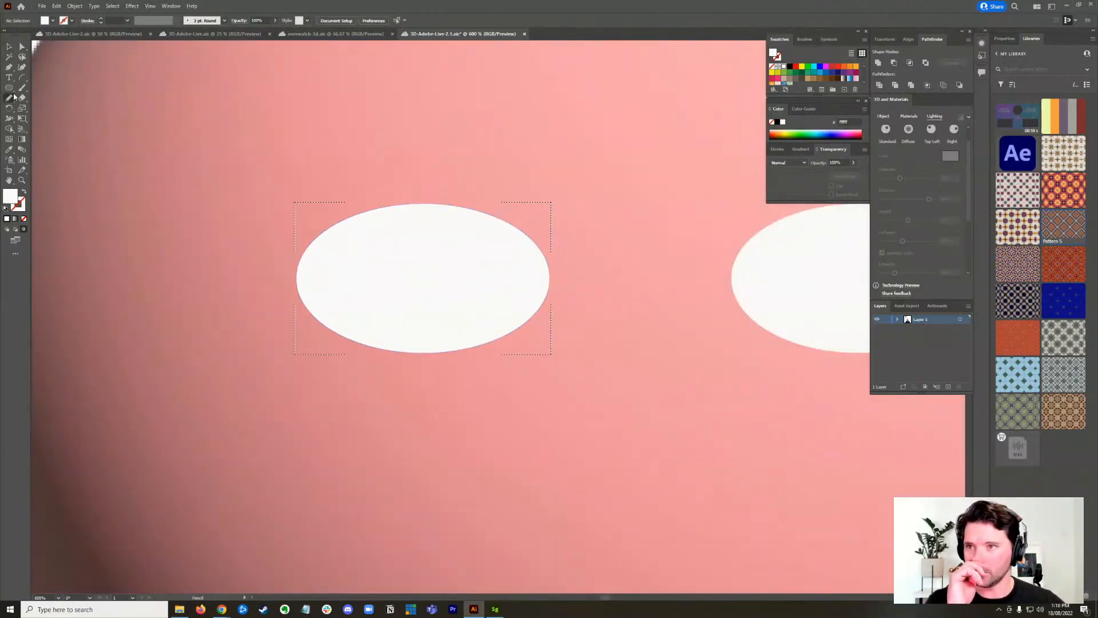
pyautogui.moveTo(412, 185); pyautogui.dragTo(512, 281)
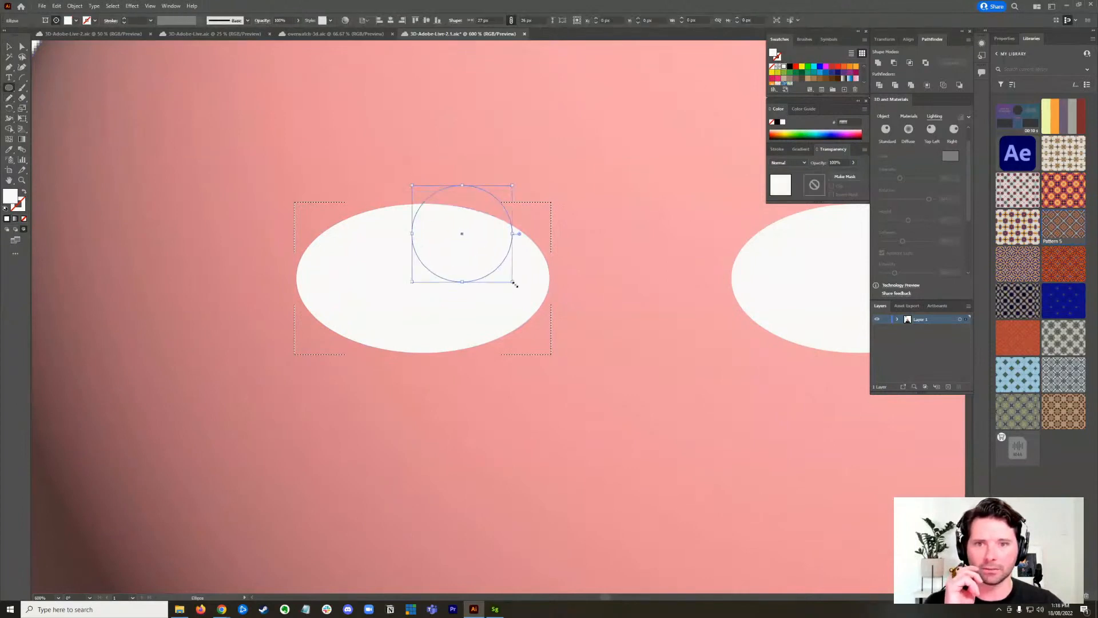
# - Give the new pupil ellipse a black fill and no stroke
pyautogui.click(6, 209)
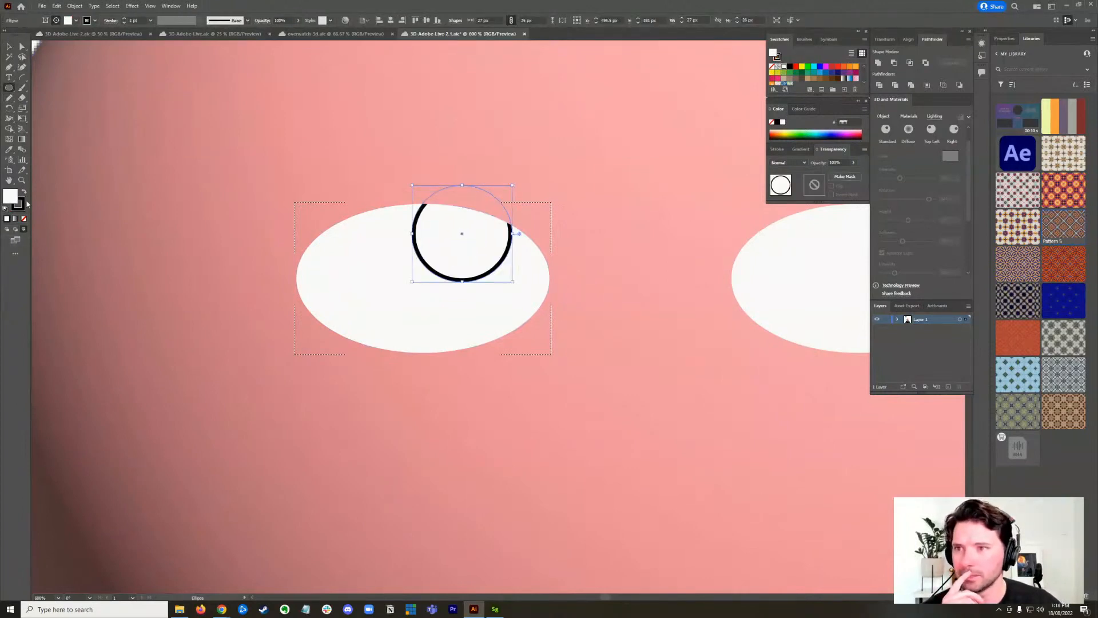
pyautogui.click(24, 192)
pyautogui.click(22, 206)
pyautogui.click(24, 219)
pyautogui.click(10, 194)
# - Move the clipped black pupil slightly lower in the left eye and return to normal drawing mode
pyautogui.click(9, 46)
pyautogui.moveTo(449, 244)
pyautogui.mouseDown()
pyautogui.moveTo(437, 271)
pyautogui.moveTo(428, 254)
pyautogui.moveTo(331, 260)
pyautogui.moveTo(478, 253)
pyautogui.moveTo(448, 252)
pyautogui.mouseUp()
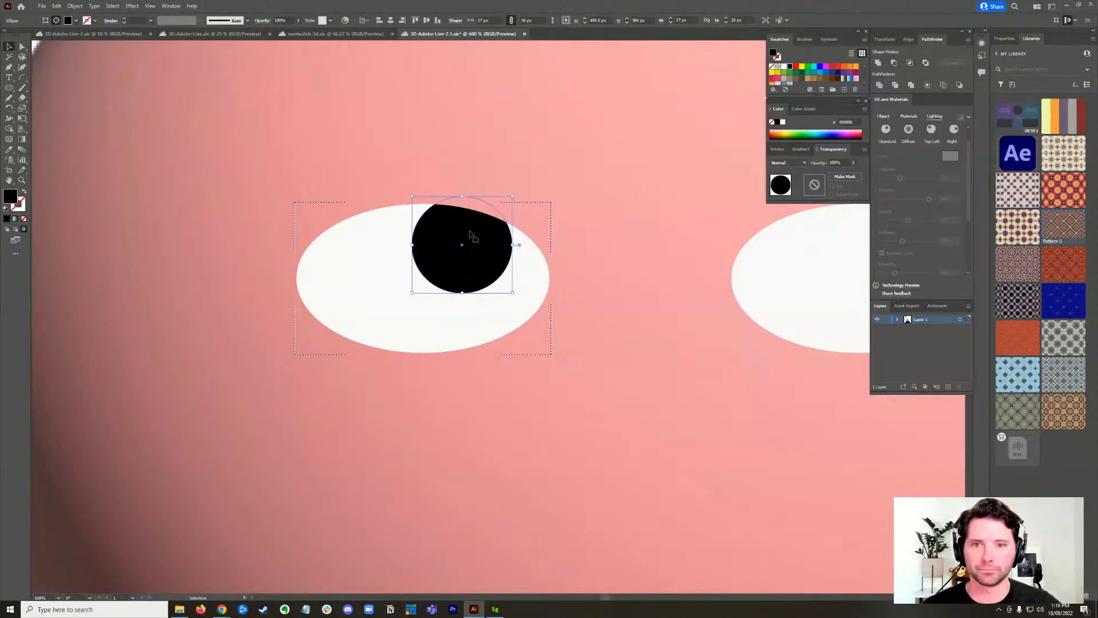
pyautogui.click(631, 347)
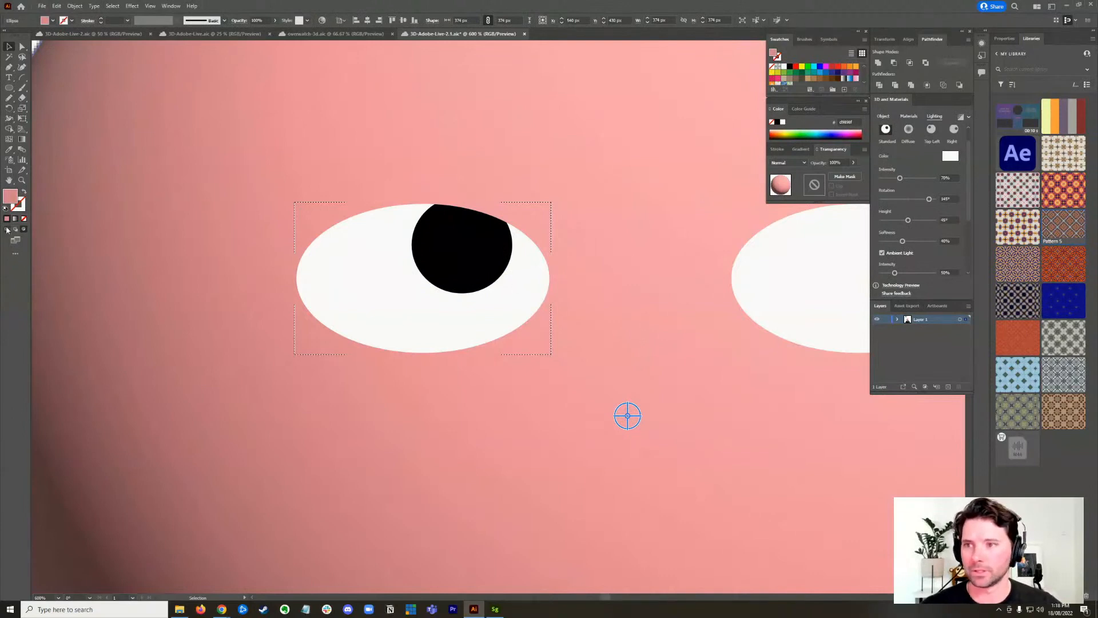
pyautogui.hotkey('ctrl', '-')
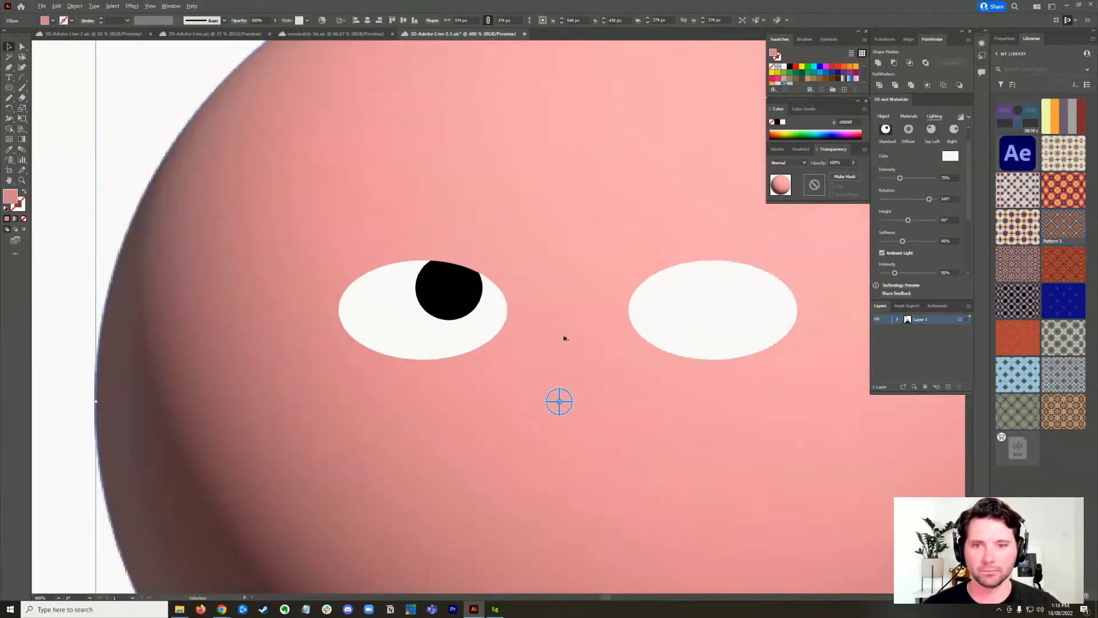
pyautogui.hotkey('ctrl', '-')
pyautogui.click(478, 314)
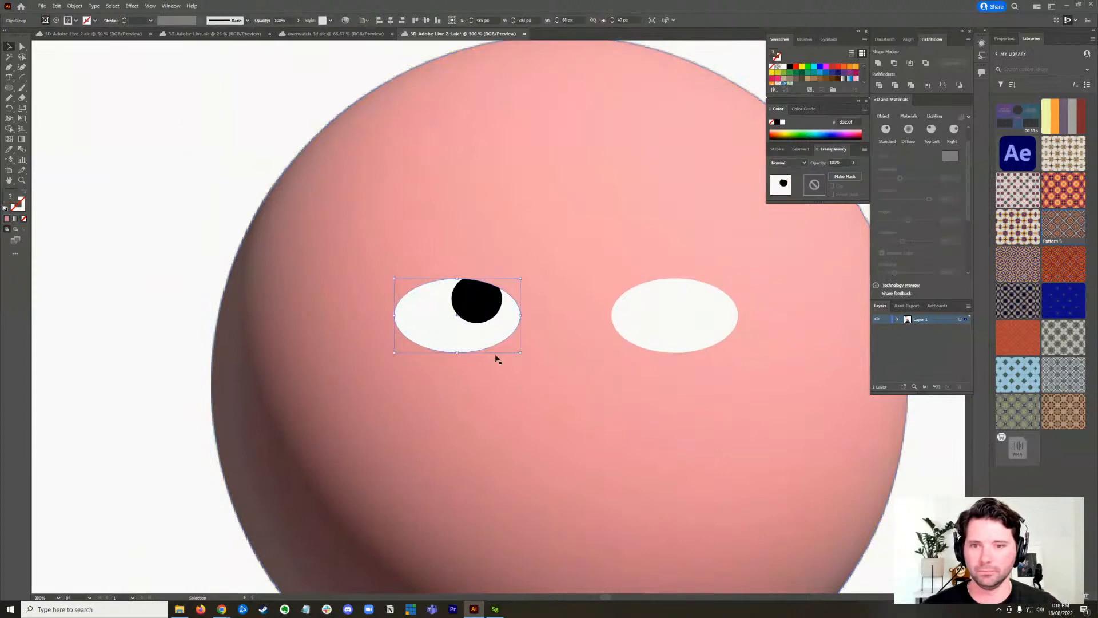
pyautogui.moveTo(476, 295); pyautogui.dragTo(471, 232)
pyautogui.hotkey('ctrl', 'z')
pyautogui.press('a')
pyautogui.press('v')
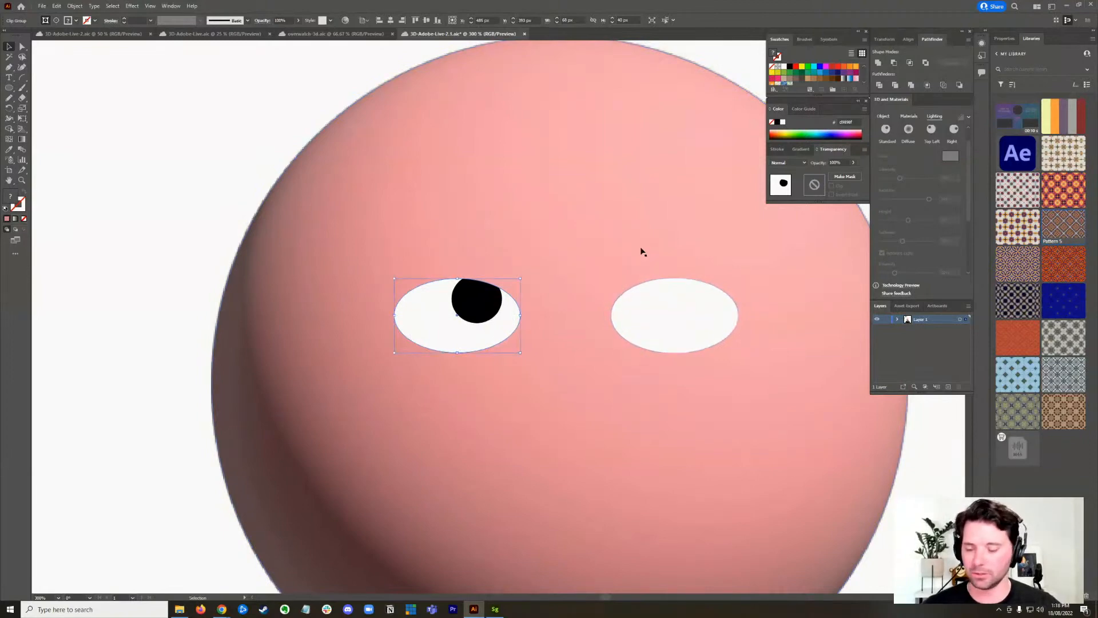
# - Place a copy of the clipped left eye over the right white eye and delete the plain white ellipse behind it
pyautogui.moveTo(476, 309); pyautogui.dragTo(693, 316)
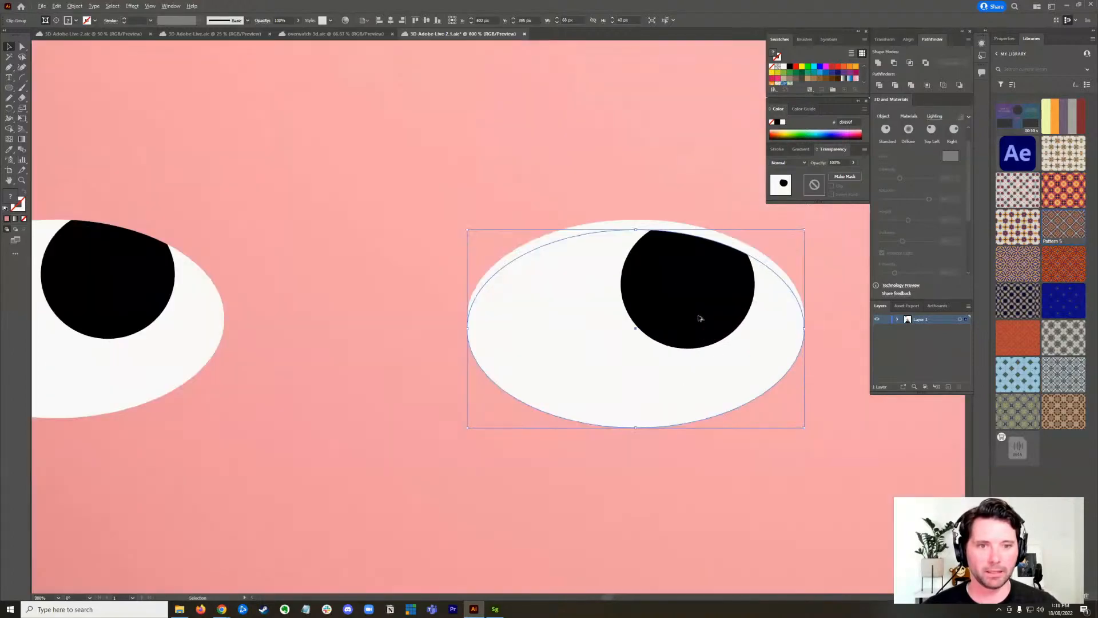
pyautogui.click(651, 227)
pyautogui.hotkey('ctrl', 'shift', 'a')
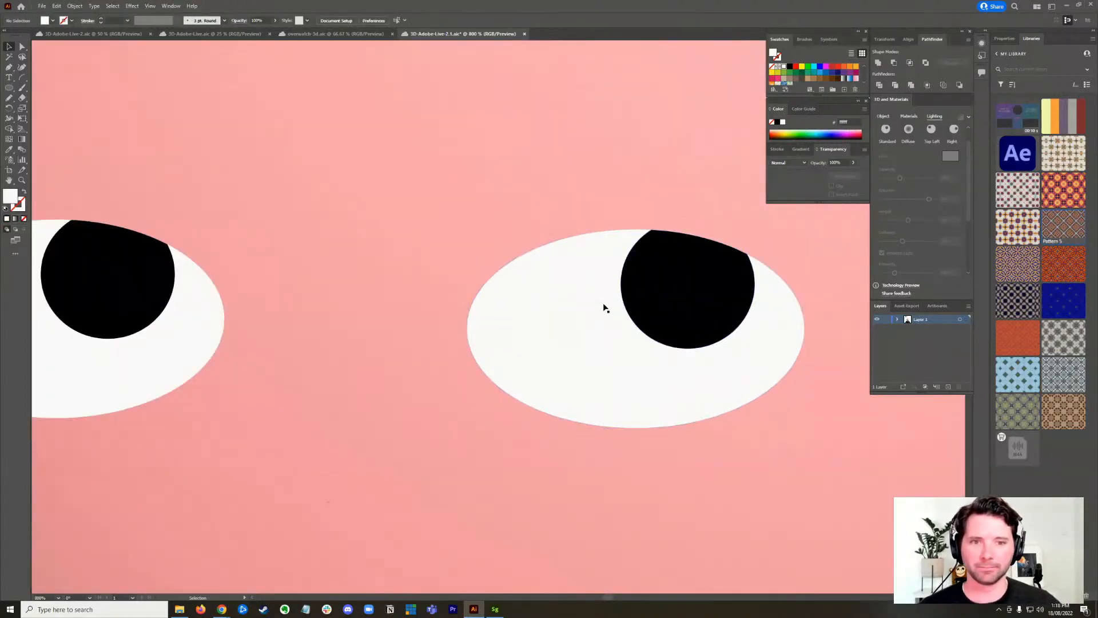
# - Isolate the left eye's clipping group and move its pupil down 2 px
pyautogui.scroll(-2, 610, 306)
pyautogui.scroll(-1, 610, 306)
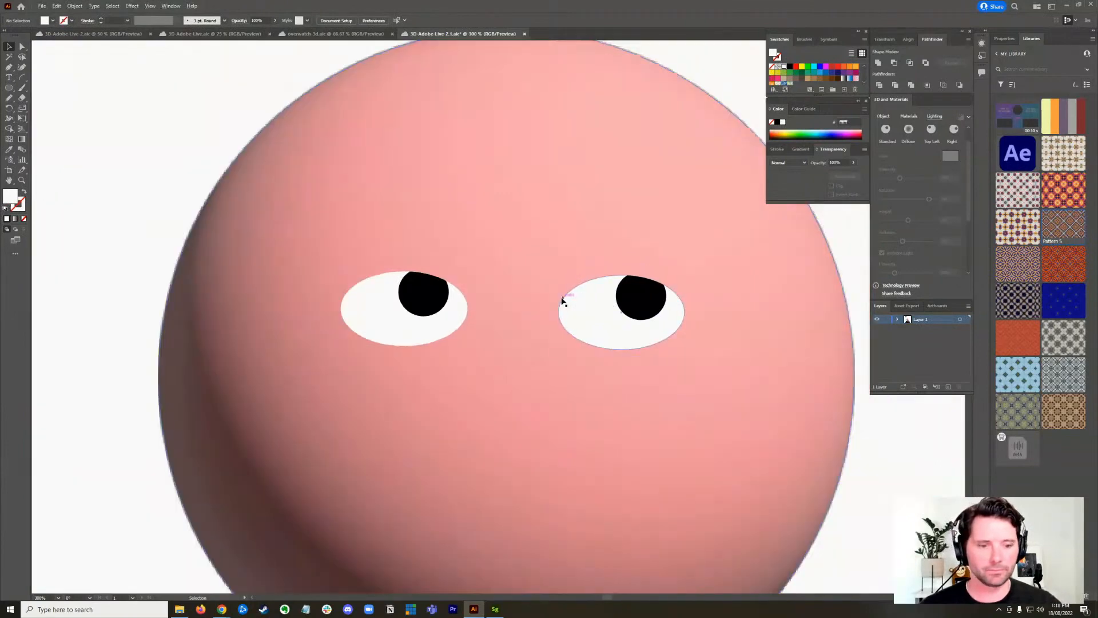
pyautogui.scroll(-2, 572, 283)
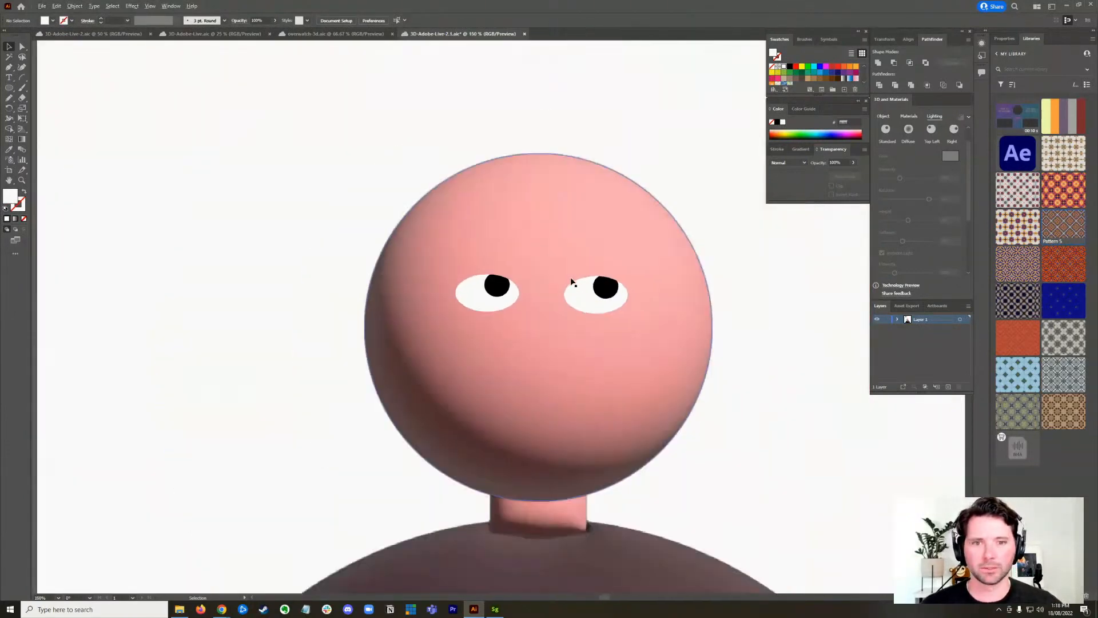
pyautogui.scroll(-3, 559, 335)
pyautogui.scroll(5, 559, 330)
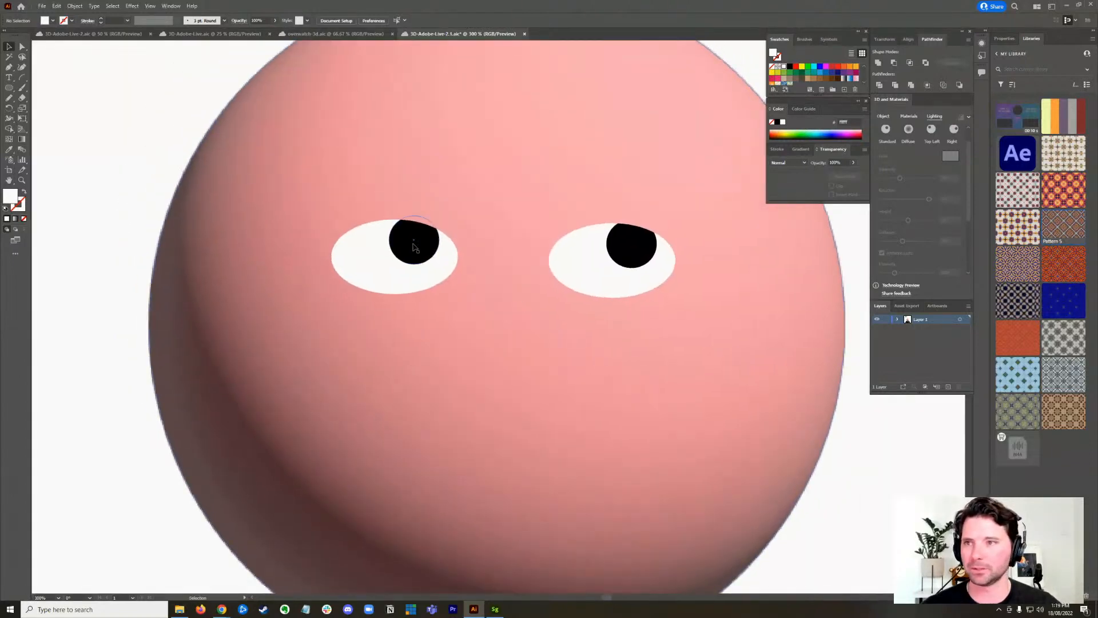
pyautogui.doubleClick(414, 246)
pyautogui.click(416, 247)
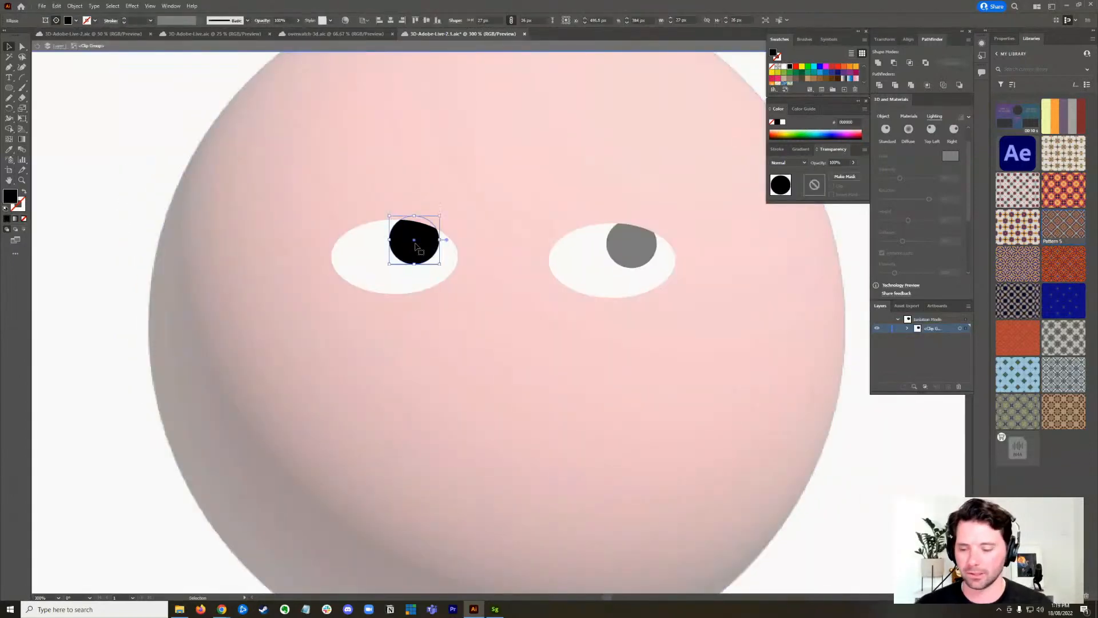
pyautogui.hotkey('shift', 'Down')
pyautogui.hotkey('shift', 'Up')
pyautogui.press('Down')
pyautogui.press('Down')
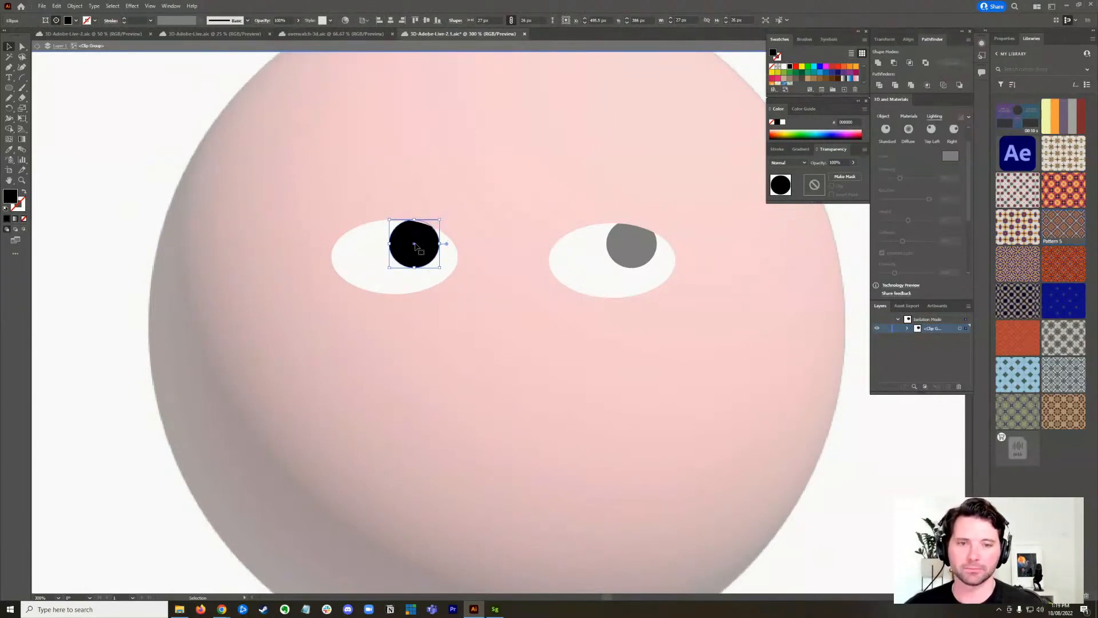
# - Move the right eye's pupil down slightly inside its clipping group and exit isolation mode
pyautogui.click(641, 242)
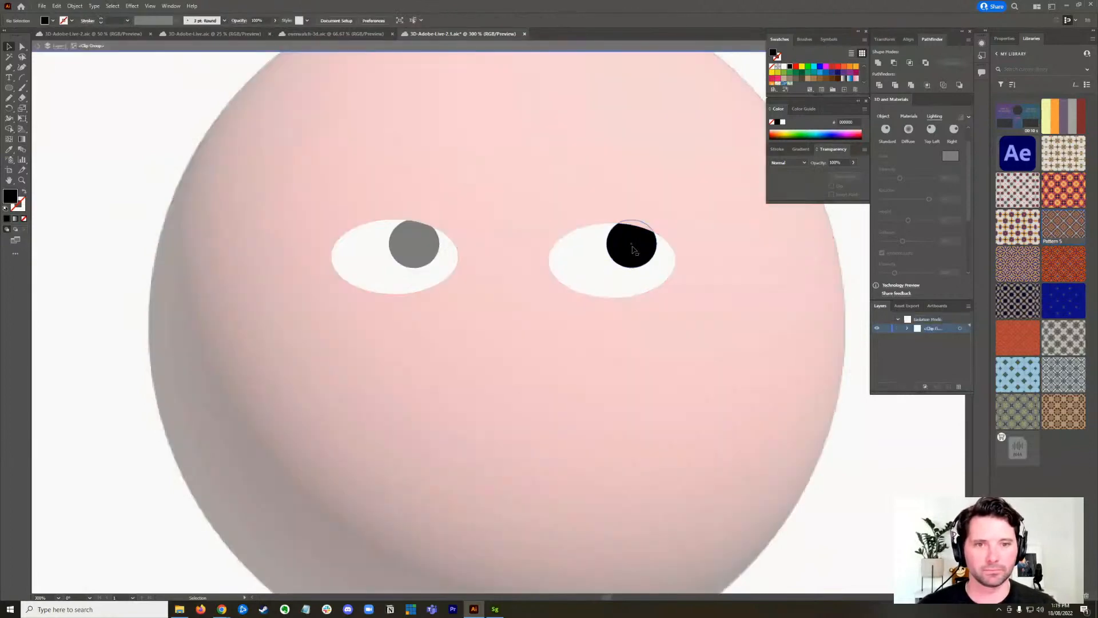
pyautogui.click(628, 245)
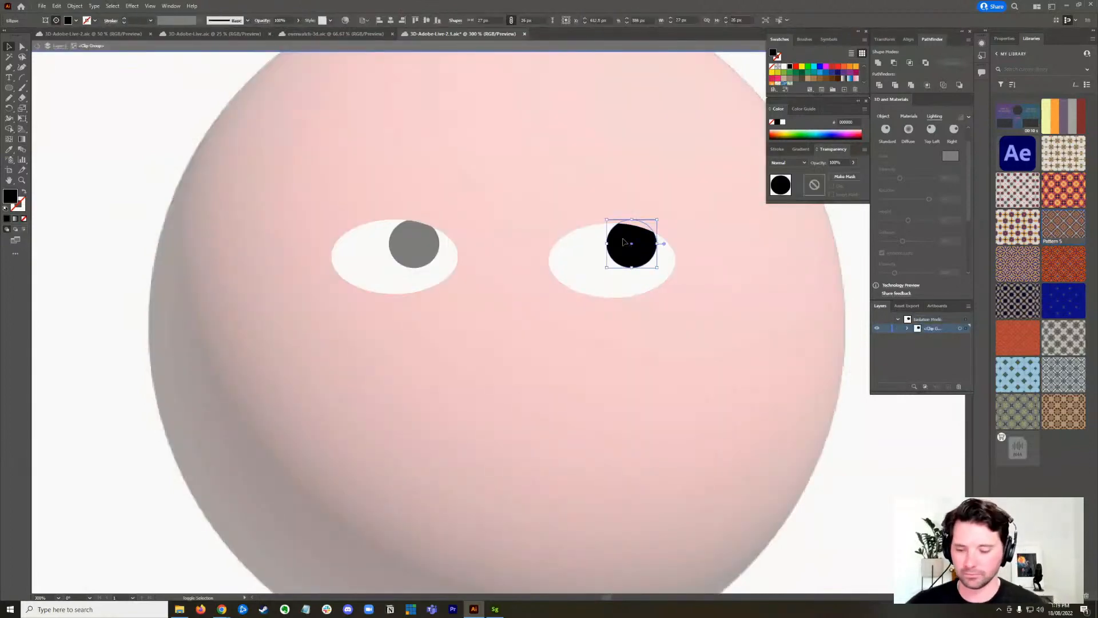
pyautogui.click(726, 342)
pyautogui.doubleClick(567, 369)
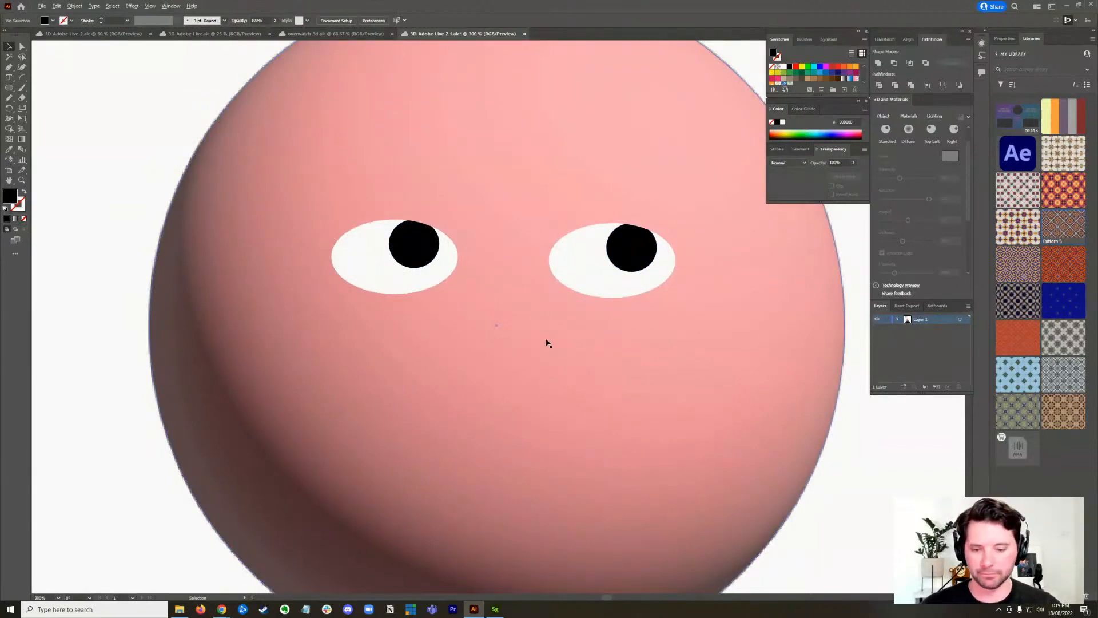
# - Examine the head with its two eyes against the whole upper body of the character
pyautogui.scroll(-1, 547, 343)
pyautogui.moveTo(543, 374); pyautogui.dragTo(547, 347)
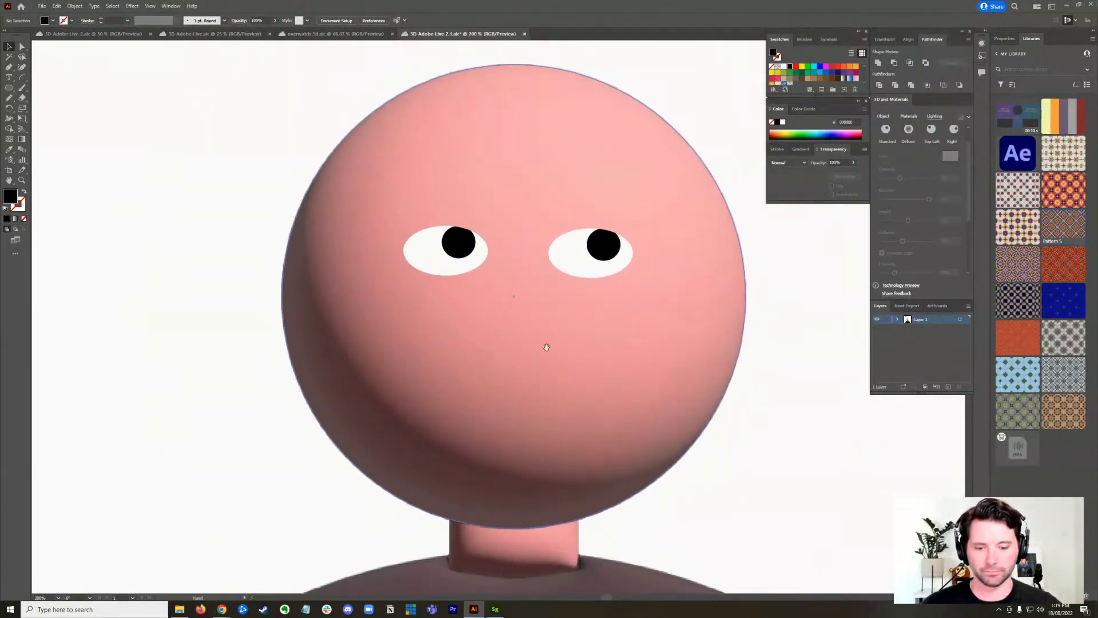
pyautogui.scroll(-2, 543, 347)
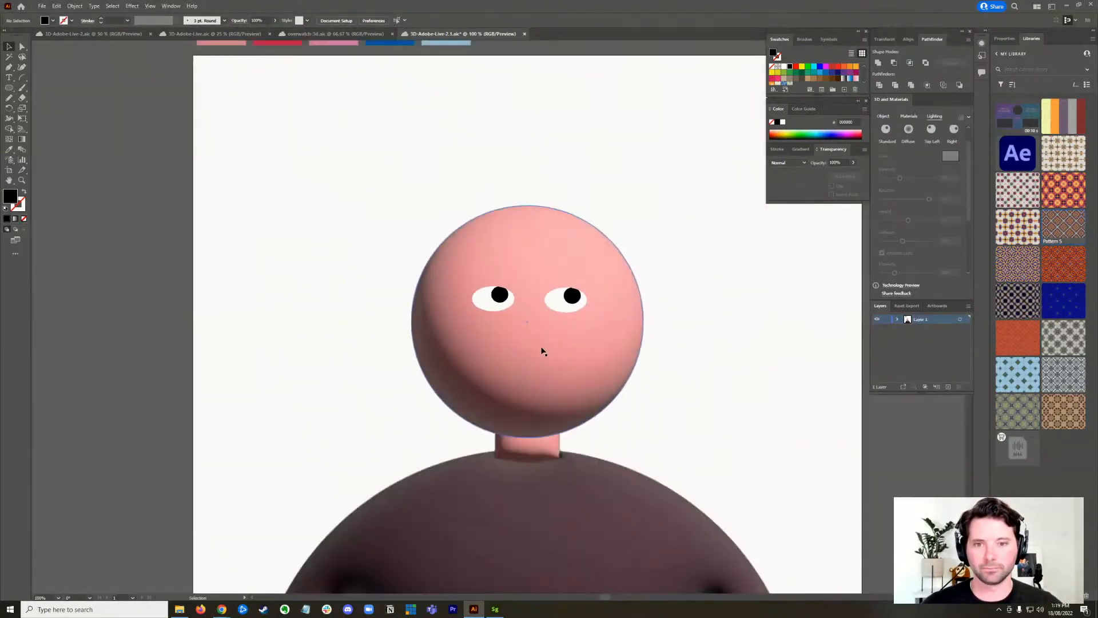
pyautogui.scroll(-2, 412, 361)
pyautogui.scroll(-1, 629, 338)
pyautogui.scroll(1, 623, 336)
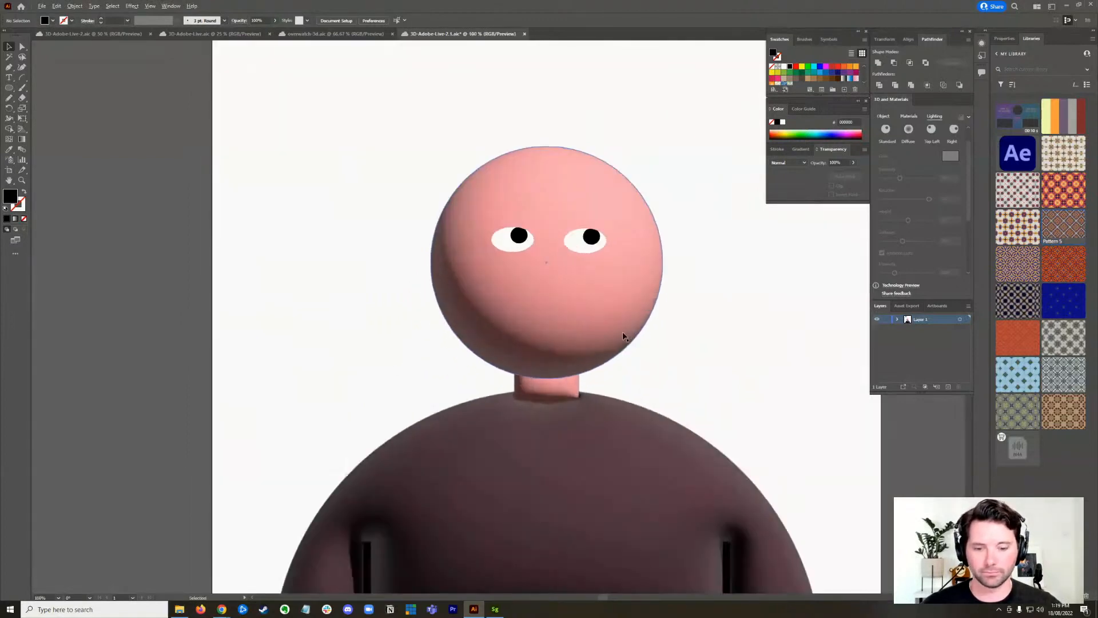
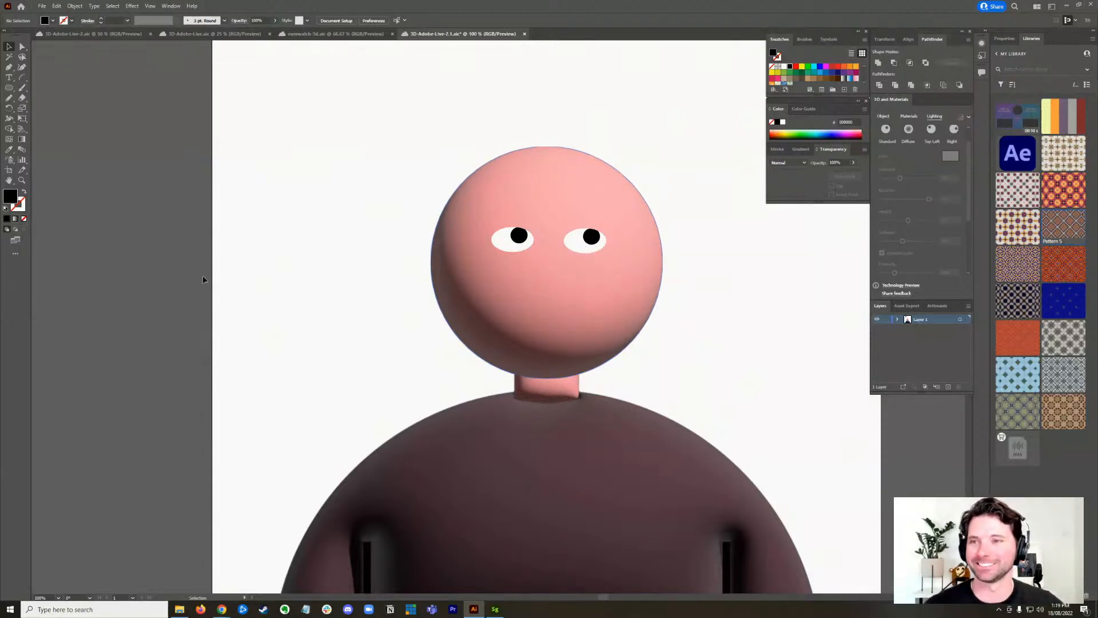
pyautogui.moveTo(595, 270); pyautogui.dragTo(564, 258)
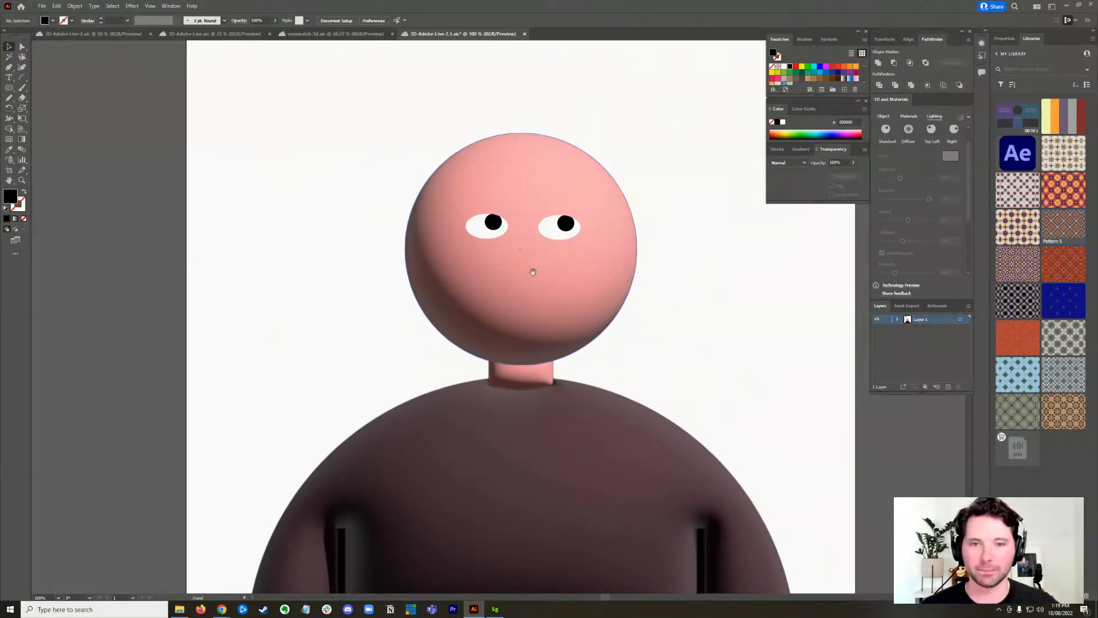
pyautogui.moveTo(534, 275); pyautogui.dragTo(552, 305)
pyautogui.scroll(1, 545, 307)
pyautogui.scroll(-1, 546, 306)
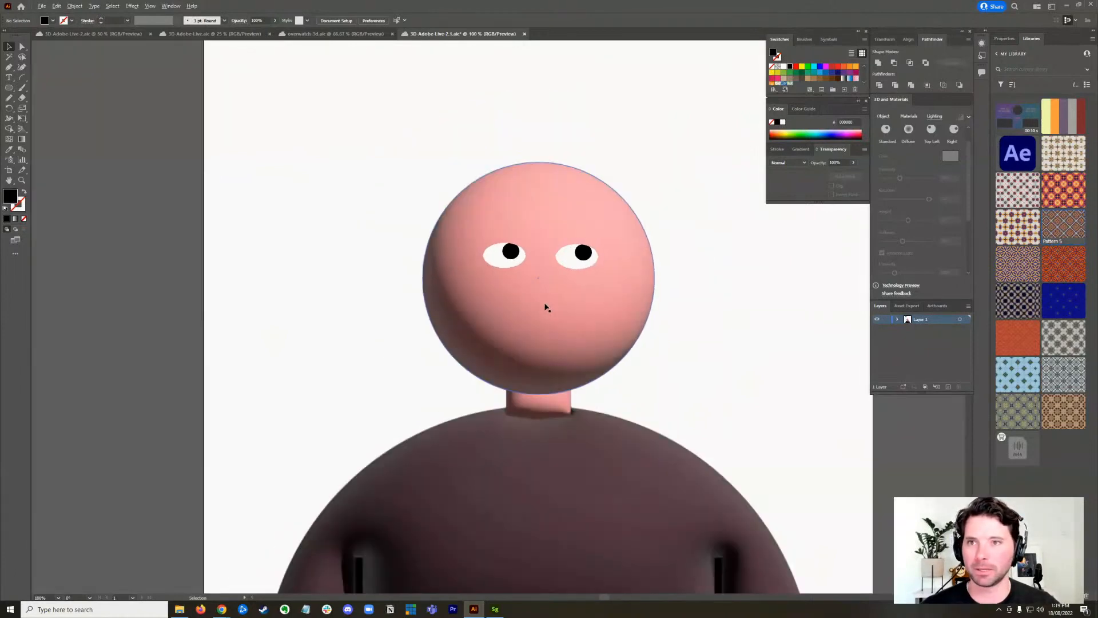
pyautogui.moveTo(580, 303); pyautogui.dragTo(545, 276)
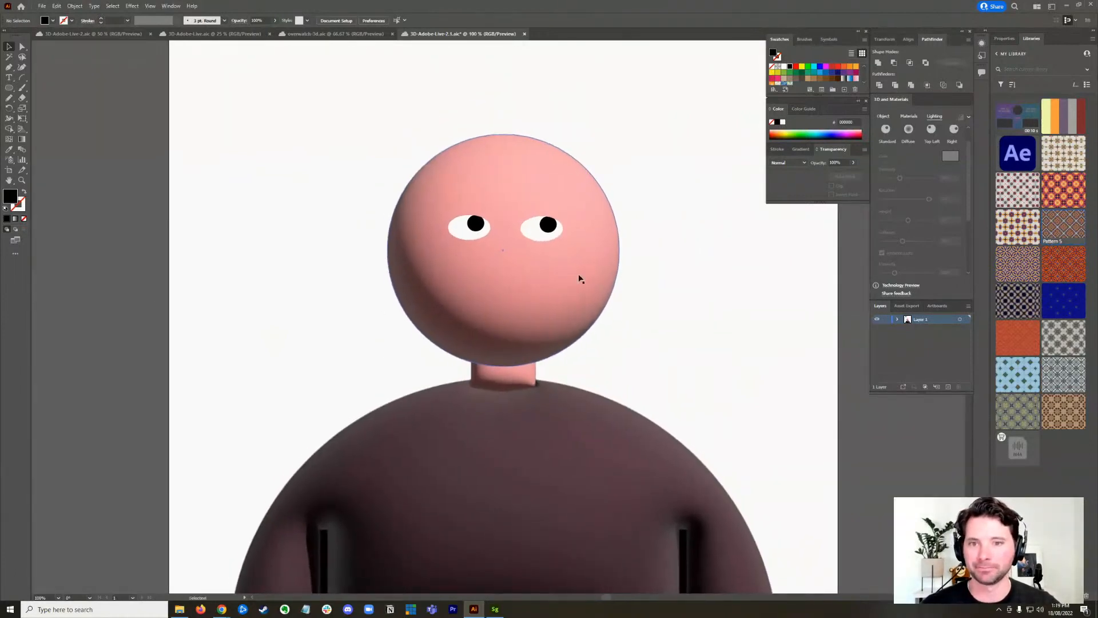
# - Draw a nose circle about 26 px wide between the eyes and fill it with the skin pink sampled from above the artboard
pyautogui.click(9, 87)
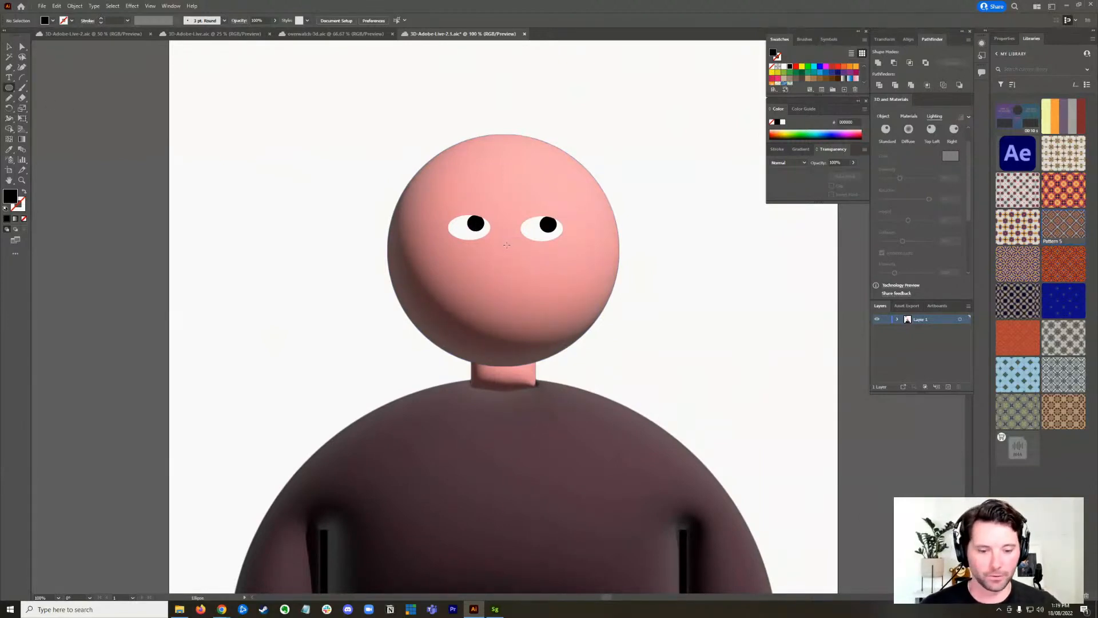
pyautogui.moveTo(506, 245); pyautogui.dragTo(514, 237)
pyautogui.click(9, 149)
pyautogui.moveTo(407, 159); pyautogui.dragTo(390, 285)
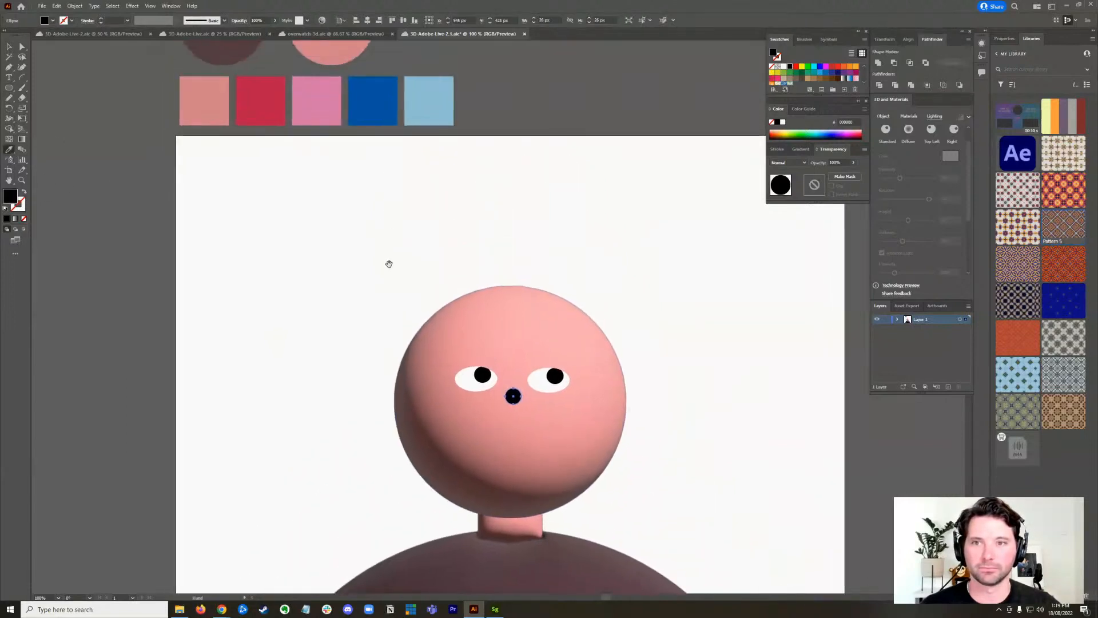
pyautogui.click(342, 63)
pyautogui.click(8, 49)
pyautogui.click(129, 257)
pyautogui.scroll(-3, 346, 321)
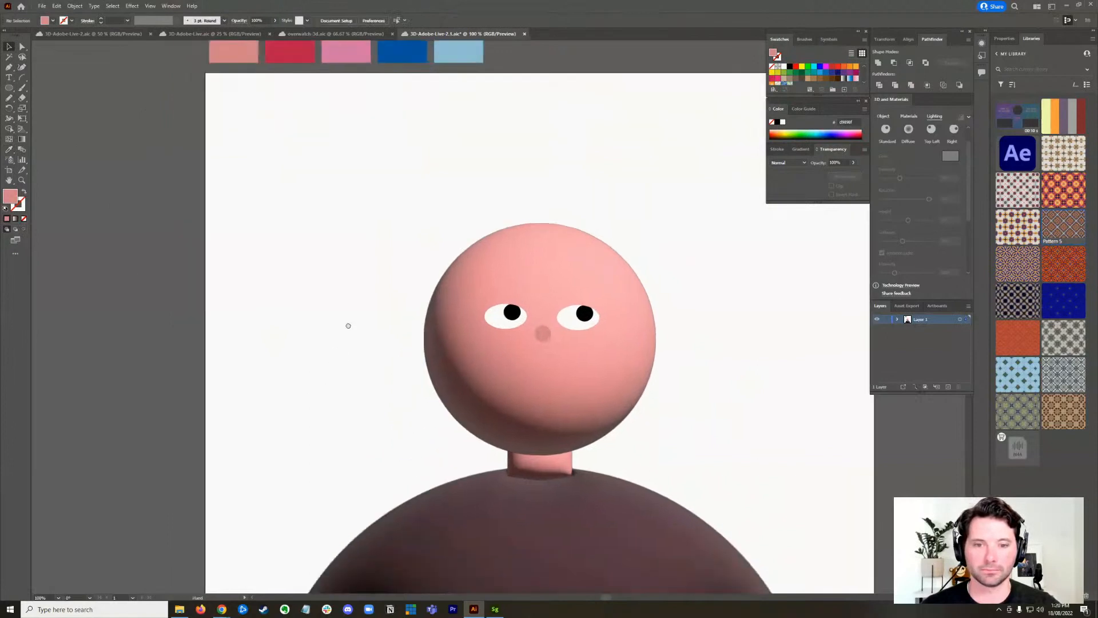
# - Apply the 3D Inflate effect to the nose circle and check it against the head
pyautogui.click(543, 320)
pyautogui.click(884, 117)
pyautogui.click(955, 133)
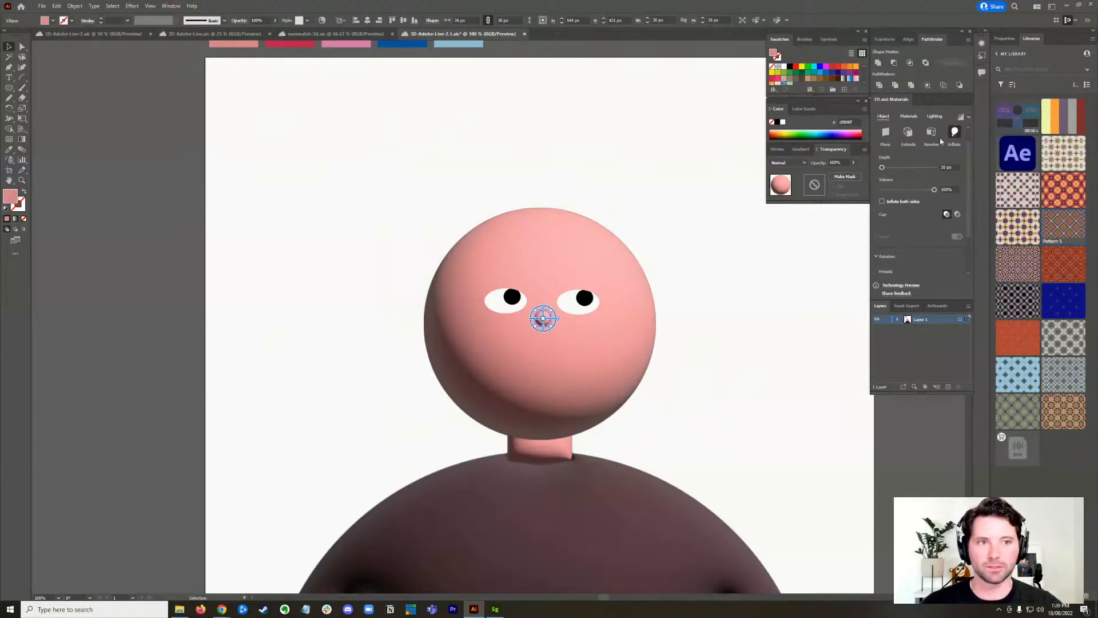
pyautogui.scroll(3, 577, 382)
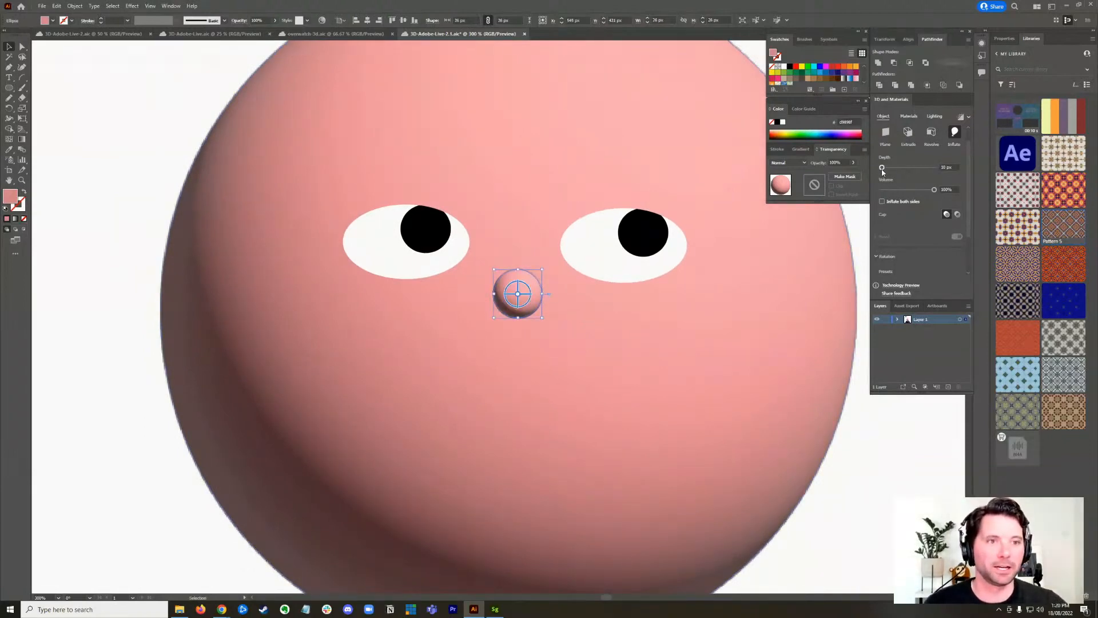
pyautogui.click(572, 375)
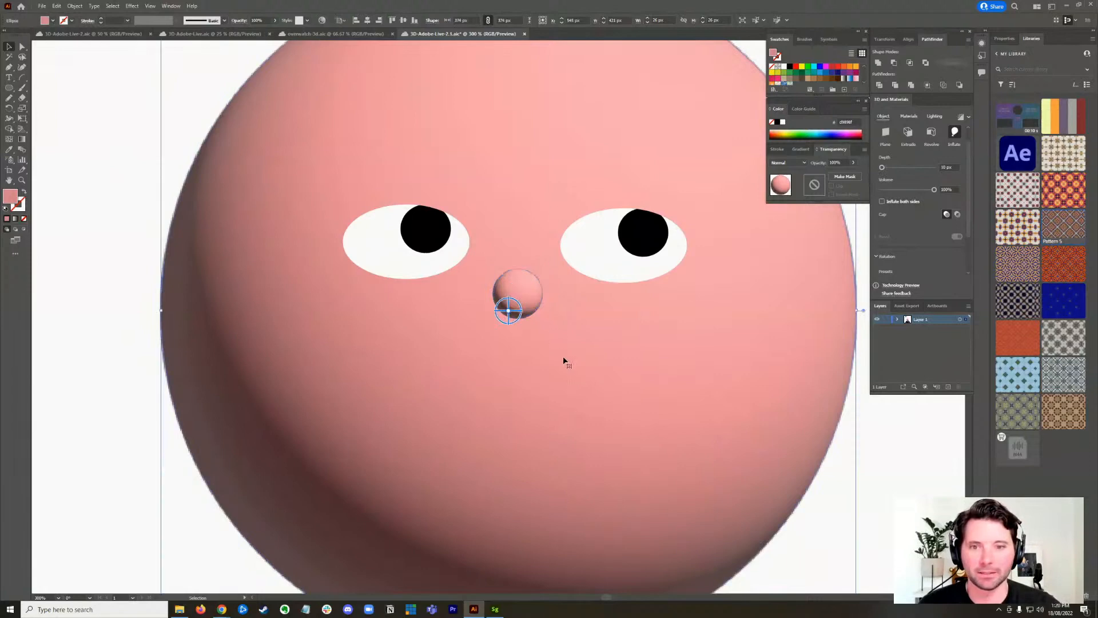
pyautogui.click(528, 286)
# - Try a greater inflate depth on the nose with a Y-axis rotation, and set that rotation back to 0°
pyautogui.moveTo(882, 167); pyautogui.dragTo(903, 168)
pyautogui.moveTo(968, 187); pyautogui.dragTo(912, 257)
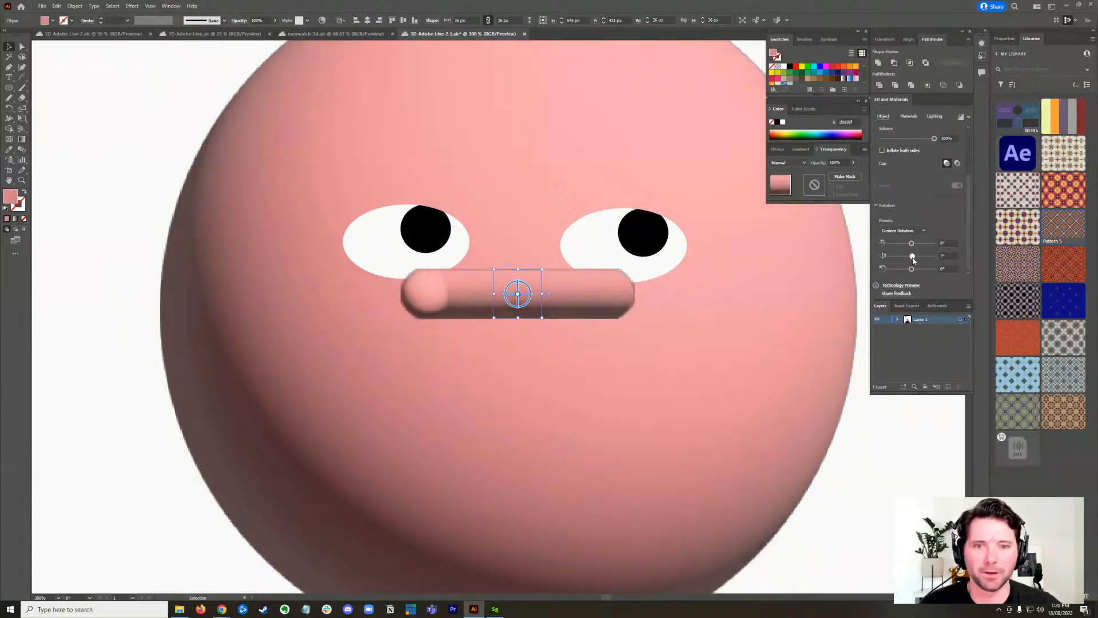
pyautogui.click(948, 255)
pyautogui.write('0')
pyautogui.press('Return')
# - Set the nose's inflate depth to 0 px and lower its volume to about 61%
pyautogui.moveTo(968, 247); pyautogui.dragTo(968, 228)
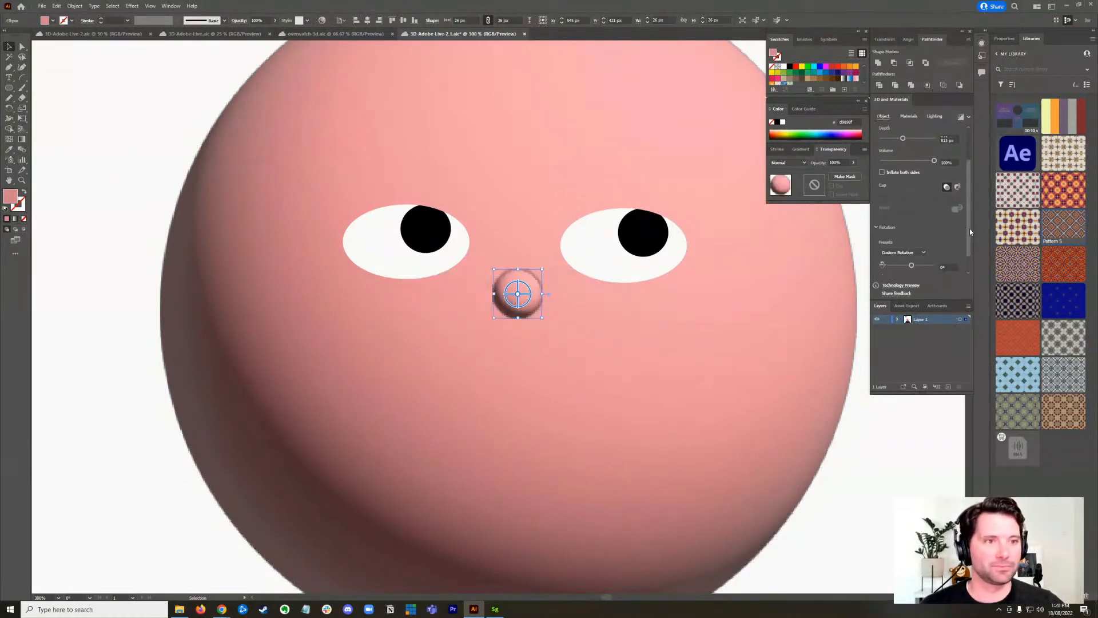
pyautogui.moveTo(902, 186); pyautogui.dragTo(863, 179)
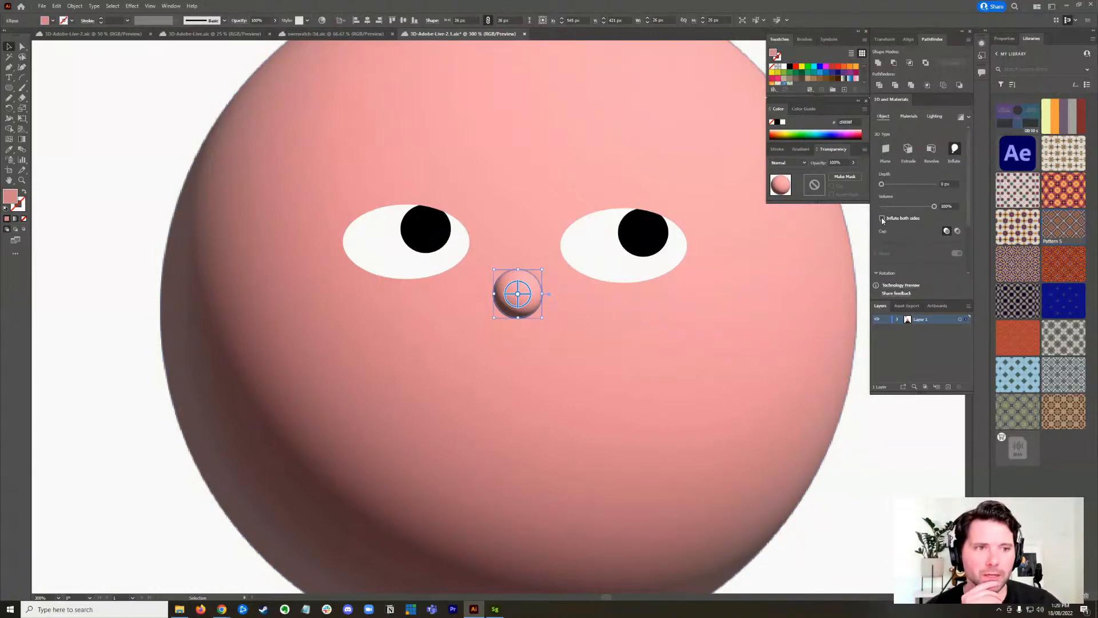
pyautogui.scroll(-1, 969, 216)
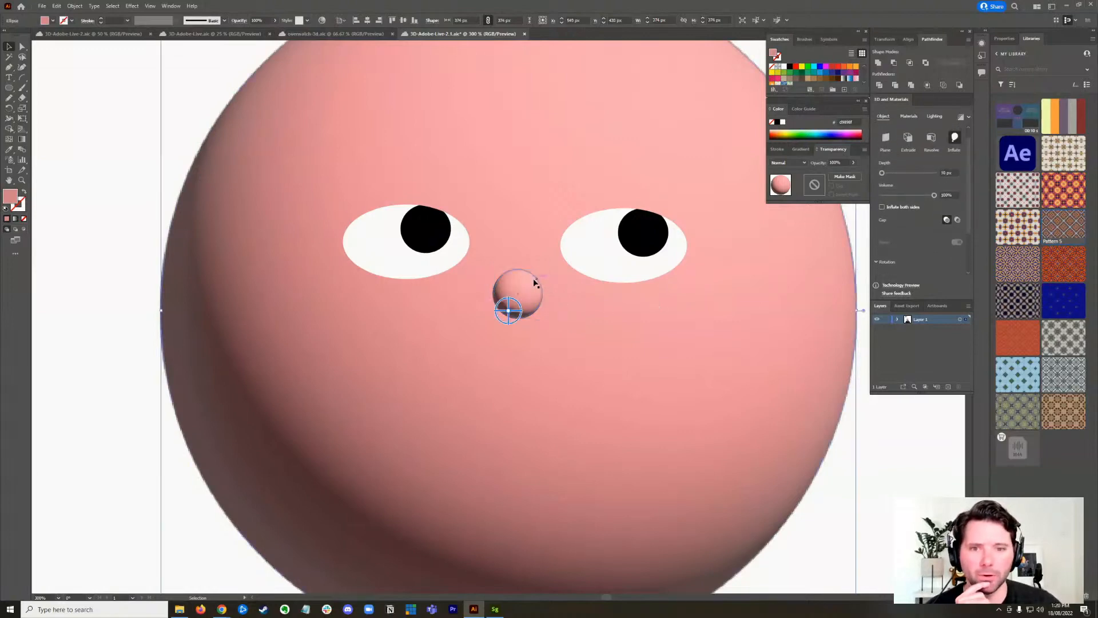
pyautogui.moveTo(934, 195); pyautogui.dragTo(913, 198)
pyautogui.click(599, 336)
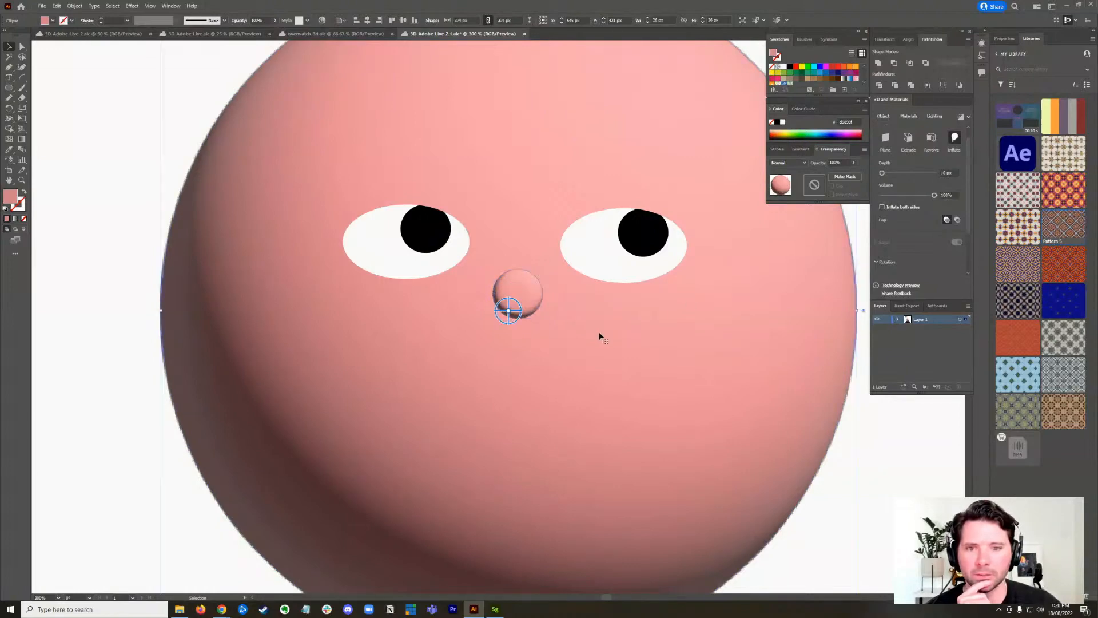
pyautogui.click(531, 282)
pyautogui.scroll(-2, 965, 180)
pyautogui.scroll(2, 966, 180)
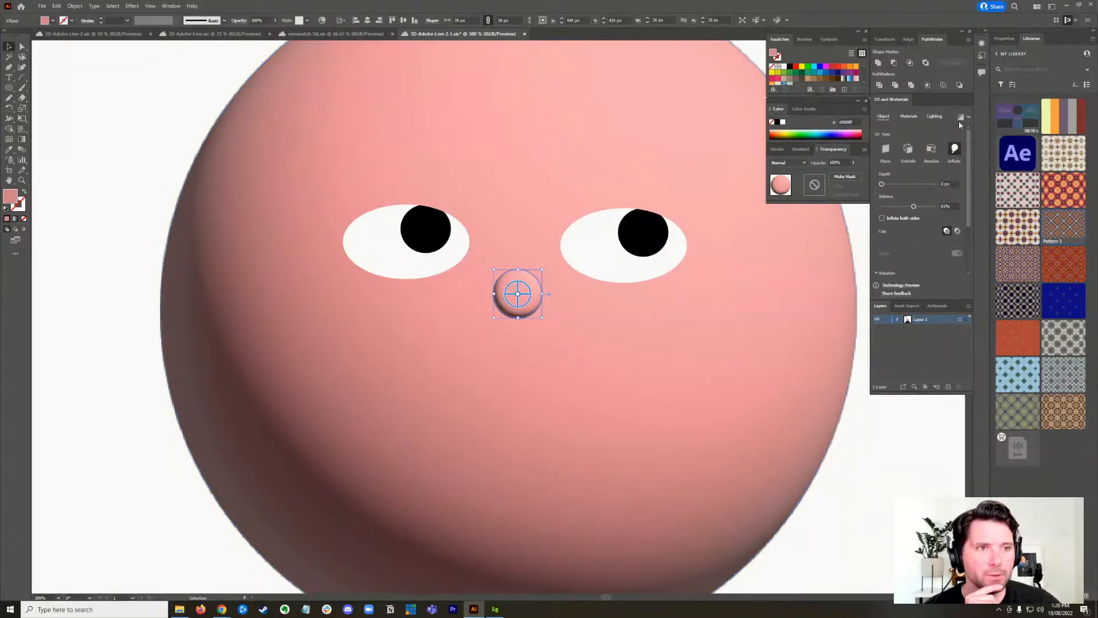
# - Turn on a 3D shadow positioned behind the object for the nose
pyautogui.click(935, 117)
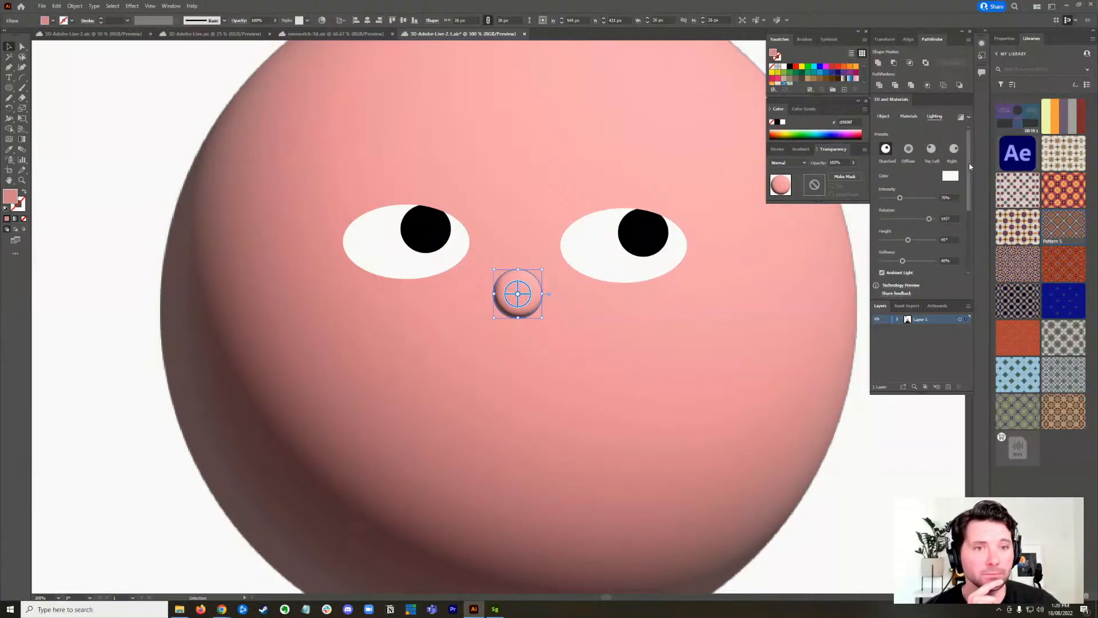
pyautogui.scroll(-1, 971, 178)
pyautogui.moveTo(970, 178); pyautogui.dragTo(966, 235)
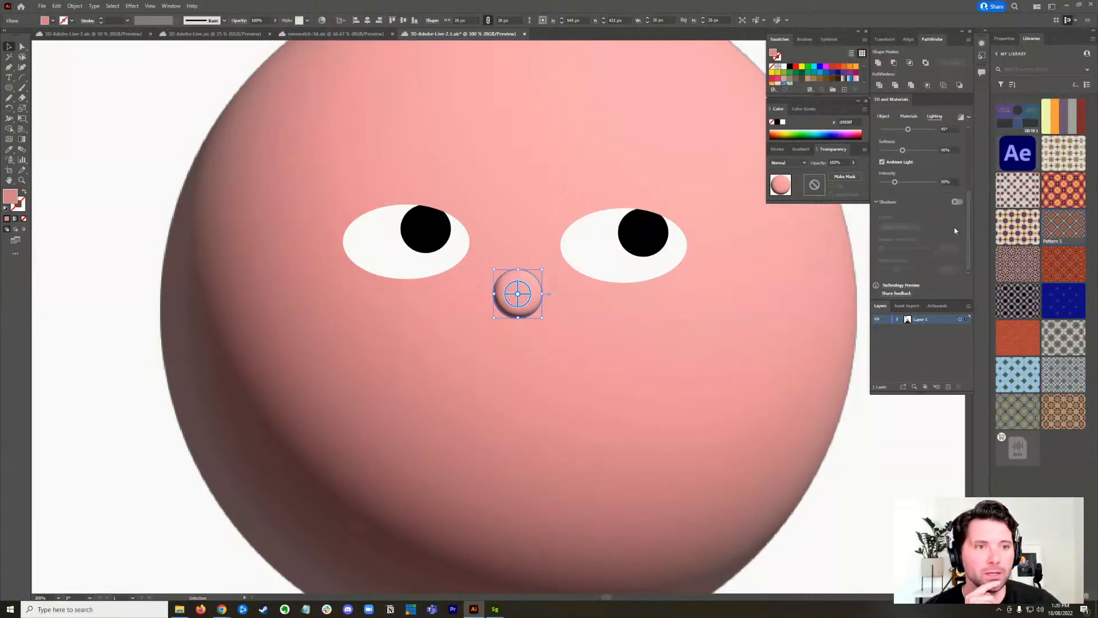
pyautogui.click(957, 202)
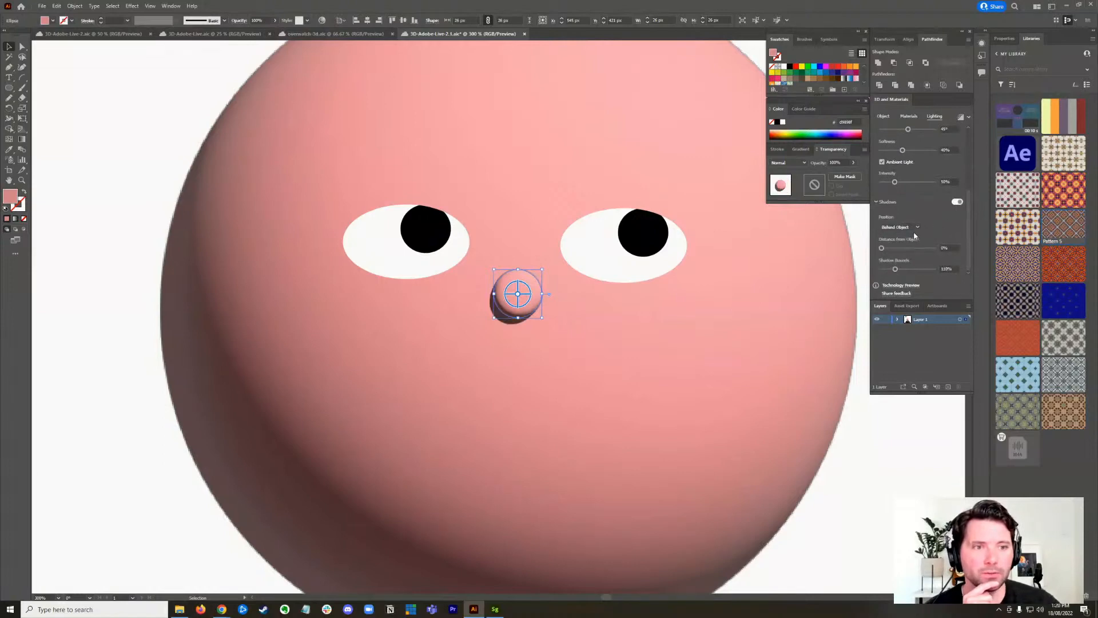
pyautogui.click(562, 322)
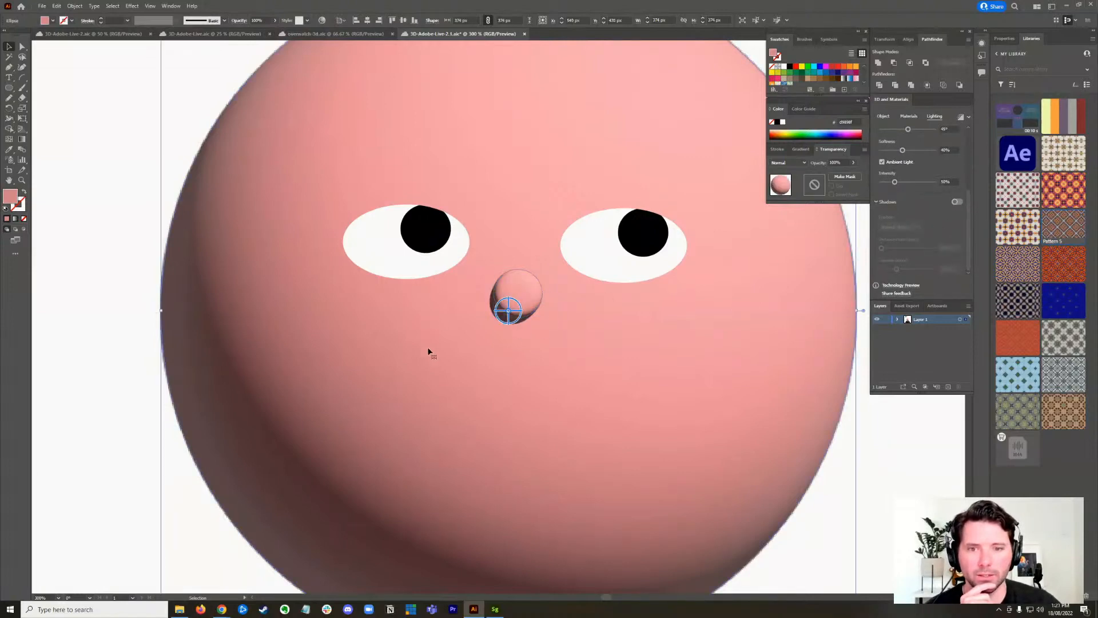
pyautogui.click(523, 280)
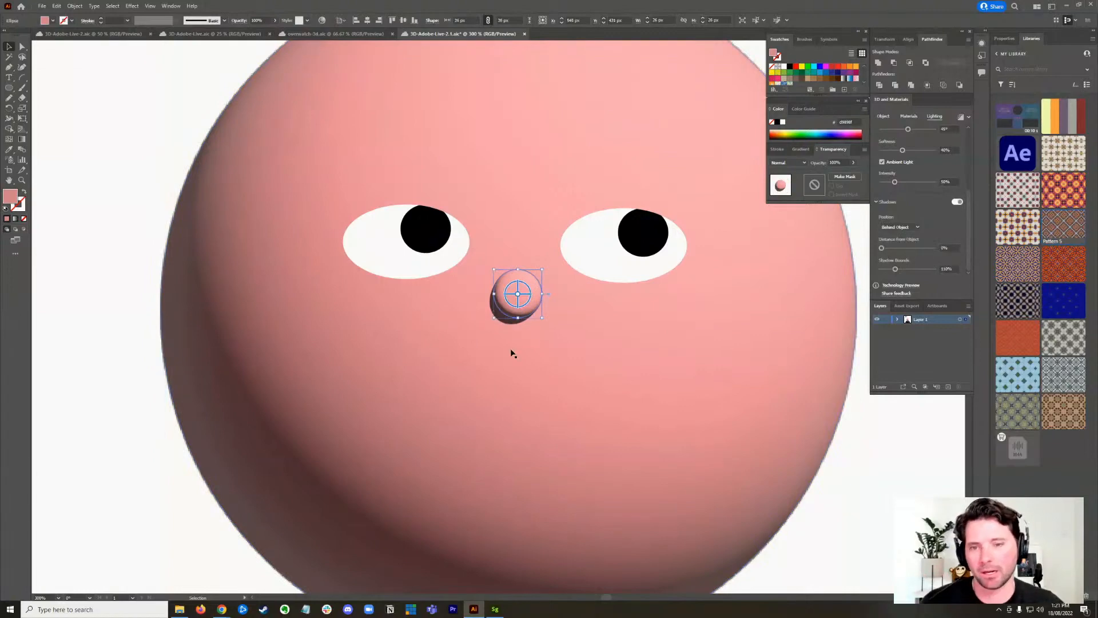
pyautogui.click(645, 358)
# - Check the shadowed nose up close and within the whole face, and save the document
pyautogui.scroll(-2, 591, 360)
pyautogui.click(287, 353)
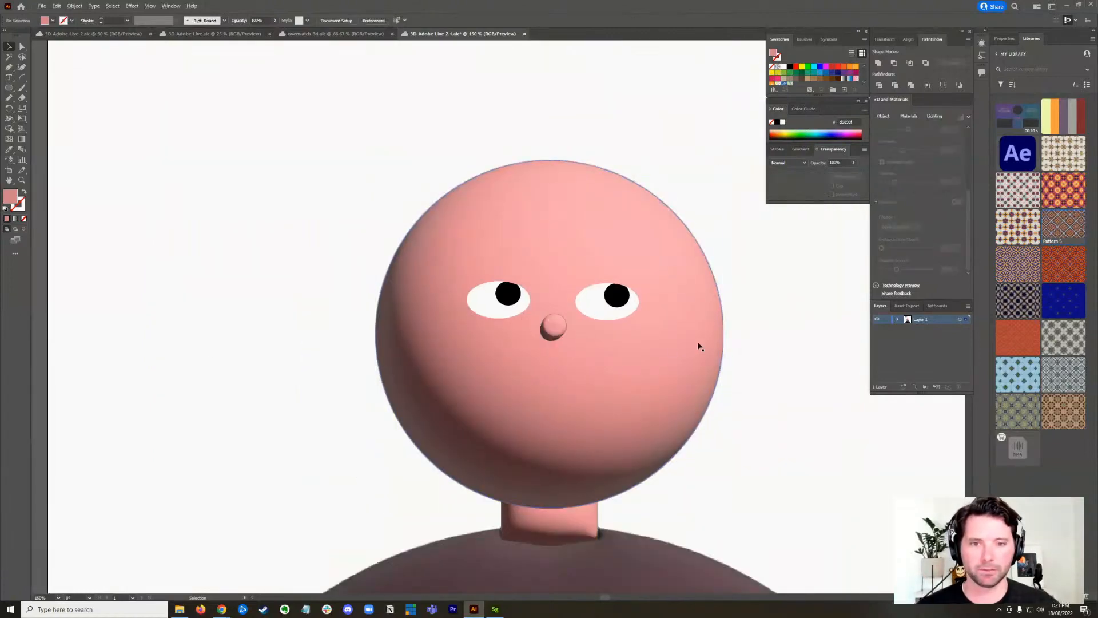
pyautogui.scroll(2, 574, 361)
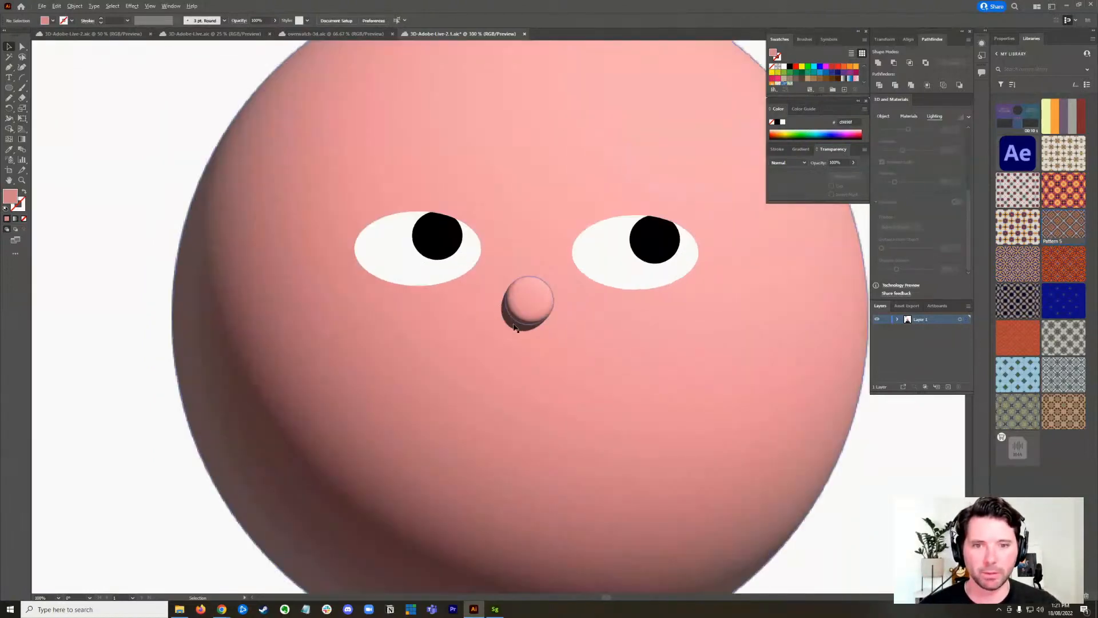
pyautogui.scroll(-2, 595, 354)
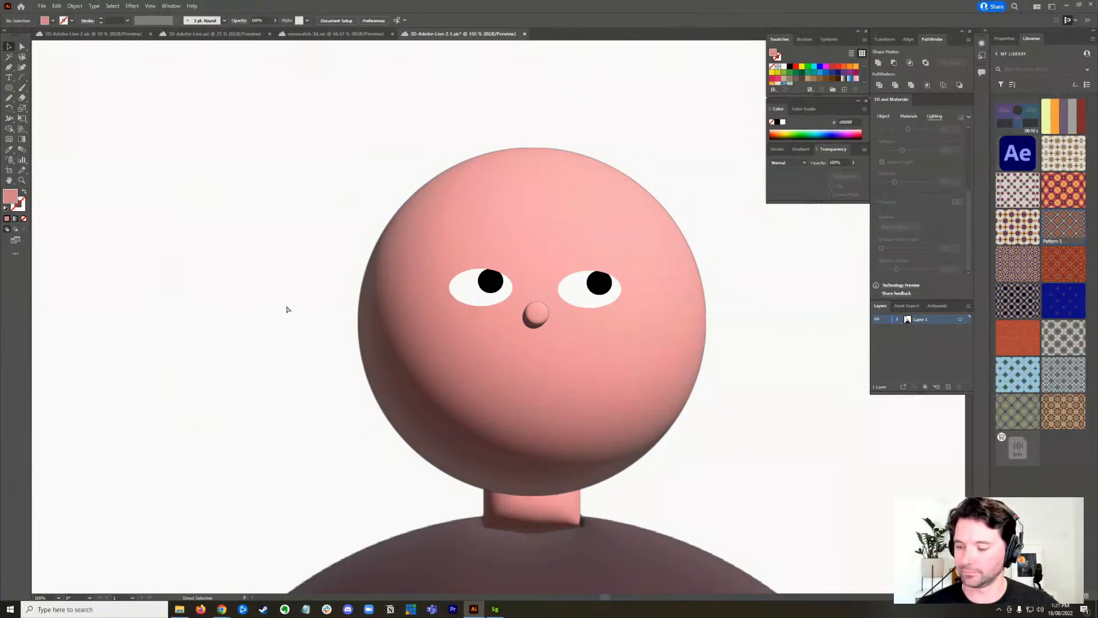
pyautogui.press('a')
pyautogui.hotkey('ctrl', 's')
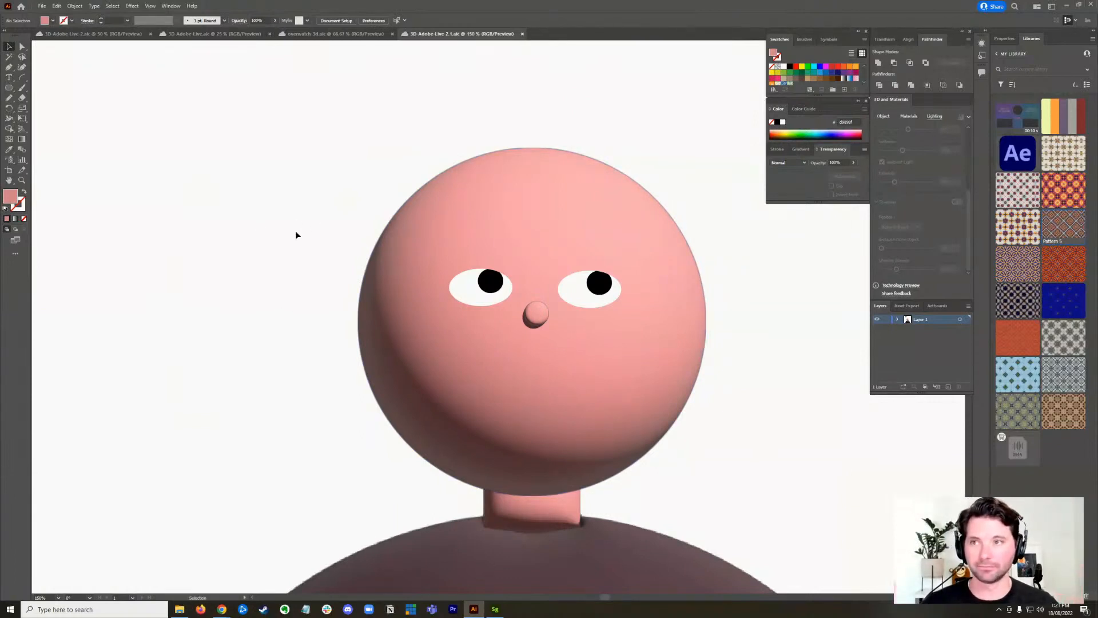
# - Draw a pink ear circle about 44 px wide on the head's right edge and place a copy on the left edge
pyautogui.press('l')
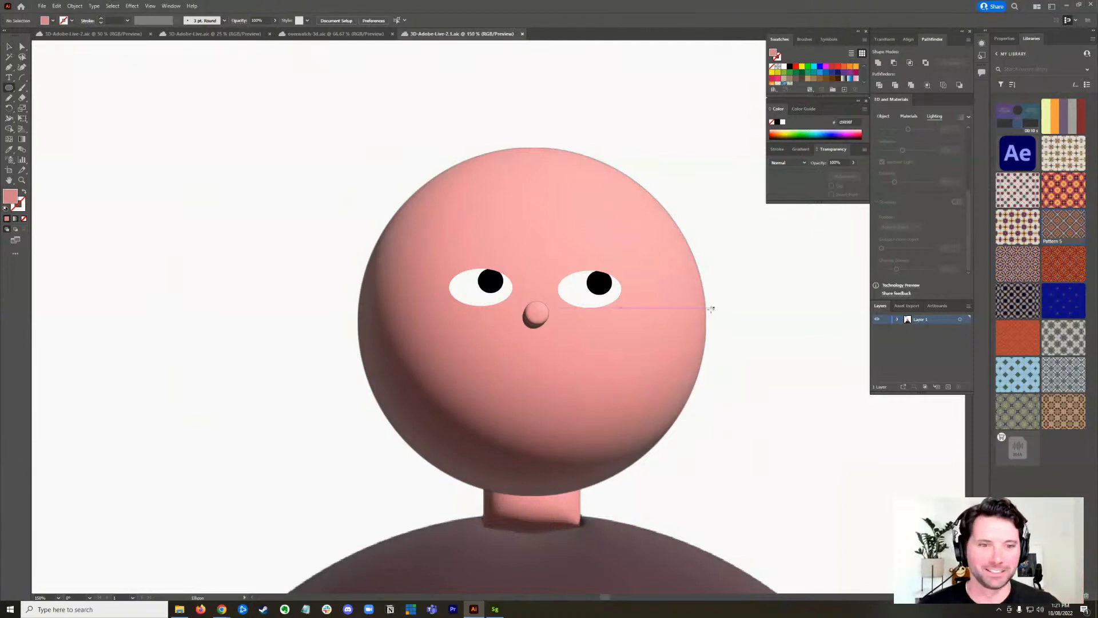
pyautogui.moveTo(704, 308); pyautogui.dragTo(725, 289)
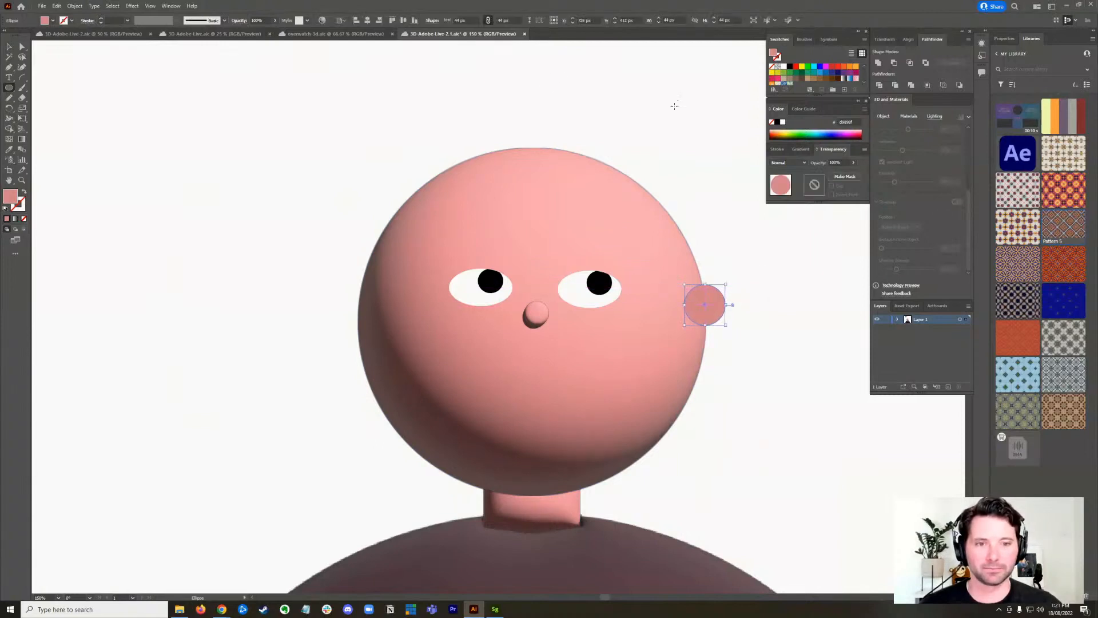
pyautogui.click(10, 48)
pyautogui.click(220, 294)
pyautogui.click(713, 303)
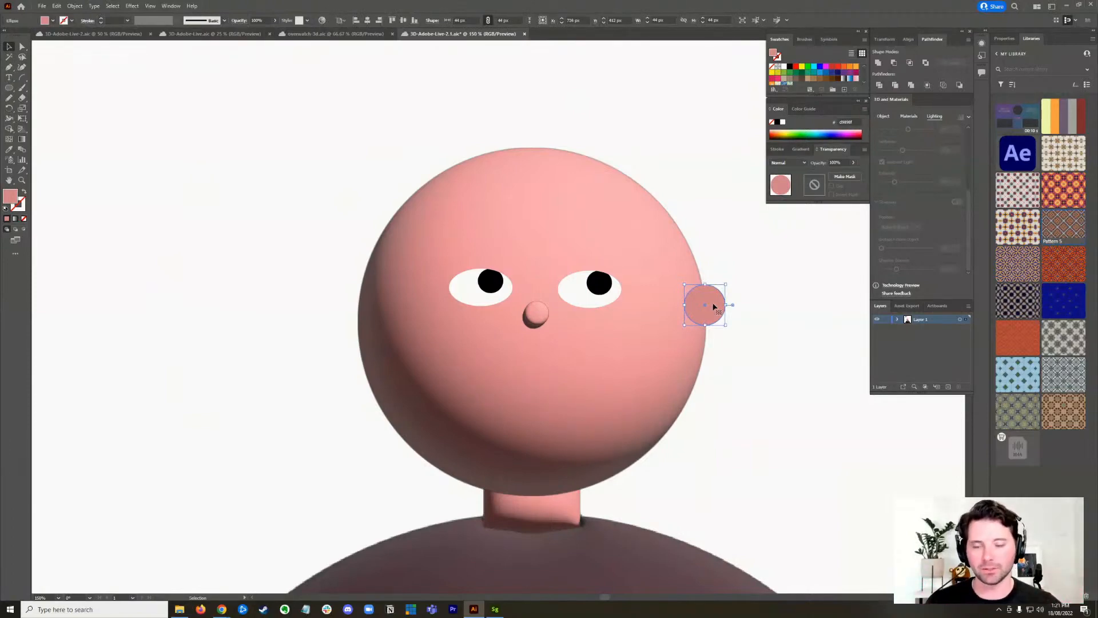
pyautogui.moveTo(713, 307); pyautogui.dragTo(367, 308)
pyautogui.click(226, 346)
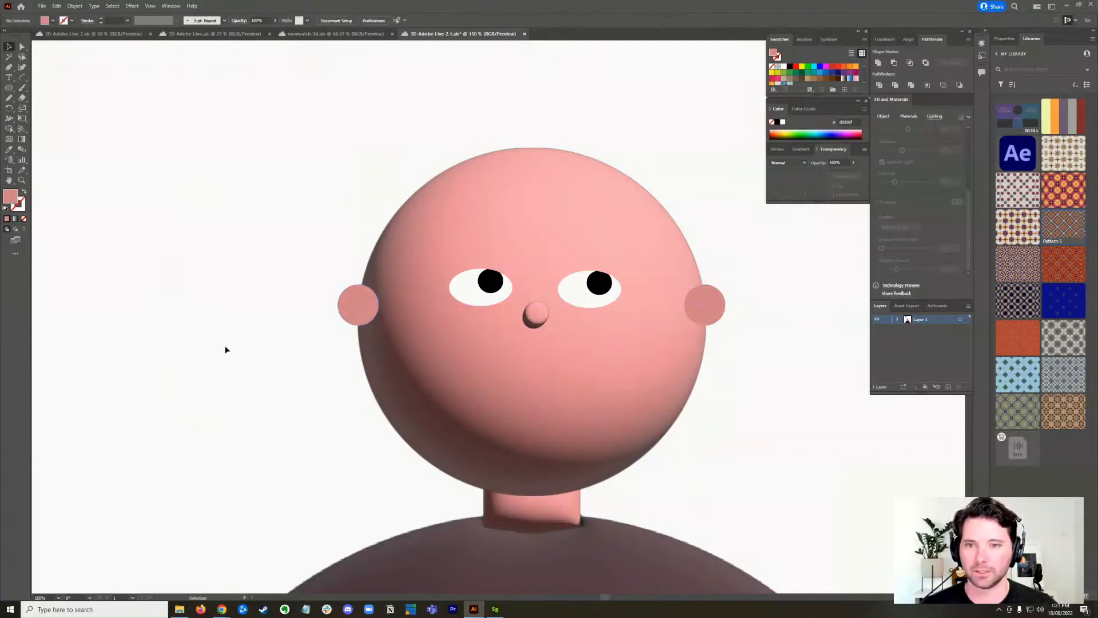
# - Apply the 3D Inflate effect to the left ear circle with a depth of 0 px
pyautogui.click(350, 298)
pyautogui.click(884, 116)
pyautogui.click(956, 133)
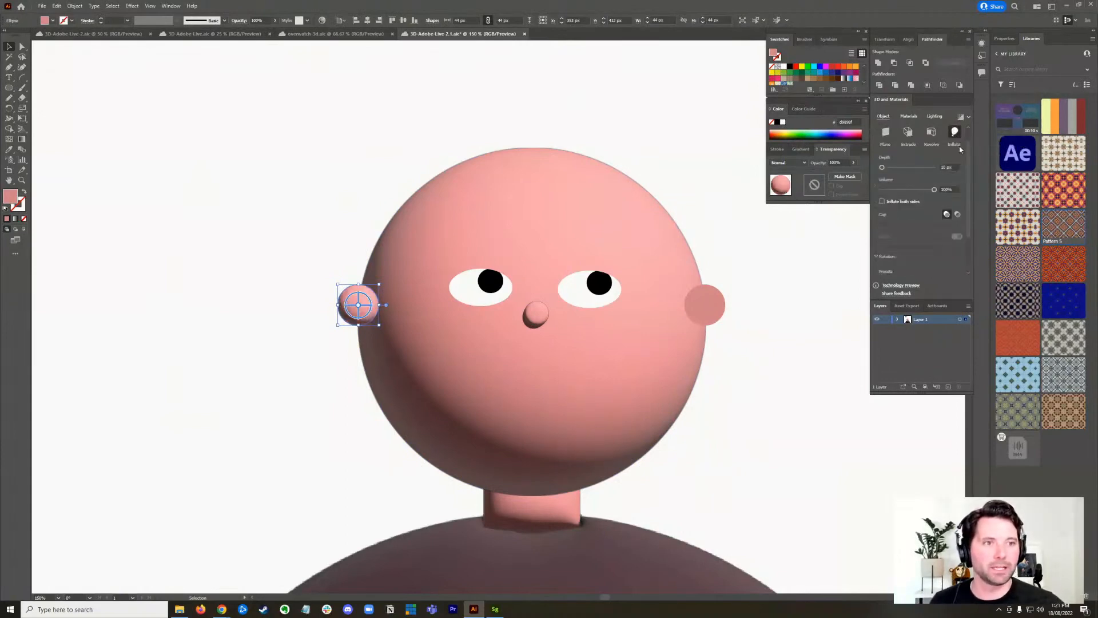
pyautogui.moveTo(883, 169); pyautogui.dragTo(880, 168)
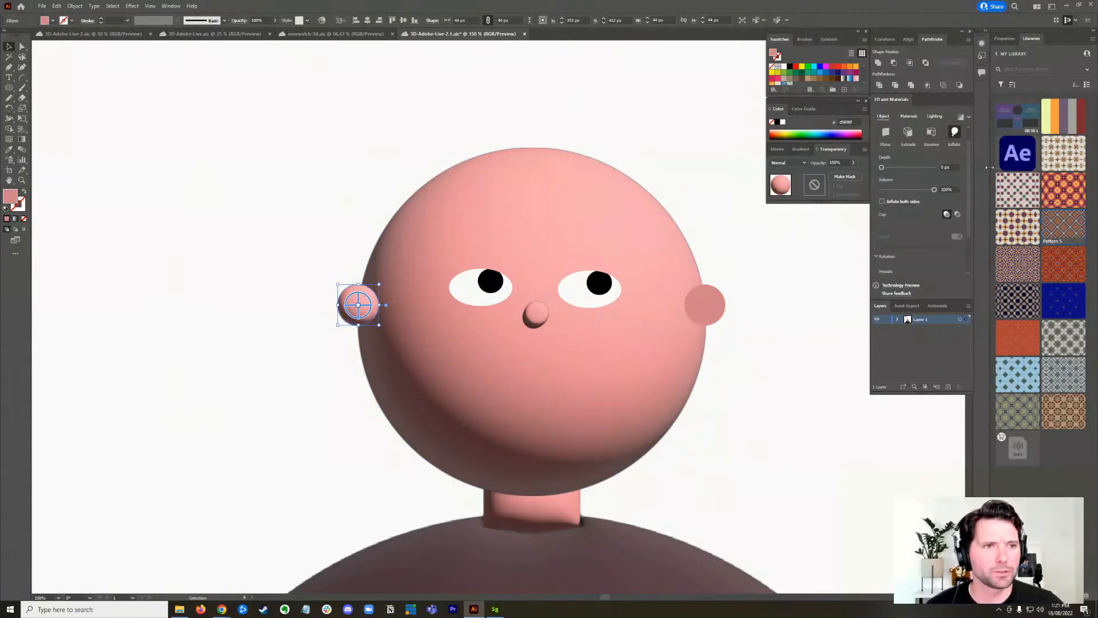
pyautogui.scroll(2, 970, 174)
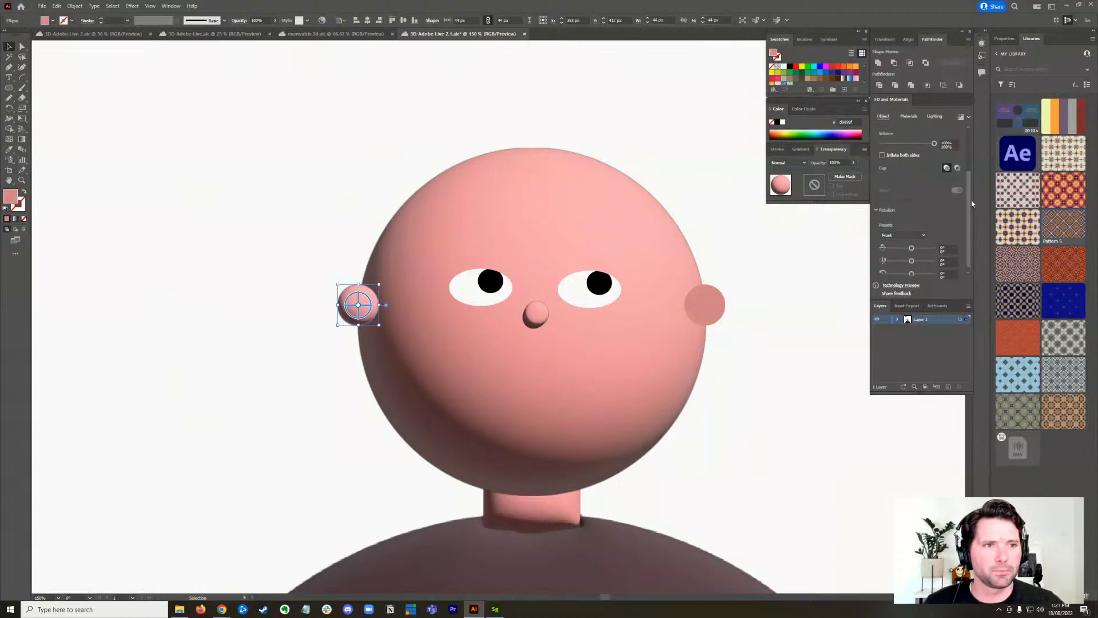
# - Light the left ear with the Right lighting preset, setting the light's rotation to 112° and its height to 24°
pyautogui.click(910, 117)
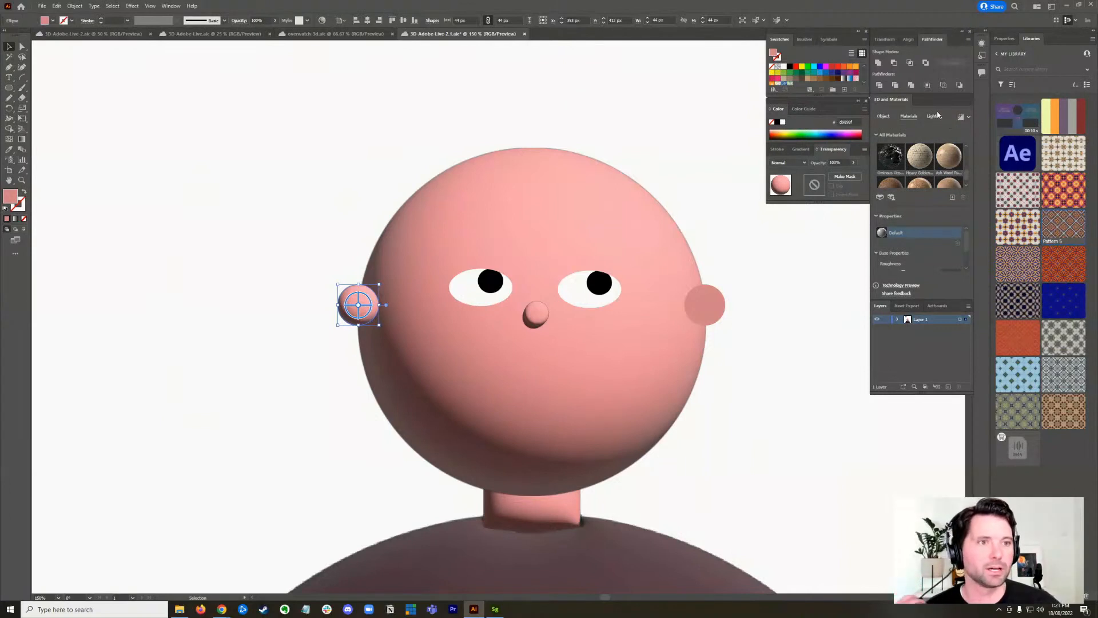
pyautogui.click(937, 118)
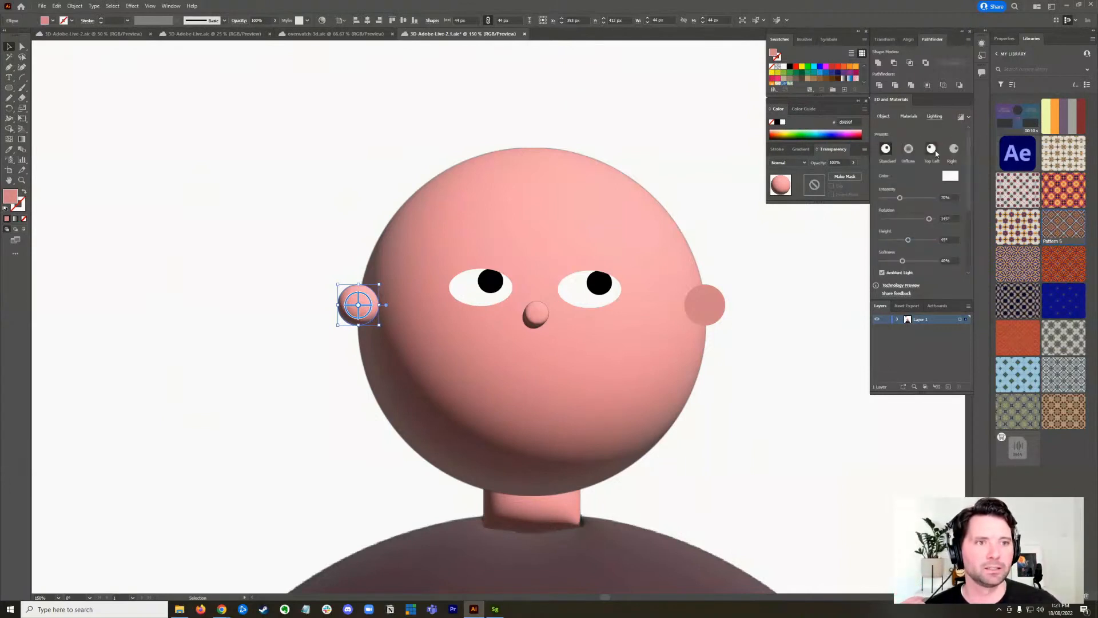
pyautogui.click(933, 150)
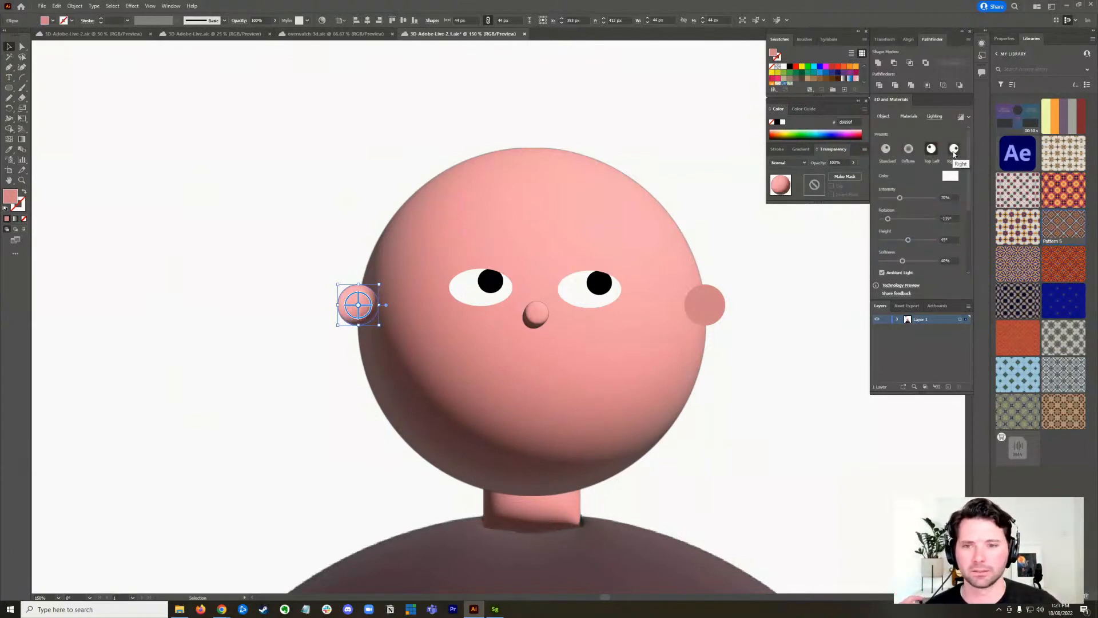
pyautogui.click(954, 150)
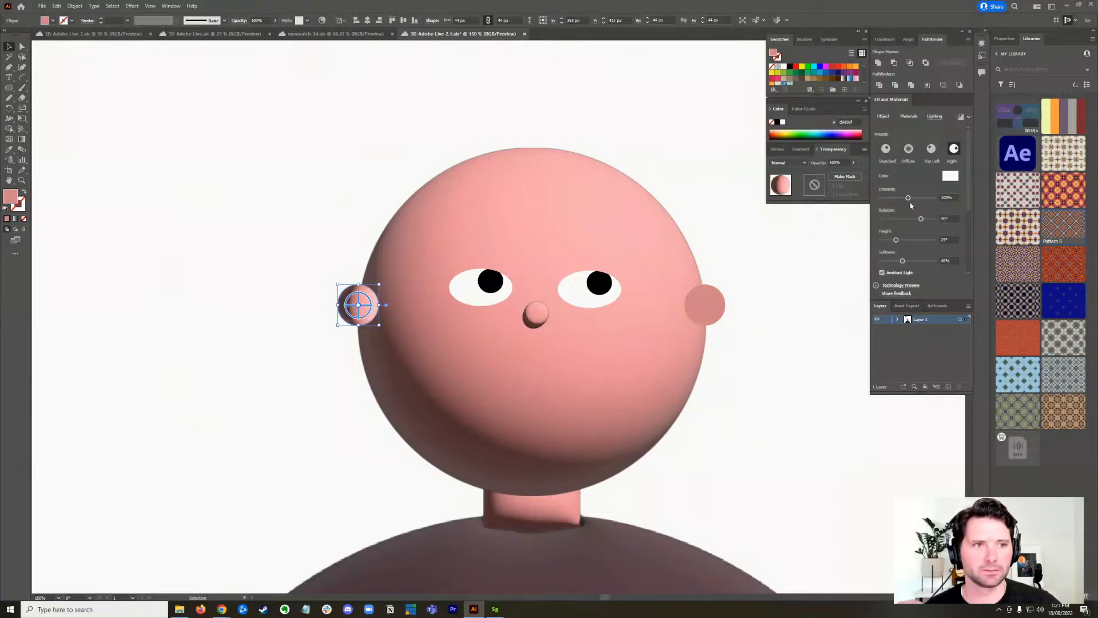
pyautogui.moveTo(921, 222); pyautogui.dragTo(924, 223)
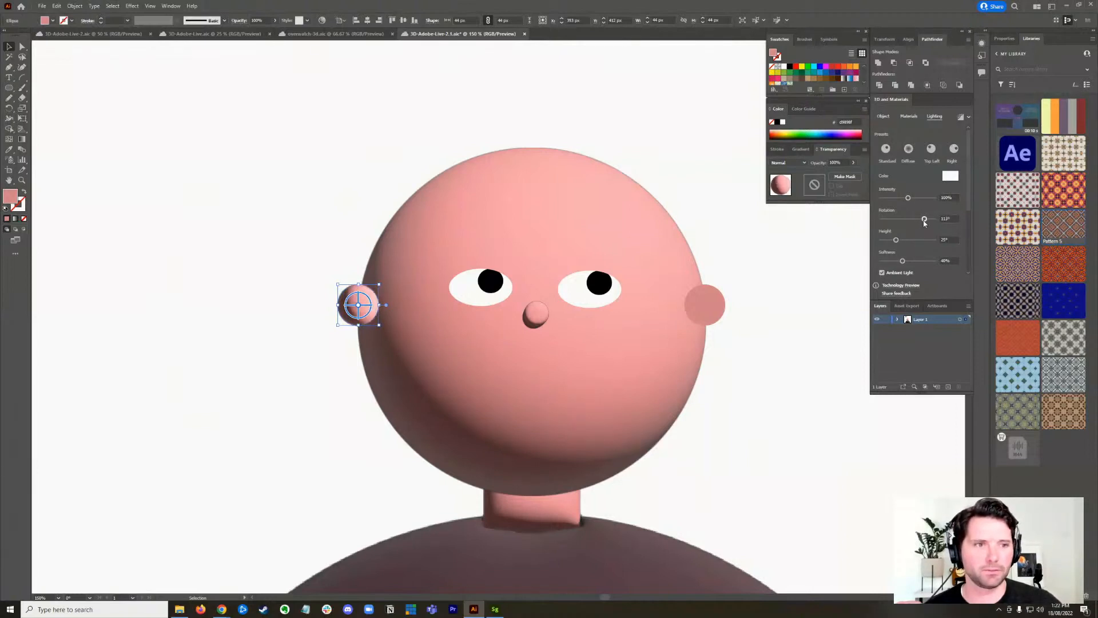
pyautogui.moveTo(898, 243); pyautogui.dragTo(899, 243)
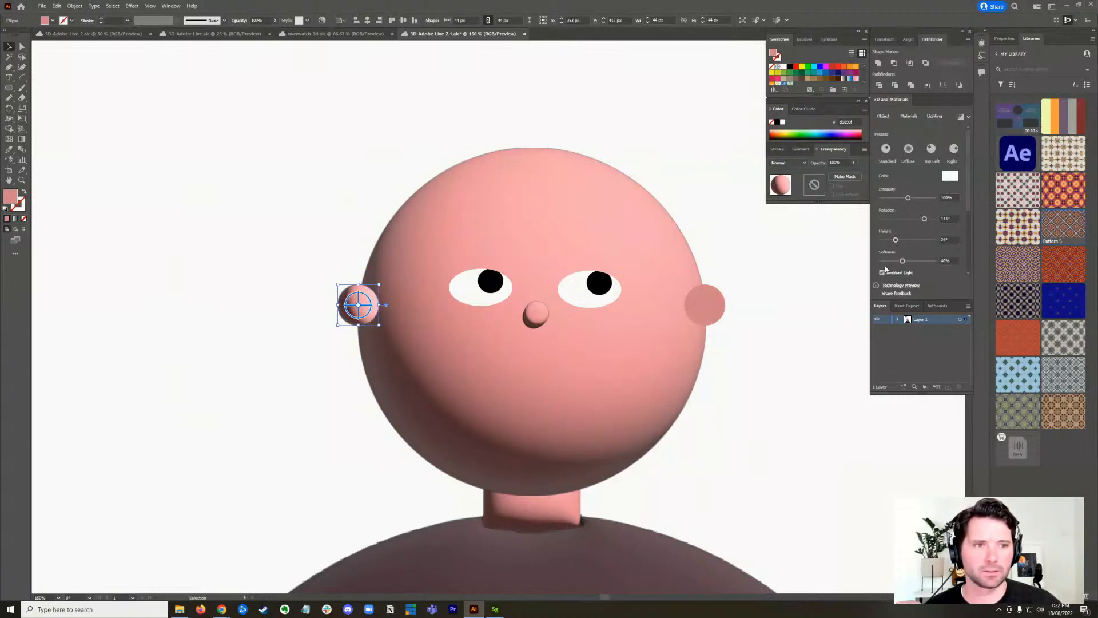
# - Send the left ear behind the head in the stacking order
pyautogui.click(304, 202)
pyautogui.press('a')
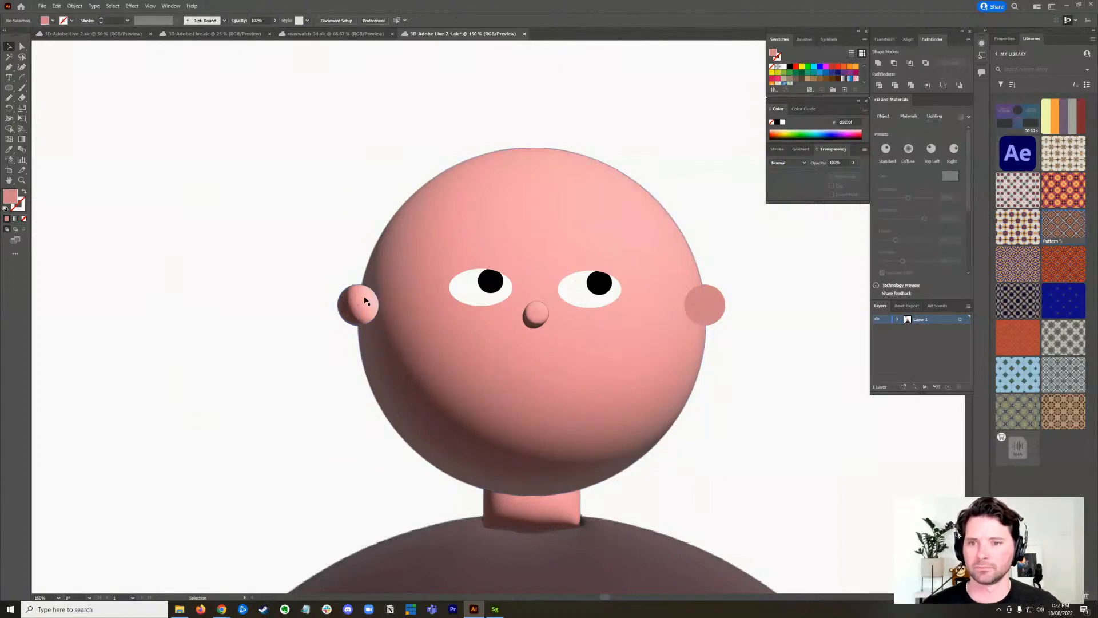
pyautogui.click(360, 299)
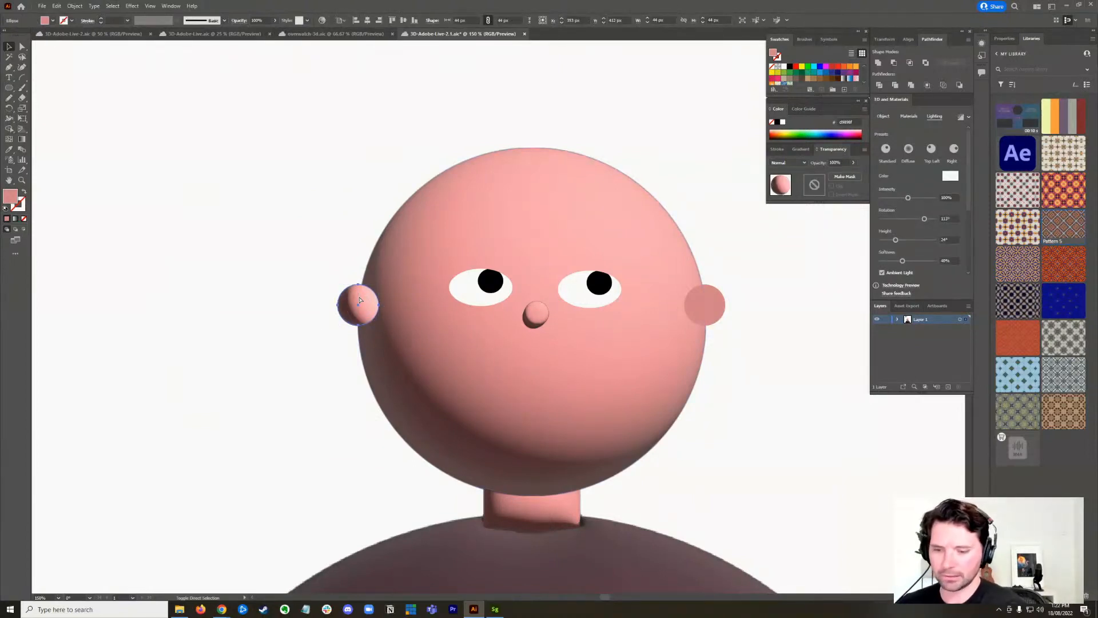
pyautogui.press('v')
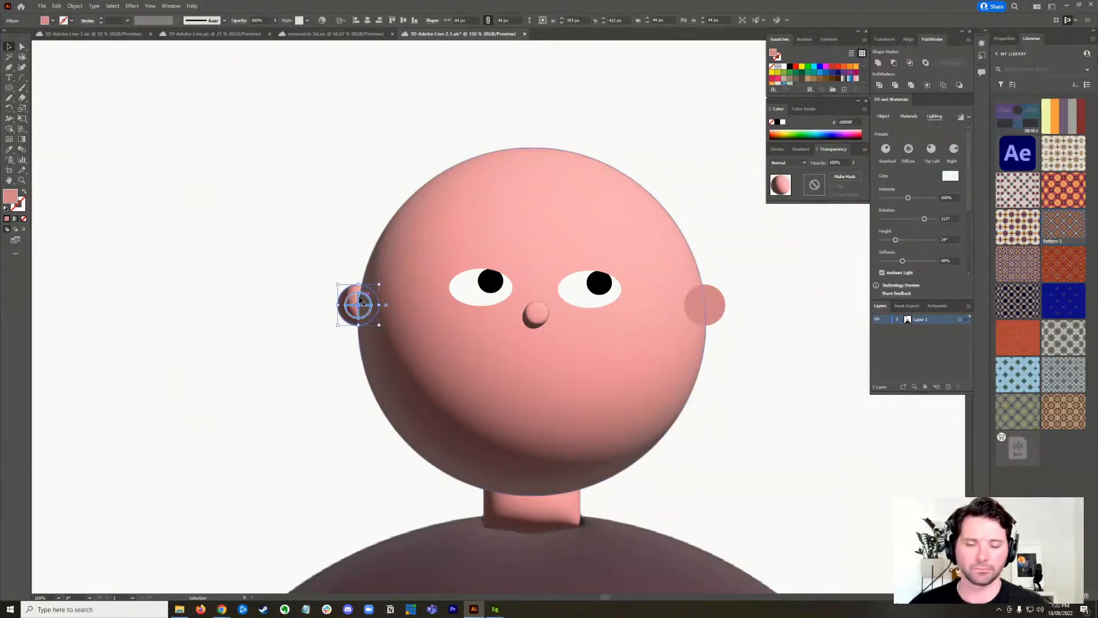
# - Apply the 3D Inflate effect with a depth of 0 px to the right ear circle and send it behind the head
pyautogui.click(713, 306)
pyautogui.click(888, 118)
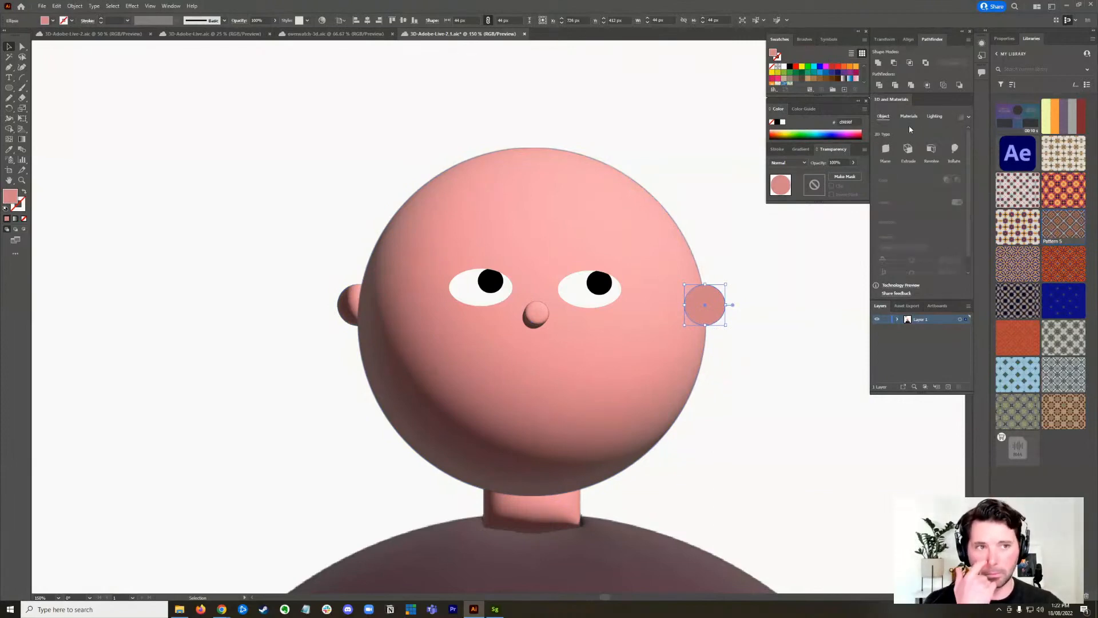
pyautogui.click(956, 150)
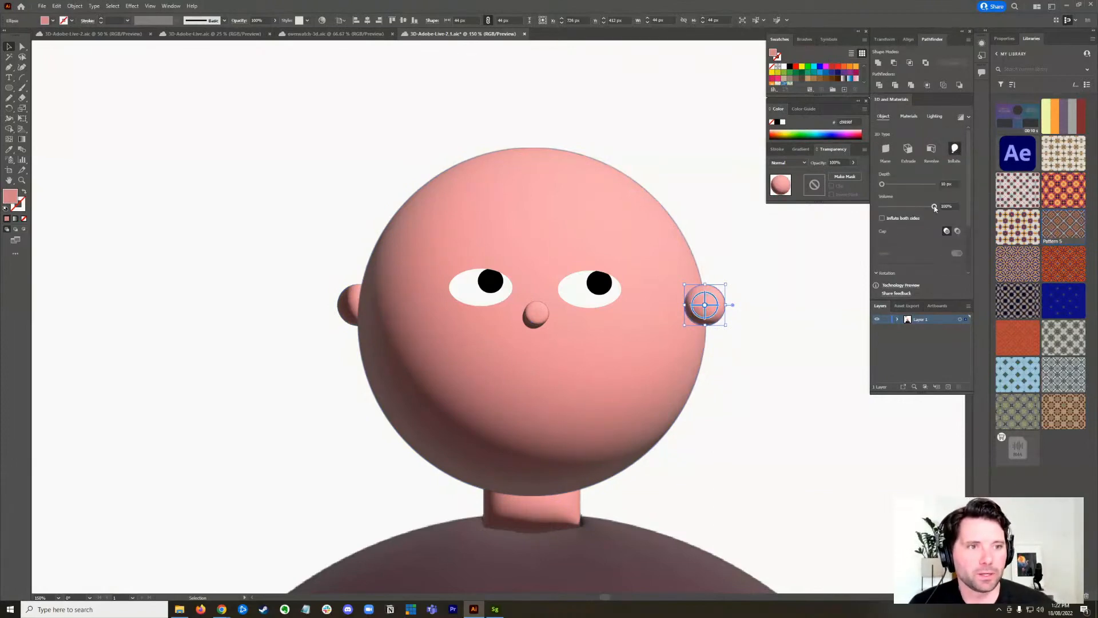
pyautogui.scroll(-1, 970, 212)
pyautogui.scroll(1, 970, 212)
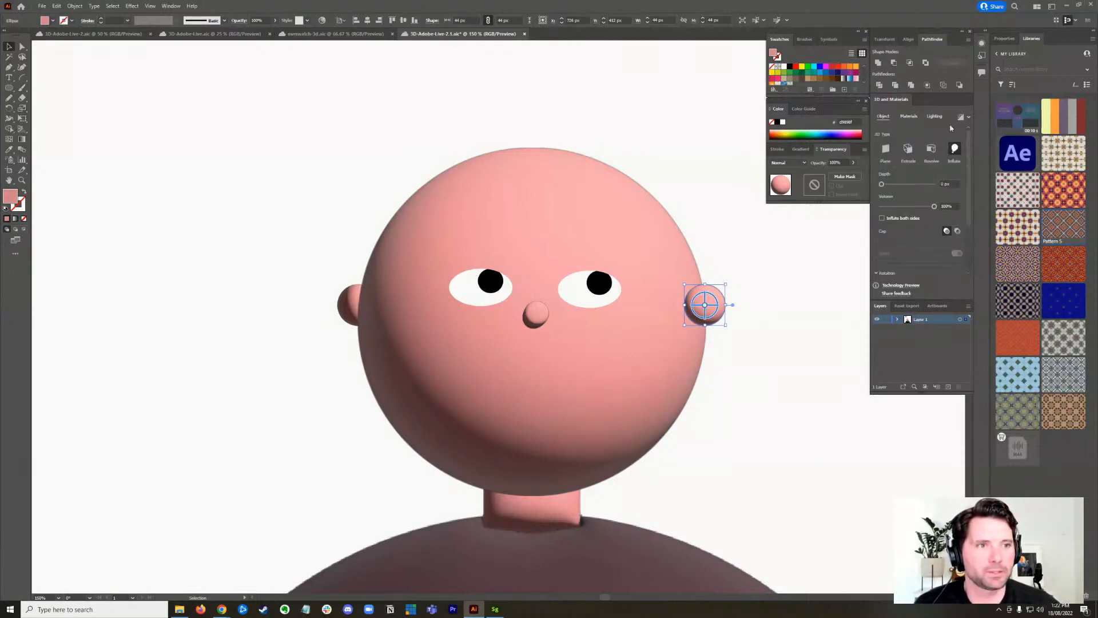
pyautogui.click(905, 117)
pyautogui.click(939, 118)
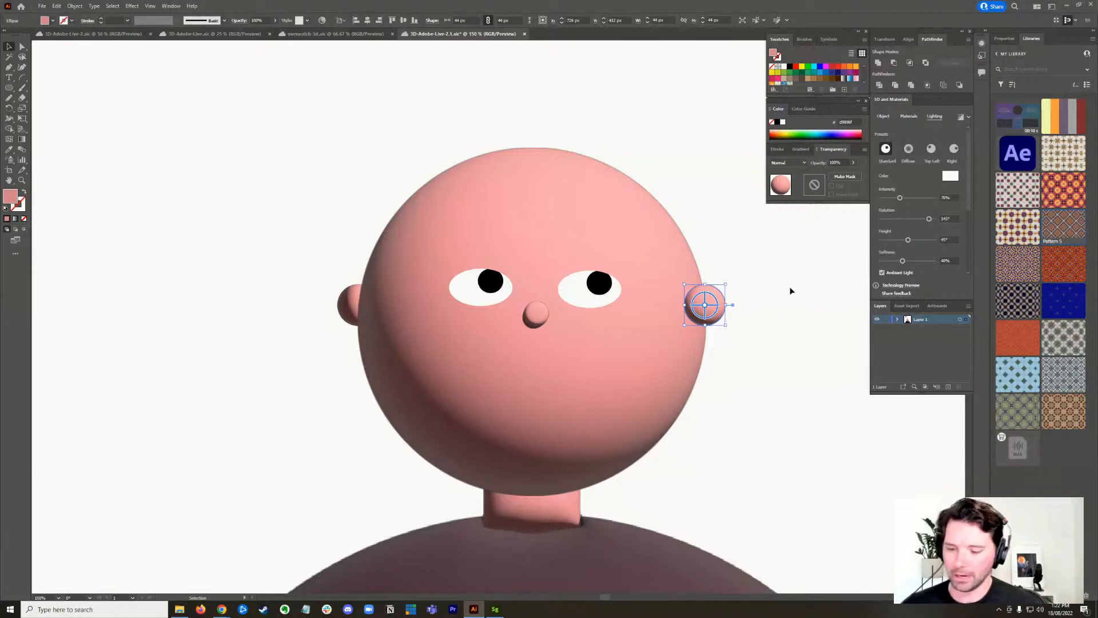
pyautogui.click(802, 333)
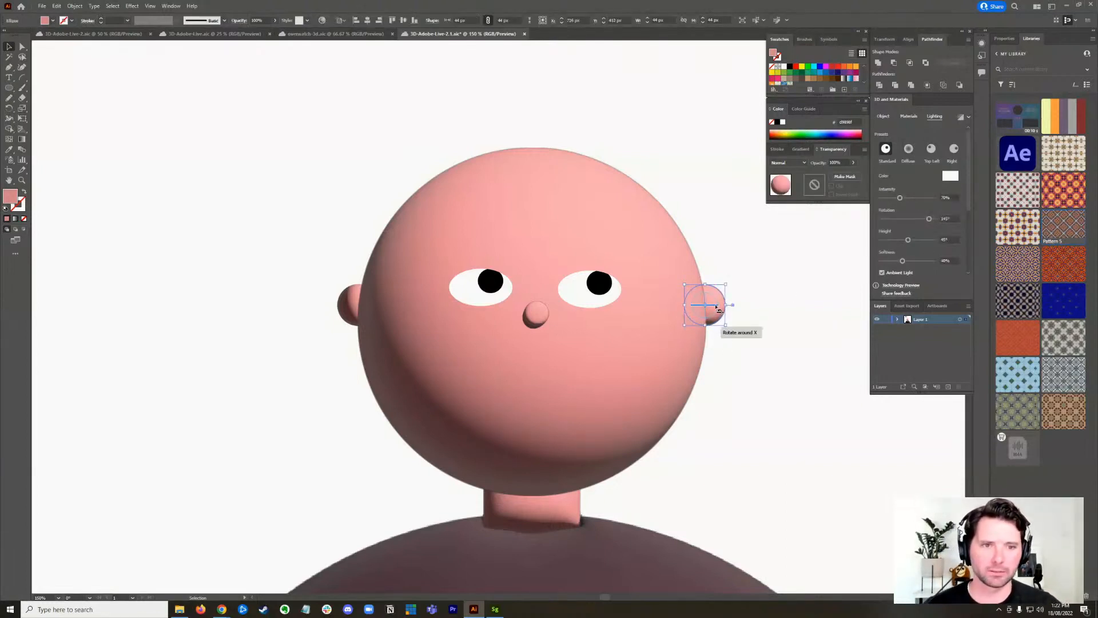
# - Move both ears slightly downward and outward on the head's sides, and save the document
pyautogui.moveTo(723, 306); pyautogui.dragTo(724, 312)
pyautogui.moveTo(351, 295); pyautogui.dragTo(348, 302)
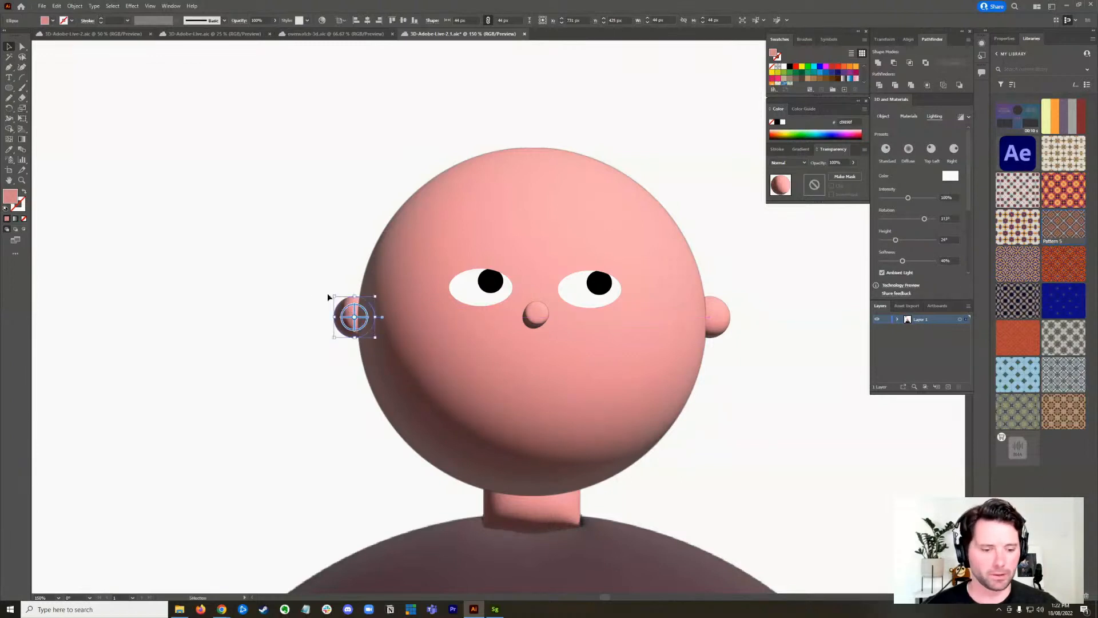
pyautogui.click(283, 291)
pyautogui.moveTo(305, 235); pyautogui.dragTo(324, 206)
pyautogui.press('a')
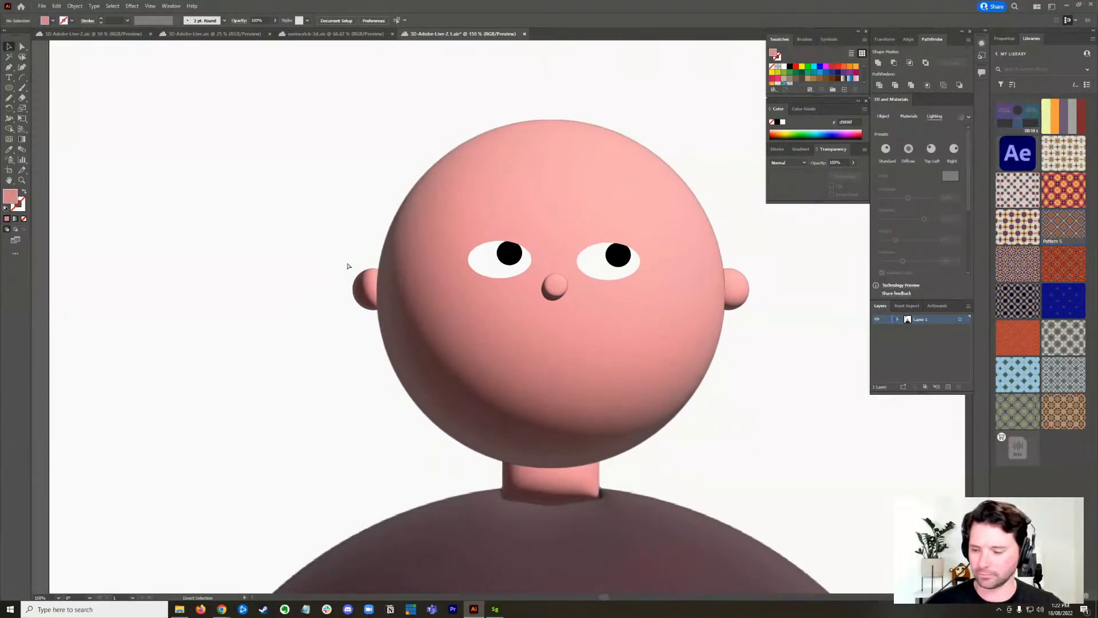
pyautogui.hotkey('ctrl', 's')
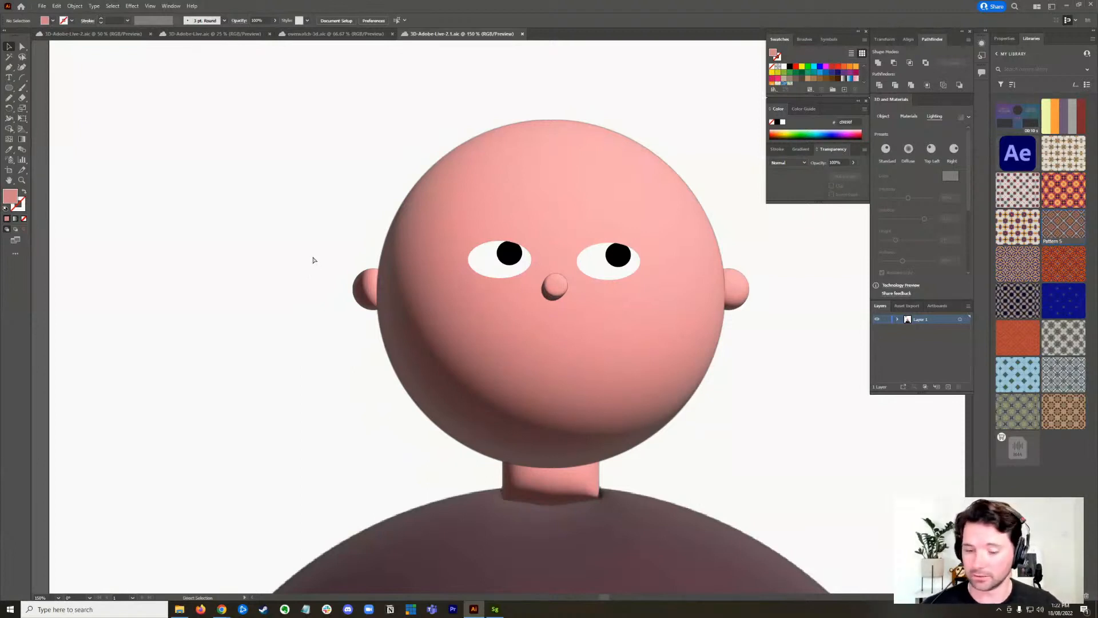
# - Sketch a closed wavy hair outline about 396 by 243 px over the top of the head with the Pencil tool
pyautogui.scroll(1, 318, 280)
pyautogui.hotkey('ctrl', '-')
pyautogui.hotkey('ctrl', '-')
pyautogui.hotkey('ctrl', '-')
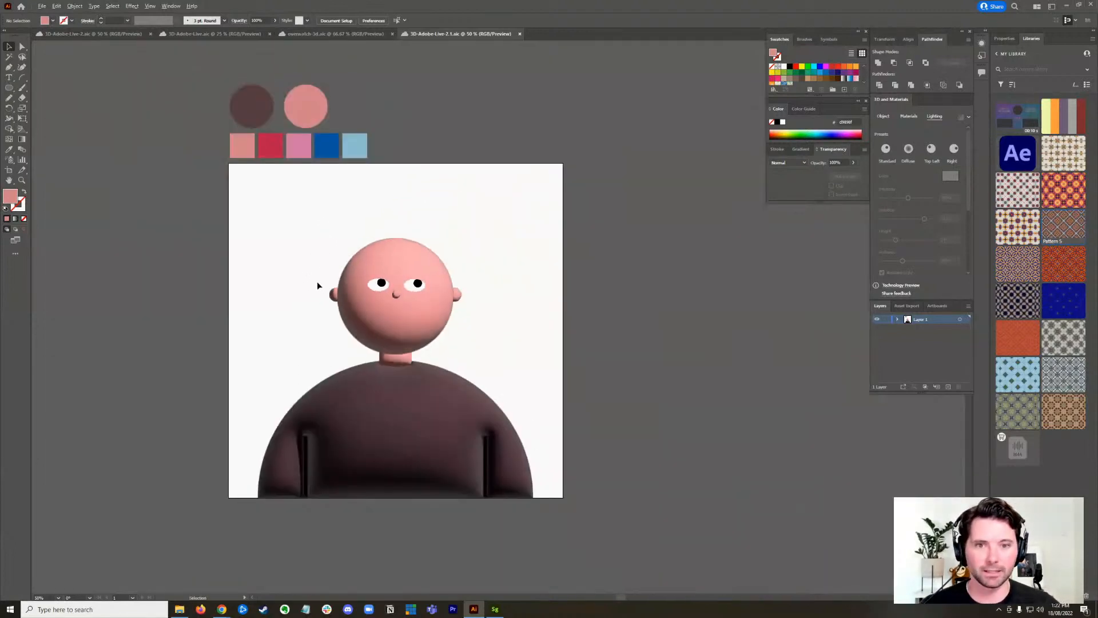
pyautogui.scroll(2, 382, 288)
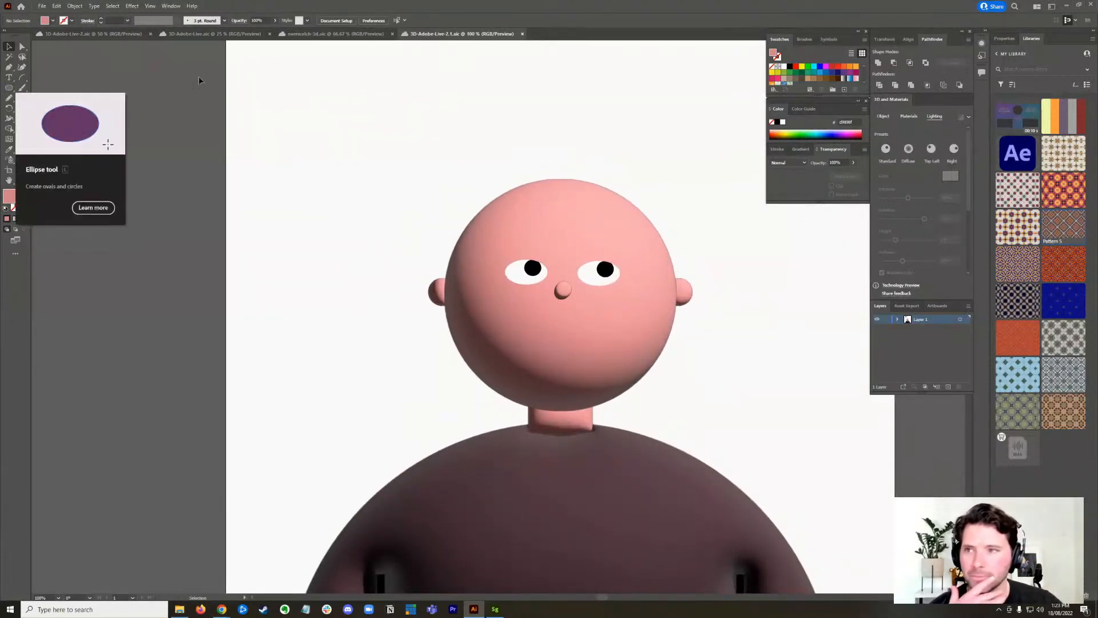
pyautogui.click(10, 99)
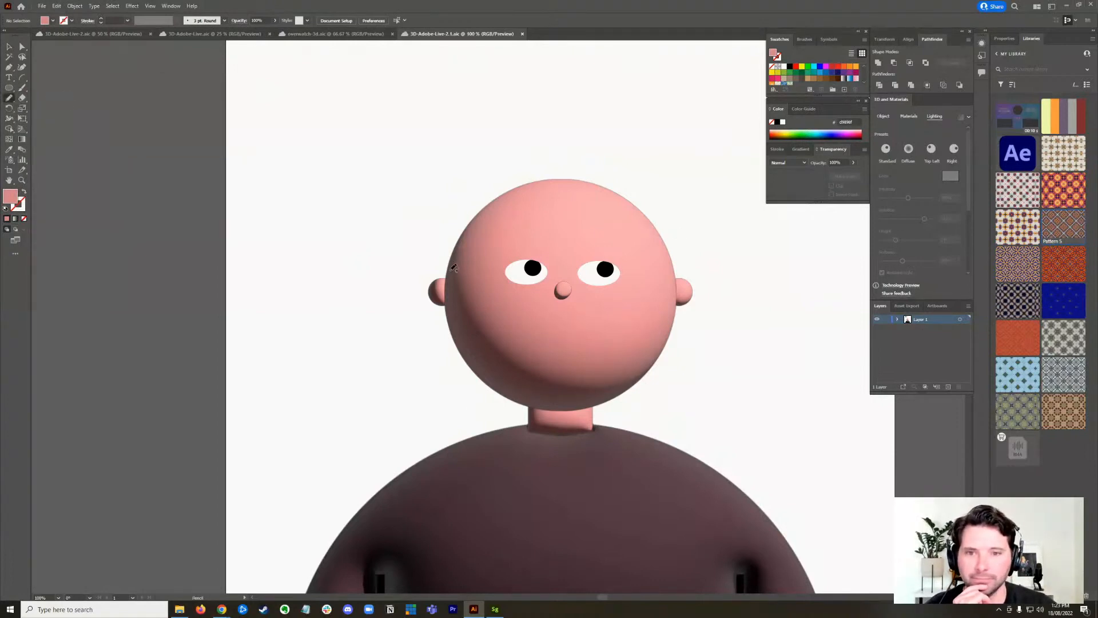
pyautogui.moveTo(448, 272); pyautogui.dragTo(466, 258)
pyautogui.moveTo(500, 217)
pyautogui.mouseDown()
pyautogui.moveTo(533, 199)
pyautogui.moveTo(594, 200)
pyautogui.moveTo(667, 273)
pyautogui.moveTo(683, 273)
pyautogui.moveTo(681, 223)
pyautogui.moveTo(657, 158)
pyautogui.moveTo(606, 129)
pyautogui.moveTo(531, 142)
pyautogui.moveTo(453, 207)
pyautogui.moveTo(449, 274)
pyautogui.mouseUp()
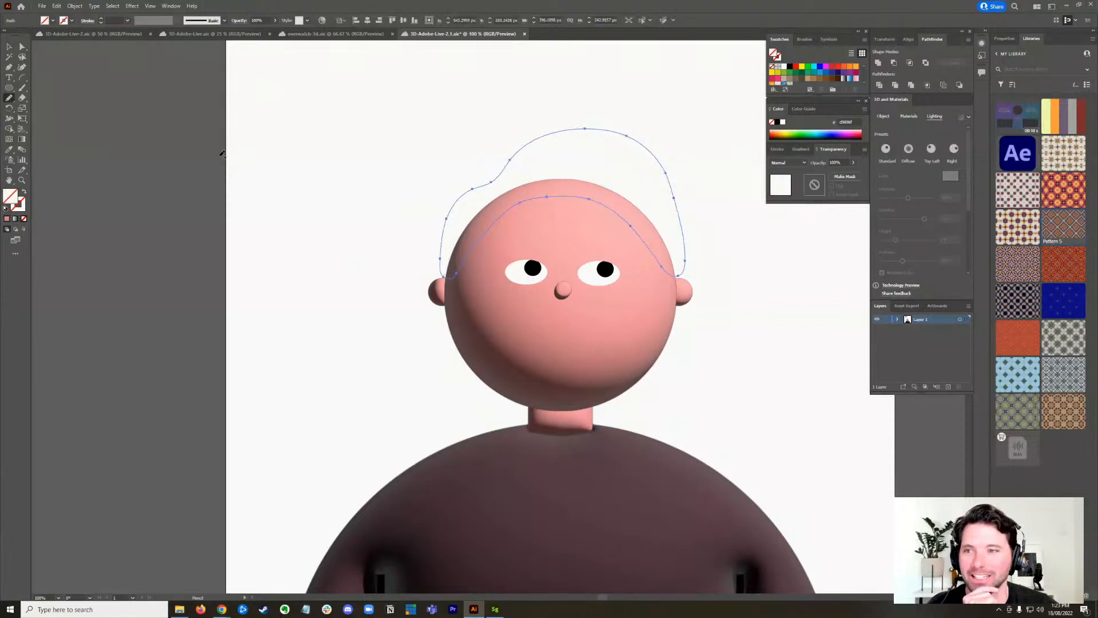
# - Fill the hair shape with the dark brown sampled from the colour circle above the artboard
pyautogui.click(7, 219)
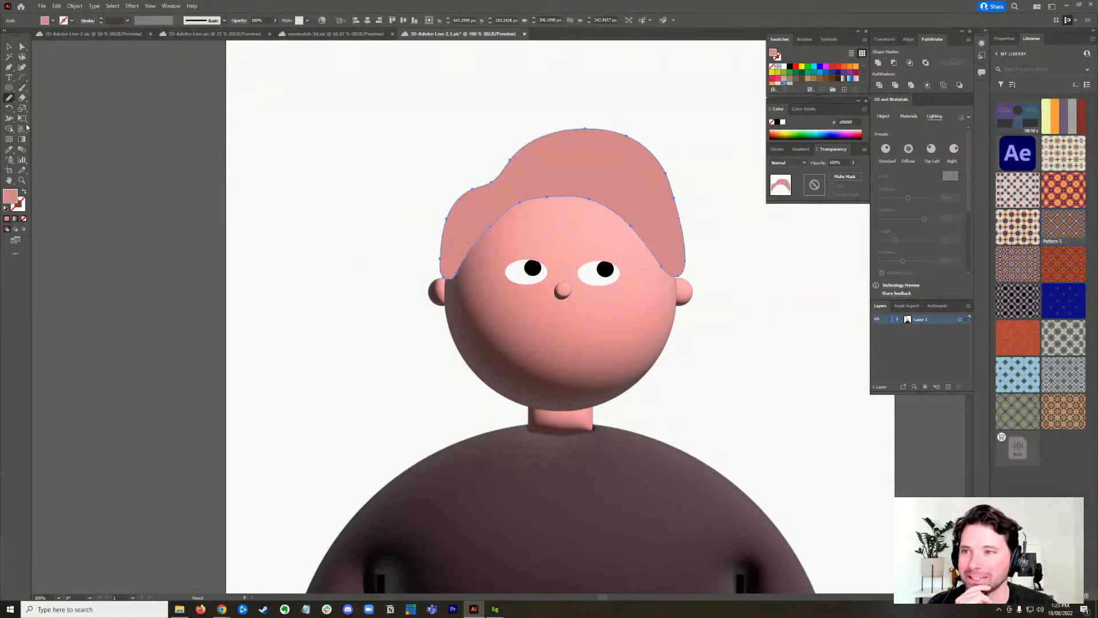
pyautogui.click(9, 150)
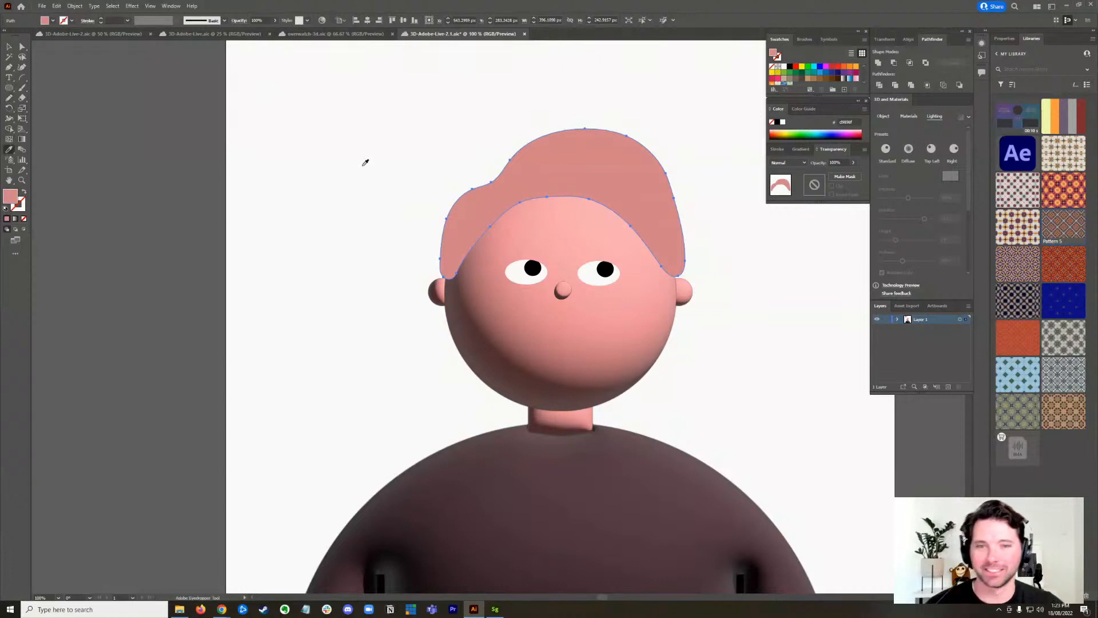
pyautogui.scroll(5, 360, 126)
pyautogui.click(282, 179)
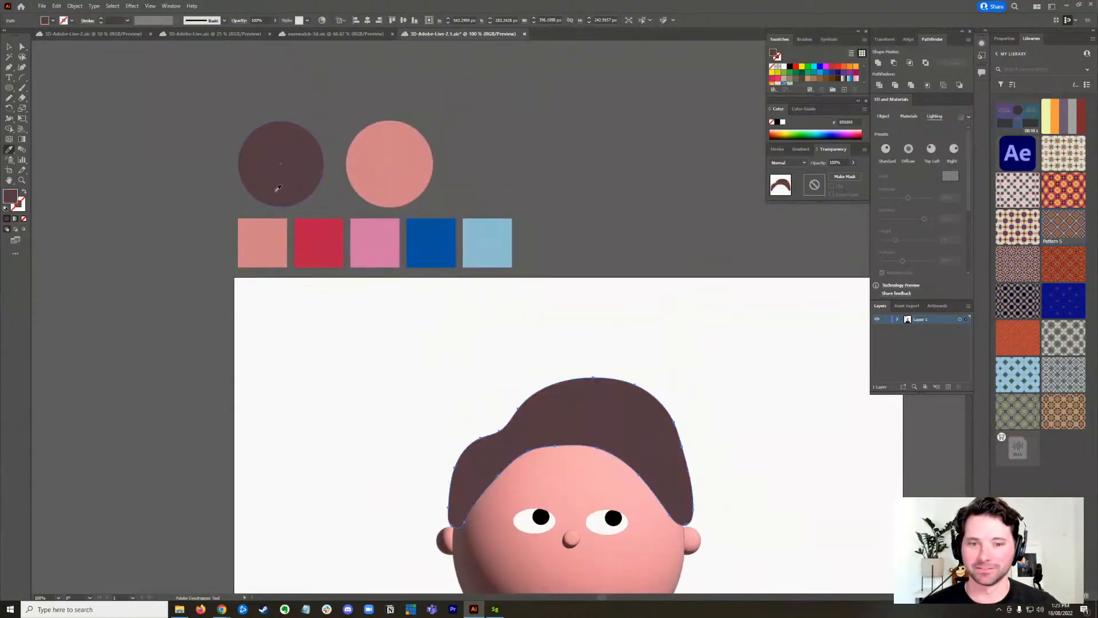
pyautogui.scroll(-5, 314, 271)
pyautogui.moveTo(293, 152); pyautogui.dragTo(267, 249)
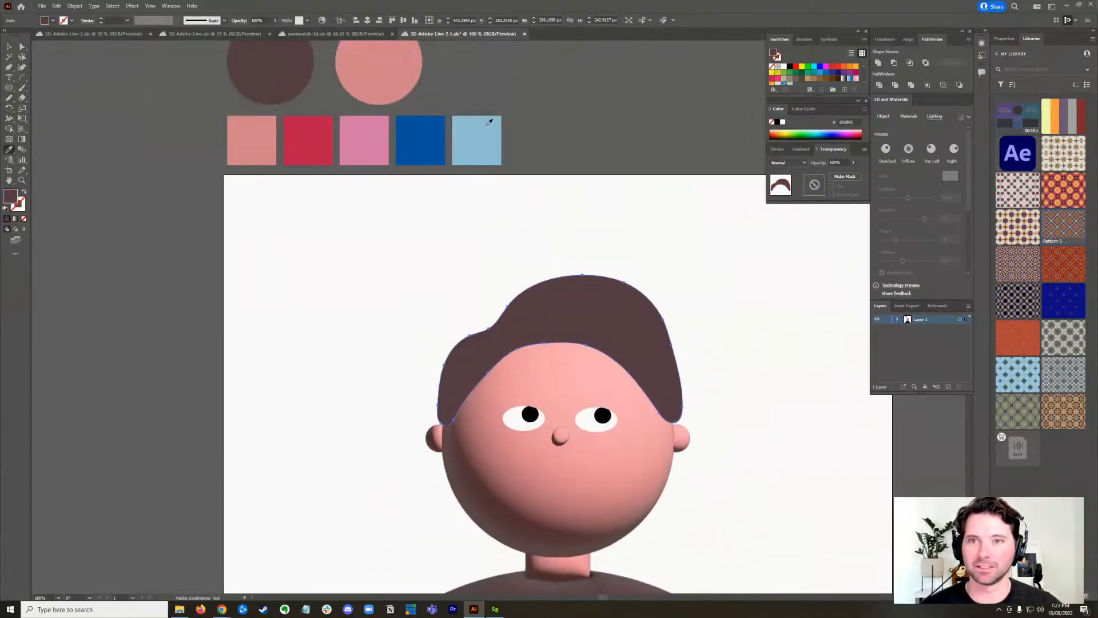
pyautogui.press('v')
pyautogui.click(328, 337)
# - Lower the hairline over the forehead by moving the anchor points along the hair shape's inner edge down
pyautogui.scroll(-3, 516, 323)
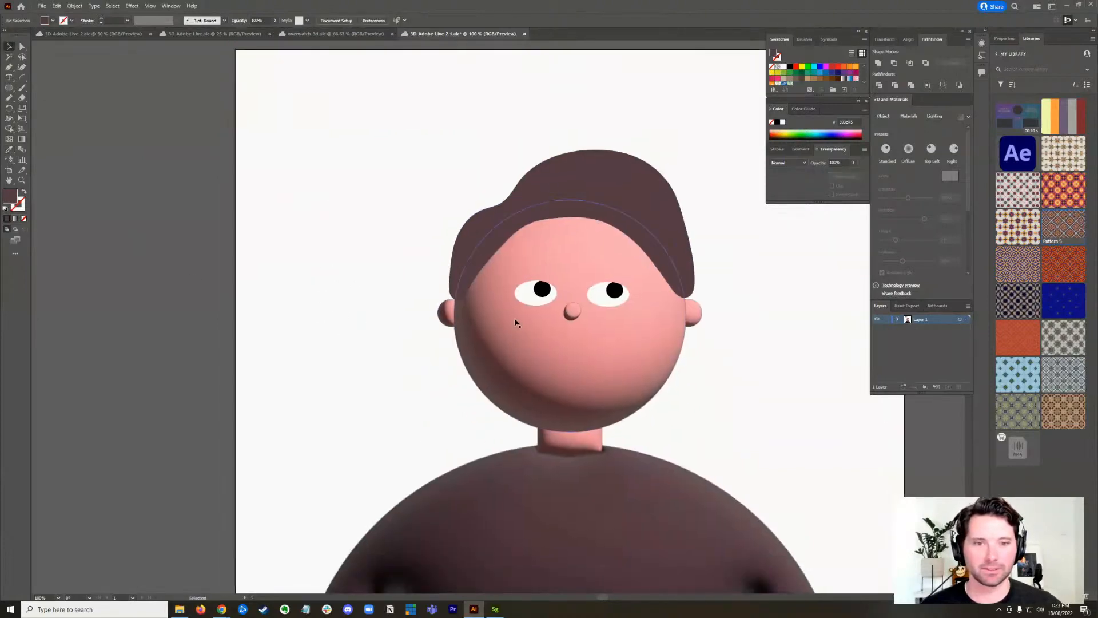
pyautogui.scroll(2, 555, 293)
pyautogui.scroll(3, 557, 288)
pyautogui.hscroll(2, 558, 288)
pyautogui.click(534, 189)
pyautogui.click(22, 47)
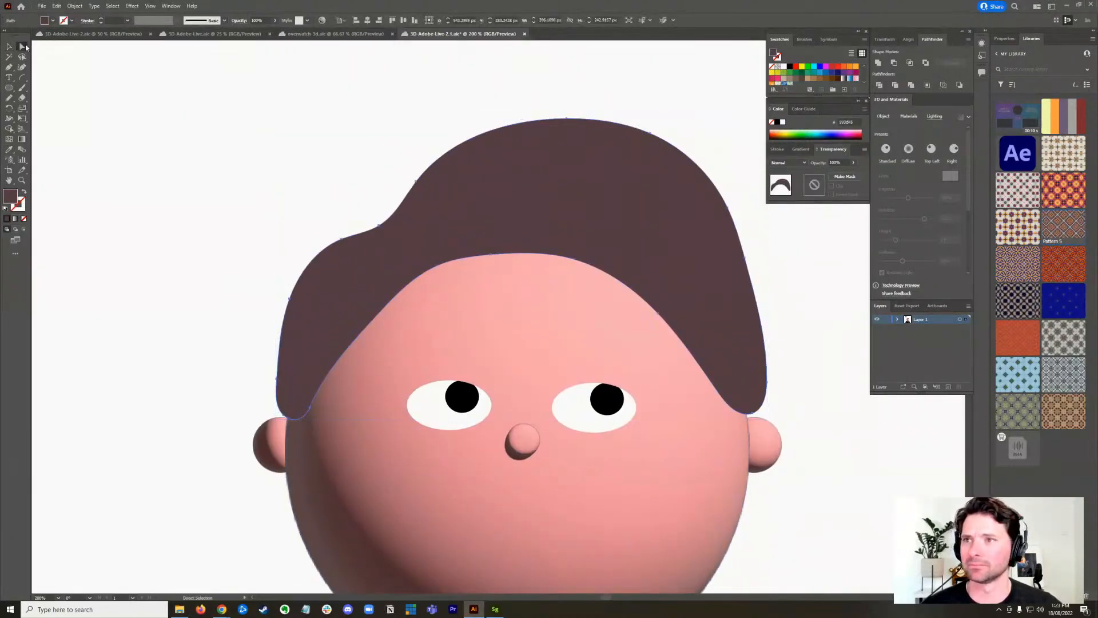
pyautogui.click(449, 265)
pyautogui.keyDown('shift'); pyautogui.click(380, 315); pyautogui.keyUp('shift')
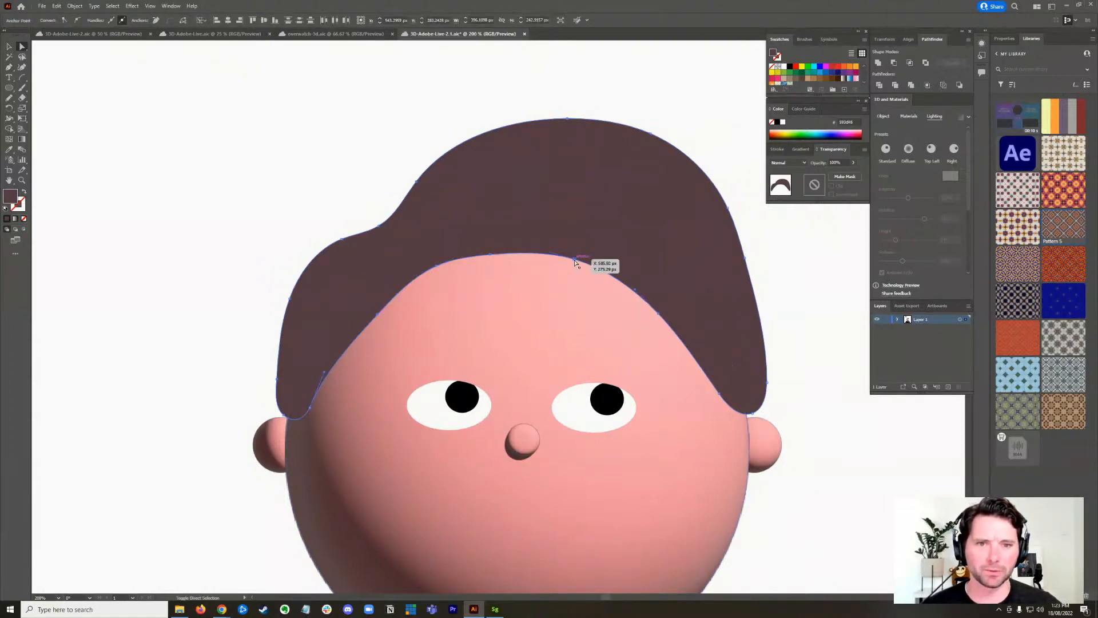
pyautogui.moveTo(574, 263); pyautogui.dragTo(579, 282)
pyautogui.click(10, 46)
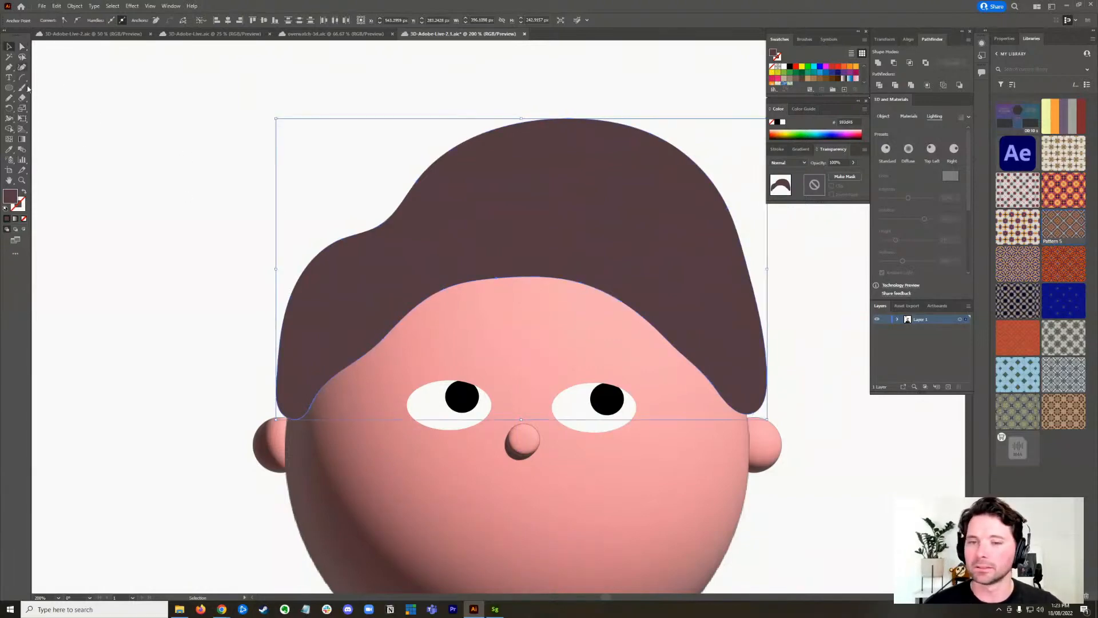
# - Move the nose and both eyes together slightly down on the face
pyautogui.hotkey('ctrl', 'shift', 'a')
pyautogui.scroll(1, 506, 289)
pyautogui.scroll(-2, 494, 322)
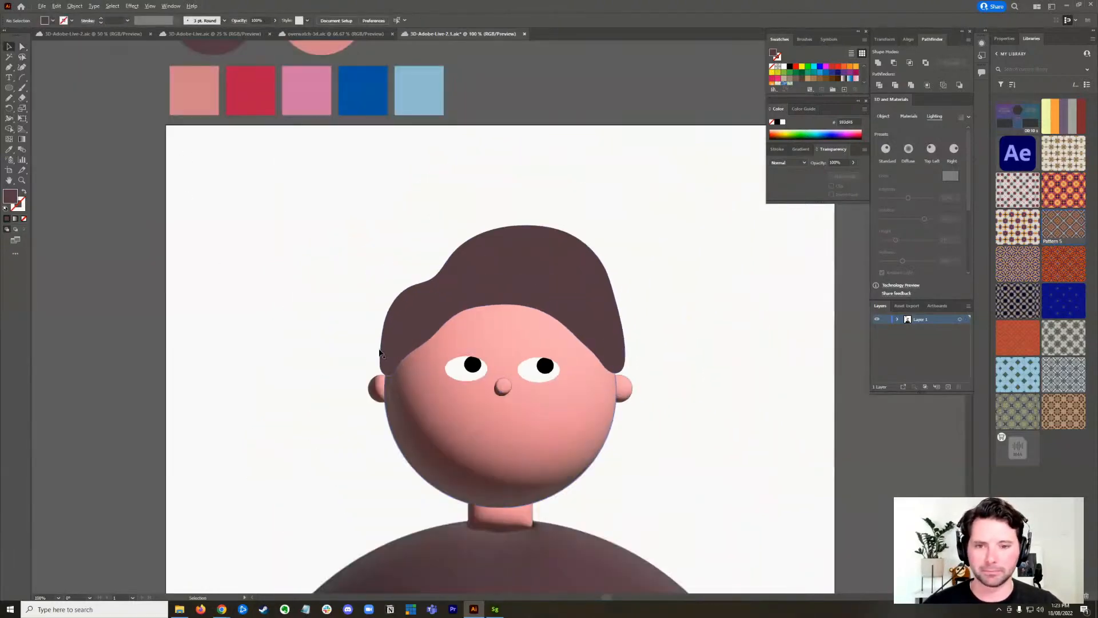
pyautogui.scroll(-2, 329, 297)
pyautogui.scroll(3, 306, 381)
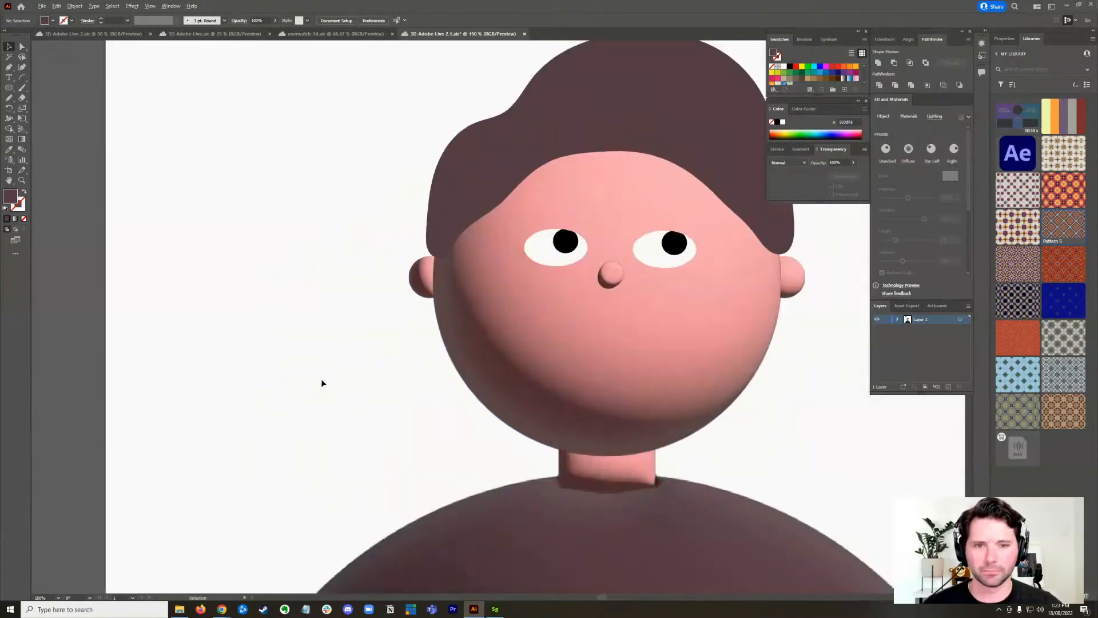
pyautogui.click(572, 254)
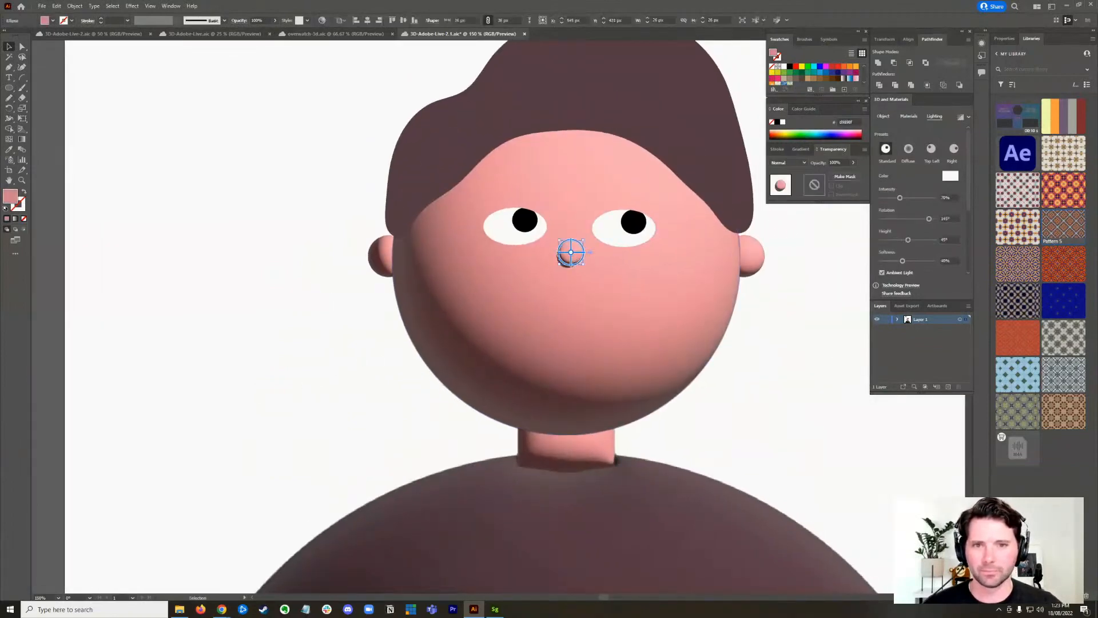
pyautogui.keyDown('shift'); pyautogui.click(527, 232); pyautogui.keyUp('shift')
pyautogui.keyDown('shift'); pyautogui.click(630, 227); pyautogui.keyUp('shift')
pyautogui.moveTo(629, 228); pyautogui.dragTo(629, 246)
pyautogui.click(277, 361)
# - Check the whole character on the artboard and save the document
pyautogui.scroll(-2, 648, 363)
pyautogui.scroll(-1, 648, 363)
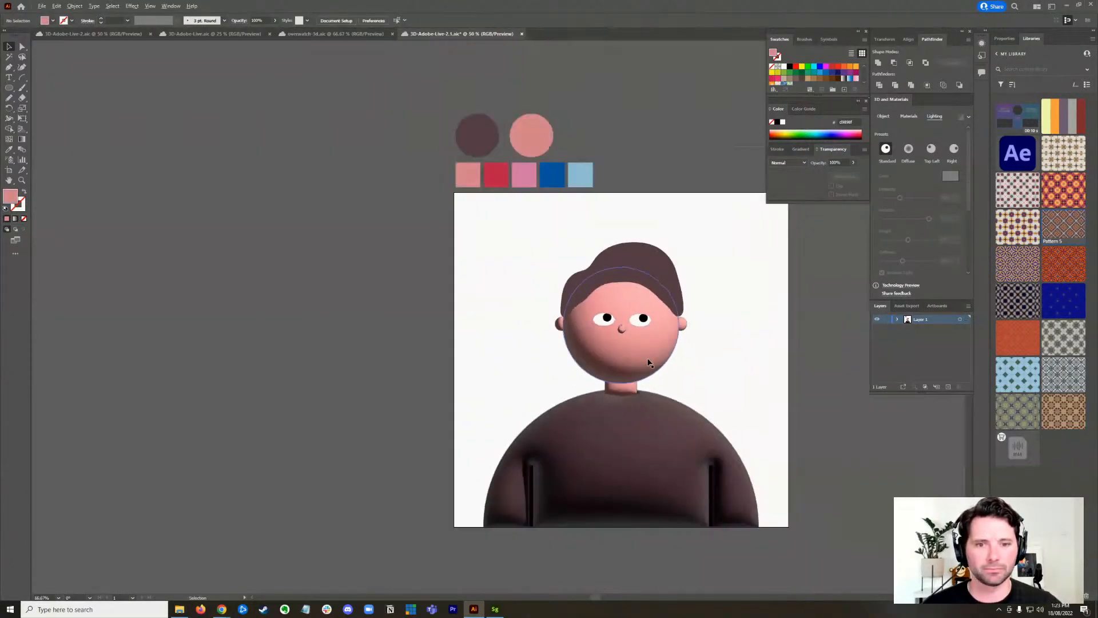
pyautogui.moveTo(551, 388); pyautogui.dragTo(470, 365)
pyautogui.scroll(1, 470, 365)
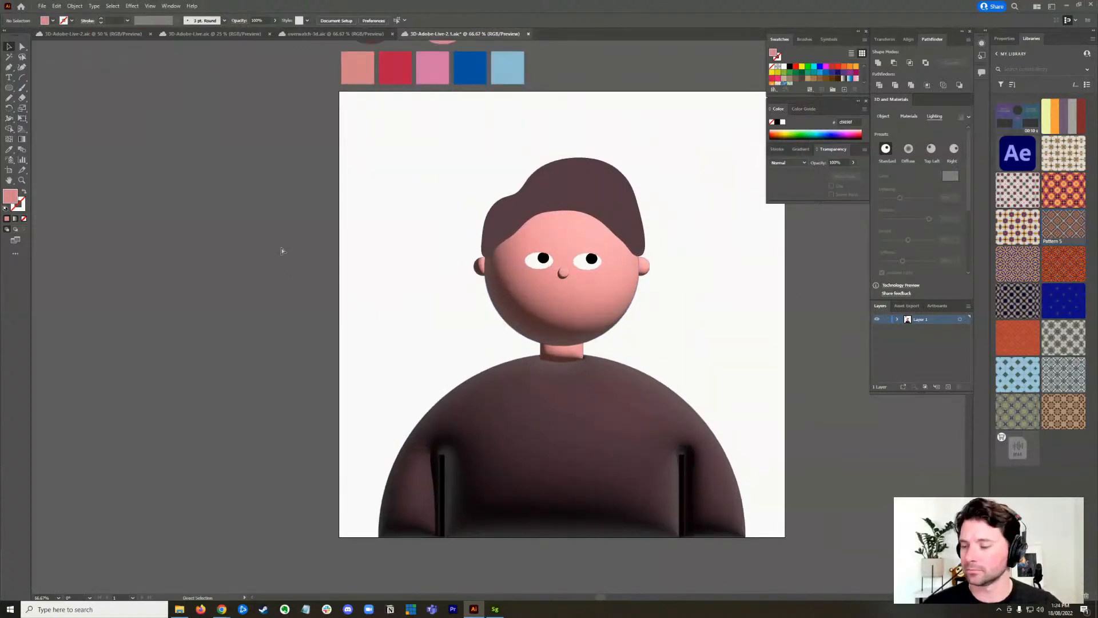
pyautogui.hotkey('ctrl', 's')
pyautogui.moveTo(651, 226); pyautogui.dragTo(609, 249)
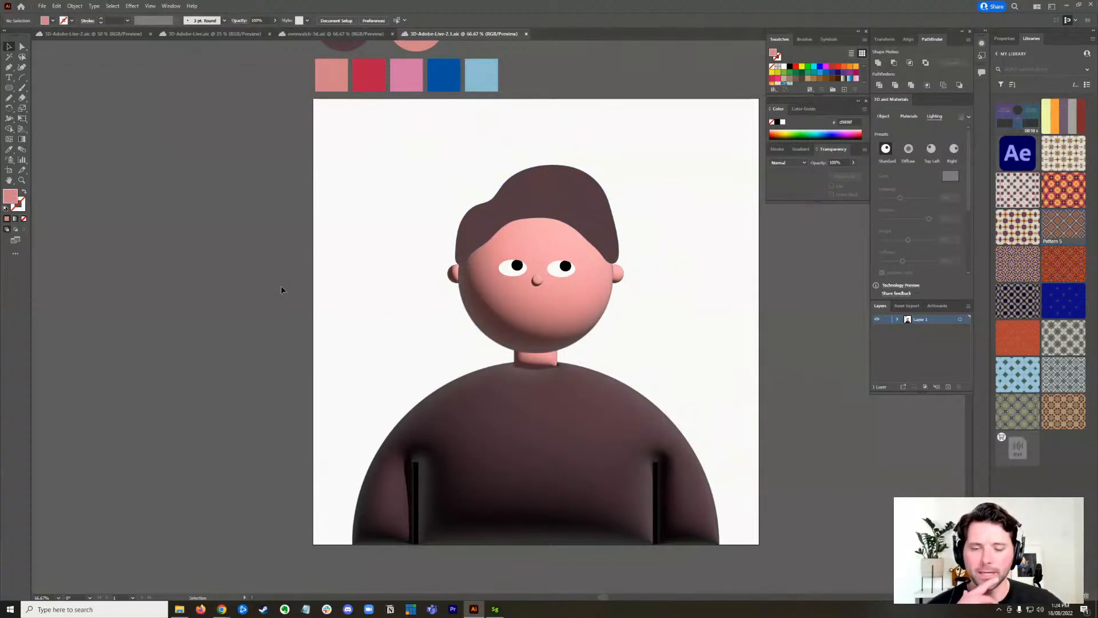
# - Draw a circle about 98 px across centred on the character's left-hand eye and swap its fill to an outline
pyautogui.click(9, 88)
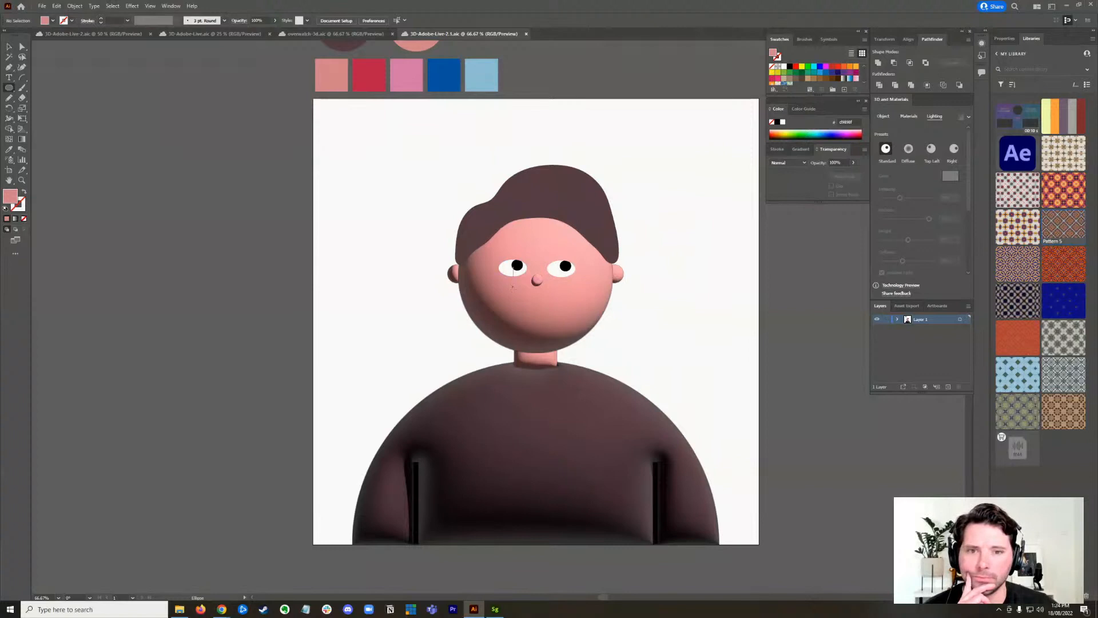
pyautogui.scroll(3, 523, 295)
pyautogui.scroll(3, 522, 296)
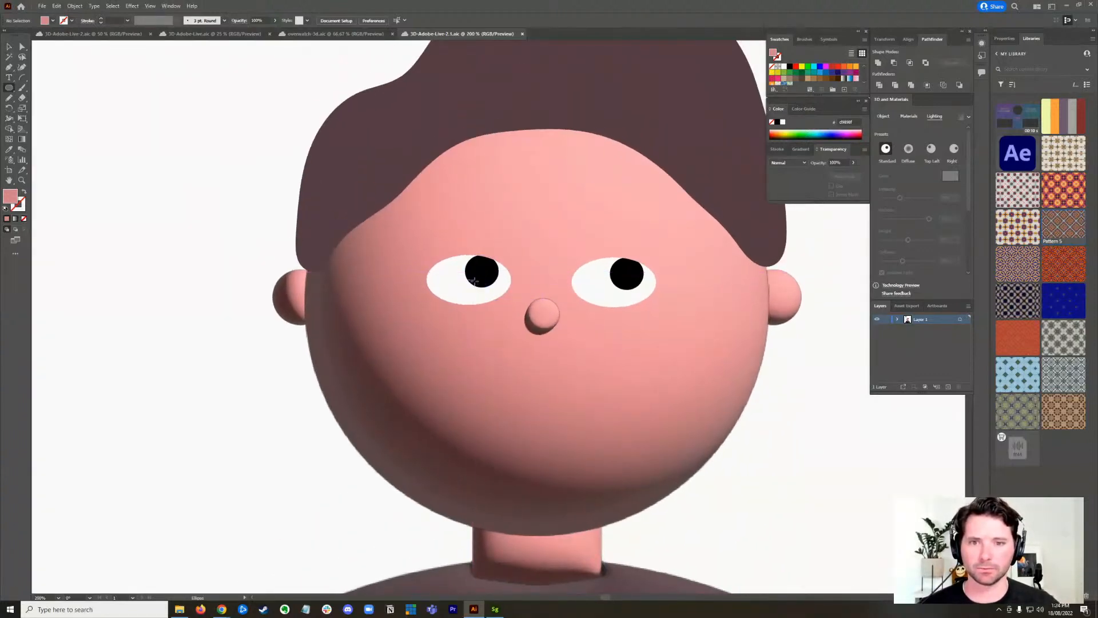
pyautogui.moveTo(472, 281); pyautogui.dragTo(522, 222)
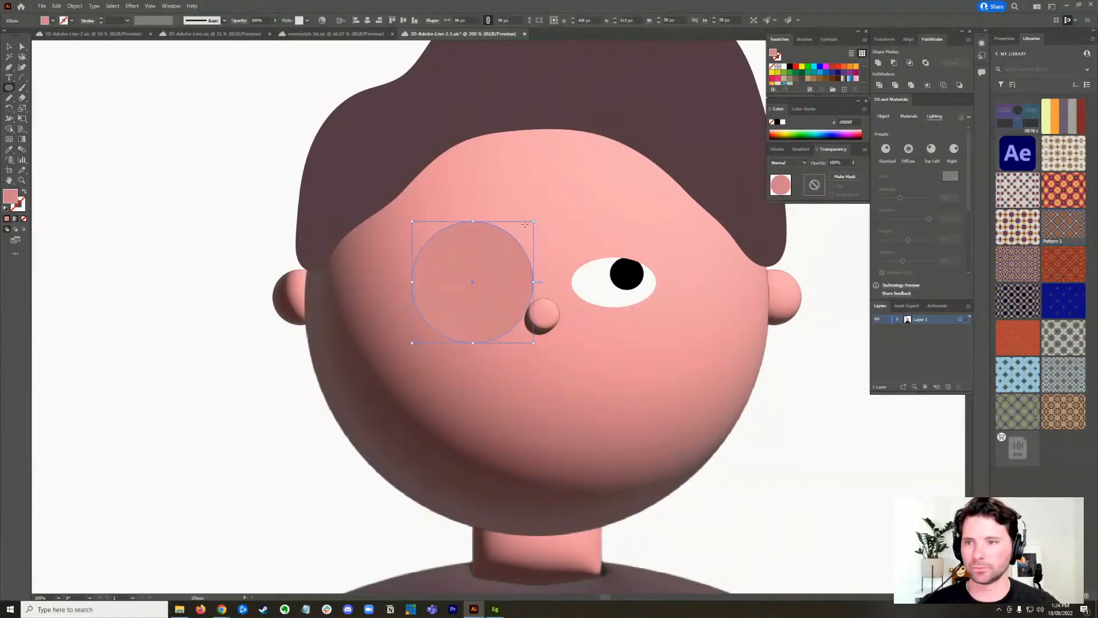
pyautogui.click(24, 194)
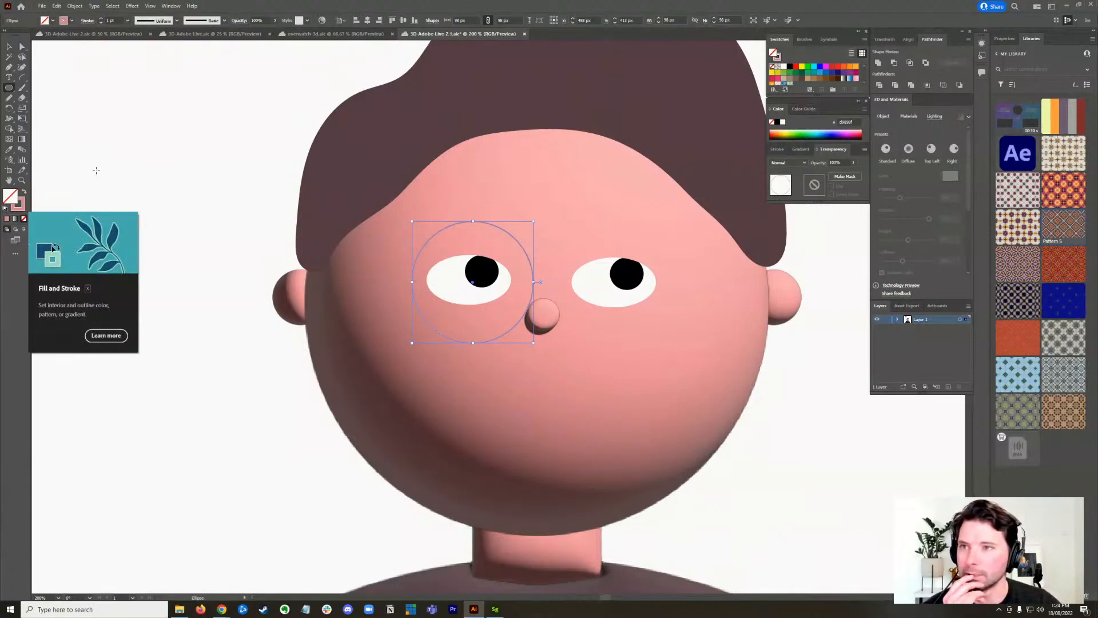
# - Change the circle's outline to a darker, muted red
pyautogui.doubleClick(21, 208)
pyautogui.moveTo(526, 356); pyautogui.dragTo(525, 345)
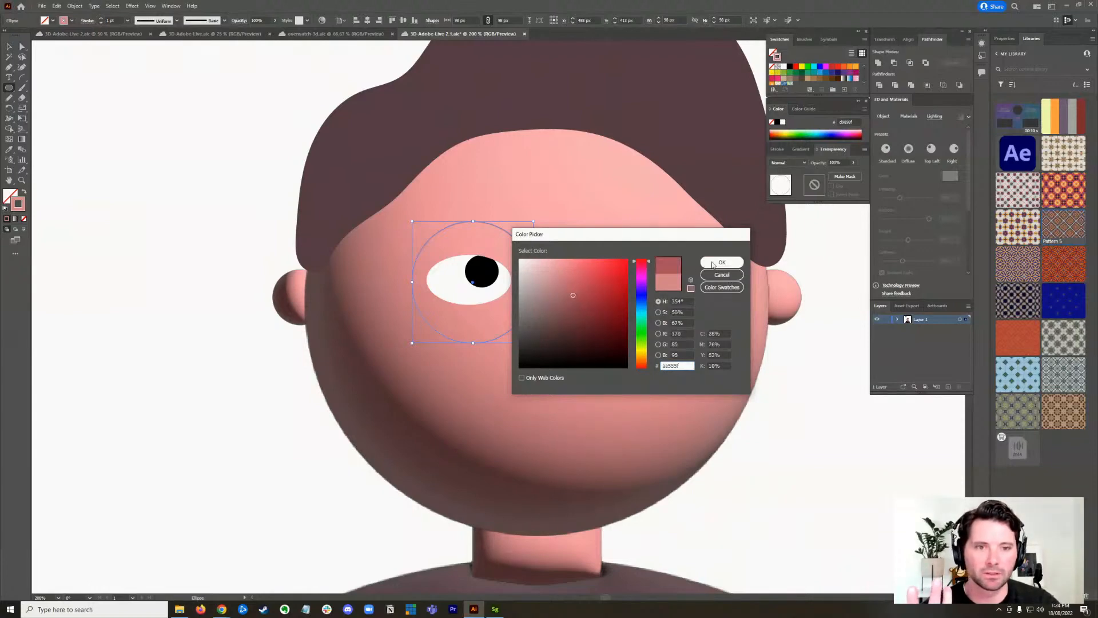
pyautogui.click(722, 262)
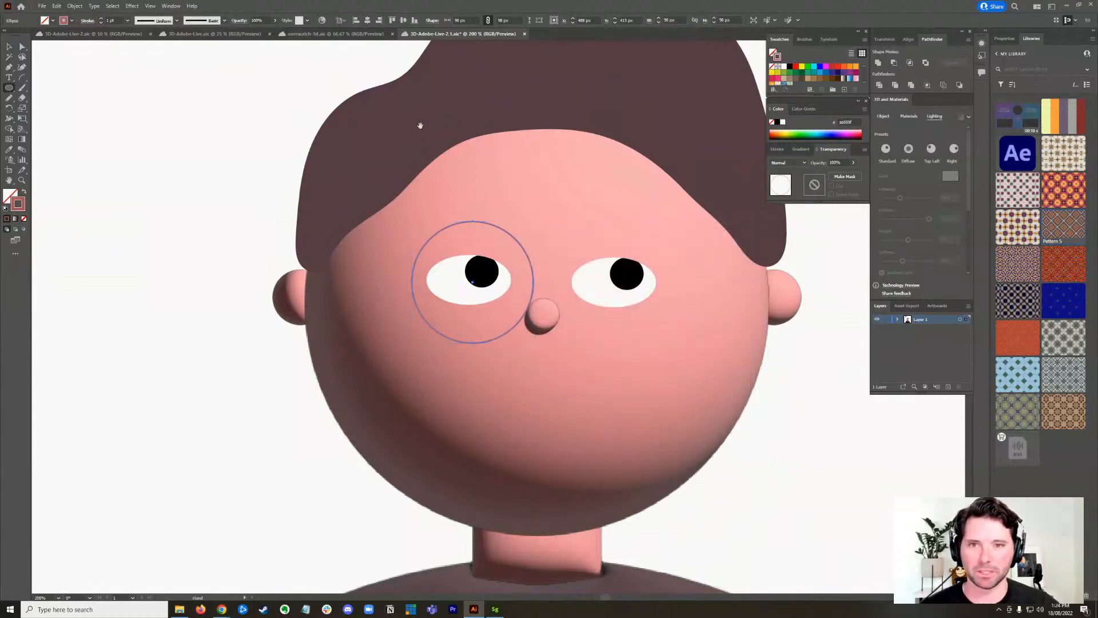
# - Outline the circle with the dark blue sampled from the swatch row and thicken its stroke to 8 pt
pyautogui.hotkey('ctrl', '-')
pyautogui.hotkey('ctrl', '-')
pyautogui.hotkey('ctrl', '-')
pyautogui.press('i')
pyautogui.click(389, 129)
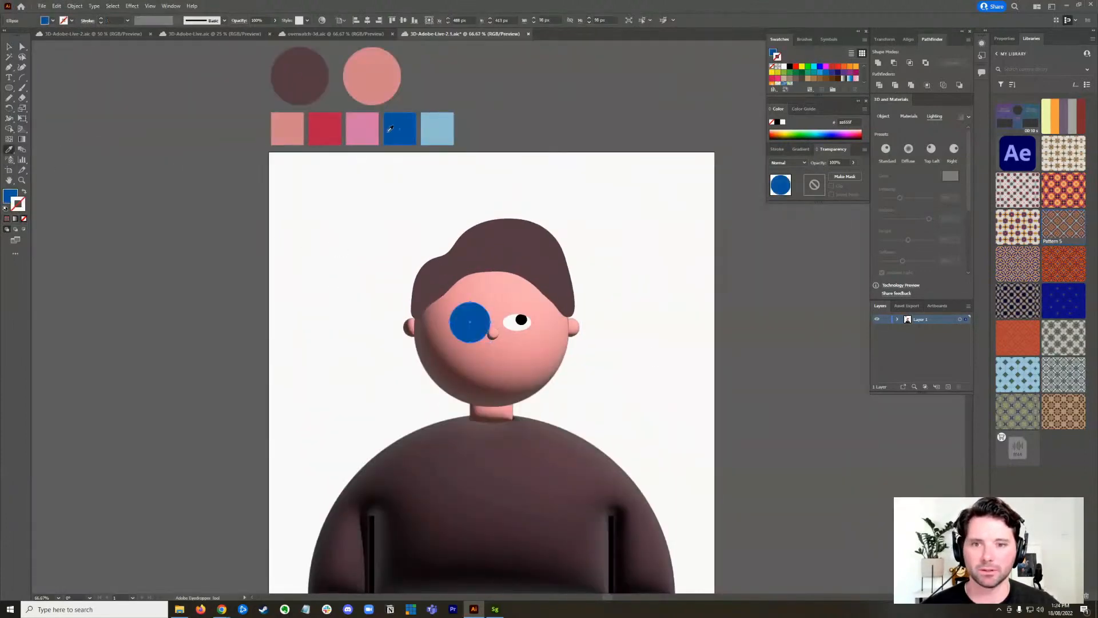
pyautogui.click(24, 193)
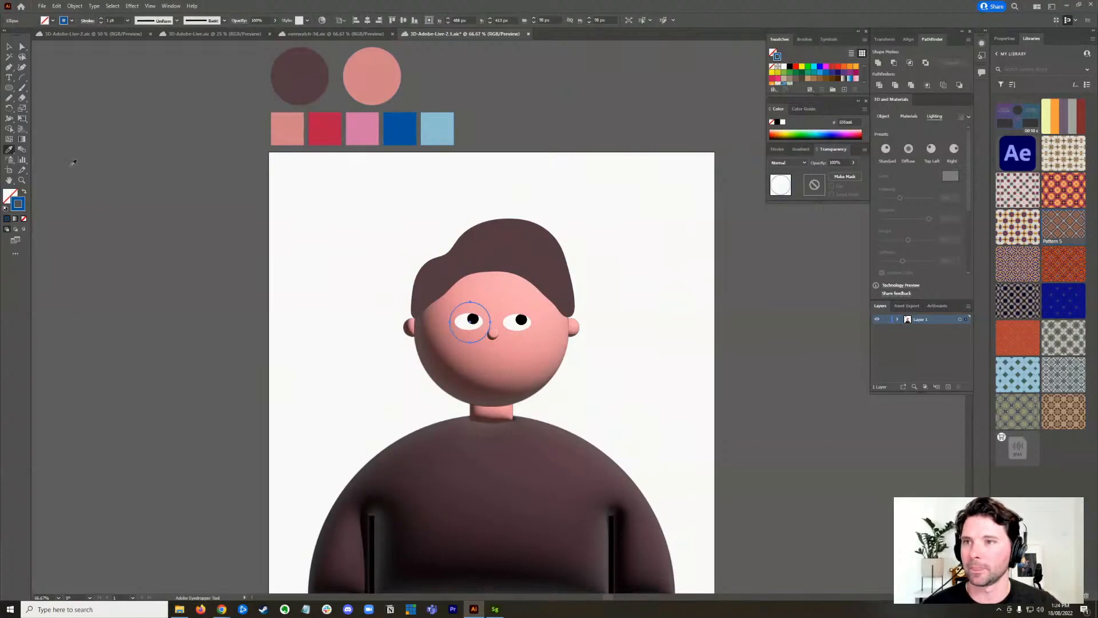
pyautogui.click(102, 18)
pyautogui.click(101, 18)
pyautogui.click(9, 47)
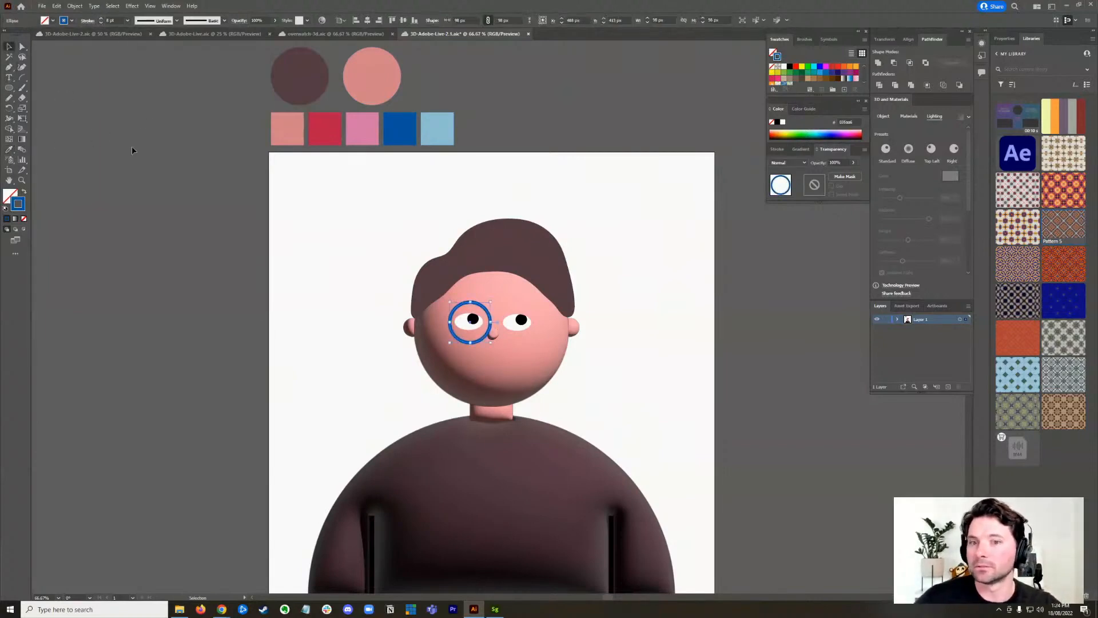
# - Nudge the ring 1 px to the left around the eye
pyautogui.click(189, 382)
pyautogui.scroll(4, 501, 292)
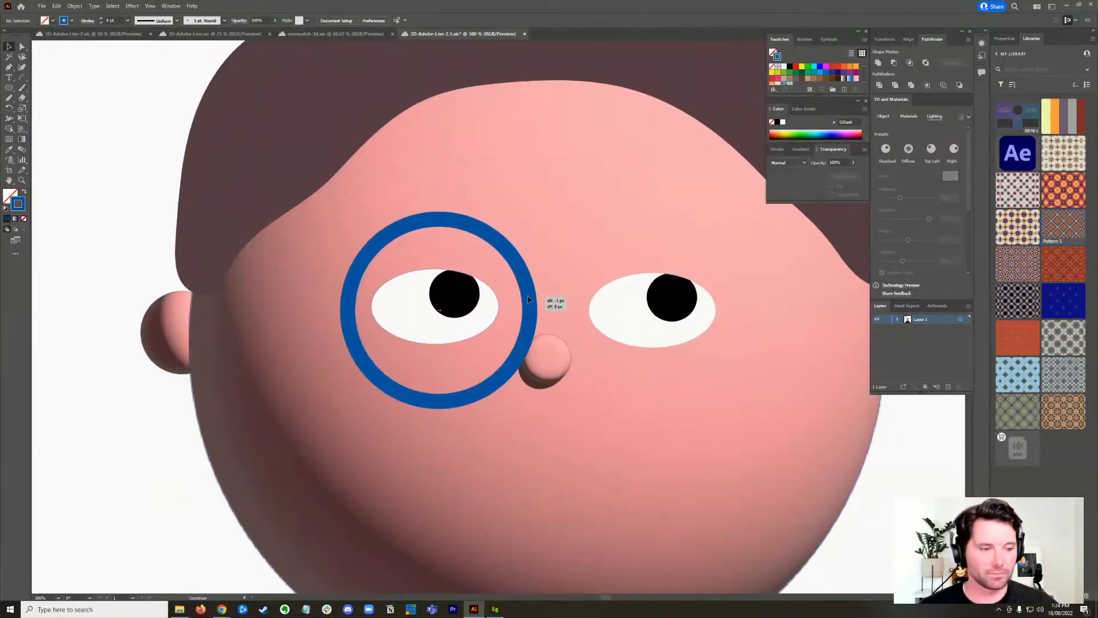
pyautogui.click(529, 298)
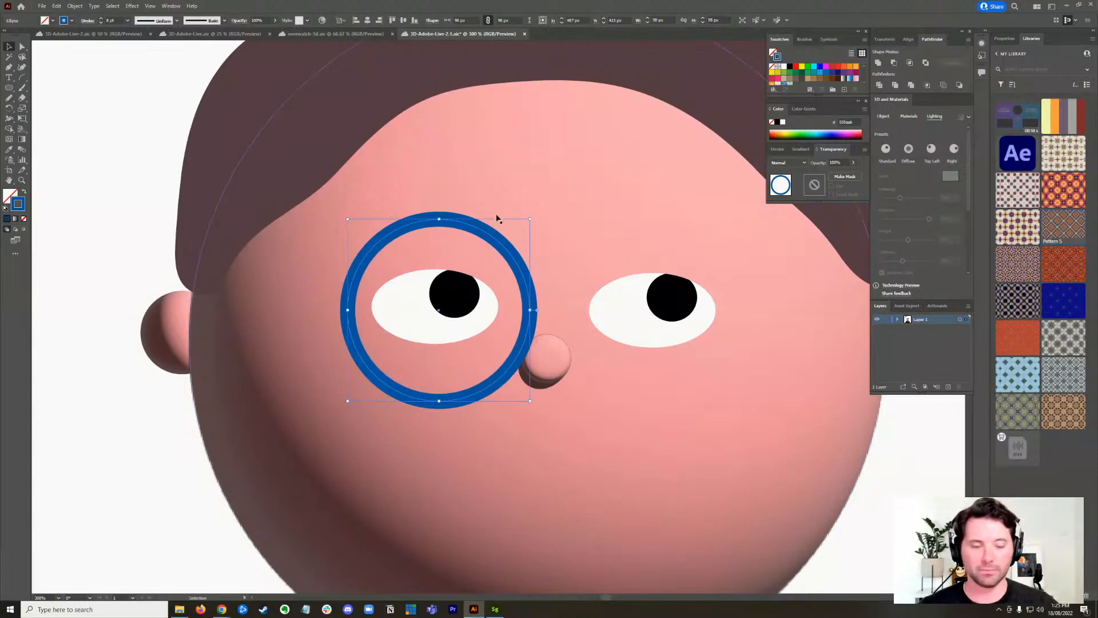
# - Recolour the ring's stroke with the light blue sampled from the swatch row and set its weight to 8 pt
pyautogui.scroll(-2, 506, 245)
pyautogui.scroll(1, 490, 165)
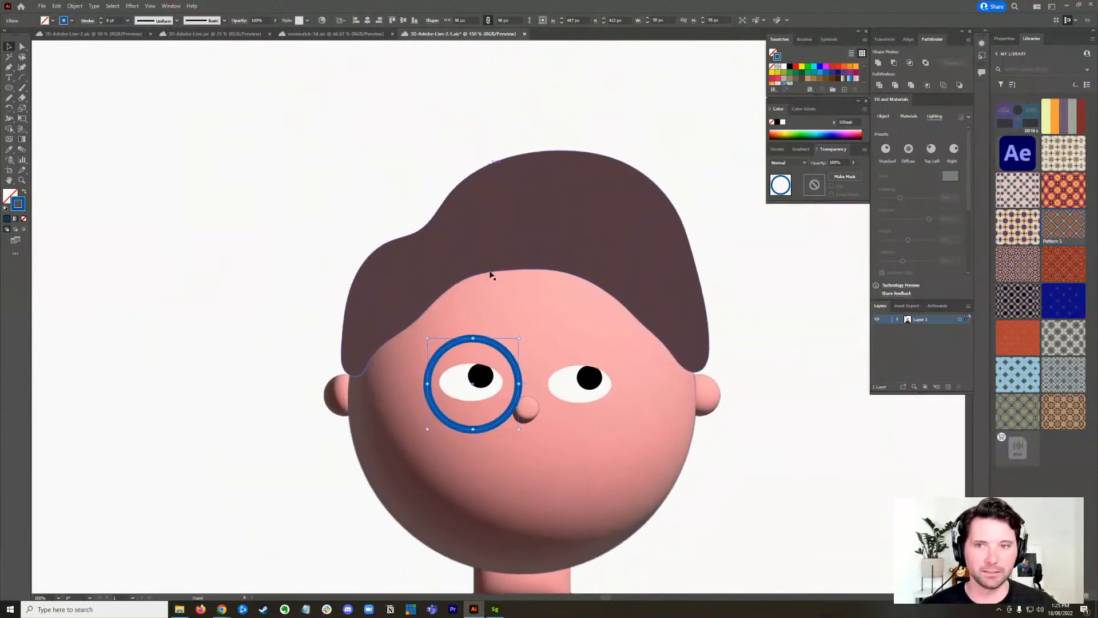
pyautogui.scroll(-3, 490, 197)
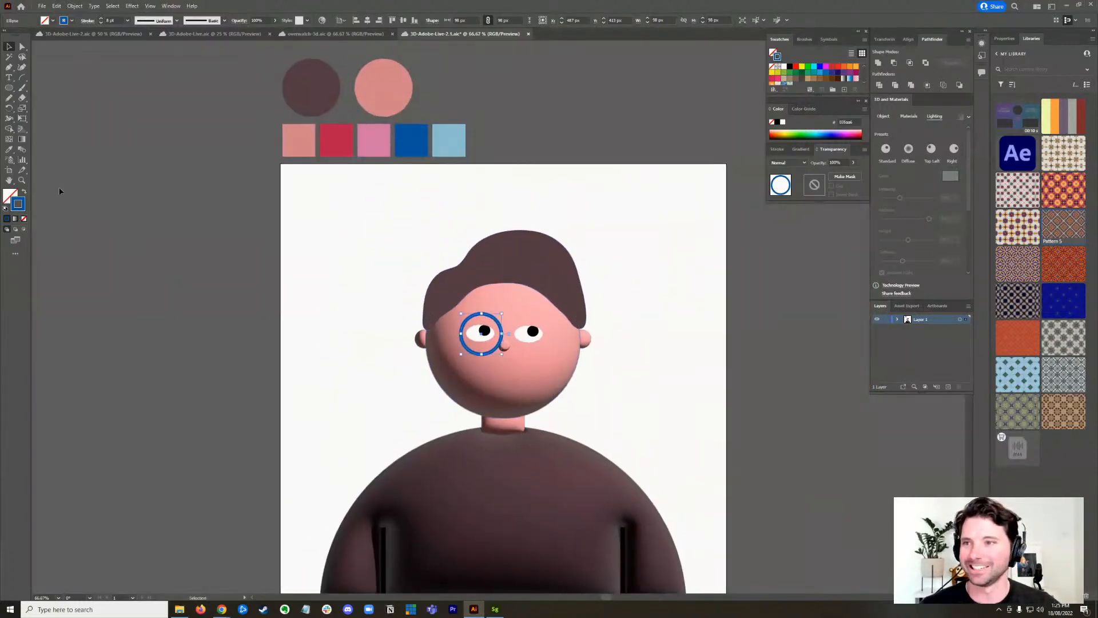
pyautogui.press('i')
pyautogui.click(455, 137)
pyautogui.press('v')
pyautogui.click(23, 193)
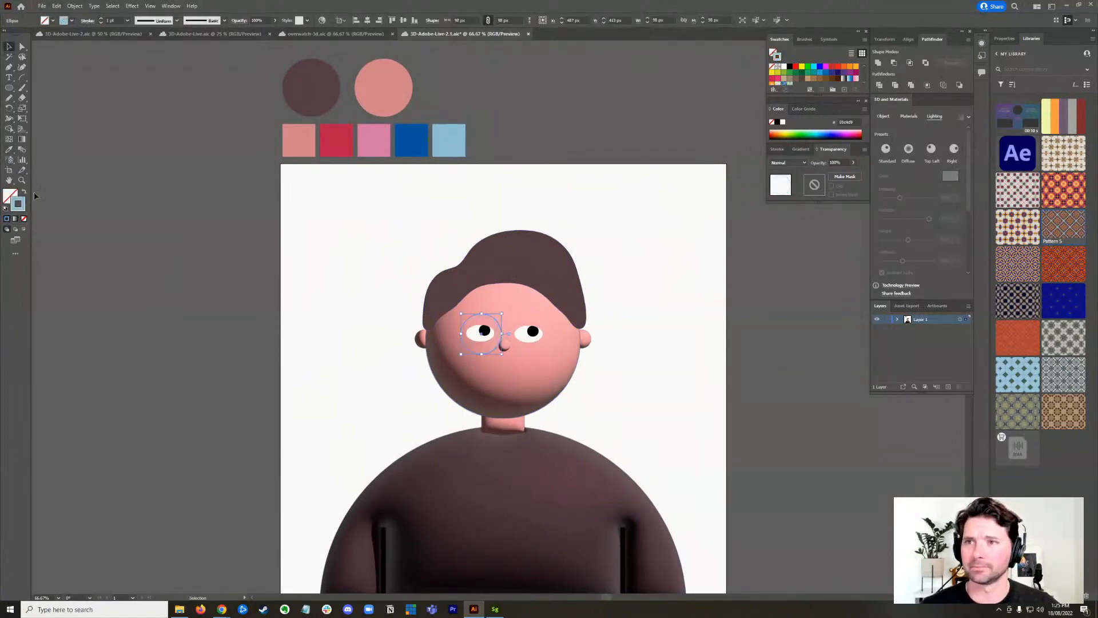
pyautogui.click(102, 19)
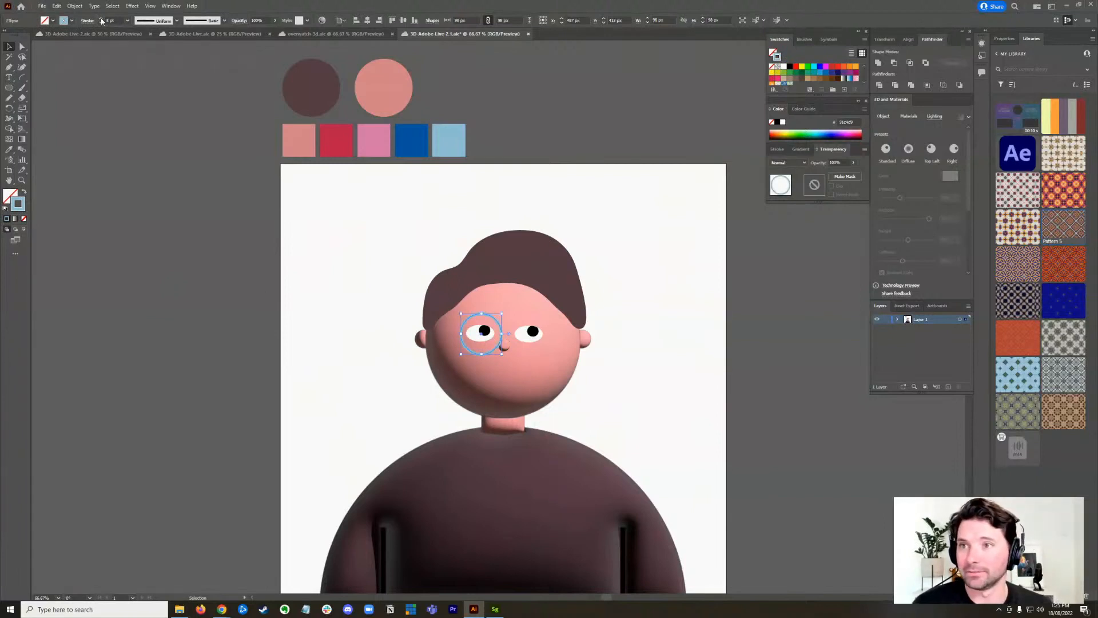
pyautogui.click(232, 310)
# - Duplicate the light blue ring horizontally so the copy surrounds the other eye
pyautogui.scroll(3, 511, 343)
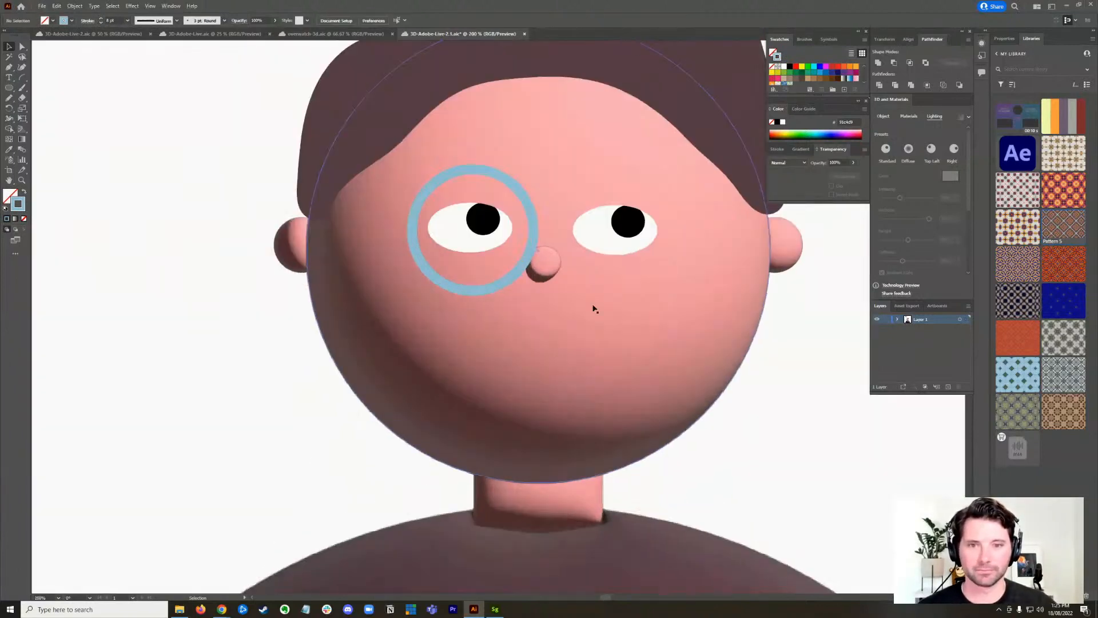
pyautogui.click(472, 264)
pyautogui.click(469, 271)
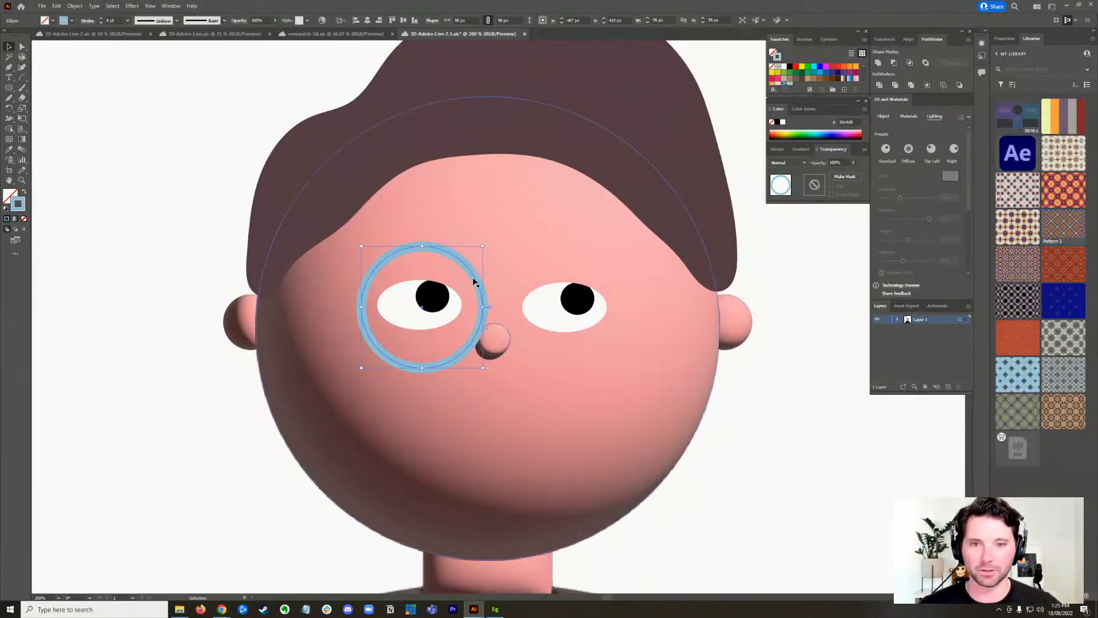
pyautogui.moveTo(475, 280); pyautogui.dragTo(619, 280)
pyautogui.click(140, 325)
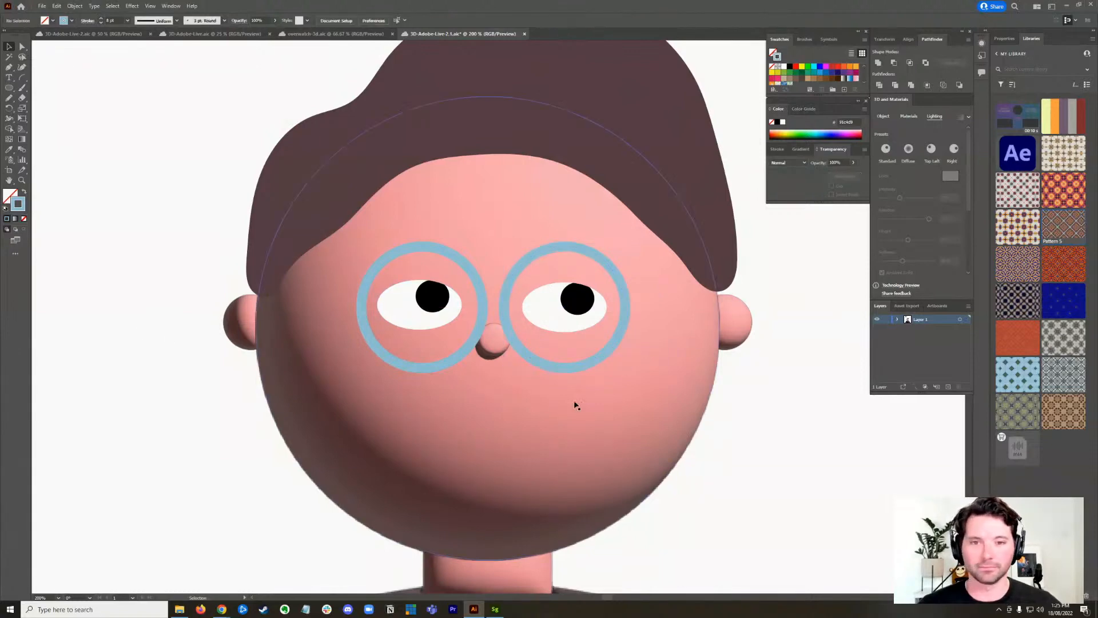
# - Draw a light blue arc about 13 px wide and high in the gap between the two rings, above the nose
pyautogui.scroll(1, 575, 405)
pyautogui.moveTo(478, 299); pyautogui.dragTo(491, 355)
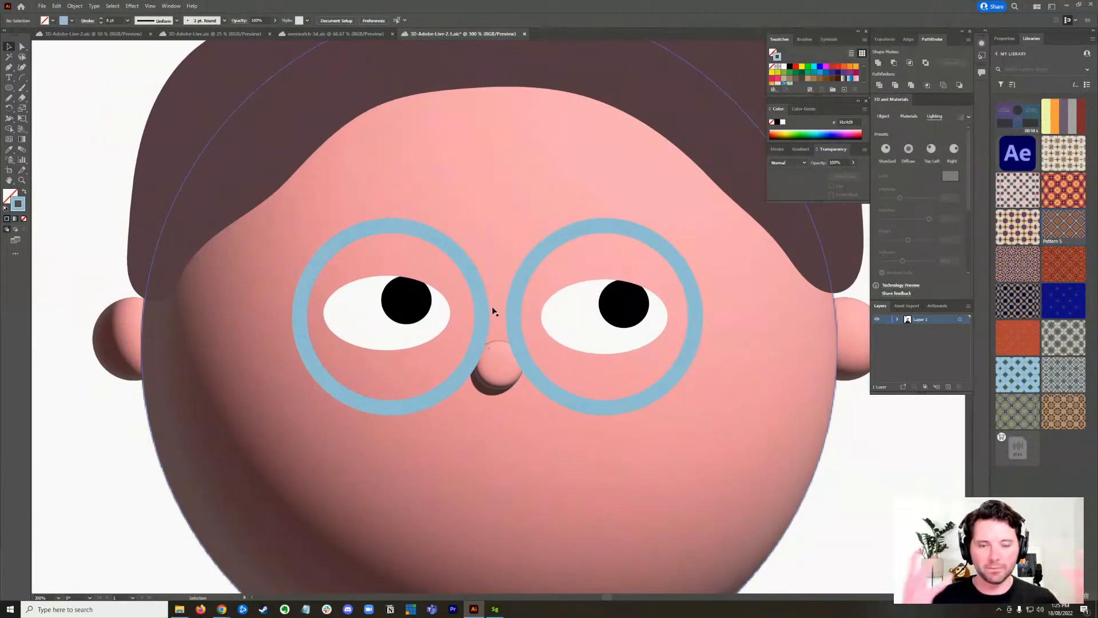
pyautogui.click(480, 295)
pyautogui.click(23, 78)
pyautogui.click(23, 80)
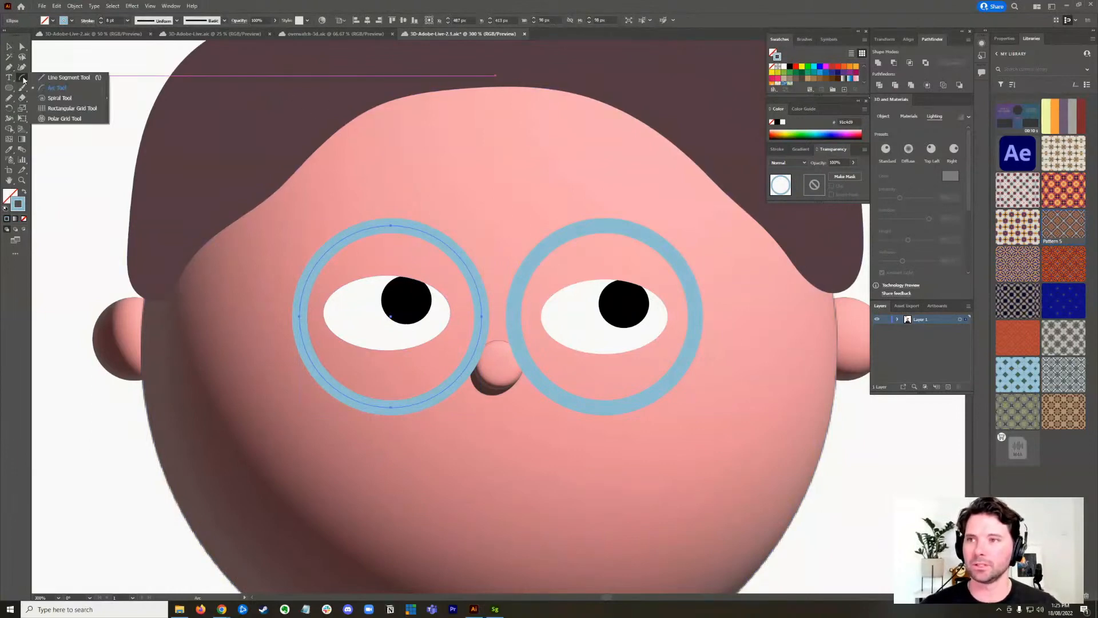
pyautogui.click(57, 87)
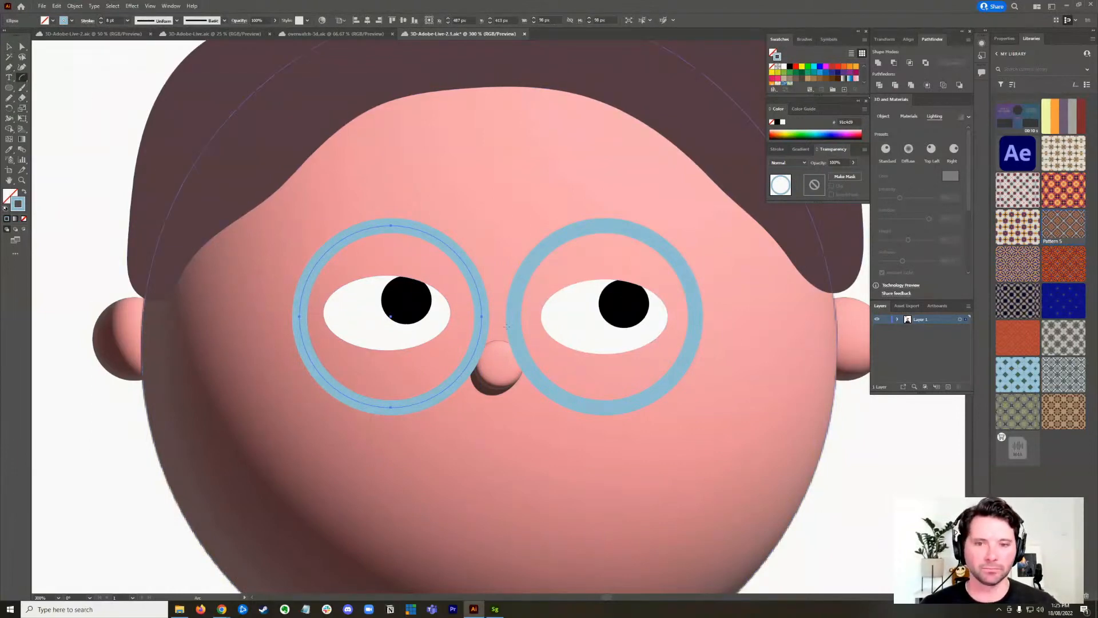
pyautogui.moveTo(483, 314); pyautogui.dragTo(504, 289)
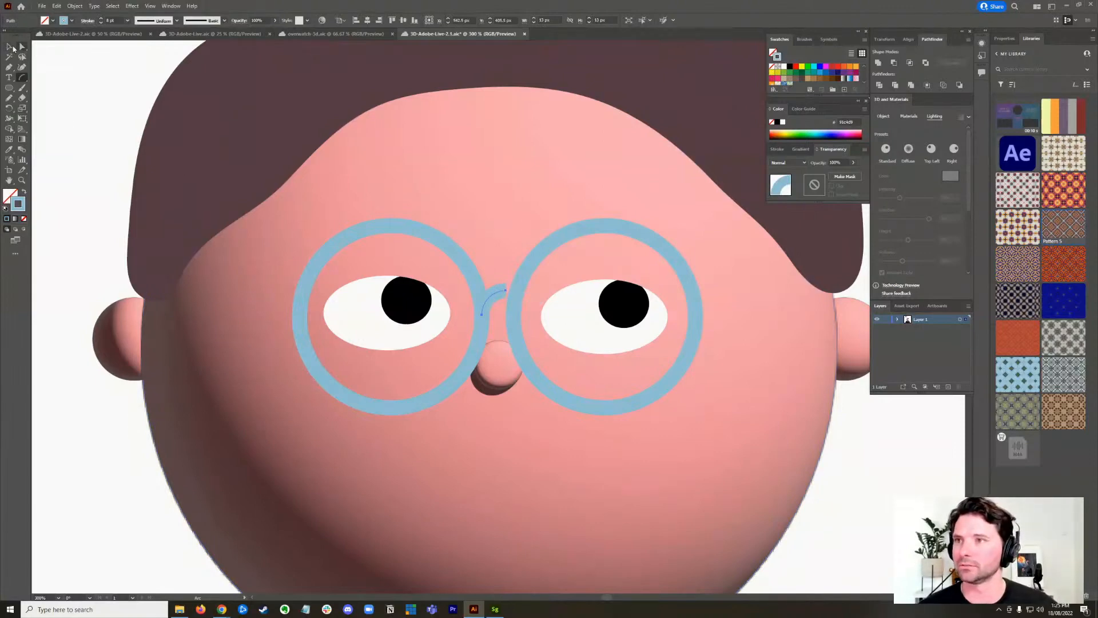
# - Rotate the arc 45 degrees and move it so it bridges the two rings evenly
pyautogui.click(9, 46)
pyautogui.moveTo(508, 288); pyautogui.dragTo(495, 307)
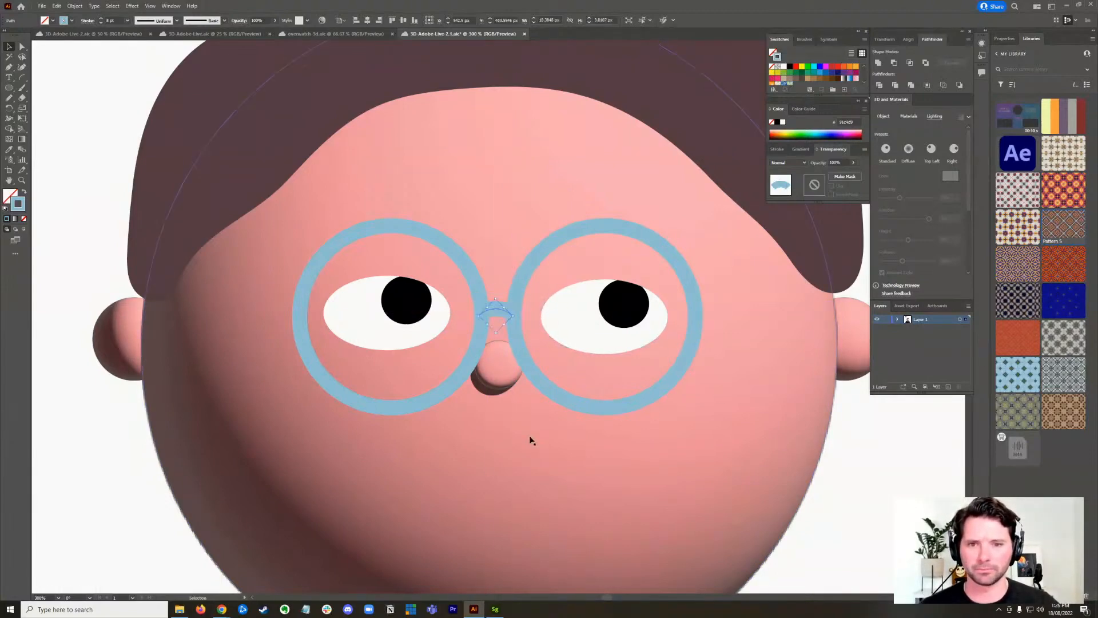
pyautogui.scroll(8, 499, 339)
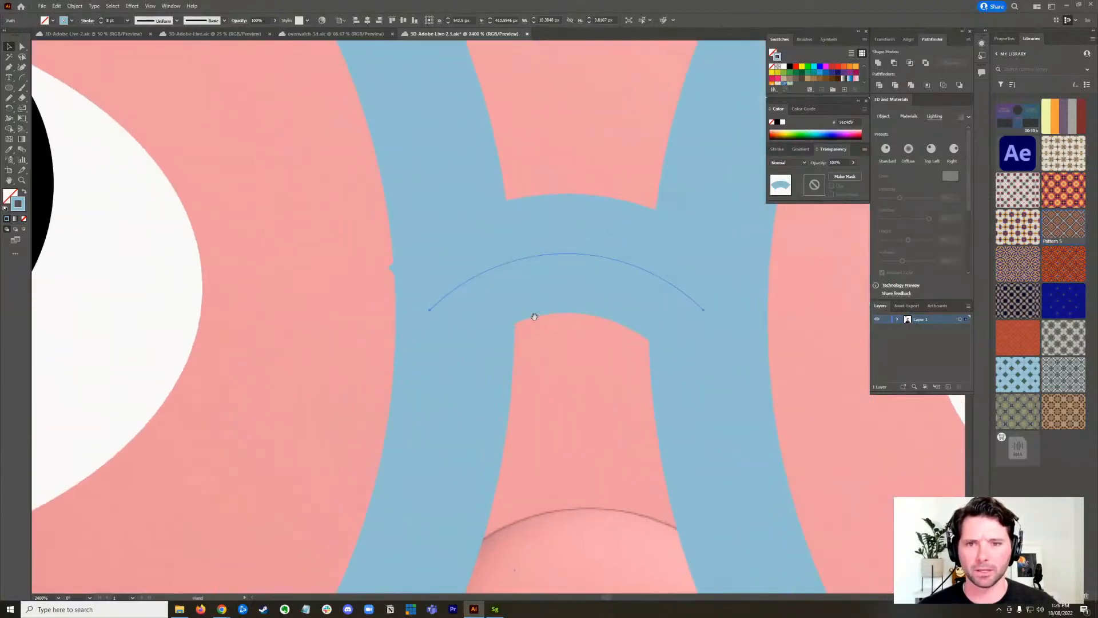
pyautogui.press('space')
pyautogui.moveTo(571, 253); pyautogui.dragTo(584, 255)
pyautogui.scroll(-4, 618, 318)
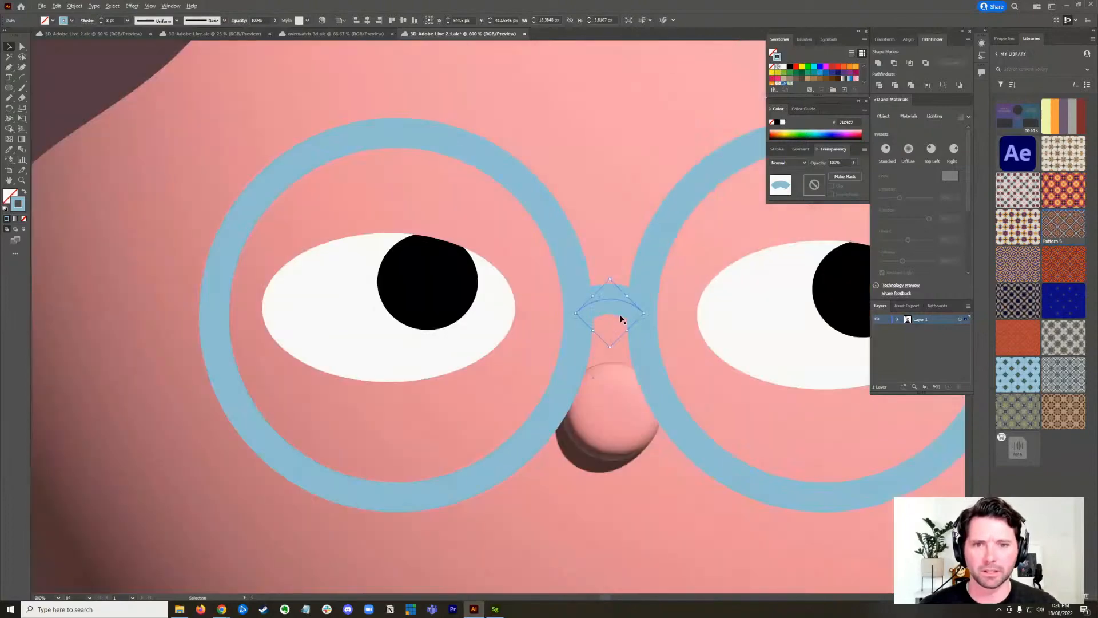
pyautogui.moveTo(669, 392); pyautogui.dragTo(568, 352)
pyautogui.scroll(-3, 568, 352)
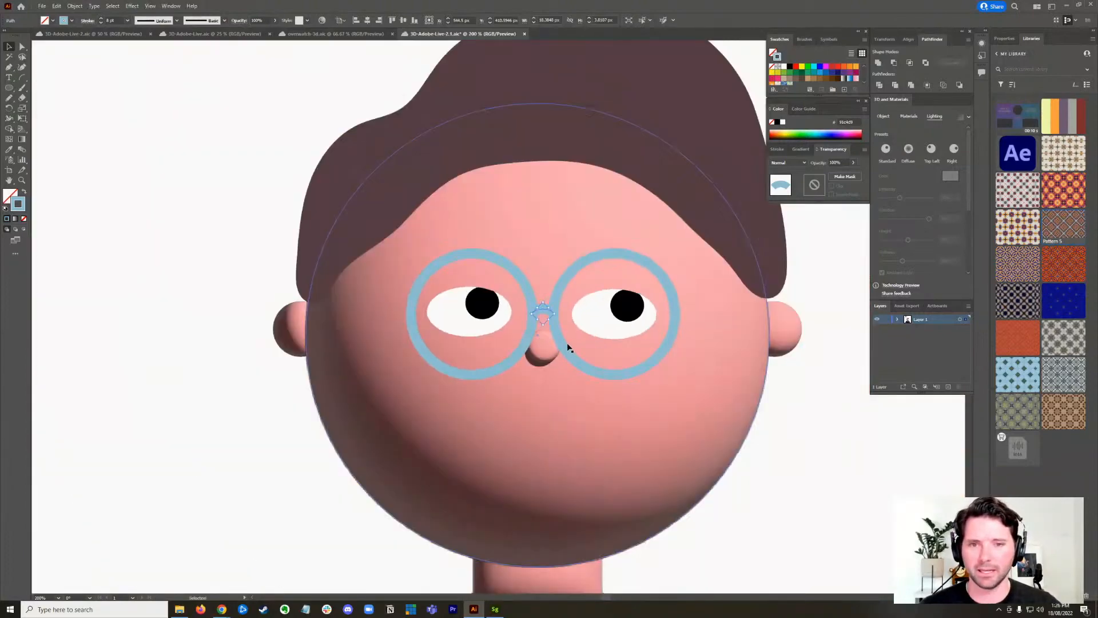
pyautogui.click(818, 427)
# - Group the two lens rings, leaving the bridge arc out
pyautogui.click(521, 283)
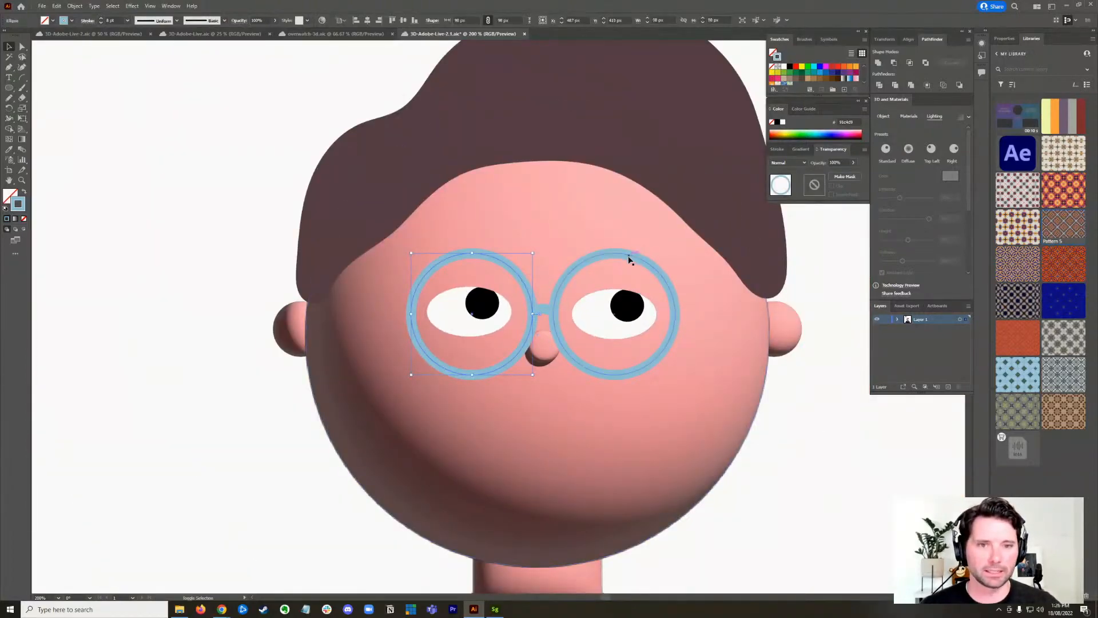
pyautogui.hotkey('ctrl', 'g')
pyautogui.hotkey('ctrl', 'z')
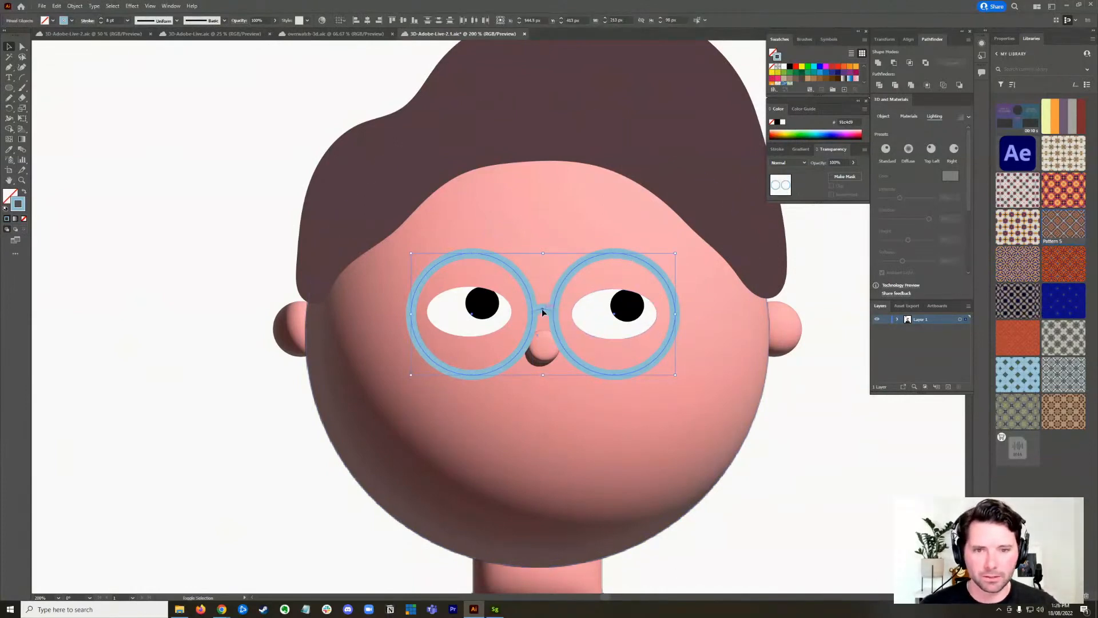
# - Align the bridge arc and the grouped rings to their horizontal centres
pyautogui.scroll(3, 575, 349)
pyautogui.scroll(2, 570, 347)
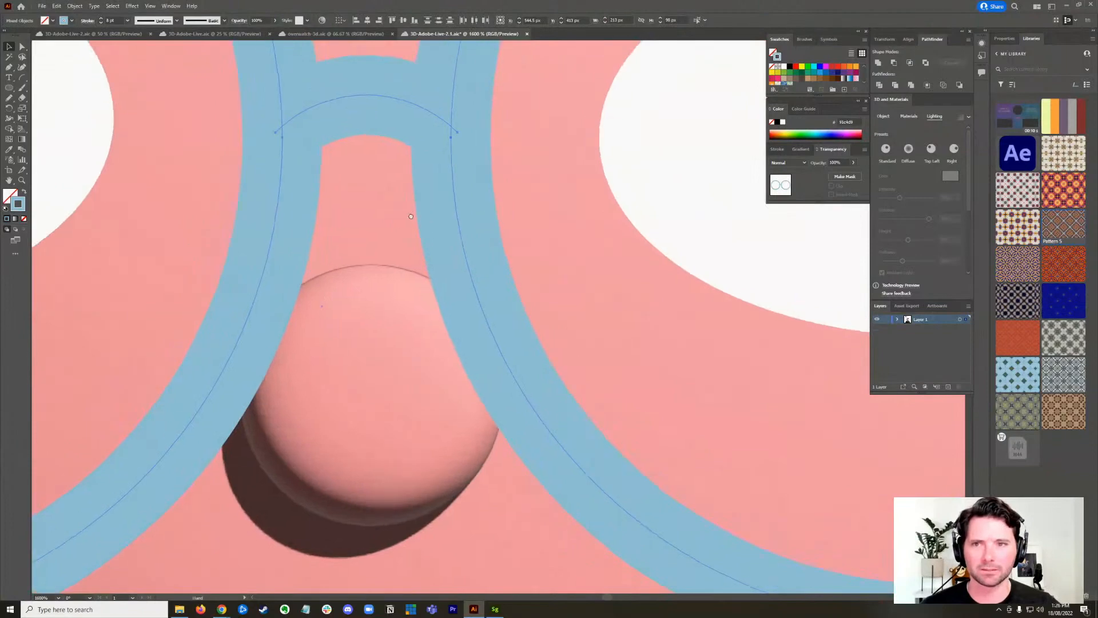
pyautogui.moveTo(380, 191); pyautogui.dragTo(593, 350)
pyautogui.click(910, 39)
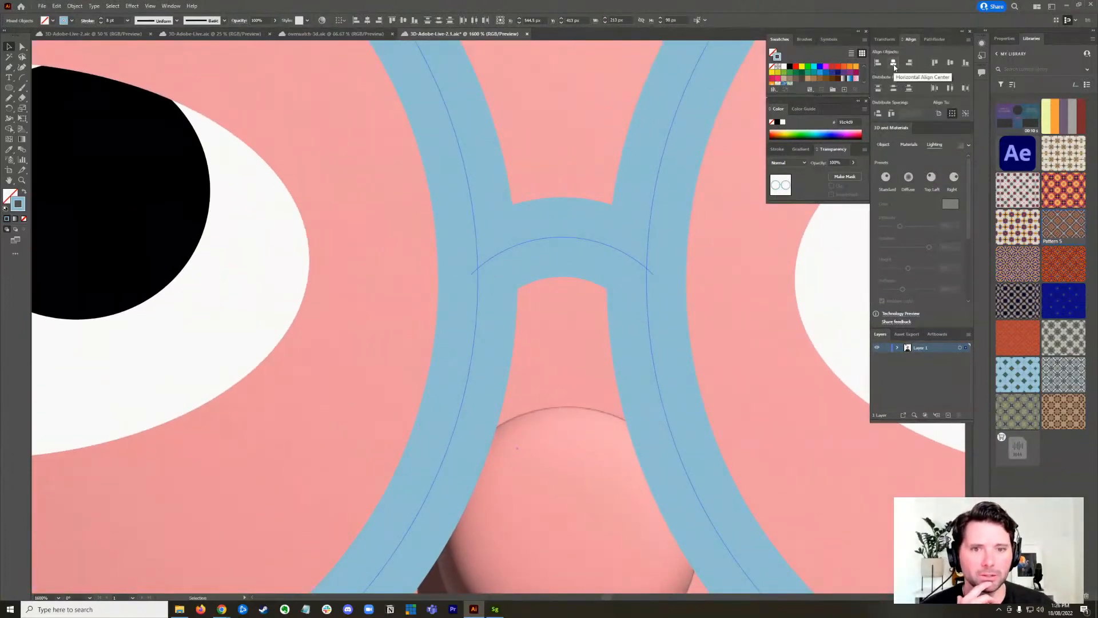
pyautogui.scroll(-5, 605, 295)
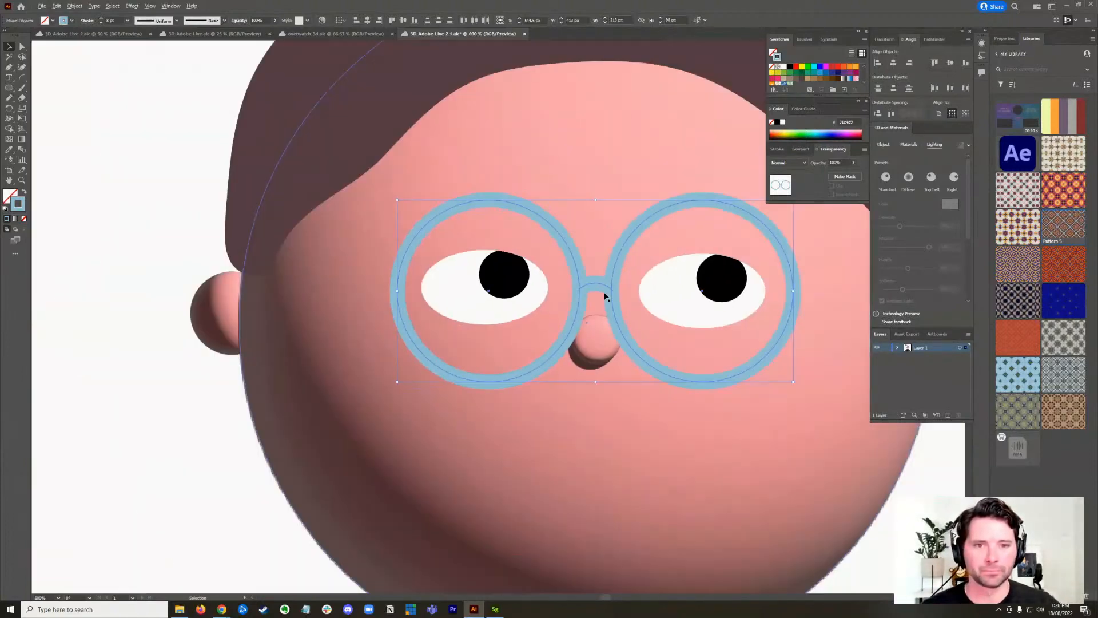
# - Select the ring group together with the bridge arc and group them as one pair of glasses
pyautogui.hscroll(3, 650, 336)
pyautogui.click(825, 456)
pyautogui.scroll(-3, 618, 412)
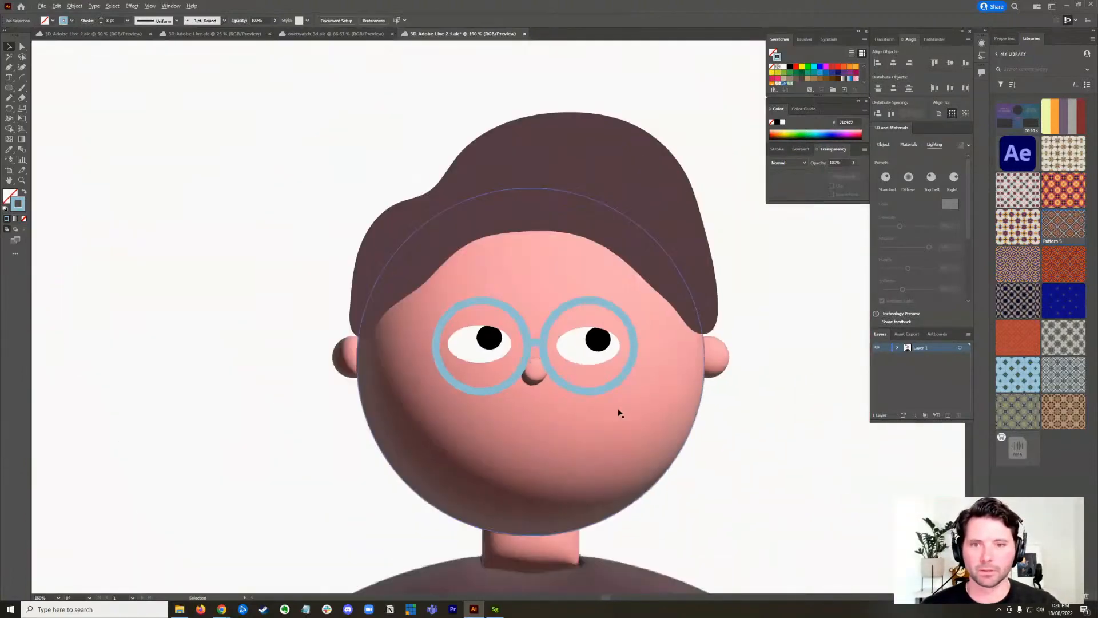
pyautogui.scroll(3, 482, 290)
pyautogui.click(468, 279)
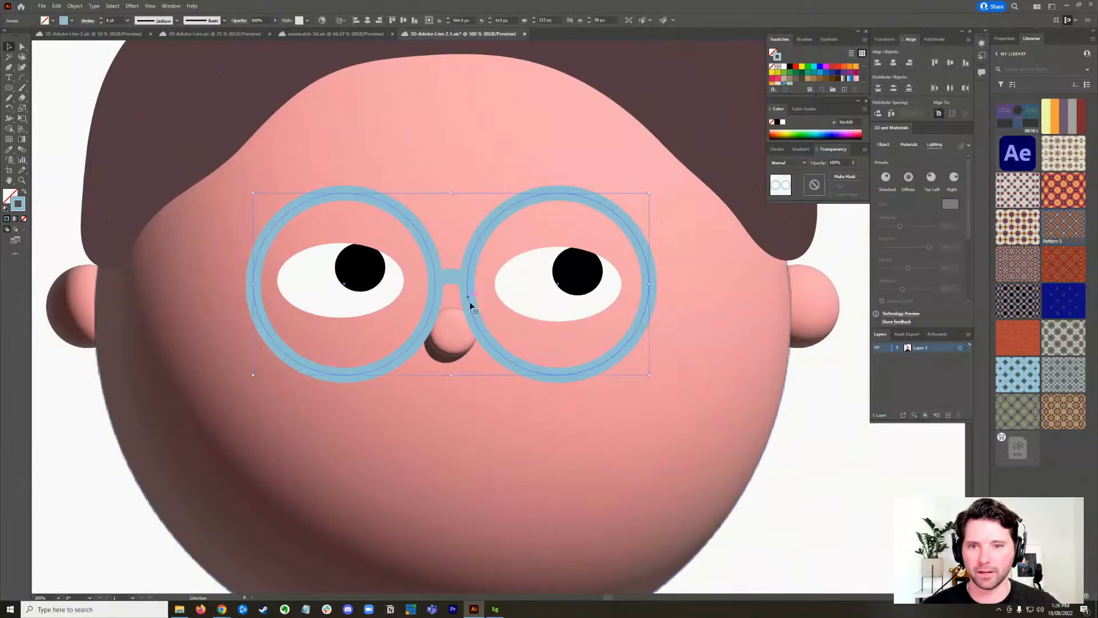
pyautogui.doubleClick(451, 275)
pyautogui.hotkey('ctrl', 'a')
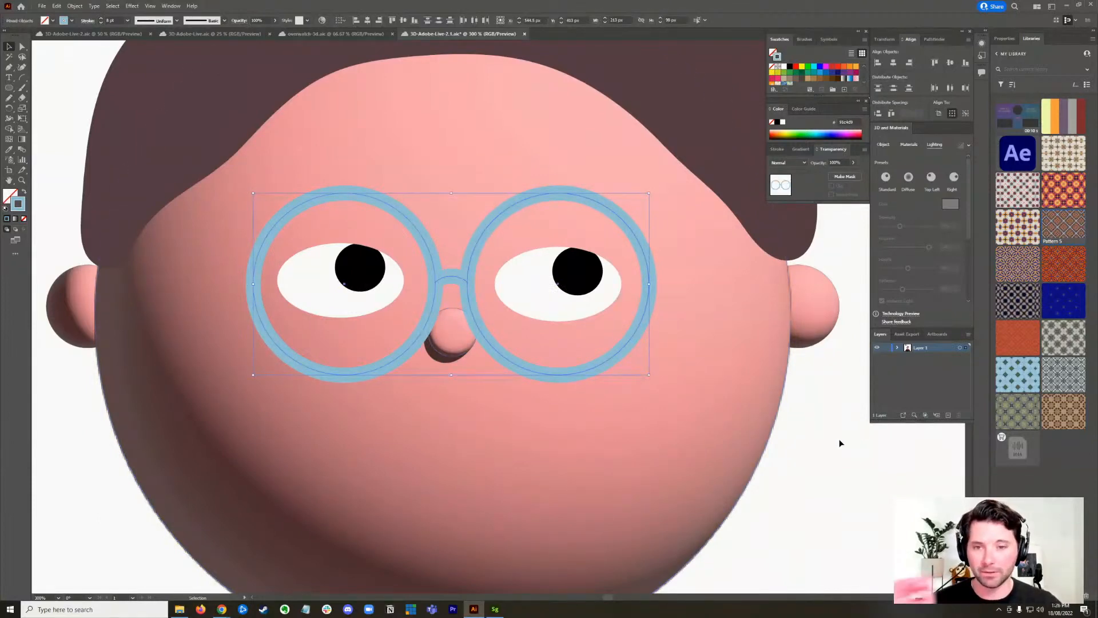
pyautogui.hotkey('ctrl', 'g')
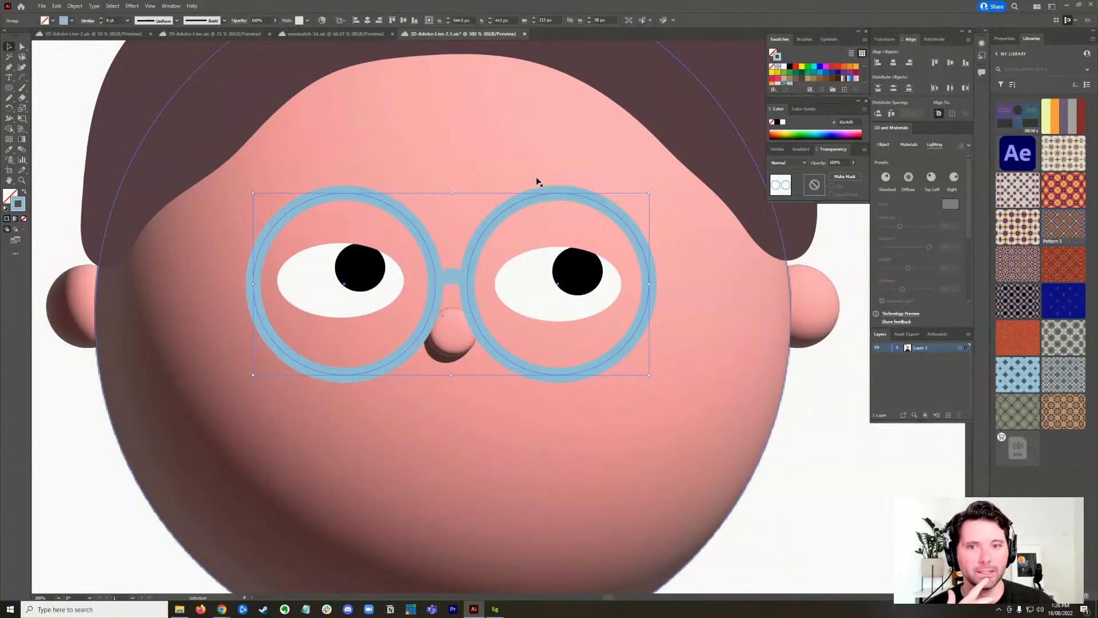
# - Try applying the Inflate 3D effect to the lens ring group and separately to the bridge arc
pyautogui.click(885, 144)
pyautogui.click(954, 177)
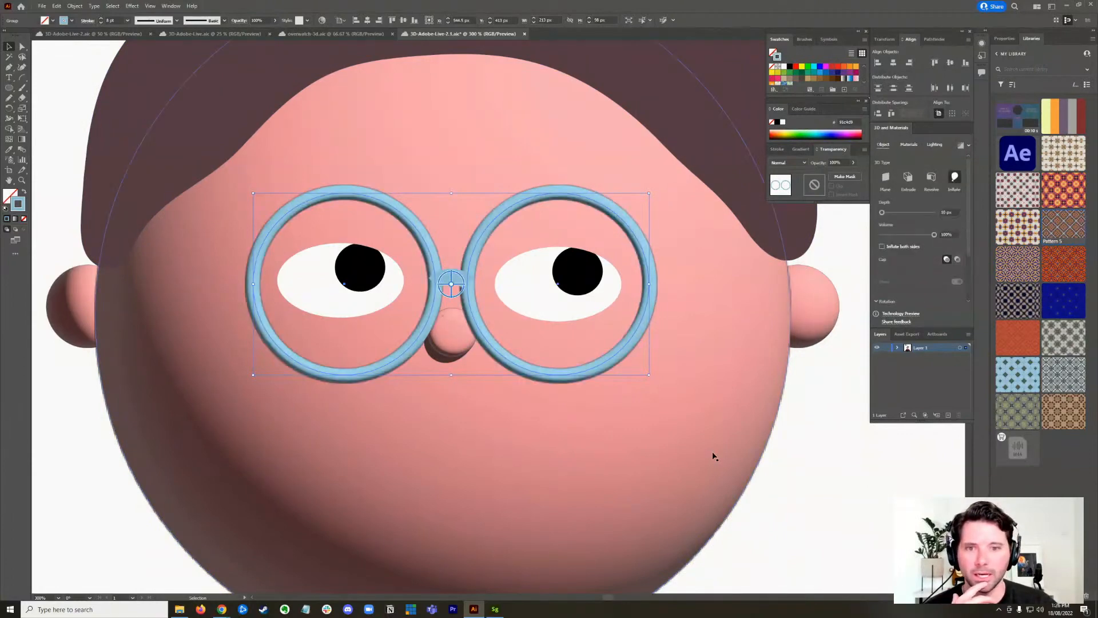
pyautogui.click(815, 426)
pyautogui.click(457, 286)
pyautogui.click(955, 177)
pyautogui.click(766, 491)
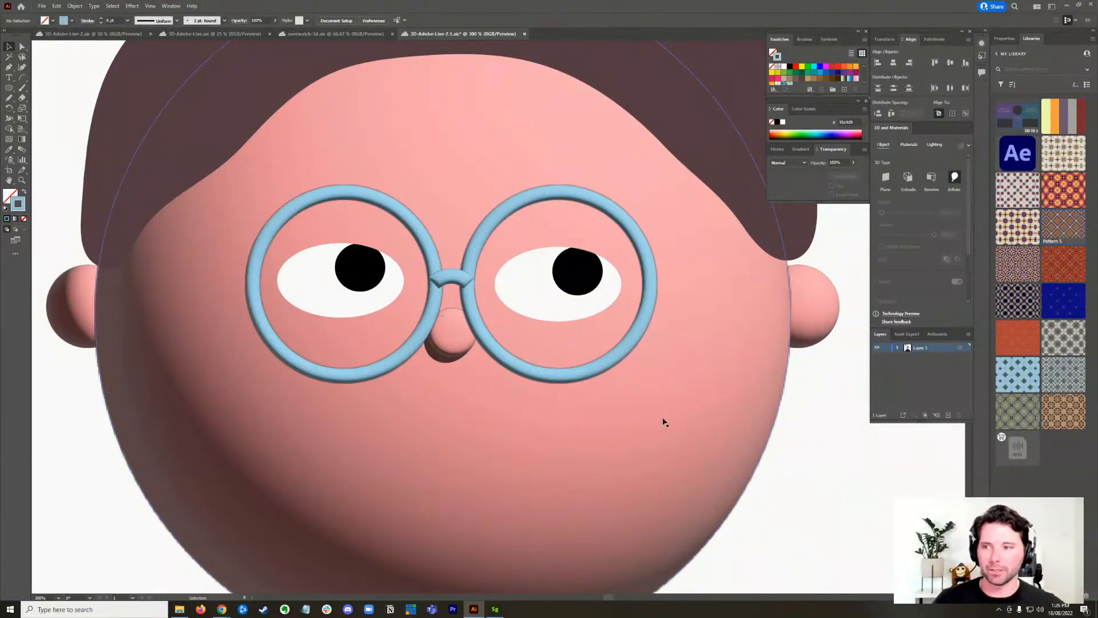
# - Try stacking the lens rings in front of the inflated bridge, and undo back to the flat, uninflated glasses
pyautogui.click(456, 282)
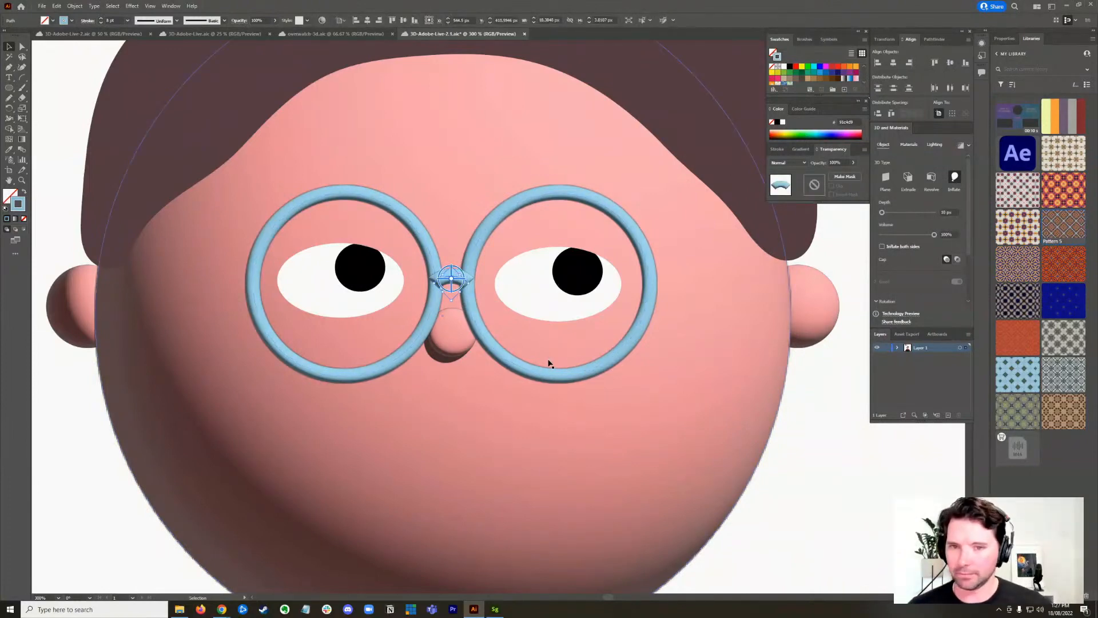
pyautogui.click(482, 232)
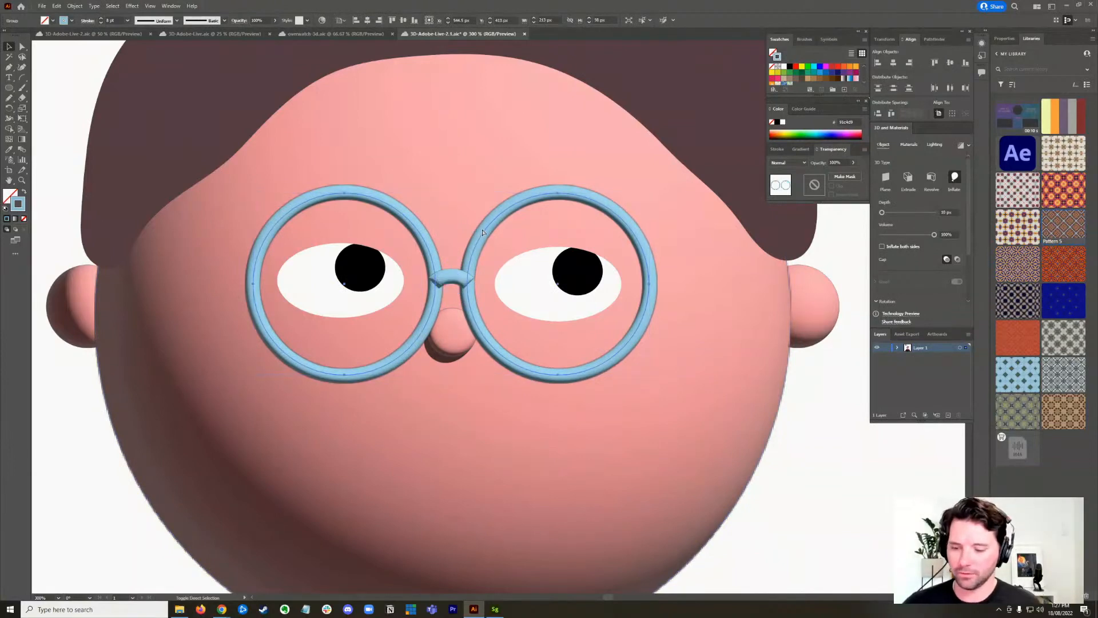
pyautogui.click(836, 469)
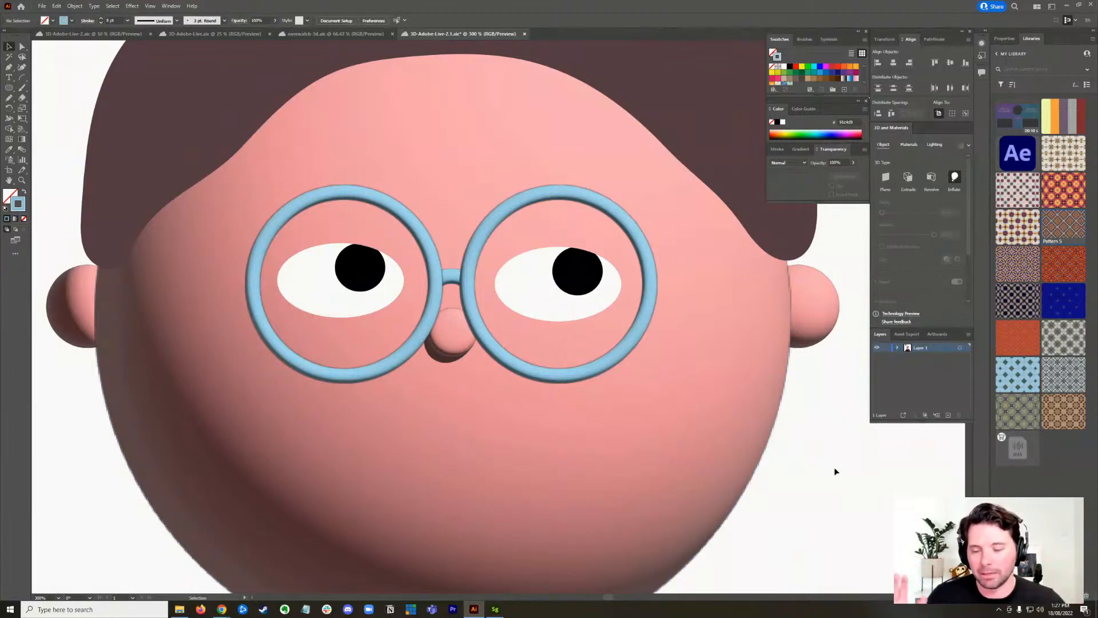
pyautogui.press('a')
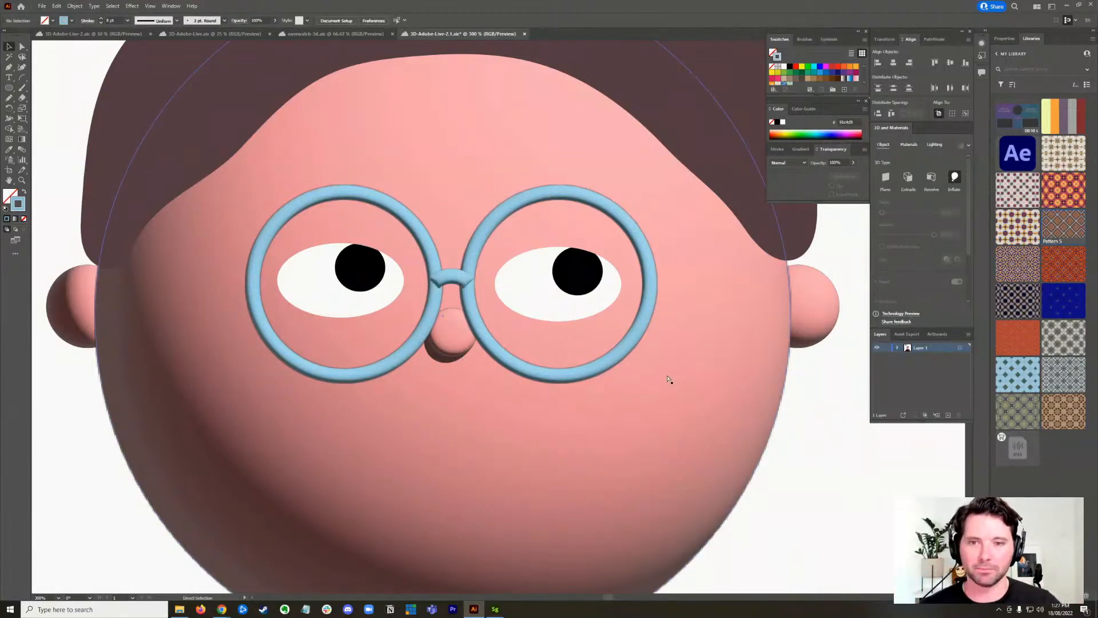
pyautogui.hotkey('ctrl', 'z')
pyautogui.press('v')
# - Group the lens rings with the bridge arc and apply the Inflate 3D effect to the combined glasses
pyautogui.click(613, 360)
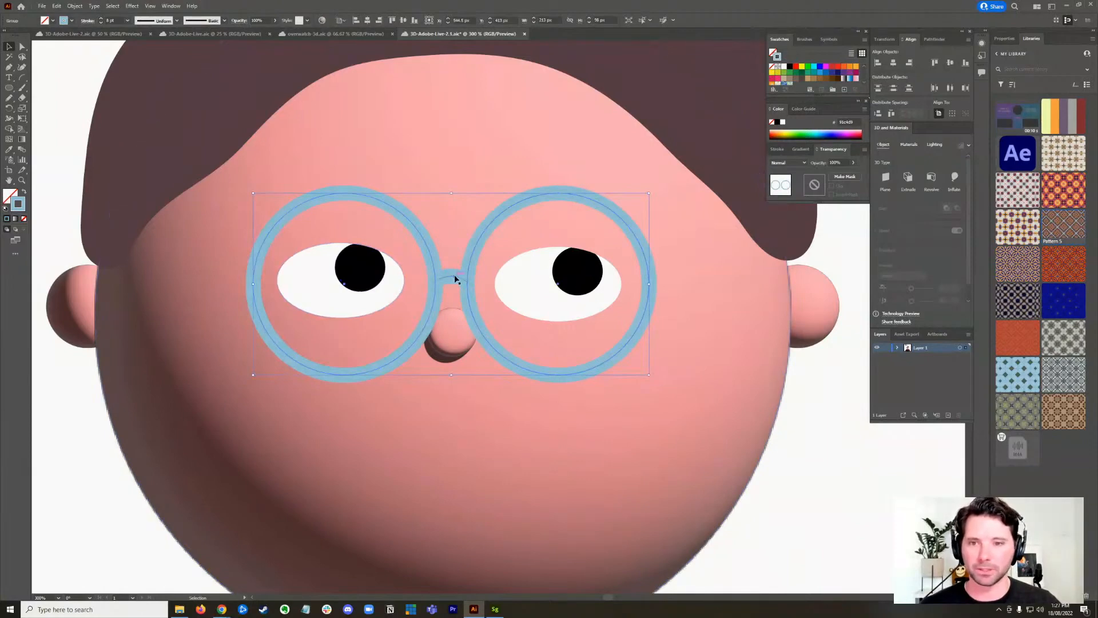
pyautogui.keyDown('shift'); pyautogui.click(455, 277); pyautogui.keyUp('shift')
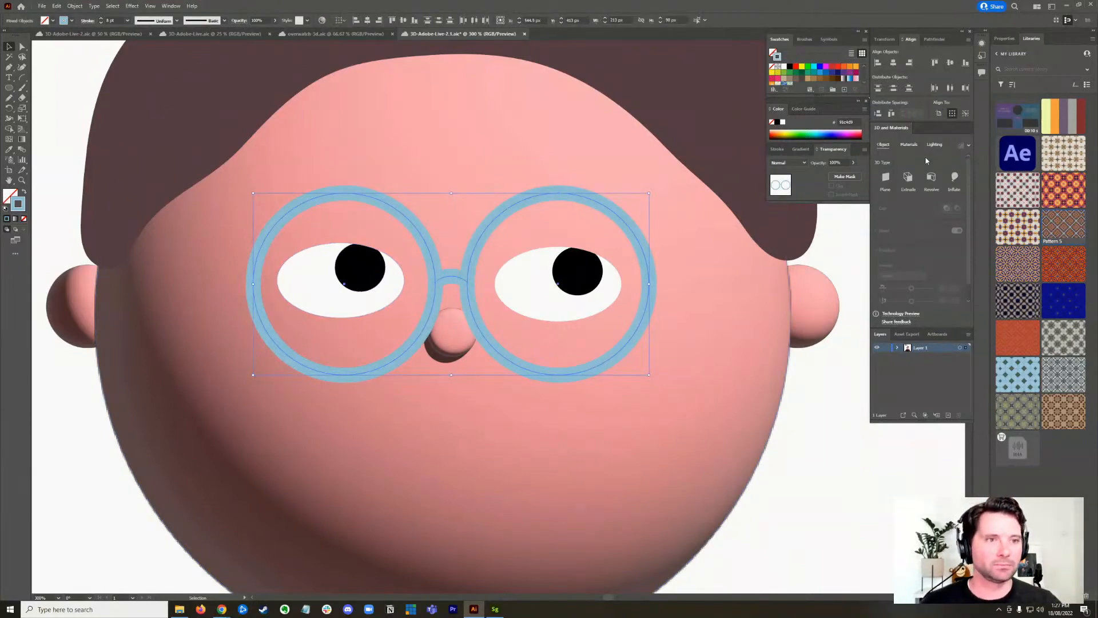
pyautogui.hotkey('ctrl', 'g')
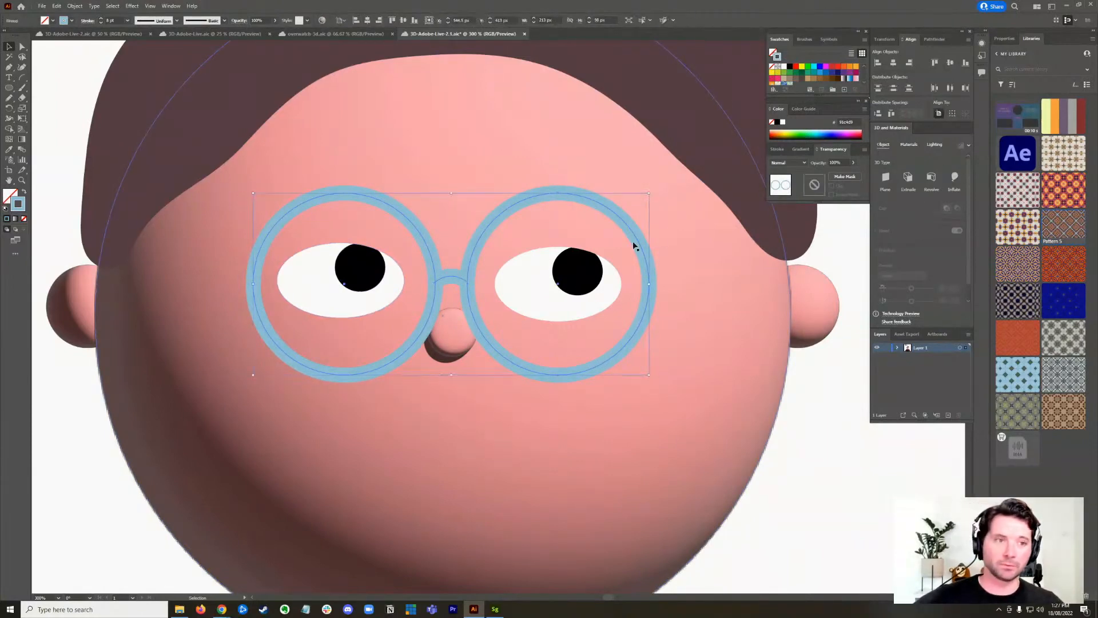
pyautogui.click(954, 177)
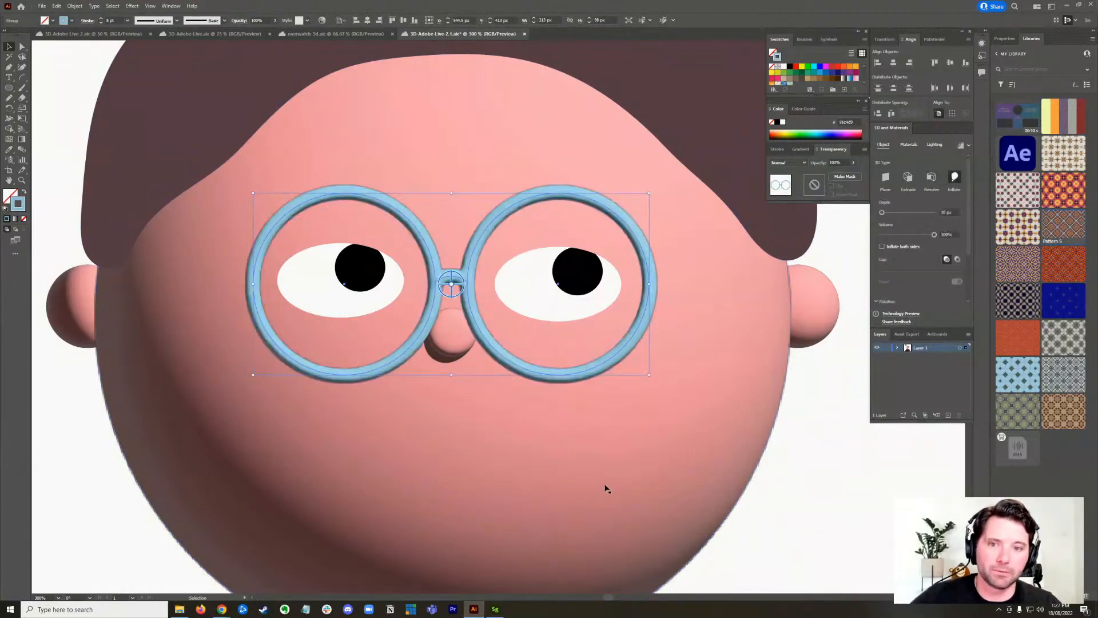
pyautogui.click(517, 438)
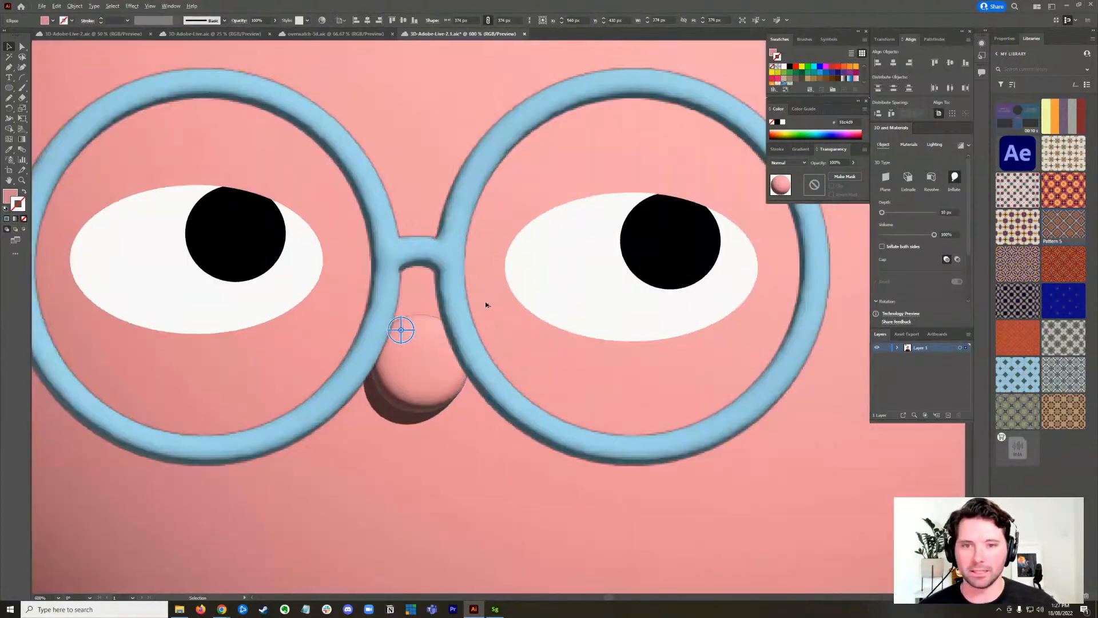
# - Nudge the inflated glasses straight down slightly so they sit lower over the eyes and nose
pyautogui.scroll(2, 485, 301)
pyautogui.moveTo(389, 275); pyautogui.dragTo(478, 304)
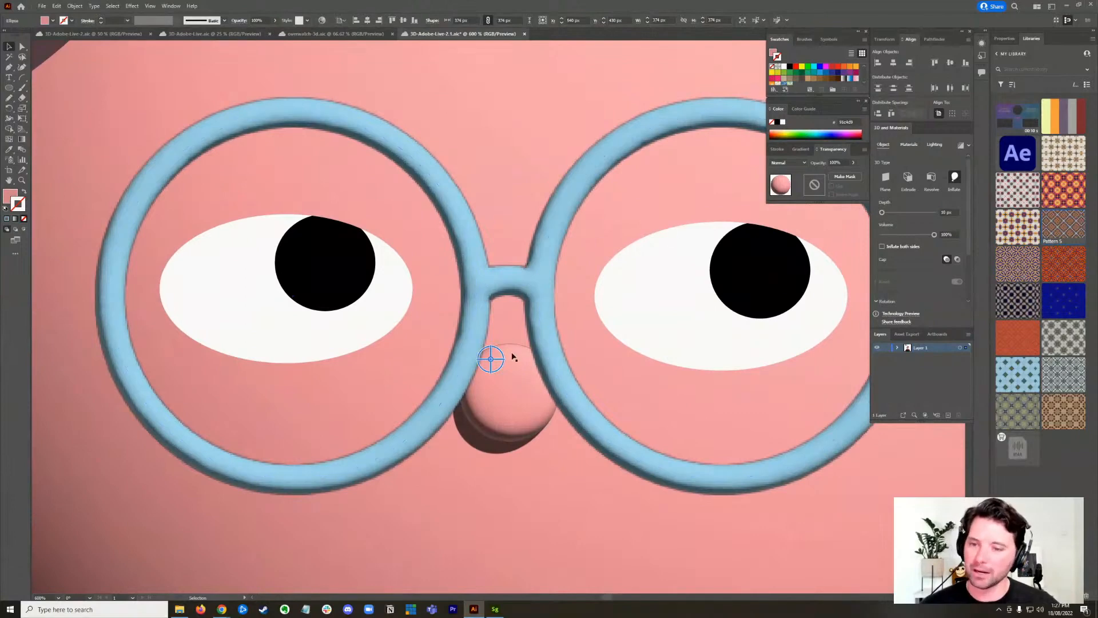
pyautogui.scroll(-5, 608, 370)
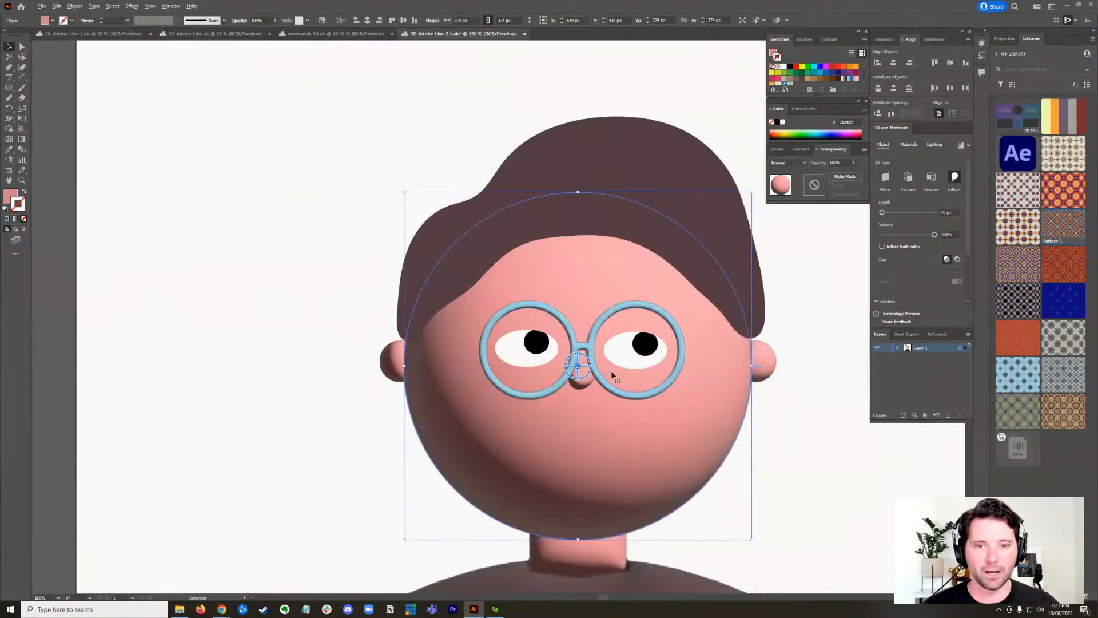
pyautogui.moveTo(668, 387); pyautogui.dragTo(570, 345)
pyautogui.click(761, 366)
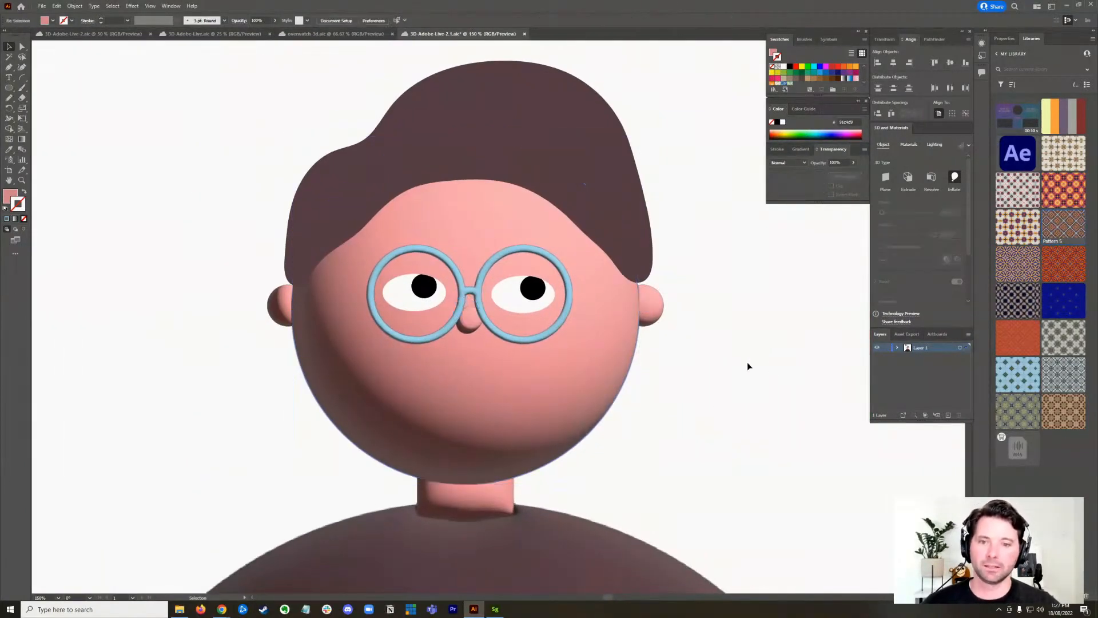
pyautogui.click(469, 294)
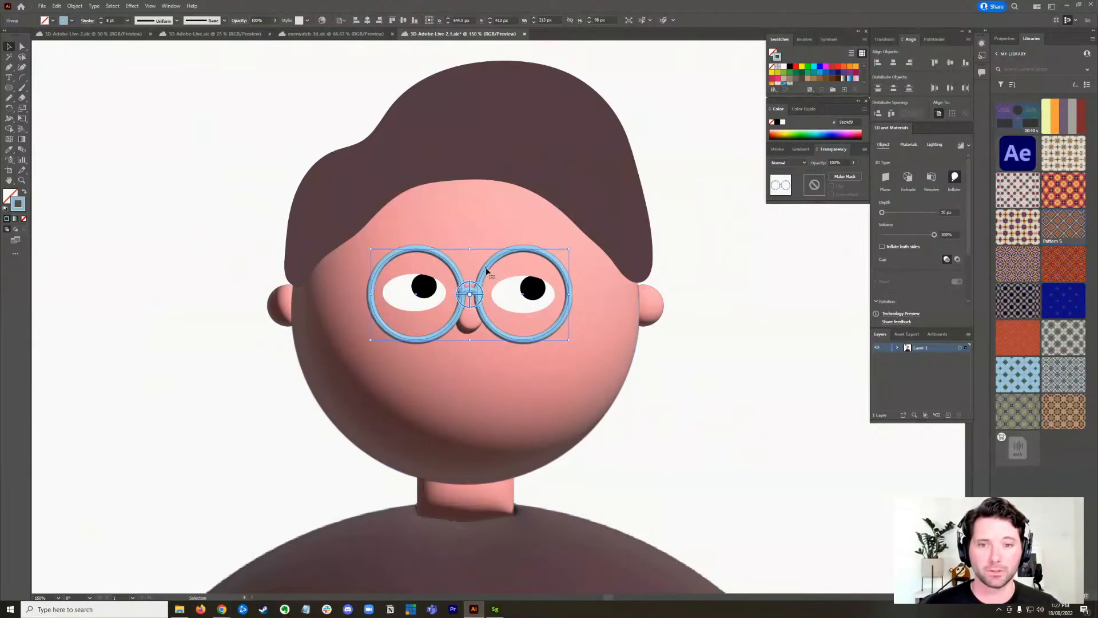
pyautogui.press('Down')
pyautogui.press('Down')
pyautogui.press('Down')
pyautogui.press('Down')
pyautogui.press('Down')
pyautogui.press('Down')
pyautogui.press('Down')
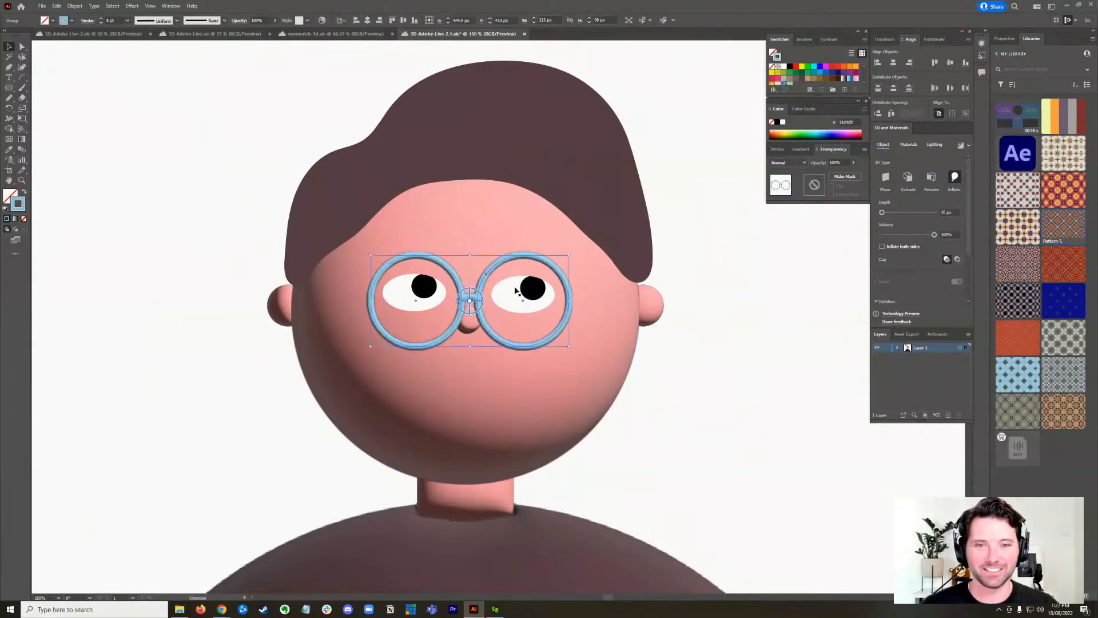
pyautogui.click(775, 376)
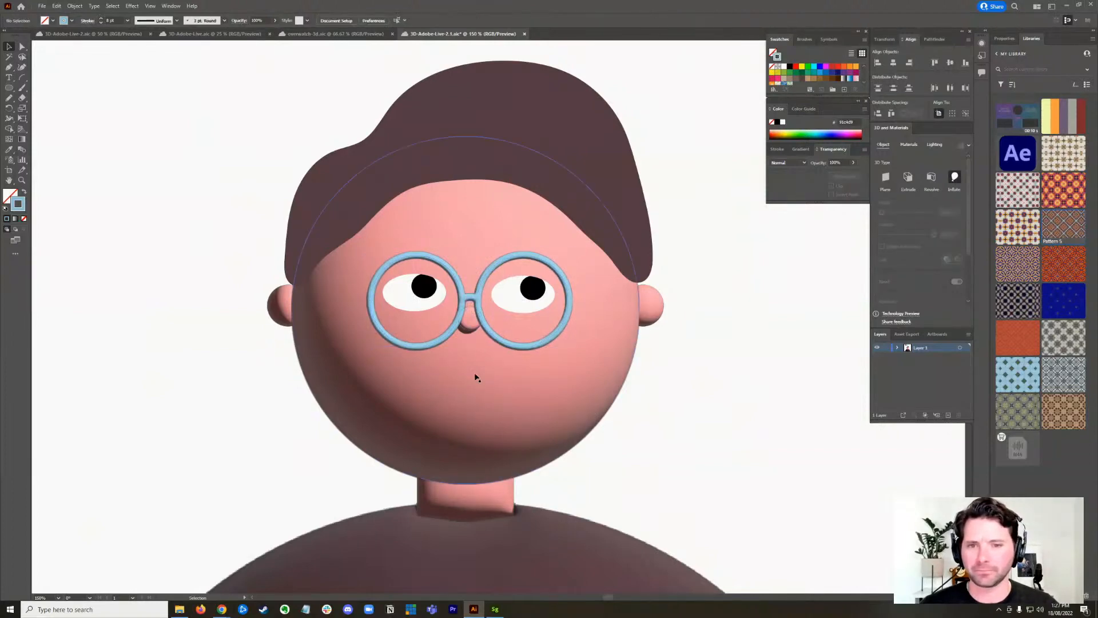
# - Bring the nose circle in front of the glasses
pyautogui.scroll(3, 503, 355)
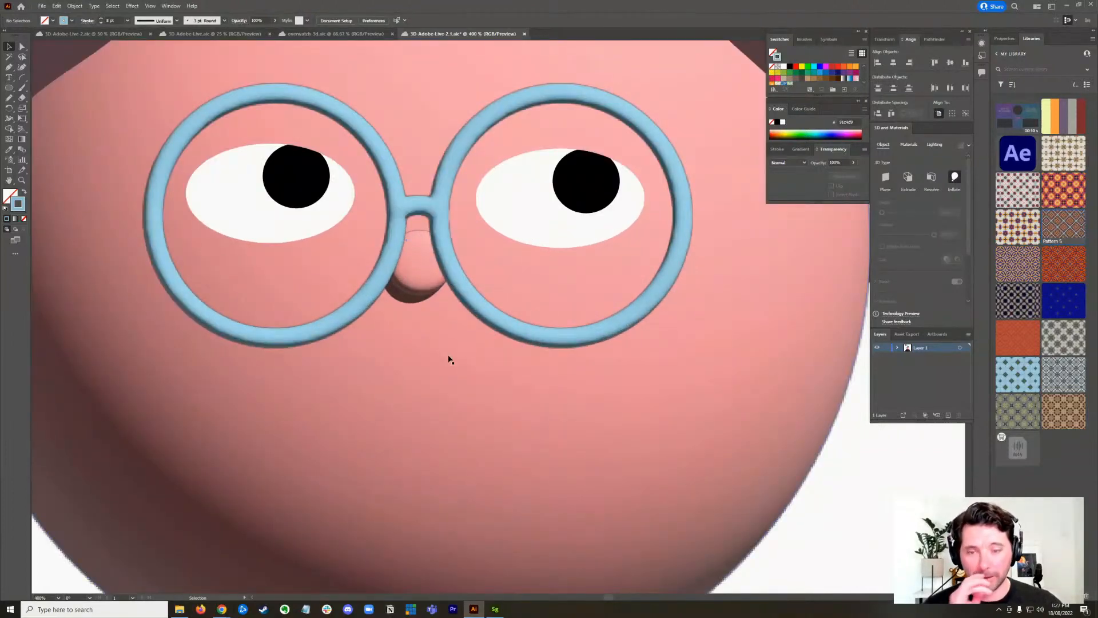
pyautogui.click(403, 265)
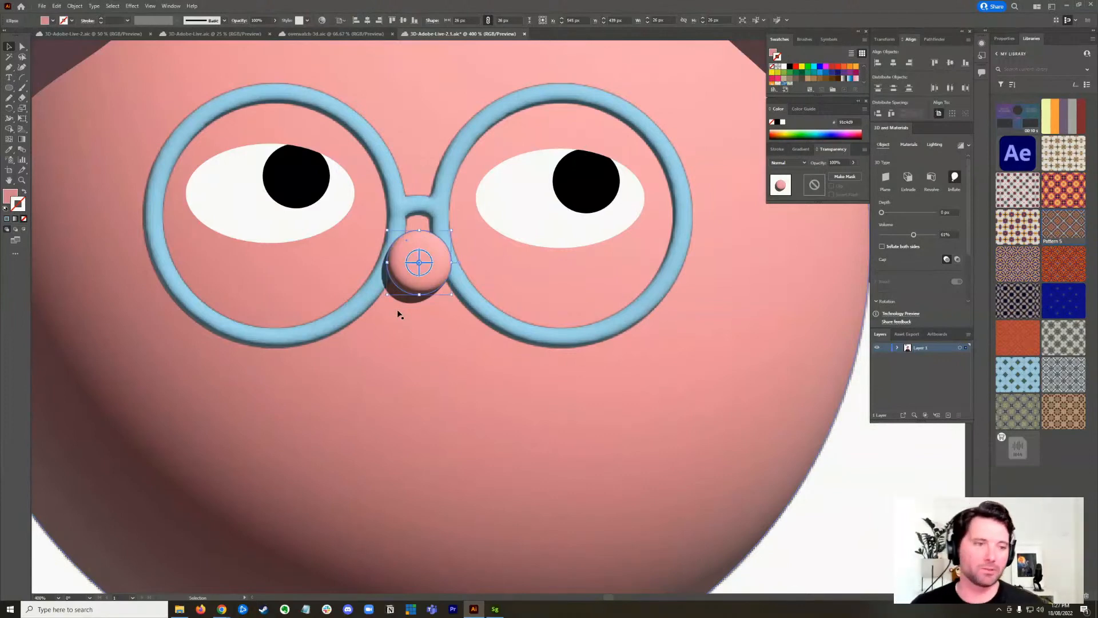
pyautogui.click(489, 407)
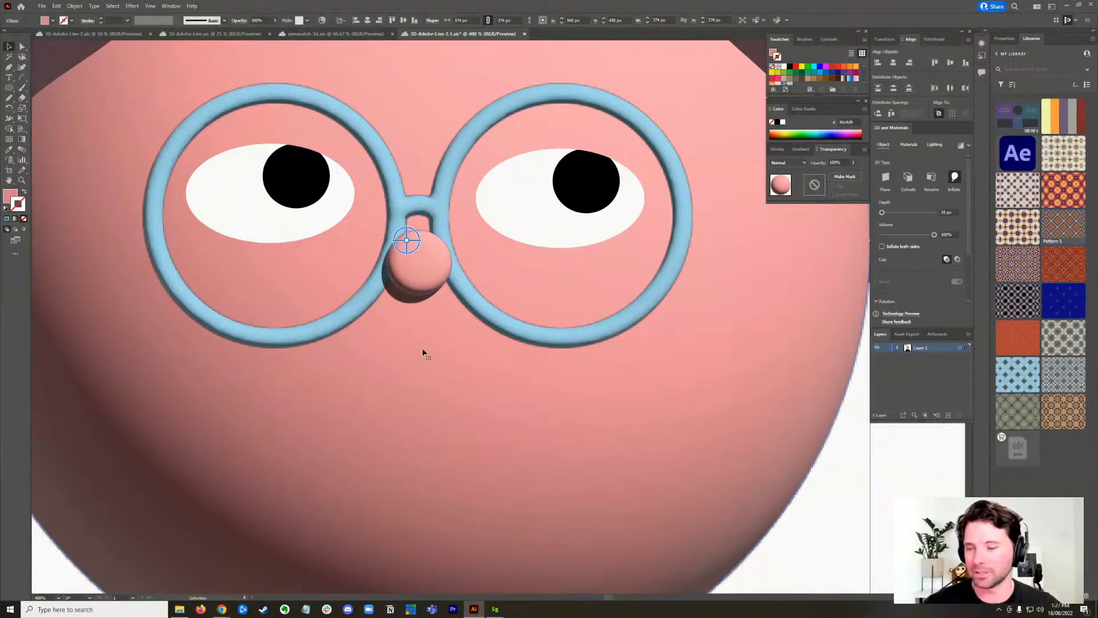
# - Duplicate the nose in place and turn off 3D shadows on the front copy
pyautogui.click(420, 270)
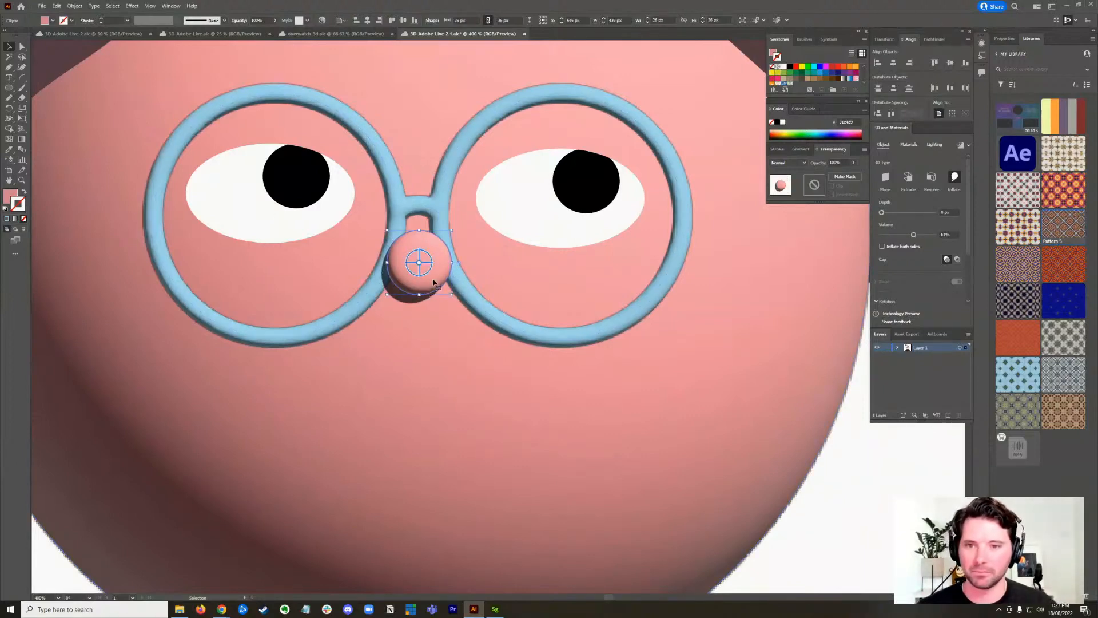
pyautogui.press('a')
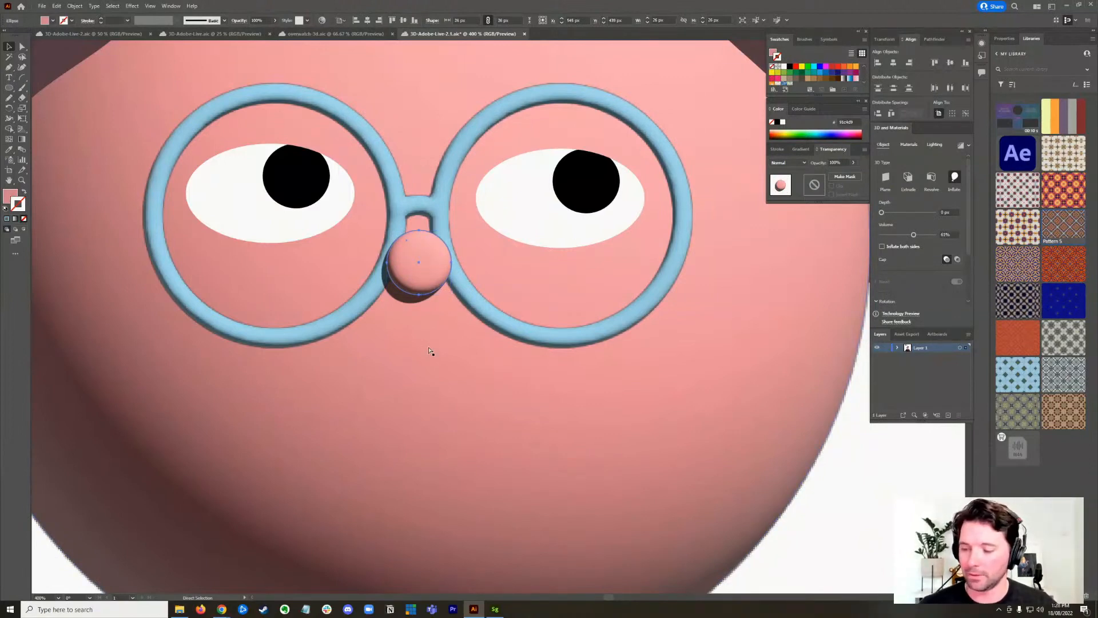
pyautogui.press('v')
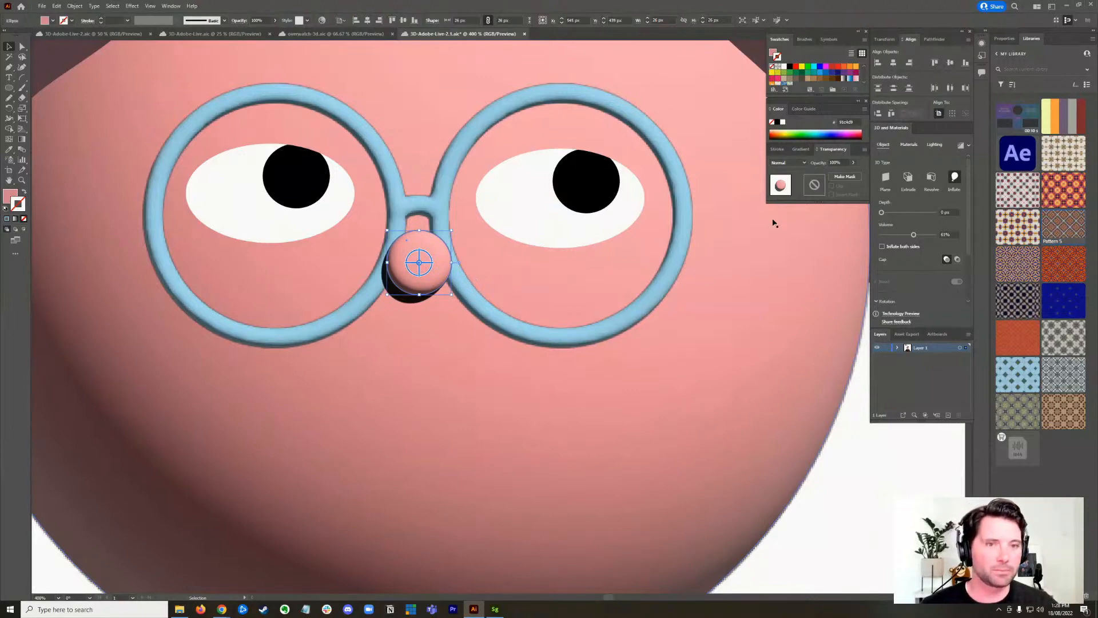
pyautogui.click(935, 145)
pyautogui.scroll(-4, 968, 179)
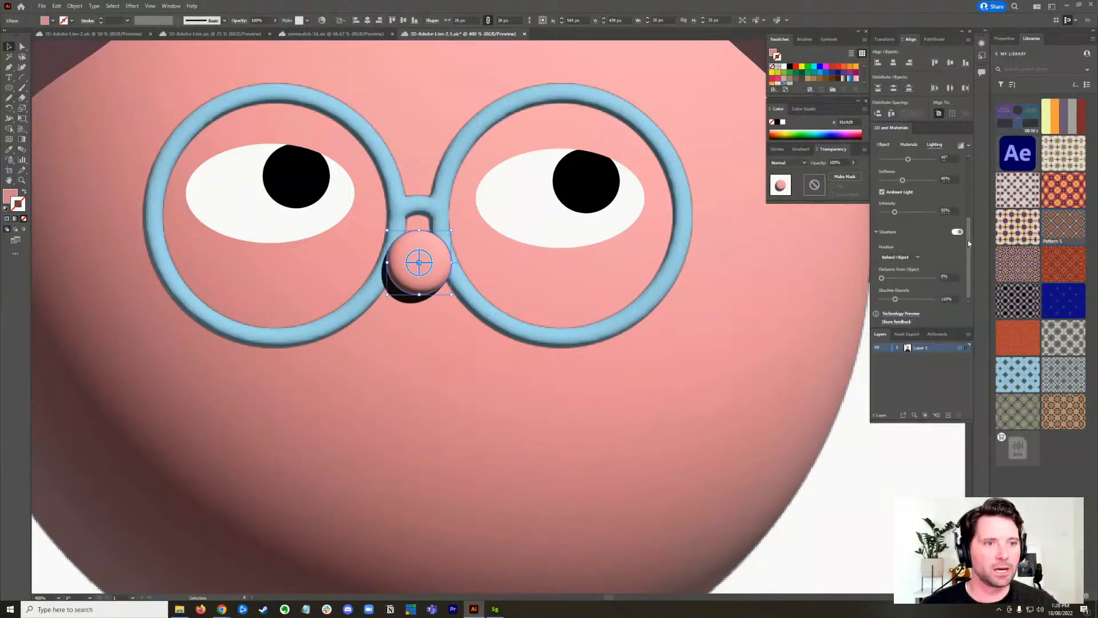
pyautogui.click(957, 231)
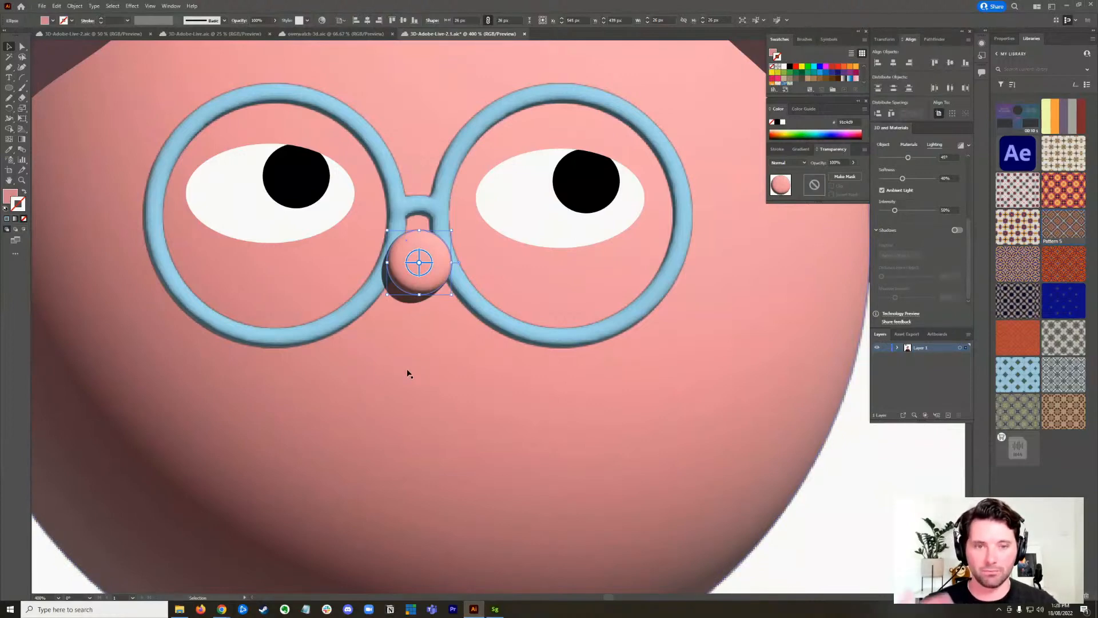
# - Arrange the glasses and the shadowless nose copy above the original nose so its shadow falls behind the frames
pyautogui.press('shift')
pyautogui.keyDown('shift'); pyautogui.click(401, 197); pyautogui.keyUp('shift')
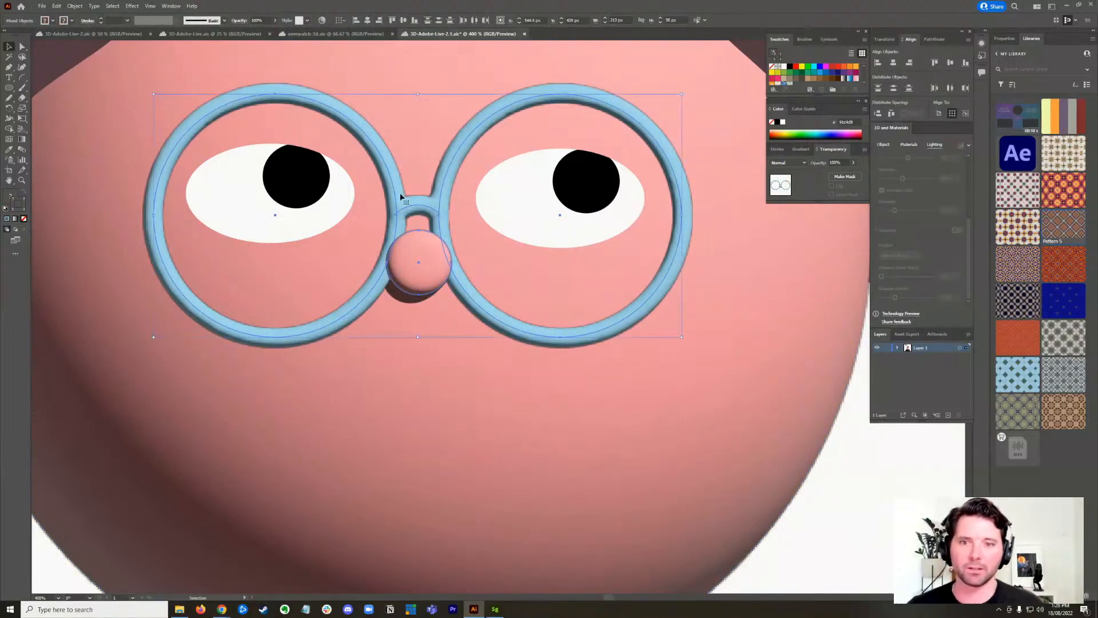
pyautogui.hotkey('ctrl', 'z')
pyautogui.hotkey('ctrl', '+')
pyautogui.hotkey('ctrl', '+')
pyautogui.hotkey('ctrl', '+')
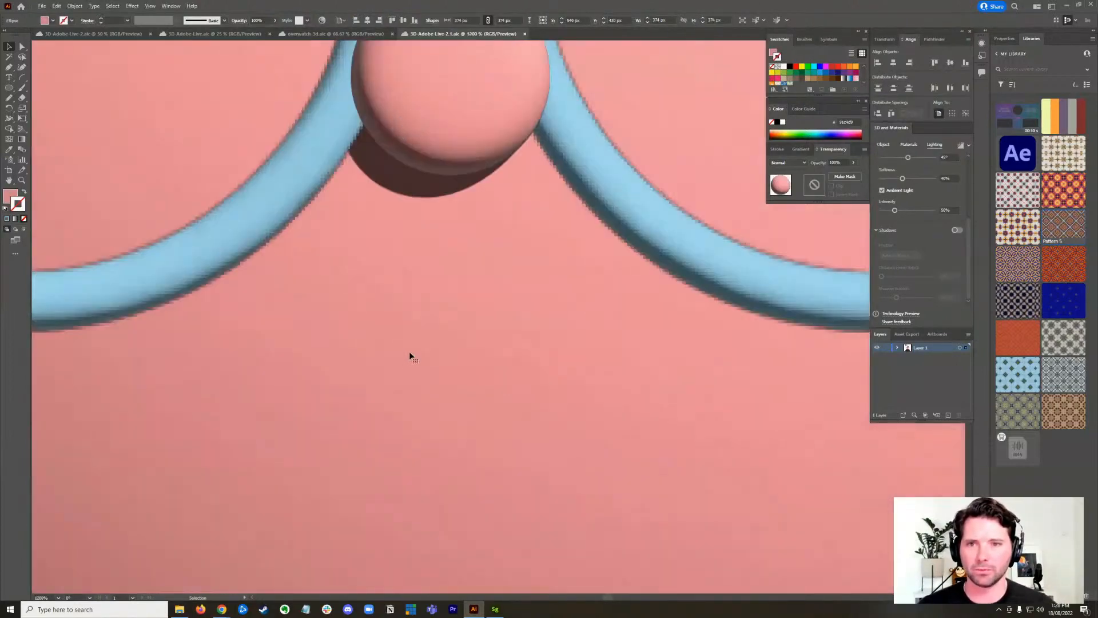
# - Reposition the blue glasses slightly higher on the face so the bridge sits just above the nose
pyautogui.hotkey('ctrl', '-')
pyautogui.hotkey('ctrl', '-')
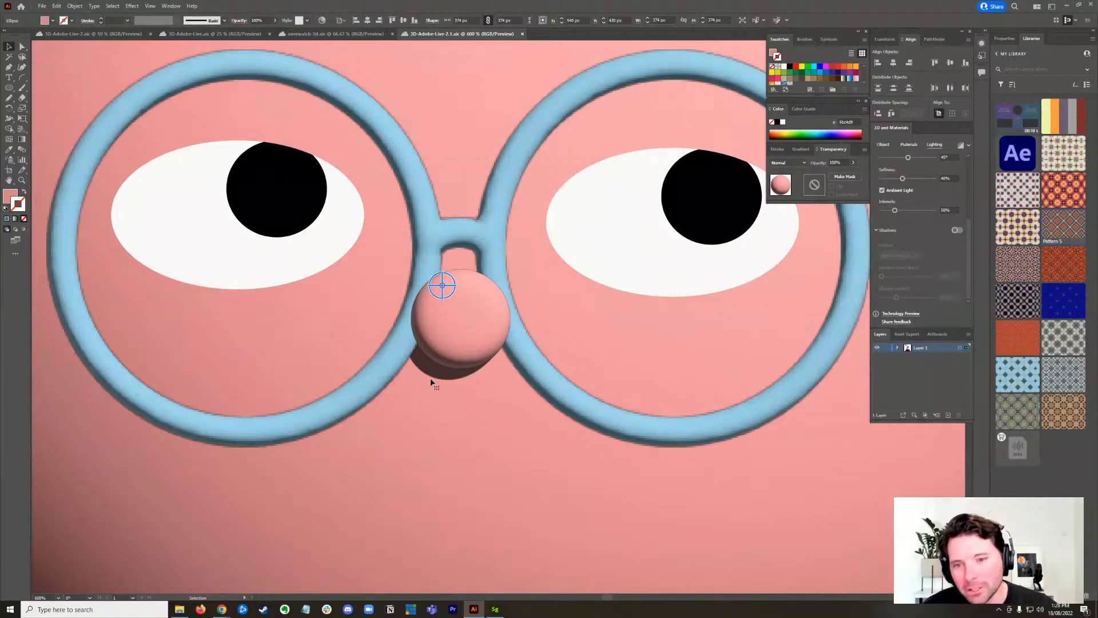
pyautogui.keyDown('shift'); pyautogui.click(394, 379); pyautogui.keyUp('shift')
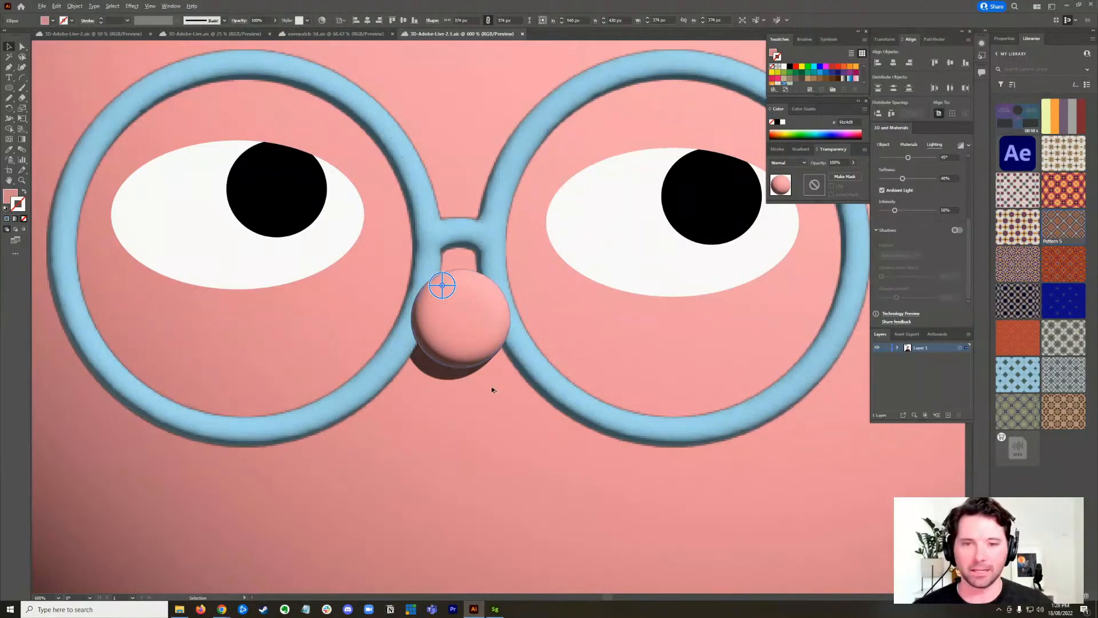
pyautogui.hotkey('ctrl', '0')
pyautogui.hotkey('ctrl', '1')
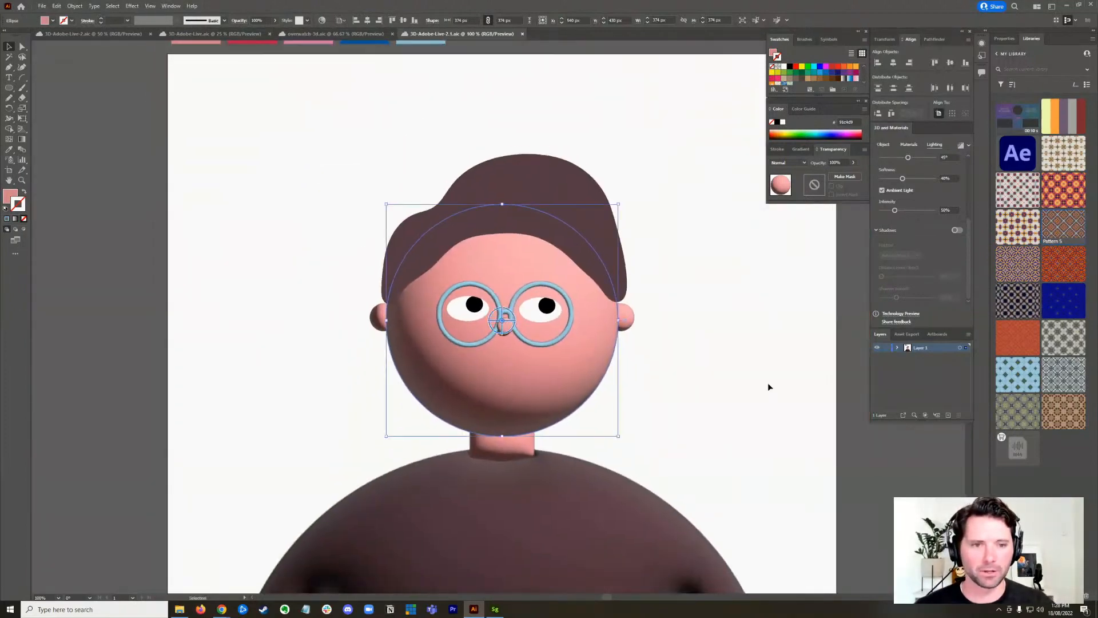
pyautogui.click(768, 387)
pyautogui.scroll(1, 686, 376)
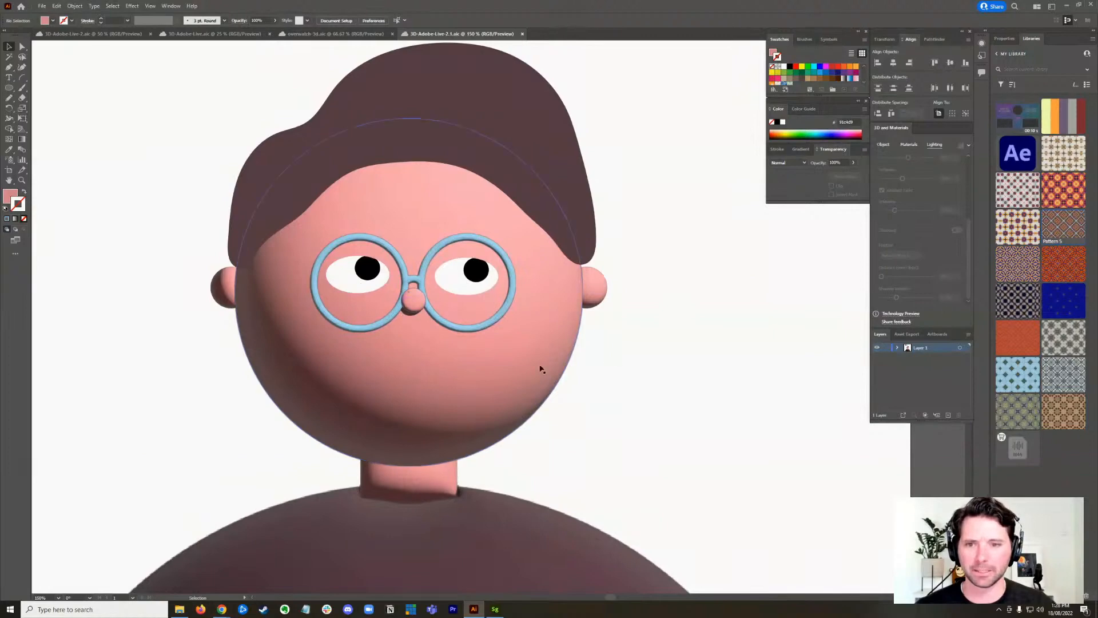
pyautogui.scroll(2, 446, 356)
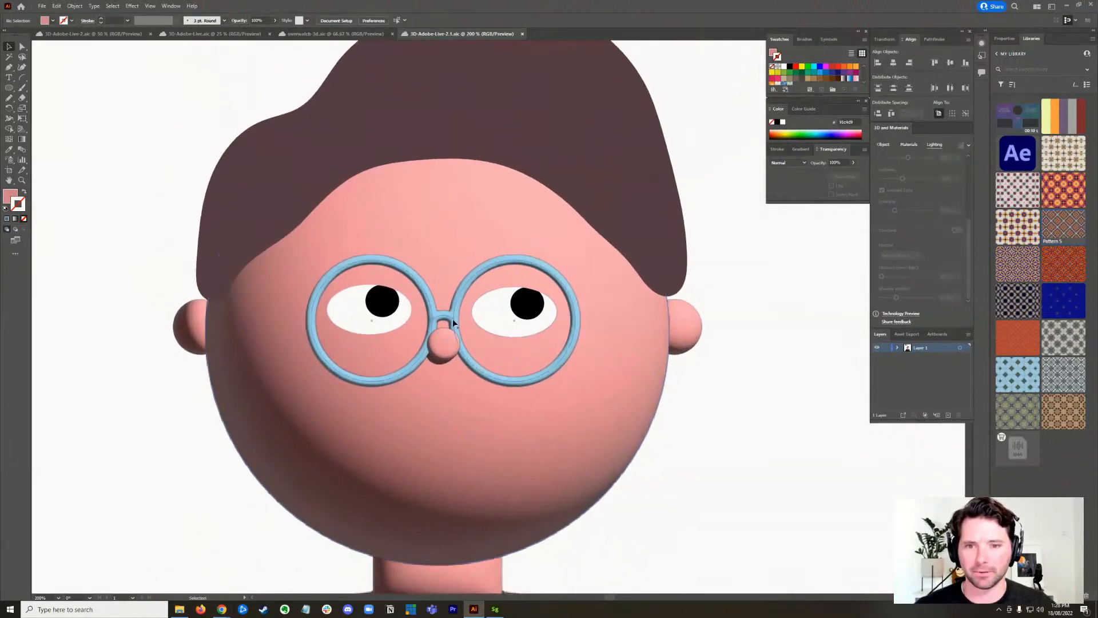
pyautogui.click(457, 301)
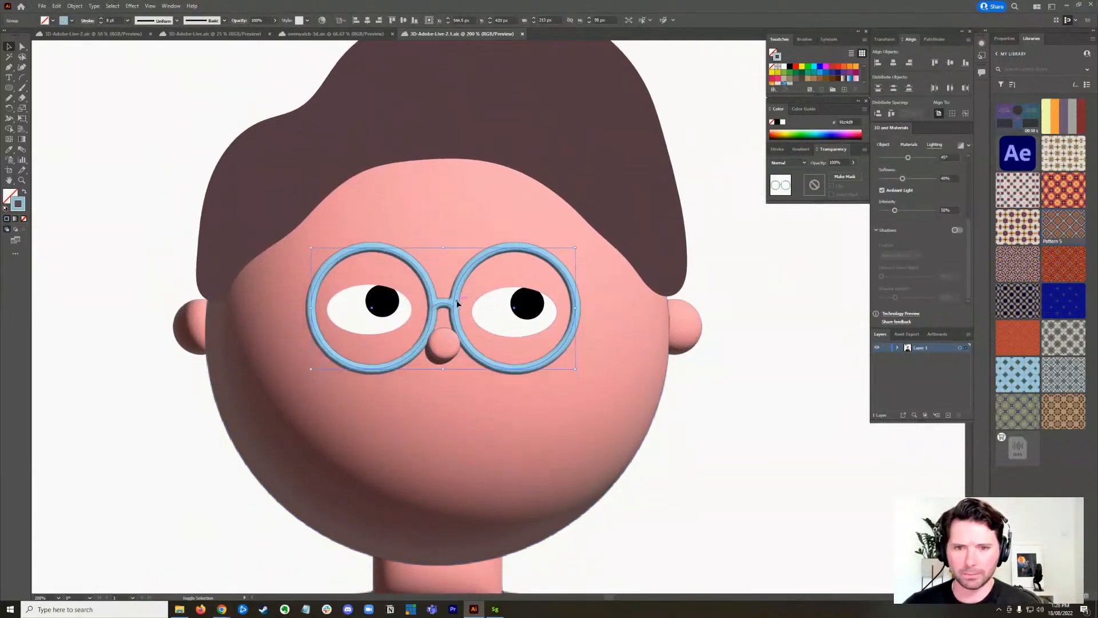
pyautogui.press('Down')
pyautogui.press('Down')
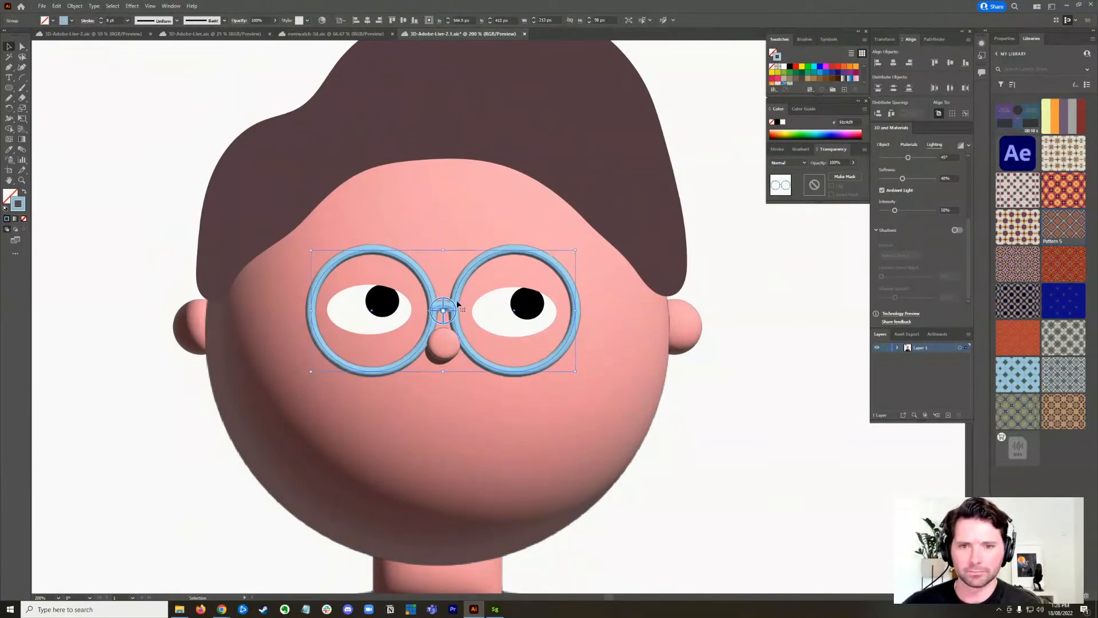
pyautogui.click(753, 399)
pyautogui.scroll(-2, 588, 368)
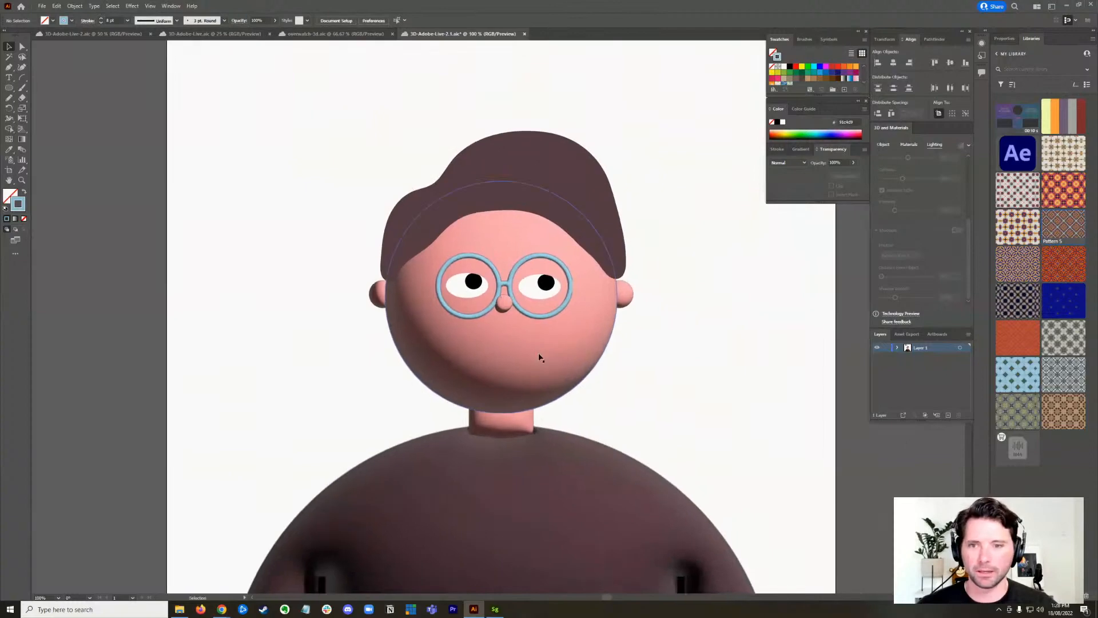
# - Draw a short arched mouth line in the glasses' blue and centre it beneath the nose
pyautogui.scroll(2, 540, 359)
pyautogui.press('\\')
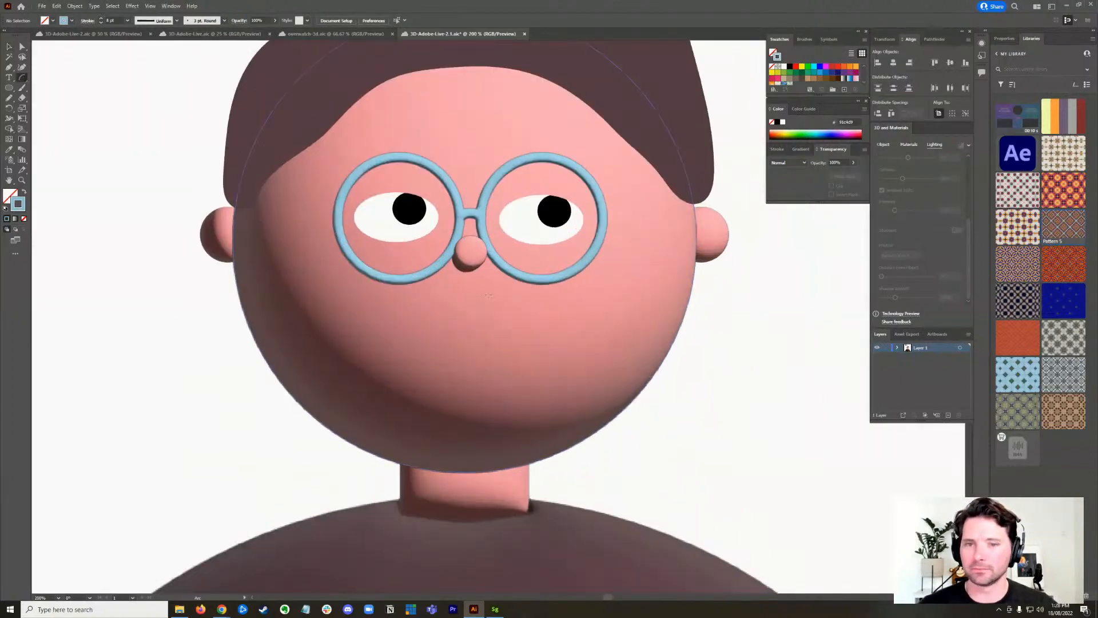
pyautogui.moveTo(417, 357); pyautogui.dragTo(536, 356)
pyautogui.moveTo(487, 352); pyautogui.dragTo(517, 336)
pyautogui.press('v')
pyautogui.moveTo(446, 312); pyautogui.dragTo(471, 330)
pyautogui.click(775, 372)
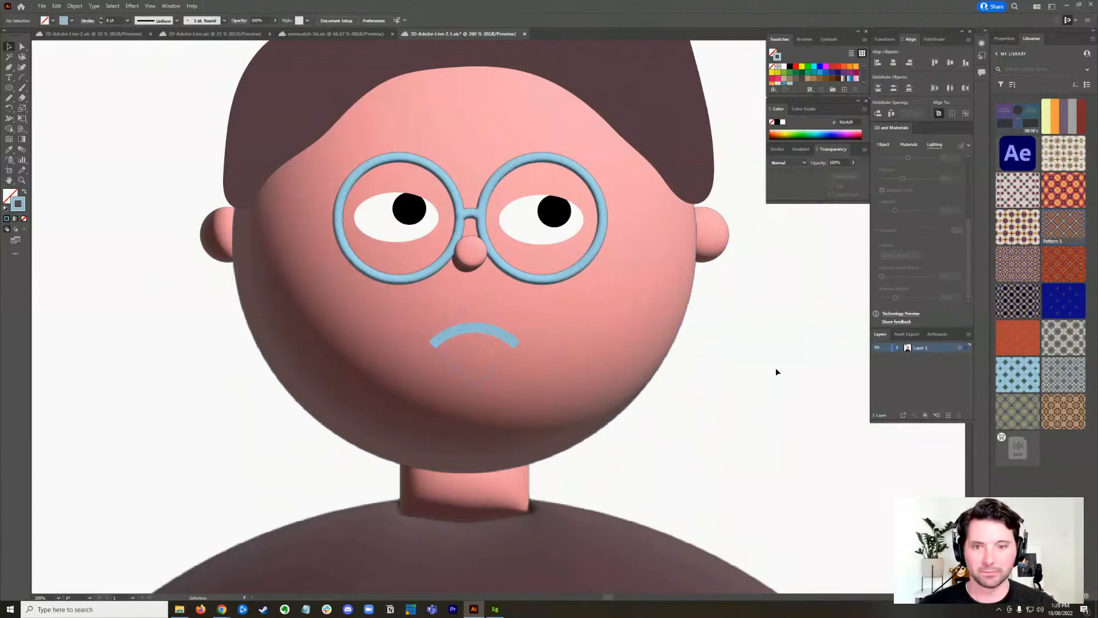
# - Apply the 10 pt. Round brush to the mouth line to give it rounded ends
pyautogui.click(478, 332)
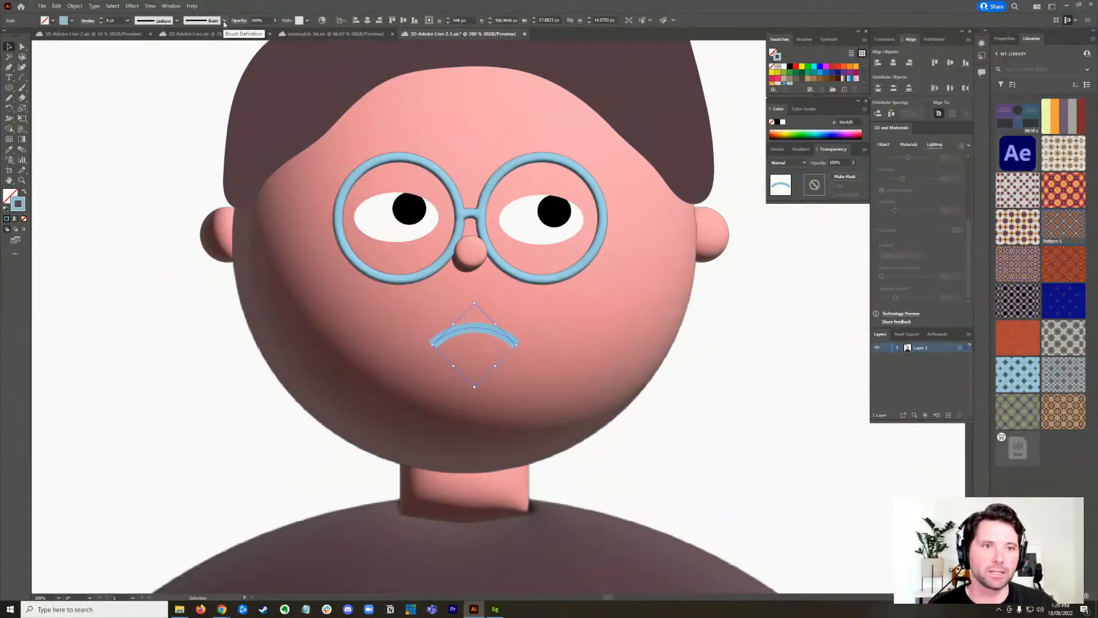
pyautogui.click(803, 149)
pyautogui.click(833, 150)
pyautogui.click(778, 149)
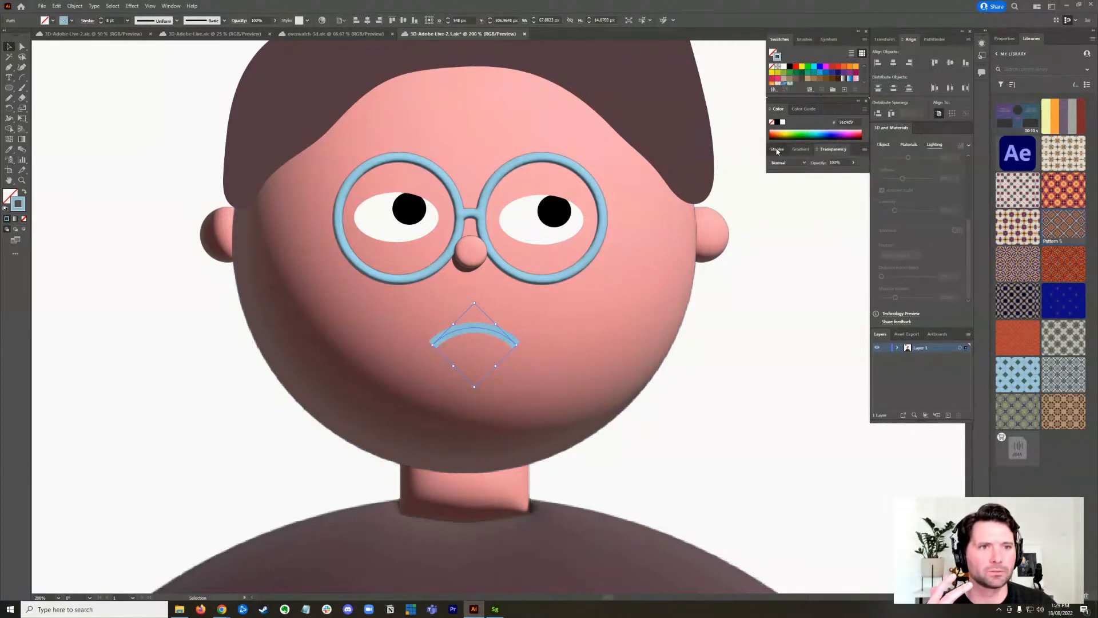
pyautogui.click(224, 20)
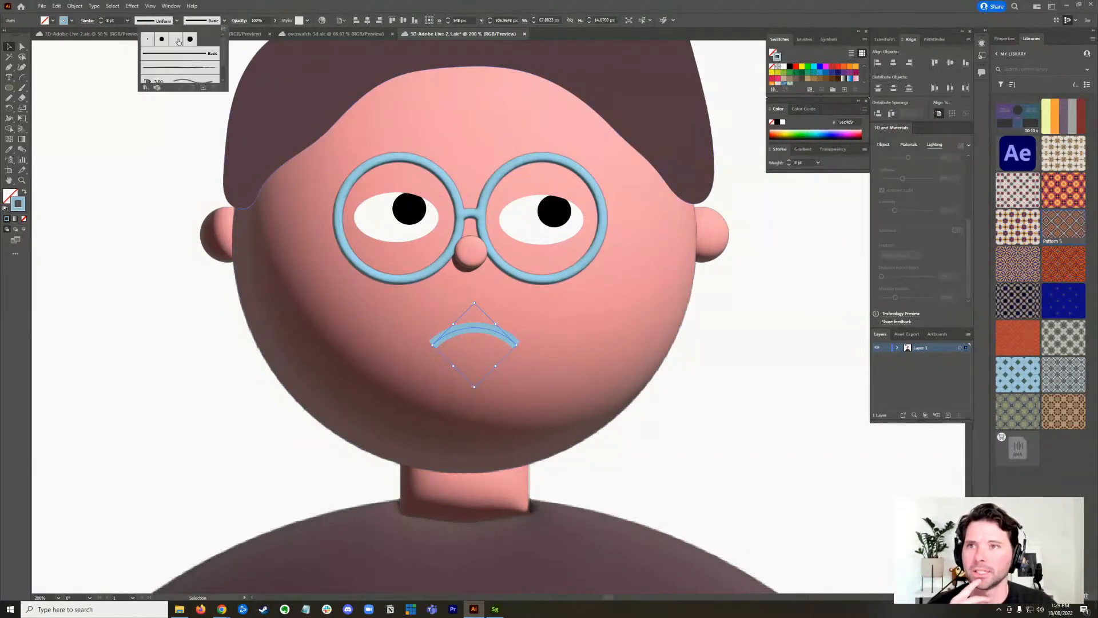
pyautogui.click(163, 41)
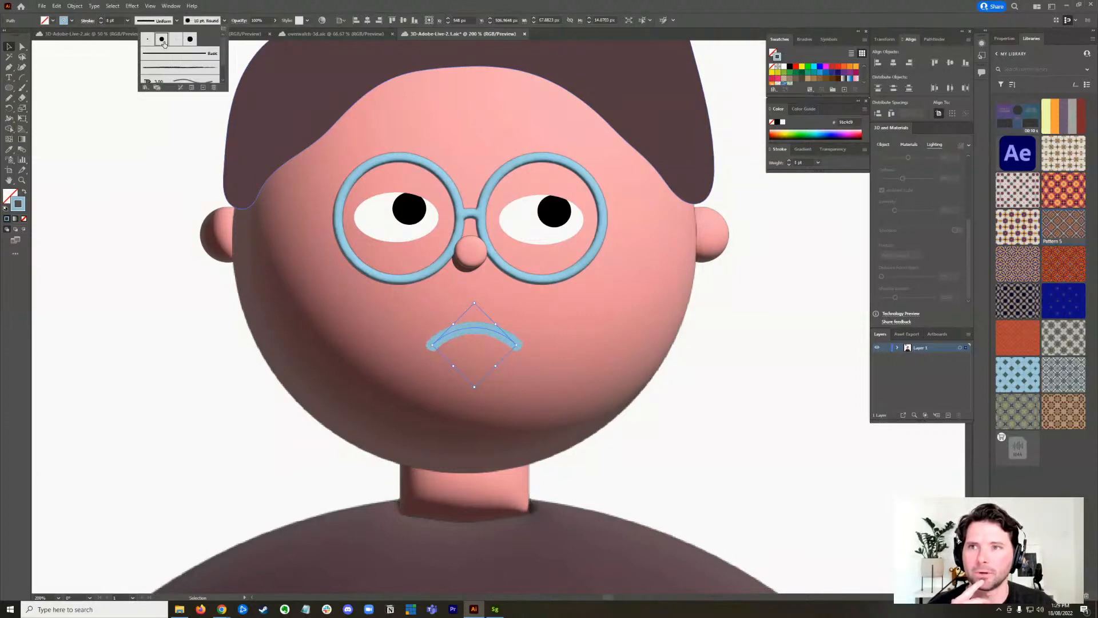
pyautogui.click(151, 315)
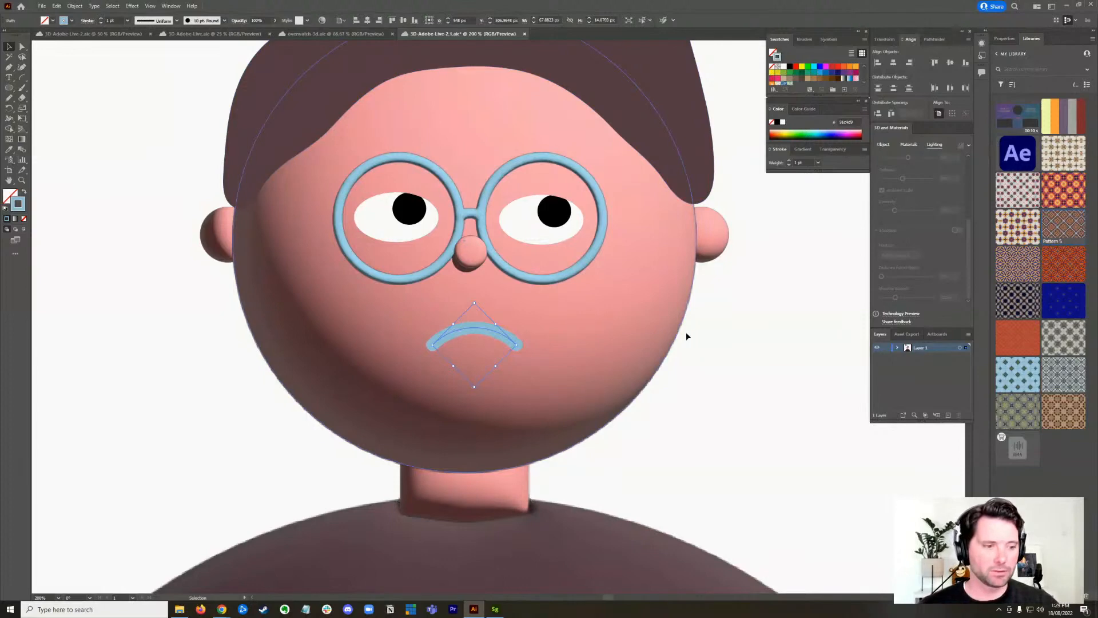
pyautogui.click(166, 367)
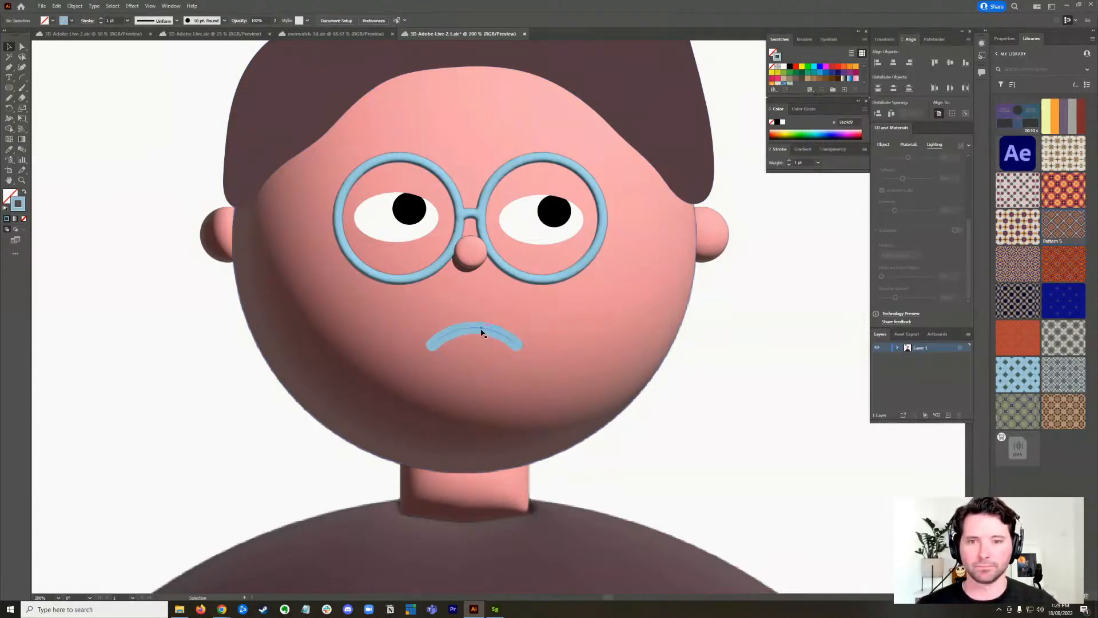
# - Rotate the mouth upside down into a smile and move it up closer to the nose
pyautogui.click(626, 372)
pyautogui.scroll(-4, 626, 372)
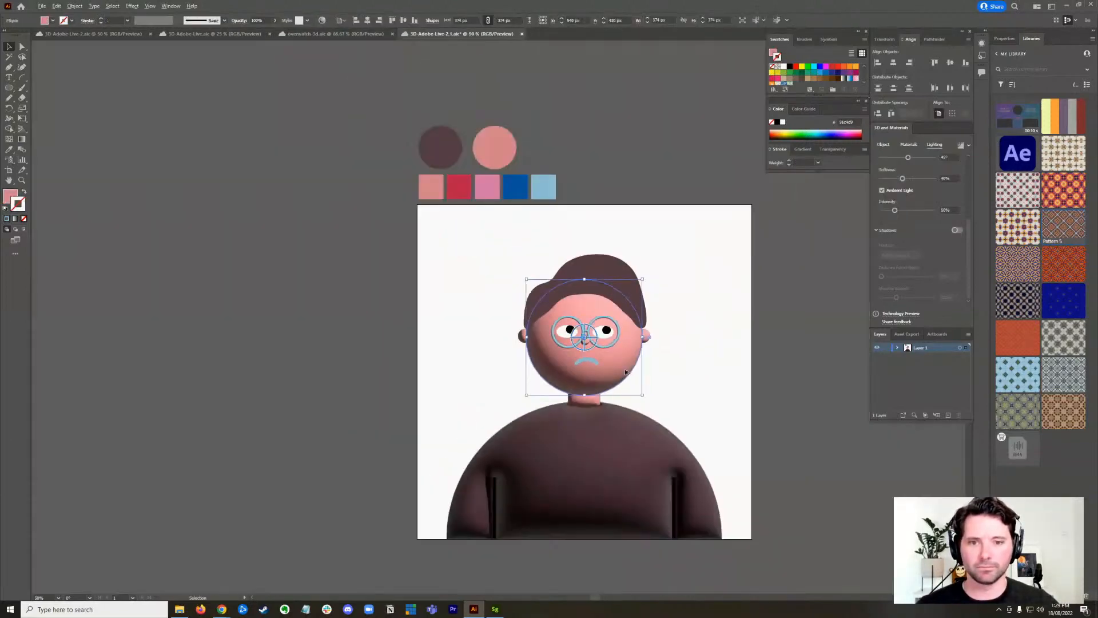
pyautogui.click(746, 410)
pyautogui.scroll(5, 715, 394)
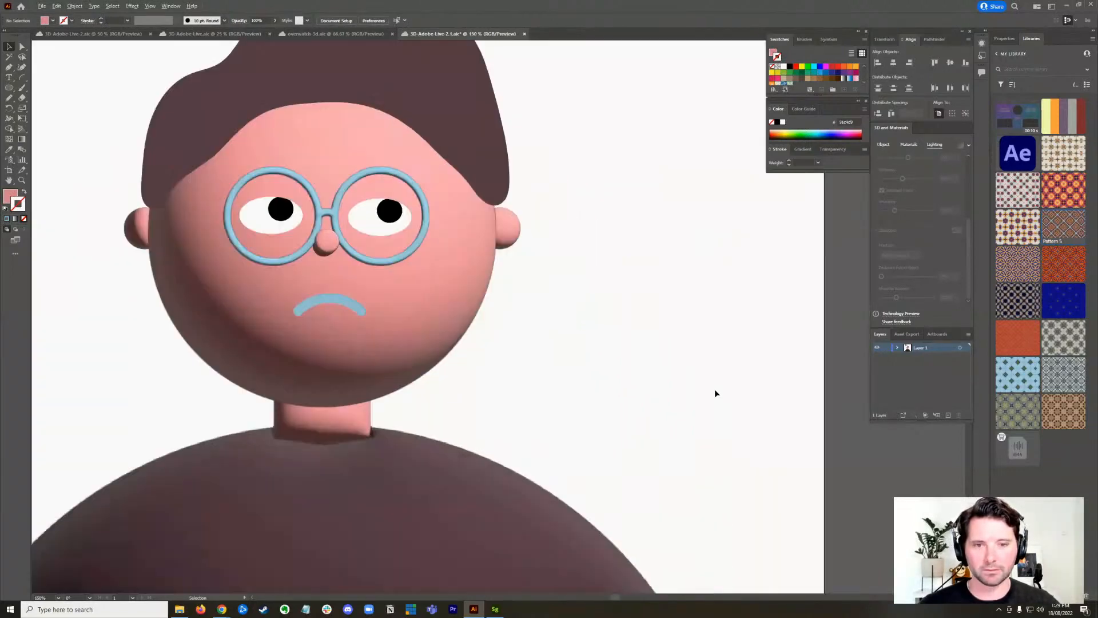
pyautogui.moveTo(325, 273); pyautogui.dragTo(448, 291)
pyautogui.click(447, 291)
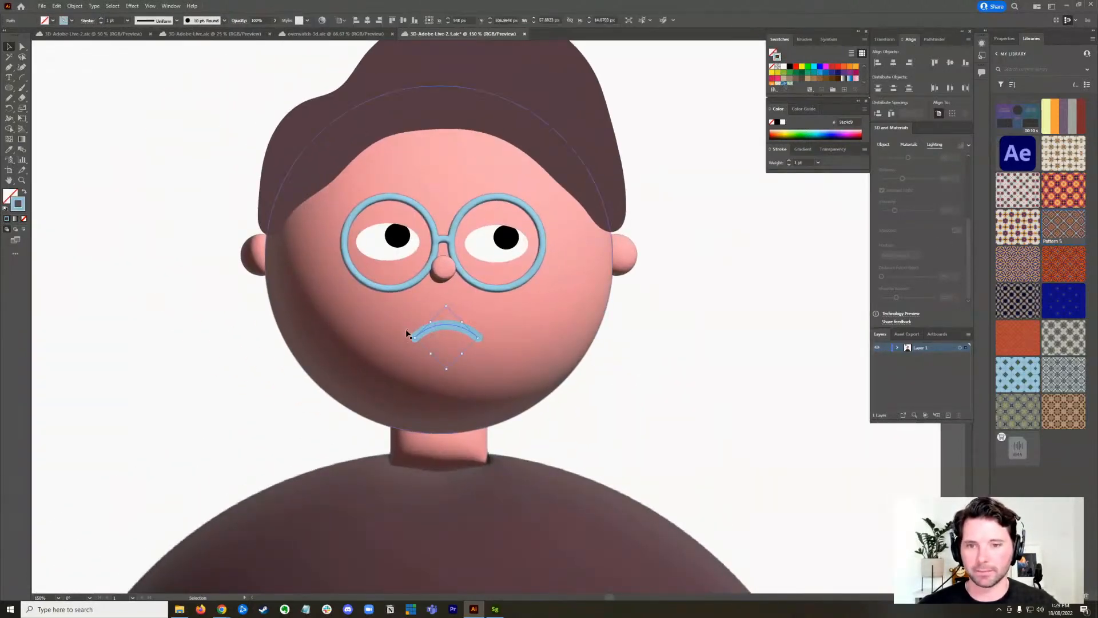
pyautogui.moveTo(410, 339); pyautogui.dragTo(520, 362)
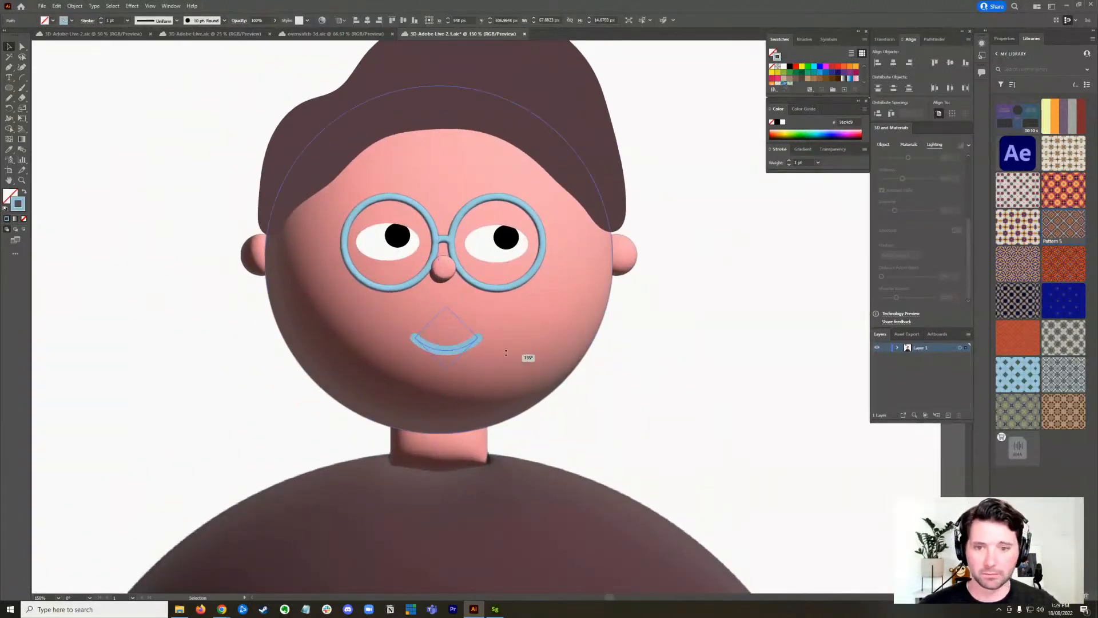
pyautogui.moveTo(448, 346); pyautogui.dragTo(441, 335)
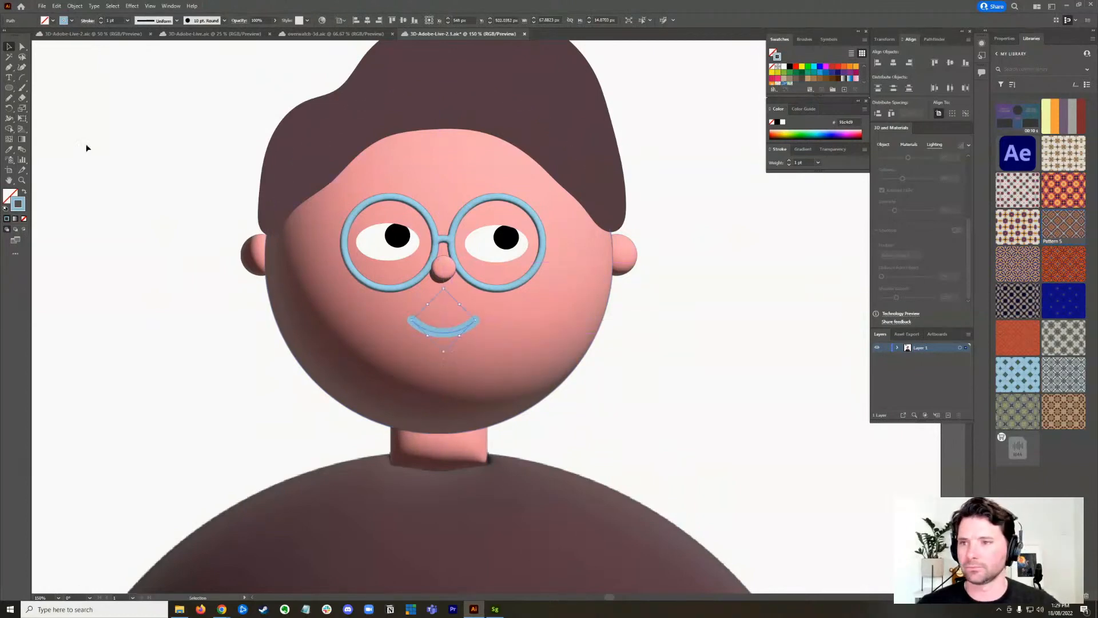
# - Recolour the smile black by sampling the pupil of the character's eye with the Eyedropper
pyautogui.click(10, 148)
pyautogui.click(402, 231)
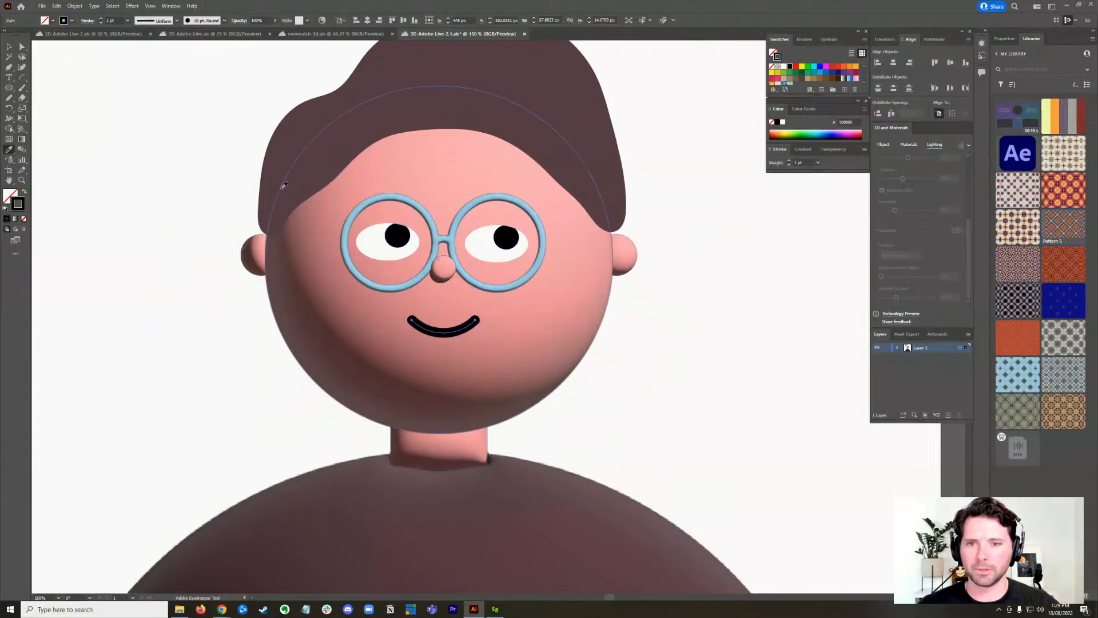
pyautogui.press('v')
pyautogui.click(63, 126)
# - Check the face with its black smile and save the document
pyautogui.moveTo(569, 407); pyautogui.dragTo(719, 338)
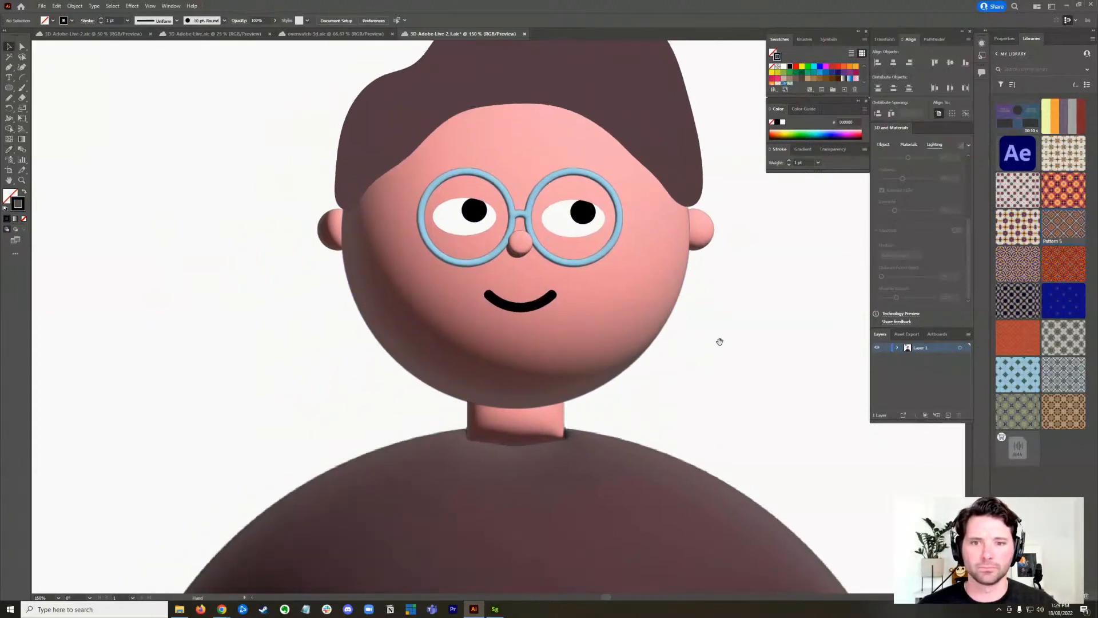
pyautogui.scroll(2, 715, 334)
pyautogui.moveTo(527, 277); pyautogui.dragTo(647, 341)
pyautogui.scroll(-2, 681, 343)
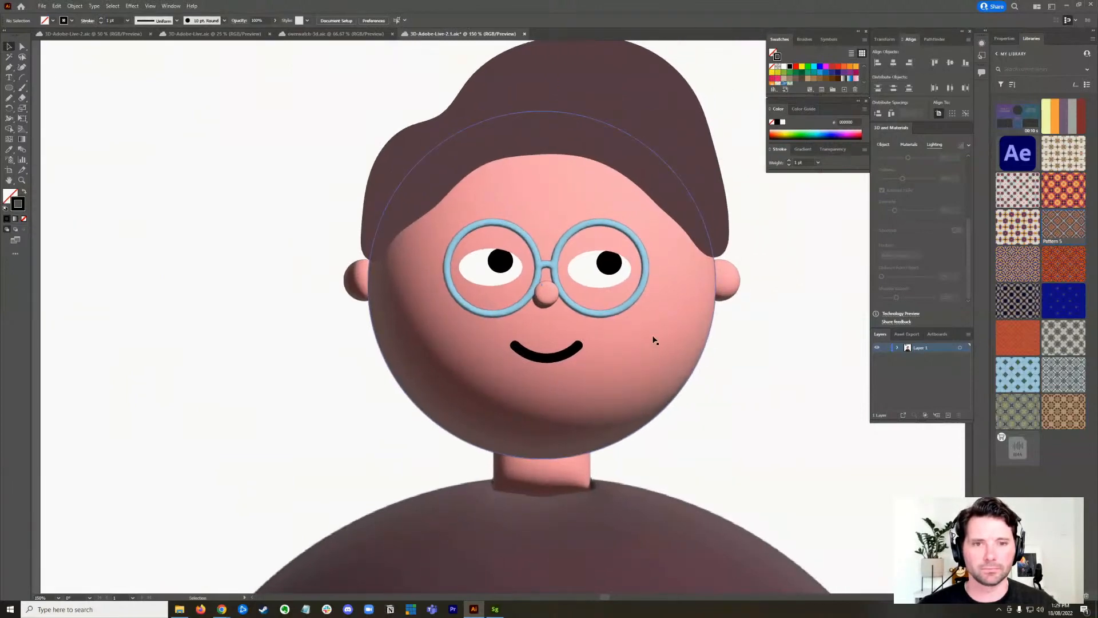
pyautogui.scroll(1, 653, 340)
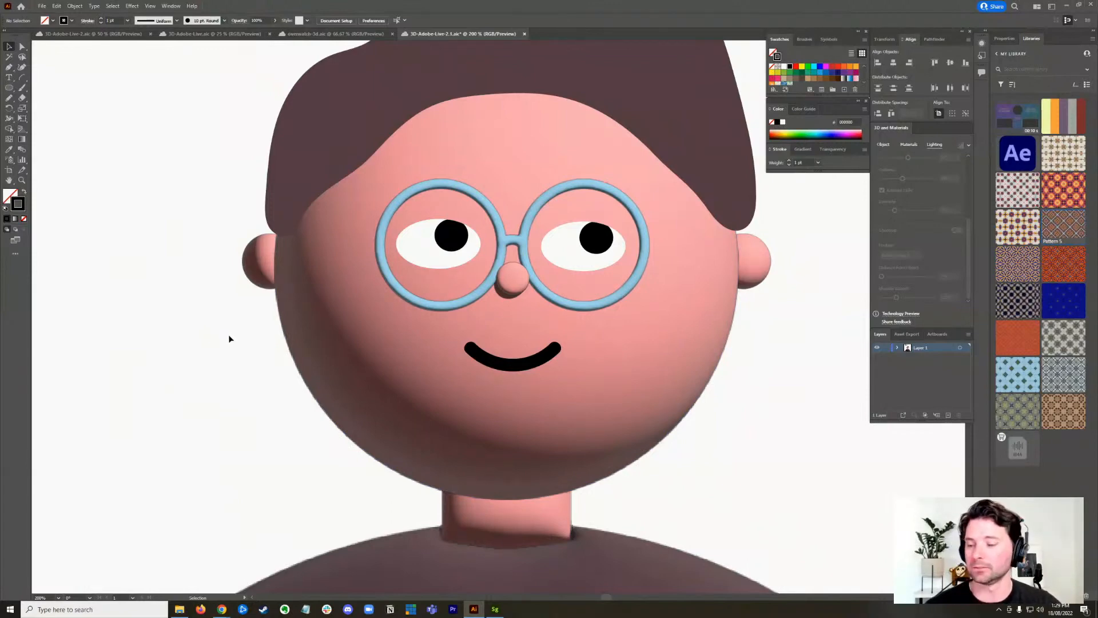
pyautogui.hotkey('ctrl', '-')
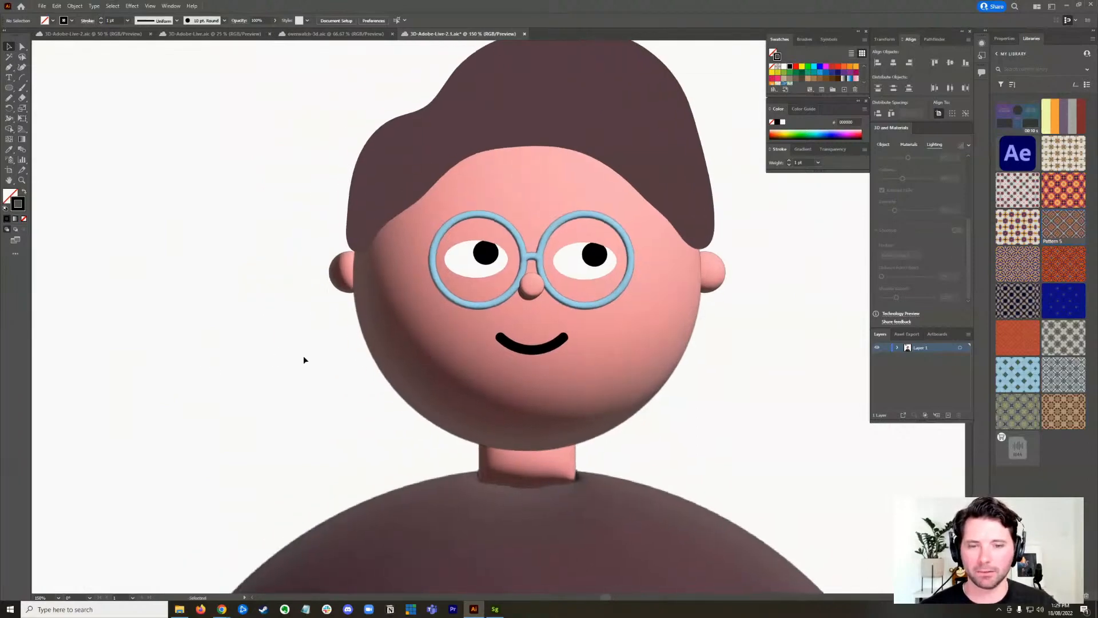
pyautogui.scroll(-1, 303, 356)
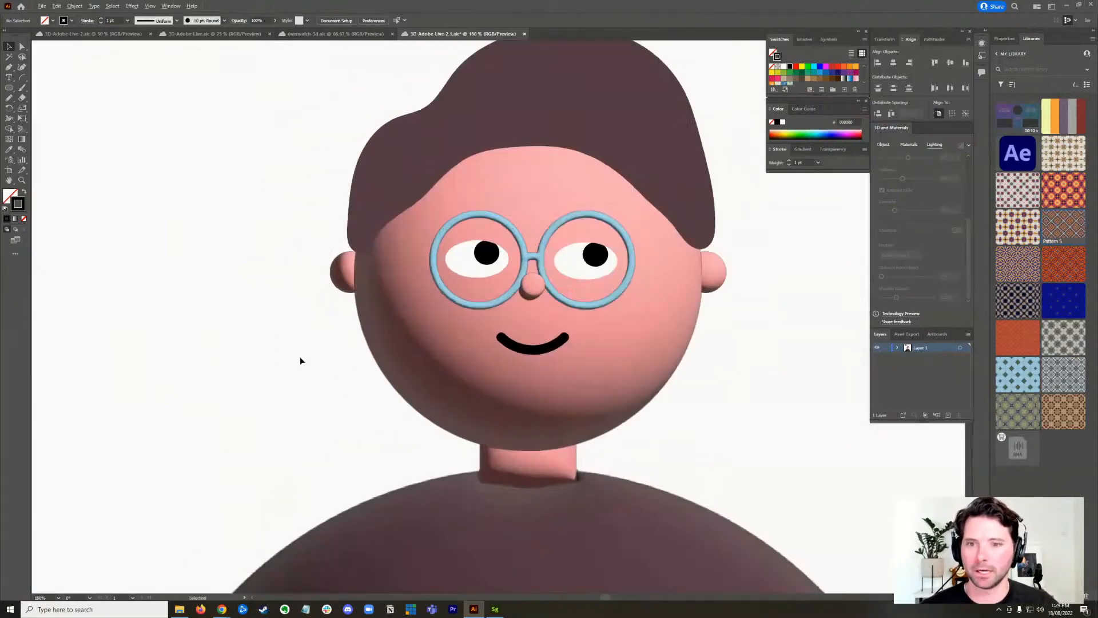
pyautogui.hotkey('ctrl', 's')
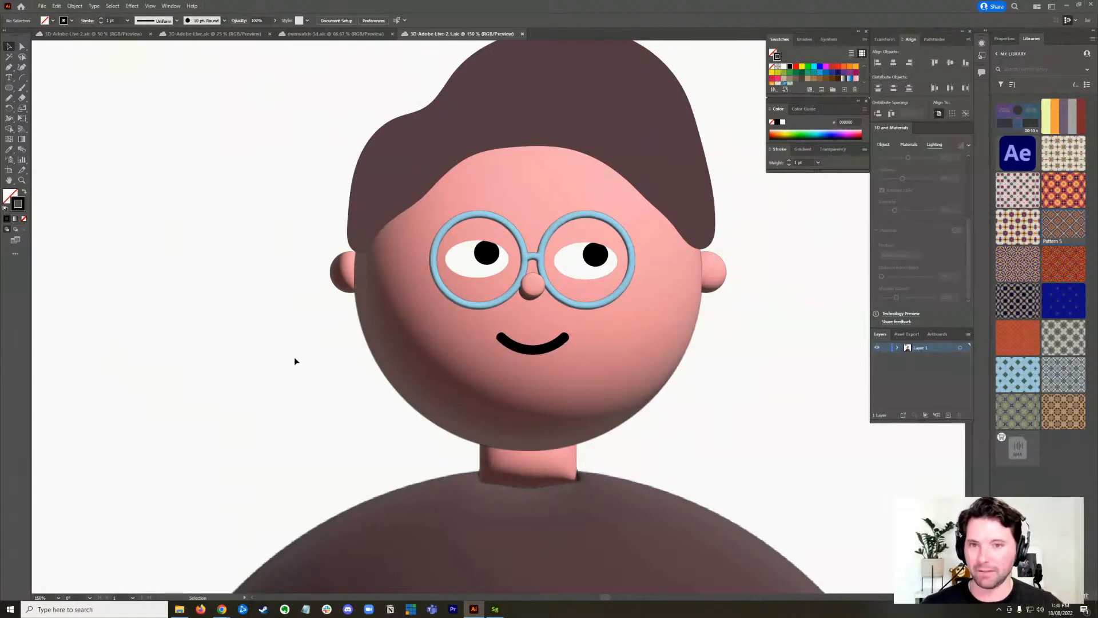
pyautogui.scroll(-1, 295, 330)
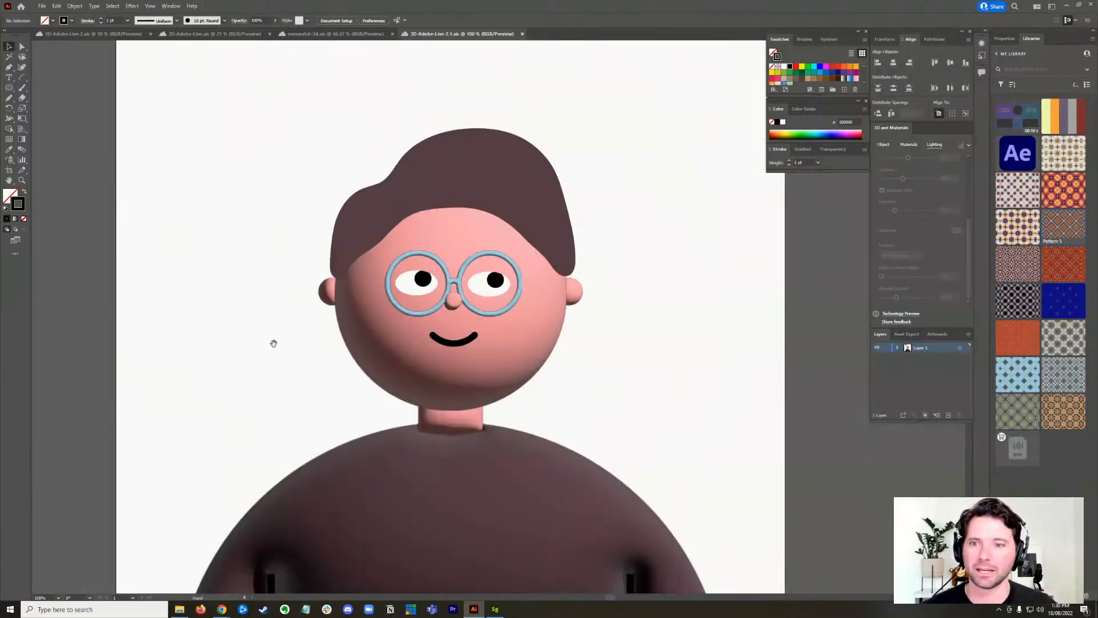
pyautogui.moveTo(269, 342); pyautogui.dragTo(338, 344)
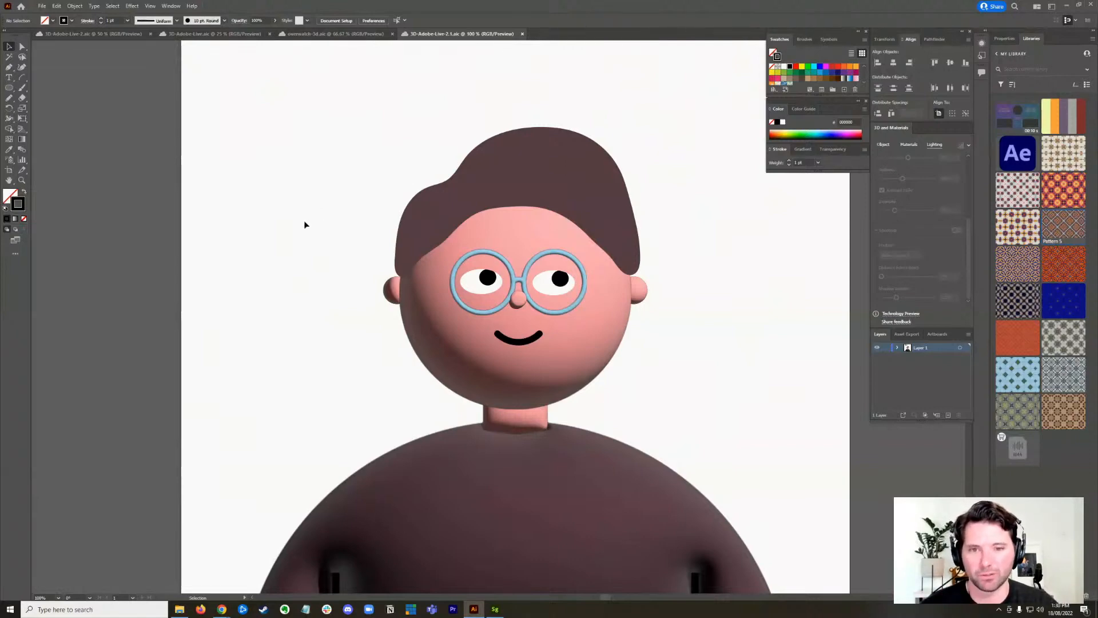
pyautogui.hotkey('ctrl', '=')
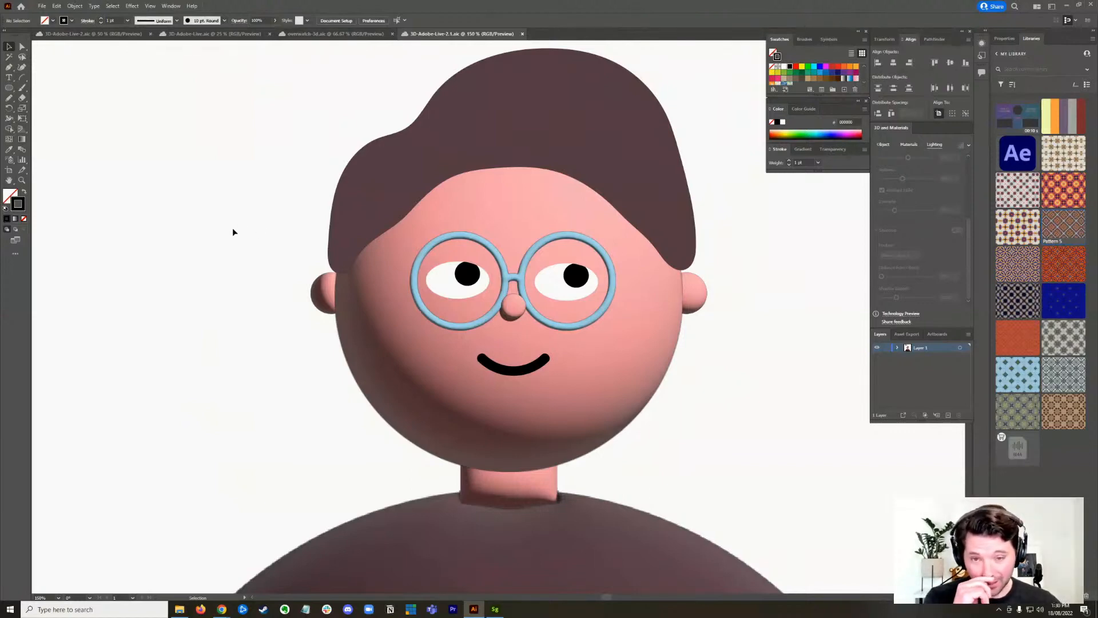
pyautogui.click(473, 273)
pyautogui.press('Delete')
pyautogui.click(576, 284)
pyautogui.press('Delete')
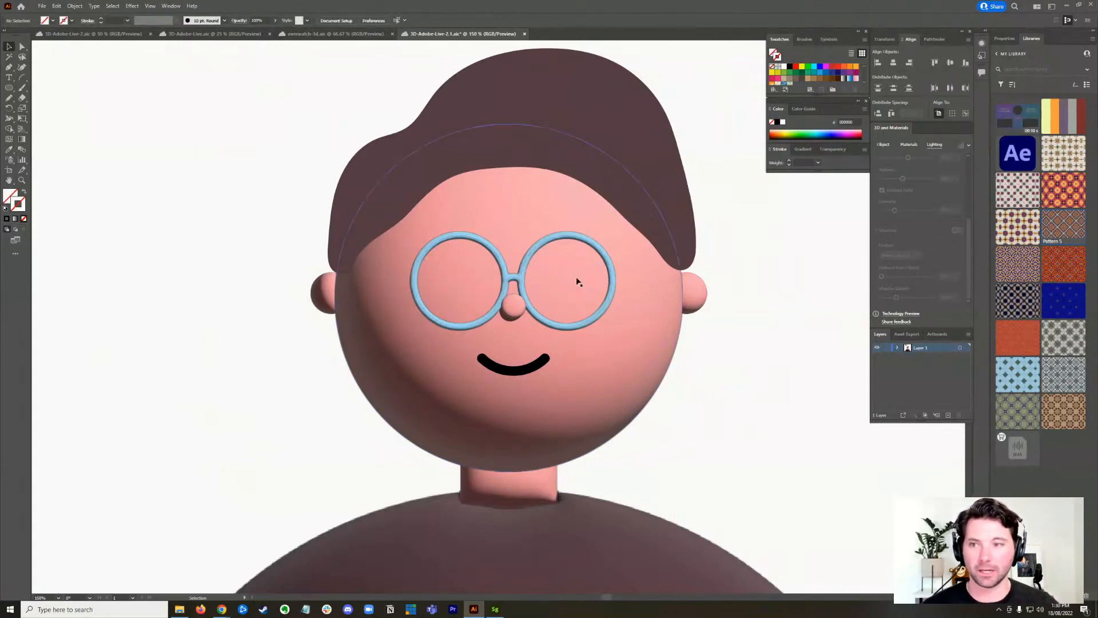
pyautogui.hotkey('ctrl', 'z')
pyautogui.hotkey('ctrl', 'z')
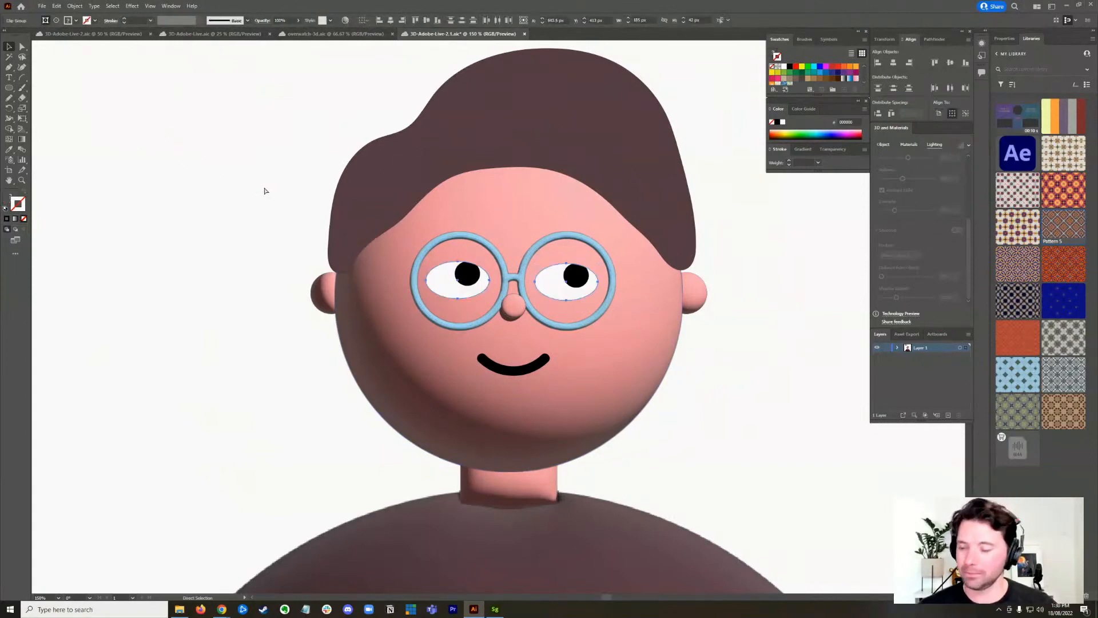
# - Delete both eyes from the face and add a new layer above Layer 1
pyautogui.press('Delete')
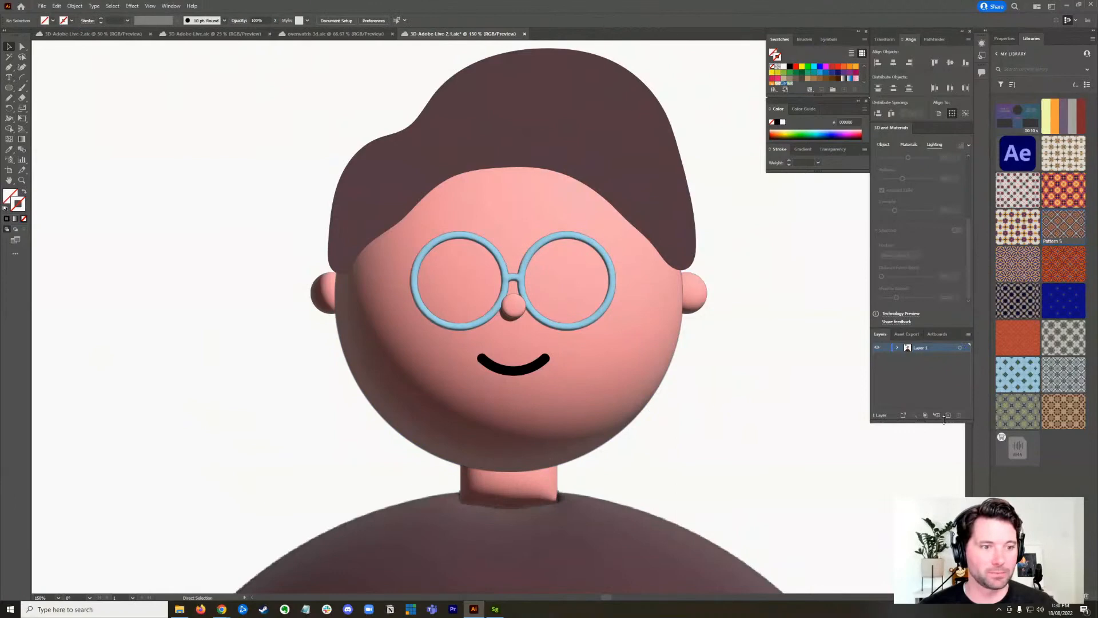
pyautogui.click(948, 415)
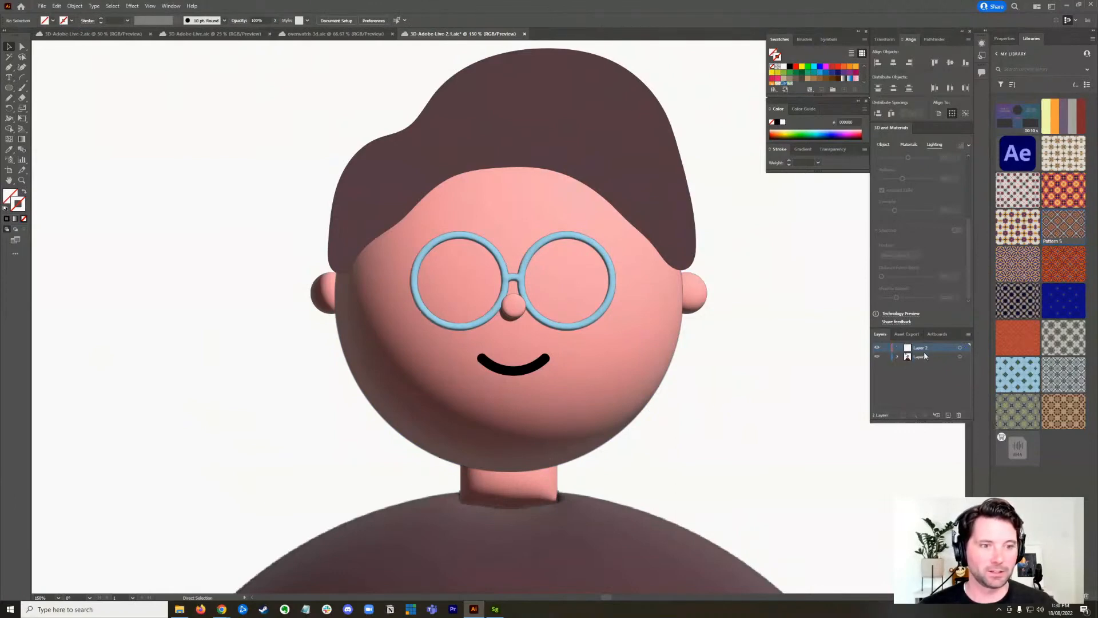
# - Rename the new layer as bad eyes, paste the old eyes in place on it, hide it and make Layer 1 active
pyautogui.doubleClick(919, 347)
pyautogui.write('2D Eyes')
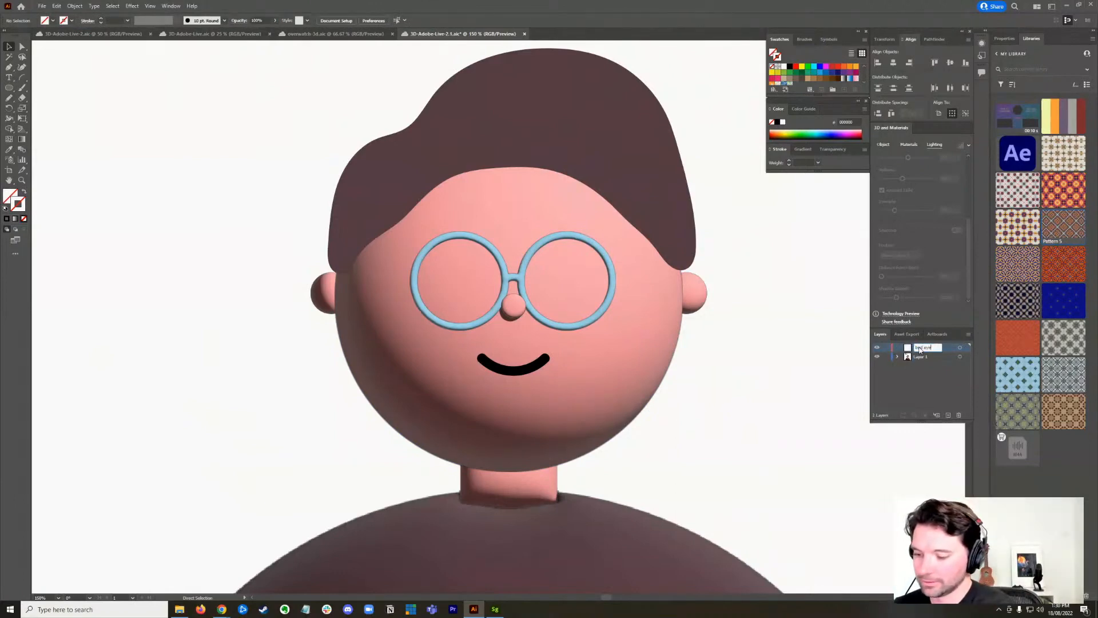
pyautogui.press('Return')
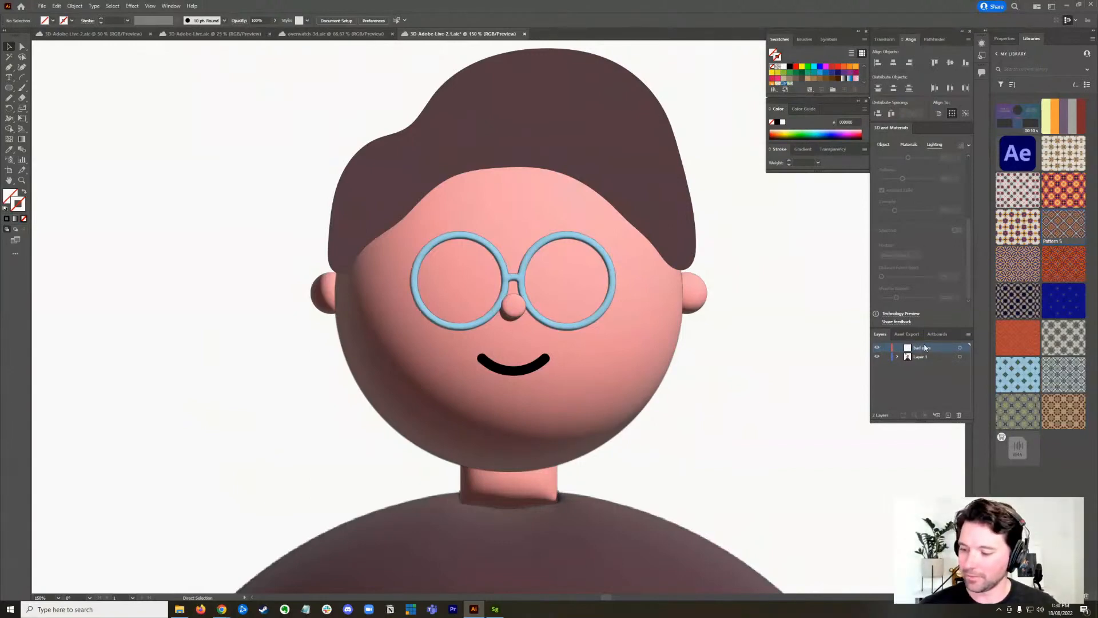
pyautogui.hotkey('ctrl', 'f')
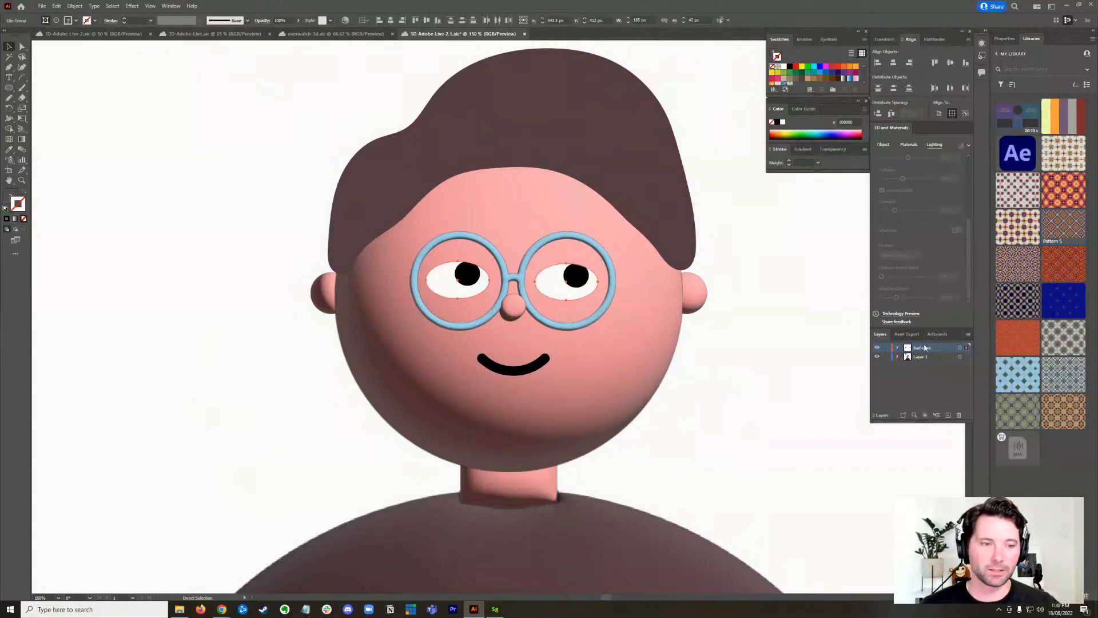
pyautogui.click(876, 347)
pyautogui.click(925, 357)
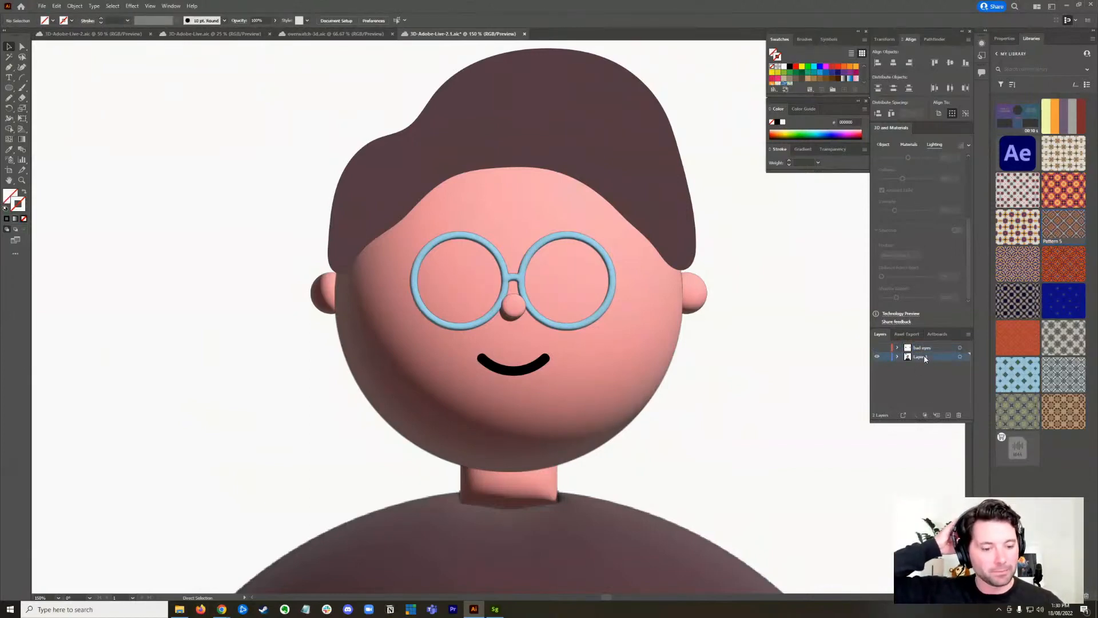
# - Draw an upright ellipse about 26 by 39 px inside one glasses lens and give it a black fill with no stroke
pyautogui.press('l')
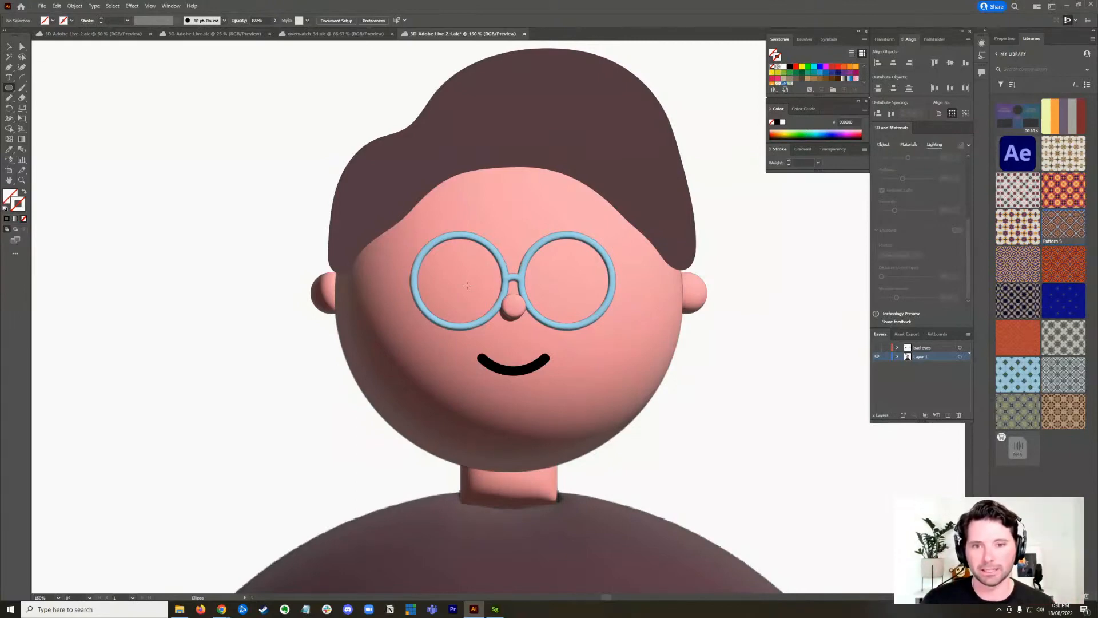
pyautogui.moveTo(456, 257); pyautogui.dragTo(480, 293)
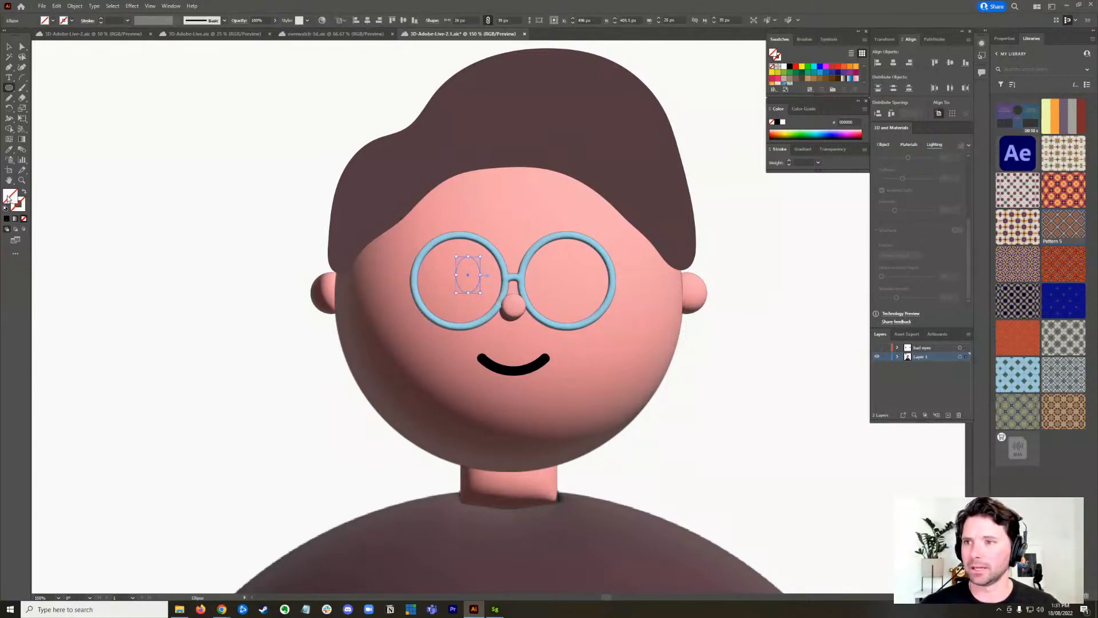
pyautogui.click(6, 208)
pyautogui.click(24, 192)
pyautogui.click(17, 203)
pyautogui.click(24, 219)
pyautogui.click(11, 195)
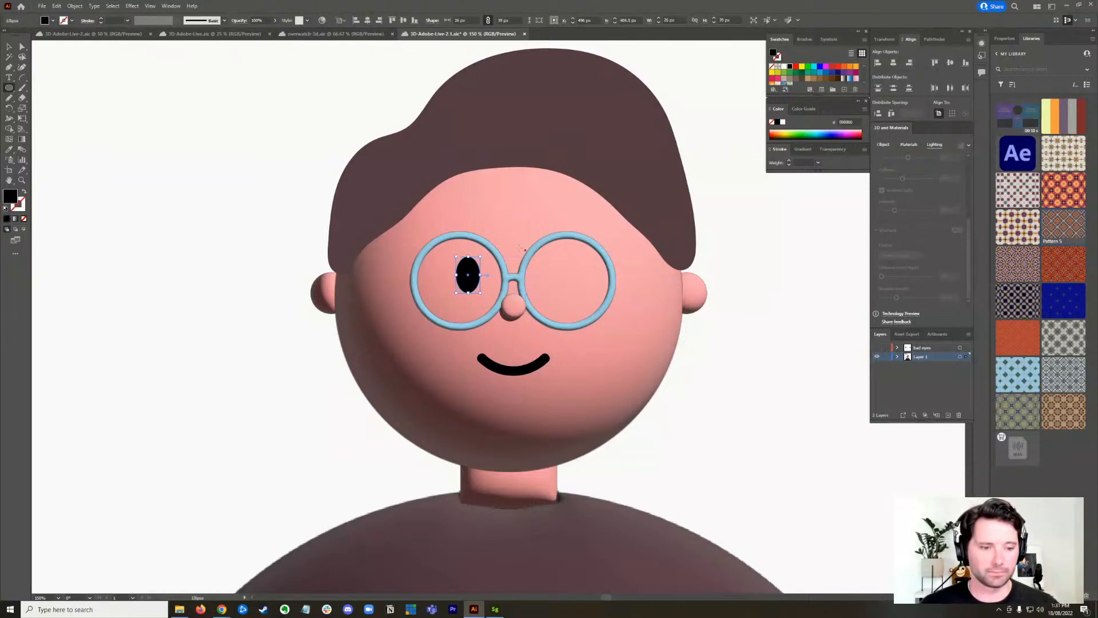
# - Duplicate the black oval eye into the other lens so both eyes sit evenly behind the glasses, and check the portrait
pyautogui.press('v')
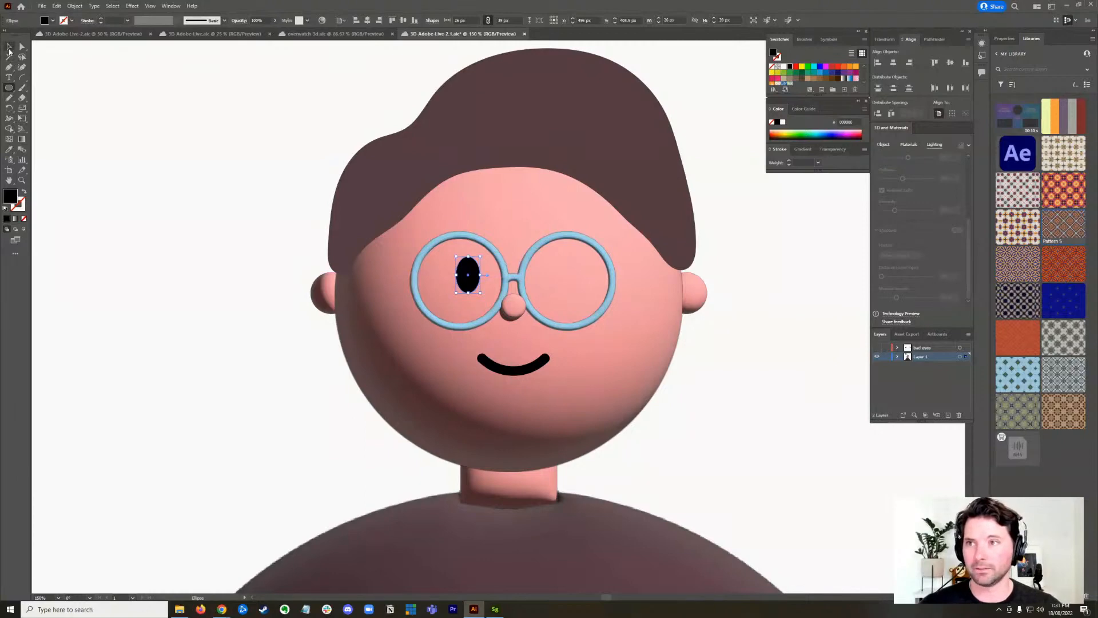
pyautogui.moveTo(465, 270); pyautogui.dragTo(566, 277)
pyautogui.click(203, 354)
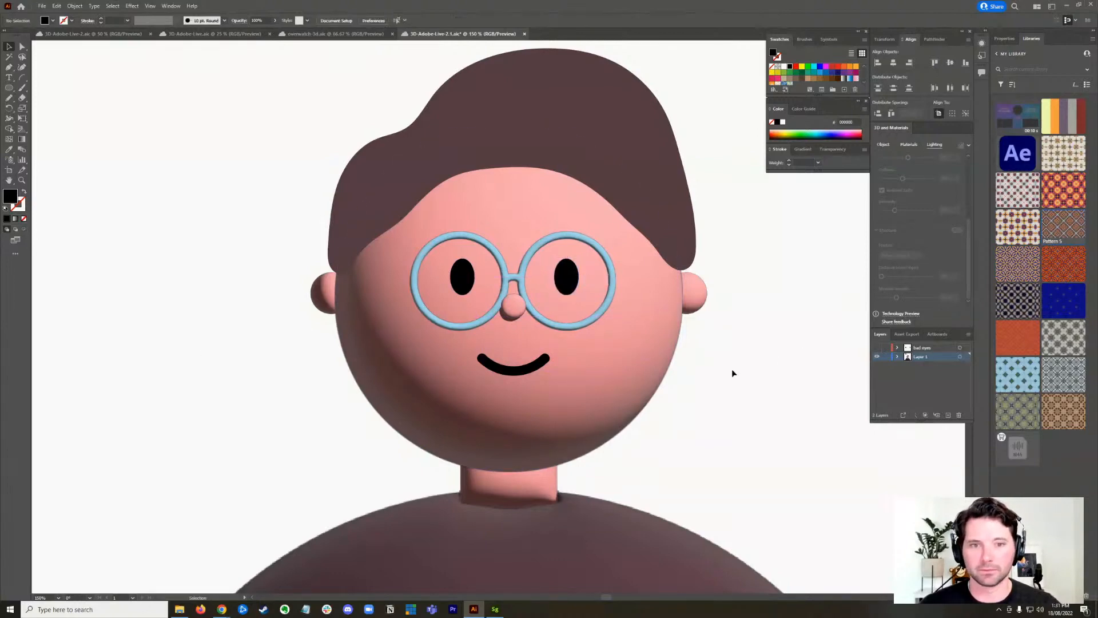
pyautogui.scroll(-2, 722, 348)
pyautogui.scroll(2, 687, 338)
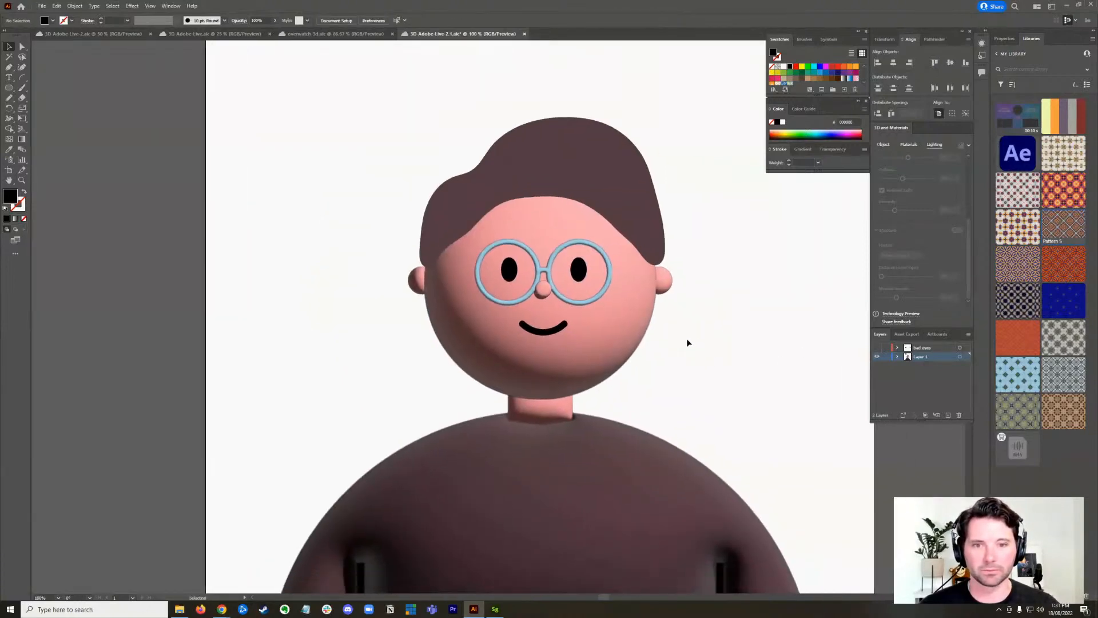
pyautogui.scroll(2, 692, 349)
# - Apply the 3D Inflate effect to the hair with 0 px depth, 100% volume and both sides inflated
pyautogui.click(293, 287)
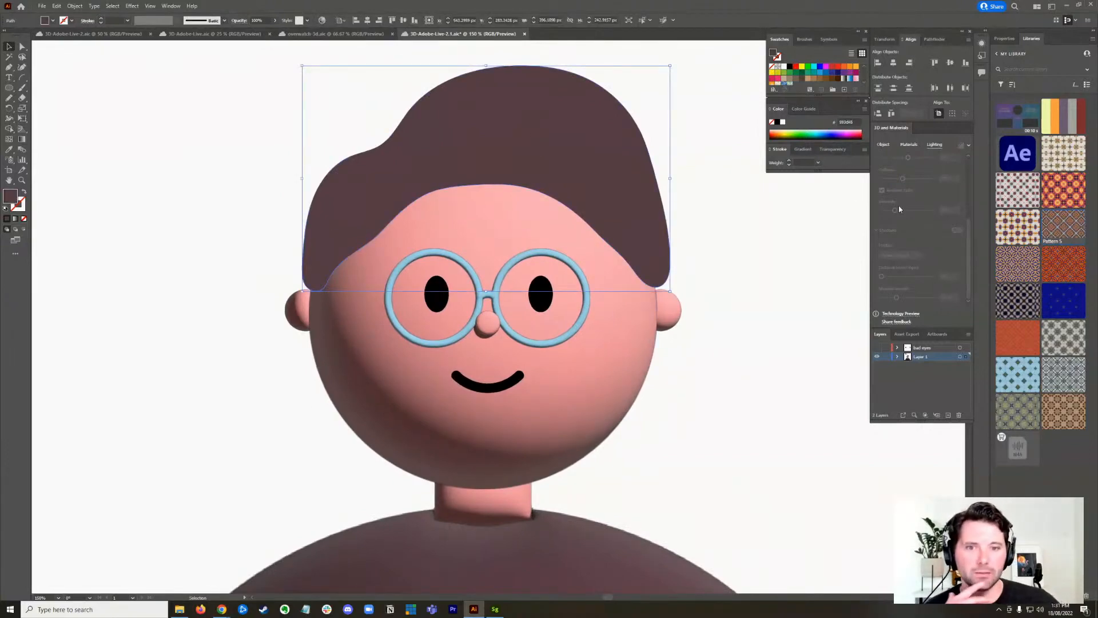
pyautogui.click(883, 146)
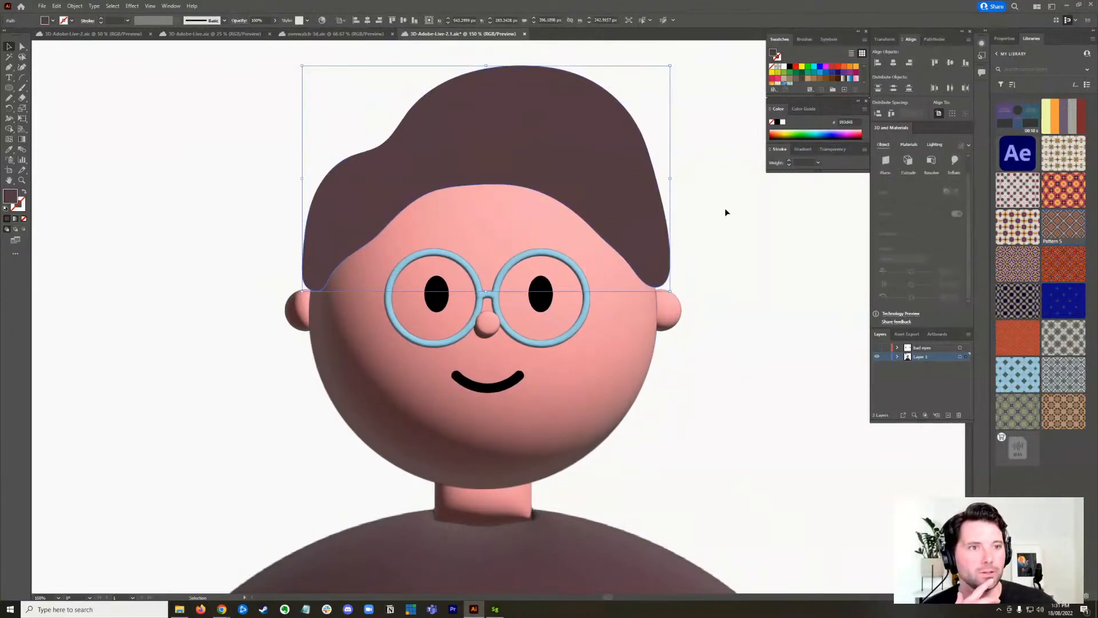
pyautogui.click(955, 162)
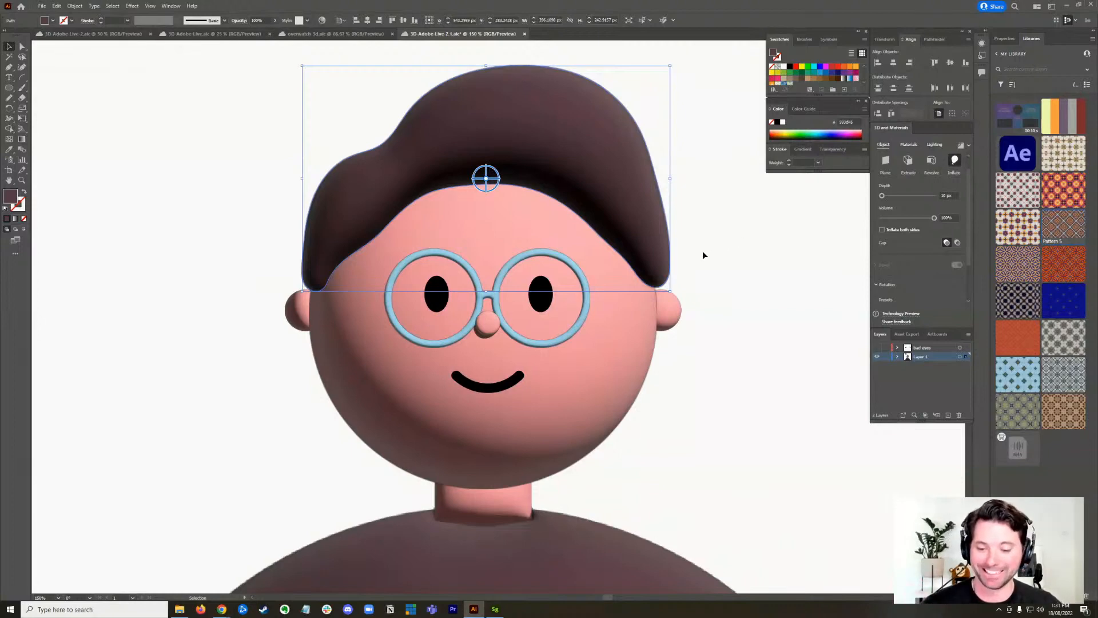
pyautogui.scroll(3, 778, 286)
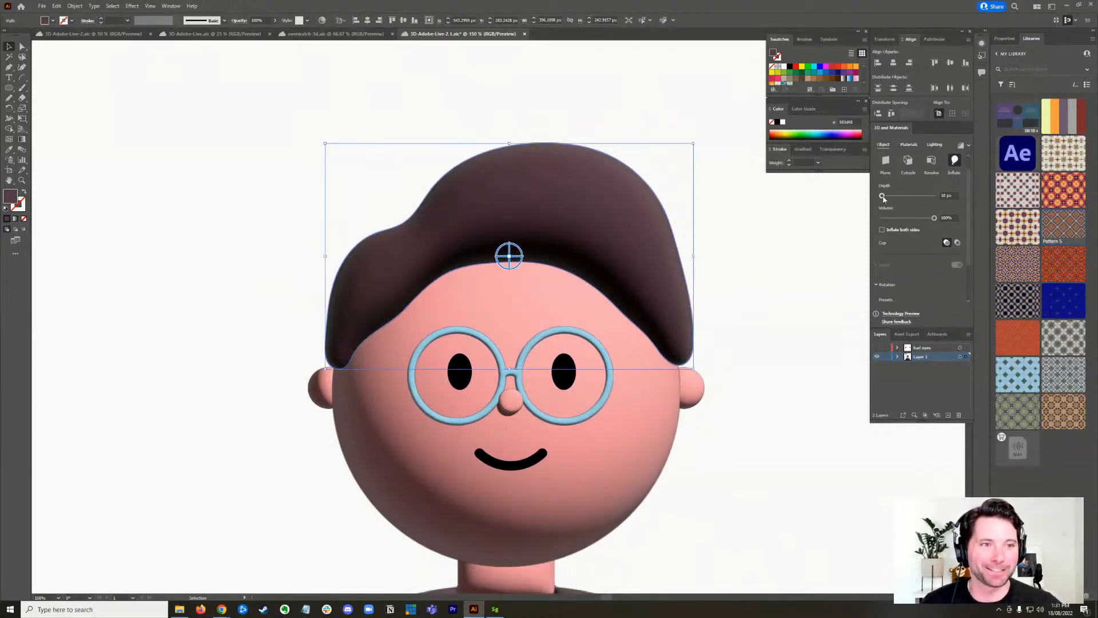
pyautogui.moveTo(883, 197); pyautogui.dragTo(884, 210)
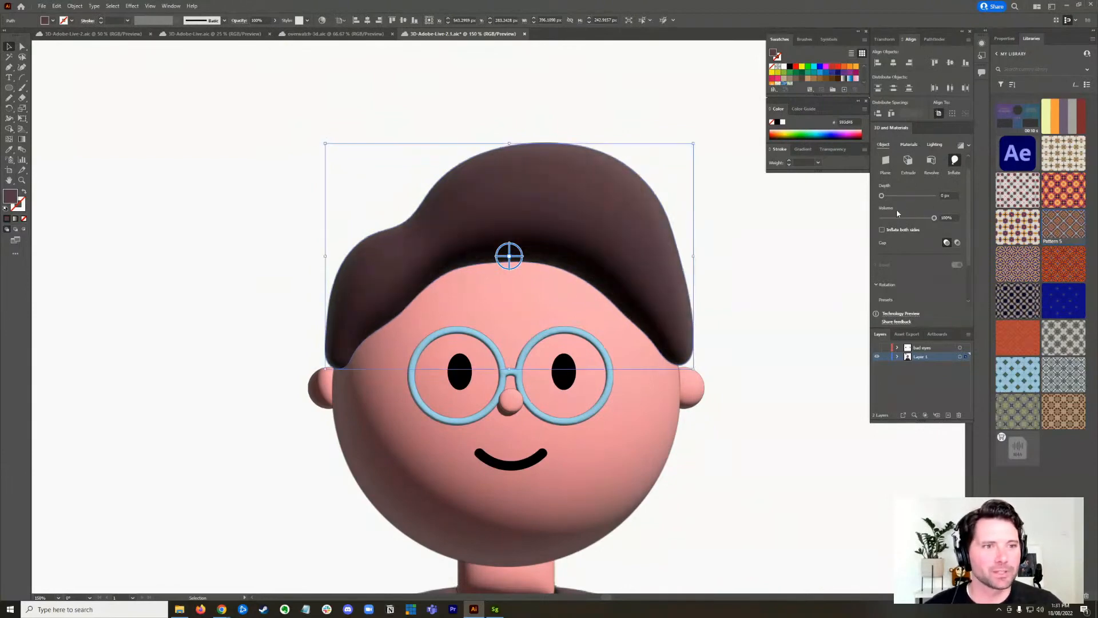
pyautogui.click(934, 218)
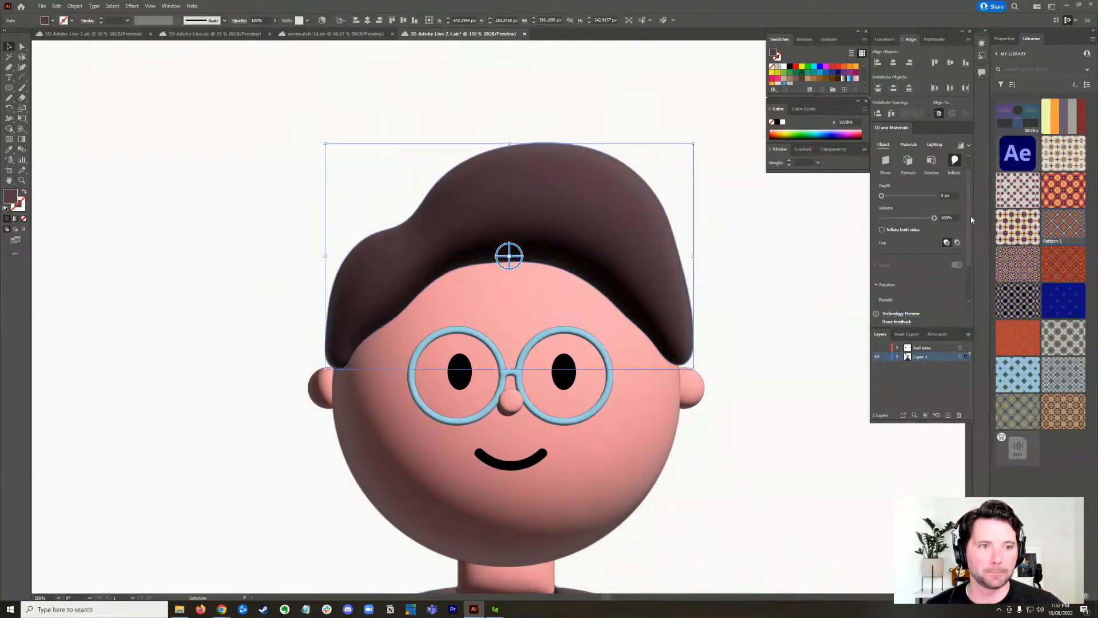
pyautogui.scroll(-1, 970, 240)
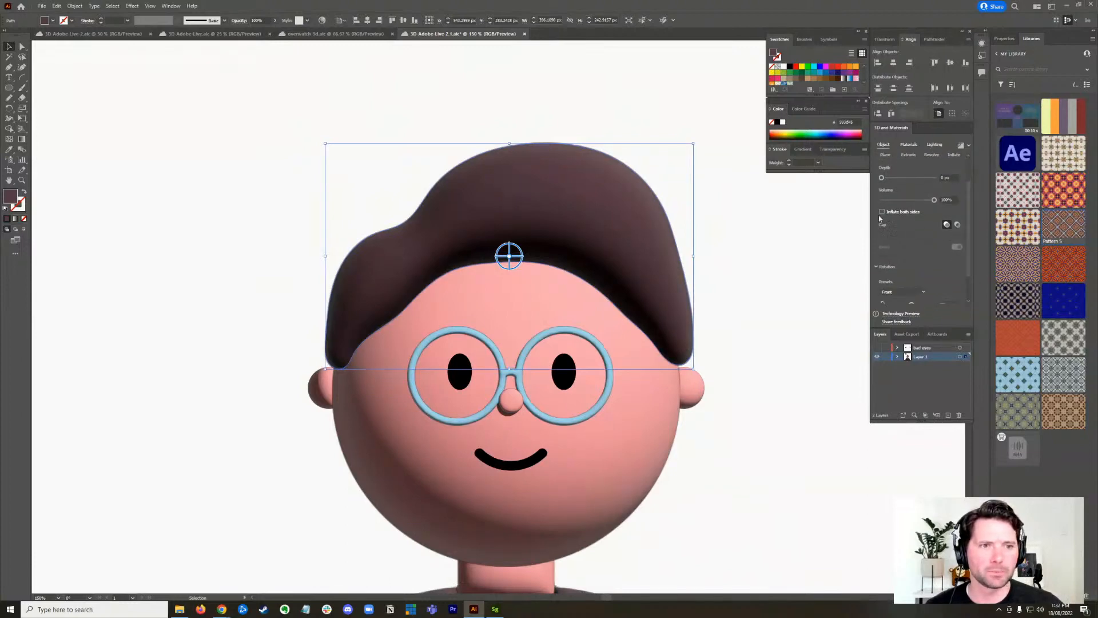
pyautogui.click(882, 212)
# - Turn the inflated hair about its vertical axis to inspect its shape, and reset that rotation to 0°
pyautogui.scroll(-2, 967, 270)
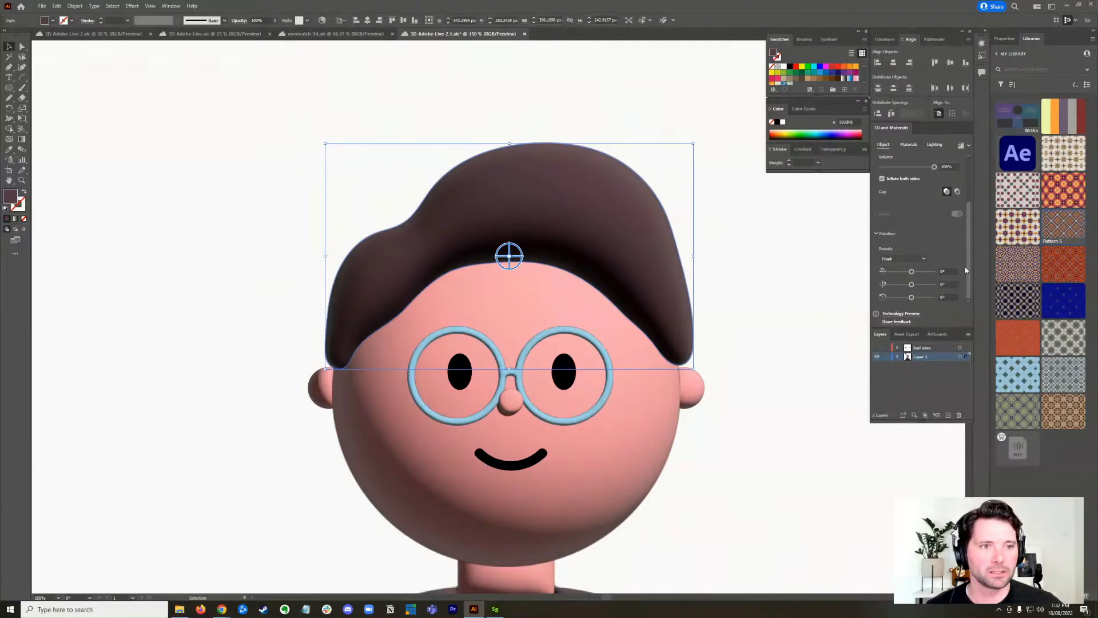
pyautogui.moveTo(911, 284); pyautogui.dragTo(921, 287)
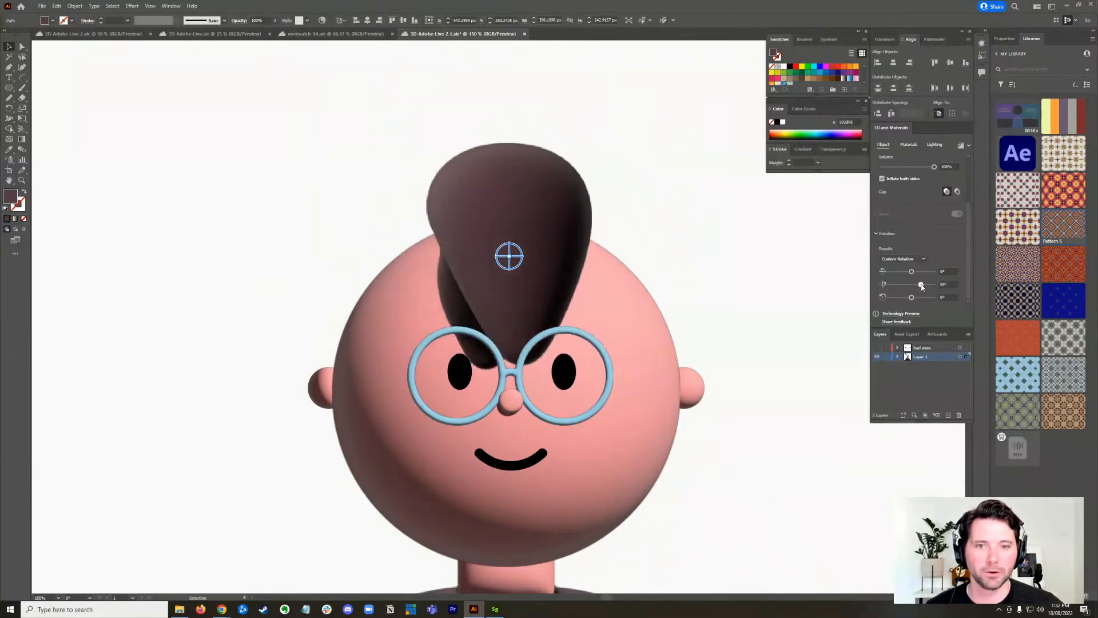
pyautogui.moveTo(922, 285); pyautogui.dragTo(911, 284)
pyautogui.doubleClick(947, 283)
pyautogui.write('0')
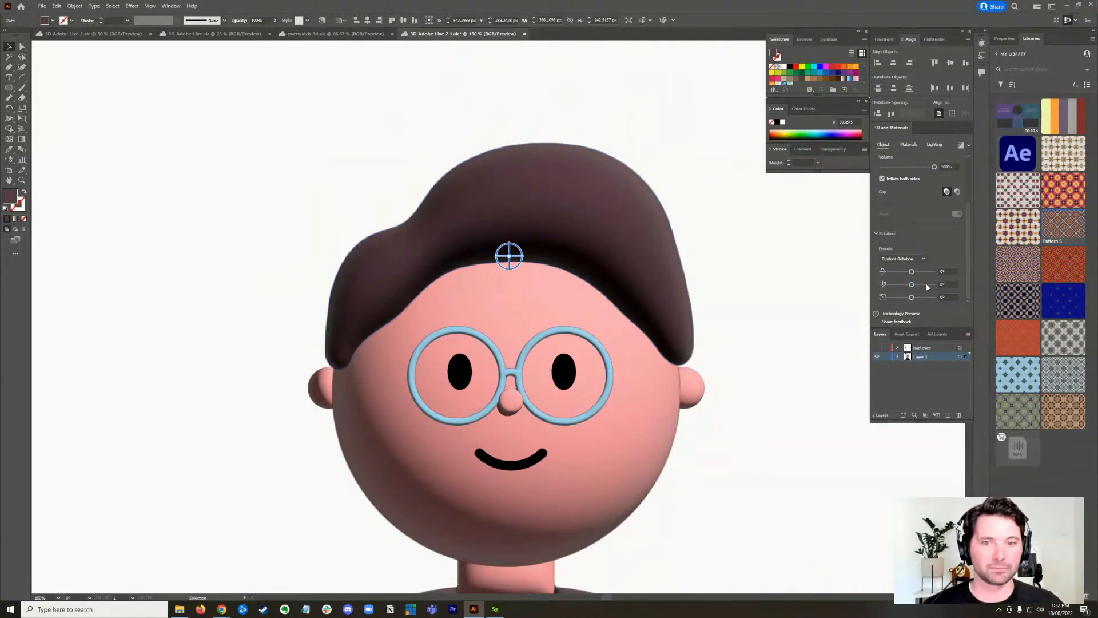
# - Browse the 3D materials and try Natural Shagreen Leather on the hair
pyautogui.scroll(3, 972, 182)
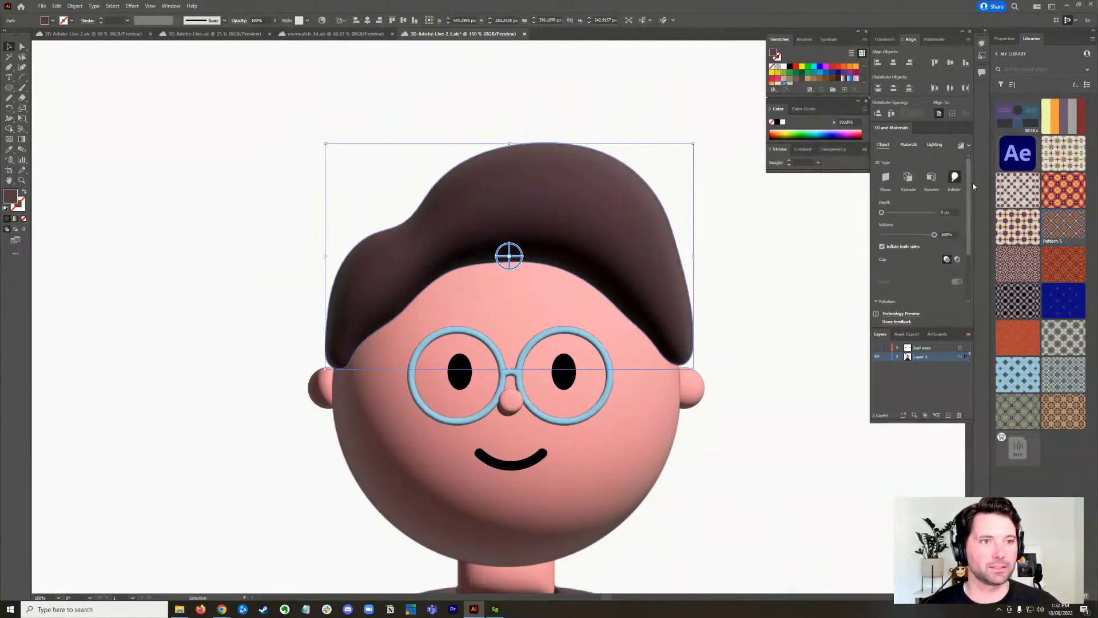
pyautogui.click(909, 145)
pyautogui.scroll(-5, 969, 192)
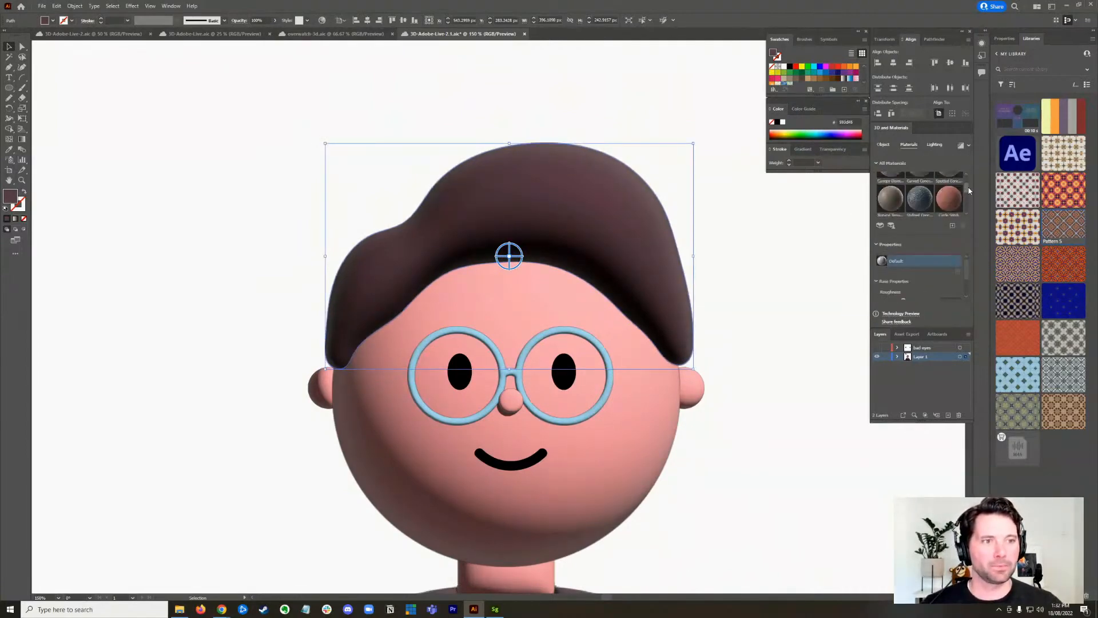
pyautogui.scroll(-3, 968, 195)
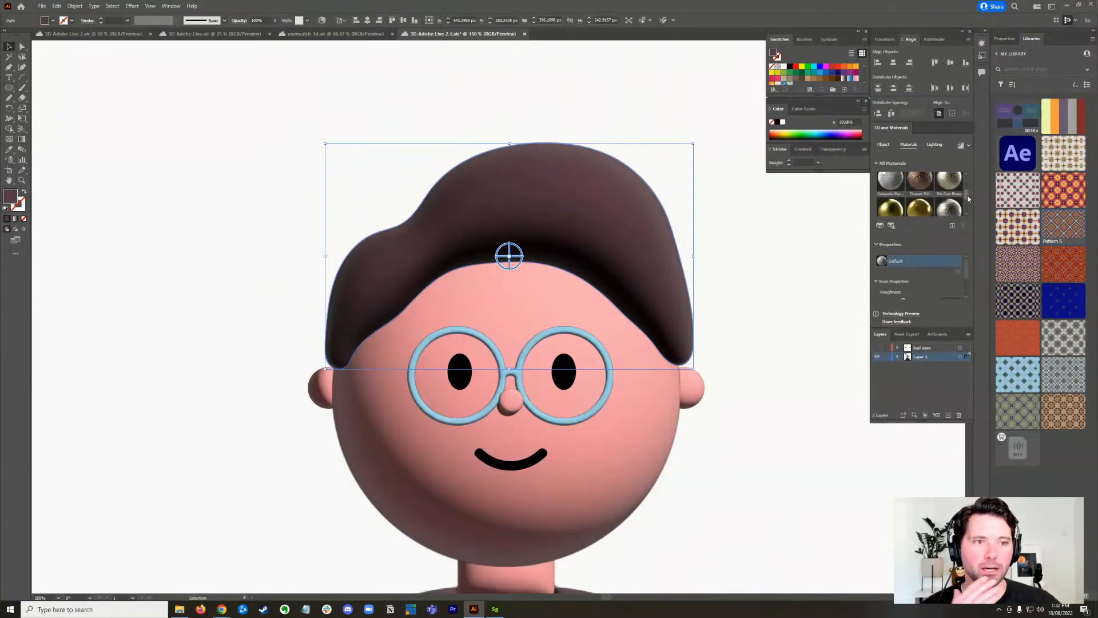
pyautogui.scroll(-3, 968, 202)
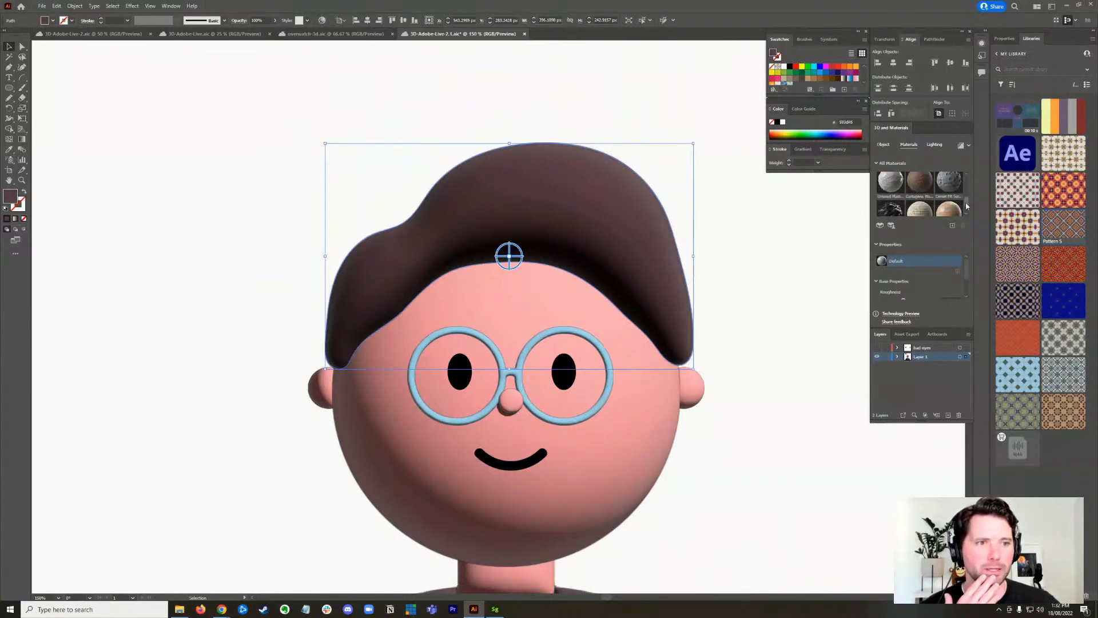
pyautogui.scroll(-3, 966, 207)
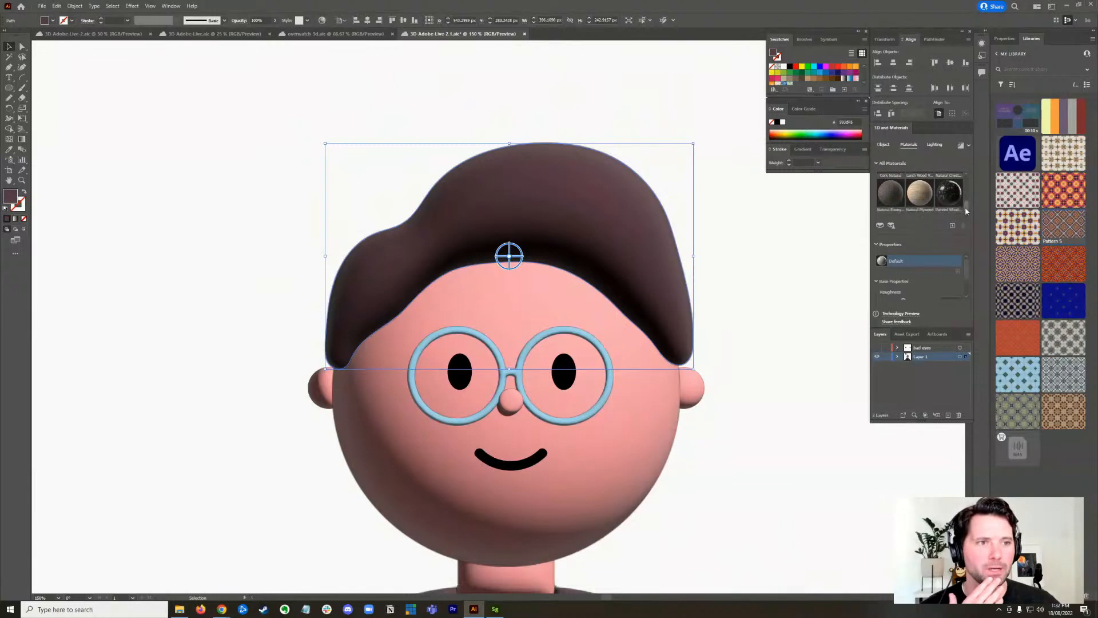
pyautogui.moveTo(965, 206); pyautogui.dragTo(966, 192)
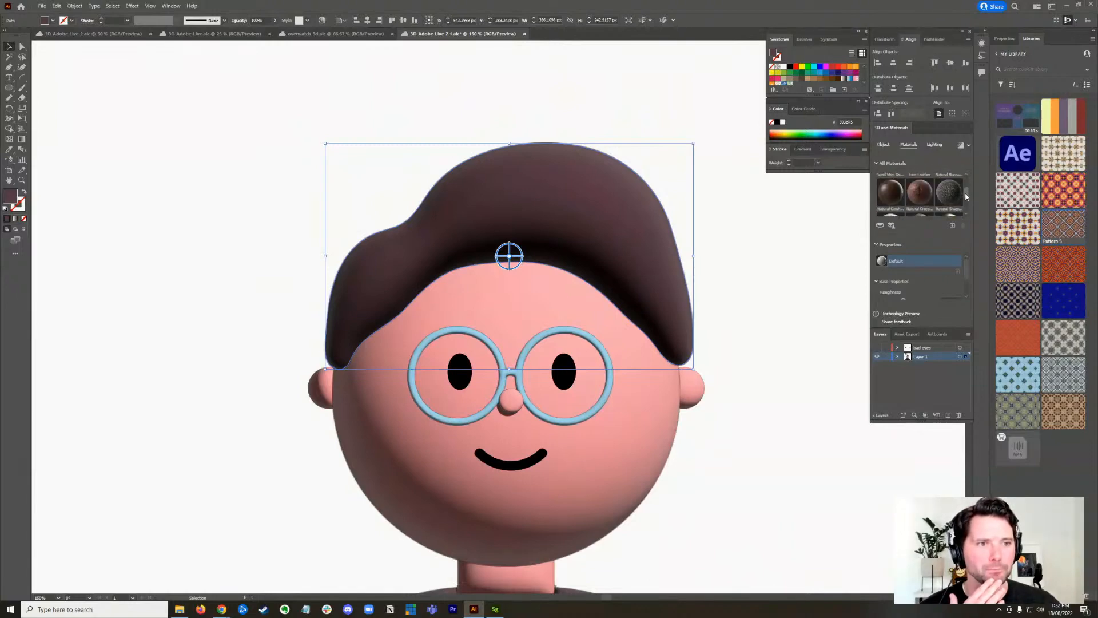
pyautogui.click(920, 191)
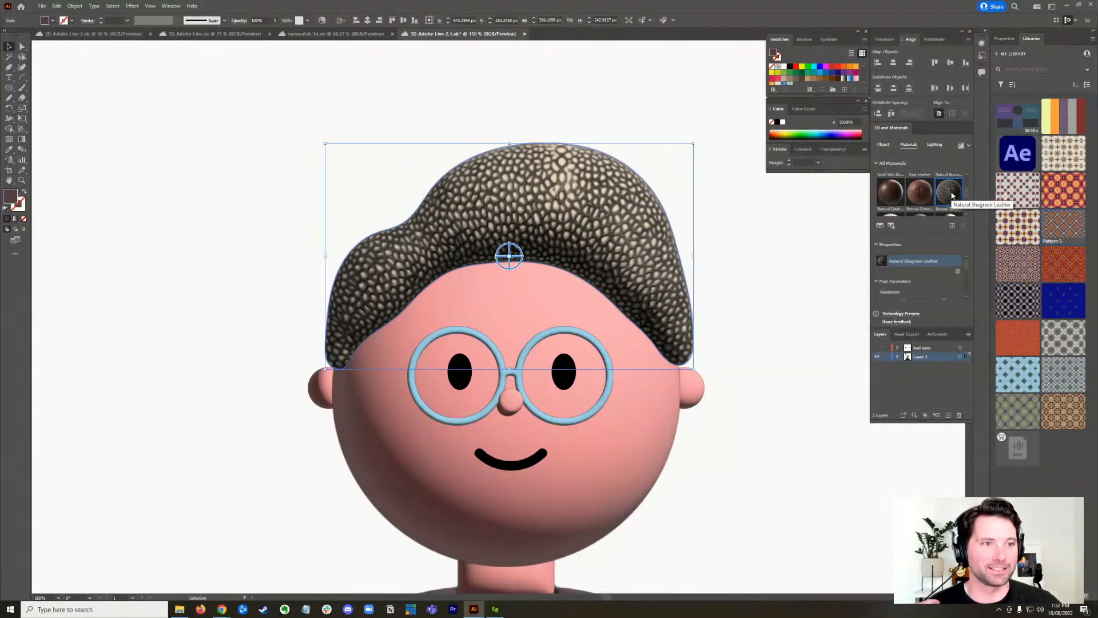
# - Try the Sand Step Dunes material on the hair, and return it to the Default base material
pyautogui.scroll(-3, 966, 191)
pyautogui.scroll(-3, 964, 189)
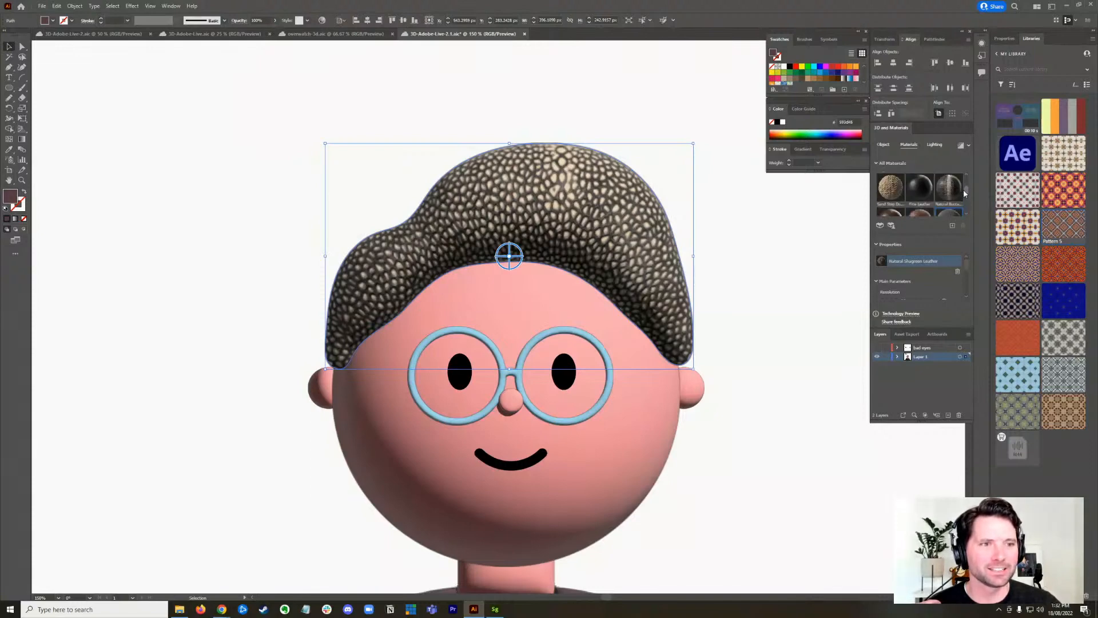
pyautogui.click(897, 195)
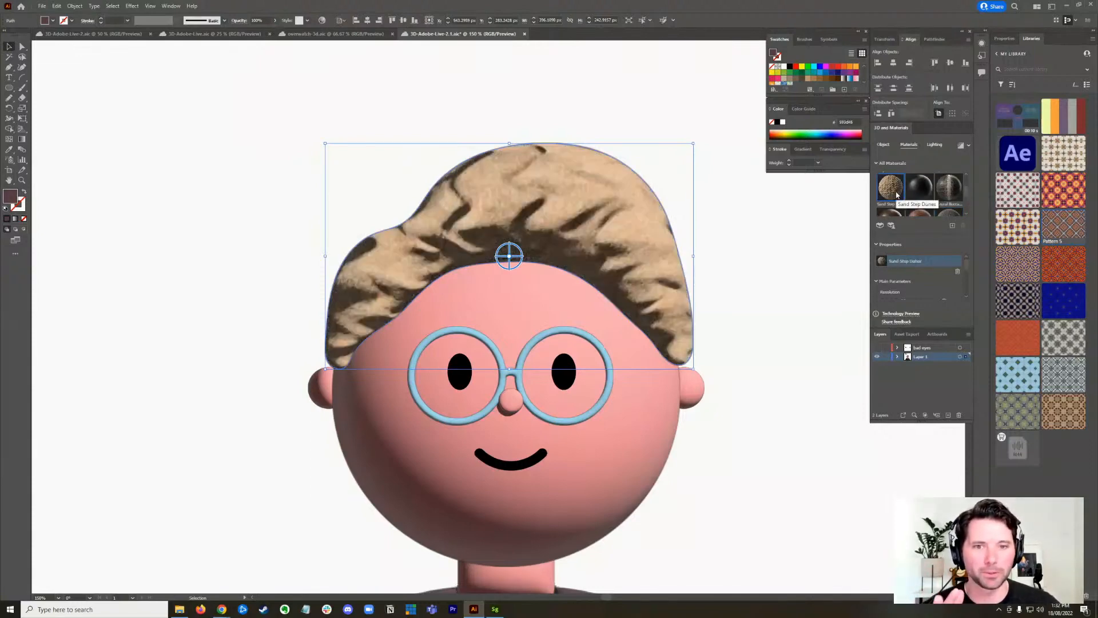
pyautogui.scroll(5, 966, 188)
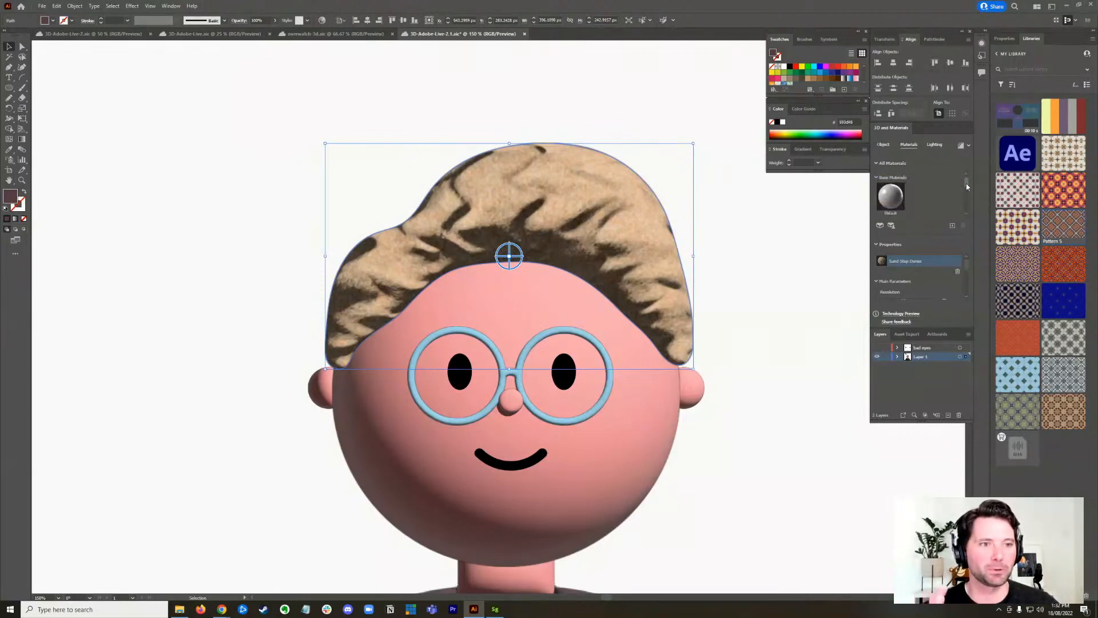
pyautogui.click(890, 196)
pyautogui.scroll(-2, 967, 192)
pyautogui.scroll(3, 966, 189)
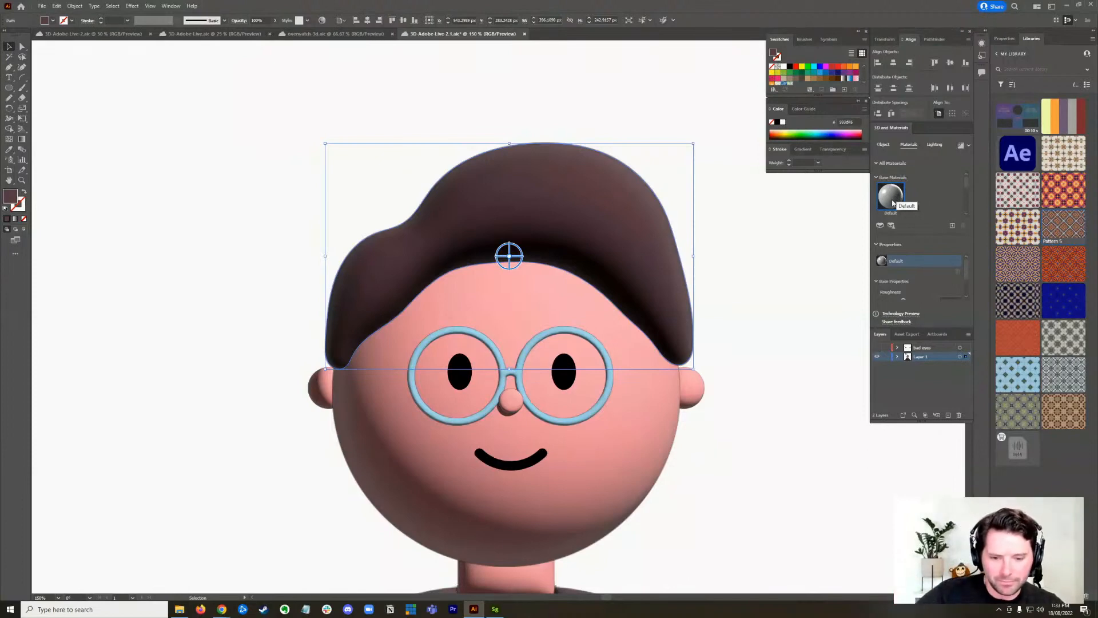
# - Give the hair a shinier finish by setting its material's Metallic value to about 0.46
pyautogui.moveTo(967, 270); pyautogui.dragTo(967, 292)
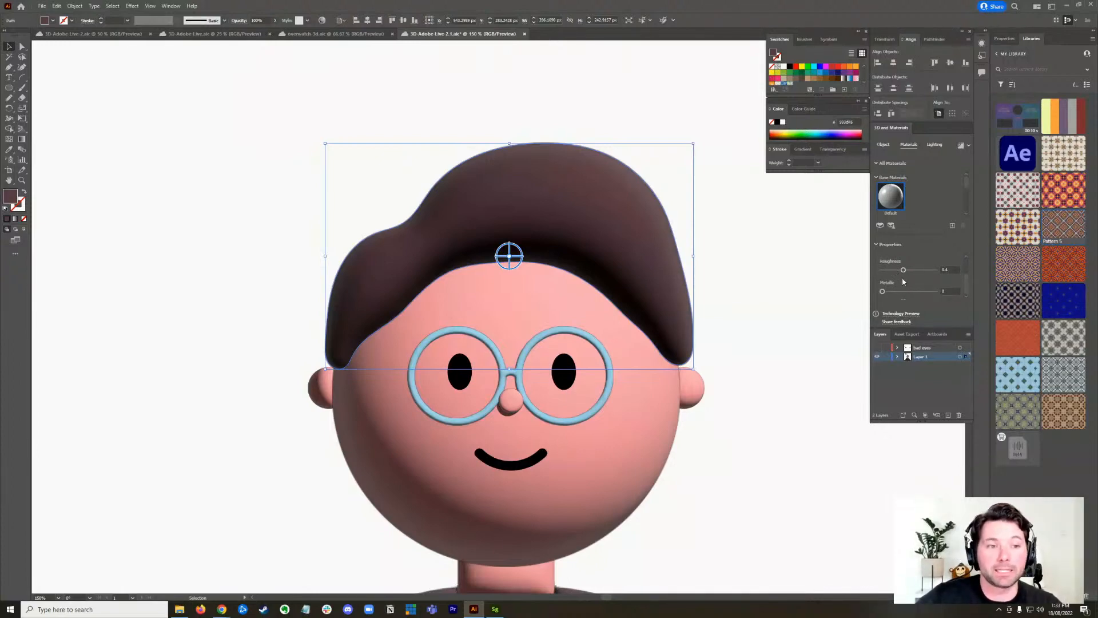
pyautogui.moveTo(883, 291); pyautogui.dragTo(922, 291)
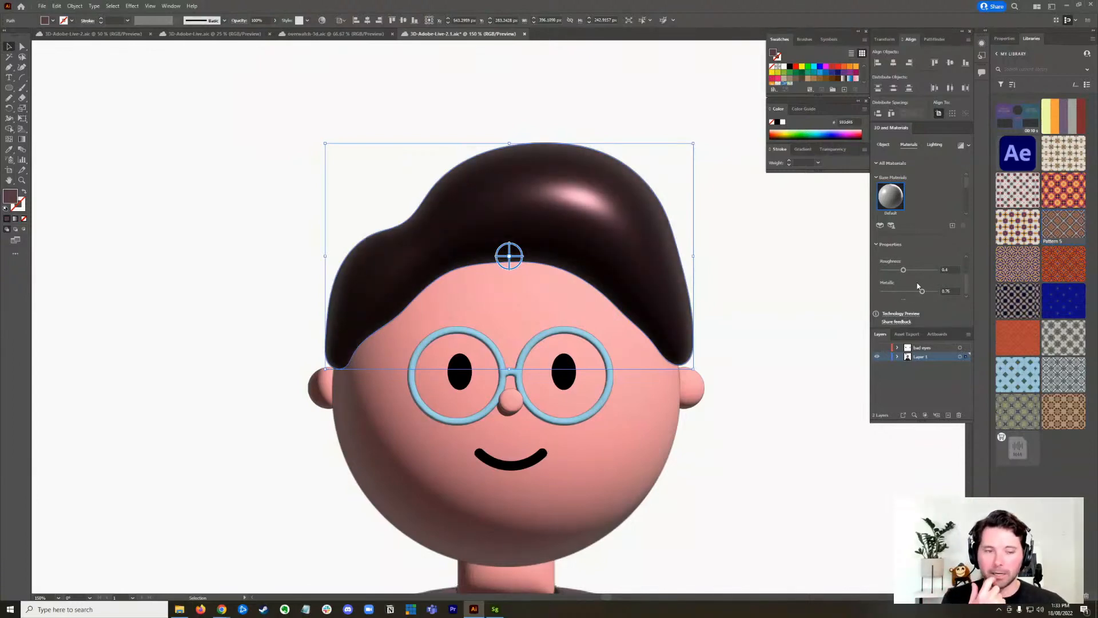
pyautogui.moveTo(922, 294); pyautogui.dragTo(907, 293)
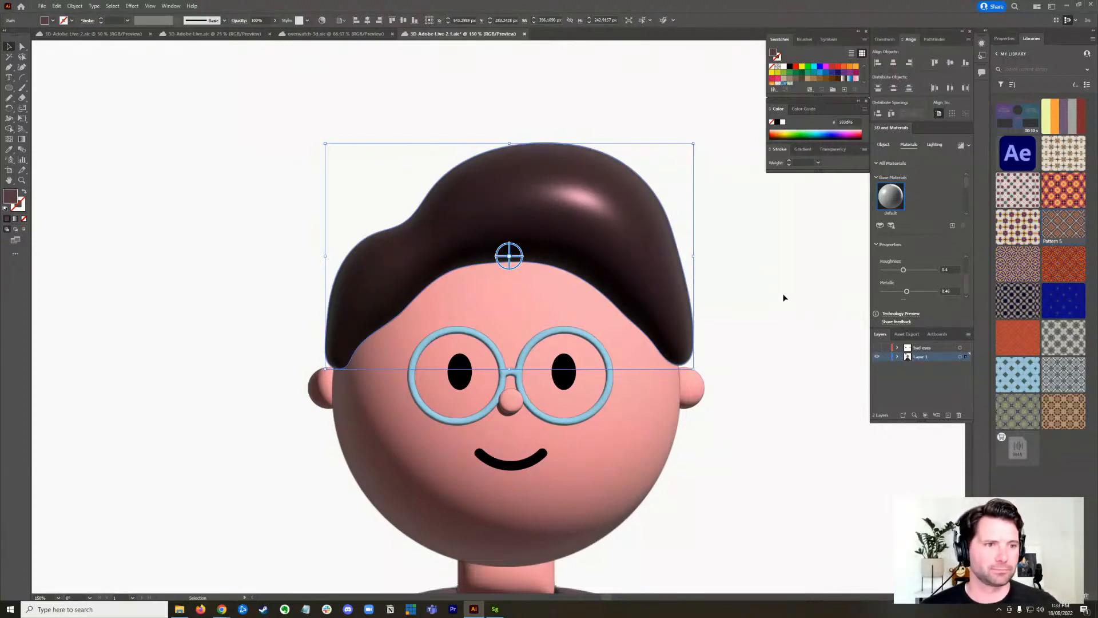
# - Rotate the light on the hair to about -130° so its highlights fall on the swept side, and lower the light's height slightly
pyautogui.click(935, 144)
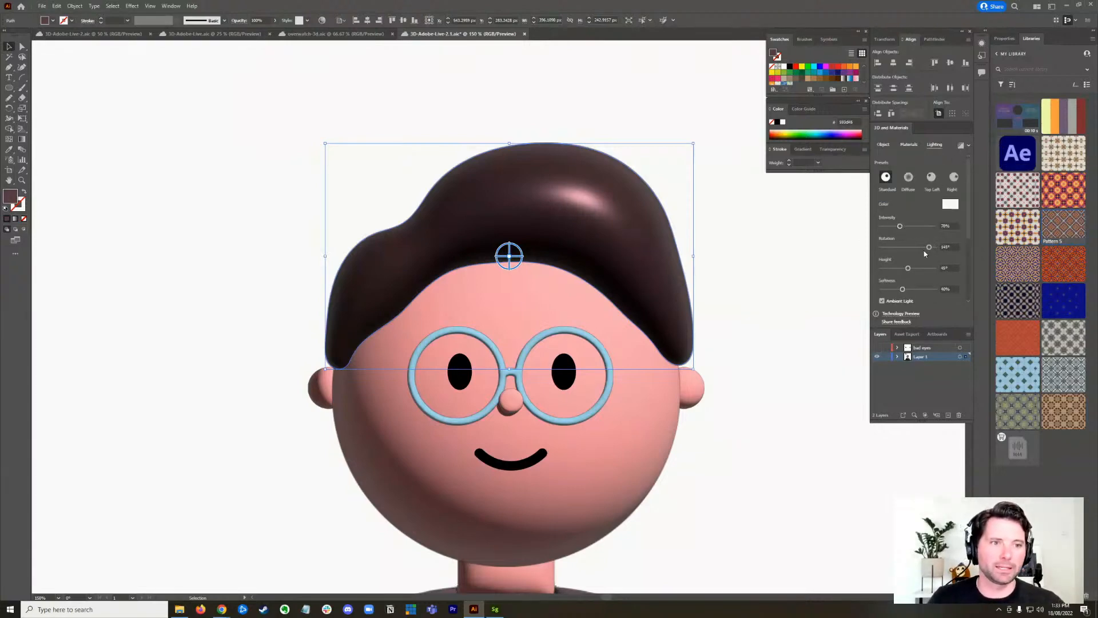
pyautogui.moveTo(928, 247); pyautogui.dragTo(886, 255)
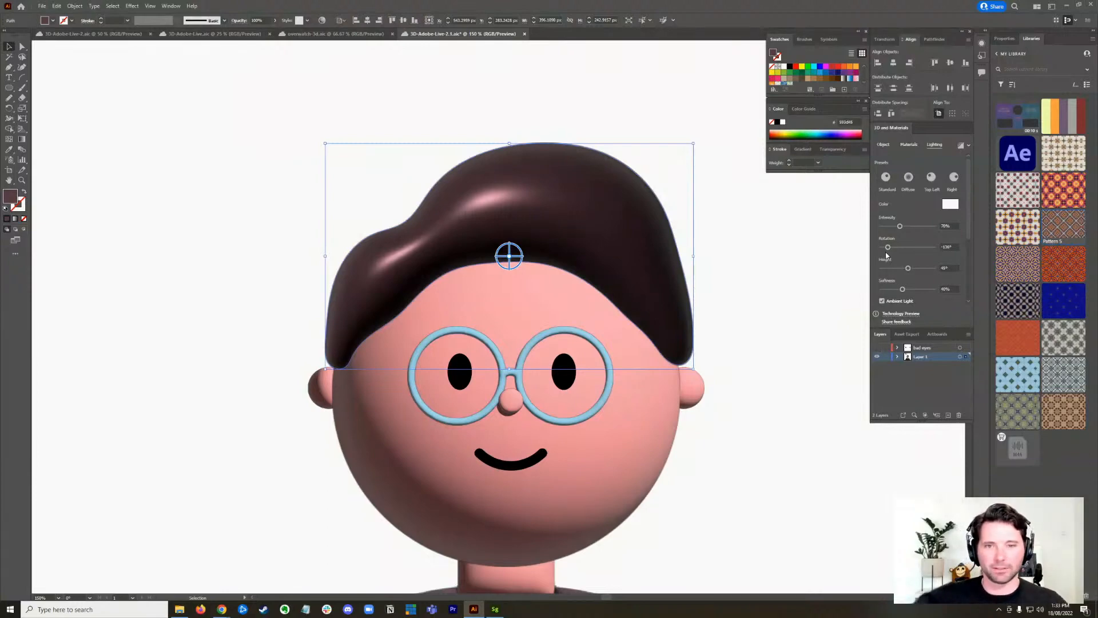
pyautogui.moveTo(908, 268); pyautogui.dragTo(907, 269)
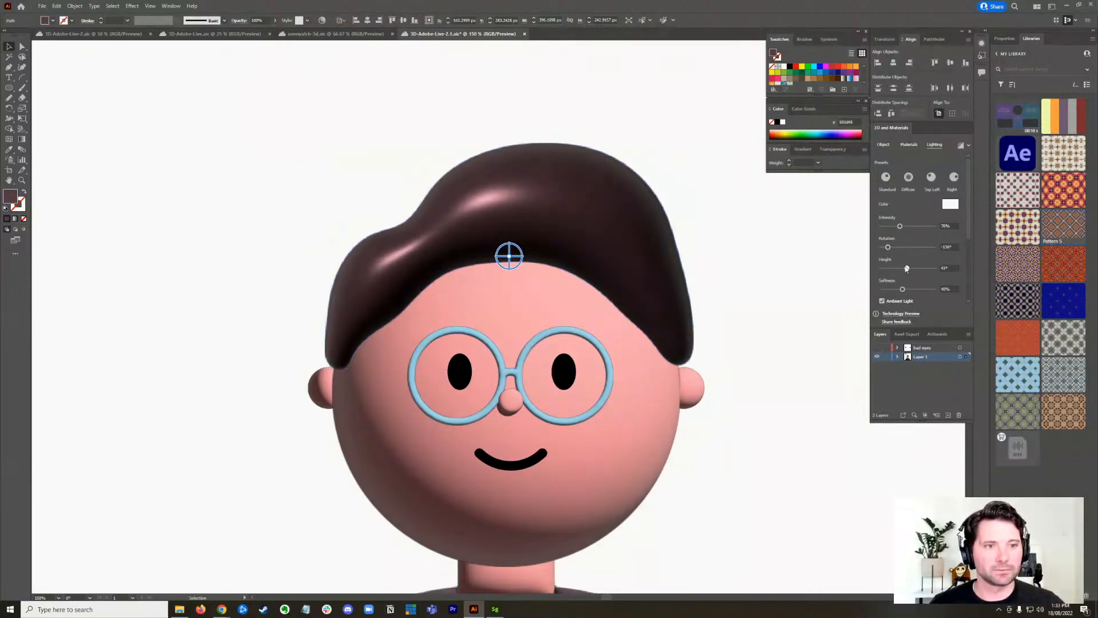
pyautogui.moveTo(965, 240); pyautogui.dragTo(962, 298)
pyautogui.scroll(5, 961, 303)
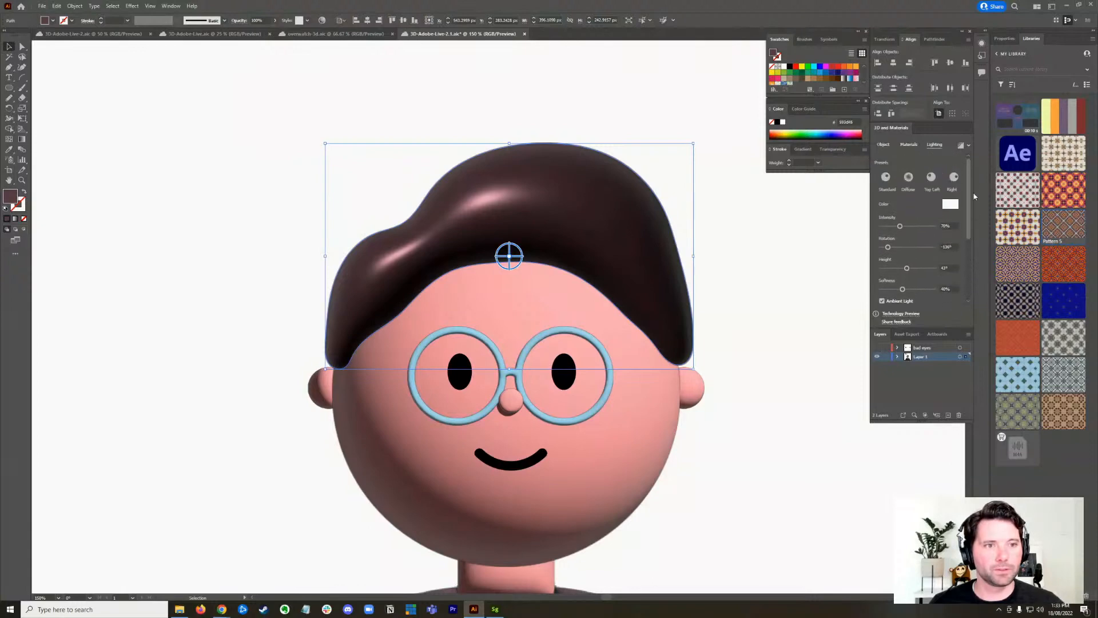
pyautogui.click(883, 144)
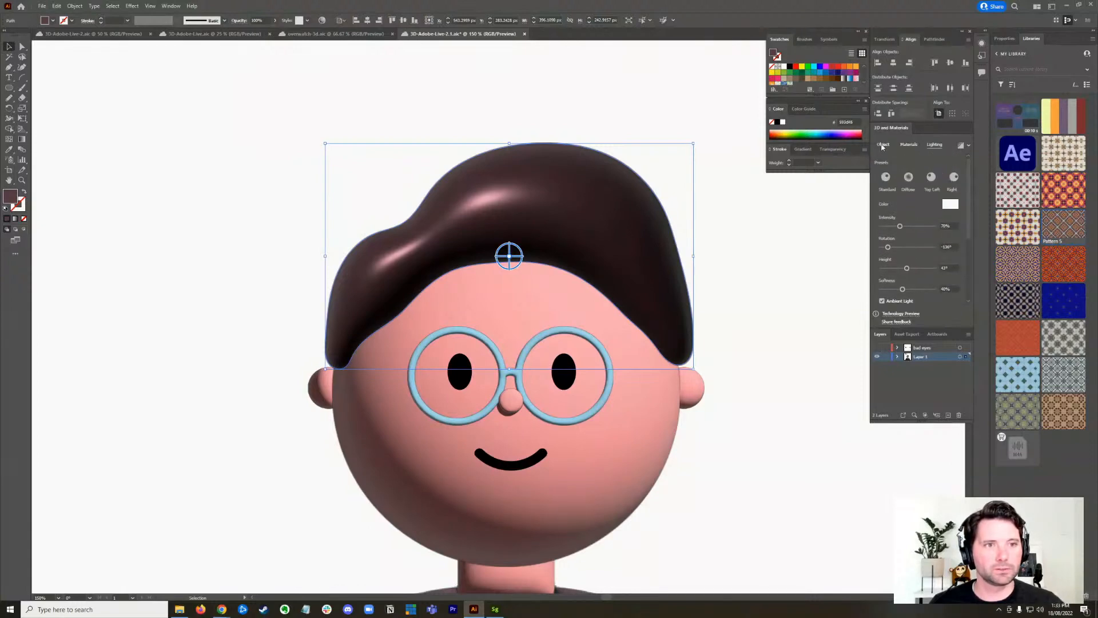
pyautogui.click(736, 390)
pyautogui.scroll(-2, 755, 331)
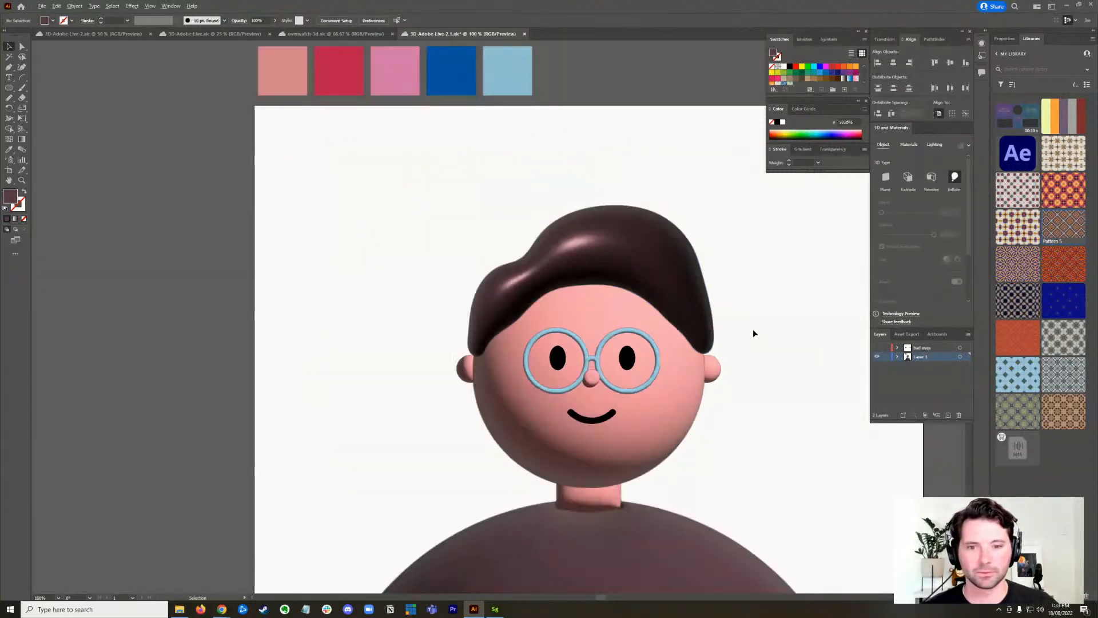
# - Zoom in on the portrait and look through the 3D materials available for the head, leaving nothing selected
pyautogui.moveTo(768, 404); pyautogui.dragTo(708, 330)
pyautogui.scroll(-1, 681, 297)
pyautogui.scroll(2, 660, 297)
pyautogui.scroll(1, 709, 332)
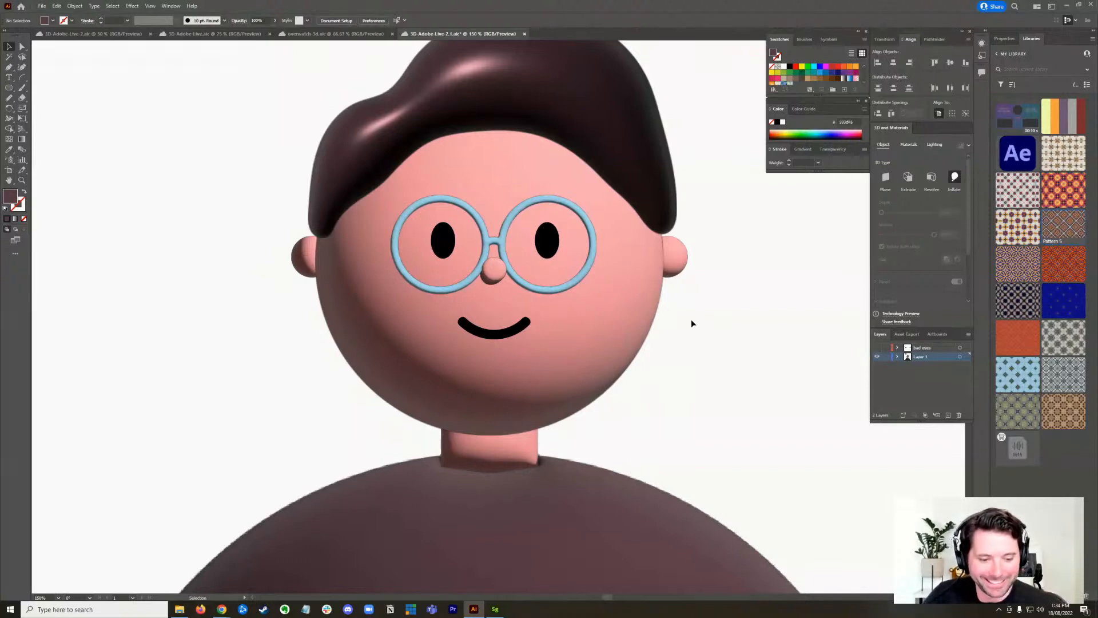
pyautogui.click(639, 321)
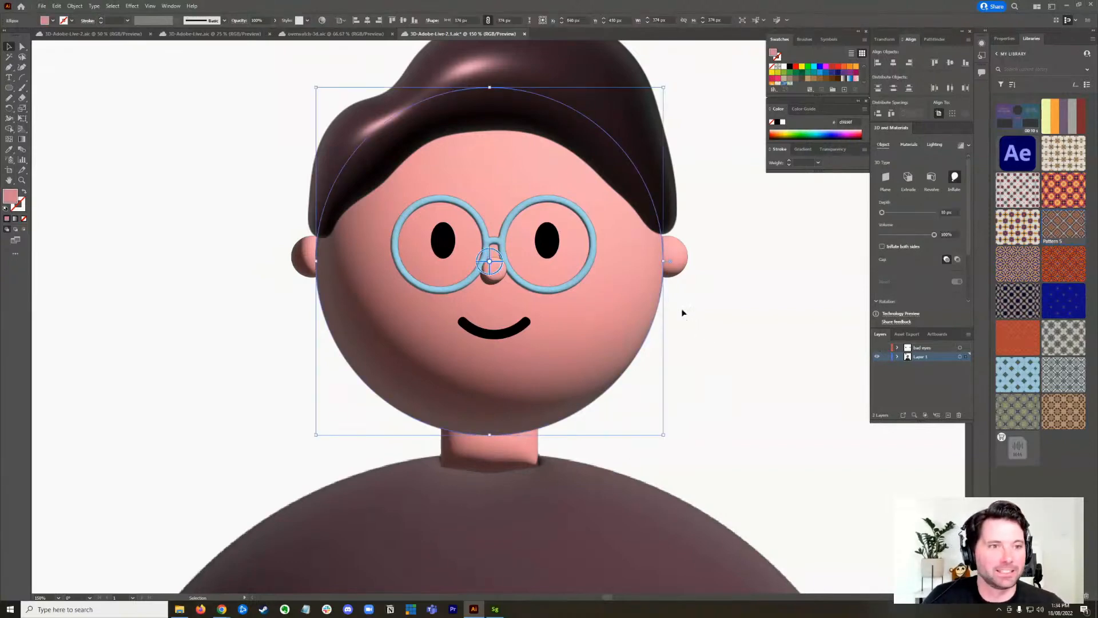
pyautogui.click(910, 144)
pyautogui.moveTo(967, 187); pyautogui.dragTo(963, 194)
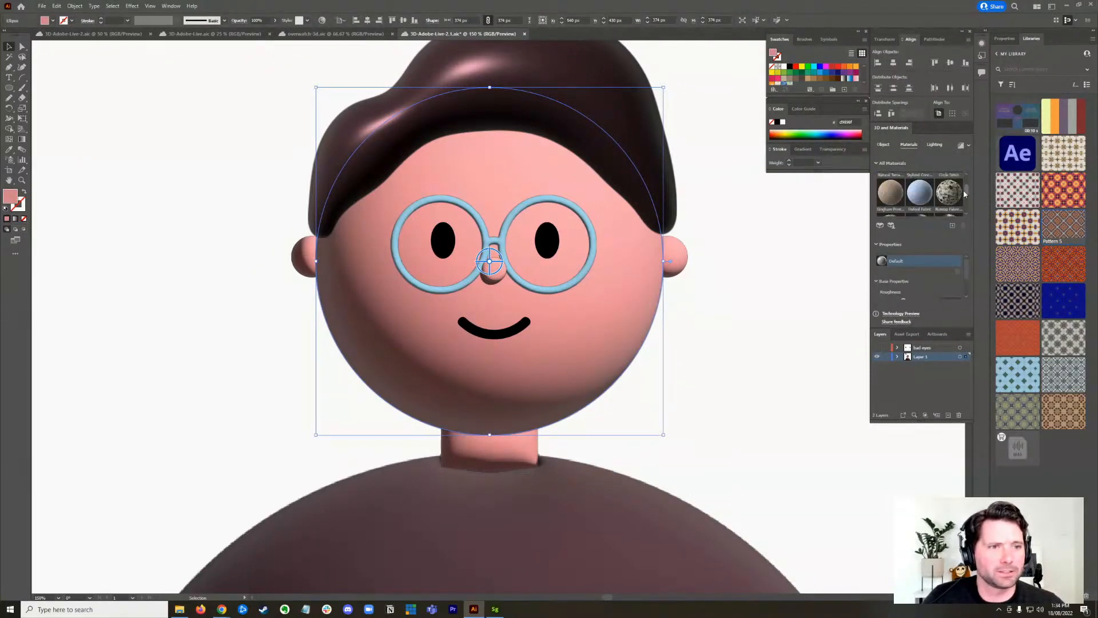
pyautogui.scroll(3, 964, 190)
pyautogui.click(791, 246)
pyautogui.click(593, 331)
pyautogui.click(747, 296)
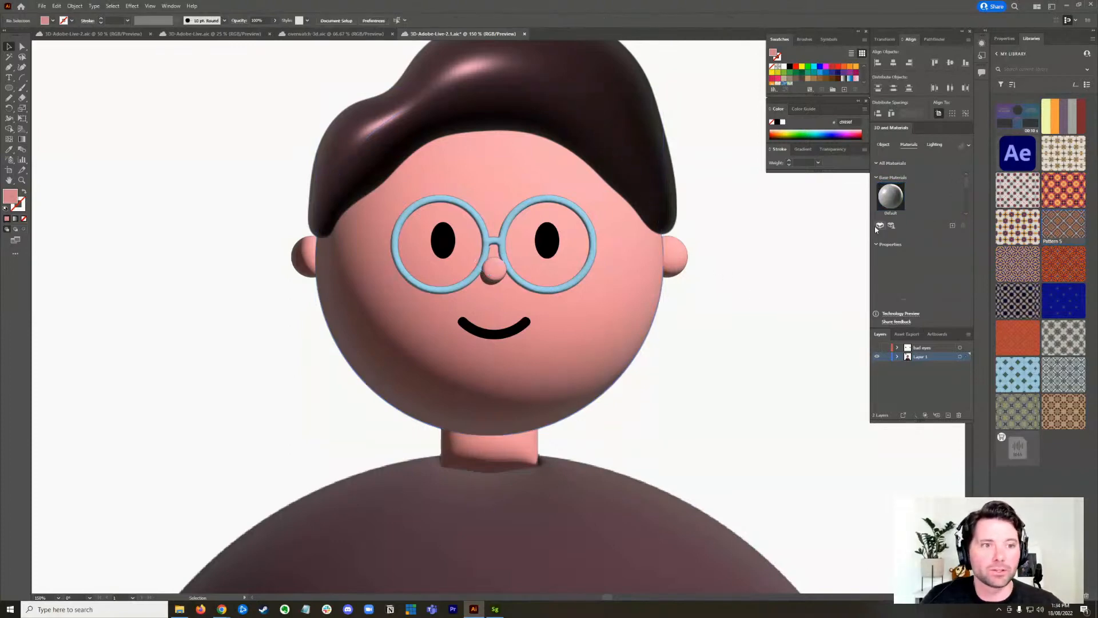
# - Switch to the Substance 3D Assets site in the browser and return from the Jersey Stitch Knit material to the Fabric category
pyautogui.moveTo(222, 611)
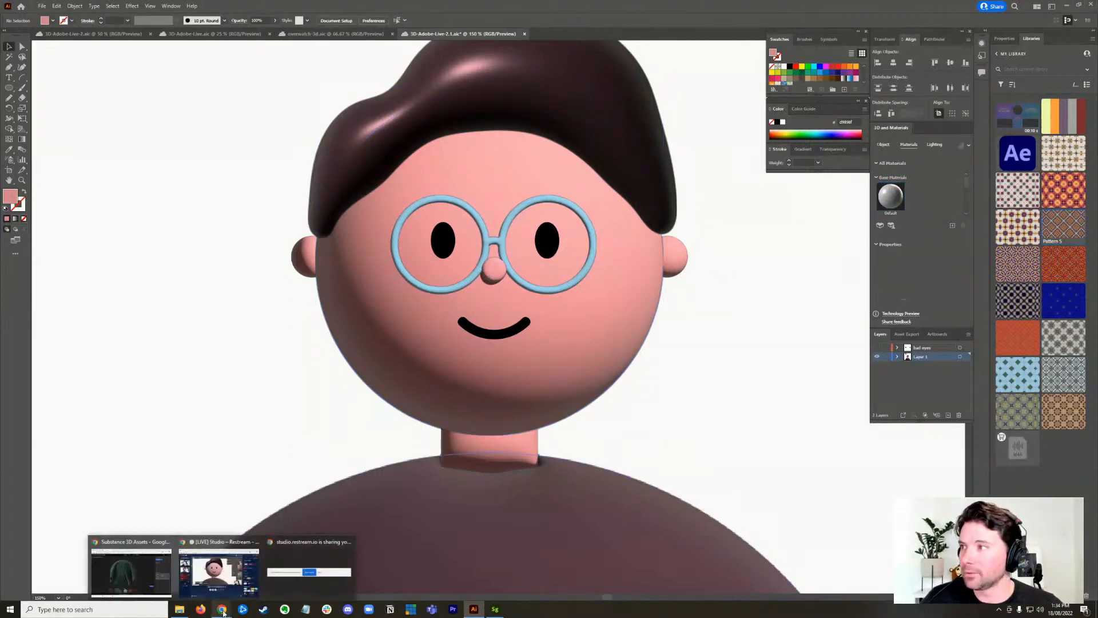
pyautogui.click(131, 570)
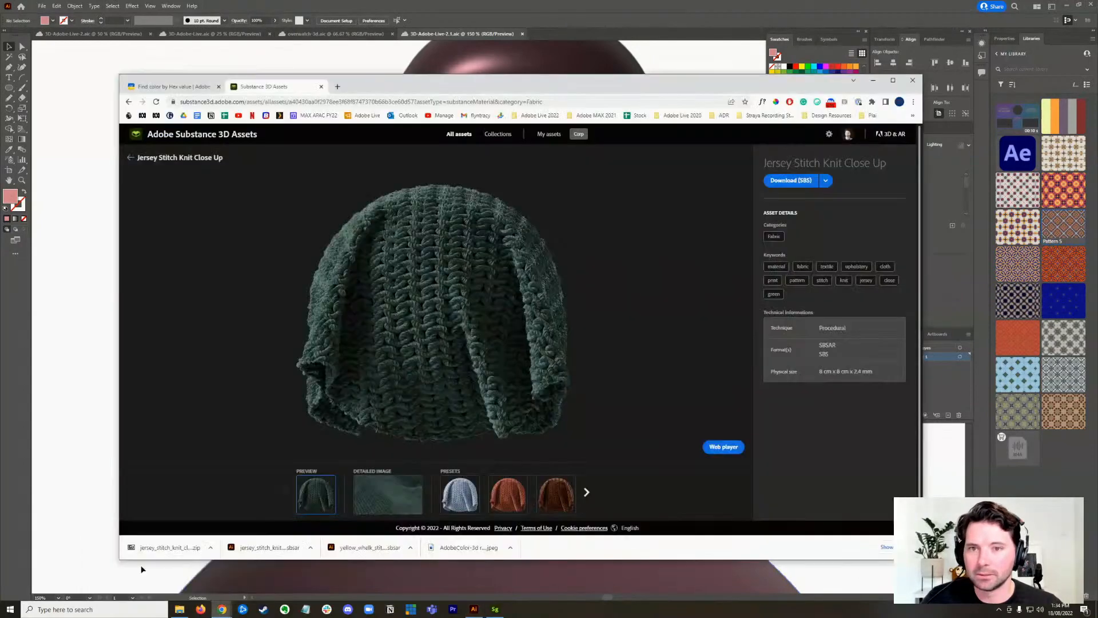
pyautogui.moveTo(655, 82); pyautogui.dragTo(699, 41)
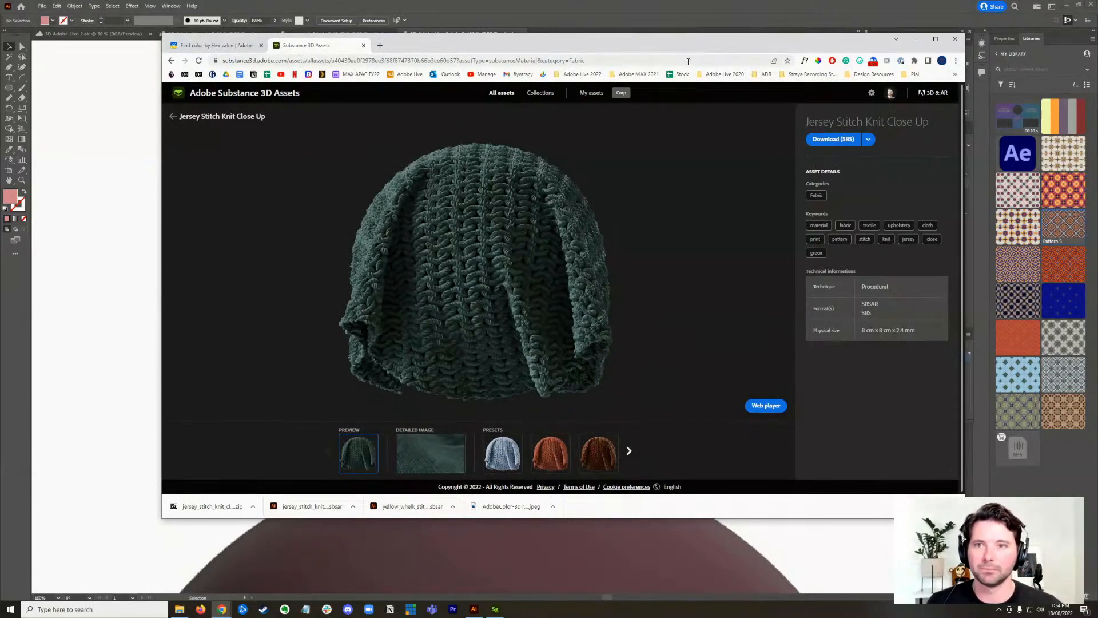
pyautogui.moveTo(654, 48); pyautogui.dragTo(607, 52)
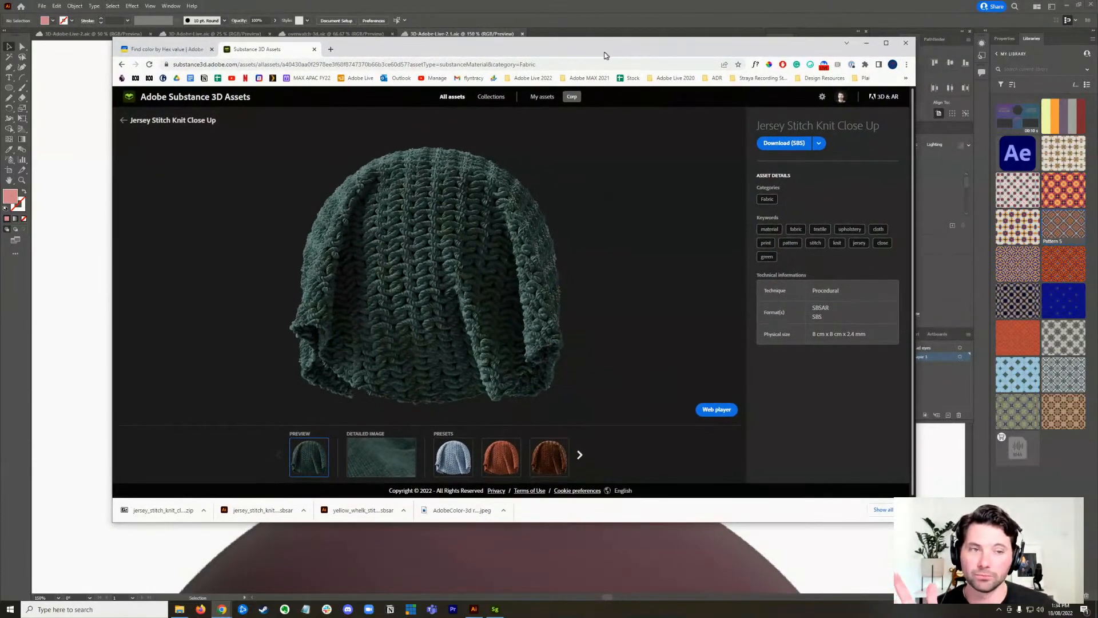
pyautogui.moveTo(920, 117); pyautogui.dragTo(842, 113)
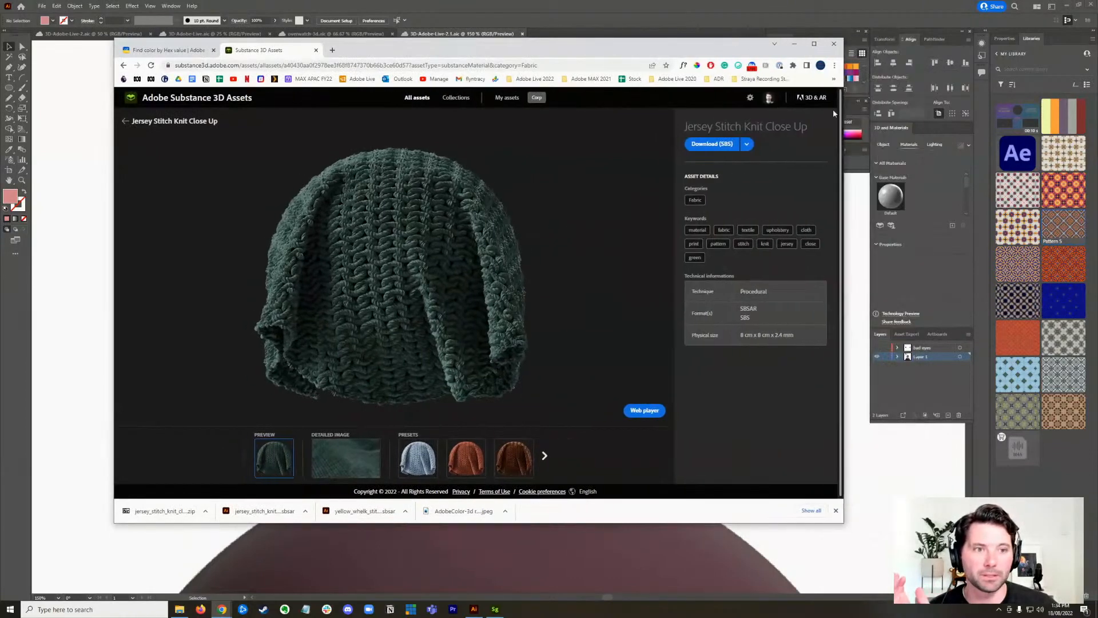
pyautogui.moveTo(658, 53); pyautogui.dragTo(675, 51)
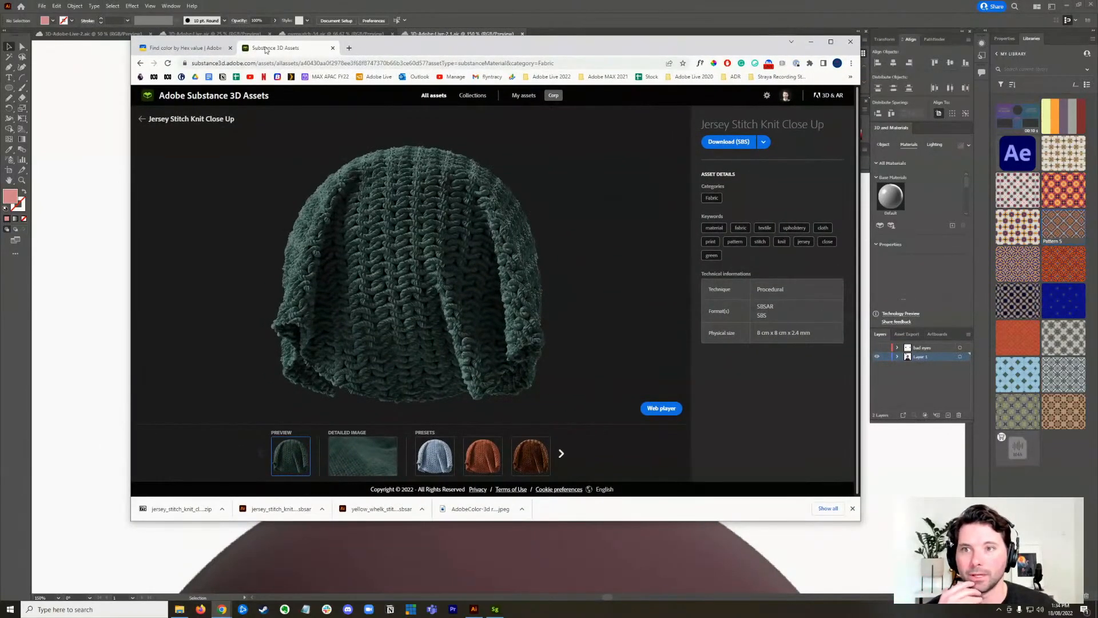
pyautogui.click(140, 64)
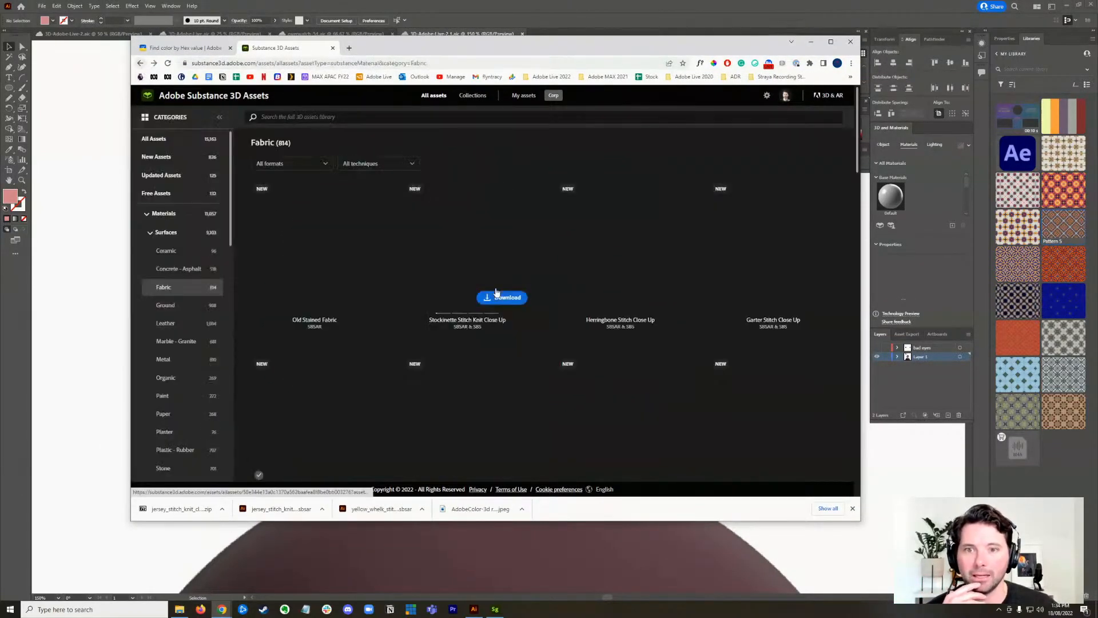
# - Look over the site's asset categories, viewing Models, all Materials and the Ceramic surfaces
pyautogui.click(151, 236)
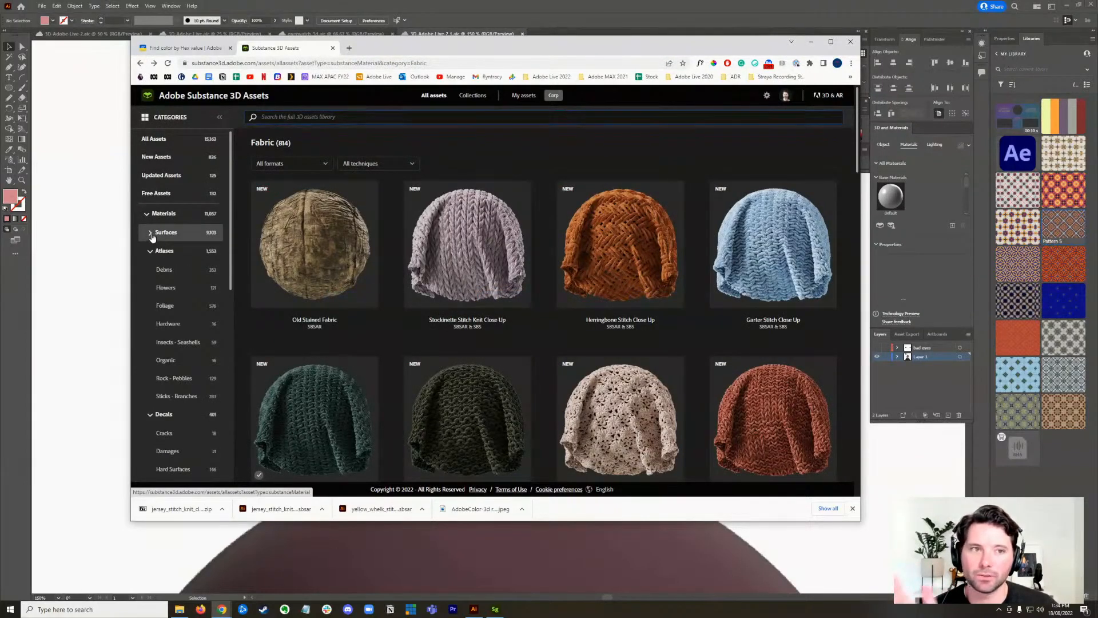
pyautogui.click(147, 214)
pyautogui.click(148, 231)
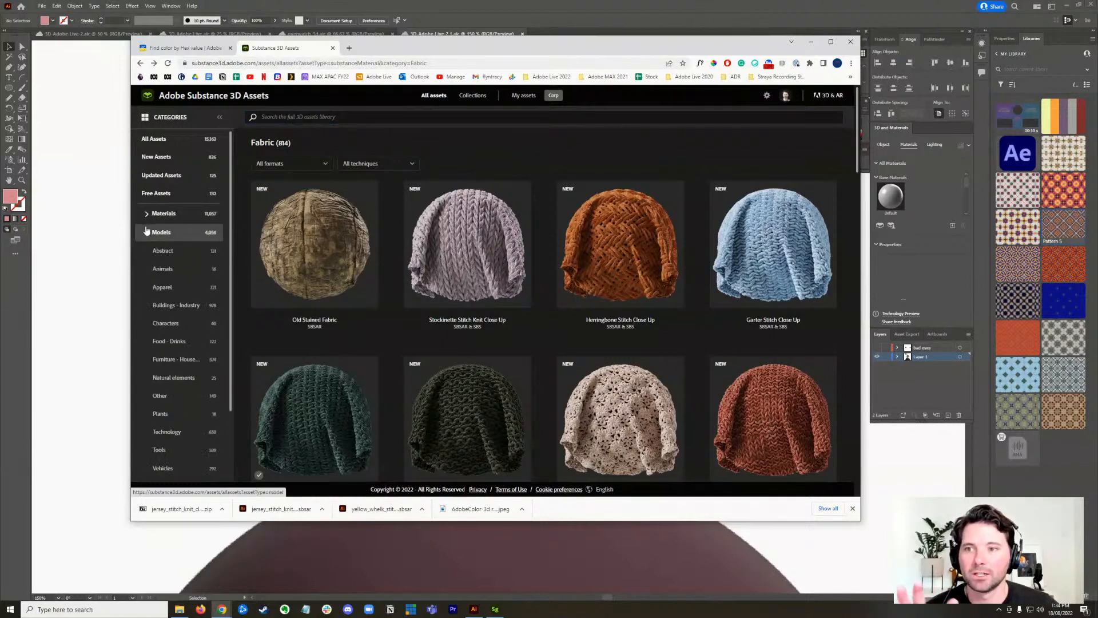
pyautogui.click(146, 213)
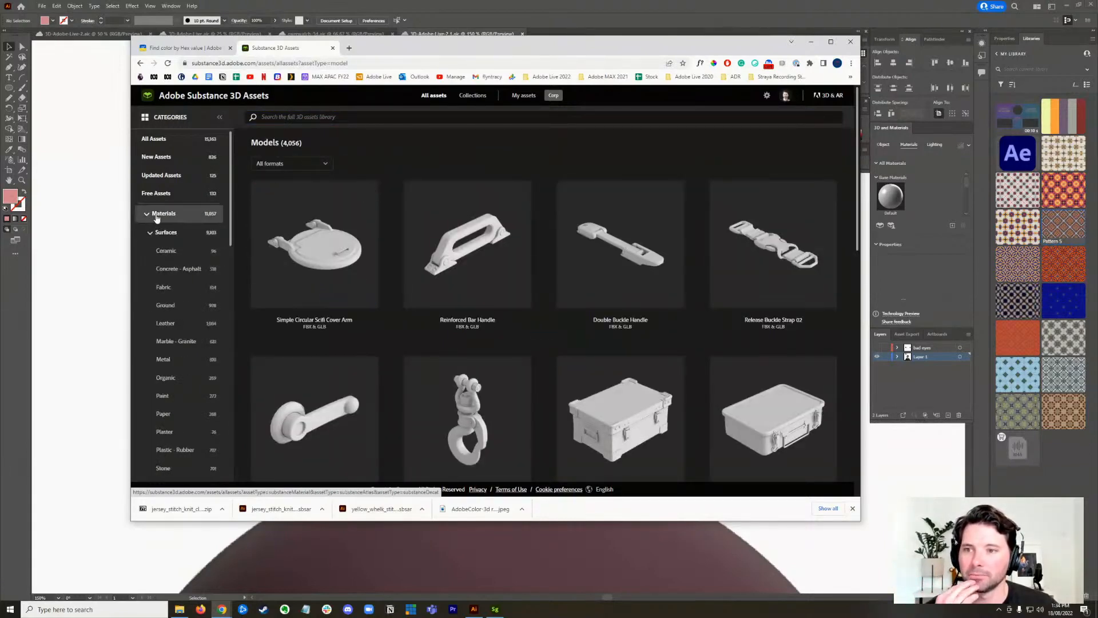
pyautogui.click(168, 216)
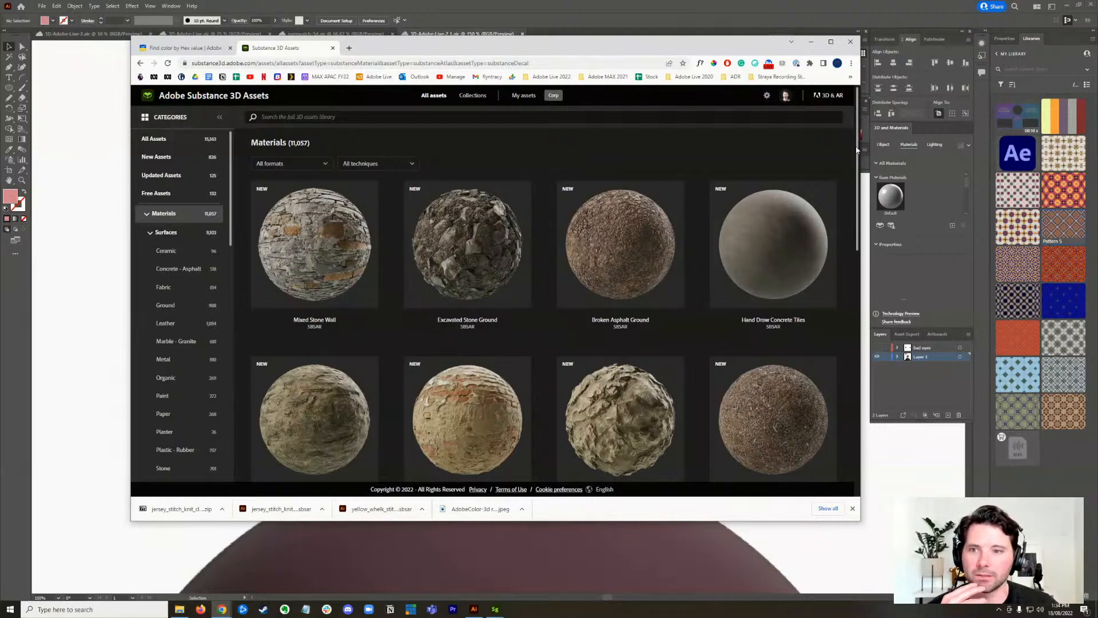
pyautogui.click(182, 258)
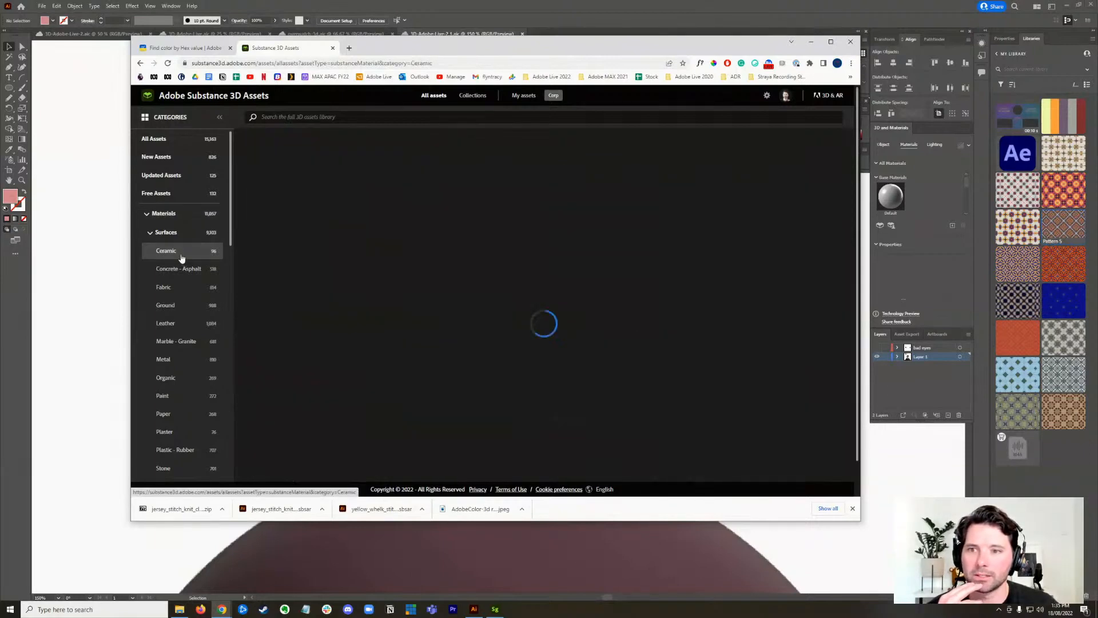
pyautogui.moveTo(328, 238)
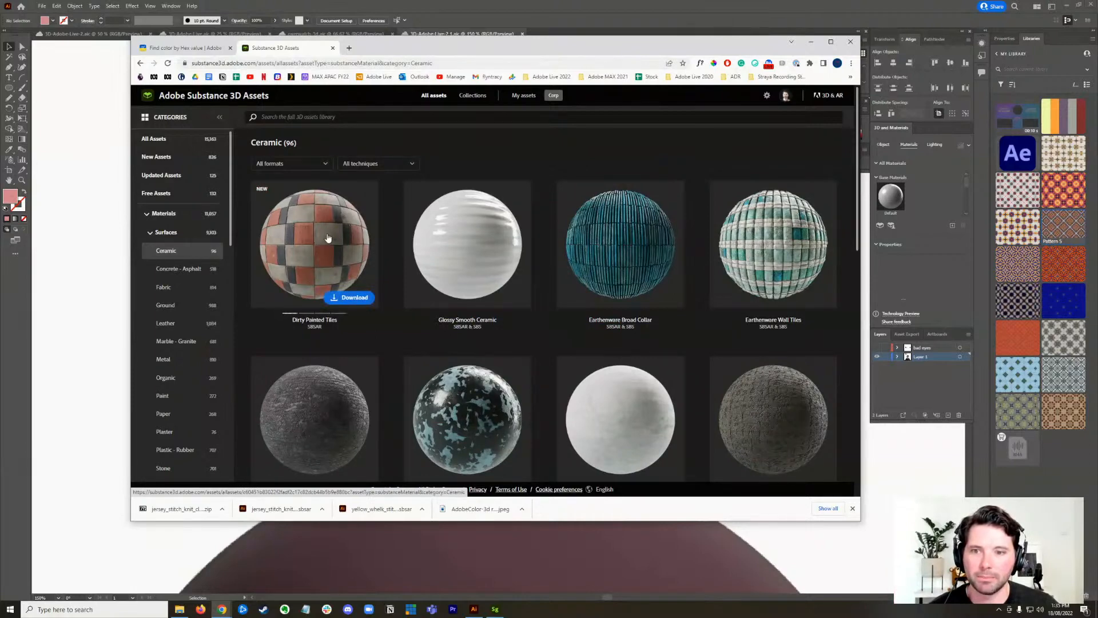
# - Browse the Concrete - Asphalt, Fabric, Ground, Marble - Granite and Paint surface materials
pyautogui.click(185, 274)
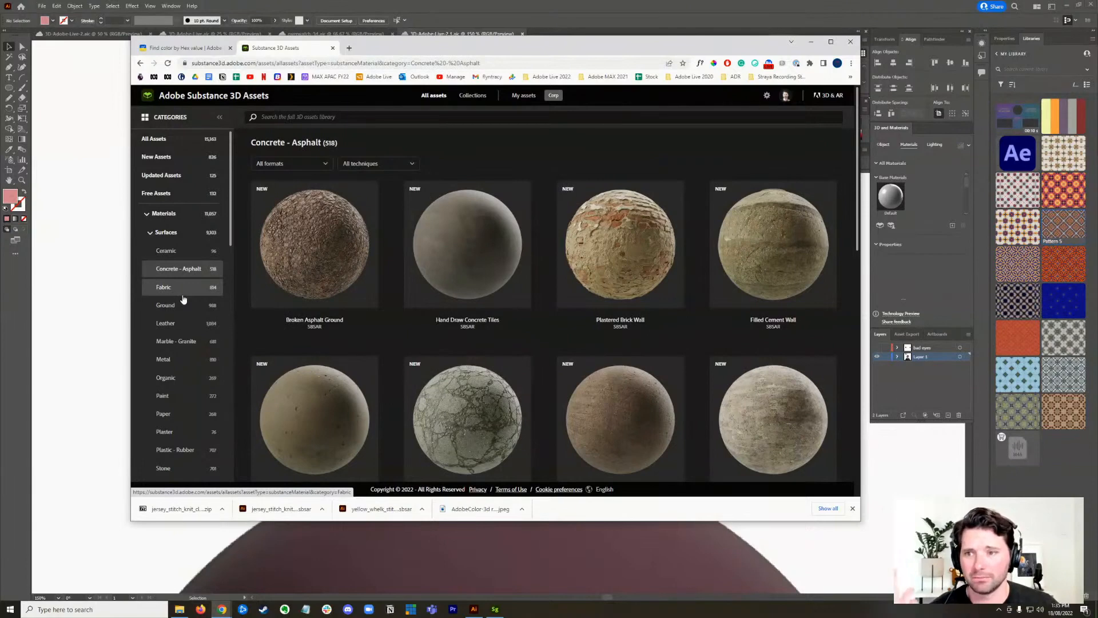
pyautogui.click(182, 295)
pyautogui.click(188, 308)
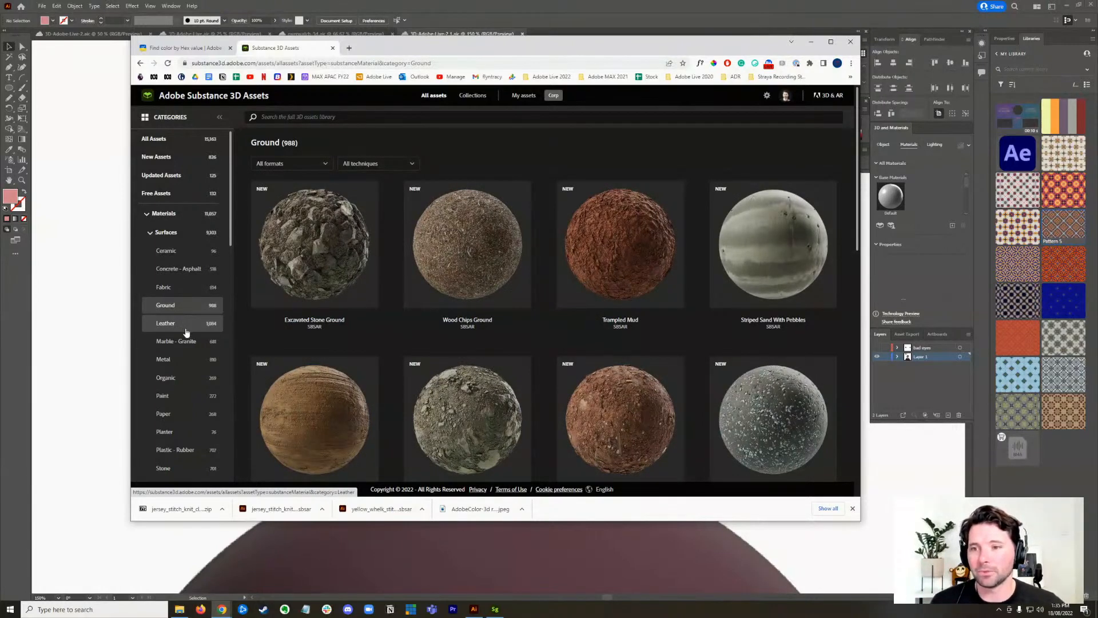
pyautogui.click(191, 343)
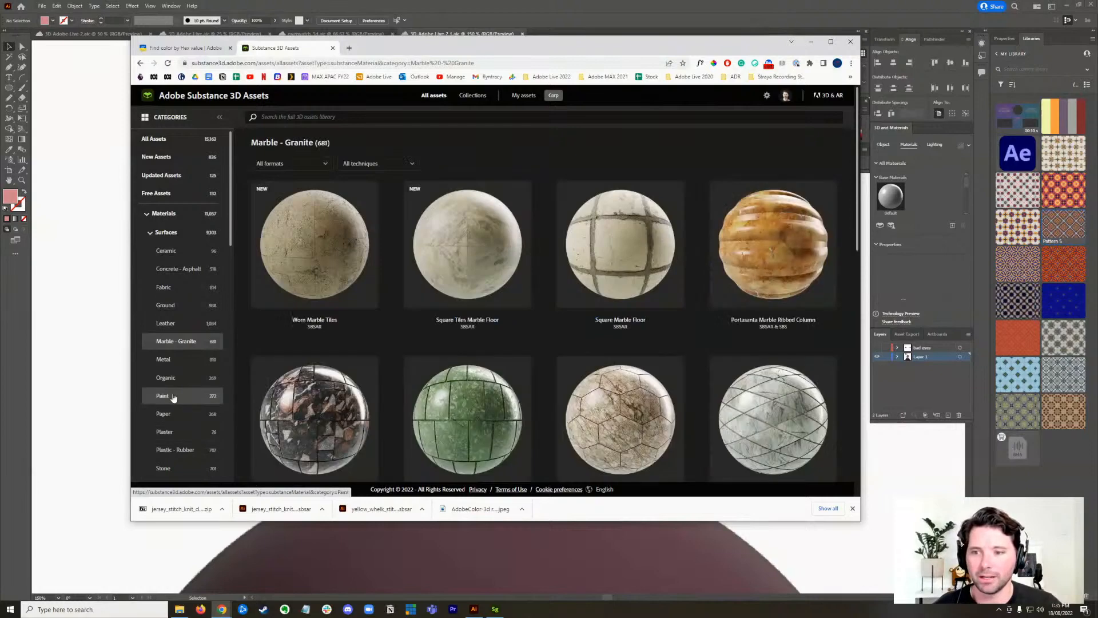
pyautogui.click(173, 397)
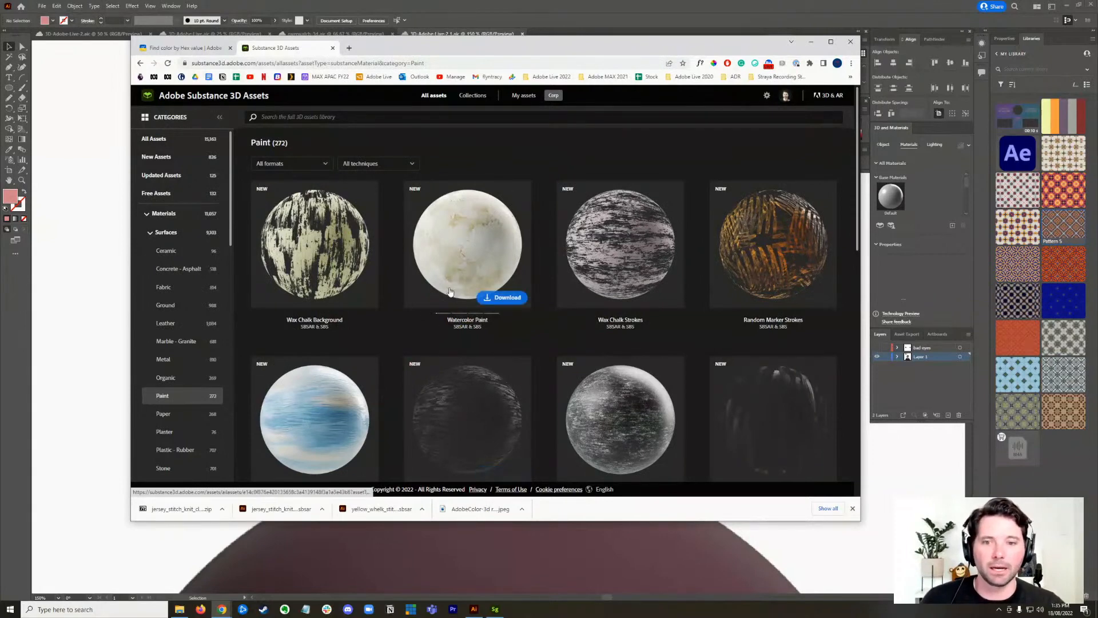
pyautogui.scroll(-5, 582, 334)
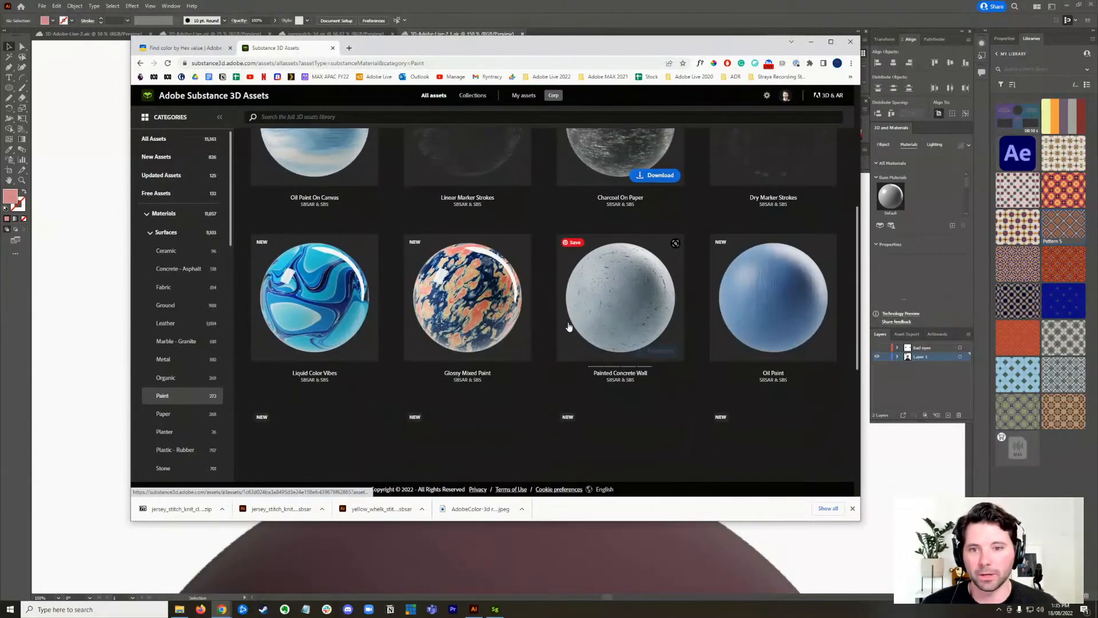
pyautogui.scroll(-1, 567, 324)
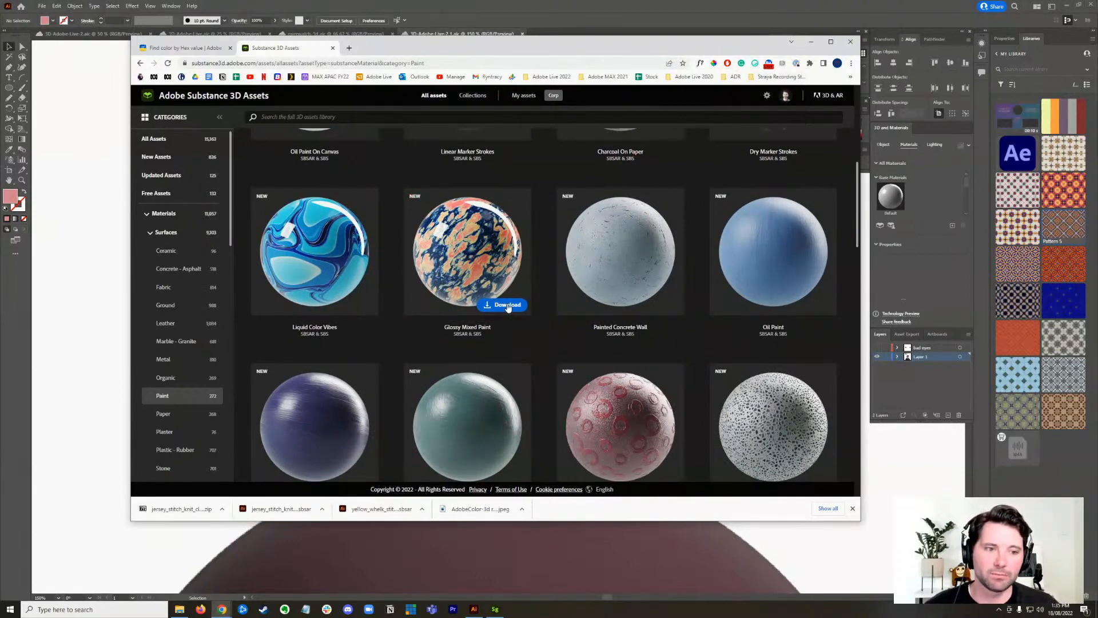
pyautogui.moveTo(585, 55); pyautogui.dragTo(548, 47)
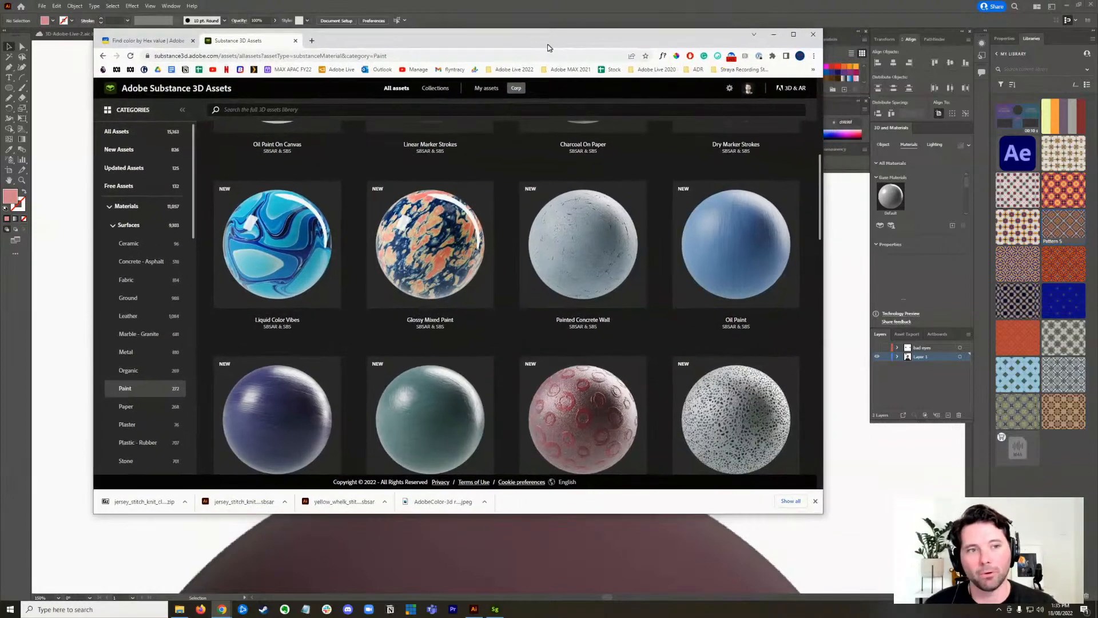
# - Switch back to Illustrator and review the whole portrait on its artboard
pyautogui.click(956, 42)
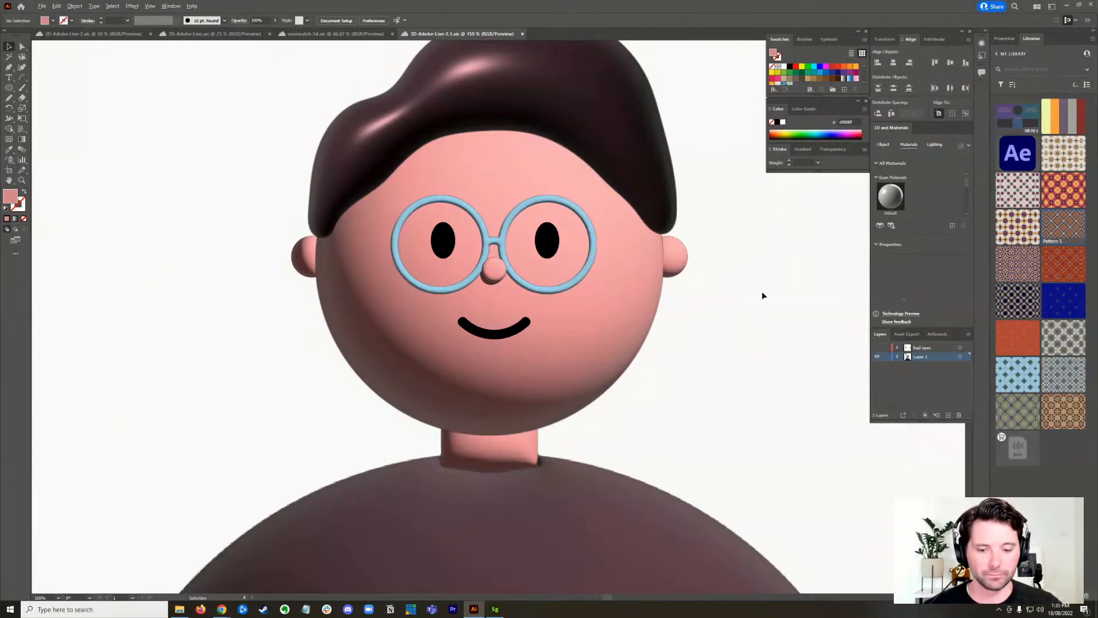
pyautogui.scroll(-2, 763, 293)
pyautogui.moveTo(763, 293); pyautogui.dragTo(677, 296)
pyautogui.scroll(1, 678, 295)
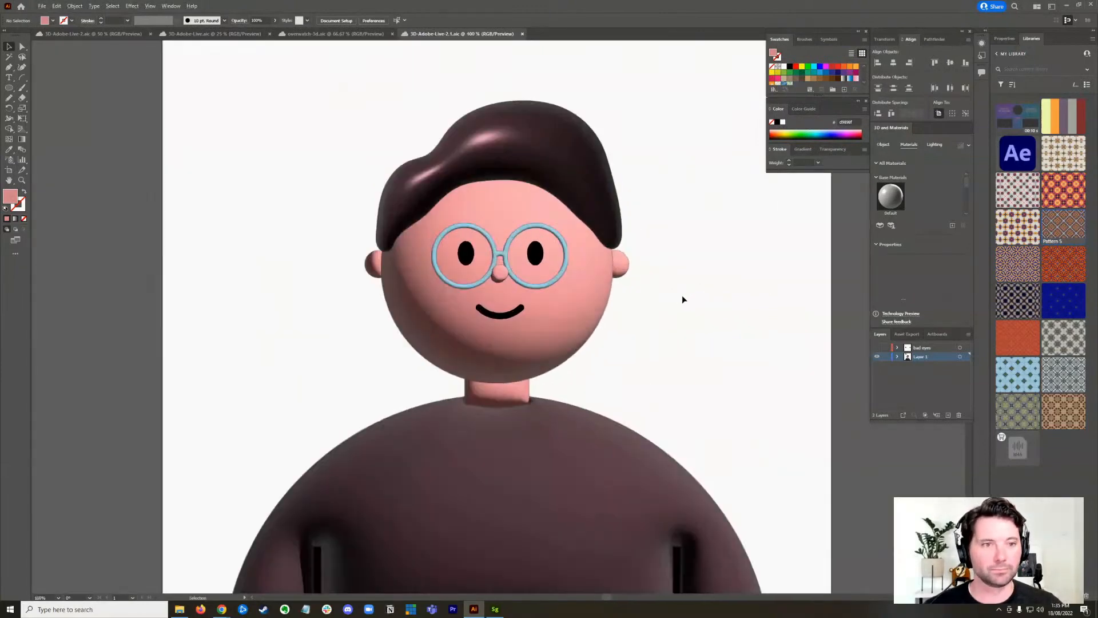
pyautogui.moveTo(722, 256); pyautogui.dragTo(703, 293)
pyautogui.scroll(-1, 702, 293)
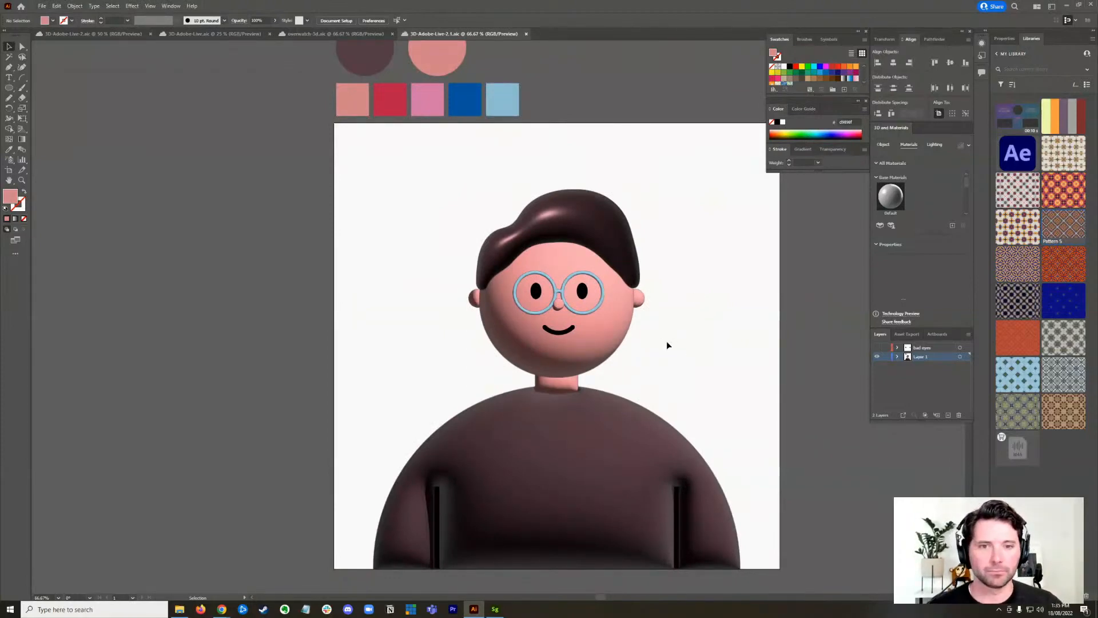
pyautogui.moveTo(704, 343); pyautogui.dragTo(672, 334)
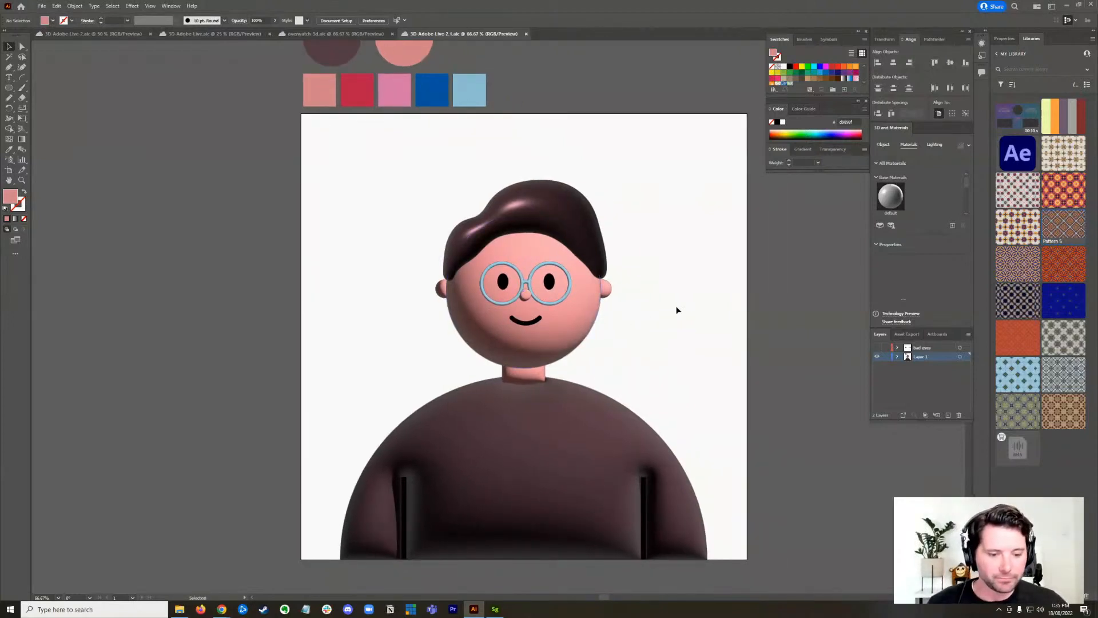
pyautogui.moveTo(222, 609)
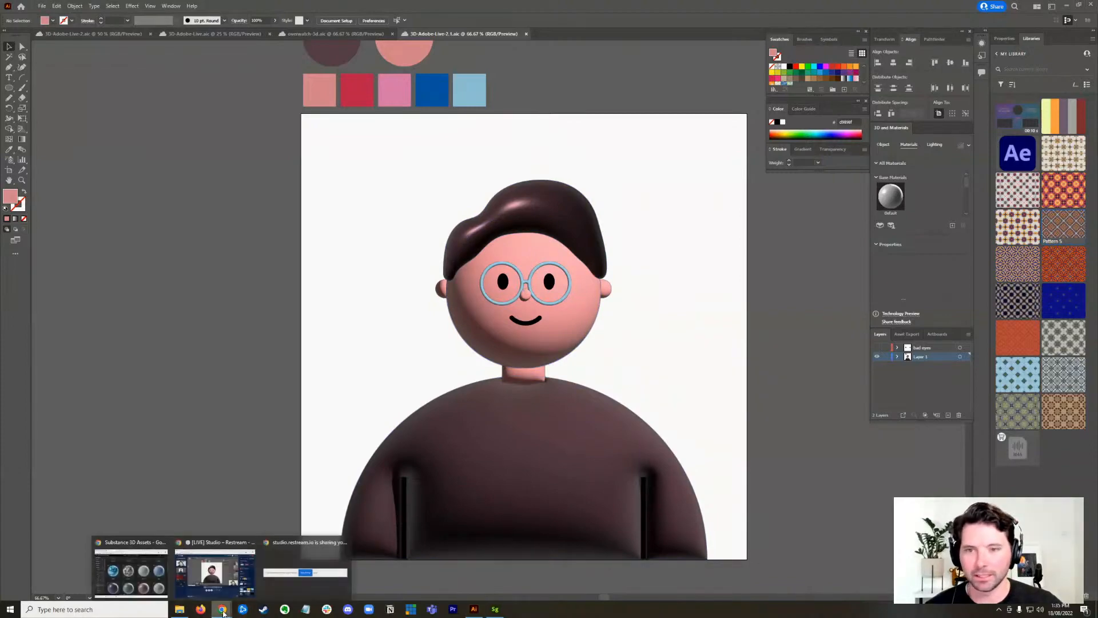
# - Switch to the Substance 3D Assets site in the browser and look over the Models category
pyautogui.moveTo(211, 580)
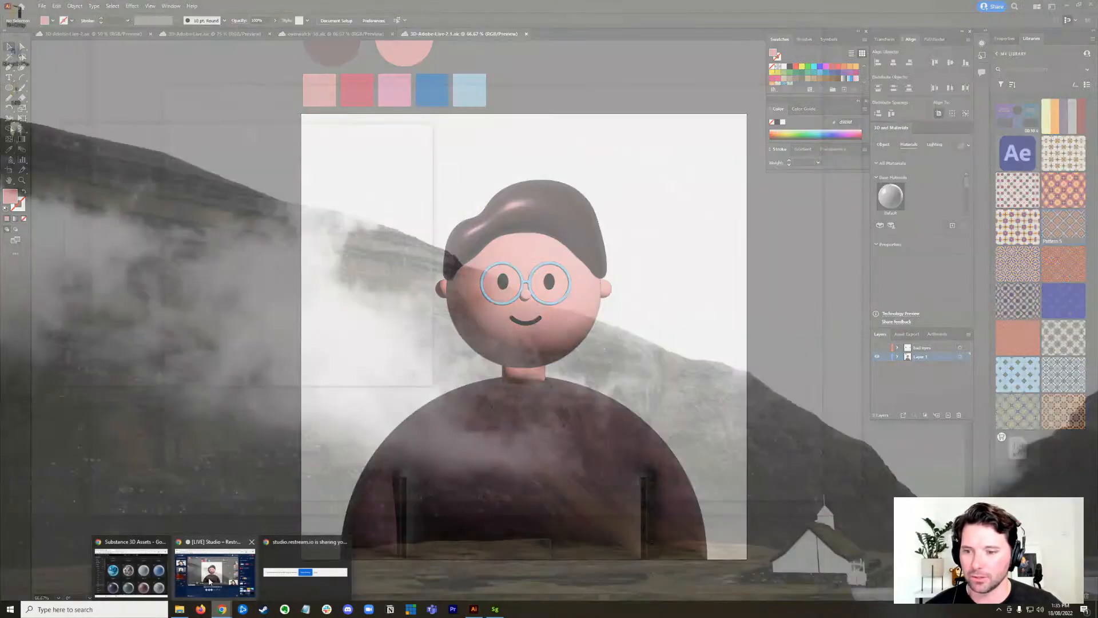
pyautogui.click(131, 570)
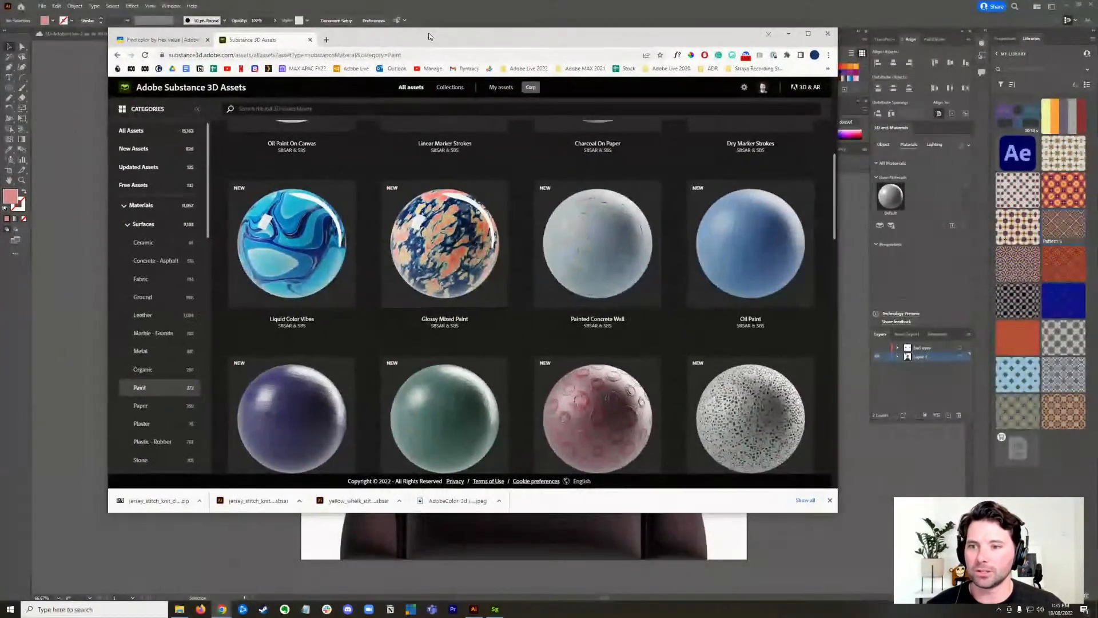
pyautogui.click(141, 205)
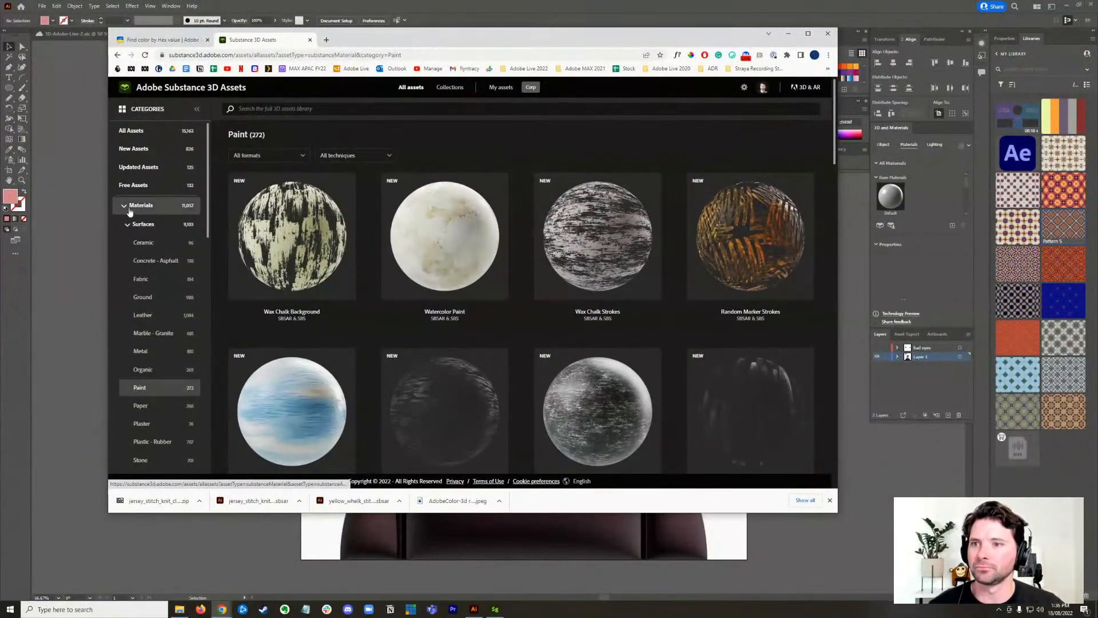
pyautogui.click(139, 225)
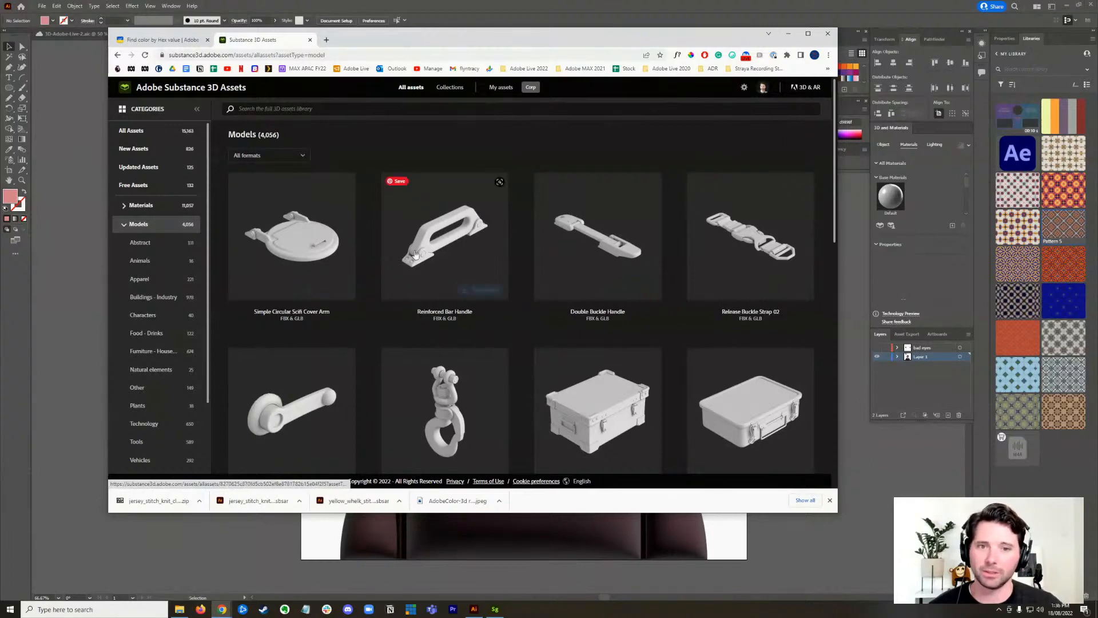
pyautogui.scroll(-10, 536, 238)
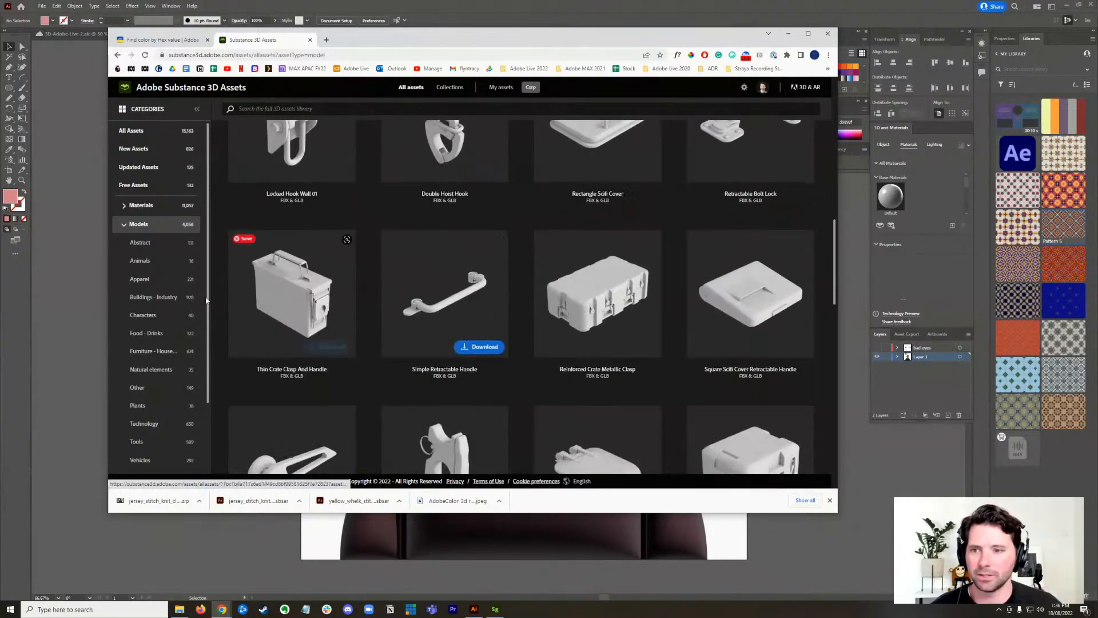
# - Browse the Characters models on the Substance 3D Assets site, then return to the portrait in Illustrator
pyautogui.click(143, 314)
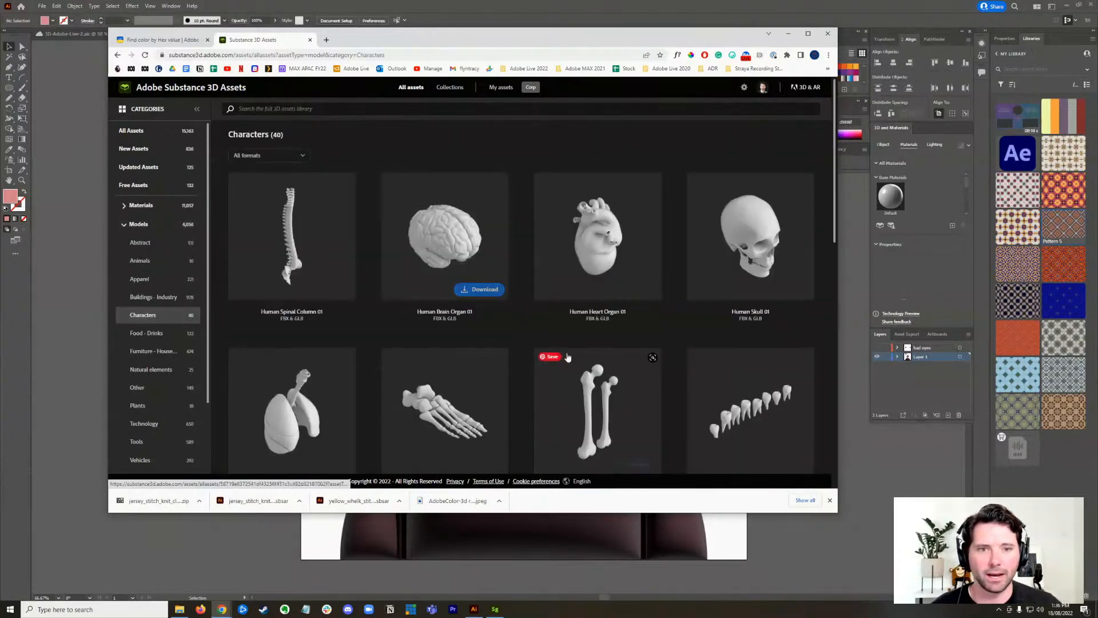
pyautogui.scroll(-3, 629, 258)
pyautogui.scroll(1, 771, 157)
pyautogui.scroll(2, 771, 157)
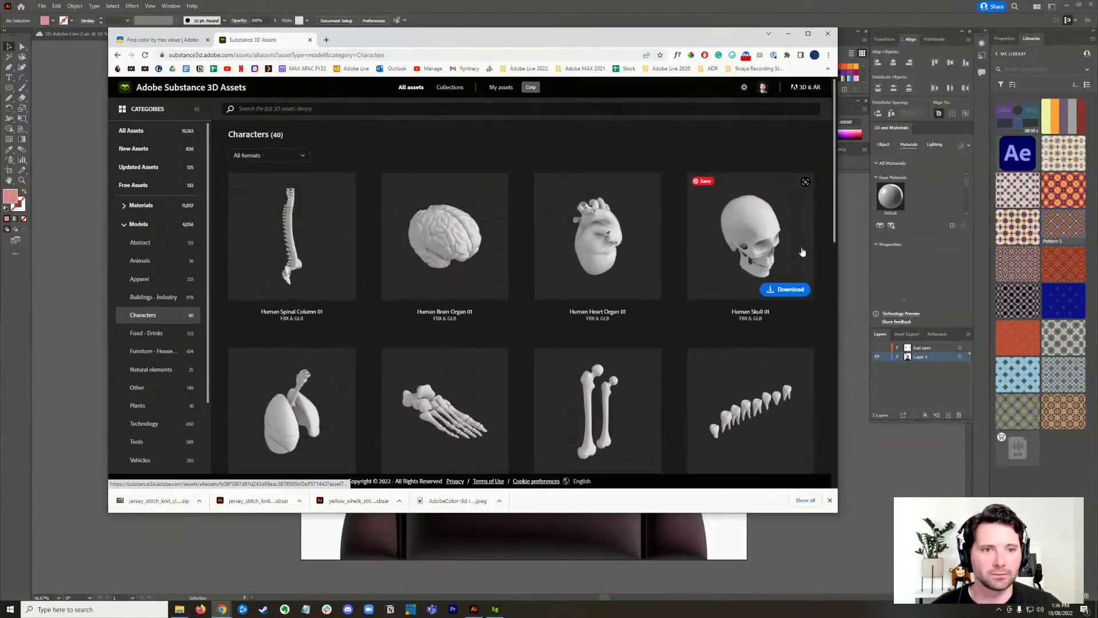
pyautogui.scroll(-5, 629, 229)
pyautogui.scroll(-10, 654, 275)
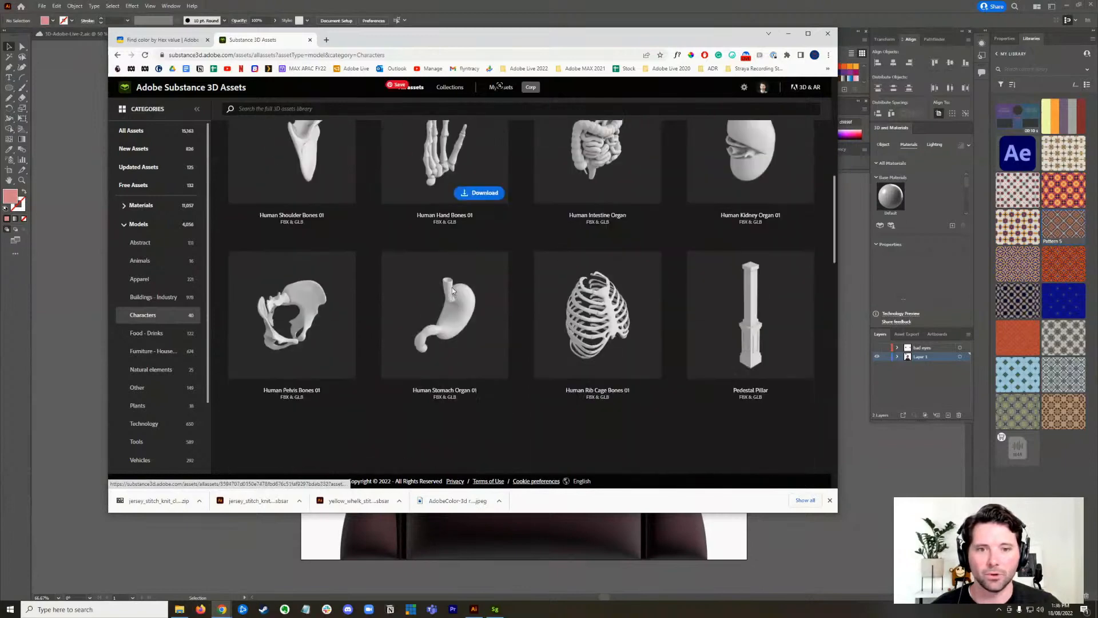
pyautogui.scroll(-4, 465, 286)
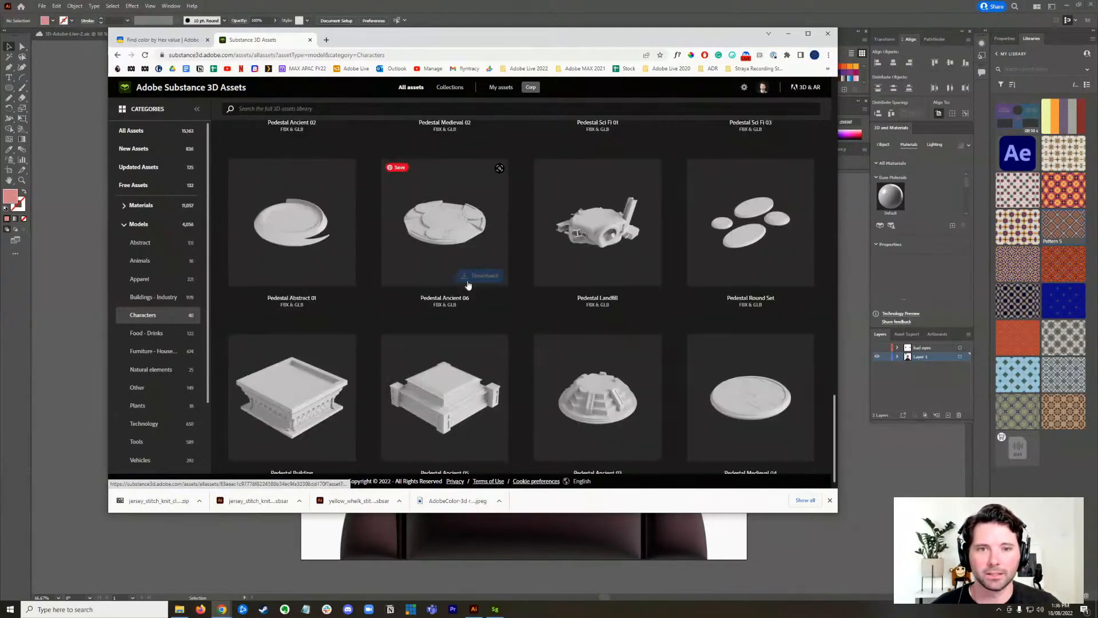
pyautogui.scroll(8, 456, 279)
pyautogui.scroll(10, 456, 279)
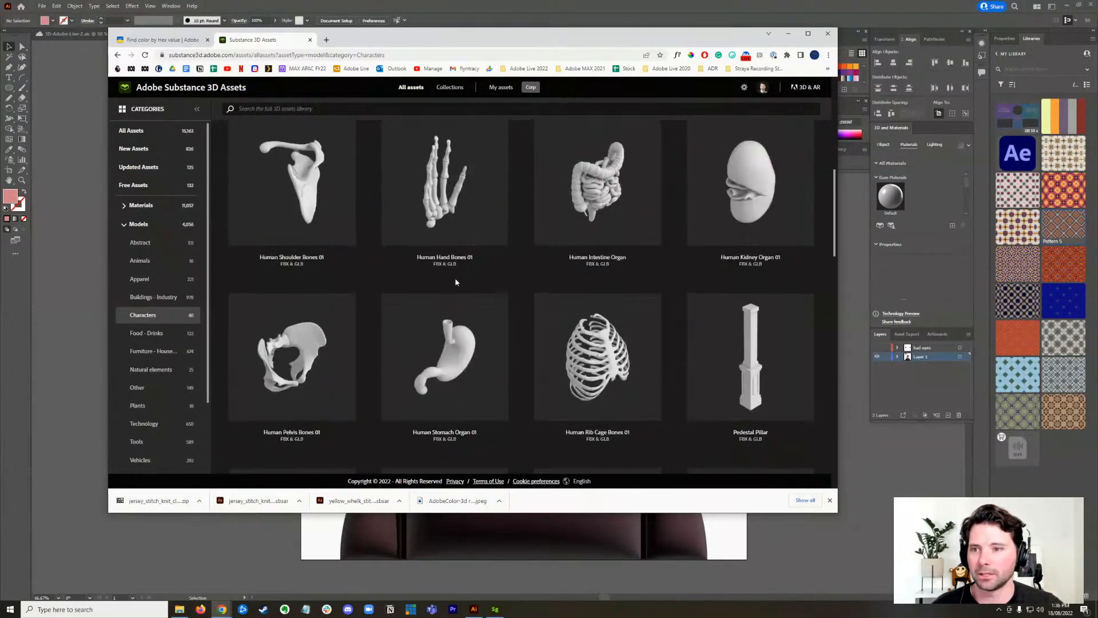
pyautogui.click(789, 33)
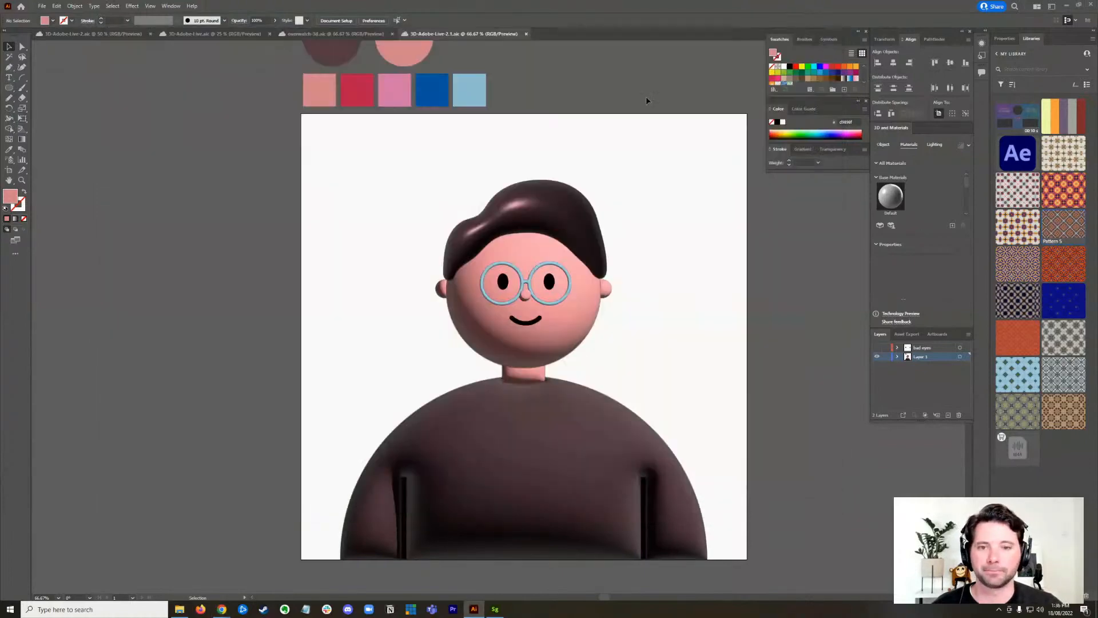
pyautogui.hscroll(2, 680, 329)
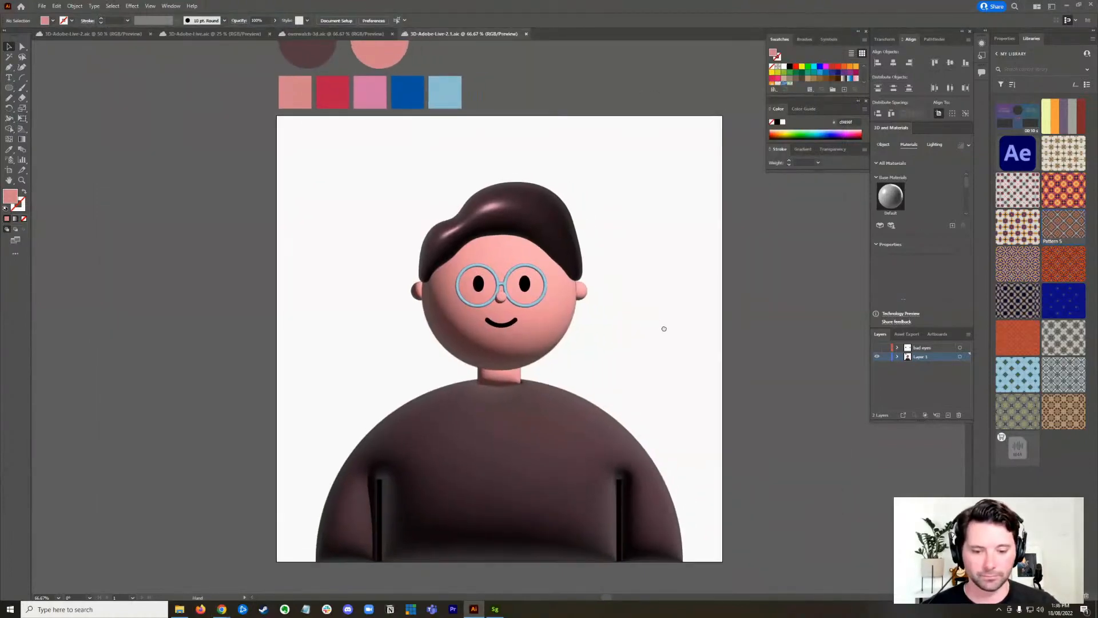
pyautogui.click(563, 335)
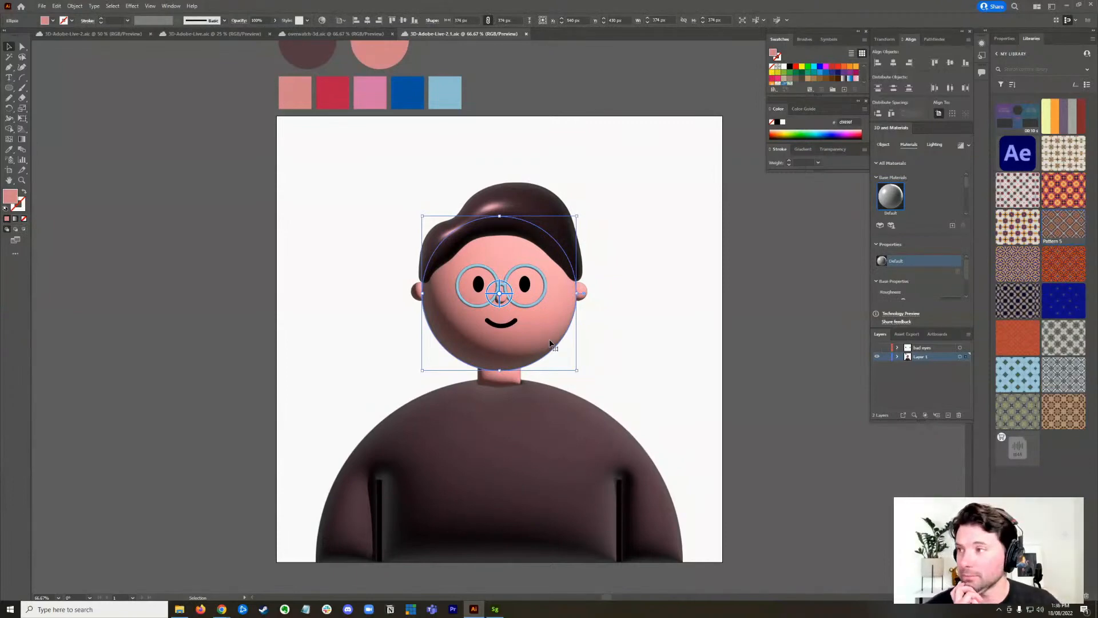
pyautogui.click(642, 314)
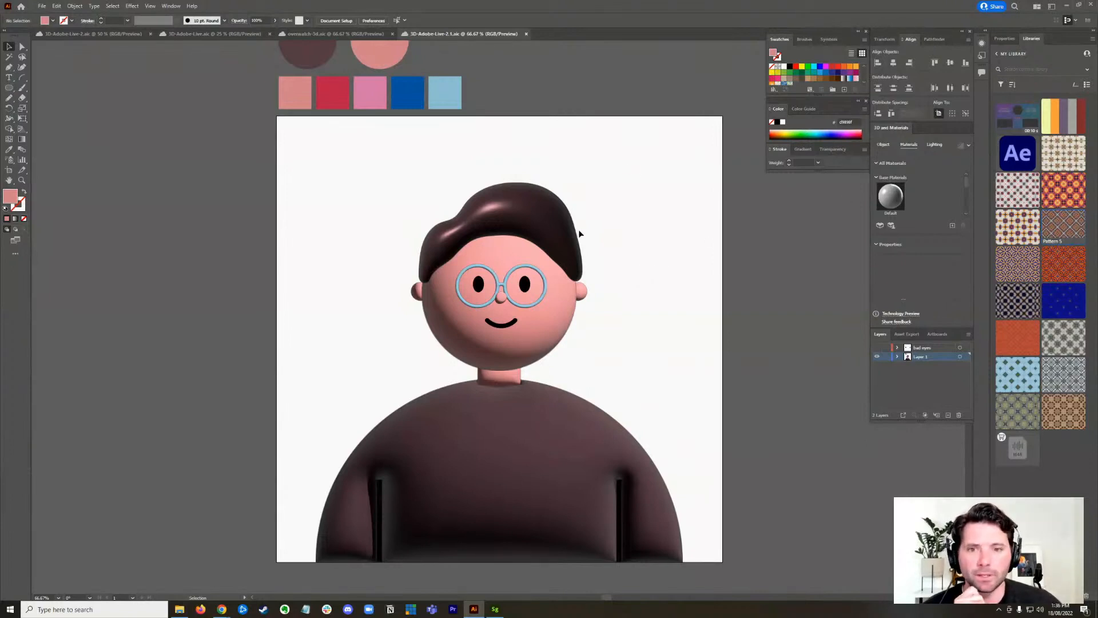
pyautogui.click(567, 243)
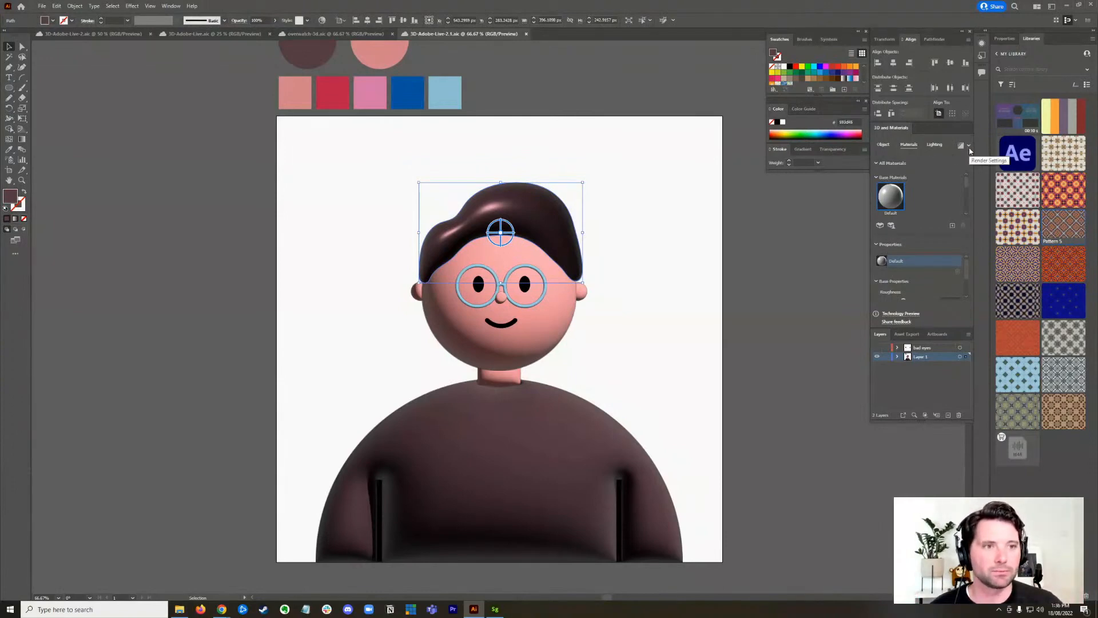
pyautogui.click(614, 352)
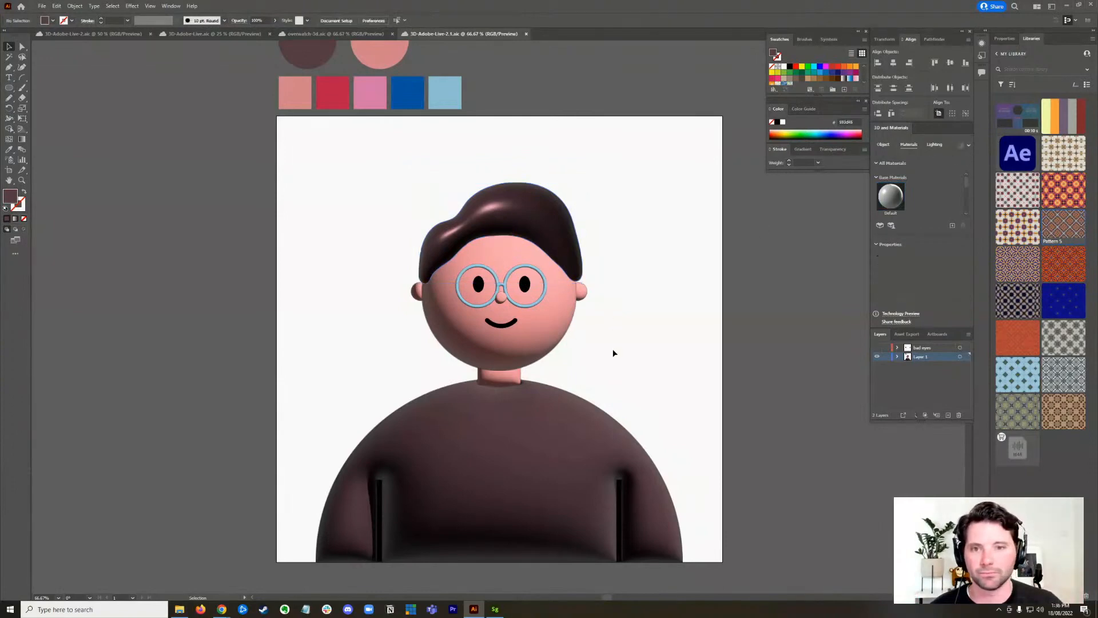
# - Try to render the character's torso and neck group with ray tracing at High quality and Reduce Noise on
pyautogui.click(547, 430)
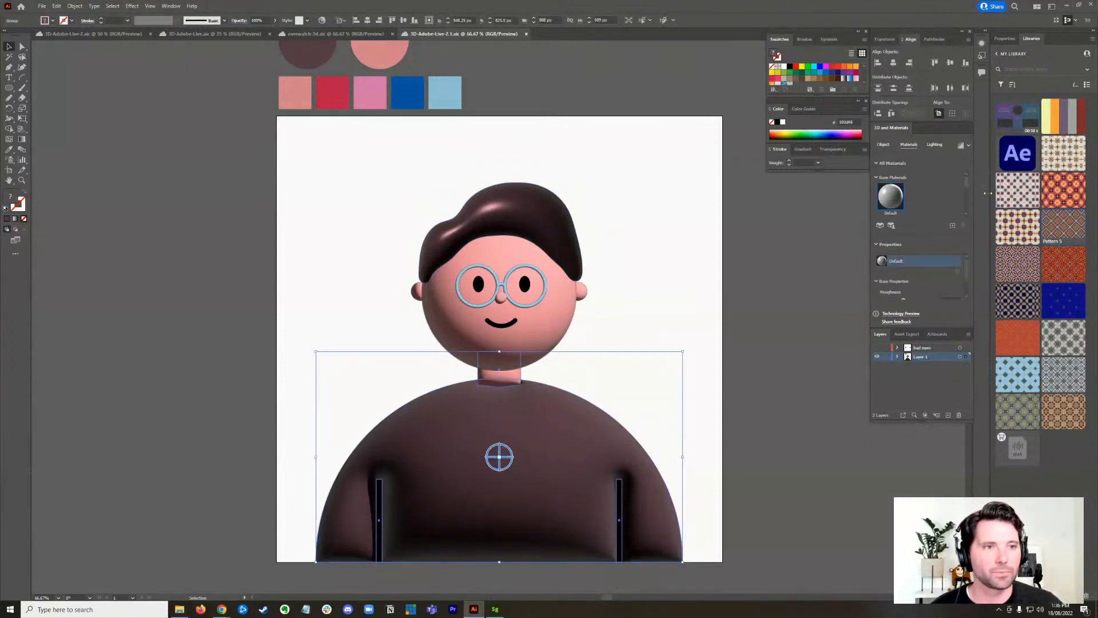
pyautogui.click(969, 149)
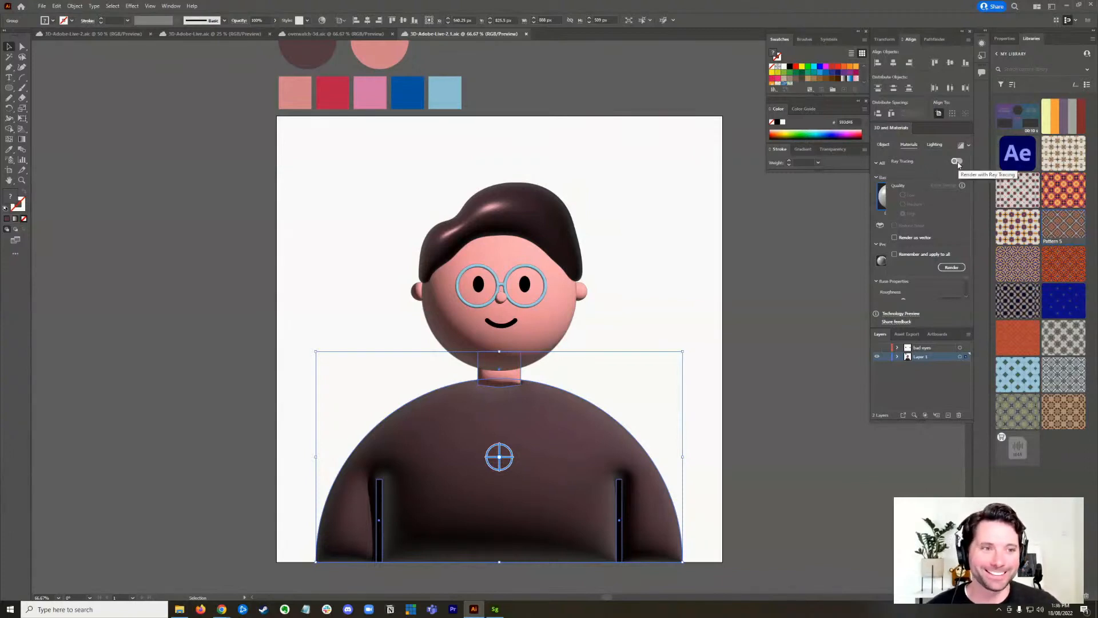
pyautogui.click(957, 162)
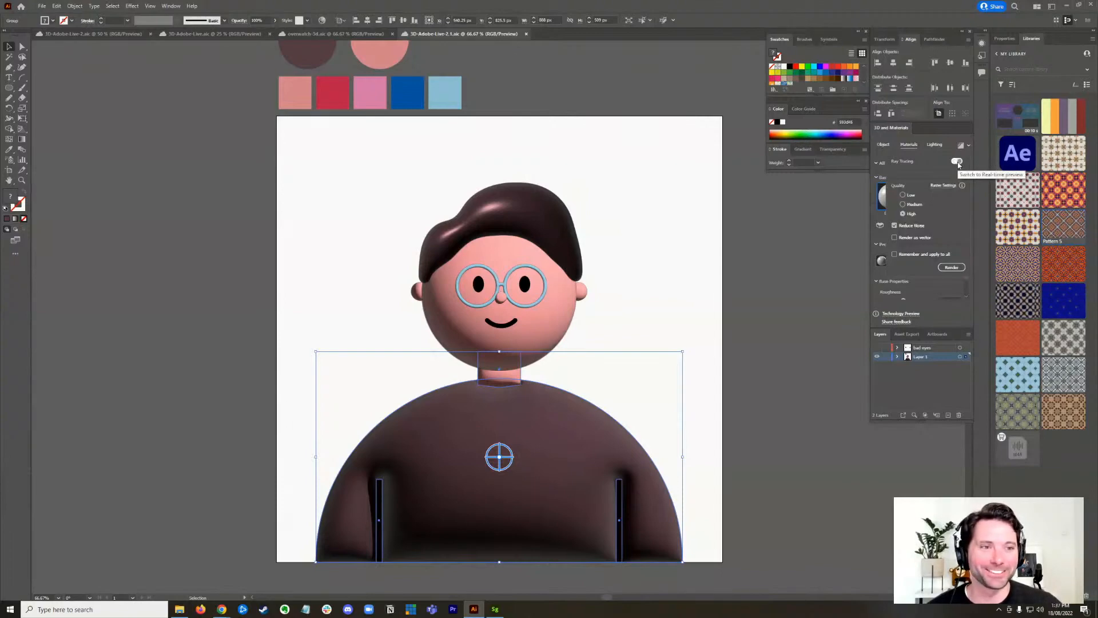
pyautogui.click(904, 196)
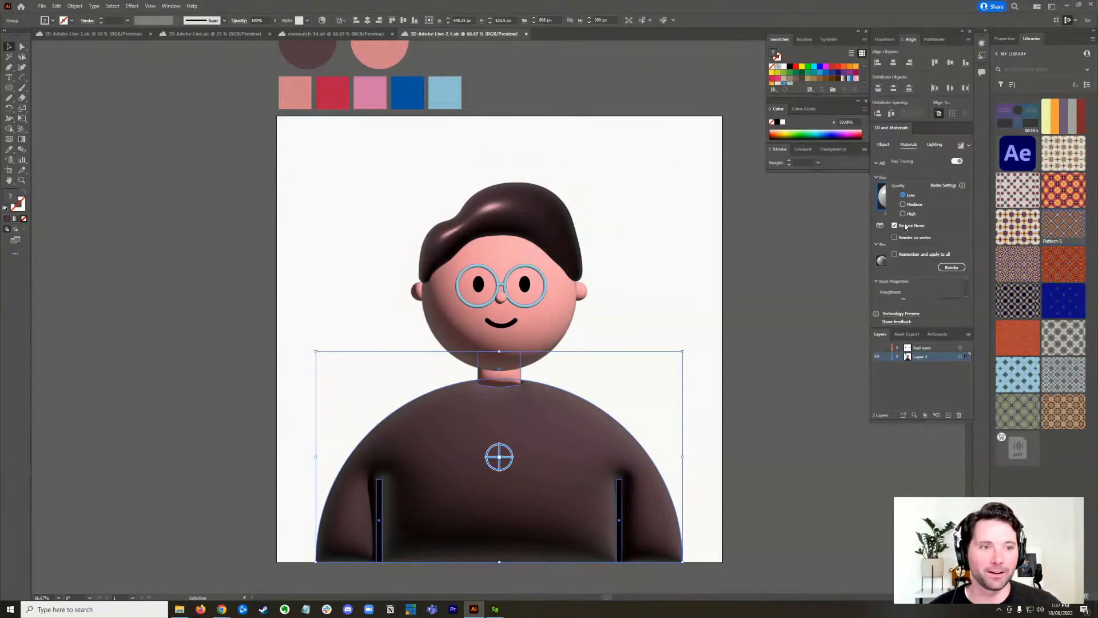
pyautogui.click(895, 225)
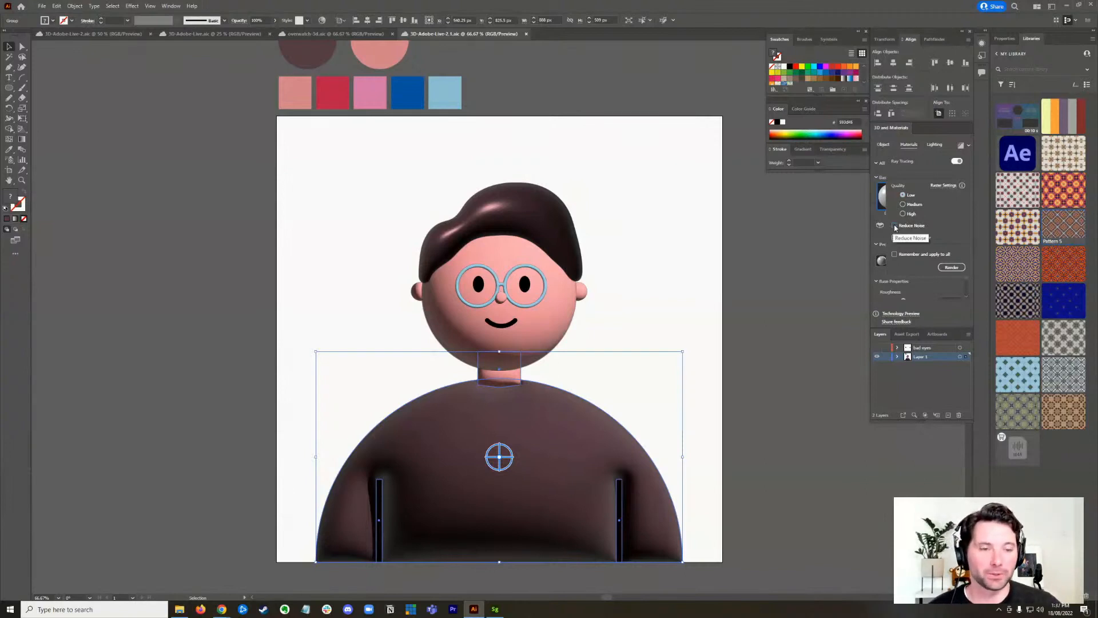
pyautogui.click(894, 226)
pyautogui.click(912, 214)
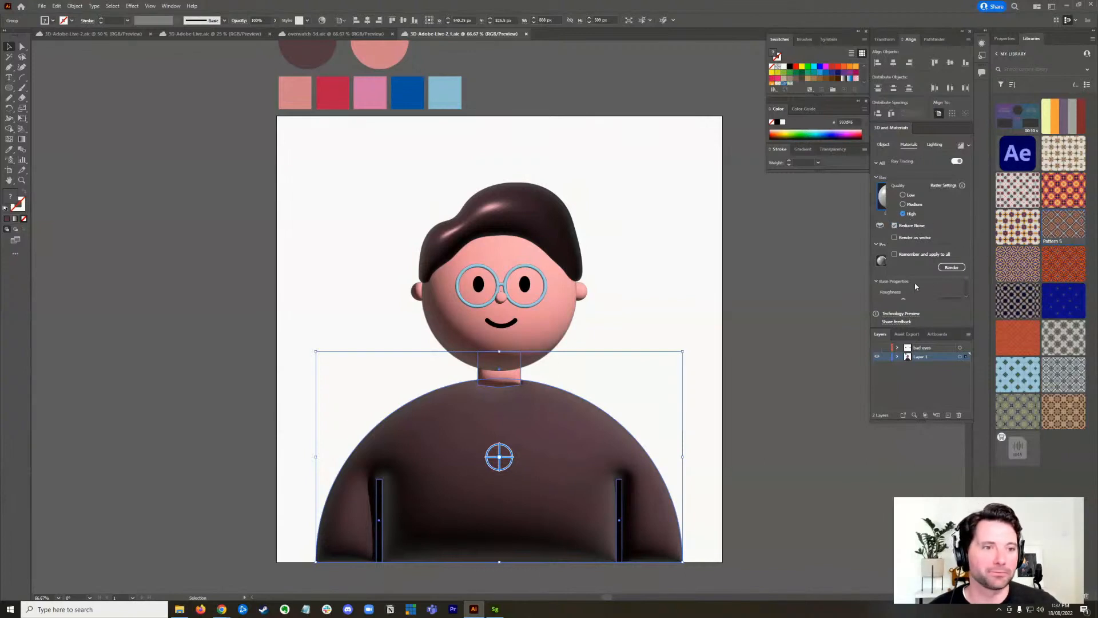
pyautogui.click(953, 268)
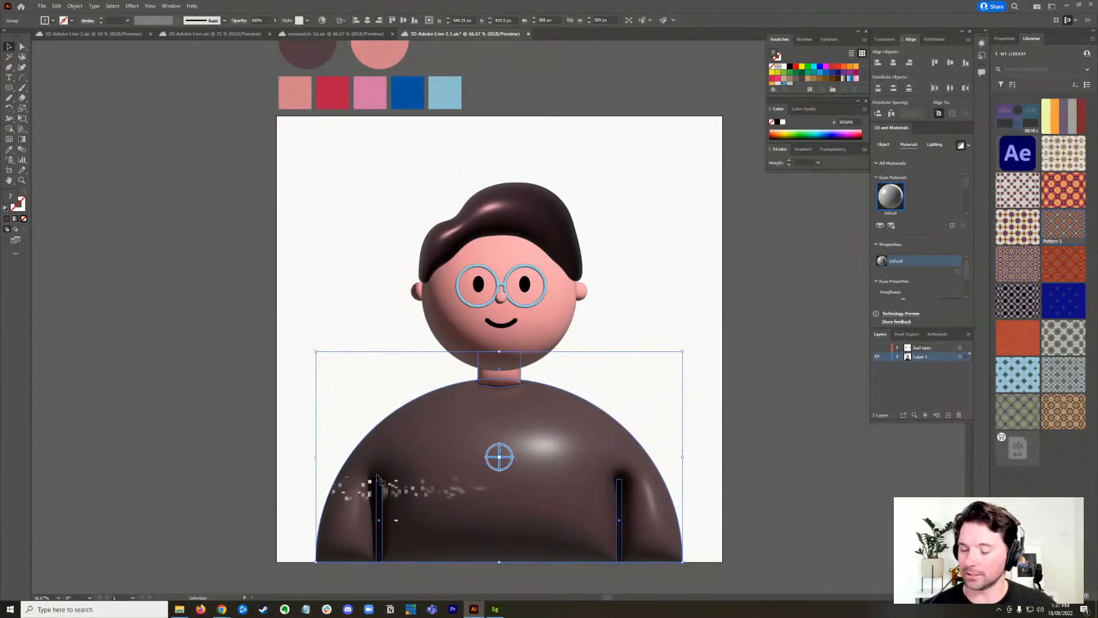
# - Inspect the rendered torso up close around the arm, and undo its ray-traced render
pyautogui.scroll(2, 386, 479)
pyautogui.moveTo(209, 470); pyautogui.dragTo(216, 286)
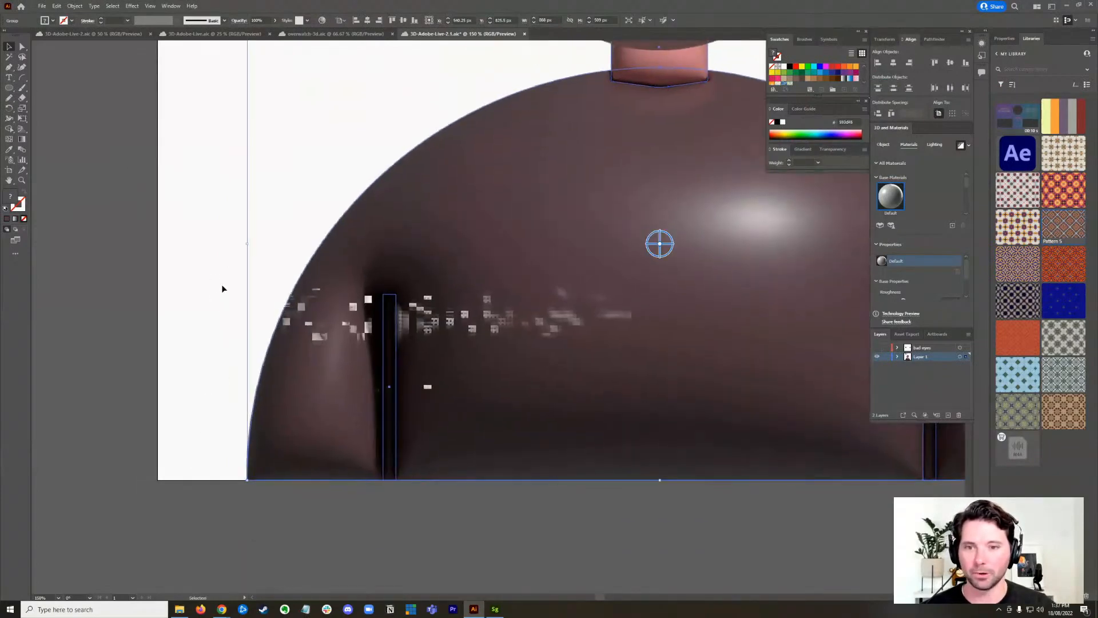
pyautogui.scroll(-1, 463, 320)
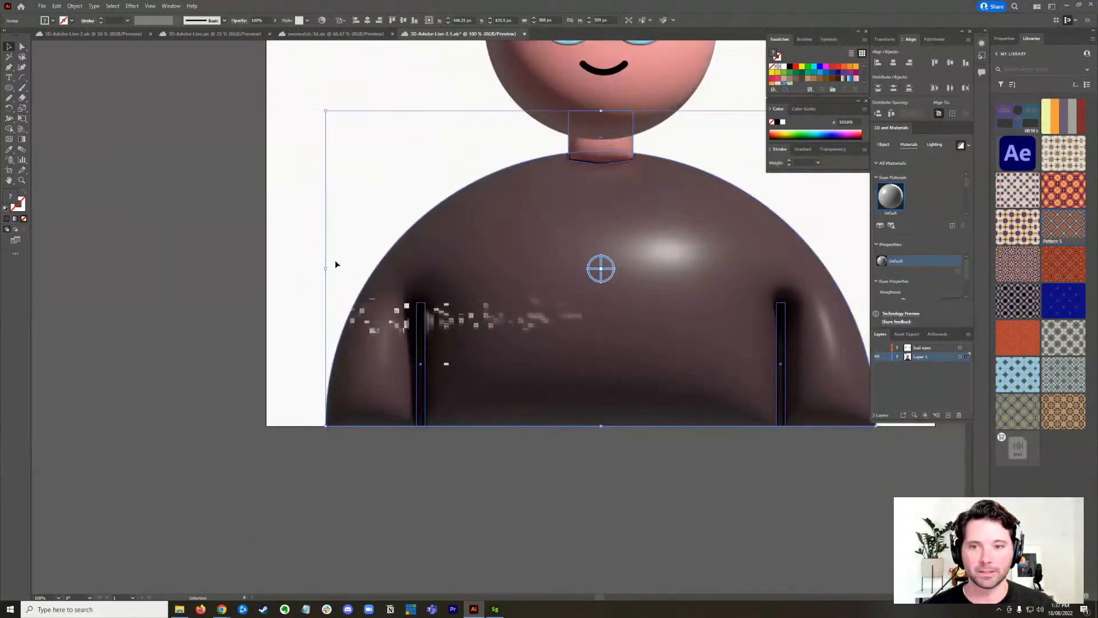
pyautogui.press('a')
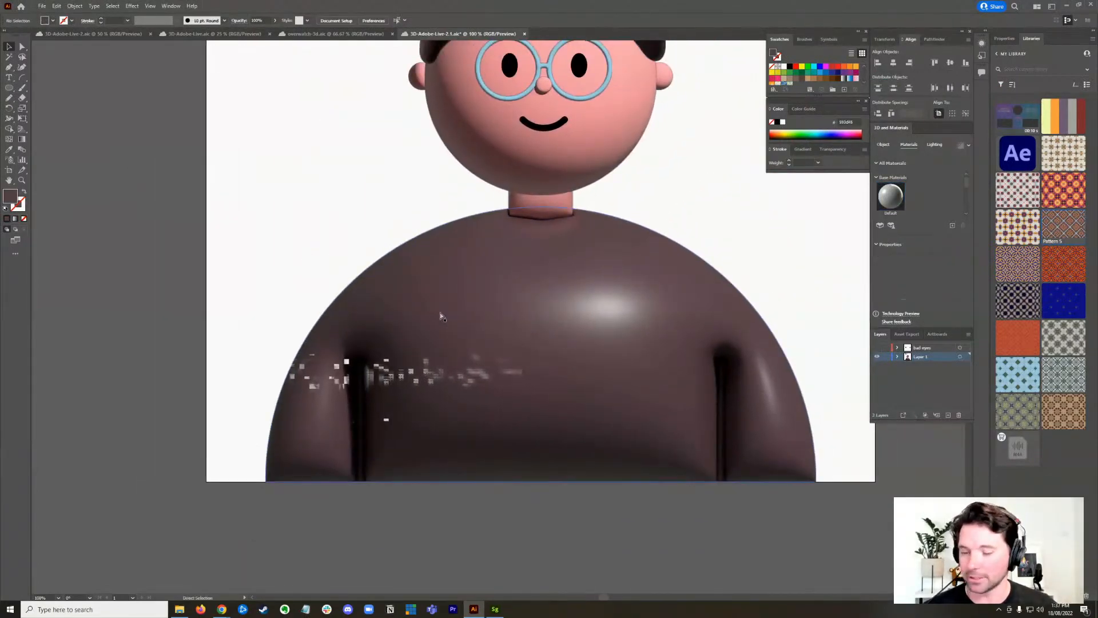
pyautogui.press('v')
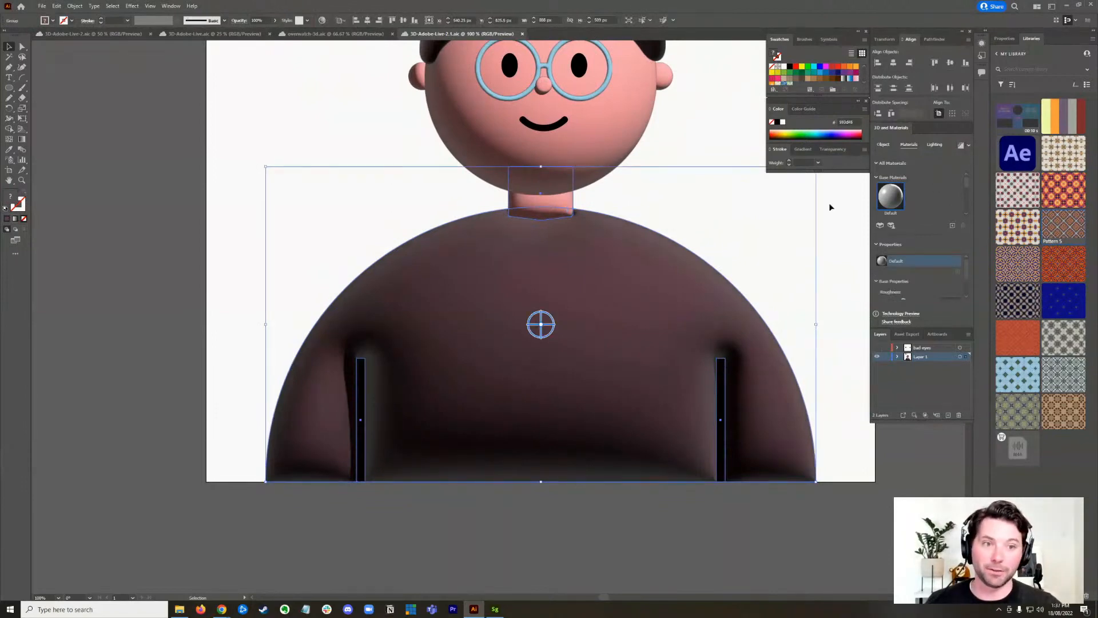
# - Render the torso and neck group again with ray tracing at High quality
pyautogui.click(966, 146)
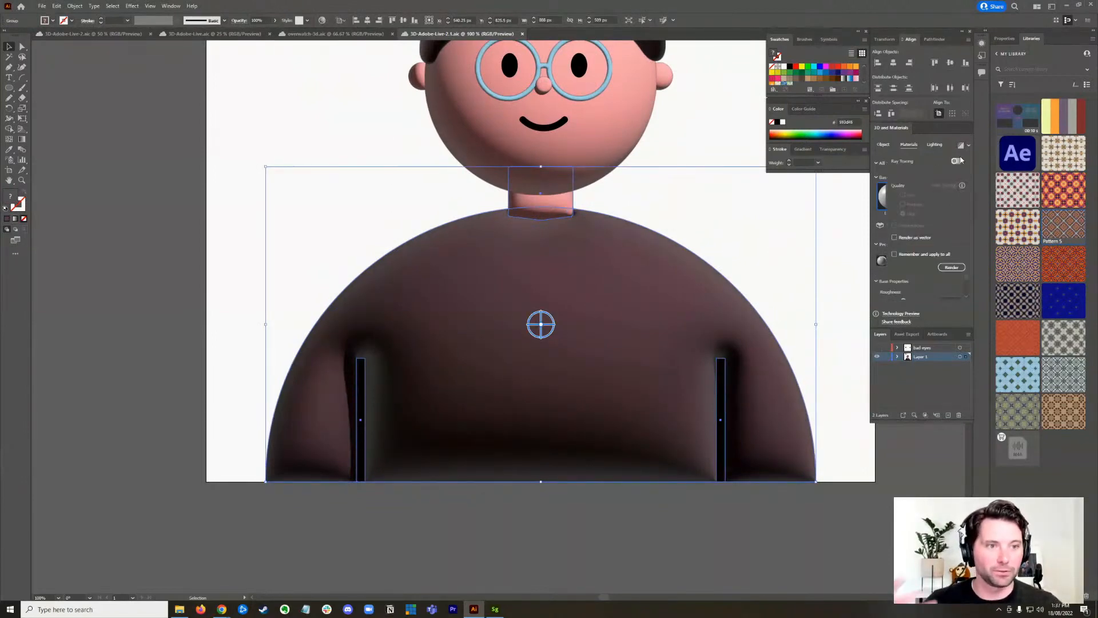
pyautogui.click(957, 161)
pyautogui.click(895, 226)
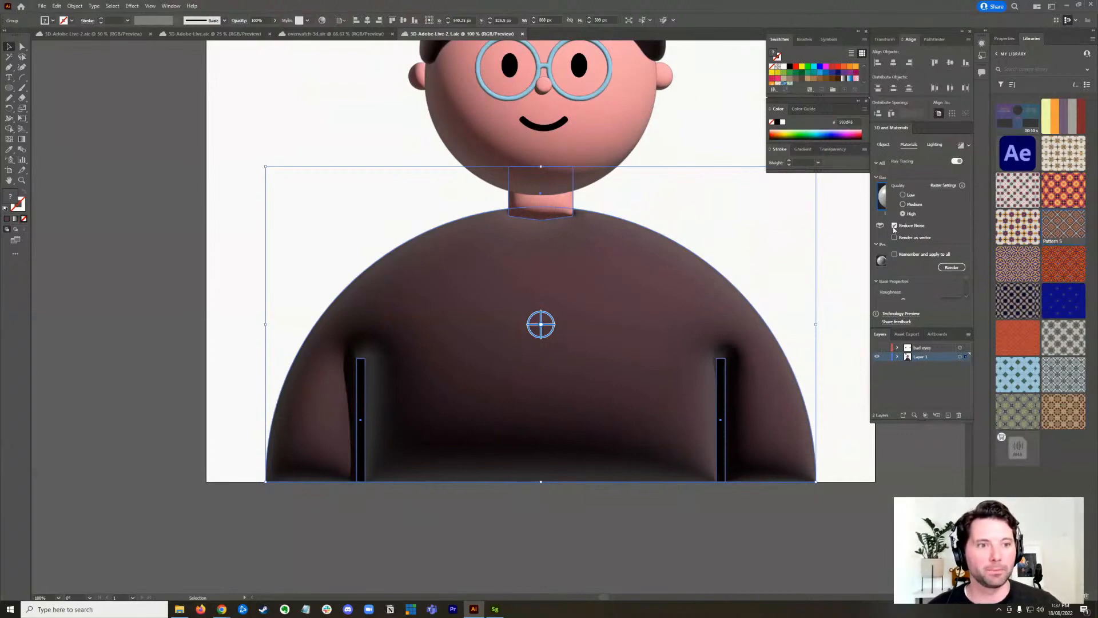
pyautogui.click(952, 268)
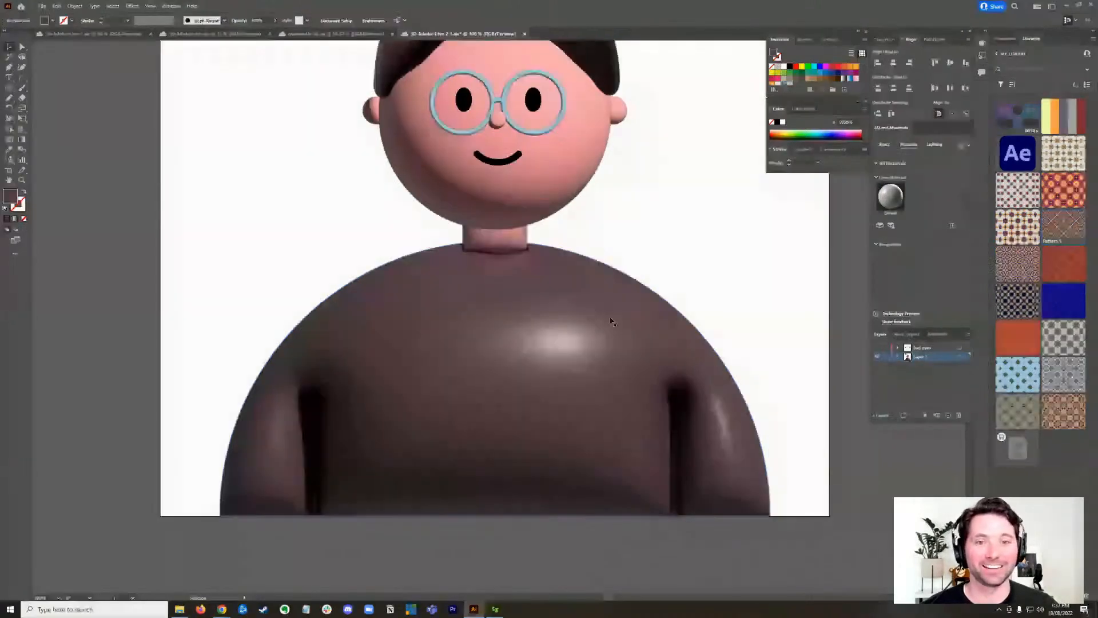
# - Render the character's round head shape with ray tracing at High quality and Reduce Noise on
pyautogui.click(611, 322)
pyautogui.click(968, 146)
pyautogui.click(969, 146)
pyautogui.click(676, 162)
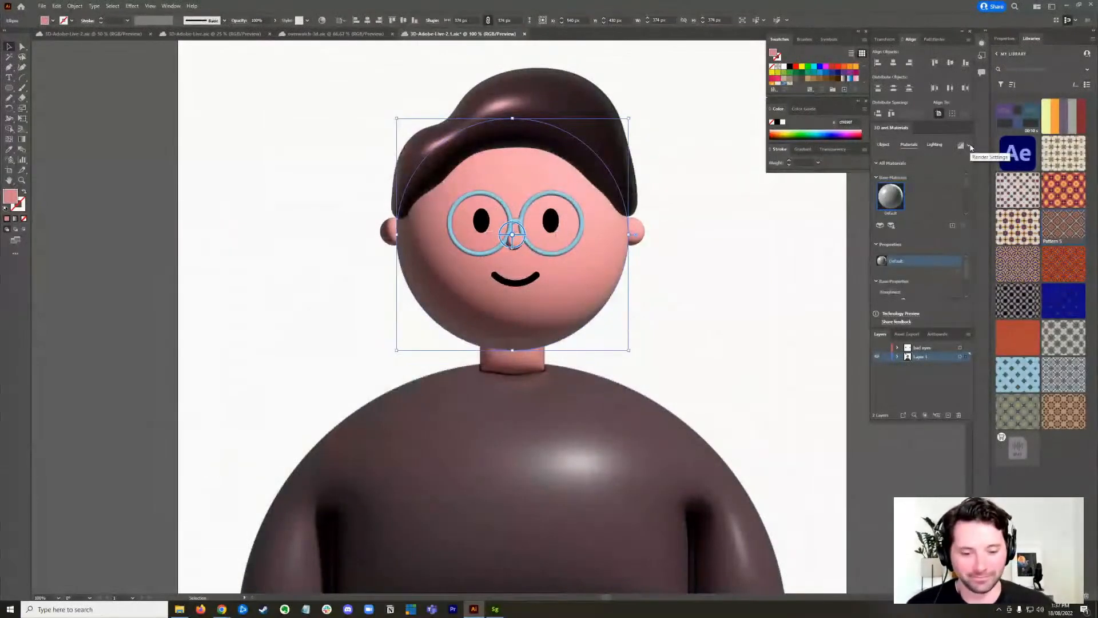
pyautogui.click(970, 147)
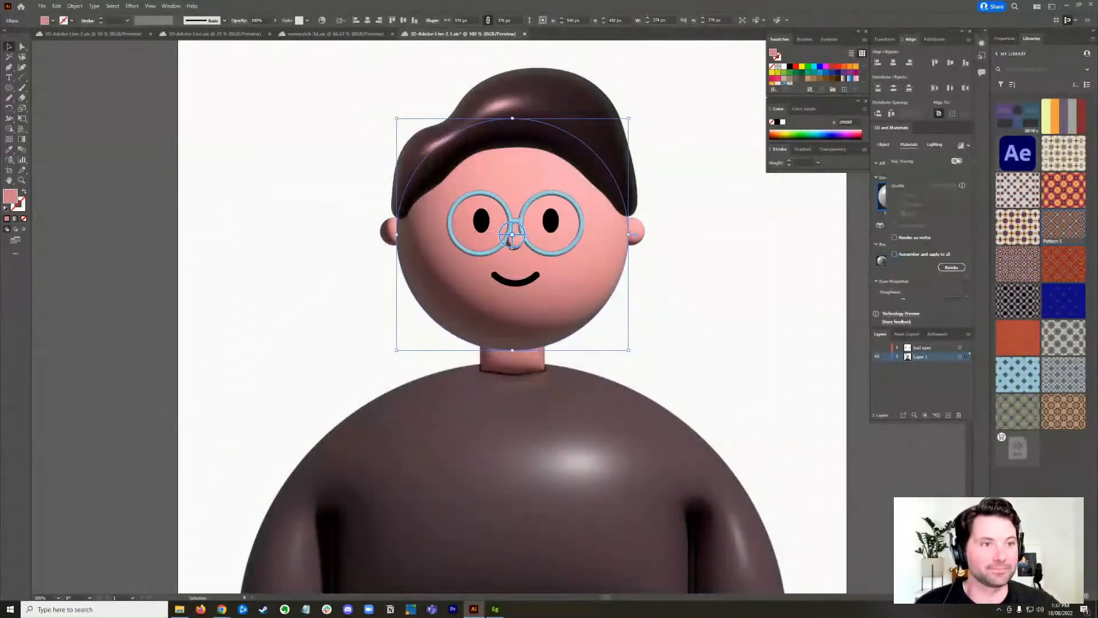
pyautogui.click(956, 162)
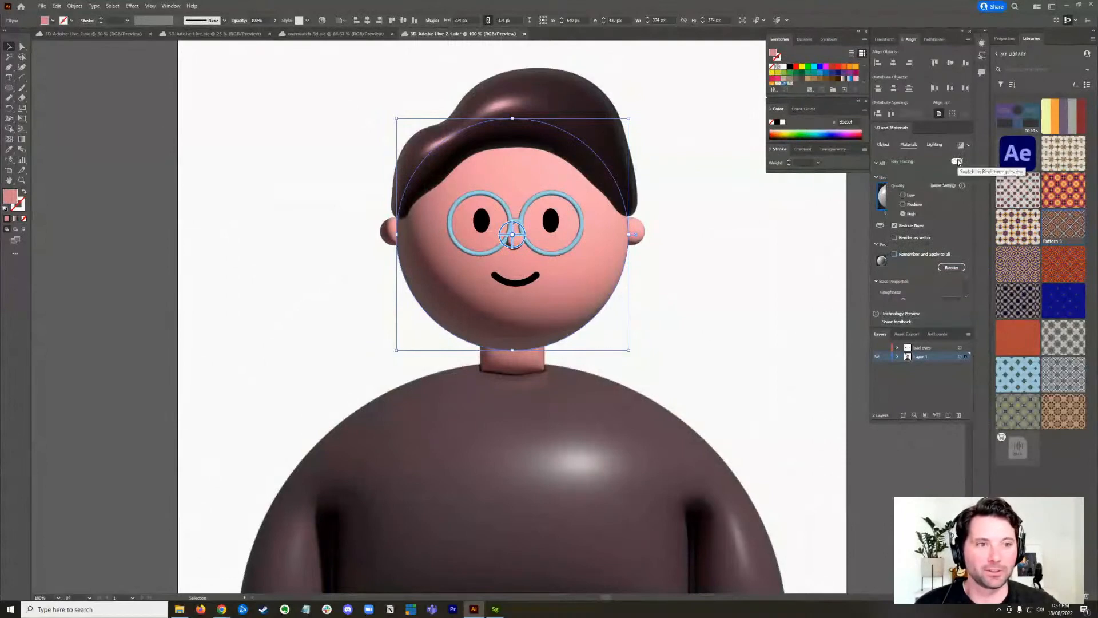
pyautogui.click(952, 272)
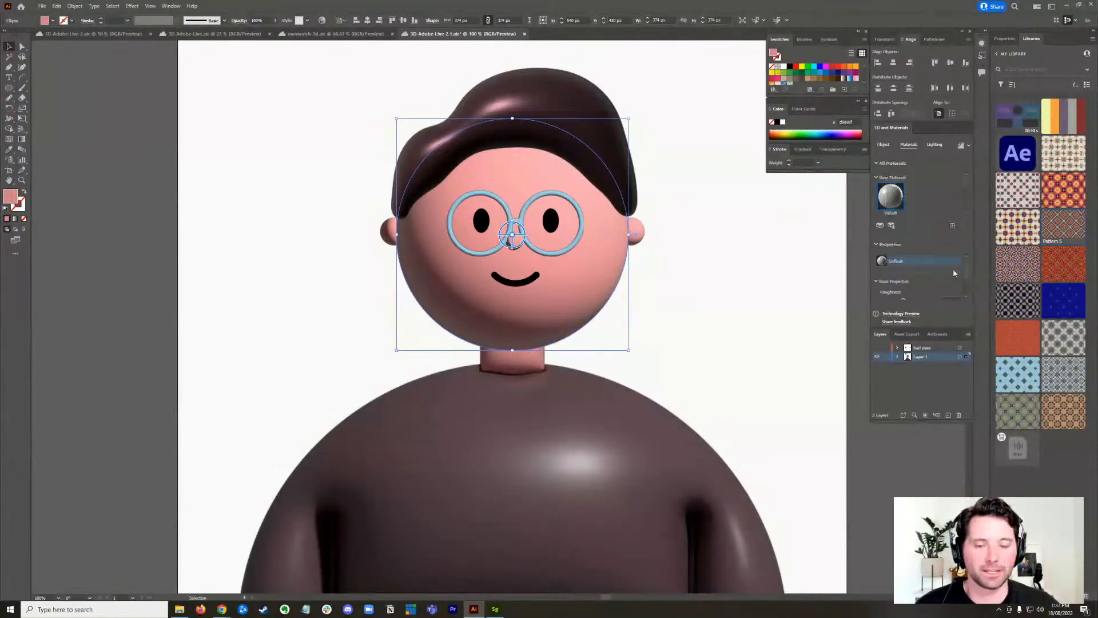
pyautogui.click(687, 277)
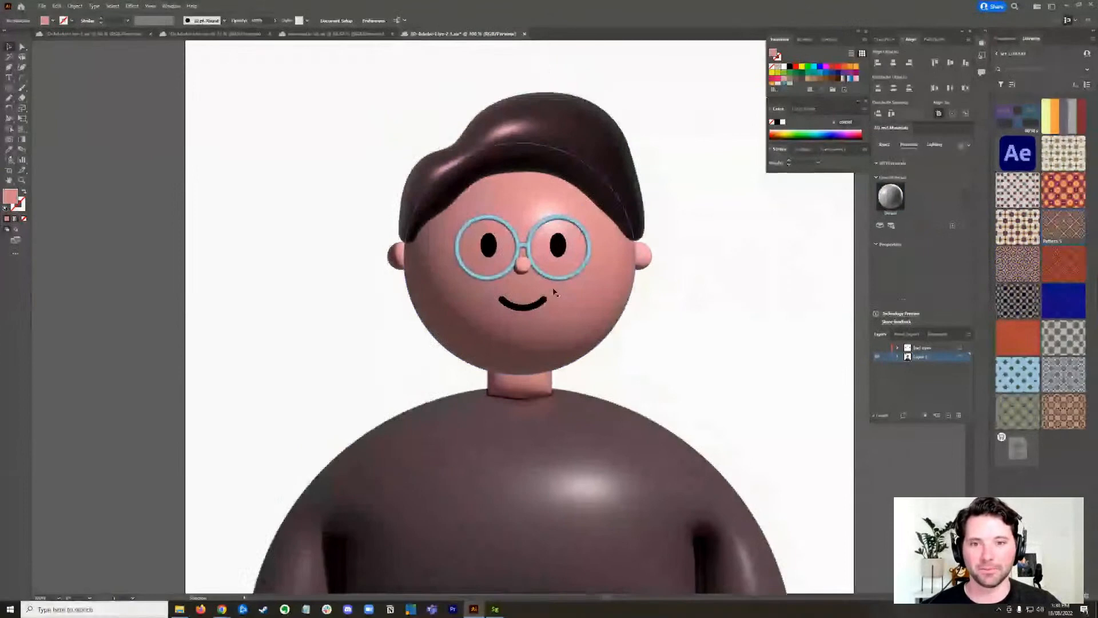
# - Render the character's nose with ray tracing at High quality and Reduce Noise on
pyautogui.click(540, 299)
pyautogui.click(523, 264)
pyautogui.click(969, 146)
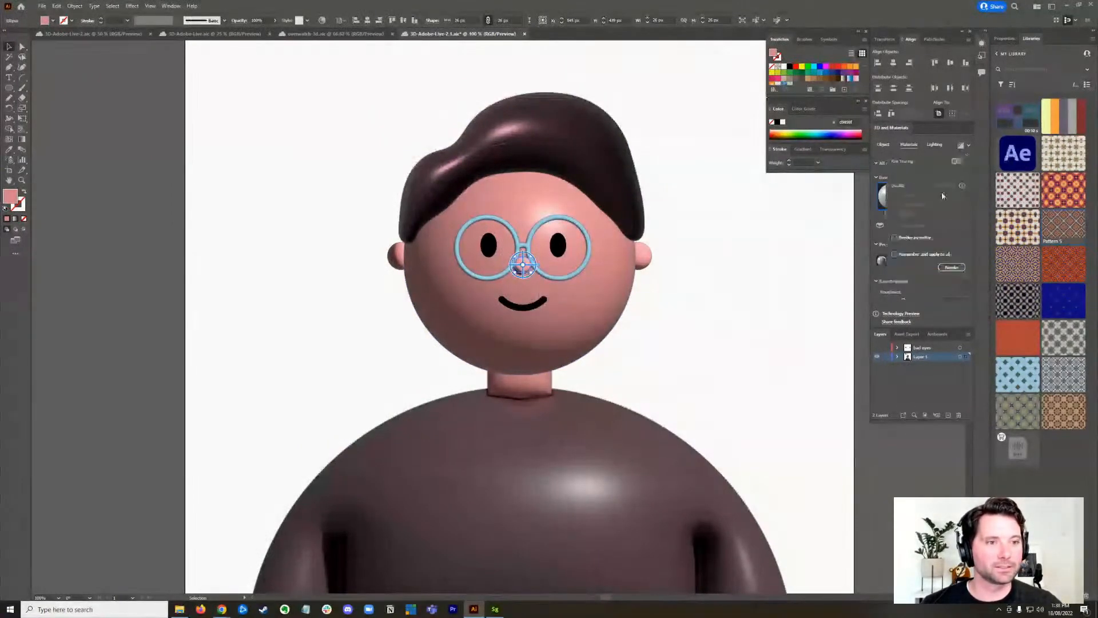
pyautogui.click(957, 161)
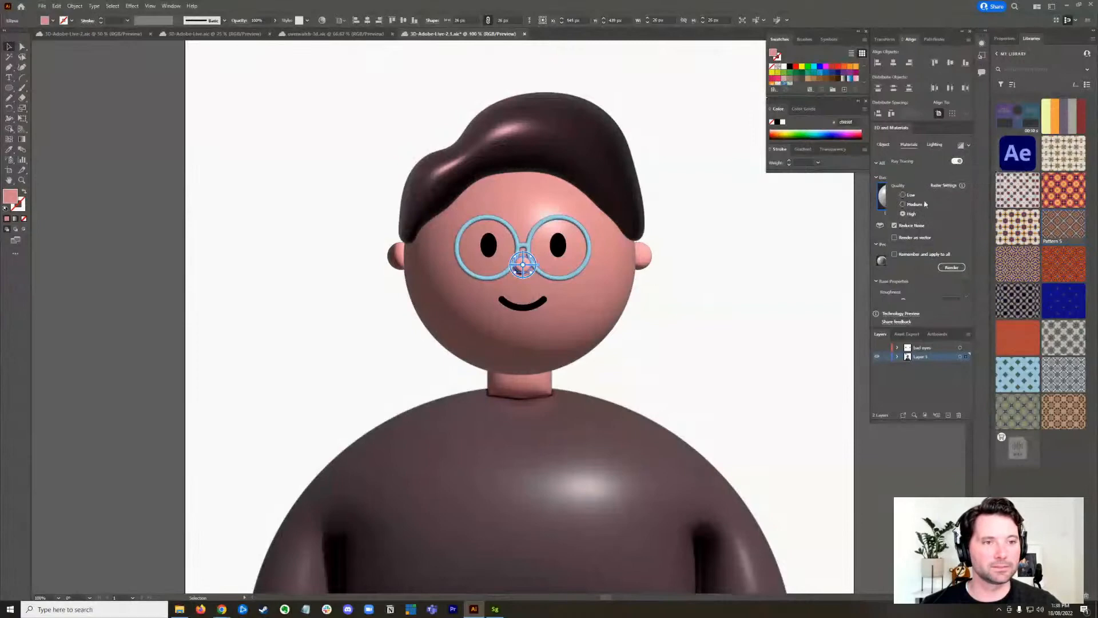
pyautogui.click(952, 268)
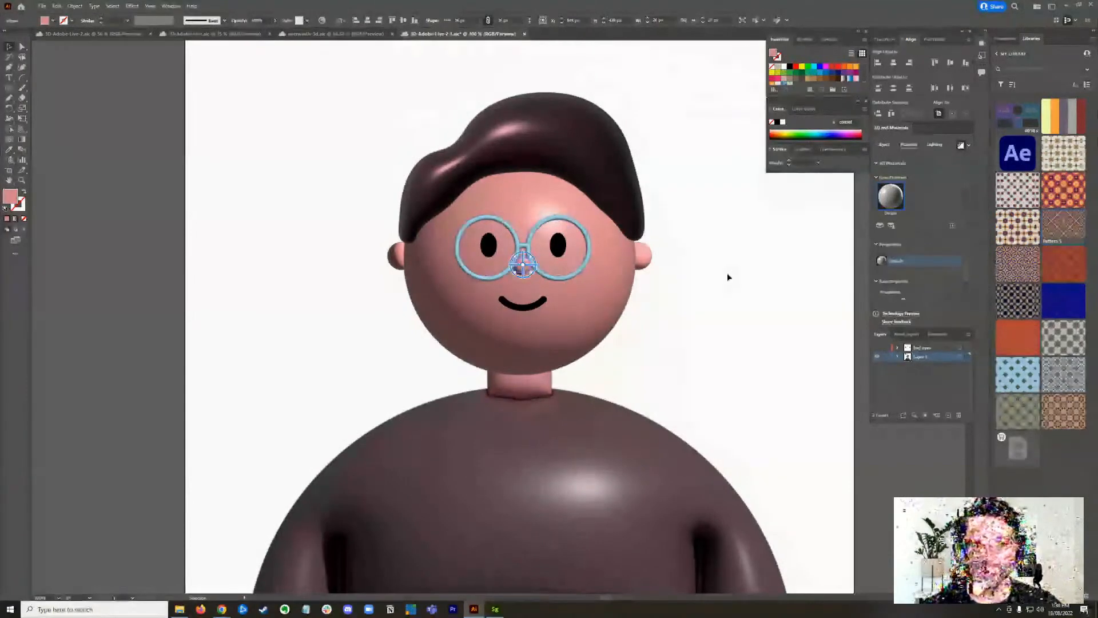
pyautogui.click(707, 290)
# - Render the ear on the right side of the head with ray tracing at High quality and Reduce Noise on
pyautogui.scroll(1, 704, 296)
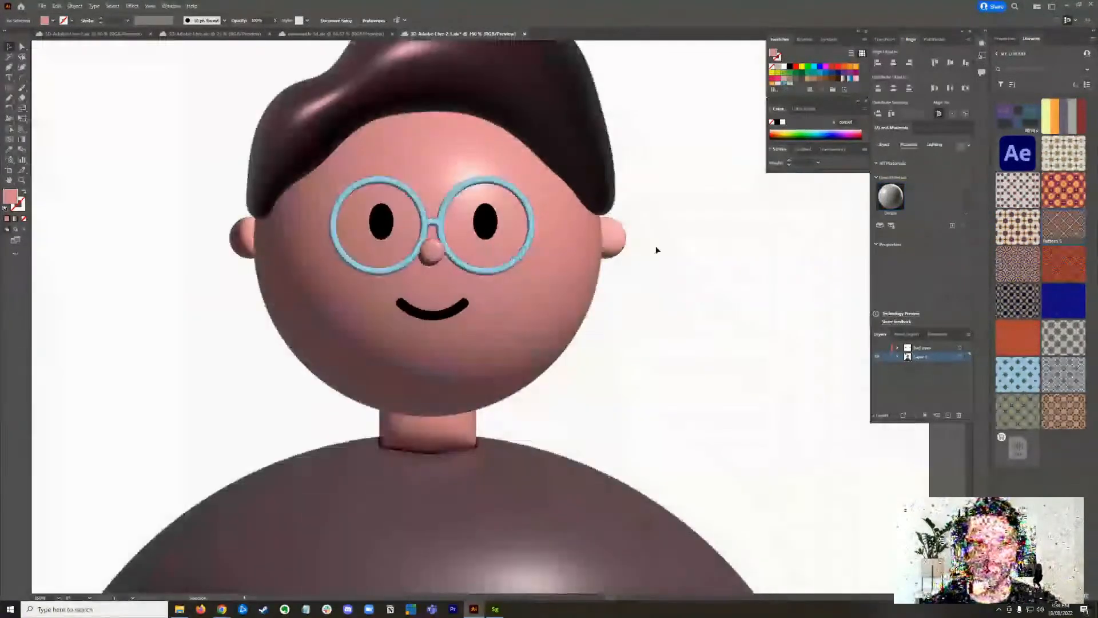
pyautogui.click(613, 238)
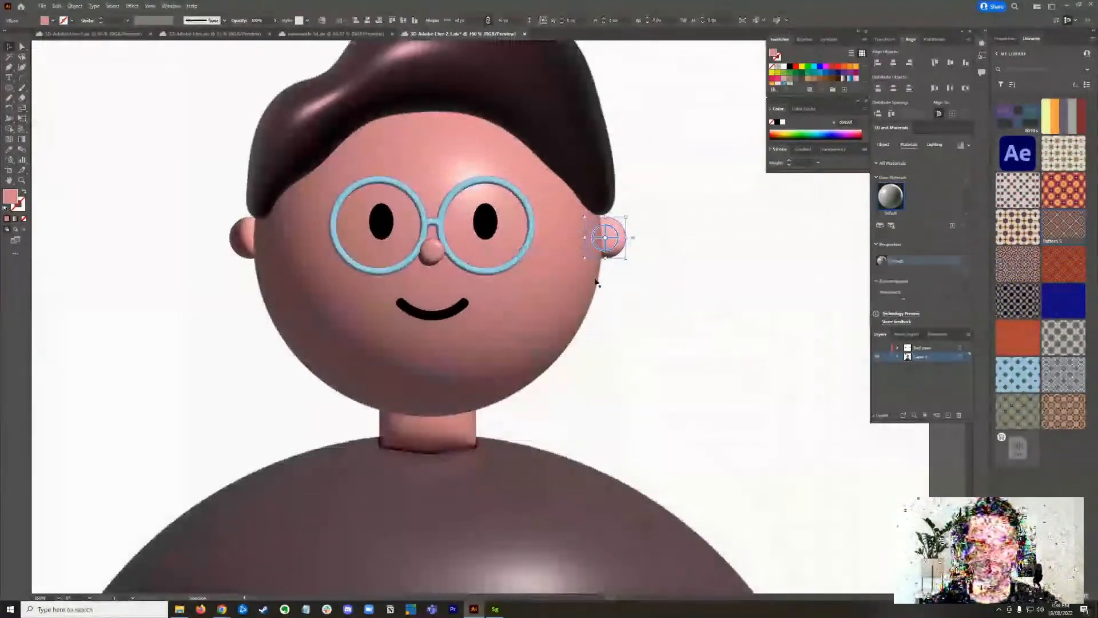
pyautogui.click(969, 145)
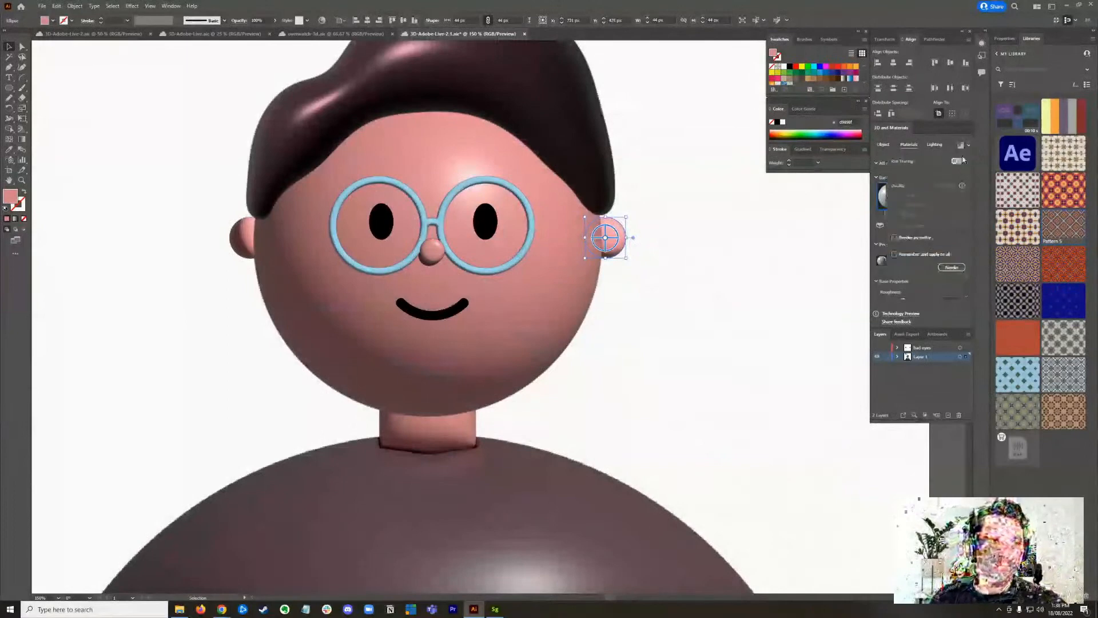
pyautogui.click(951, 267)
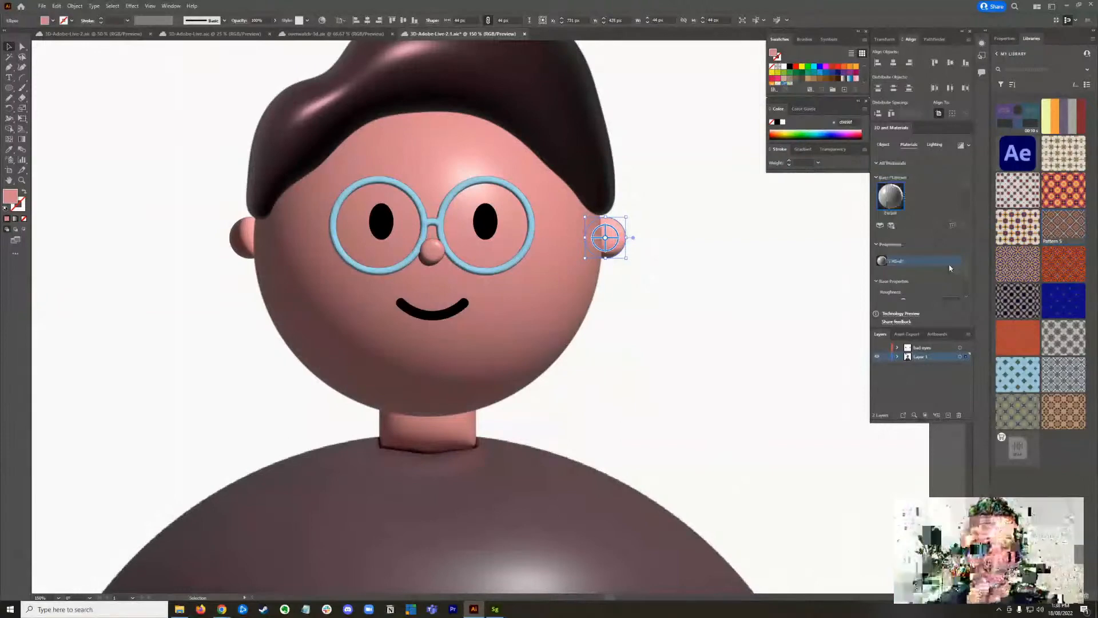
pyautogui.click(663, 341)
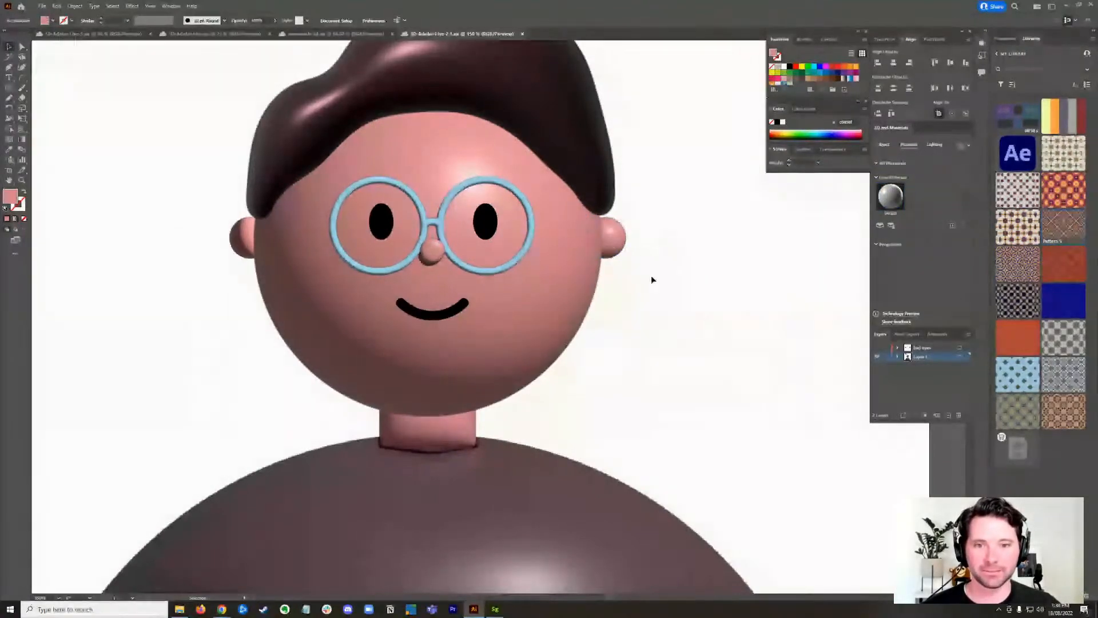
pyautogui.scroll(3, 652, 277)
pyautogui.scroll(2, 583, 294)
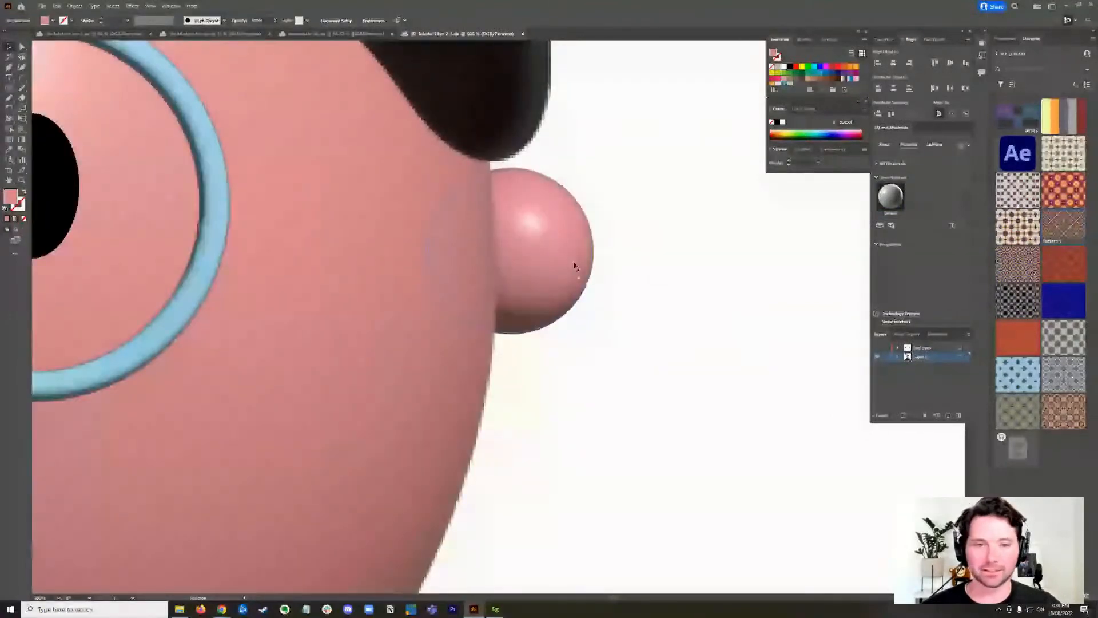
pyautogui.scroll(-5, 651, 322)
pyautogui.click(628, 291)
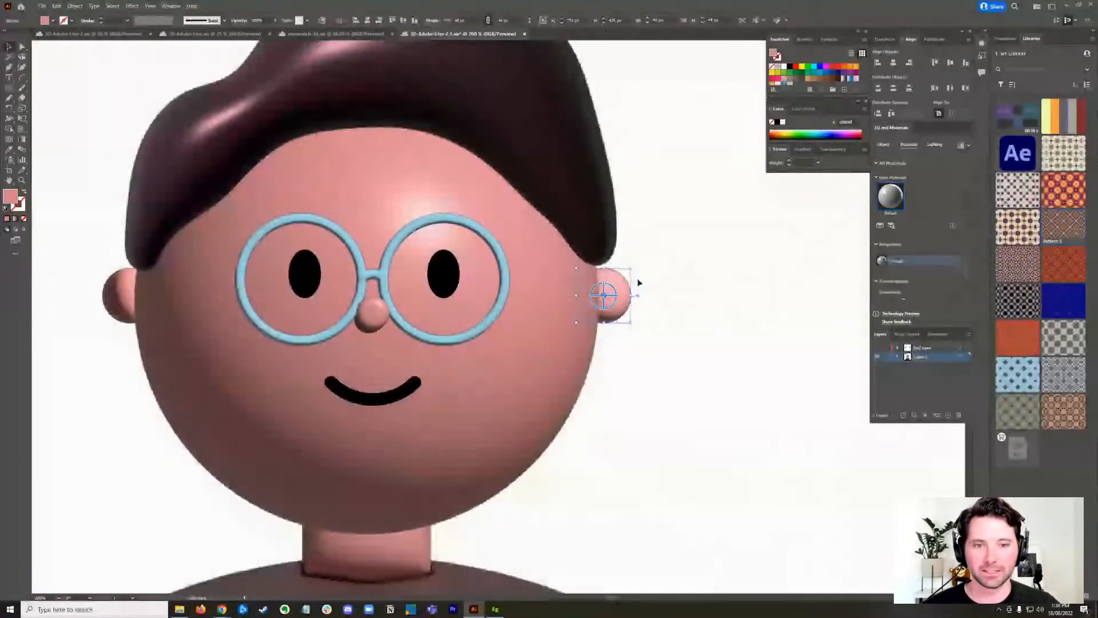
pyautogui.click(956, 162)
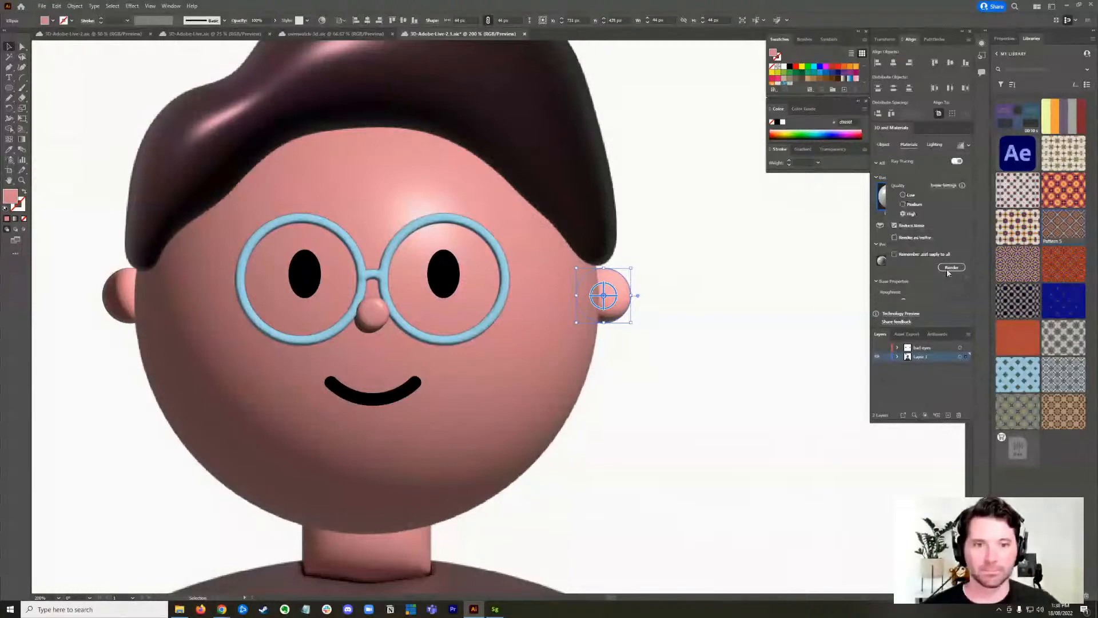
# - Render the ear on the left side of the head with ray tracing
pyautogui.hscroll(-5, 515, 286)
pyautogui.click(424, 264)
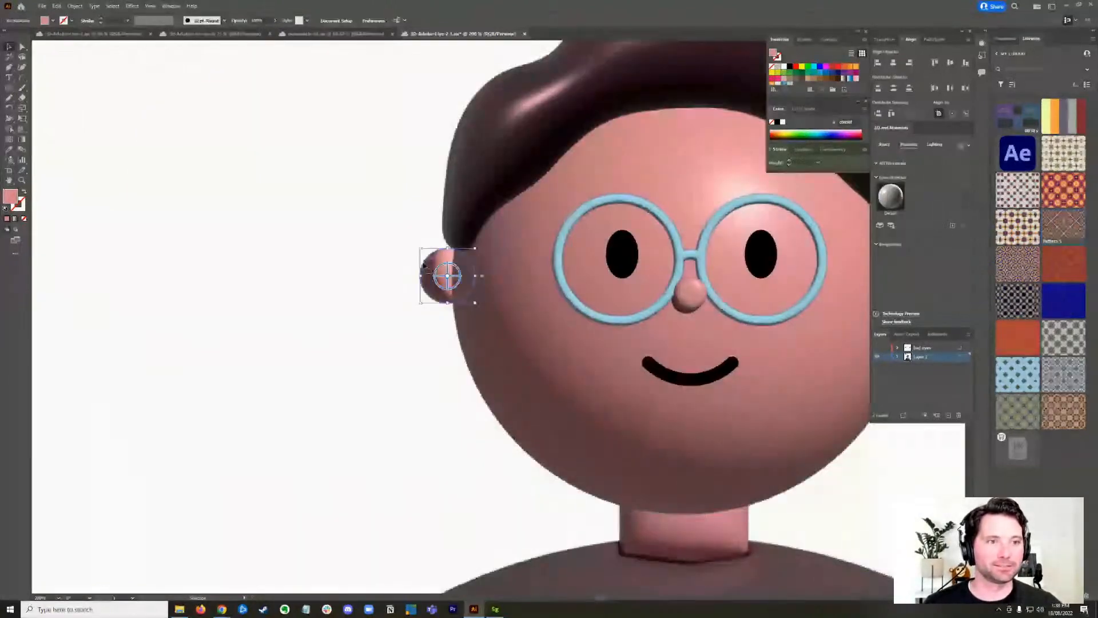
pyautogui.click(965, 145)
pyautogui.click(409, 382)
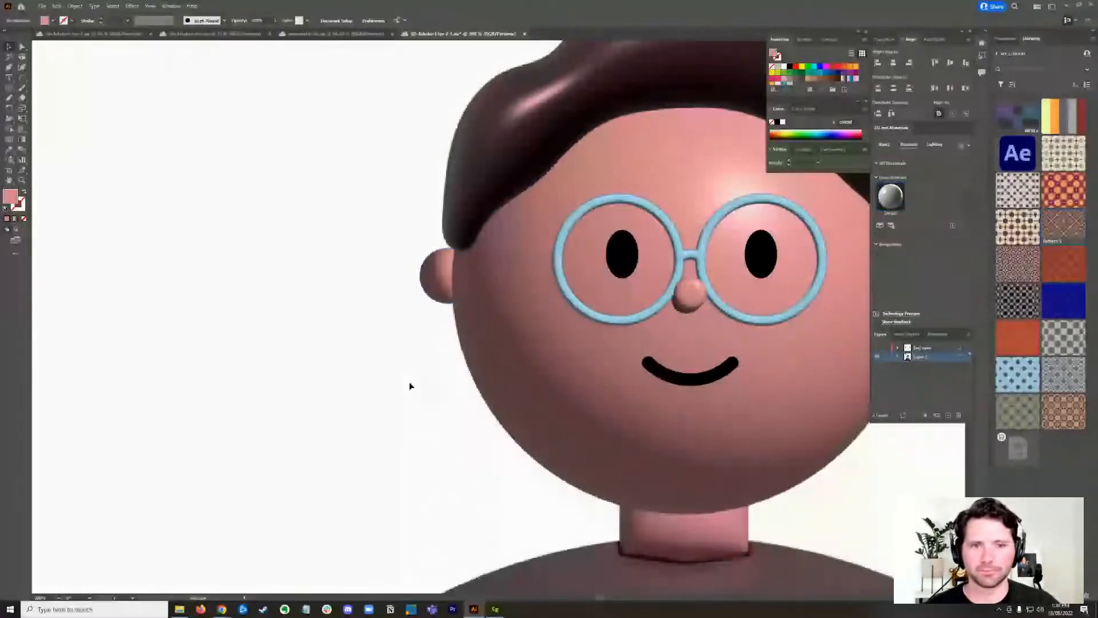
# - Render the character's hair with ray tracing at High quality and Reduce Noise on
pyautogui.moveTo(678, 240); pyautogui.dragTo(573, 215)
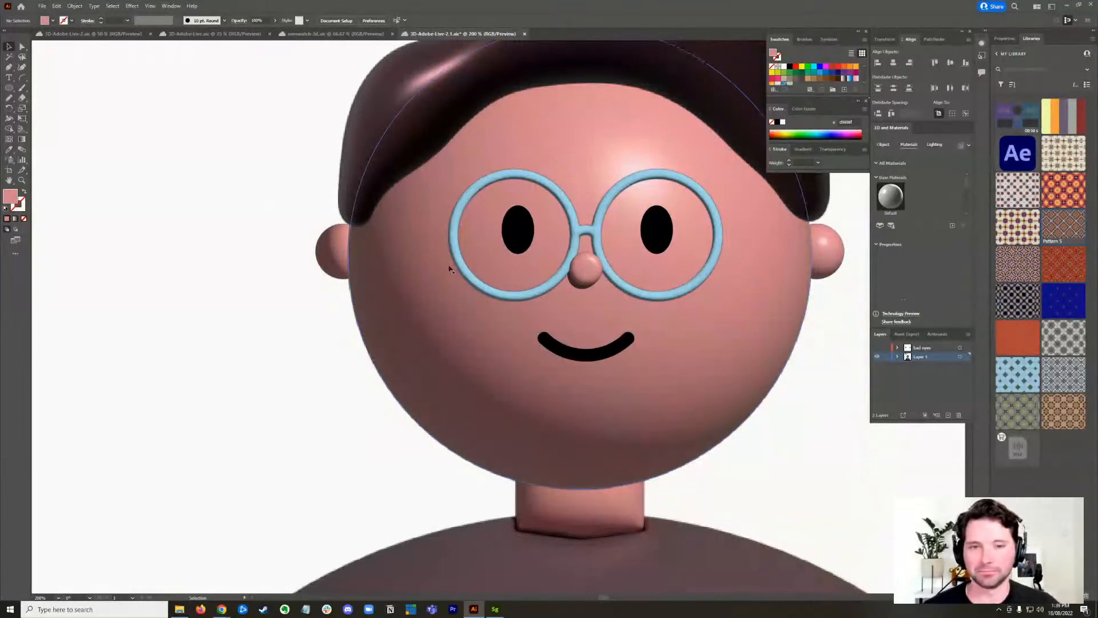
pyautogui.moveTo(334, 342); pyautogui.dragTo(239, 430)
pyautogui.click(636, 145)
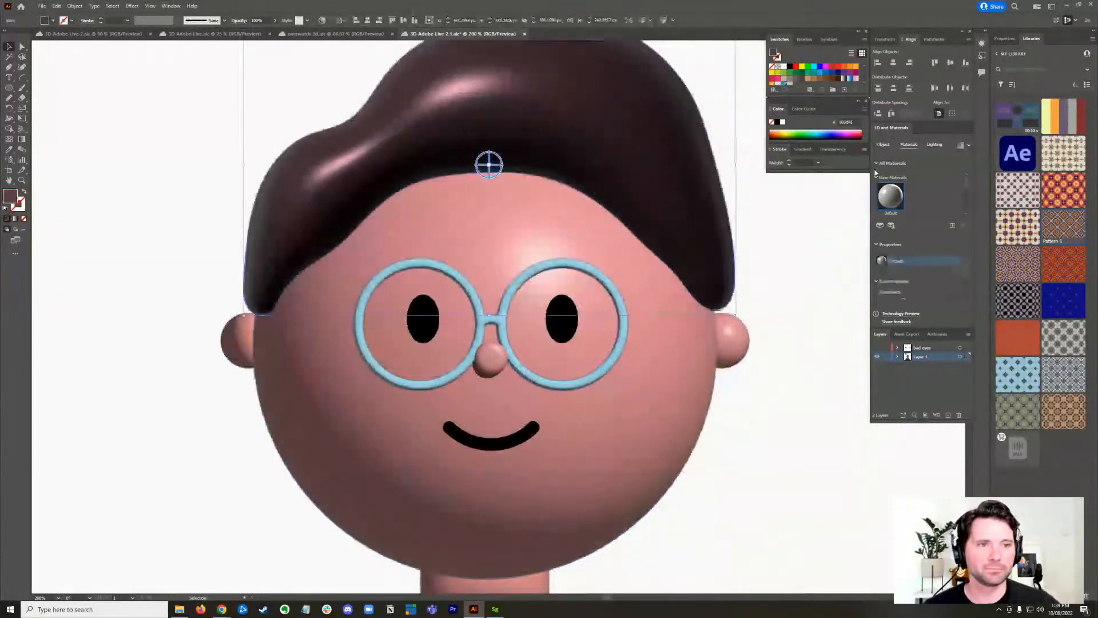
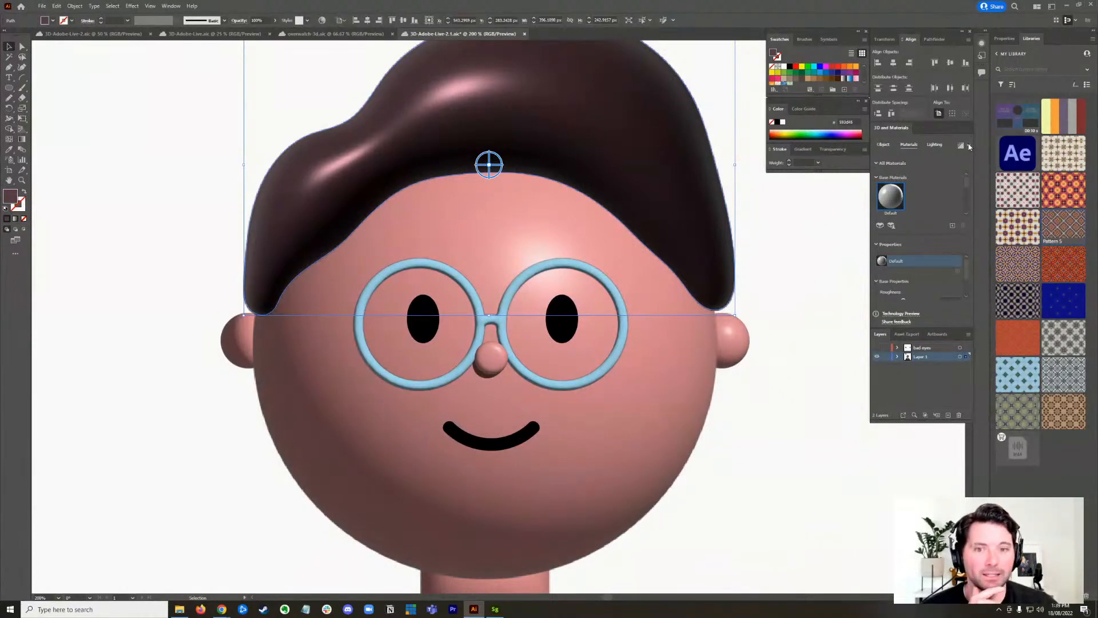
pyautogui.click(968, 146)
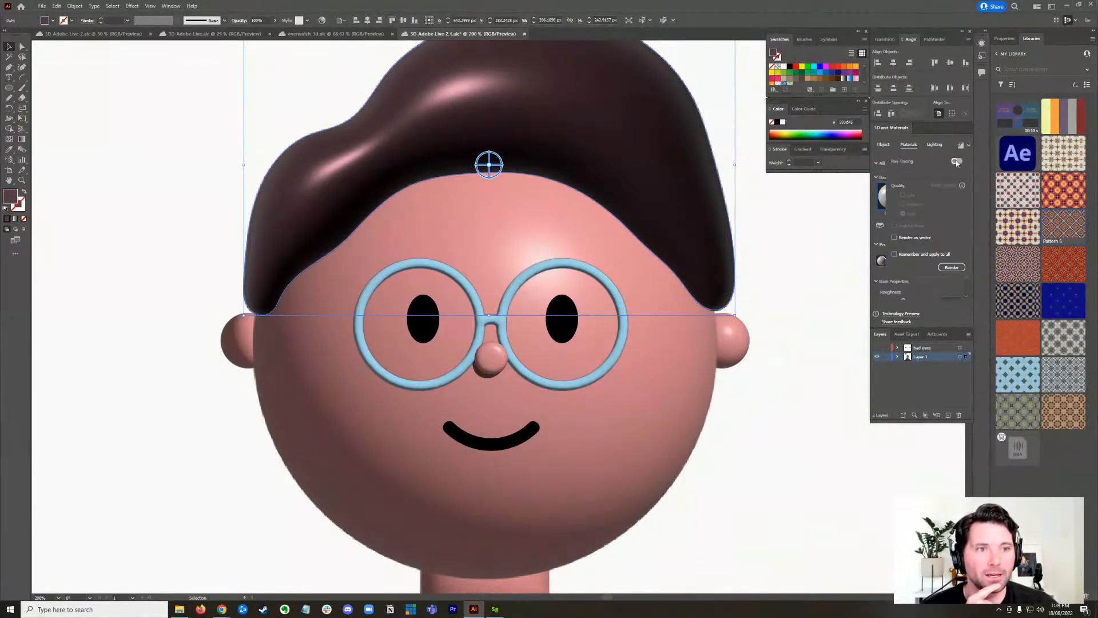
pyautogui.click(957, 162)
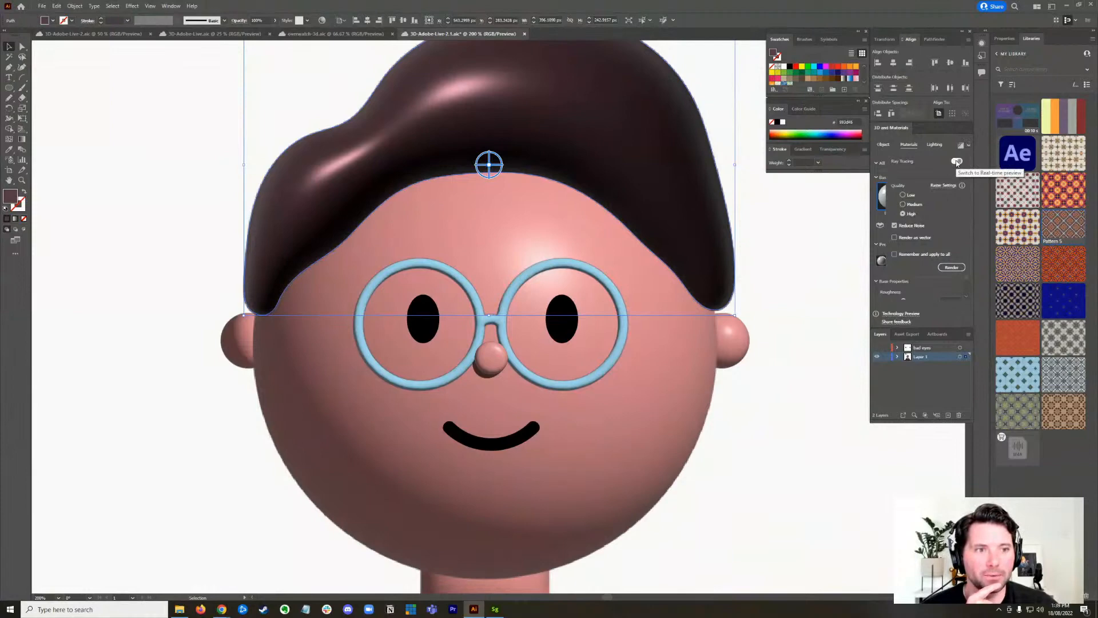
pyautogui.click(951, 267)
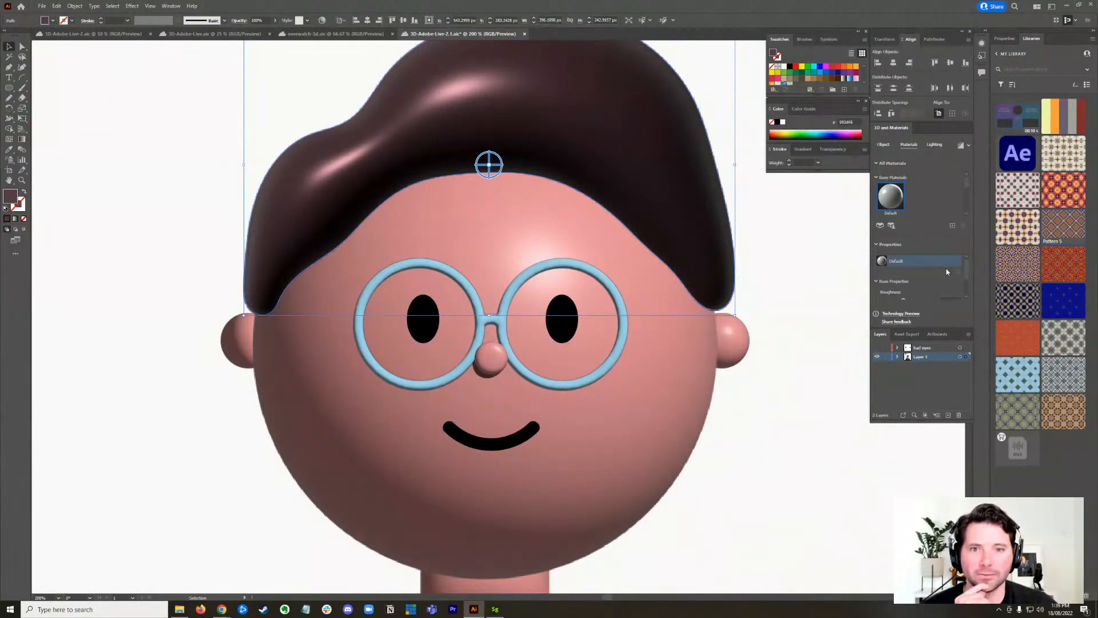
pyautogui.click(795, 268)
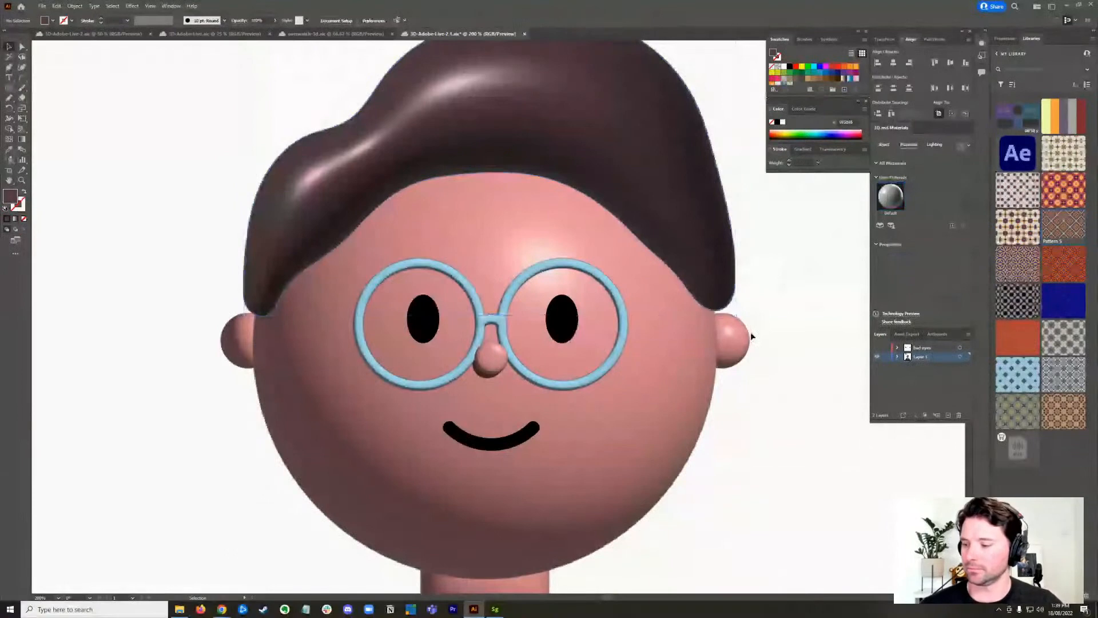
# - Add a new layer beneath the character's layer and draw a 1080 × 1080 px background rectangle on it covering the artboard
pyautogui.scroll(-3, 751, 332)
pyautogui.moveTo(771, 337); pyautogui.dragTo(718, 336)
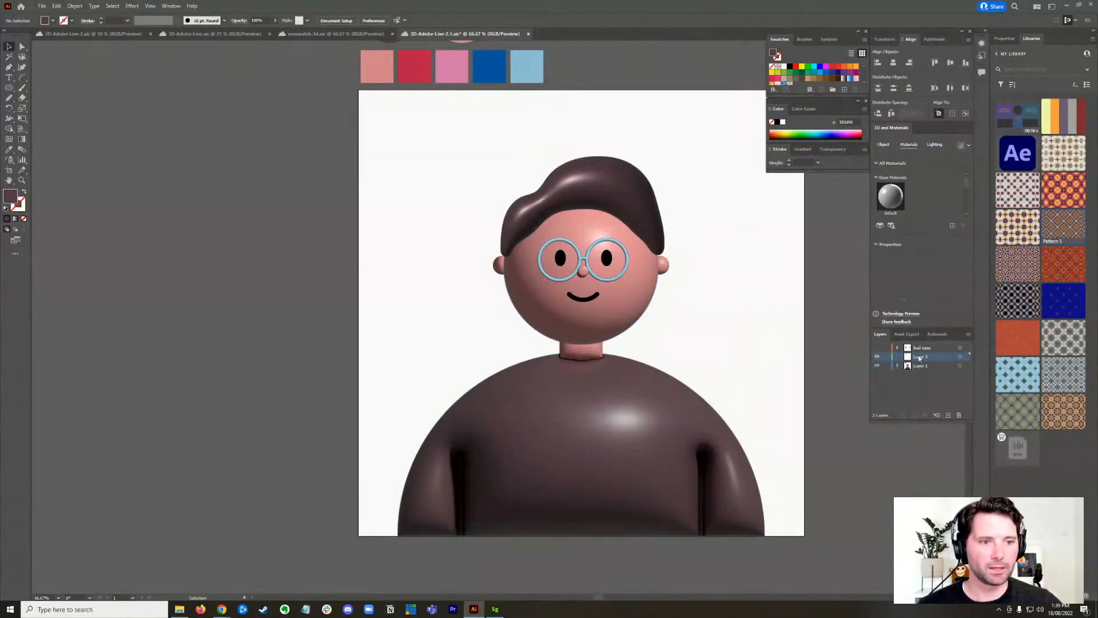
pyautogui.click(948, 415)
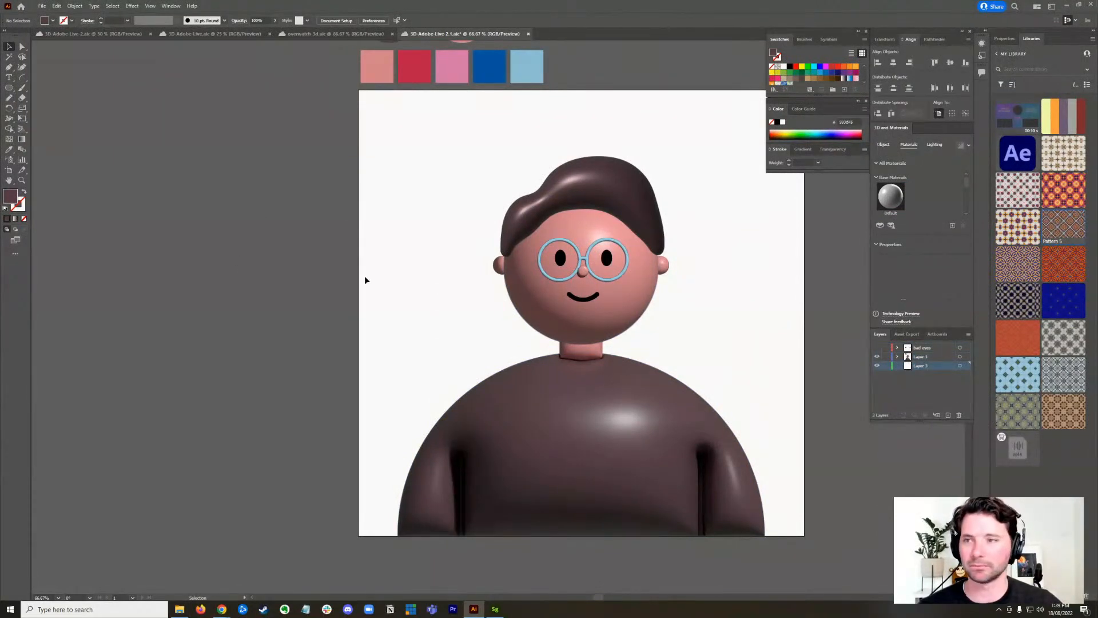
pyautogui.click(9, 88)
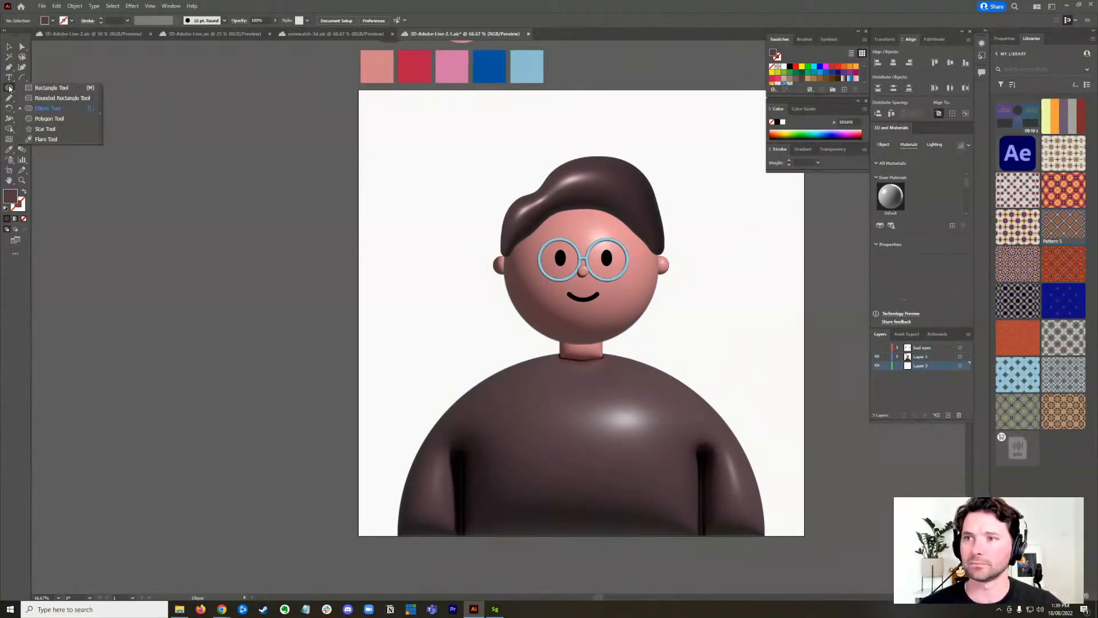
pyautogui.click(52, 87)
pyautogui.moveTo(358, 89); pyautogui.dragTo(804, 478)
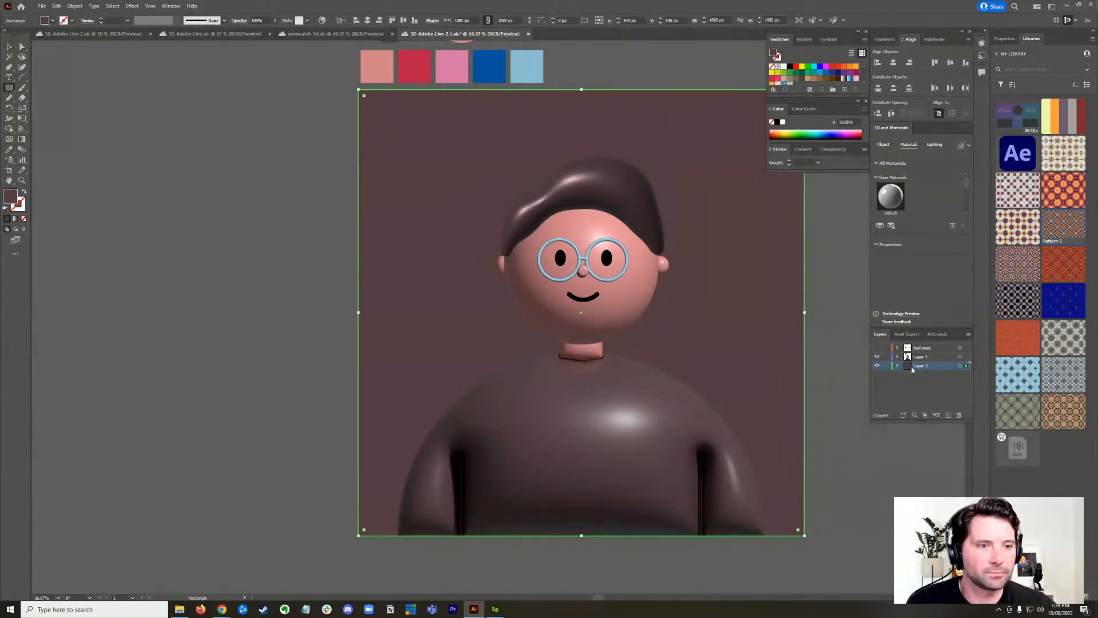
# - Fill the background rectangle with the pink sampled from the palette square above the artboard
pyautogui.press('i')
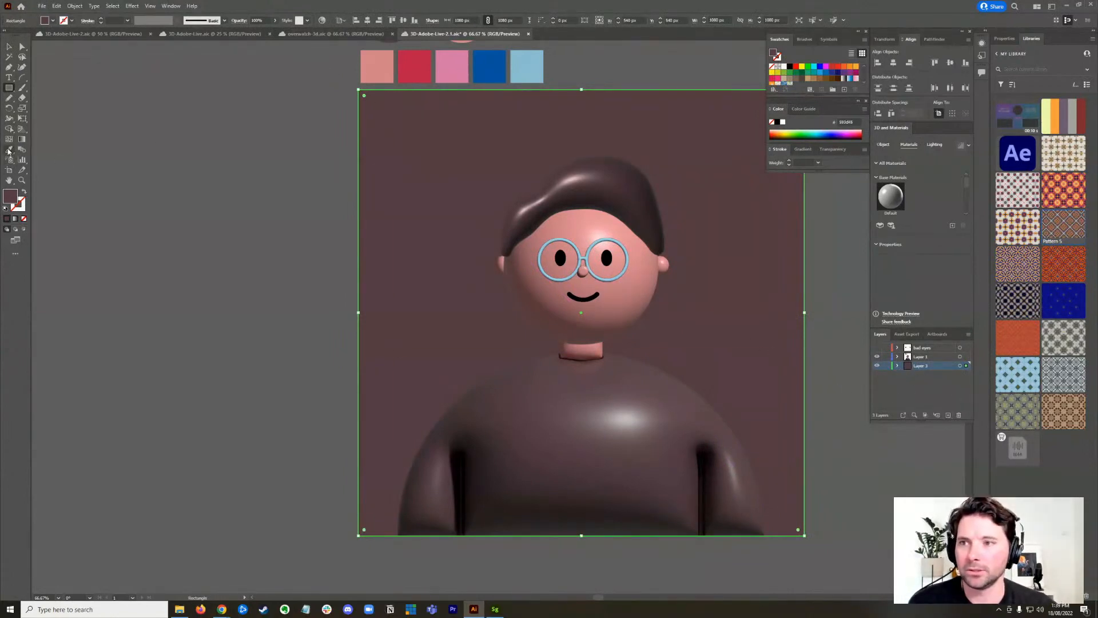
pyautogui.click(502, 64)
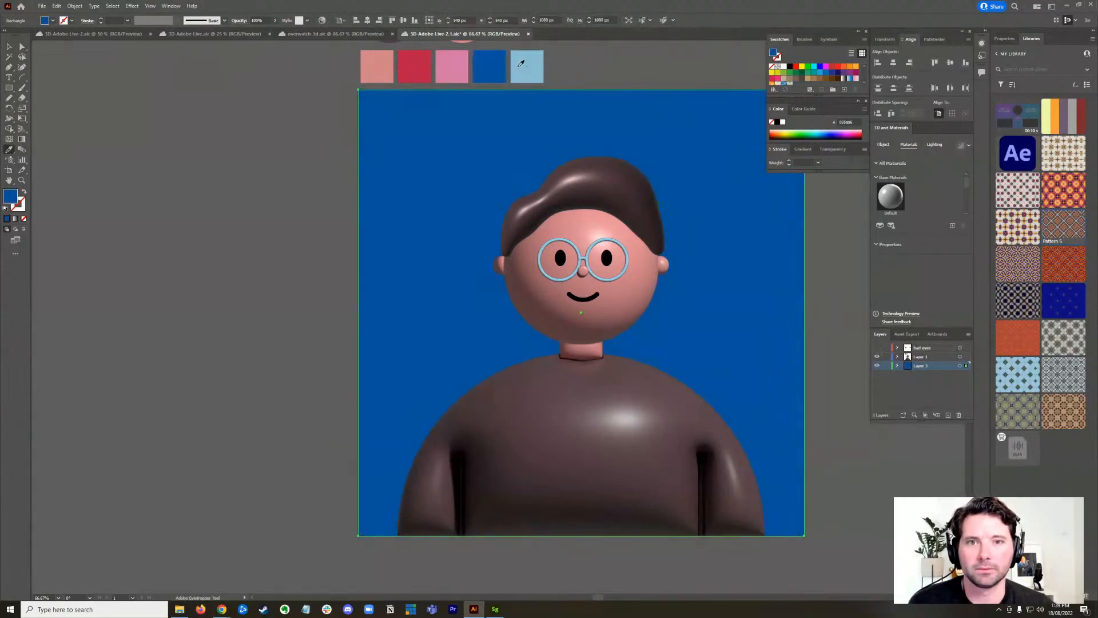
pyautogui.click(448, 64)
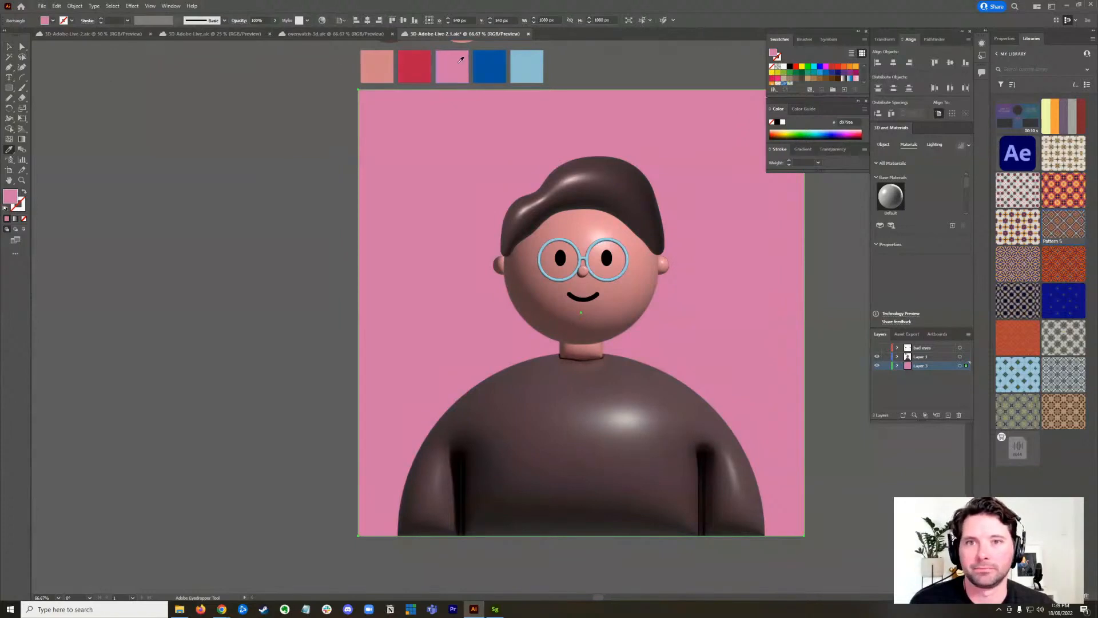
pyautogui.click(10, 46)
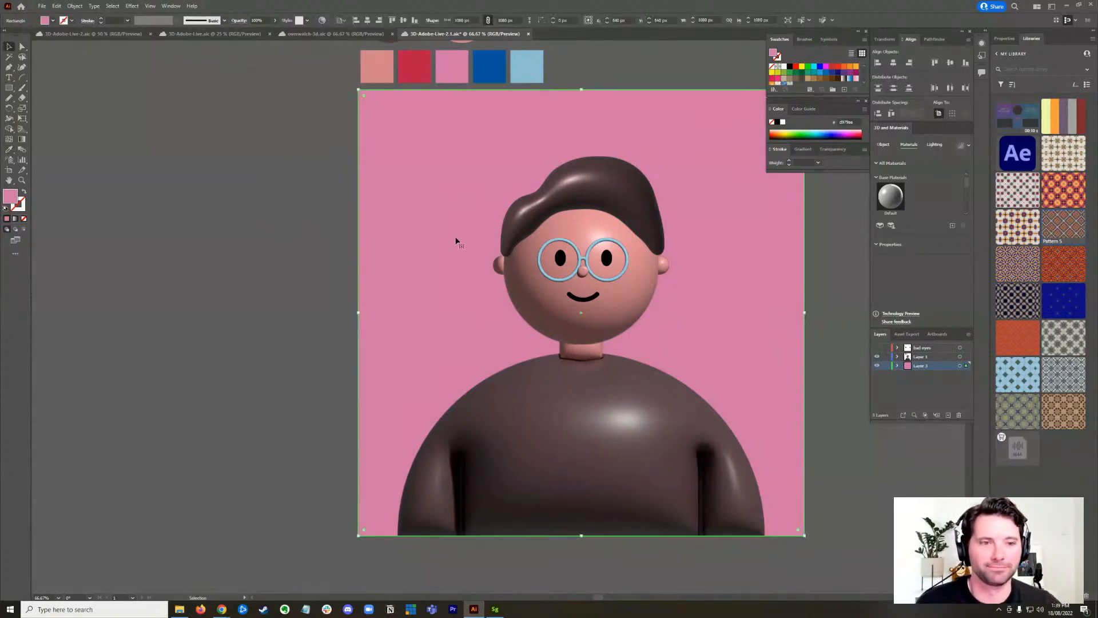
pyautogui.click(269, 310)
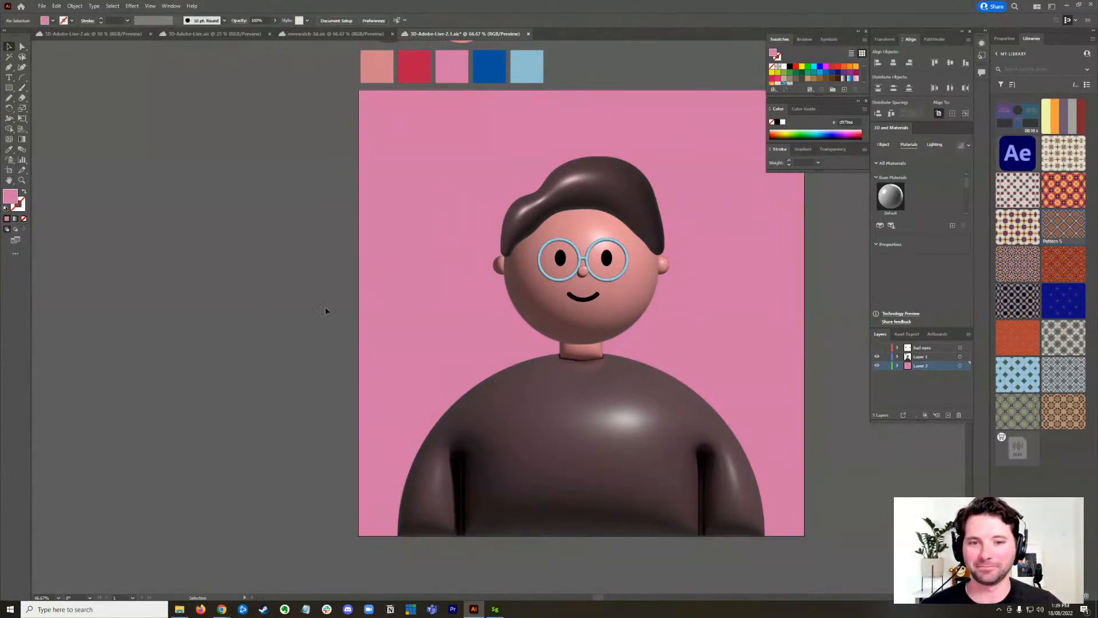
# - Lock the background layer and make the character's layer, Layer 1, the active one
pyautogui.moveTo(303, 309); pyautogui.dragTo(239, 293)
pyautogui.click(886, 365)
pyautogui.click(926, 357)
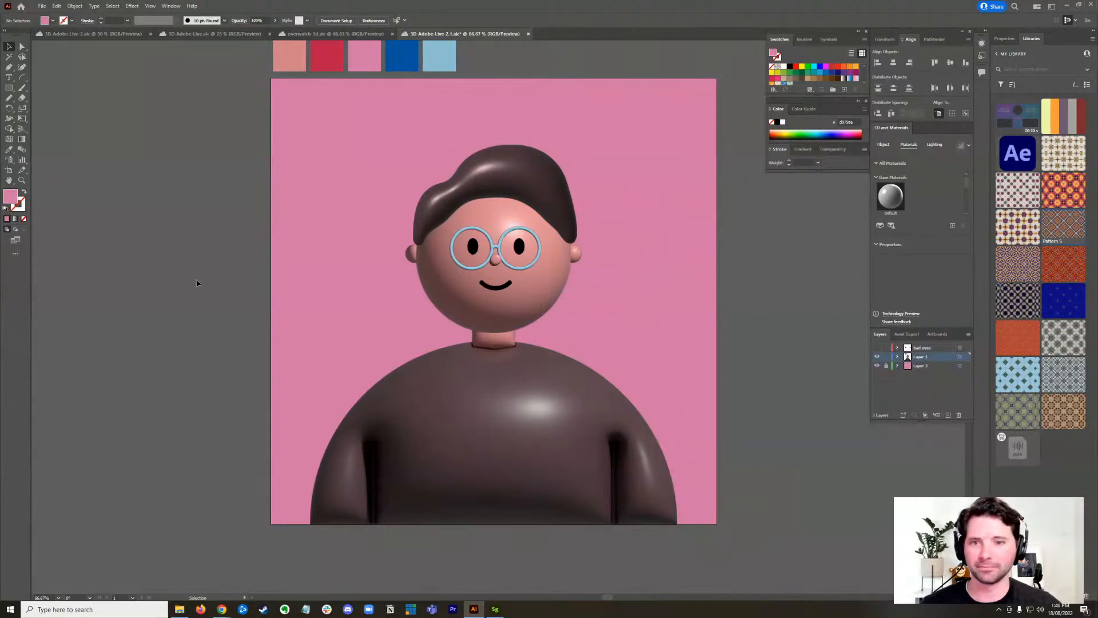
# - Render the blue glasses group with ray tracing at High quality and Reduce Noise on
pyautogui.scroll(2, 255, 304)
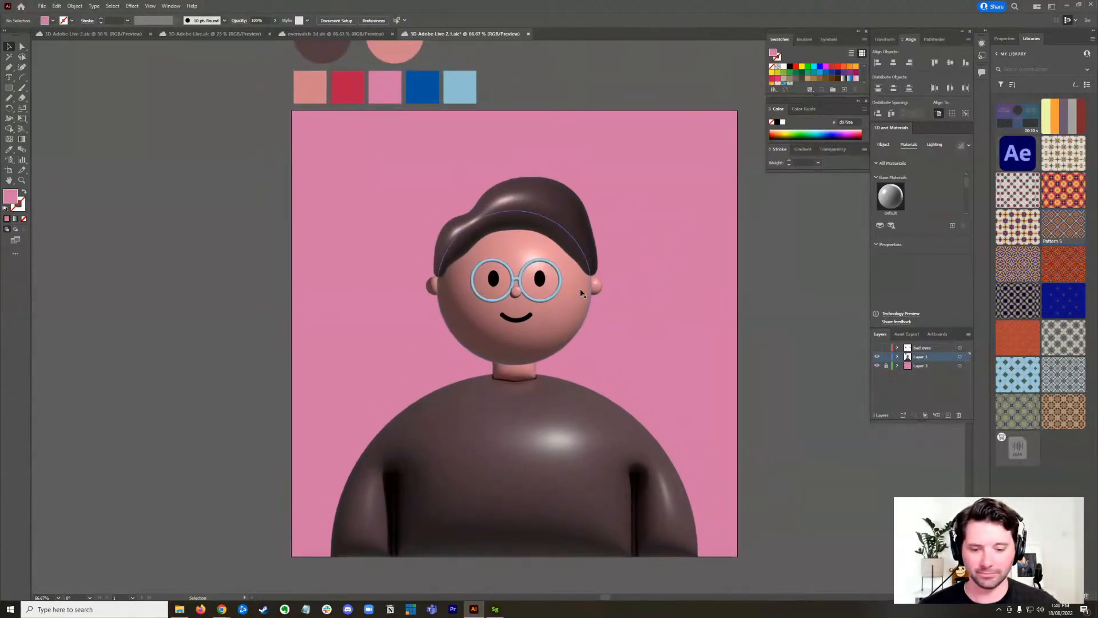
pyautogui.scroll(1, 570, 288)
pyautogui.scroll(2, 570, 288)
pyautogui.scroll(1, 426, 232)
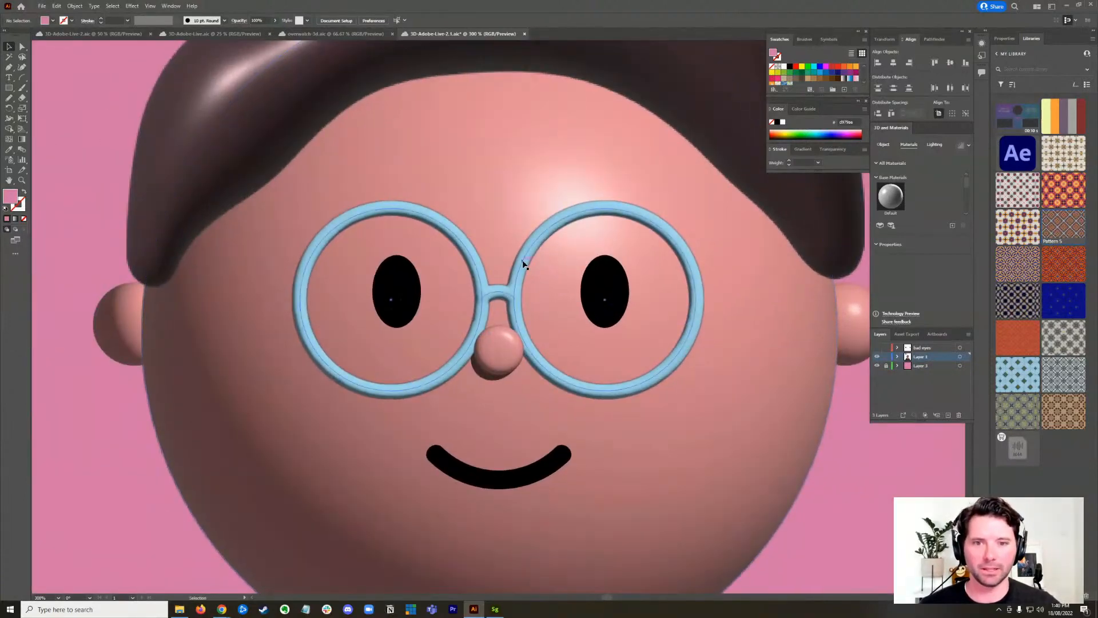
pyautogui.click(527, 264)
pyautogui.click(969, 145)
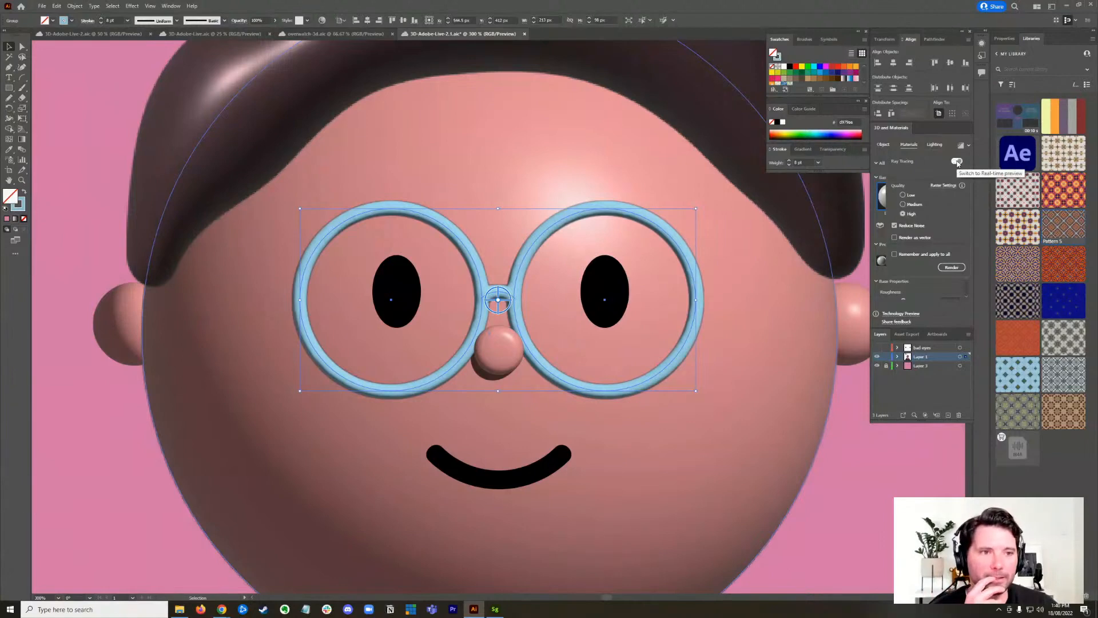
pyautogui.click(953, 269)
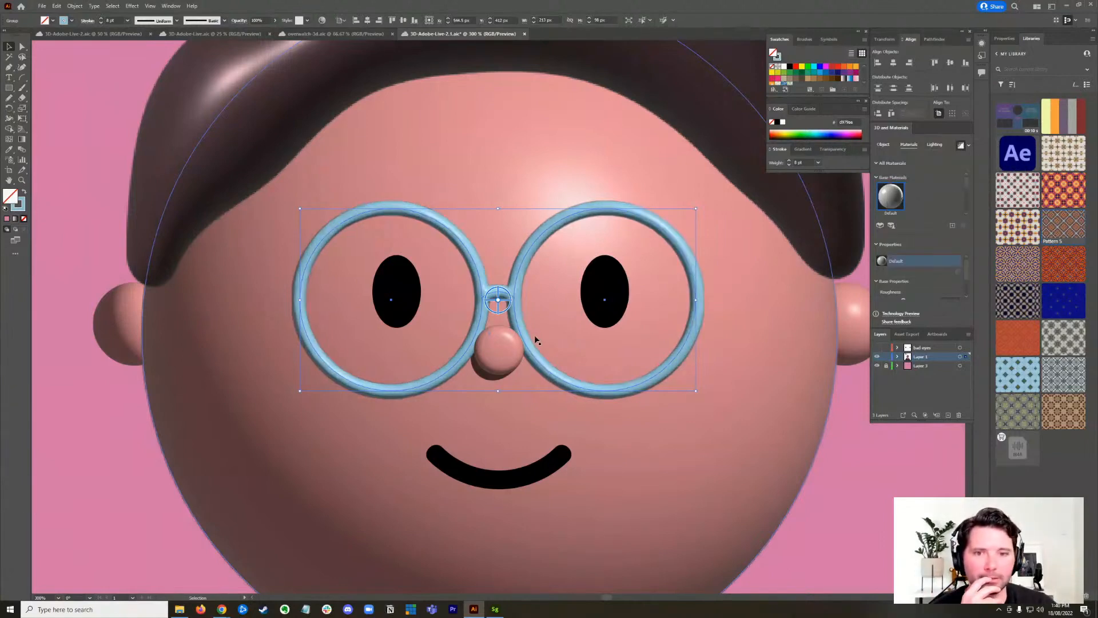
pyautogui.click(97, 389)
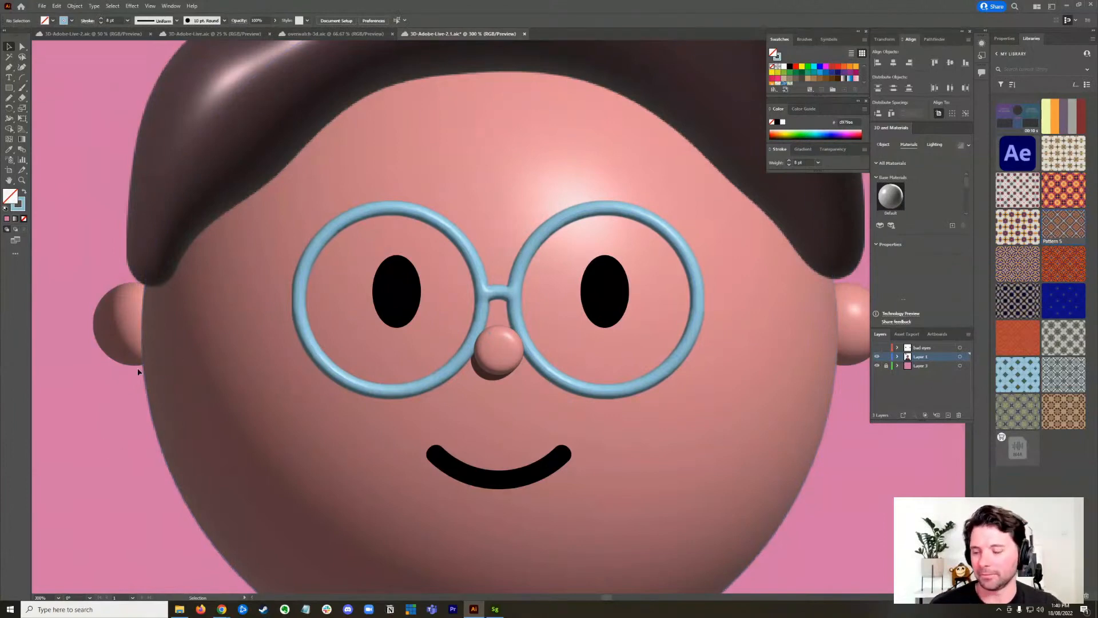
# - Examine the full character portrait and its rendered parts against the pink background
pyautogui.hotkey('ctrl', '-')
pyautogui.hotkey('ctrl', '-')
pyautogui.hotkey('ctrl', '-')
pyautogui.hotkey('ctrl', '-')
pyautogui.moveTo(179, 345); pyautogui.dragTo(378, 334)
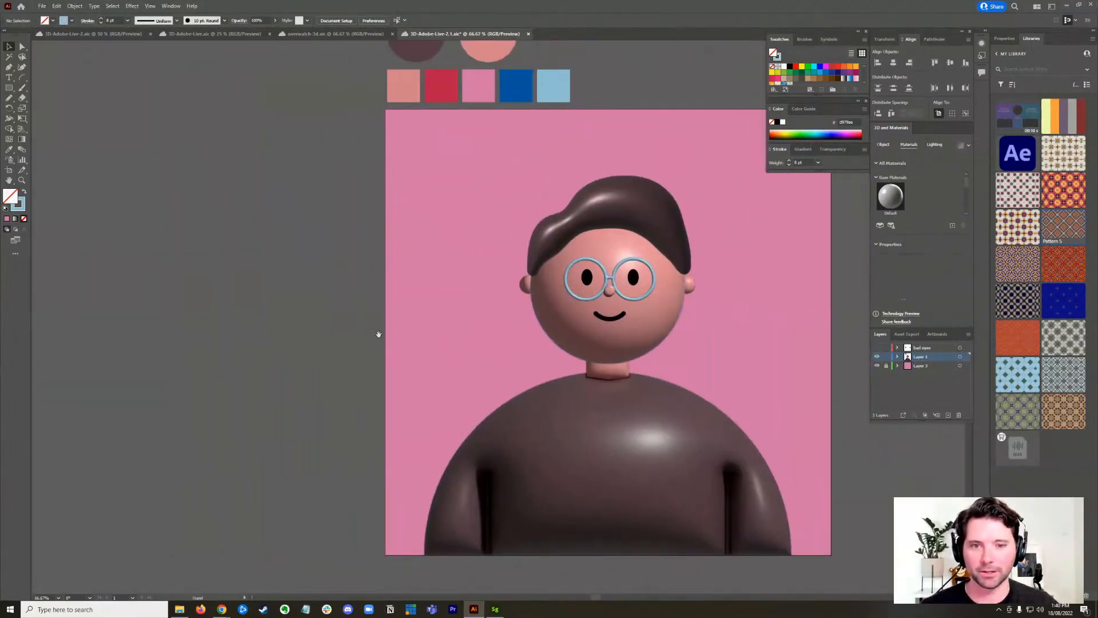
pyautogui.scroll(2, 376, 334)
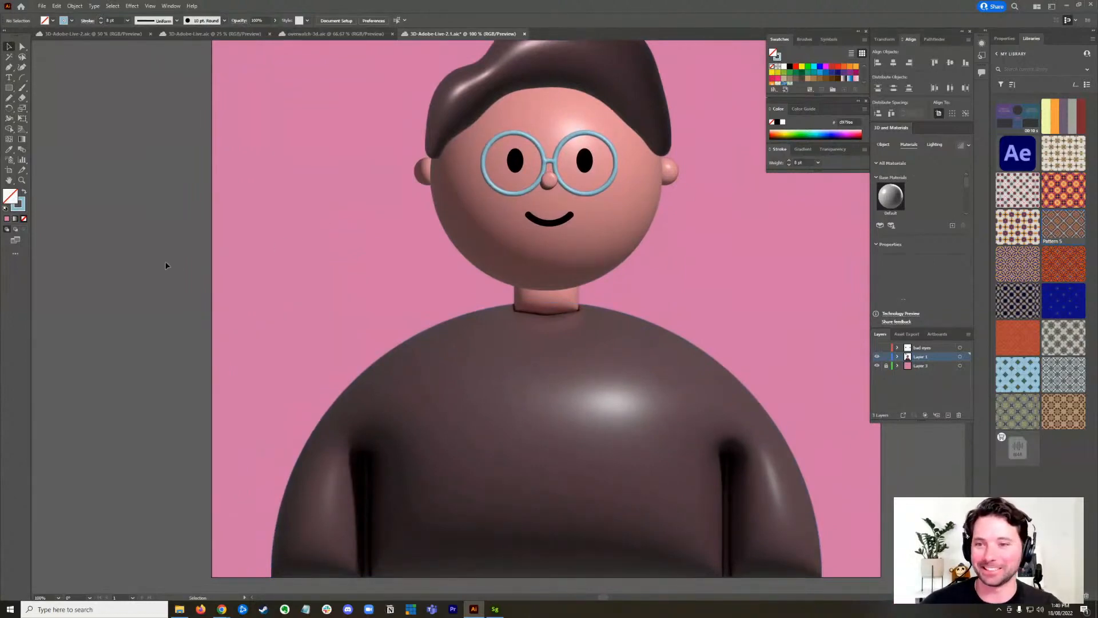
pyautogui.moveTo(378, 282); pyautogui.dragTo(328, 337)
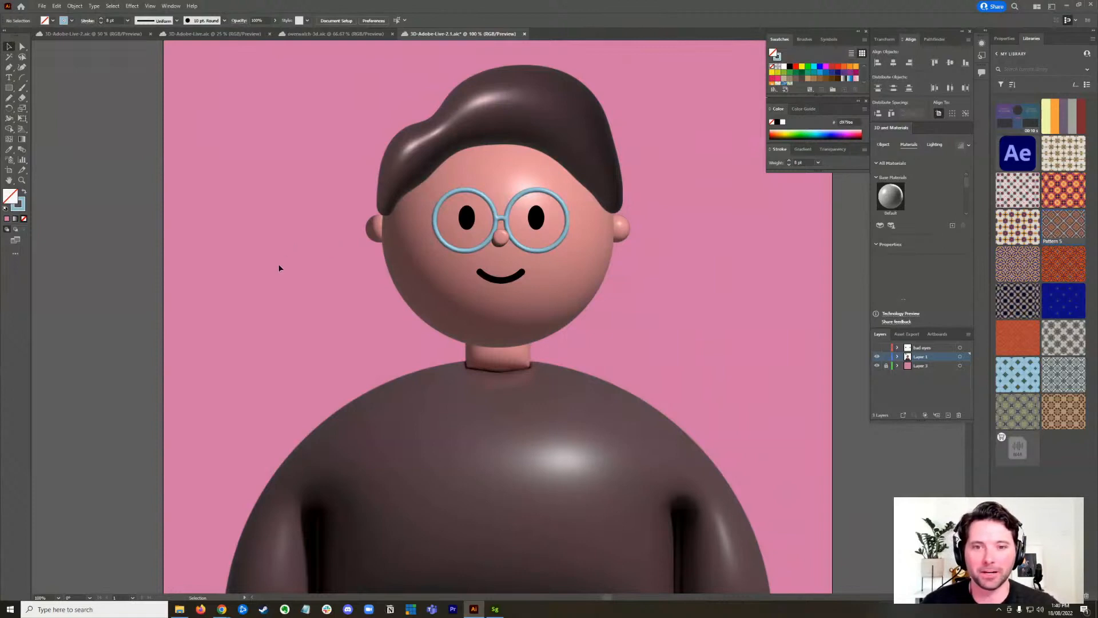
pyautogui.scroll(-2, 343, 257)
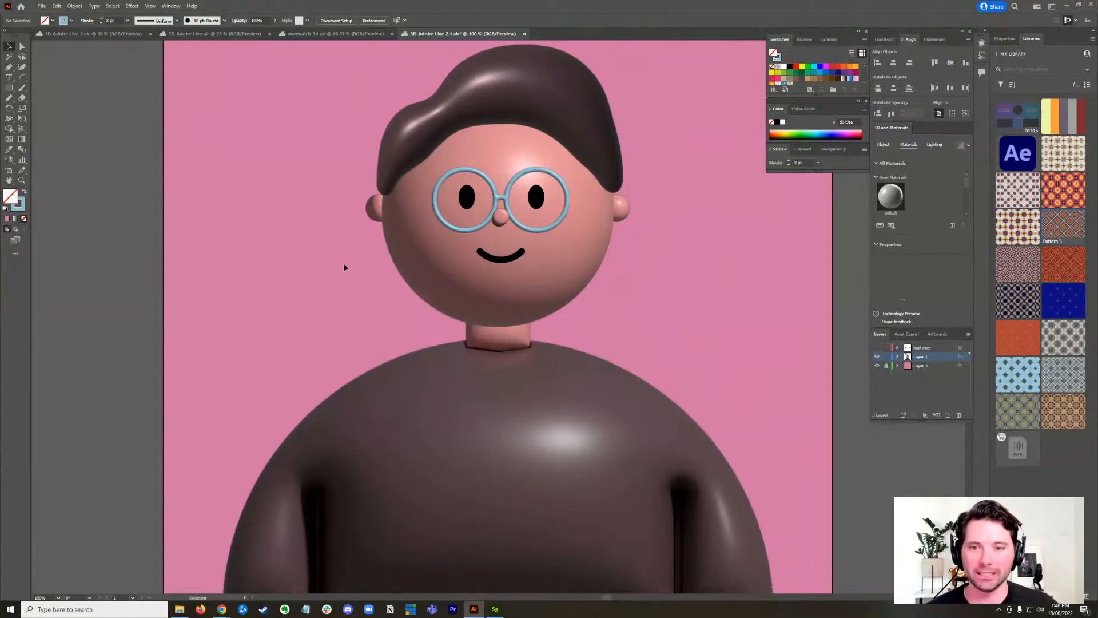
pyautogui.scroll(-1, 344, 267)
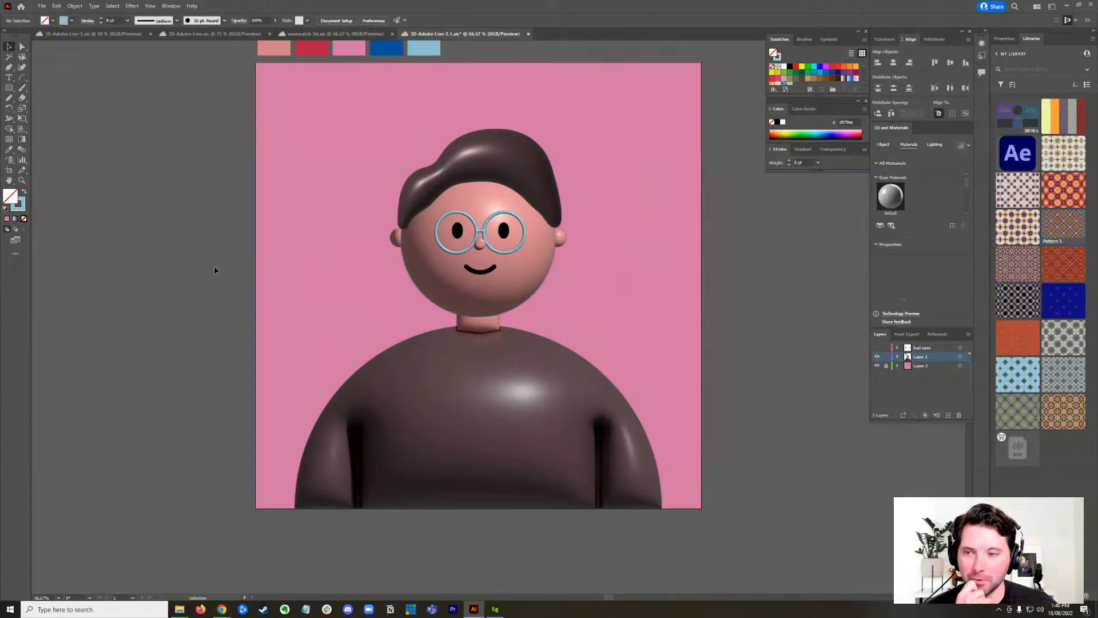
# - Get the Ellipse tool ready and show the bad eyes layer, briefly hiding Layer 1 to inspect the old eyes alone
pyautogui.click(9, 88)
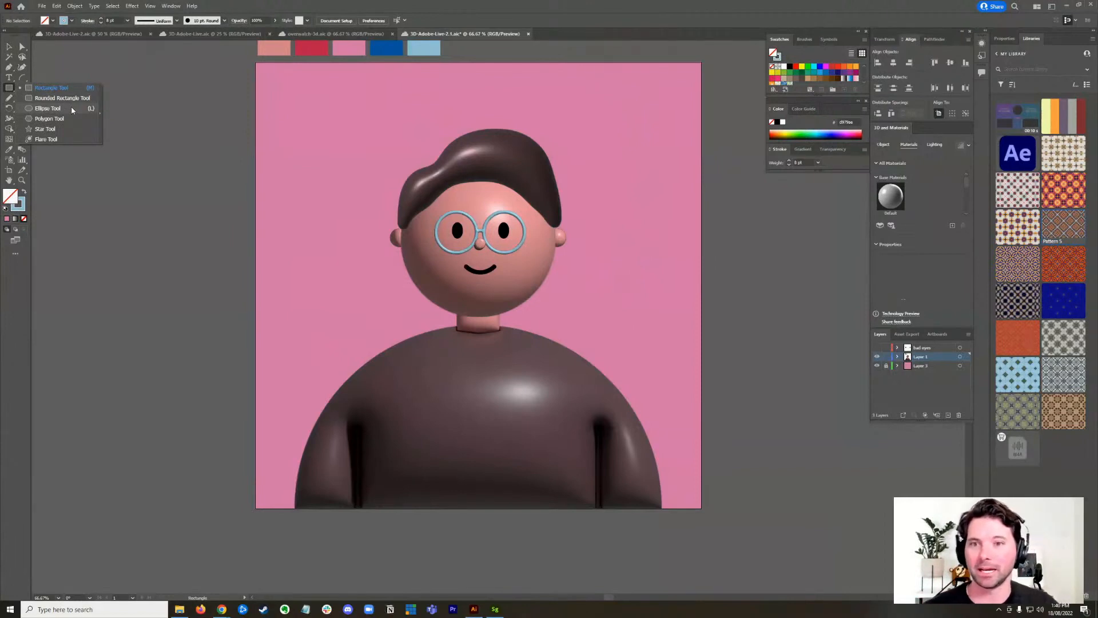
pyautogui.click(71, 108)
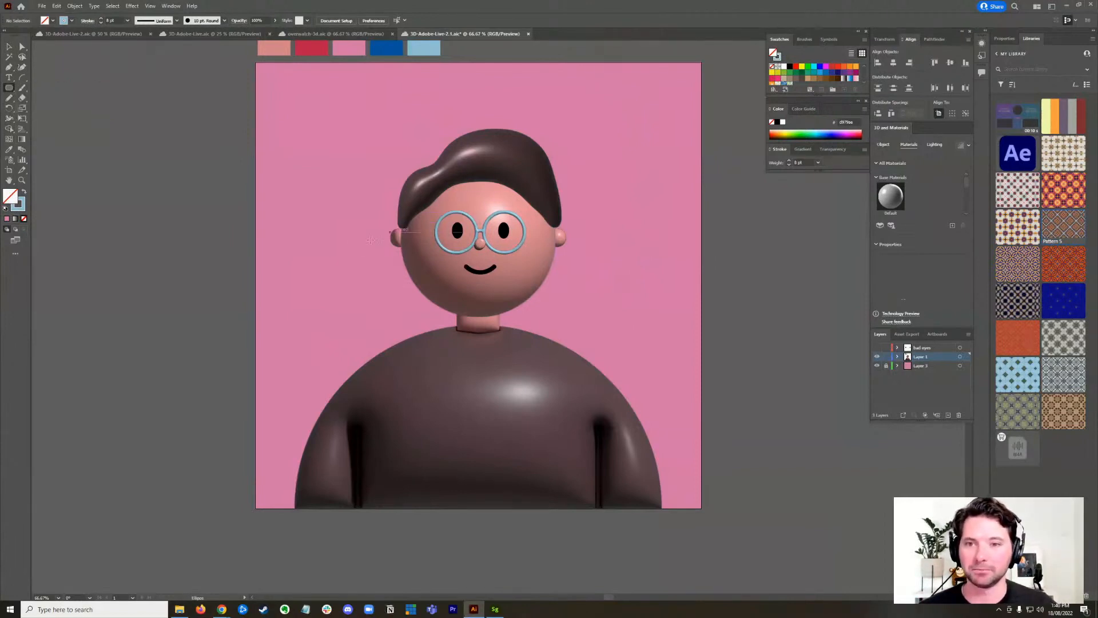
pyautogui.scroll(2, 370, 250)
pyautogui.hscroll(3, 370, 250)
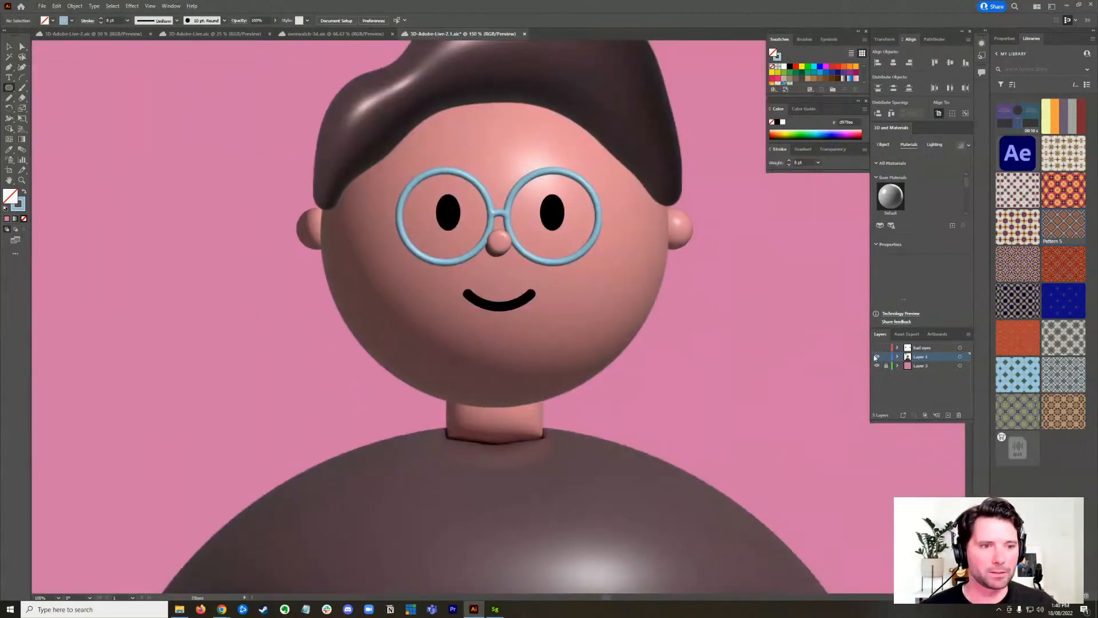
pyautogui.click(877, 348)
pyautogui.click(877, 356)
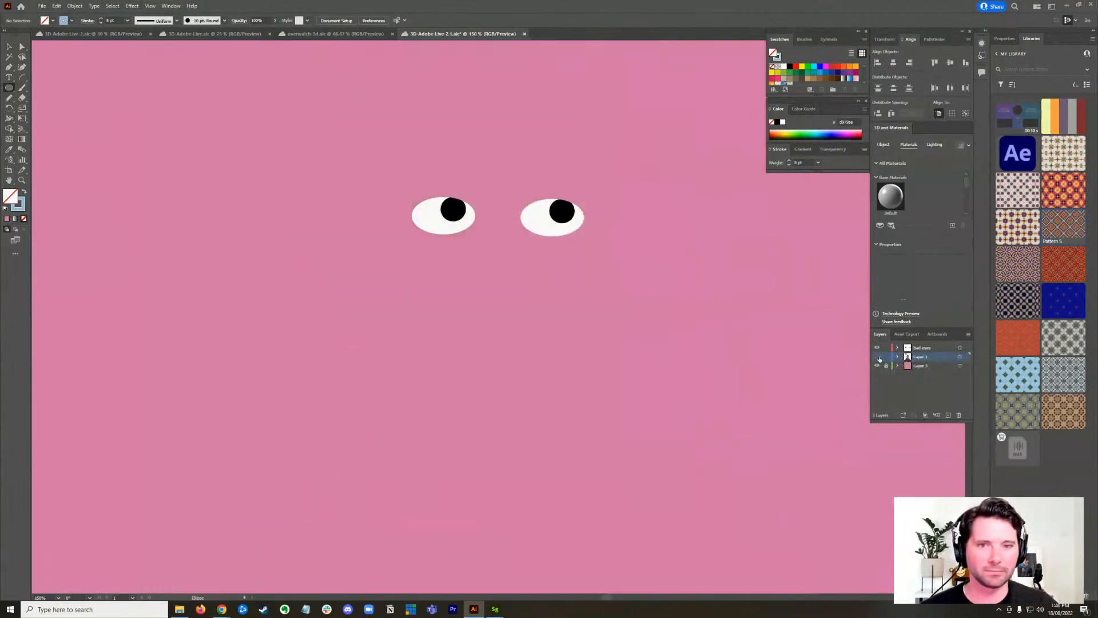
pyautogui.click(877, 356)
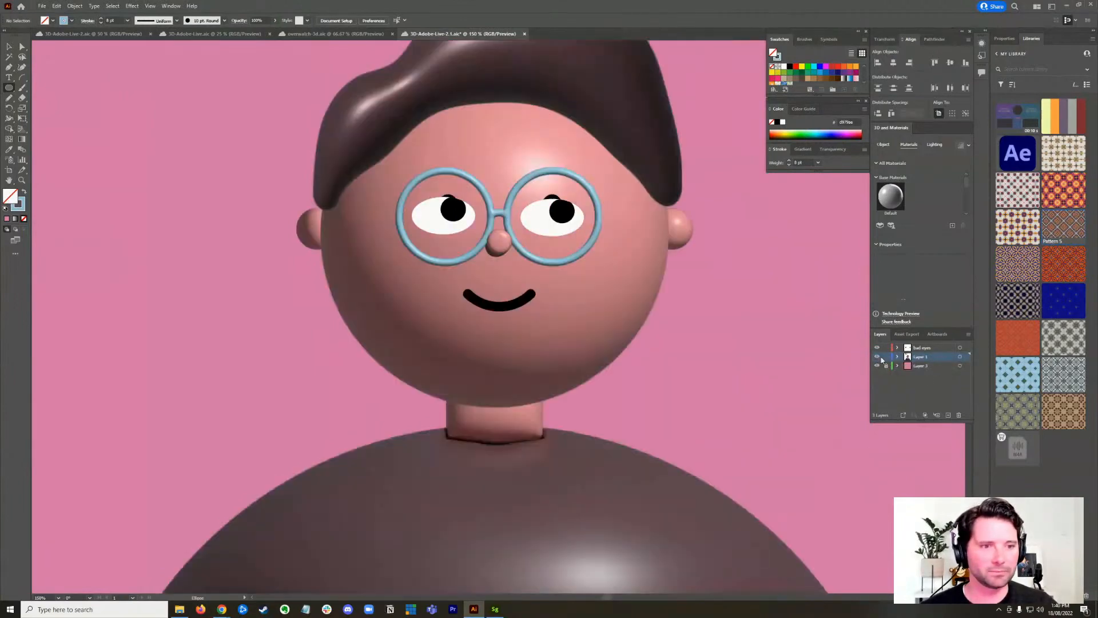
# - Add a new layer above the bad eyes layer and hide the bad eyes layer
pyautogui.click(923, 348)
pyautogui.click(949, 415)
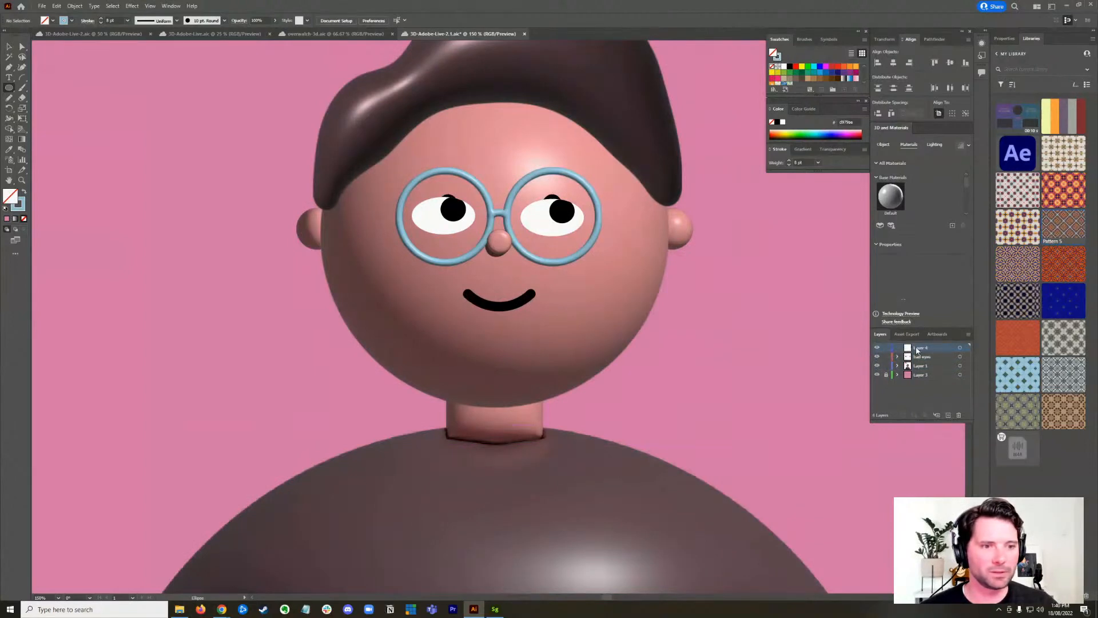
pyautogui.click(878, 356)
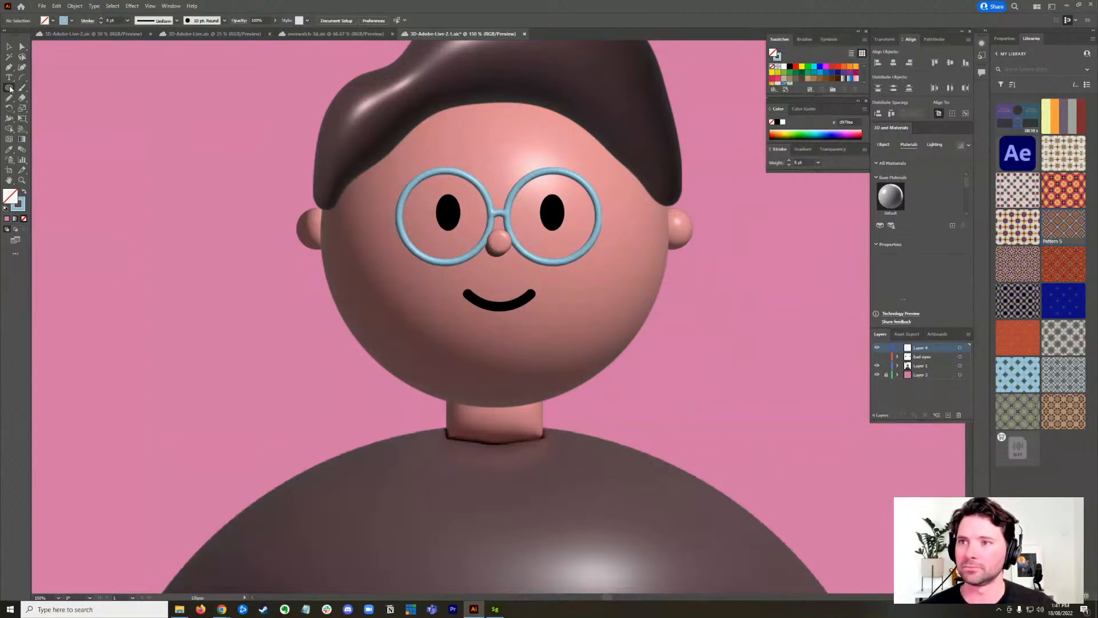
# - Draw an ellipse about 57 × 29 px inside the left lens and give it a white fill with no stroke
pyautogui.moveTo(411, 192); pyautogui.dragTo(468, 221)
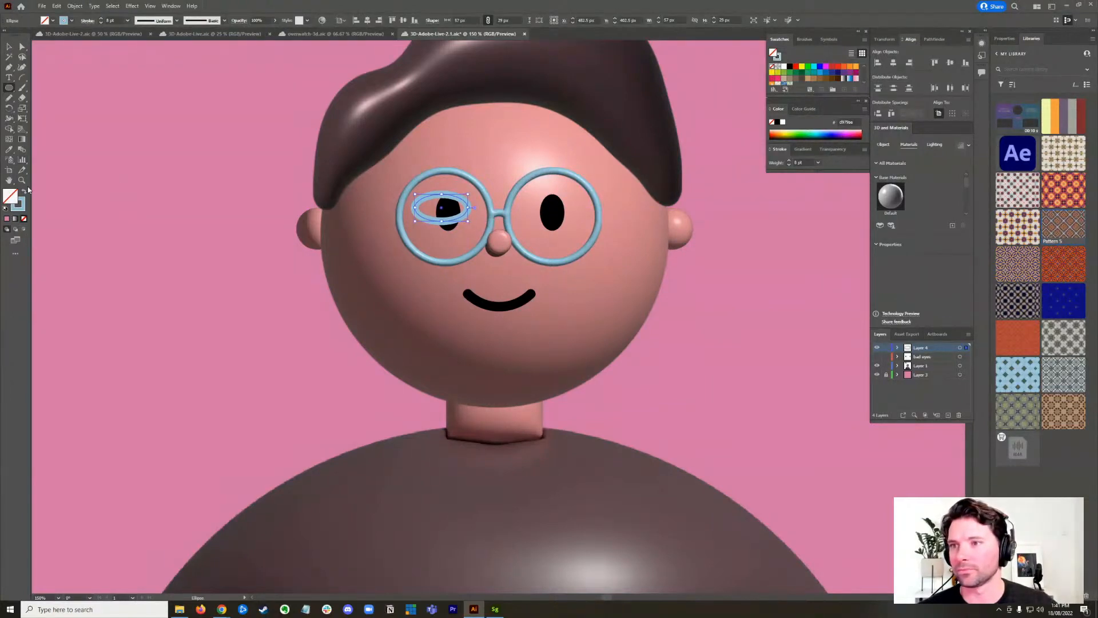
pyautogui.click(24, 193)
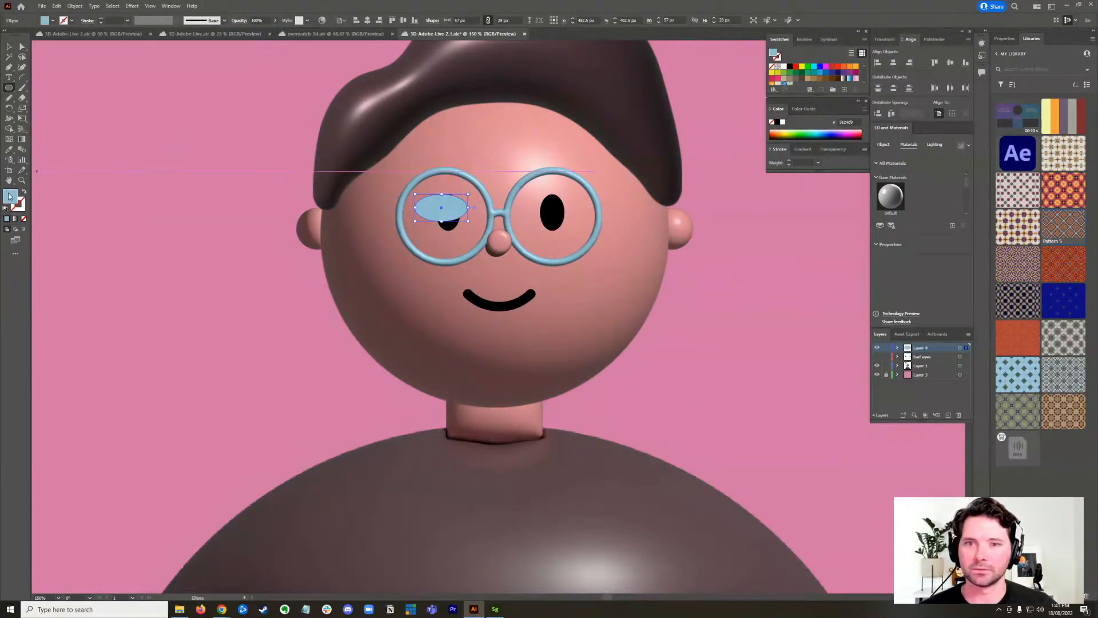
pyautogui.doubleClick(9, 196)
pyautogui.moveTo(539, 266); pyautogui.dragTo(517, 259)
pyautogui.click(722, 262)
# - Centre the white ellipse on the black oval eye inside the left lens
pyautogui.click(7, 47)
pyautogui.moveTo(455, 207); pyautogui.dragTo(461, 212)
pyautogui.doubleClick(11, 196)
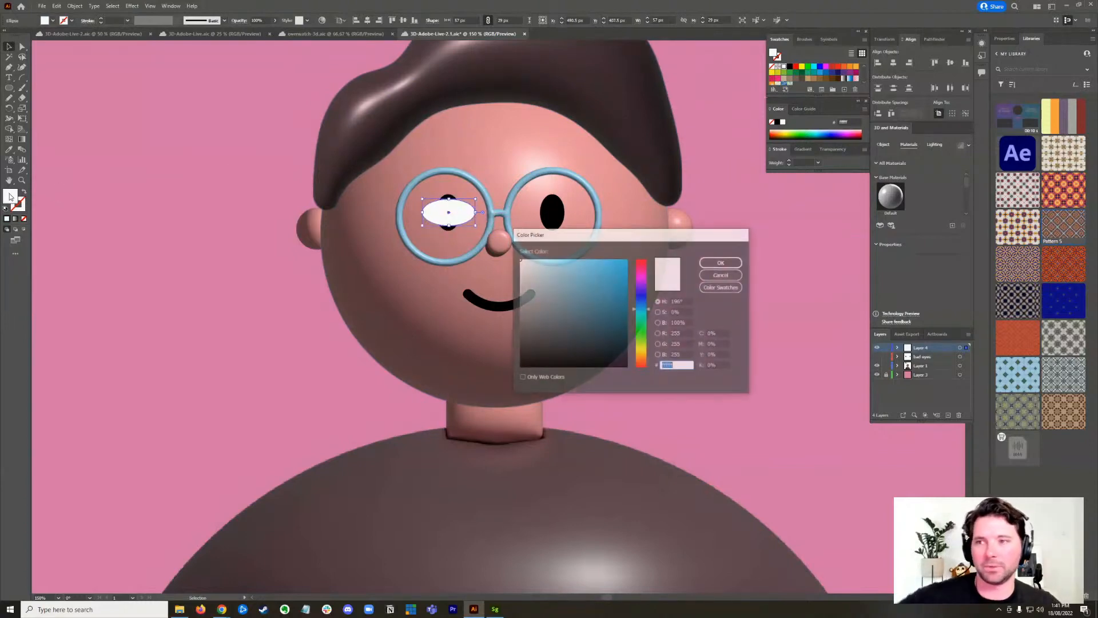
pyautogui.click(729, 274)
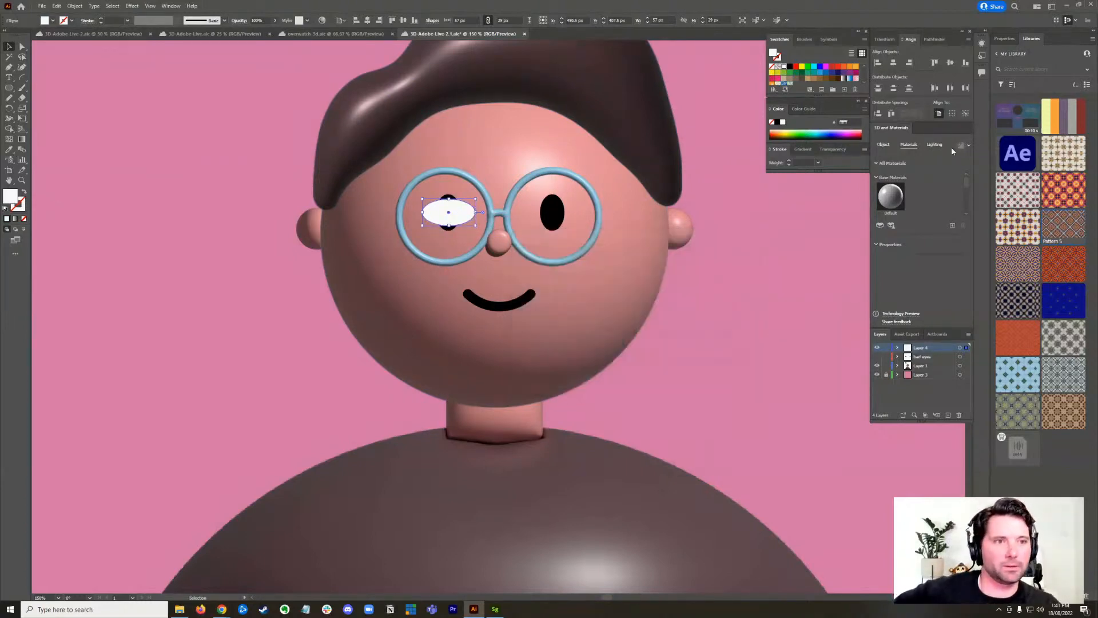
# - Apply the Inflate 3D type to the white ellipse and set its depth to 0 px
pyautogui.click(884, 145)
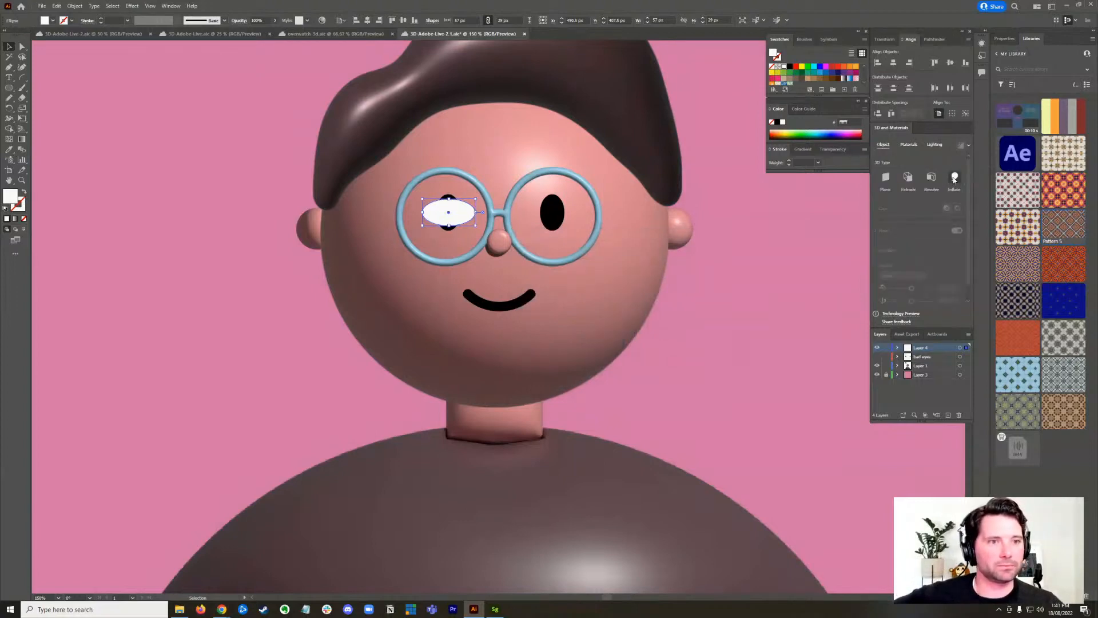
pyautogui.click(954, 177)
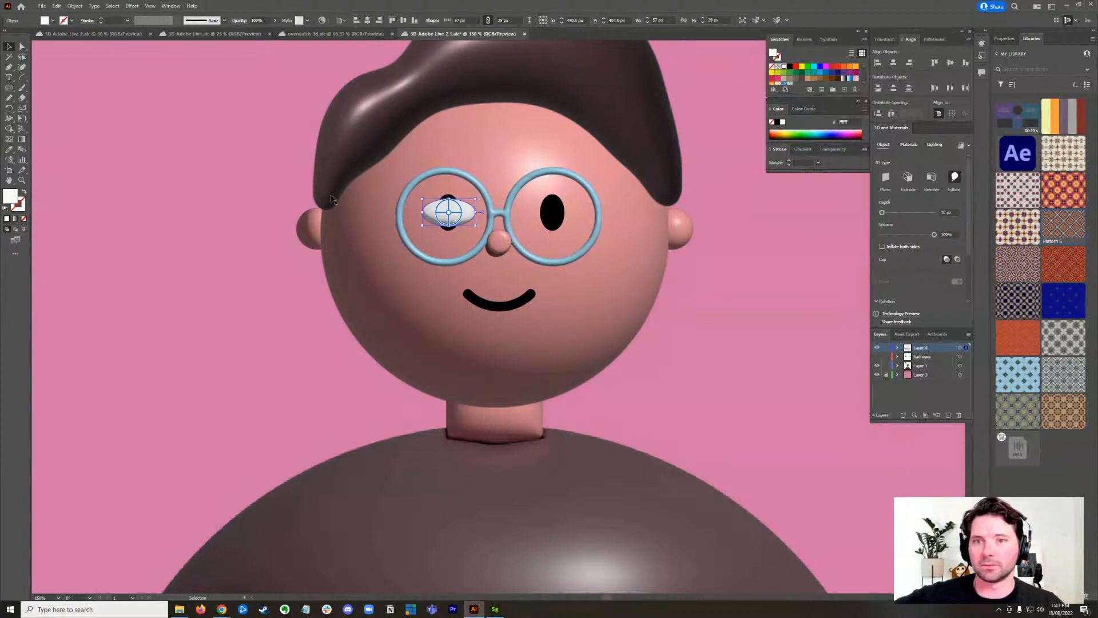
pyautogui.click(282, 239)
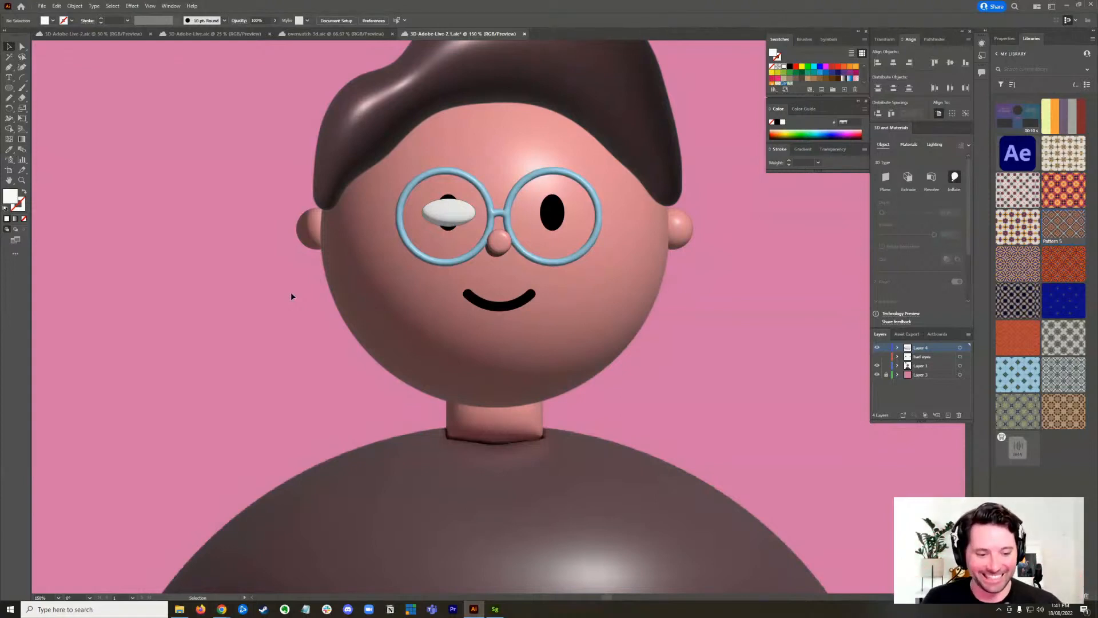
pyautogui.click(458, 213)
pyautogui.scroll(6, 458, 215)
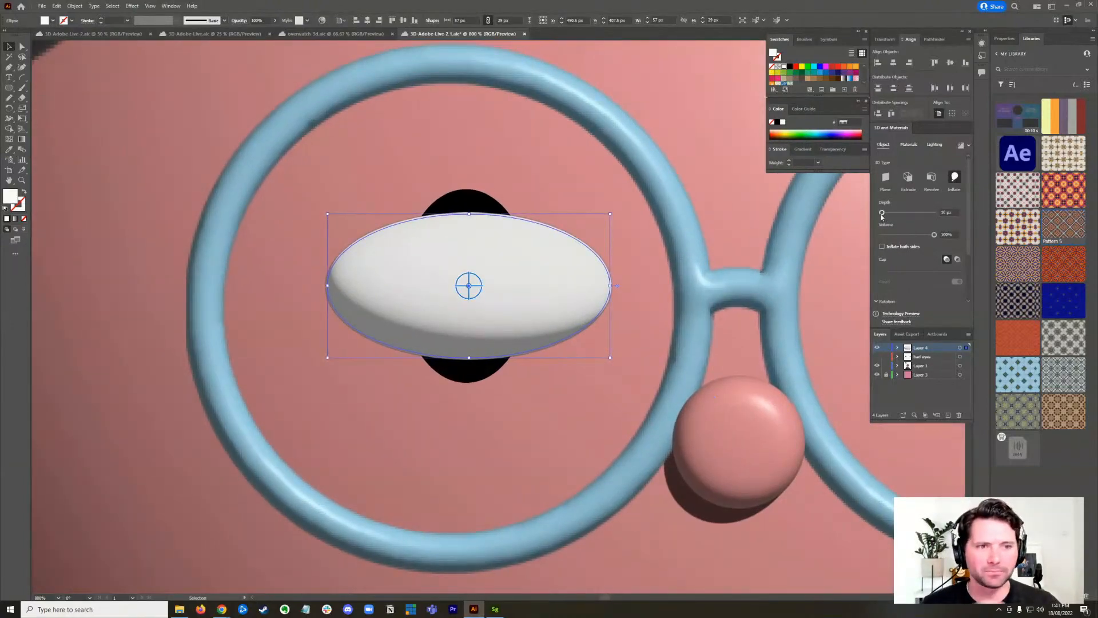
pyautogui.moveTo(881, 215); pyautogui.dragTo(858, 211)
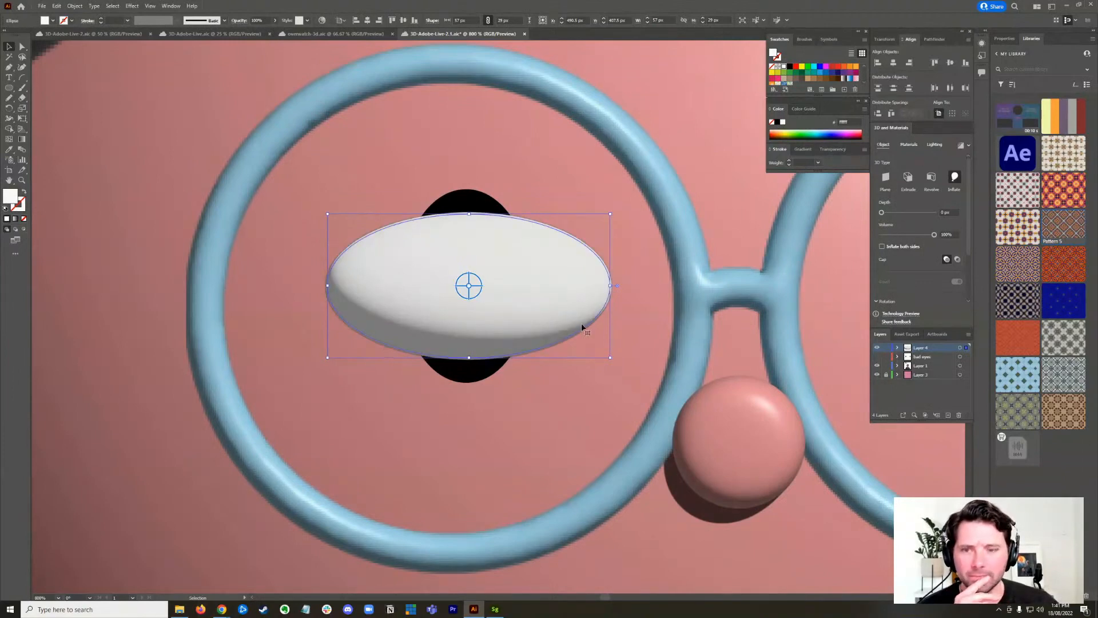
pyautogui.scroll(-1, 553, 295)
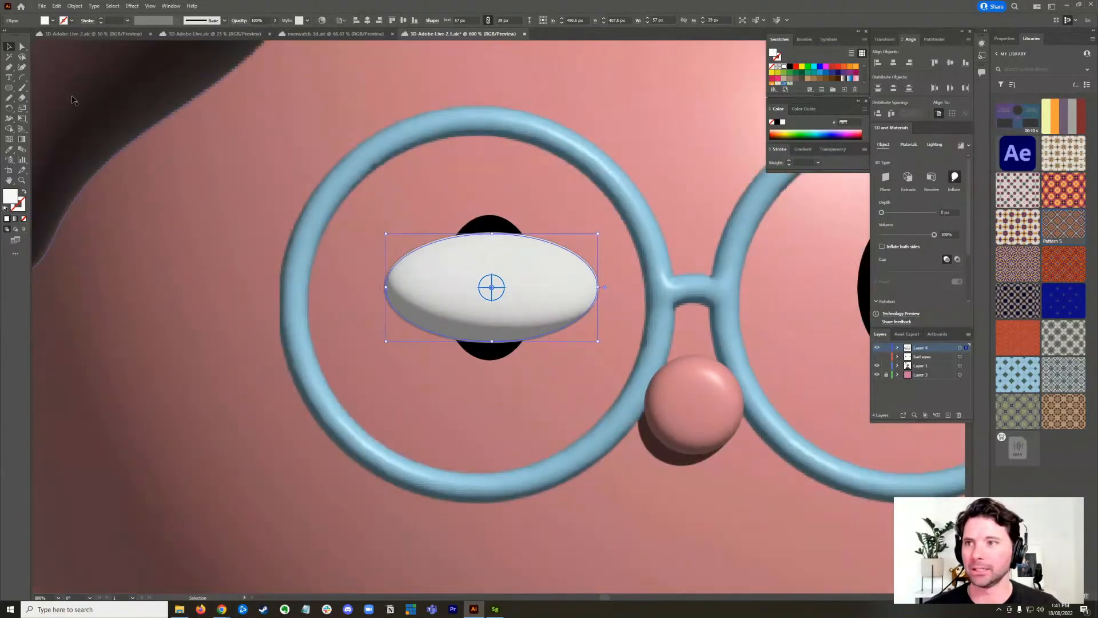
# - Draw a pupil circle about 22 px wide near the upper right of the inflated white ellipse
pyautogui.click(9, 87)
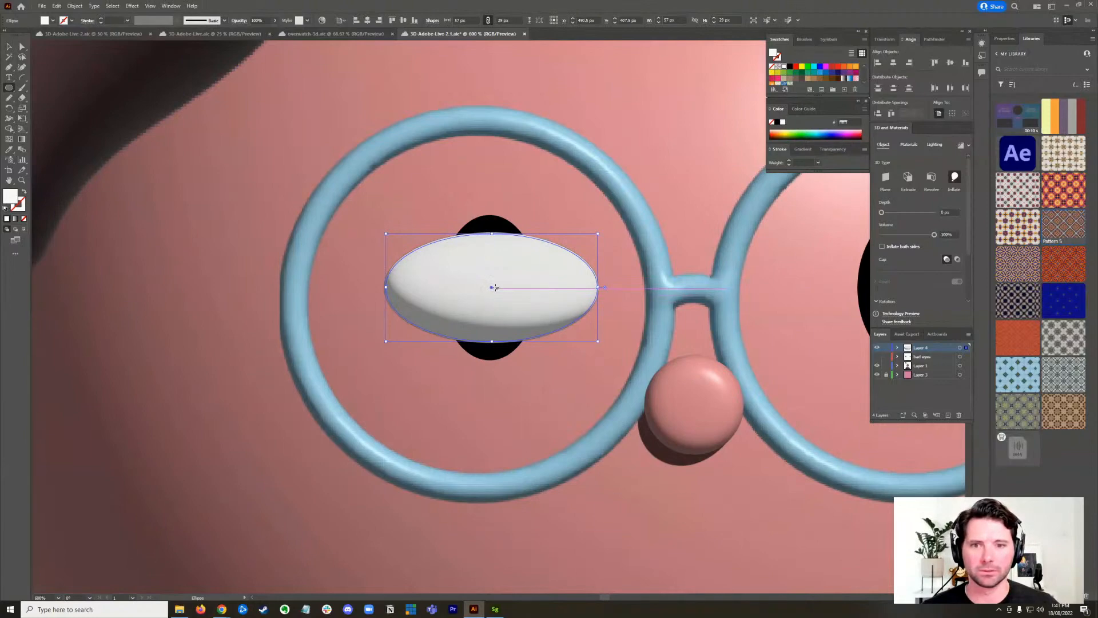
pyautogui.moveTo(516, 270); pyautogui.dragTo(557, 229)
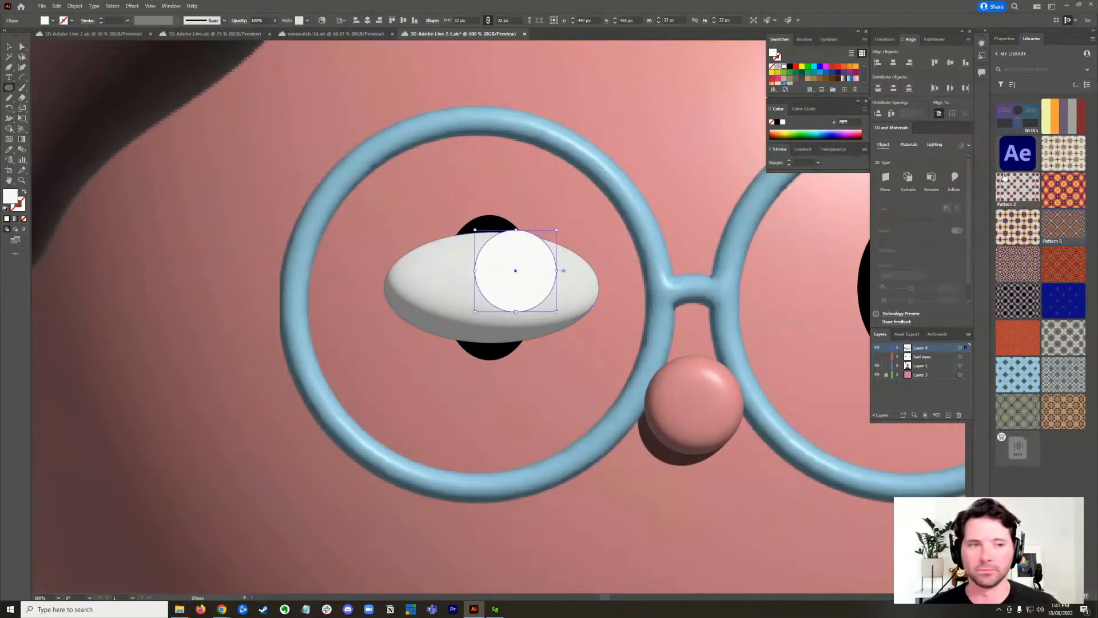
pyautogui.click(954, 178)
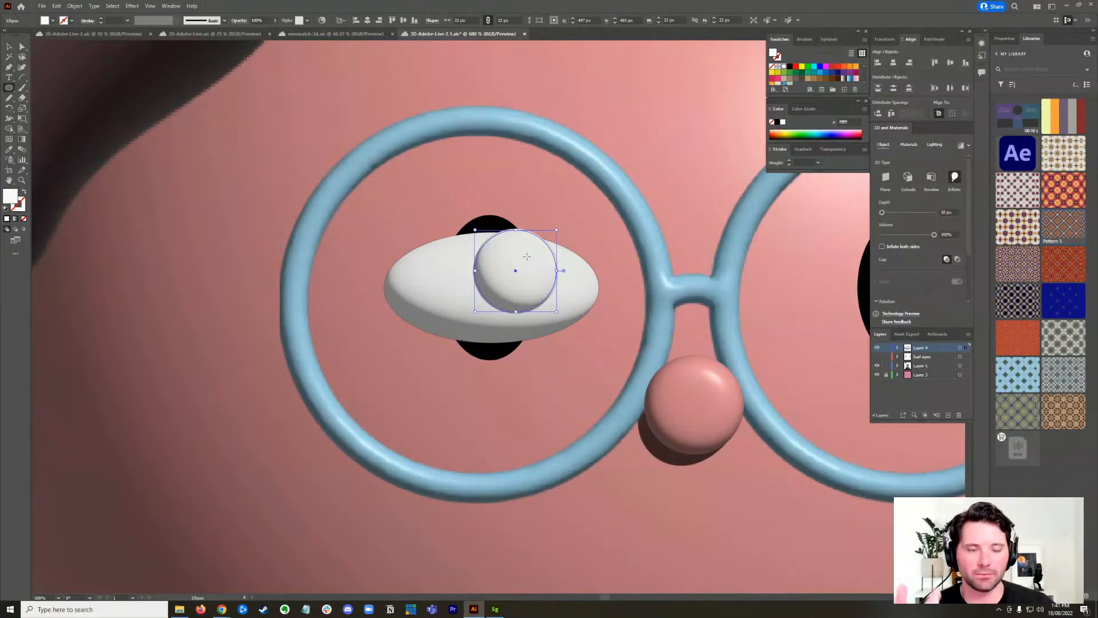
pyautogui.press('v')
pyautogui.click(499, 281)
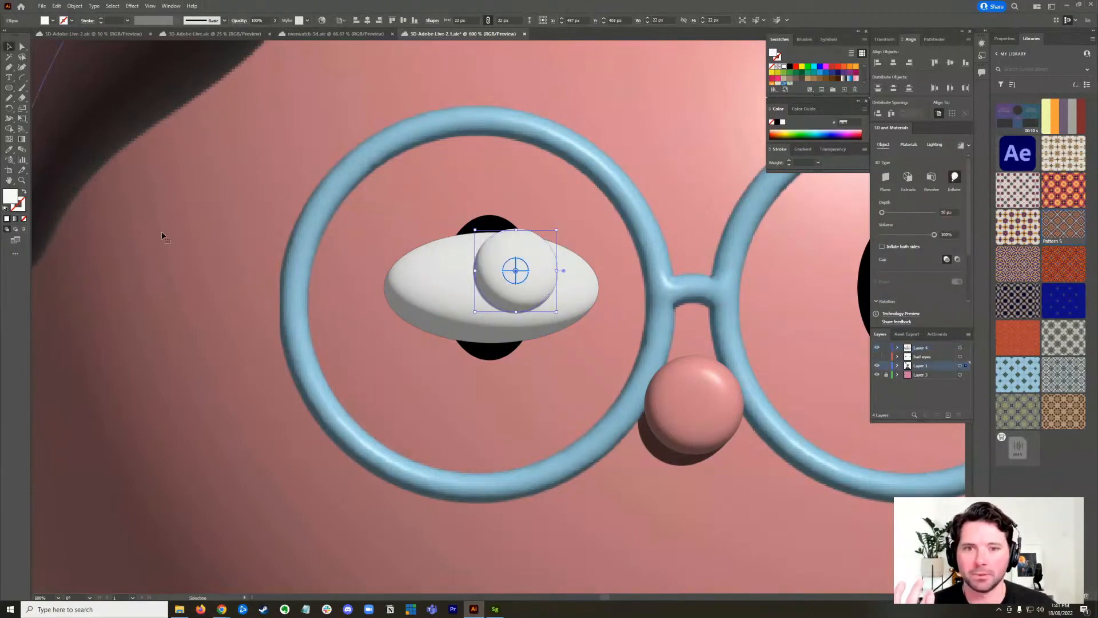
pyautogui.click(500, 281)
pyautogui.press('a')
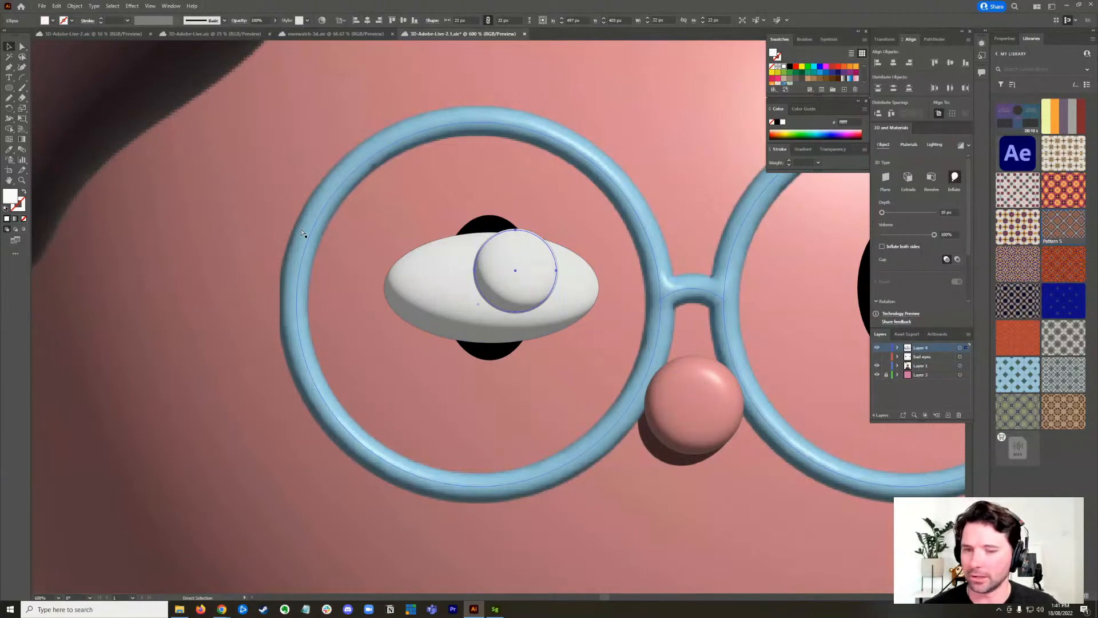
pyautogui.hotkey('ctrl', 'z')
# - Fill the pupil circle with near-black #070707 and apply the Inflate 3D type to it
pyautogui.press('v')
pyautogui.doubleClick(10, 196)
pyautogui.click(544, 359)
pyautogui.moveTo(544, 360); pyautogui.dragTo(518, 366)
pyautogui.click(722, 262)
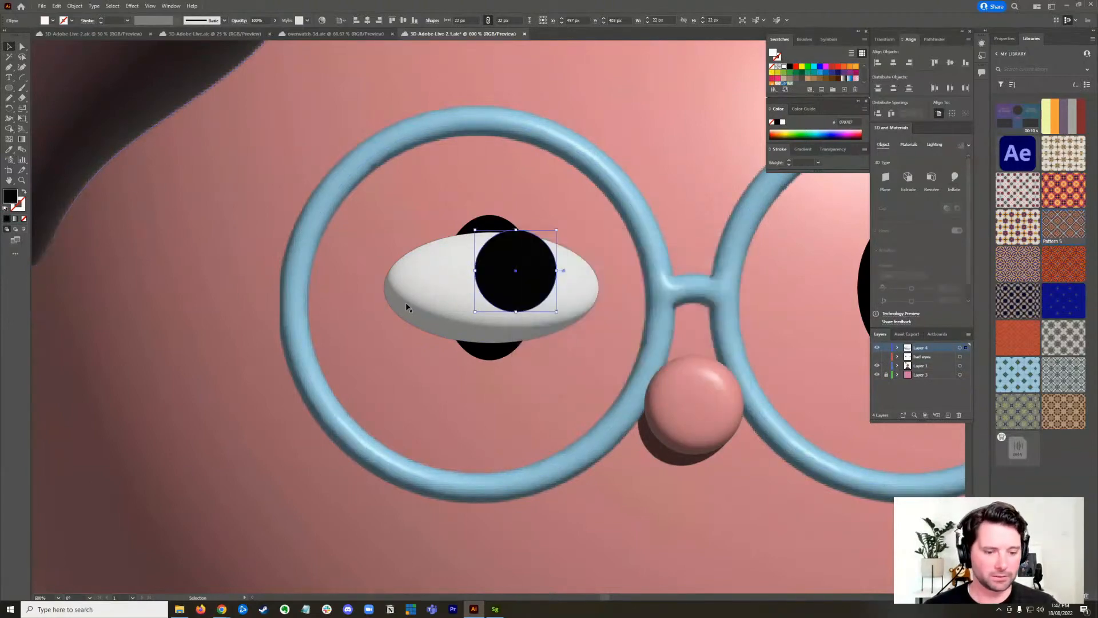
pyautogui.click(955, 179)
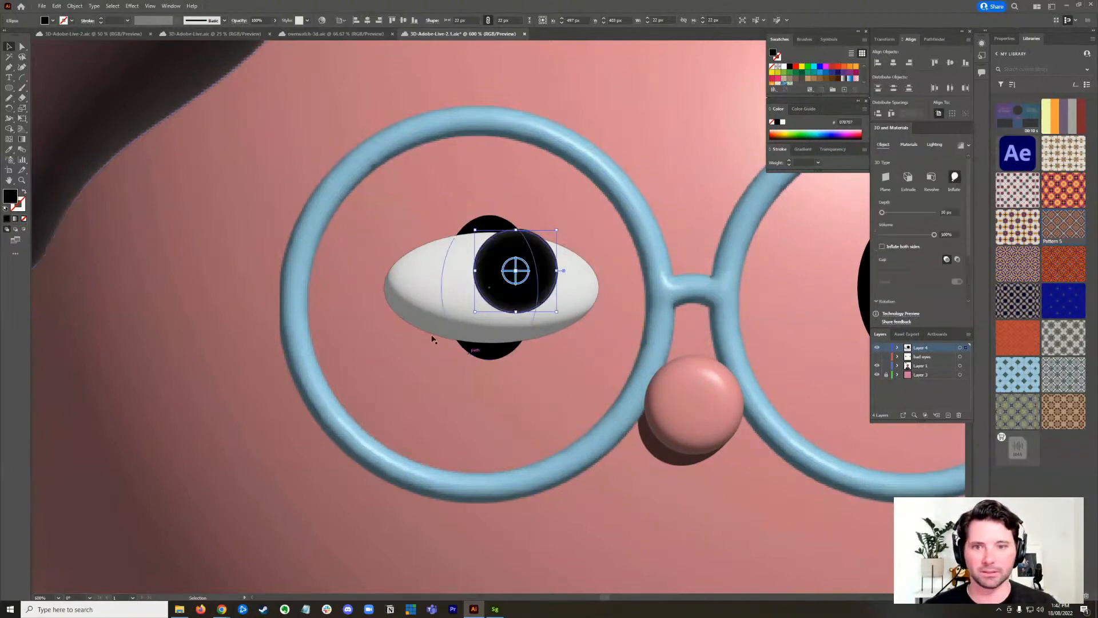
# - Examine the inflated eye and pupil both up close and in relation to the rest of the face
pyautogui.click(515, 461)
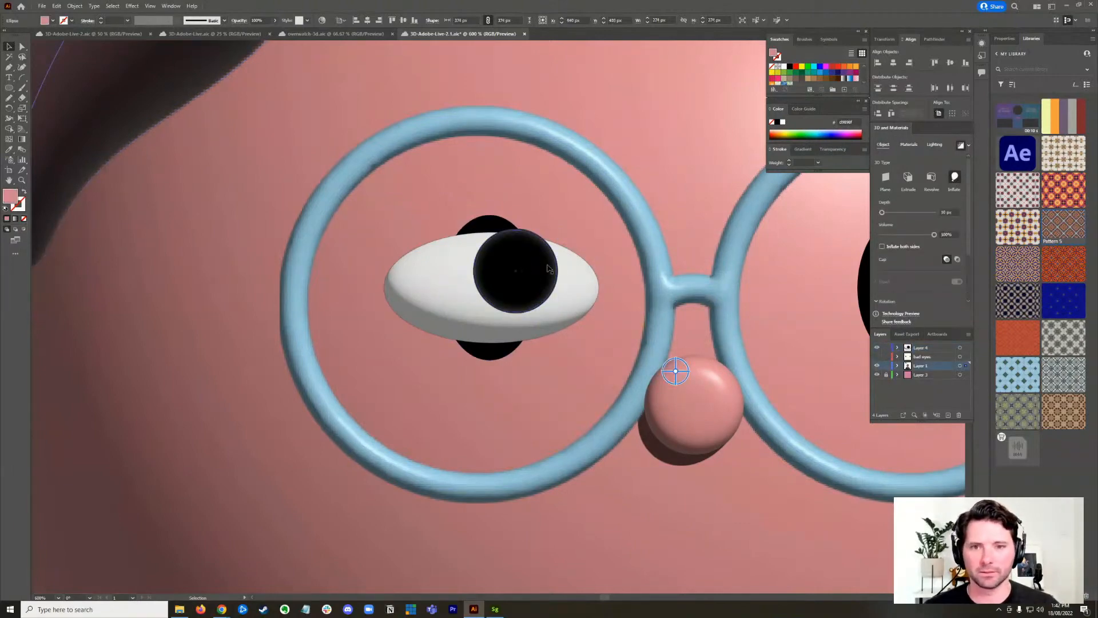
pyautogui.scroll(-2, 640, 349)
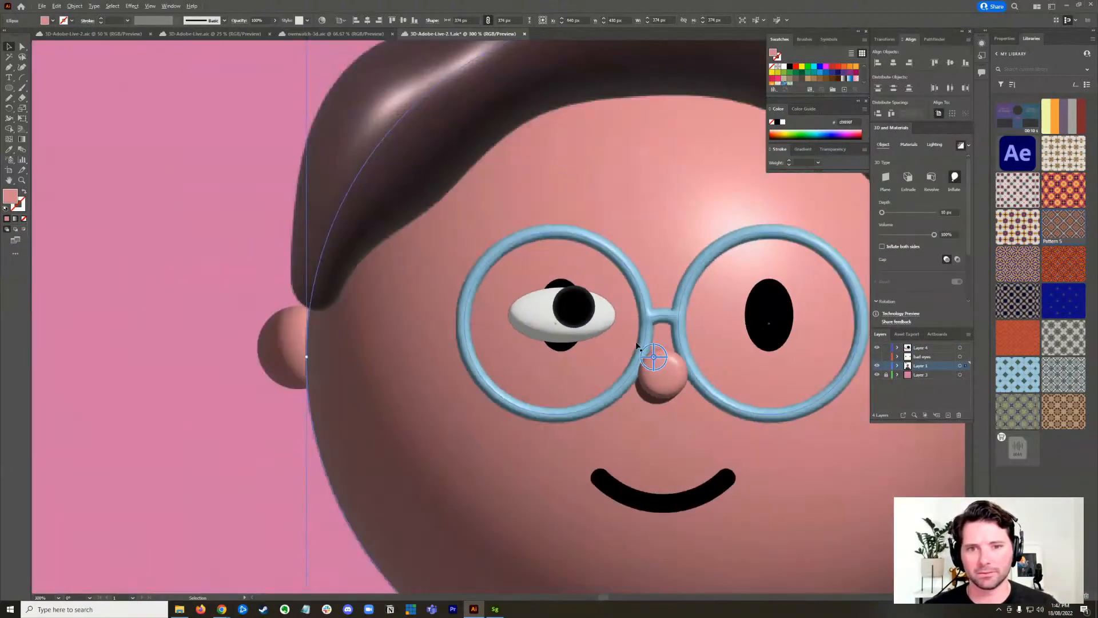
pyautogui.scroll(-2, 637, 346)
pyautogui.scroll(6, 636, 346)
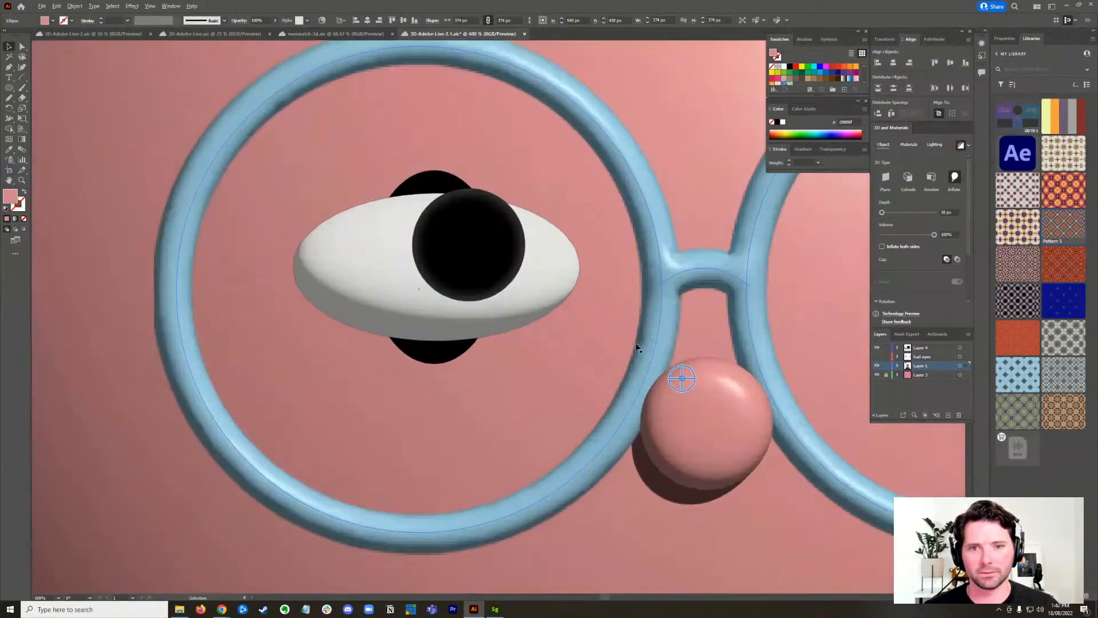
pyautogui.scroll(-2, 569, 365)
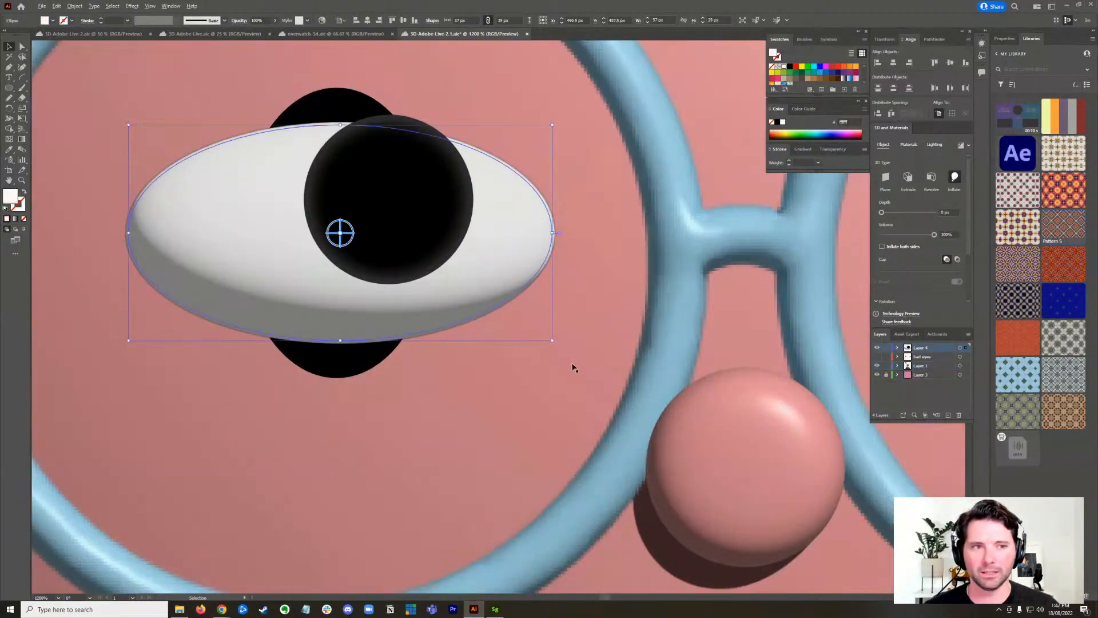
pyautogui.click(338, 376)
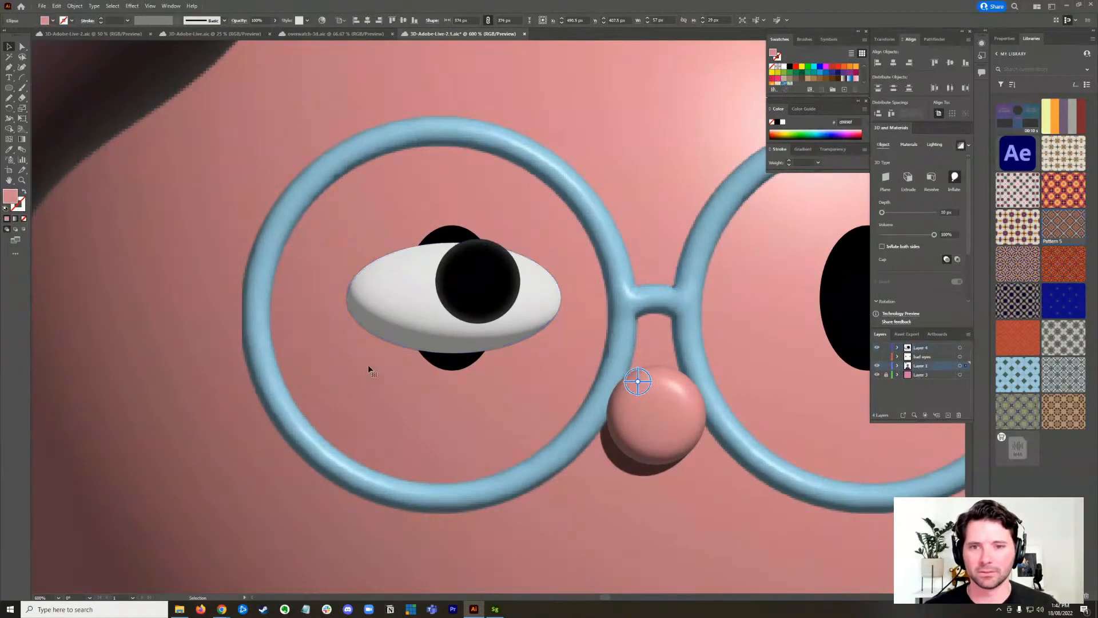
pyautogui.scroll(-2, 506, 305)
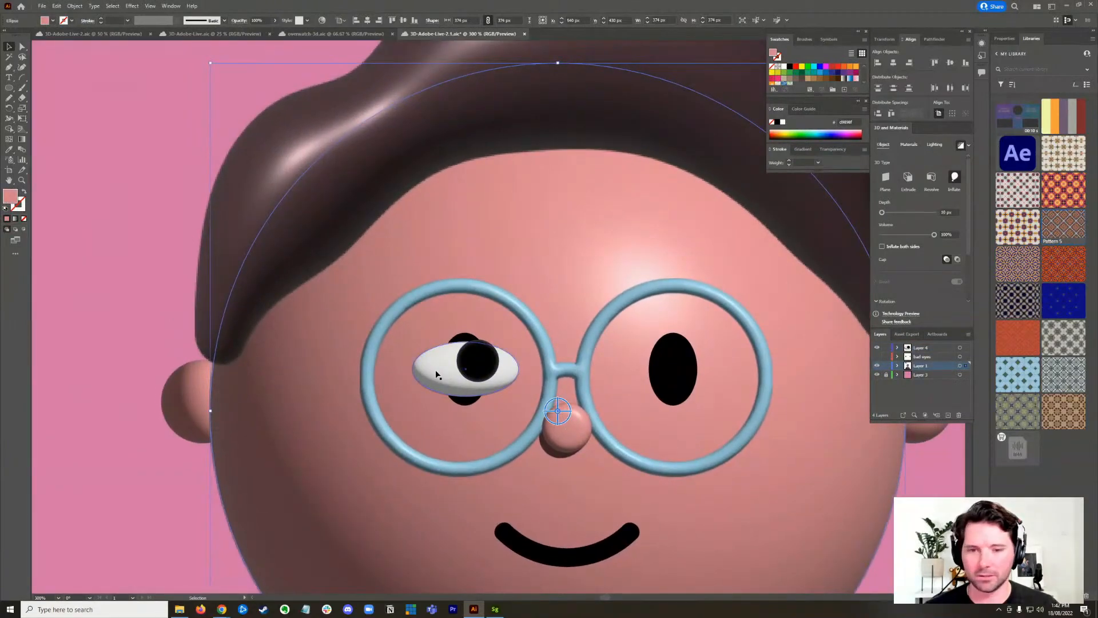
# - Draw an ellipse about 63 px wide and 32 px high on the forehead above the left lens and fill it with white
pyautogui.press('l')
pyautogui.moveTo(398, 240); pyautogui.dragTo(456, 300)
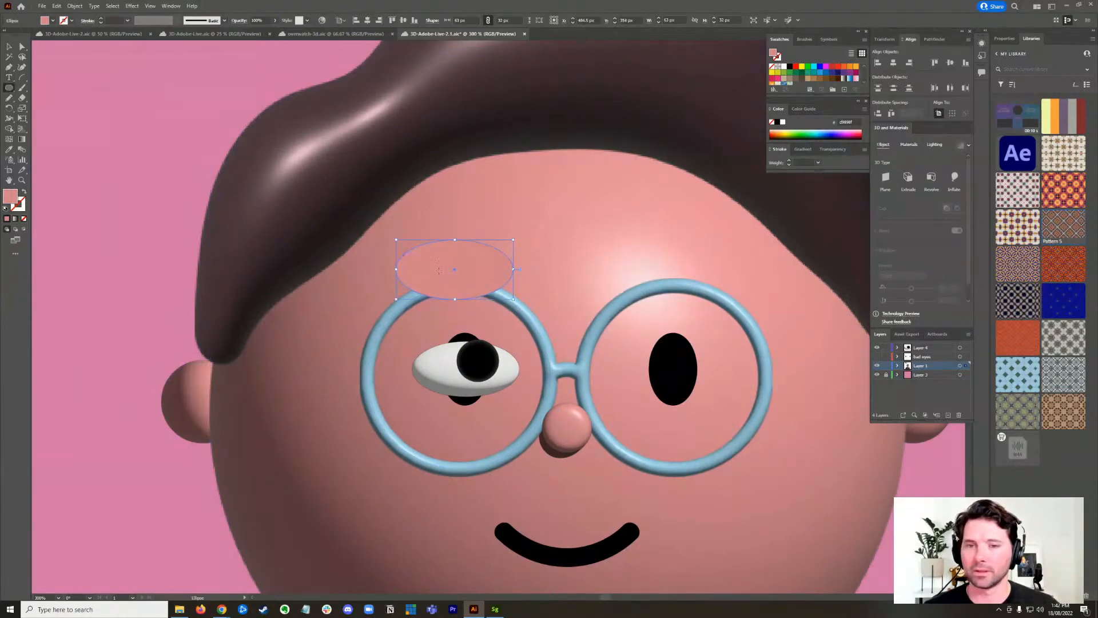
pyautogui.doubleClick(12, 196)
pyautogui.moveTo(521, 272); pyautogui.dragTo(516, 253)
pyautogui.click(726, 264)
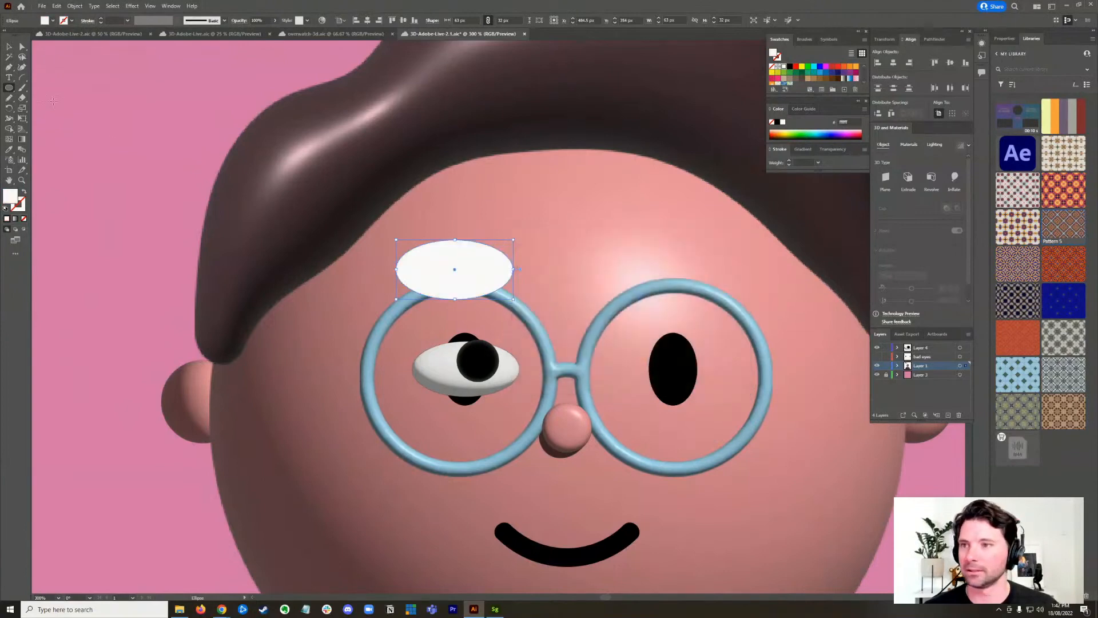
# - Draw a pupil circle about 24 px wide near the upper edge of the white ellipse and fill it with black #000000
pyautogui.moveTo(462, 259); pyautogui.dragTo(485, 238)
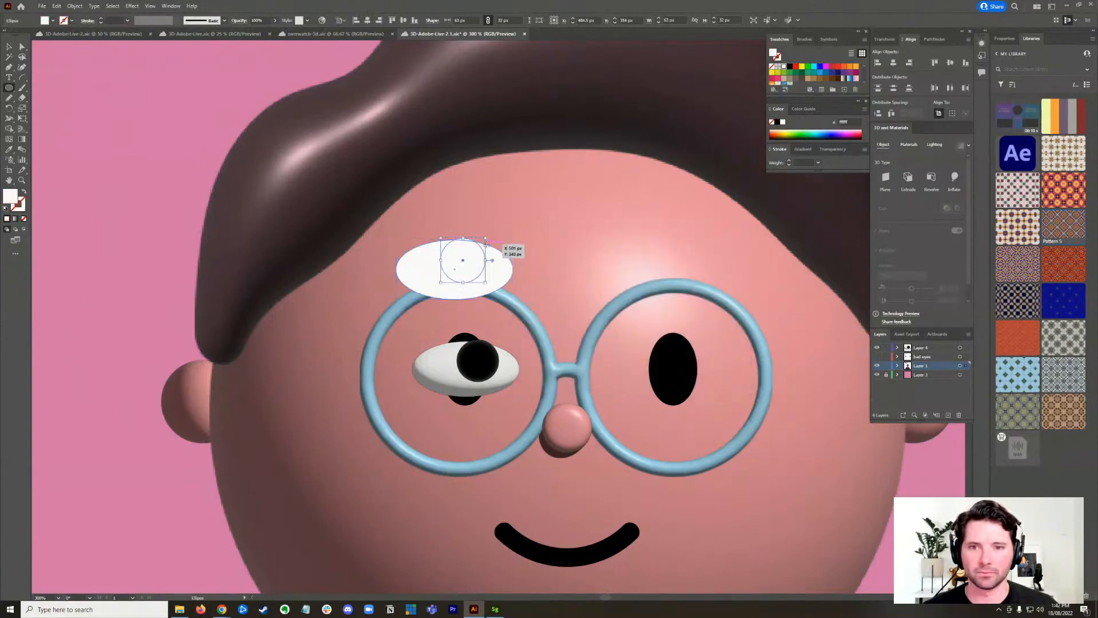
pyautogui.doubleClick(10, 196)
pyautogui.click(524, 360)
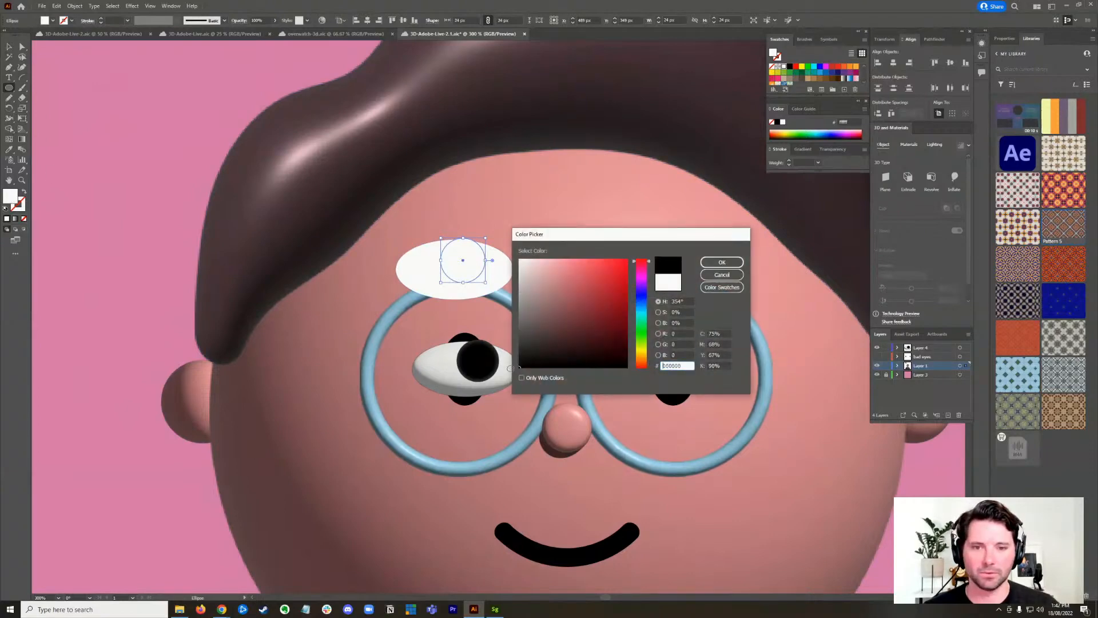
pyautogui.click(726, 264)
# - Divide the flat ellipse and pupil with Pathfinder and remove the pupil sliver that extends beyond the ellipse's upper edge
pyautogui.click(8, 47)
pyautogui.keyDown('shift'); pyautogui.click(503, 280); pyautogui.keyUp('shift')
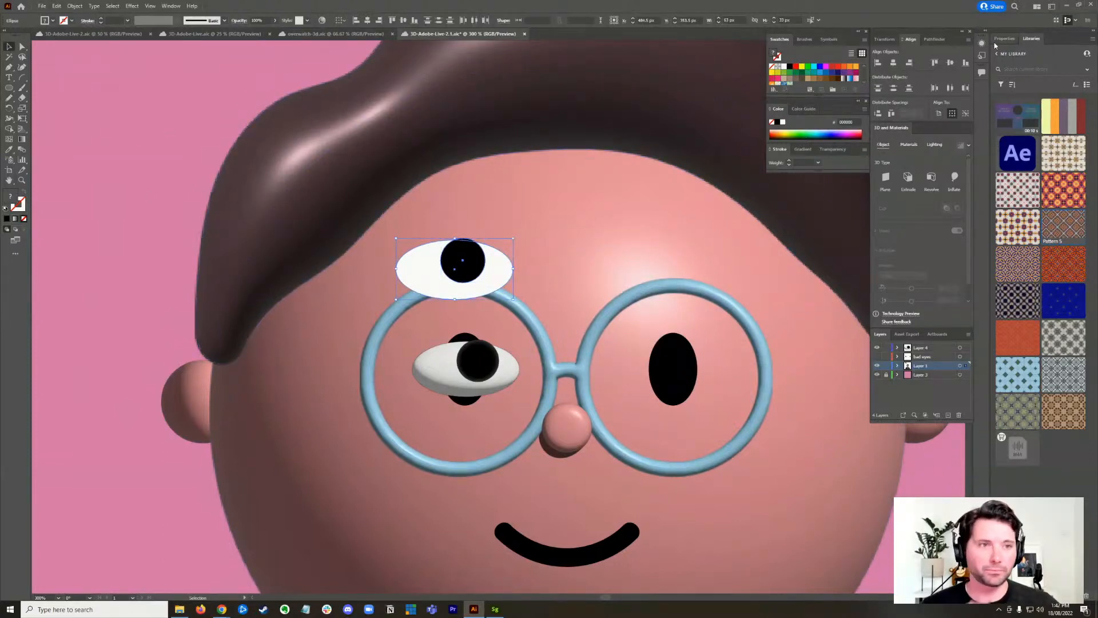
pyautogui.click(932, 39)
pyautogui.click(880, 86)
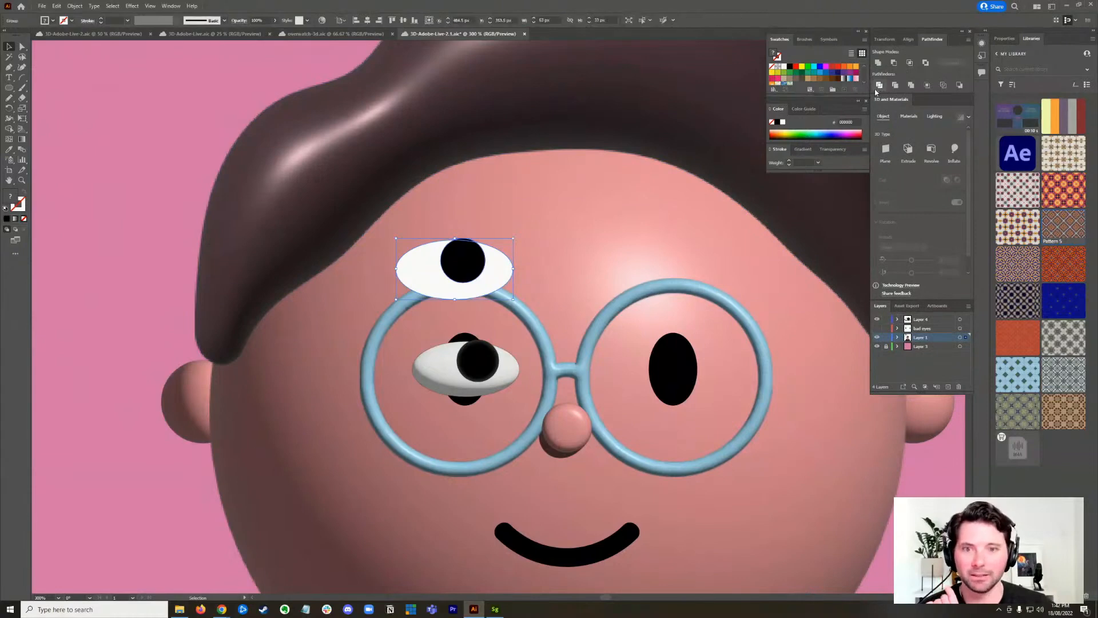
pyautogui.scroll(4, 487, 223)
pyautogui.click(23, 47)
pyautogui.click(415, 297)
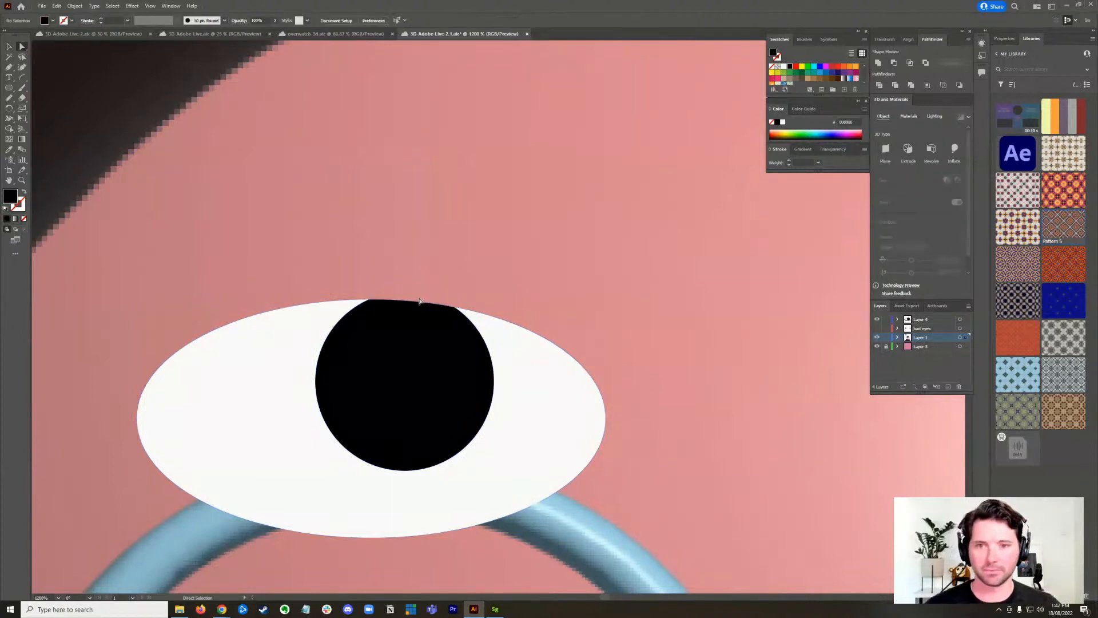
# - Place a copy of the divided flat eye above and to the right of the original on the forehead
pyautogui.click(9, 47)
pyautogui.moveTo(403, 371); pyautogui.dragTo(641, 101)
pyautogui.click(551, 389)
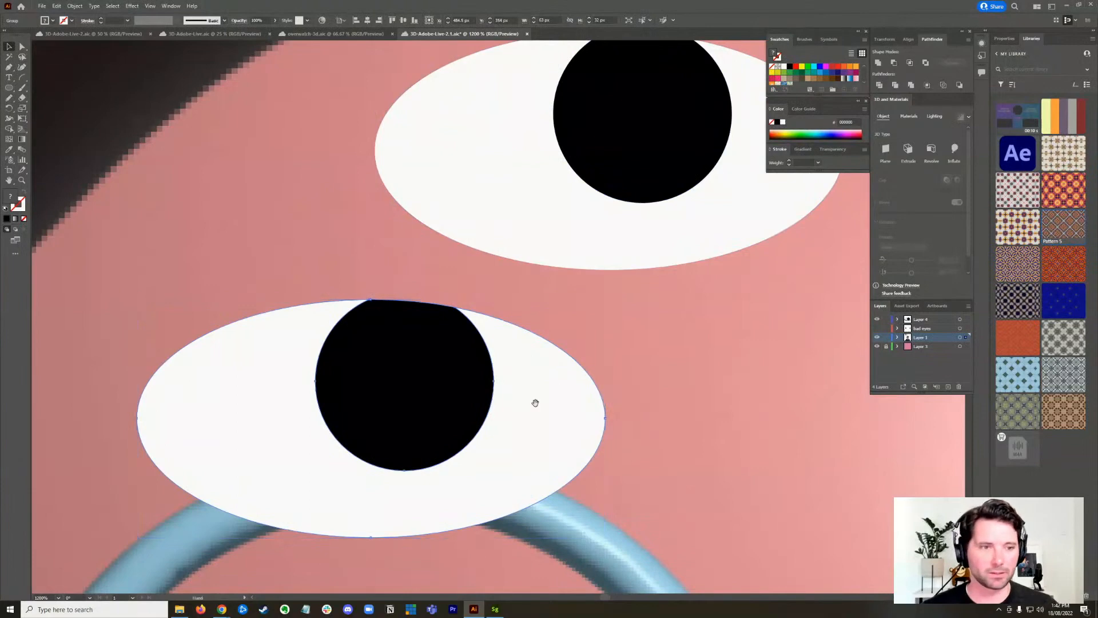
# - Apply the Inflate 3D type to the original divided eye group just above the left lens
pyautogui.scroll(-3, 536, 405)
pyautogui.scroll(-2, 515, 348)
pyautogui.moveTo(485, 335); pyautogui.dragTo(509, 358)
pyautogui.click(954, 149)
pyautogui.click(651, 335)
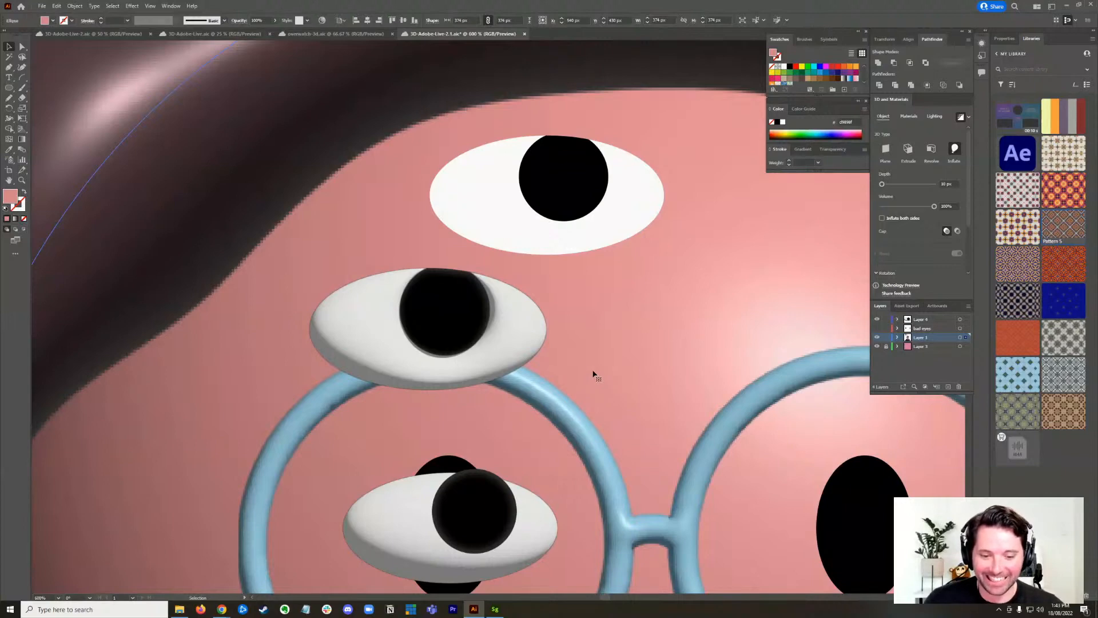
# - Move the inflated trimmed eye slightly down and right to compare it with the eye inside the left lens
pyautogui.moveTo(519, 339); pyautogui.dragTo(546, 385)
pyautogui.moveTo(639, 380); pyautogui.dragTo(584, 338)
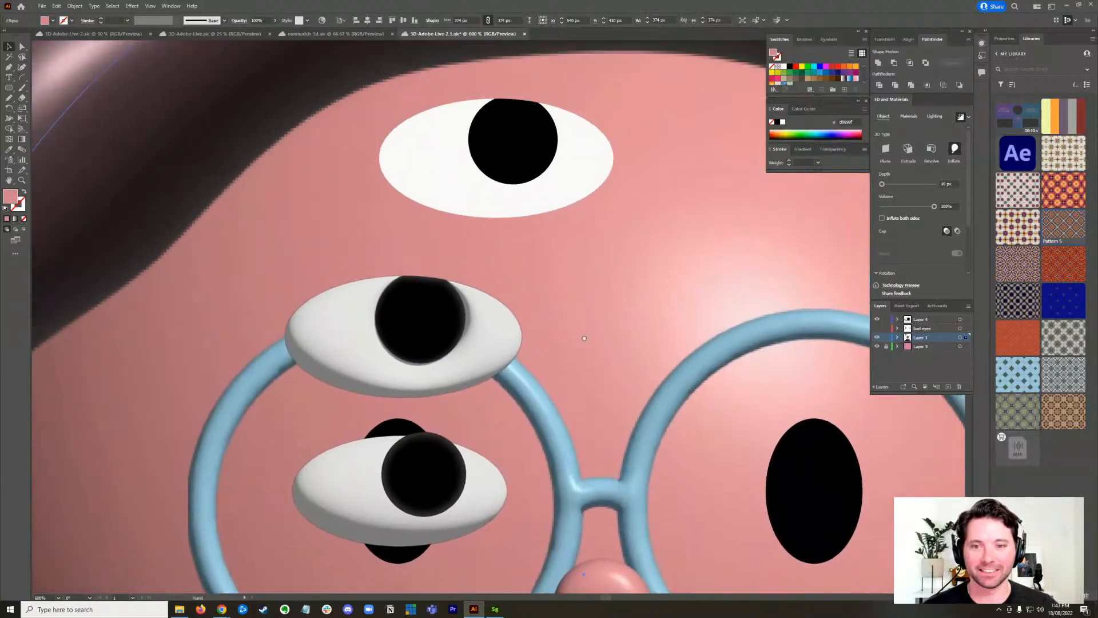
pyautogui.moveTo(561, 255); pyautogui.dragTo(561, 346)
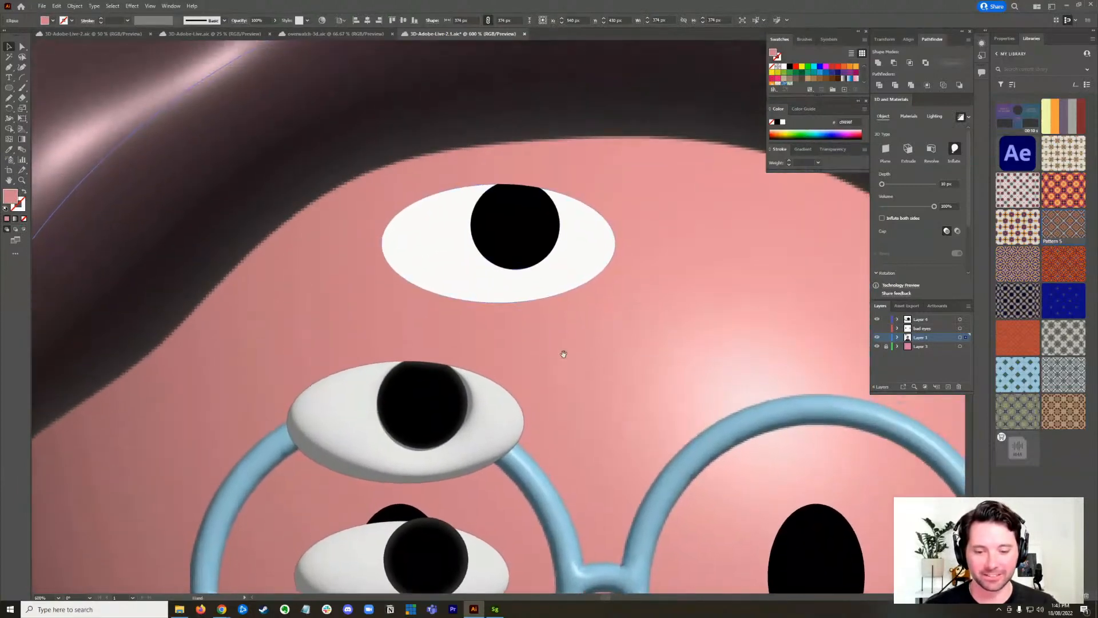
pyautogui.click(526, 228)
pyautogui.scroll(-3, 528, 283)
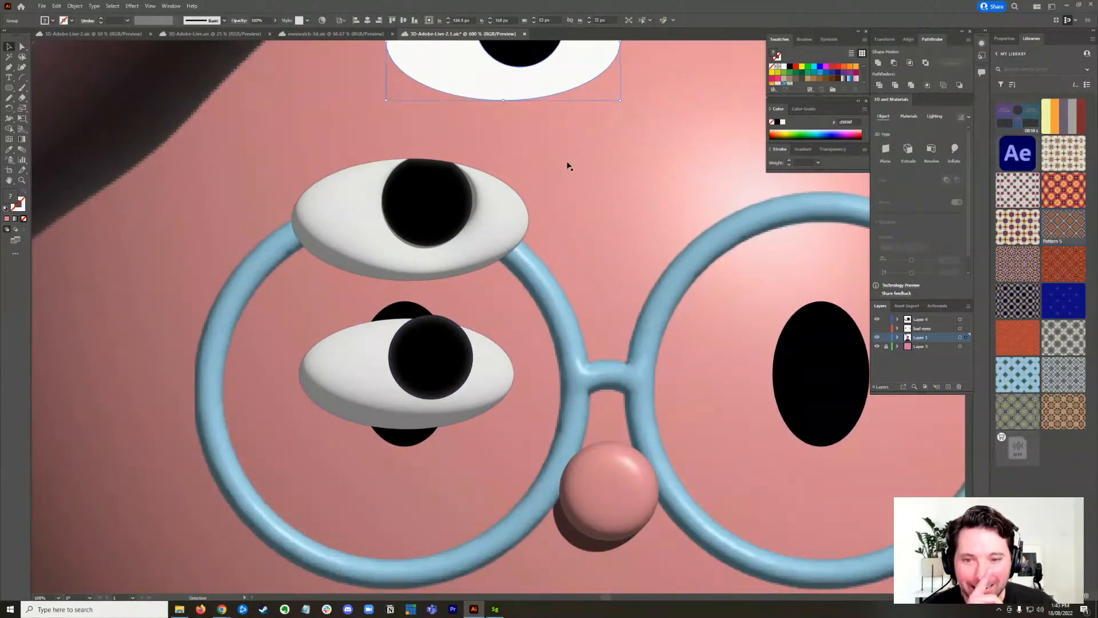
# - Move the pupil of the eye inside the left lens slightly down so it sits within the white ellipse
pyautogui.click(426, 361)
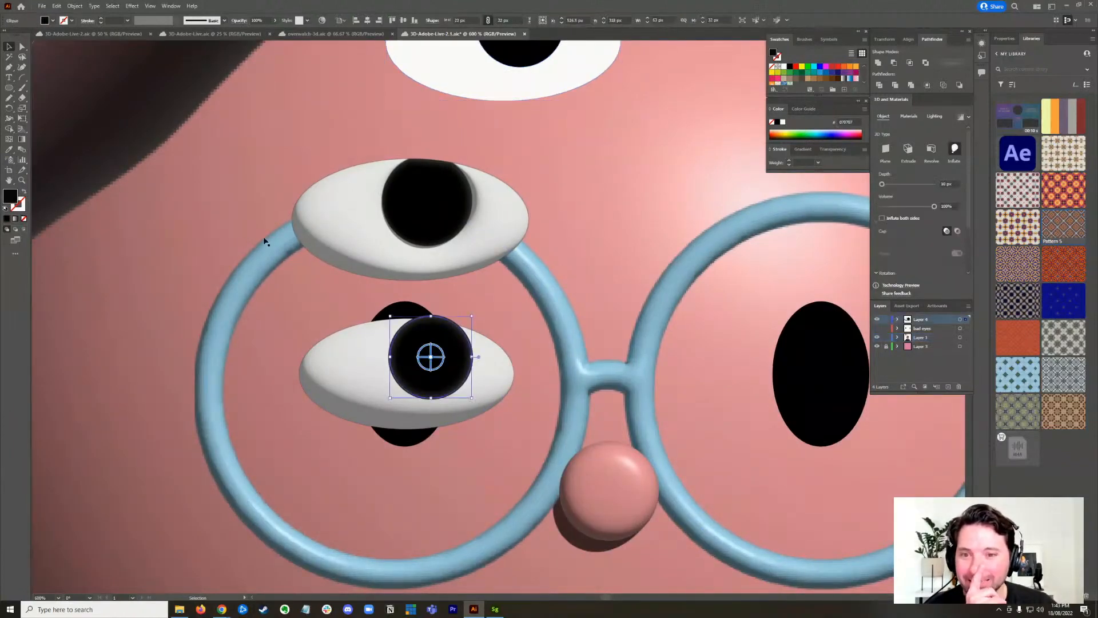
pyautogui.moveTo(437, 343); pyautogui.dragTo(434, 350)
pyautogui.click(610, 211)
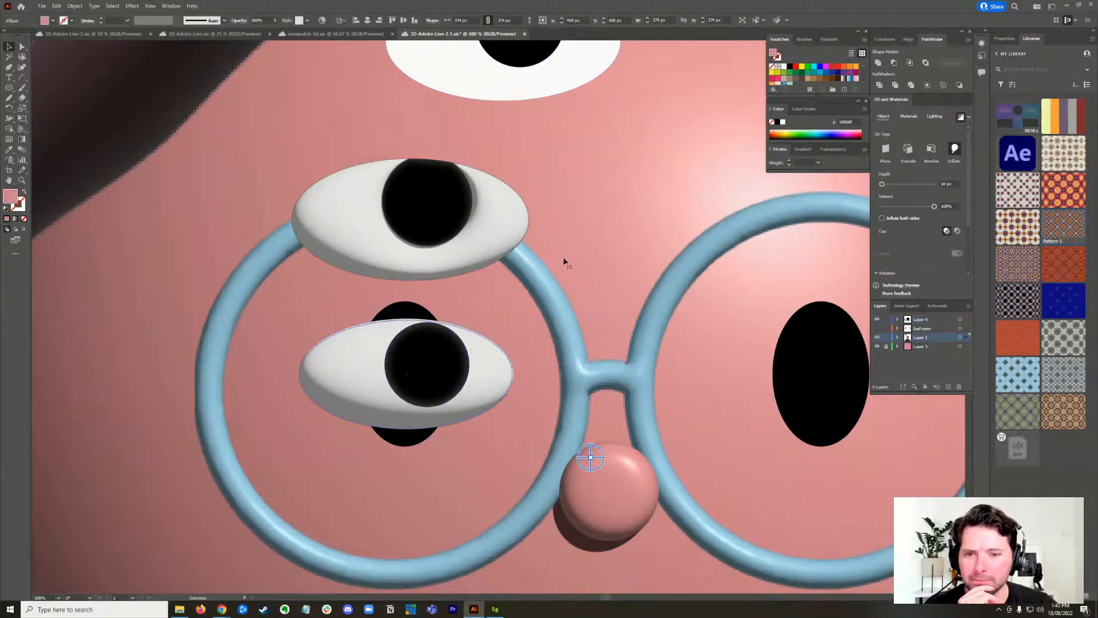
# - Move the inflated trimmed eye up and left, clear of the glasses frame, beside the flat copy
pyautogui.scroll(3, 446, 197)
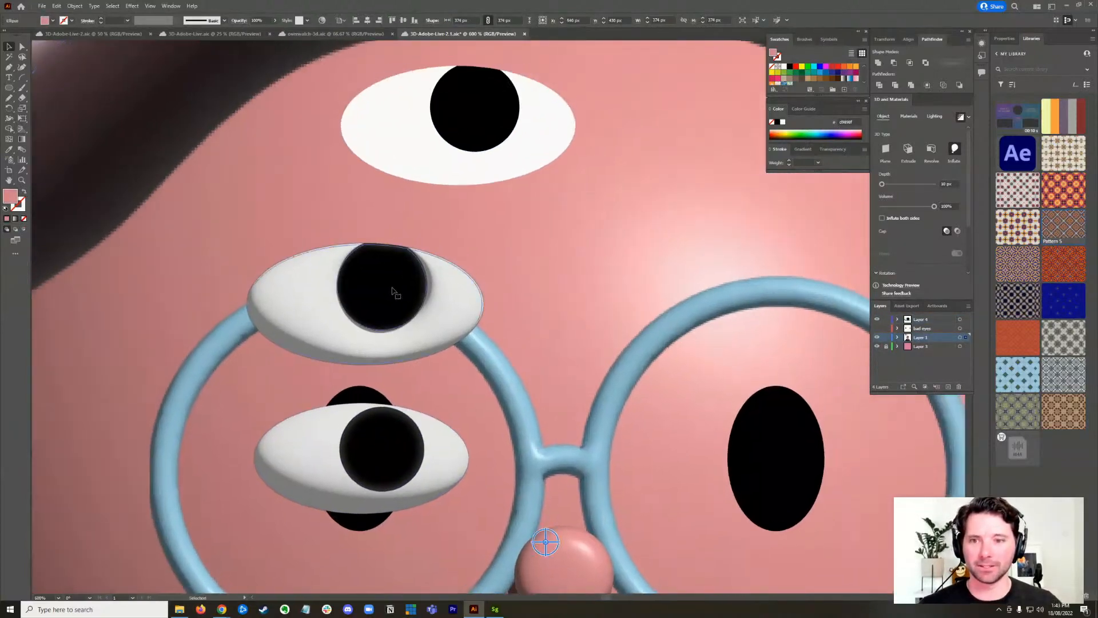
pyautogui.moveTo(453, 311); pyautogui.dragTo(331, 213)
pyautogui.click(520, 233)
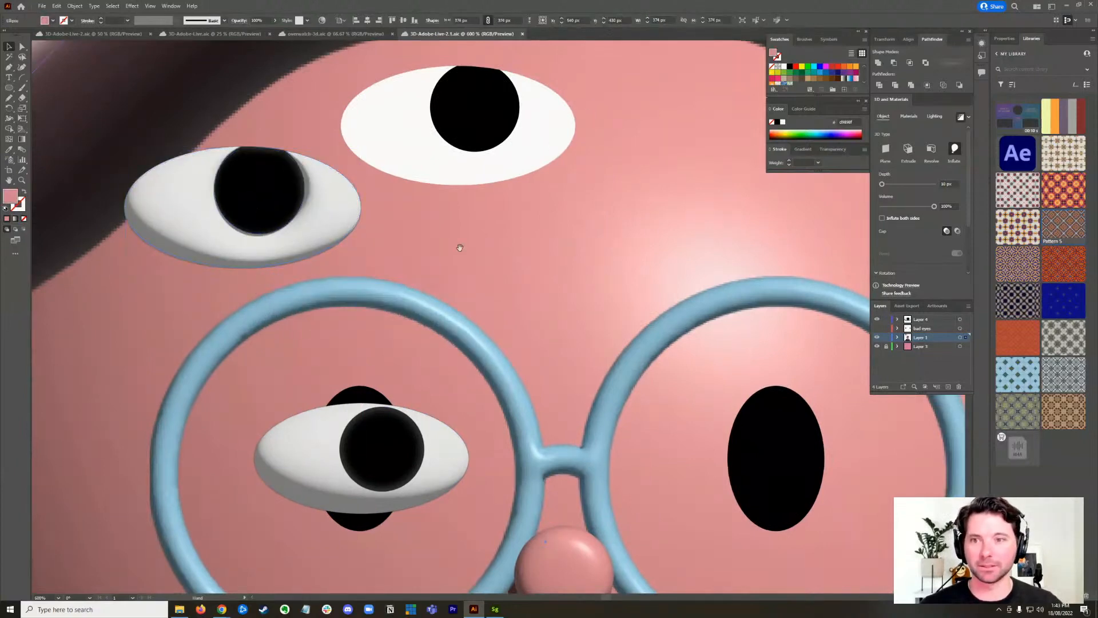
pyautogui.hscroll(-3, 572, 200)
pyautogui.scroll(1, 572, 201)
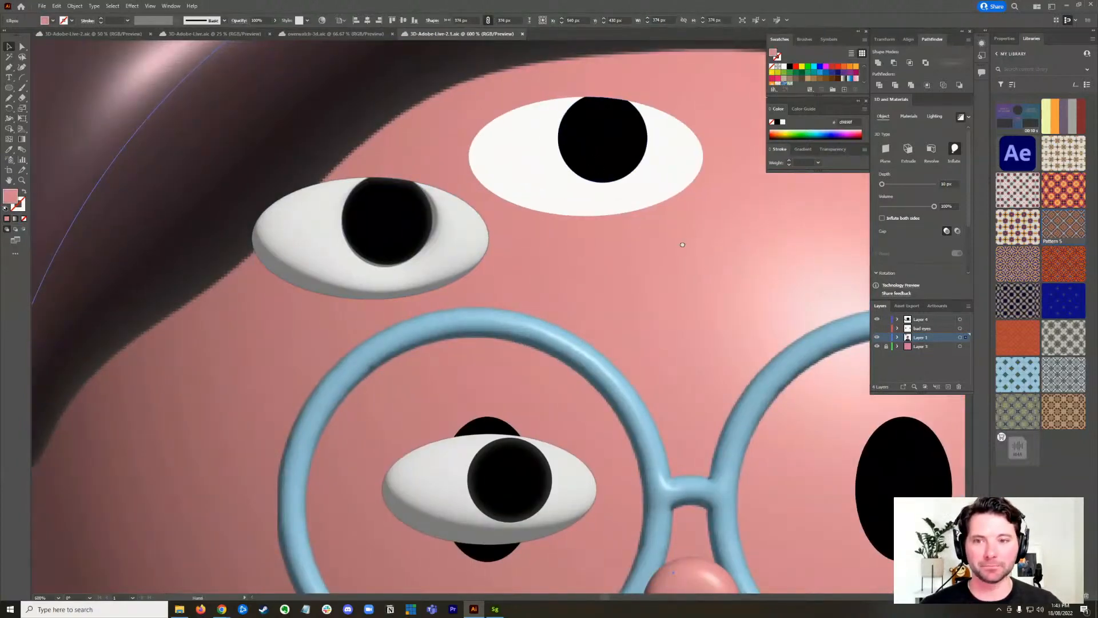
pyautogui.scroll(1, 572, 189)
pyautogui.hscroll(2, 572, 189)
# - Try to pull the pupil piece out of the flat forehead eye, and undo the move
pyautogui.click(559, 225)
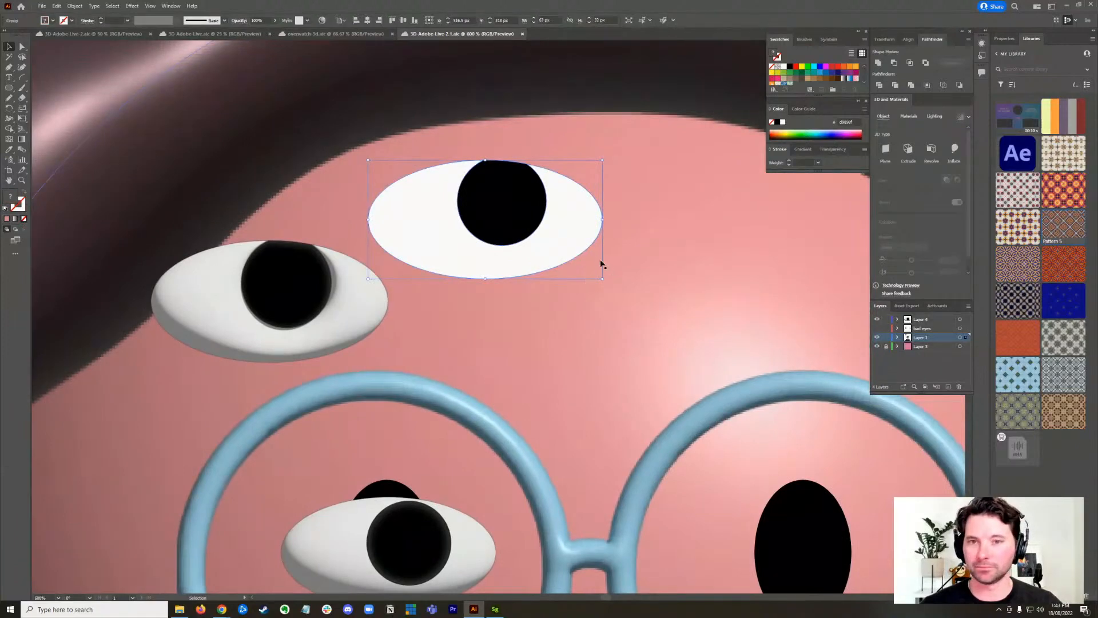
pyautogui.click(611, 280)
pyautogui.click(497, 207)
pyautogui.moveTo(502, 201); pyautogui.dragTo(599, 230)
pyautogui.hotkey('ctrl', 'z')
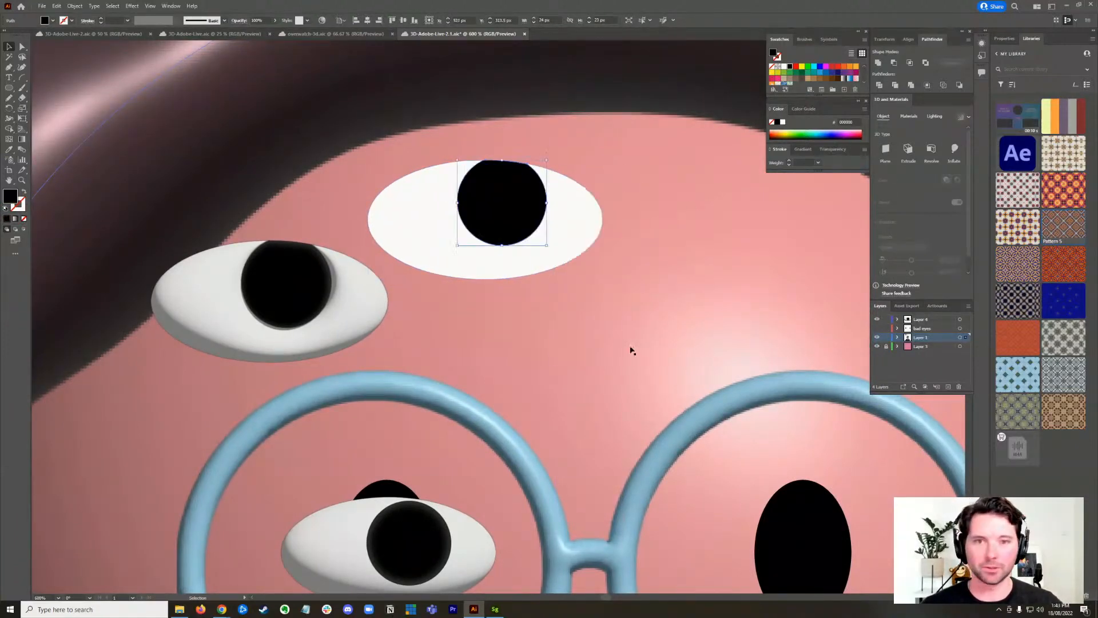
# - Apply the Inflate 3D type to the flat eye copy on the upper forehead
pyautogui.click(400, 246)
pyautogui.click(954, 149)
pyautogui.click(613, 293)
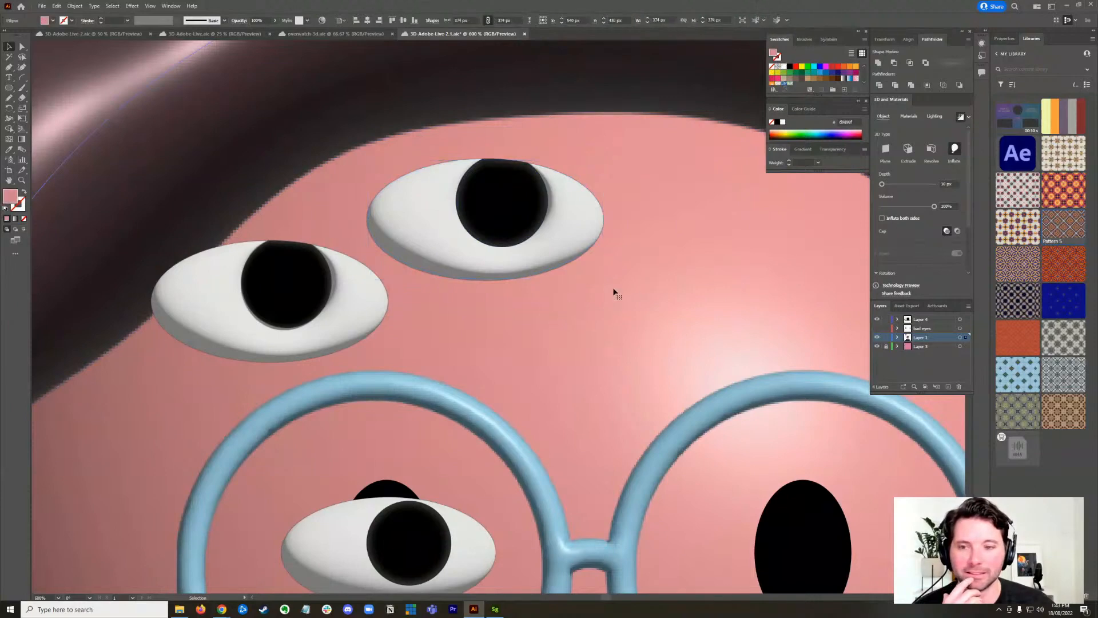
pyautogui.scroll(-2, 562, 300)
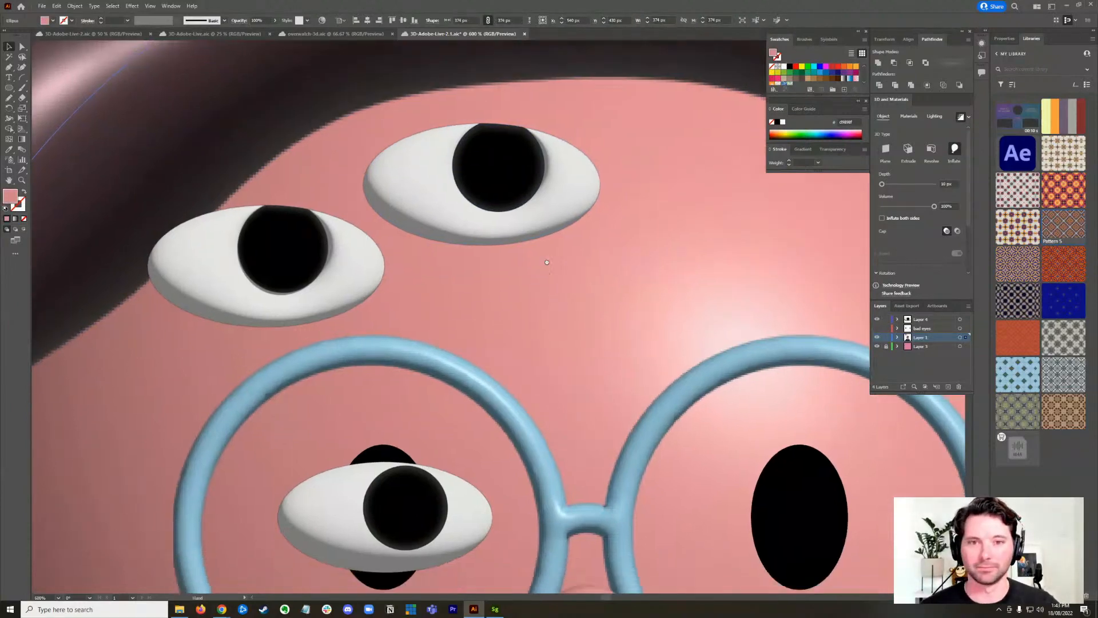
# - Delete the two original flat black oval eyes from behind the glasses
pyautogui.scroll(-5, 546, 279)
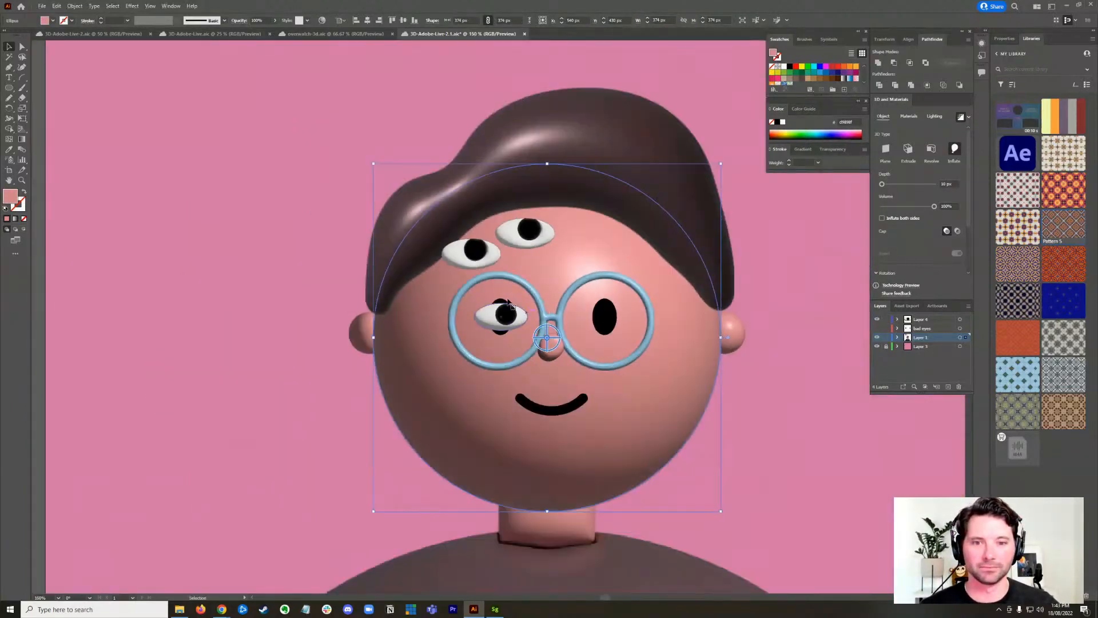
pyautogui.click(502, 314)
pyautogui.click(606, 304)
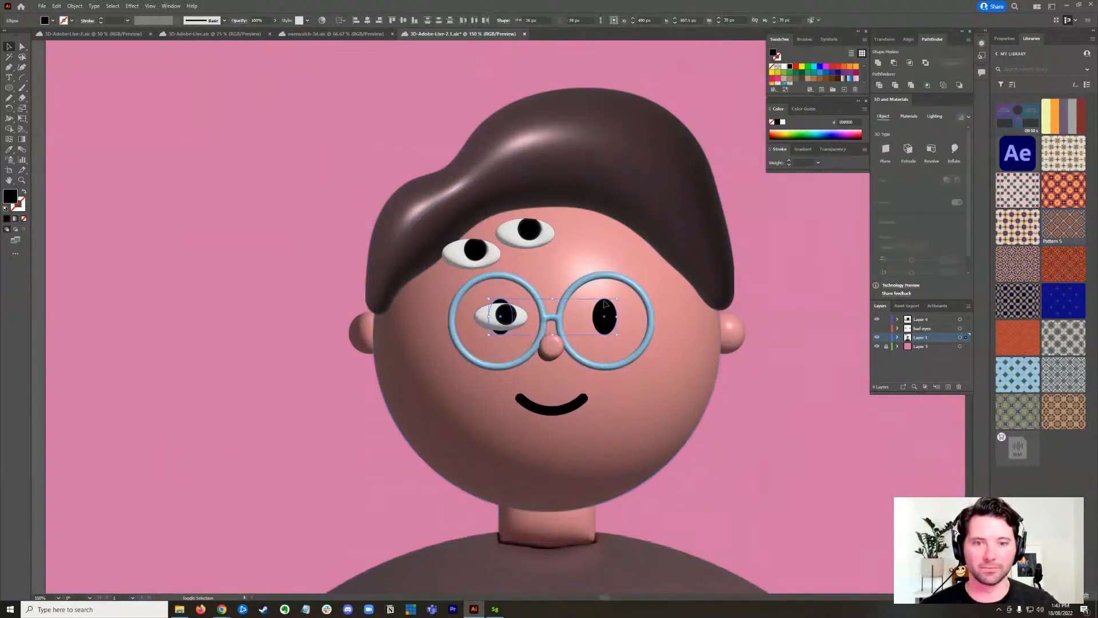
pyautogui.press('Delete')
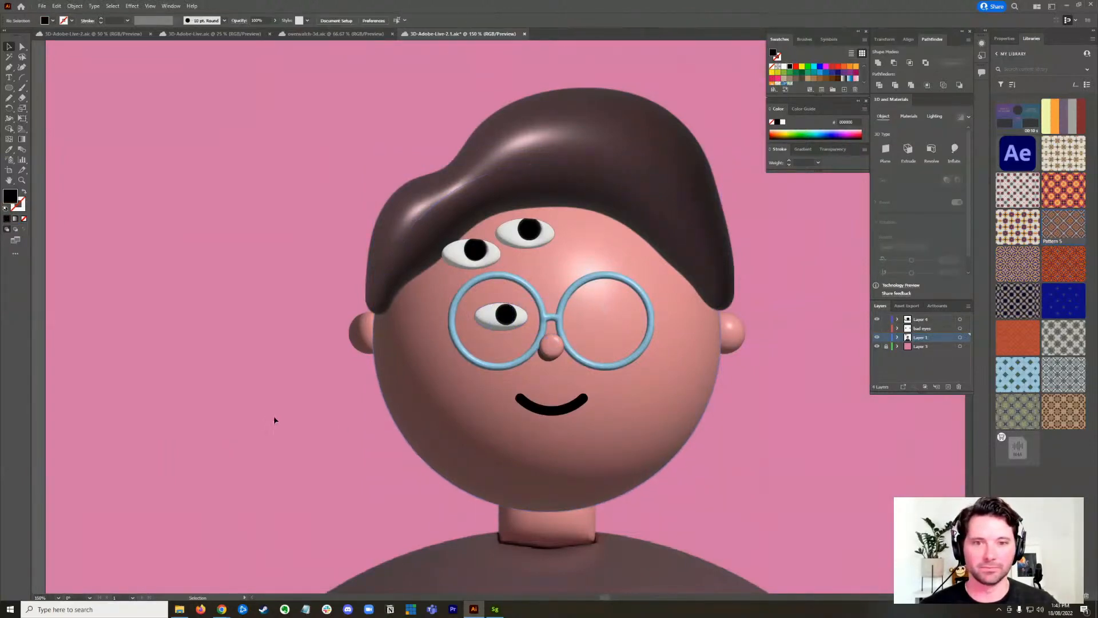
# - Try a higher light intensity on the white ellipse of the eye in the left lens, and undo it
pyautogui.scroll(5, 409, 366)
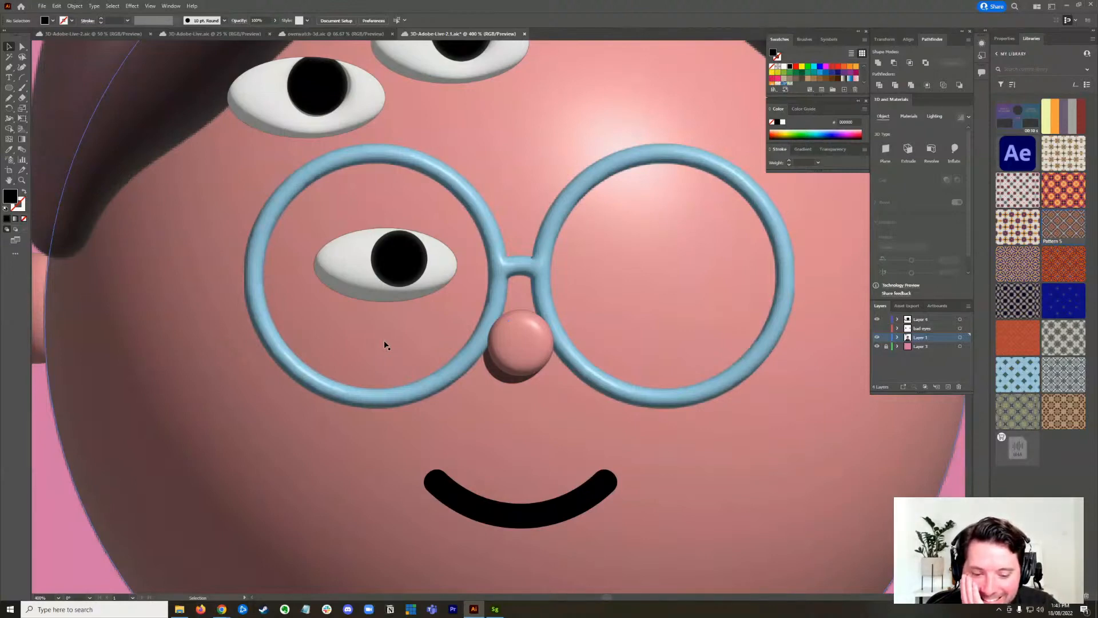
pyautogui.click(352, 250)
pyautogui.click(935, 116)
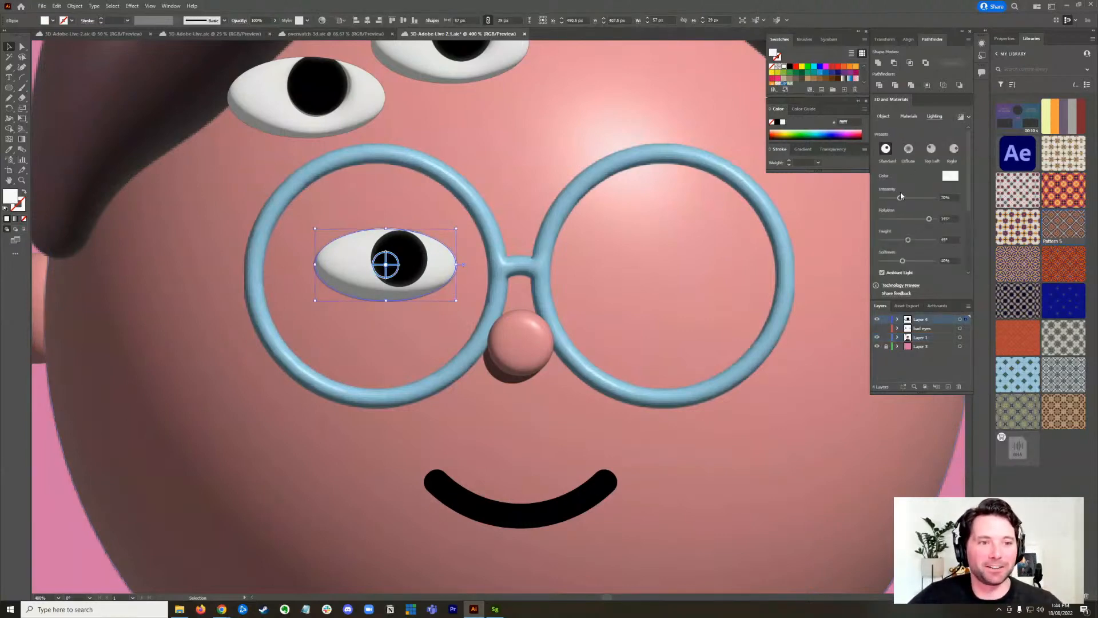
pyautogui.moveTo(900, 198); pyautogui.dragTo(910, 199)
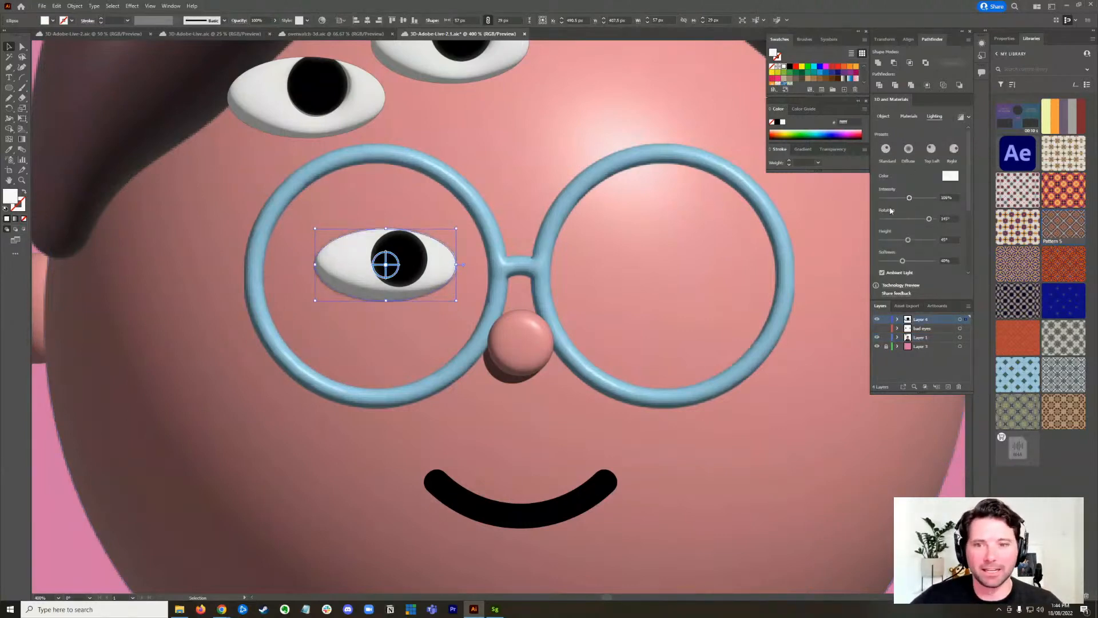
pyautogui.moveTo(415, 345); pyautogui.dragTo(466, 372)
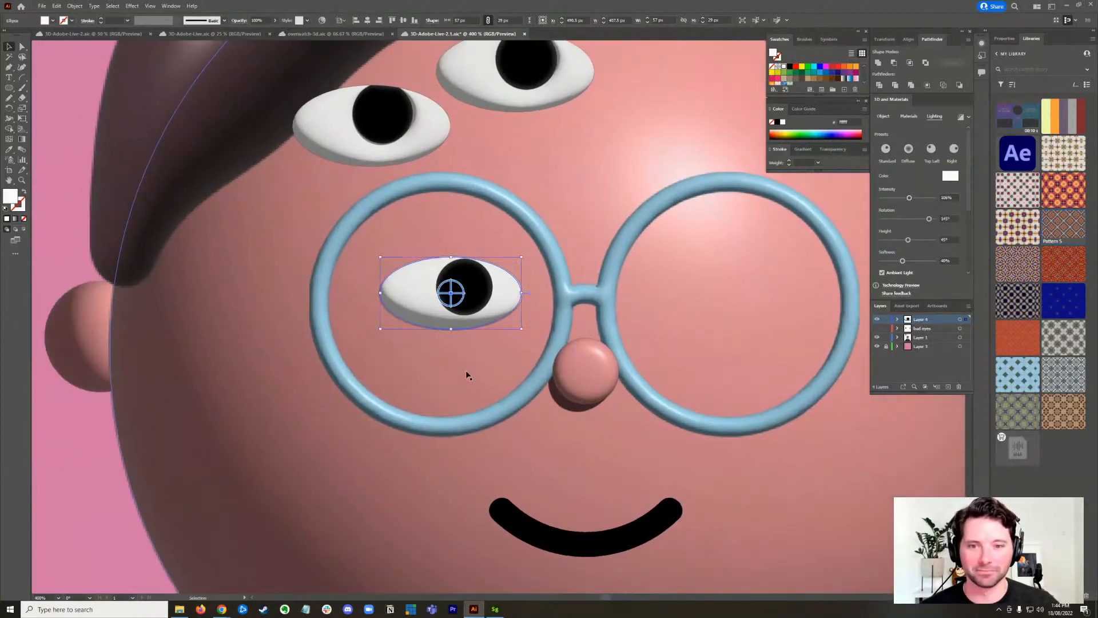
pyautogui.hotkey('ctrl', 'z')
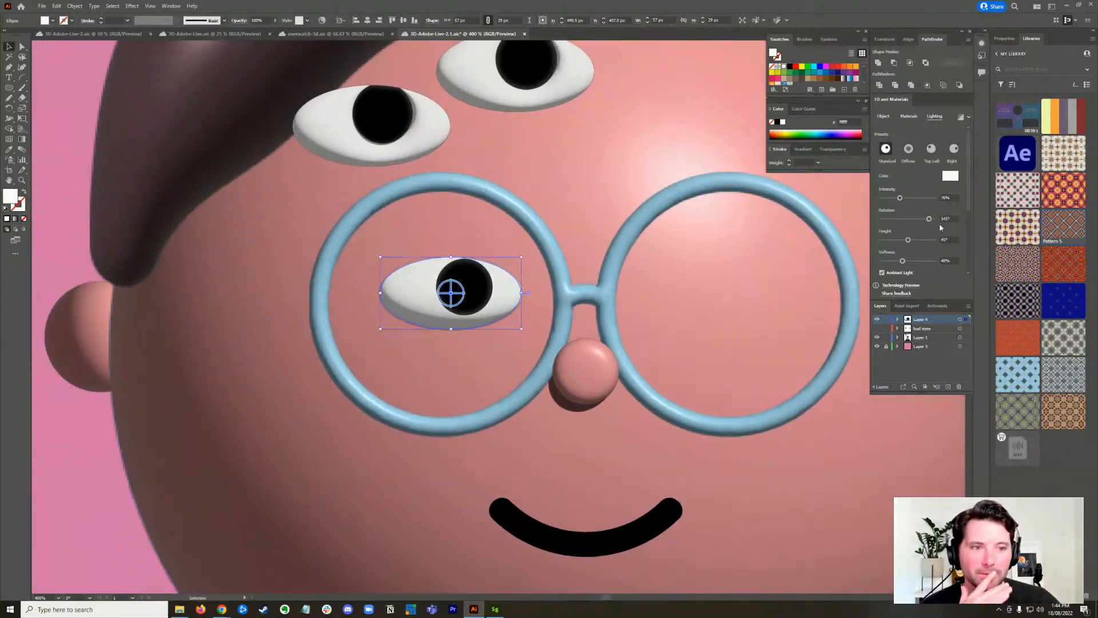
# - Try the Diffuse lighting preset on the white ellipse of the eye and check it against the whole face
pyautogui.click(908, 149)
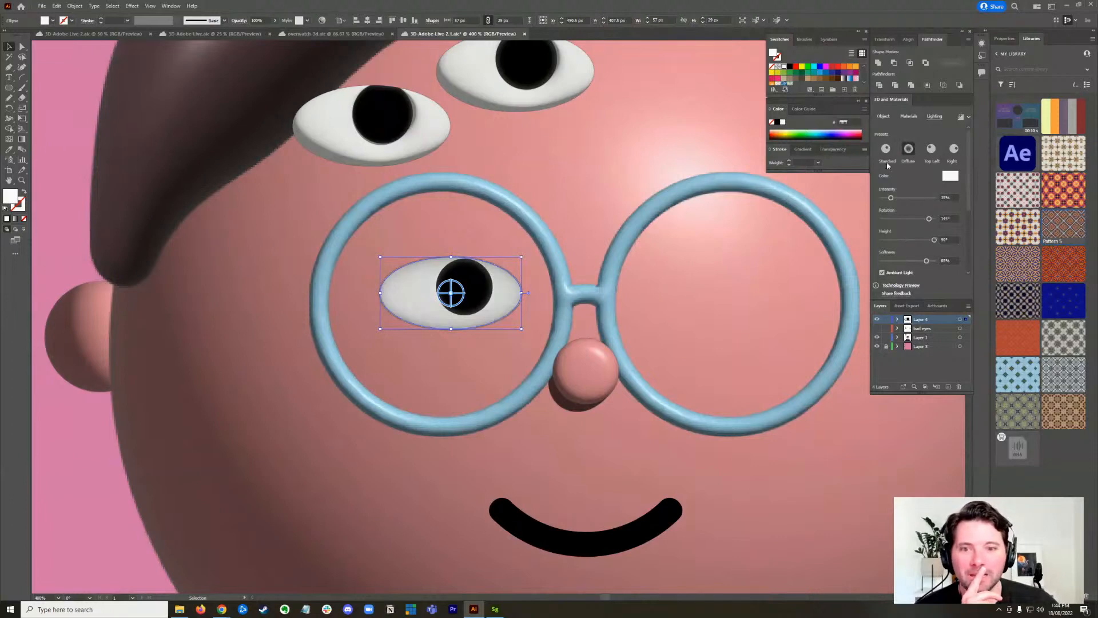
pyautogui.click(495, 387)
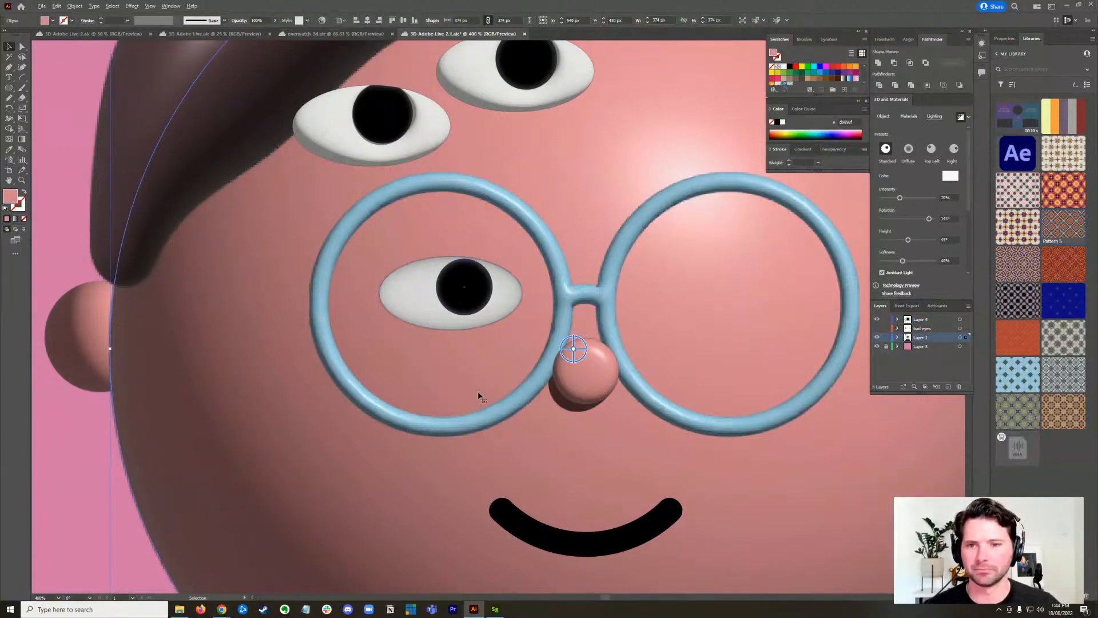
pyautogui.scroll(-3, 469, 359)
pyautogui.click(173, 416)
pyautogui.scroll(-2, 274, 360)
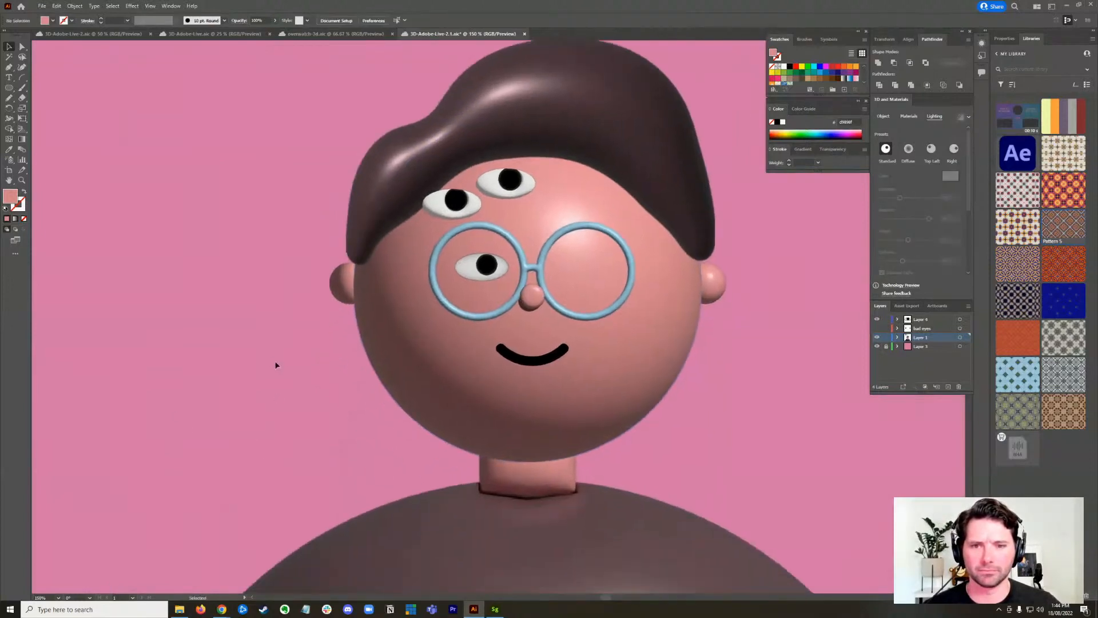
# - Reduce the inflate volume of the white ellipse in the left lens to about 58%
pyautogui.click(480, 262)
pyautogui.moveTo(482, 266); pyautogui.dragTo(484, 276)
pyautogui.scroll(3, 491, 380)
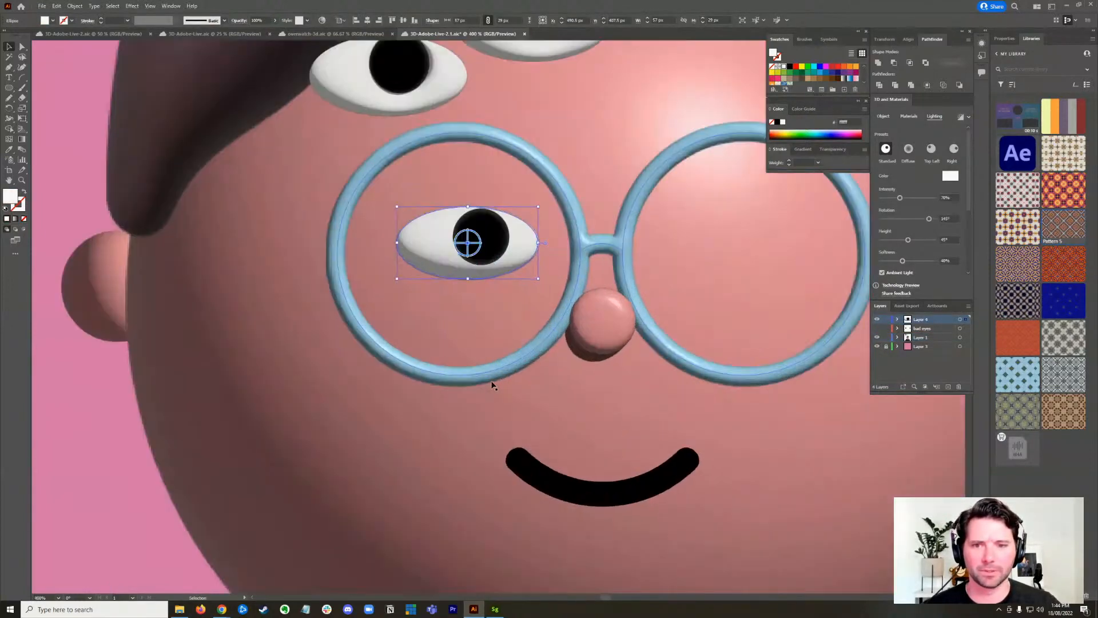
pyautogui.click(883, 117)
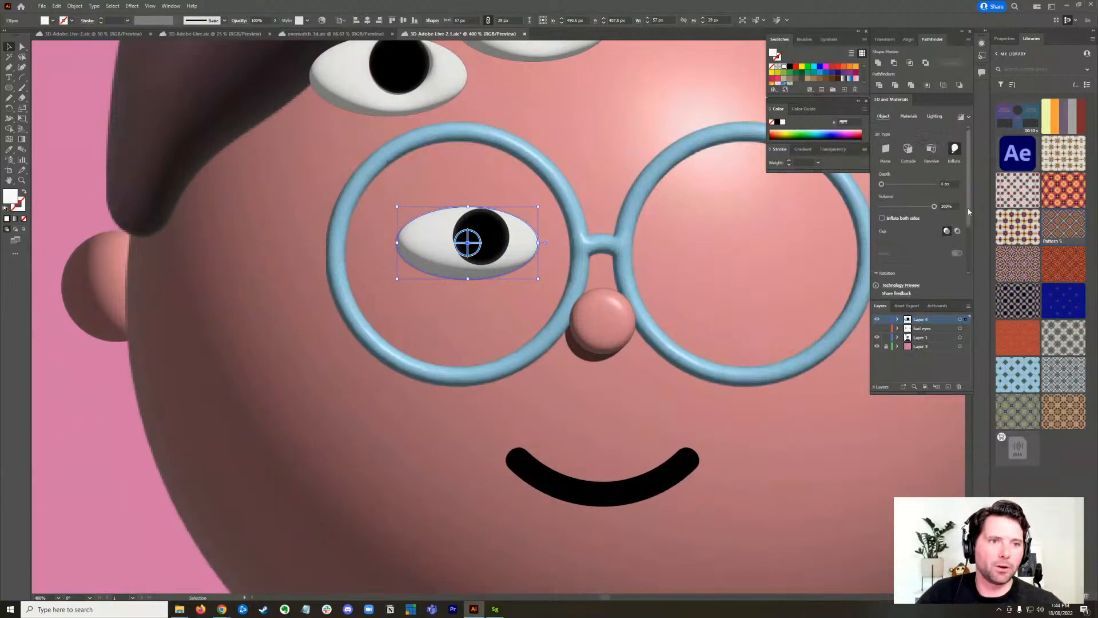
pyautogui.moveTo(936, 209); pyautogui.dragTo(913, 213)
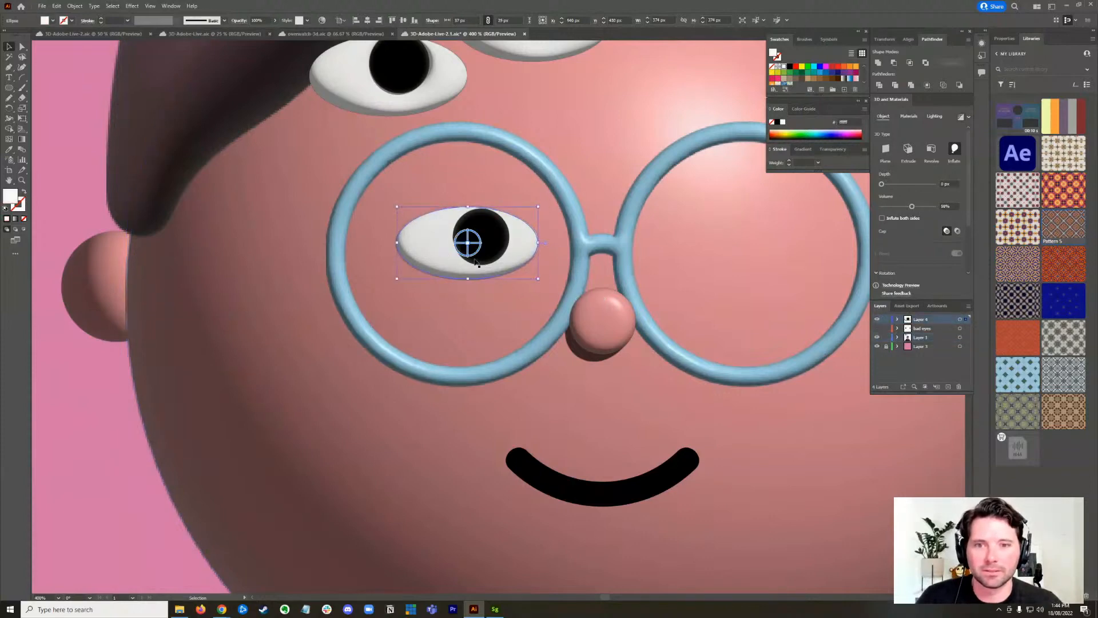
# - Reduce the inflate volume of the left lens's white ellipse to about 47% and lower the volume of its black pupil too
pyautogui.moveTo(914, 208); pyautogui.dragTo(908, 208)
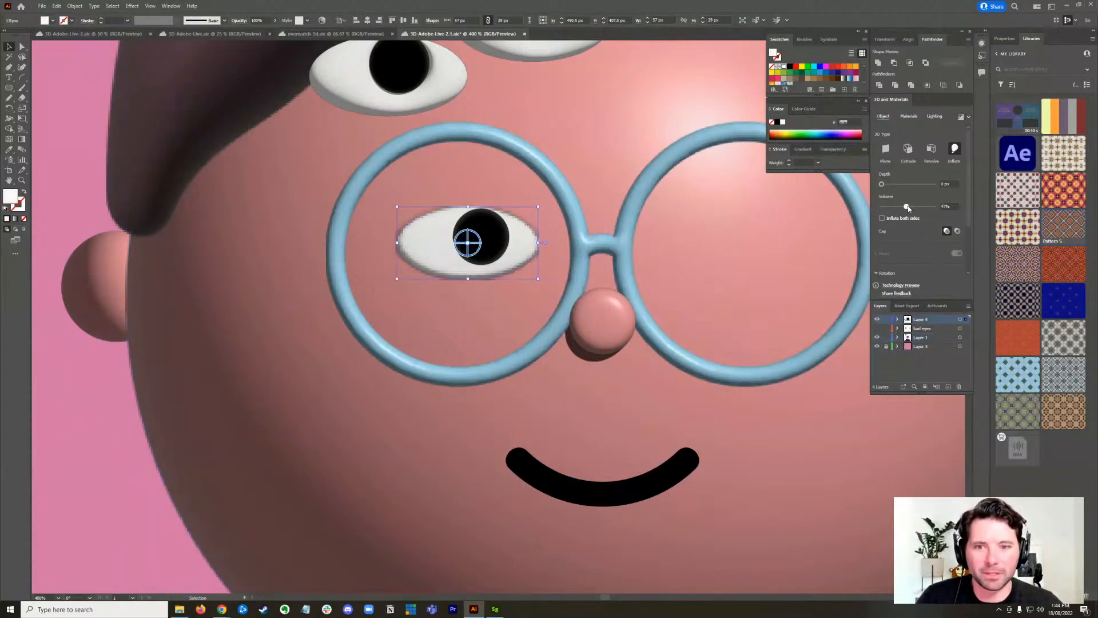
pyautogui.click(400, 366)
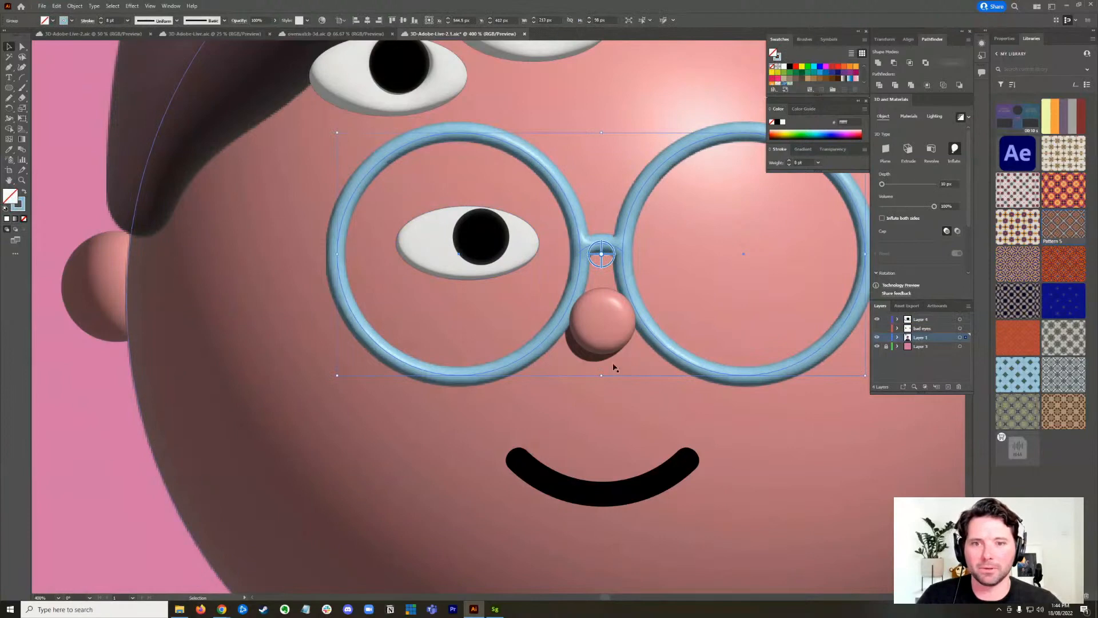
pyautogui.click(466, 240)
pyautogui.click(483, 238)
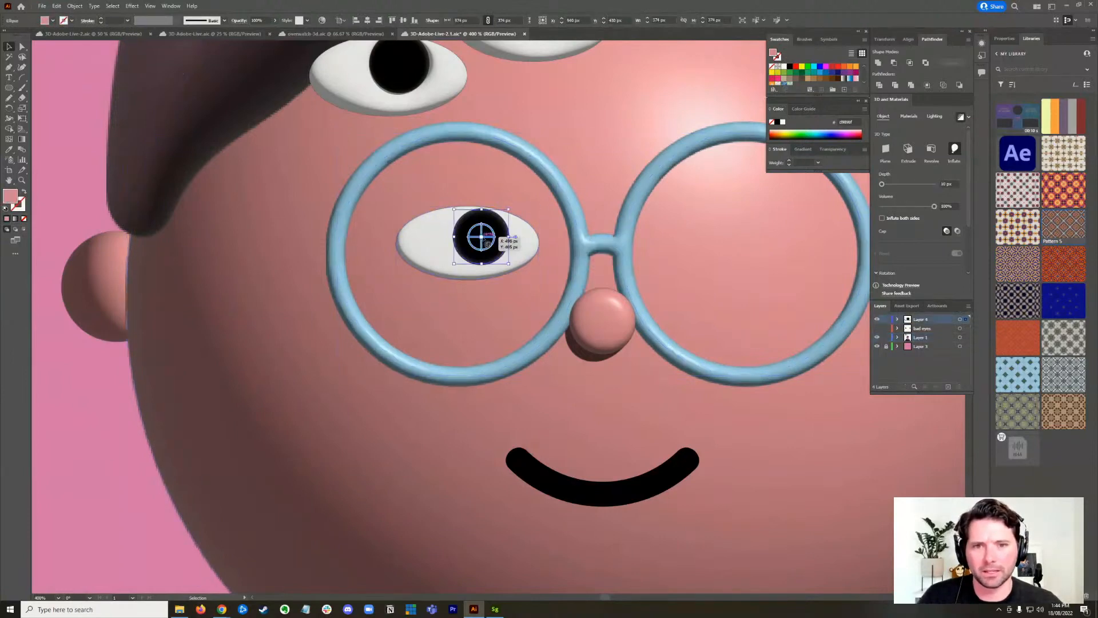
pyautogui.moveTo(936, 209); pyautogui.dragTo(902, 208)
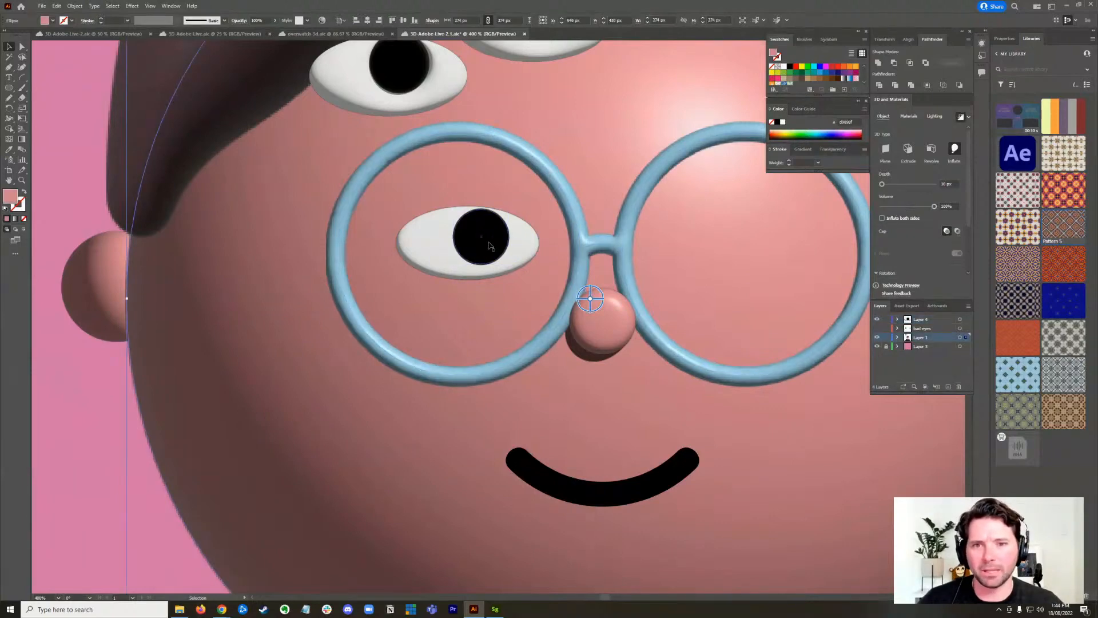
pyautogui.moveTo(511, 207); pyautogui.dragTo(507, 210)
pyautogui.click(493, 338)
pyautogui.scroll(-2, 450, 328)
pyautogui.scroll(-2, 467, 323)
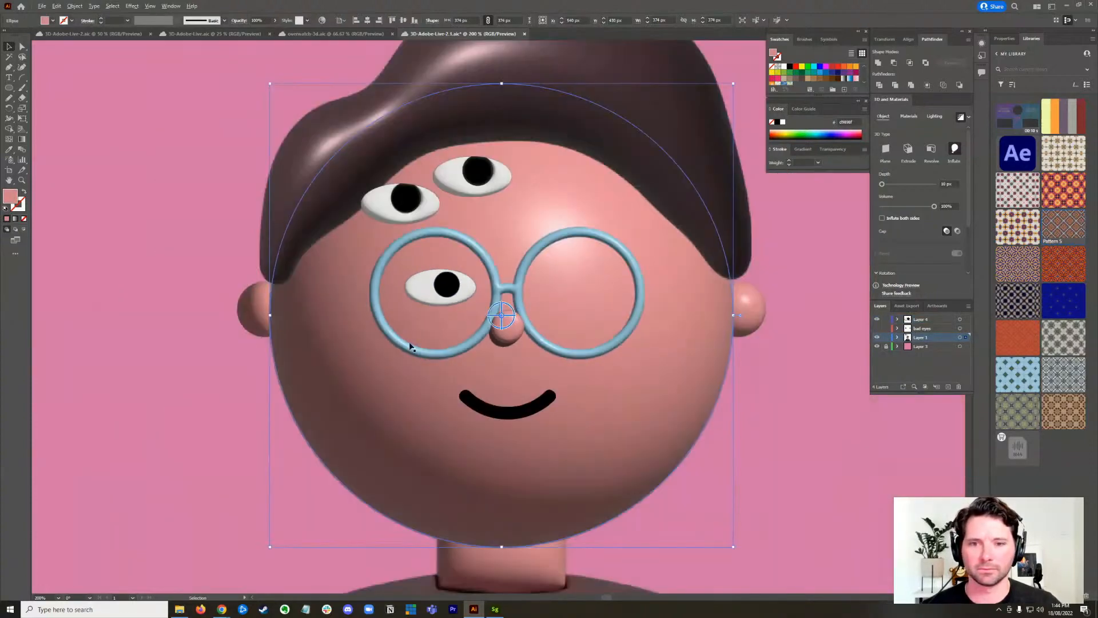
pyautogui.click(211, 407)
pyautogui.click(466, 219)
pyautogui.moveTo(498, 233)
pyautogui.mouseDown()
pyautogui.moveTo(516, 238)
pyautogui.moveTo(486, 235)
pyautogui.mouseUp()
pyautogui.press('super')
pyautogui.click(731, 252)
pyautogui.press('a')
pyautogui.click(457, 218)
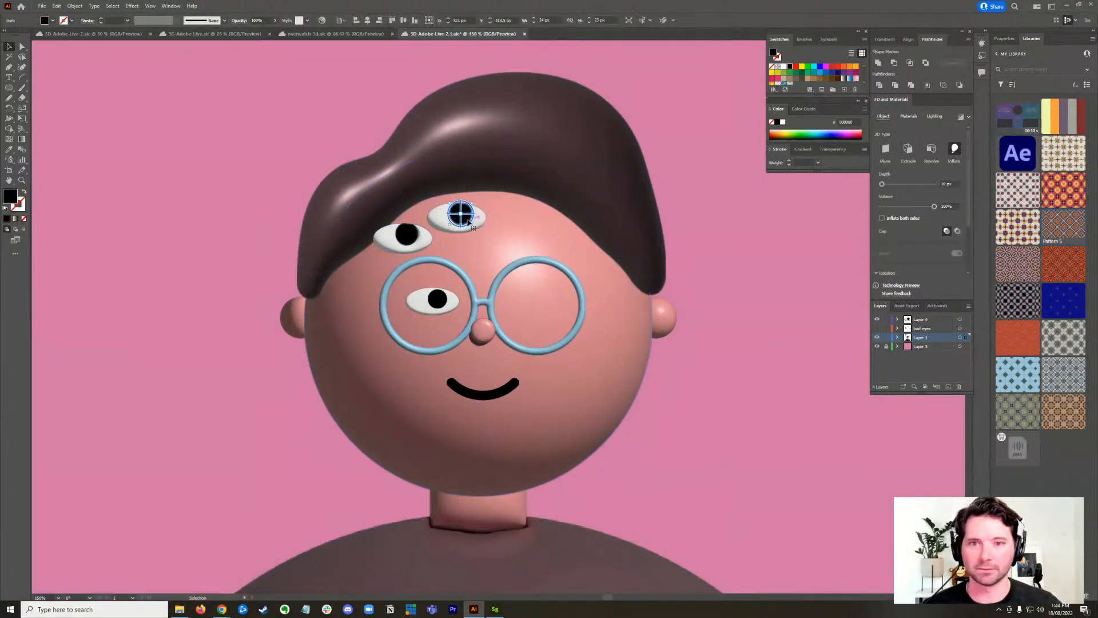
pyautogui.press('v')
pyautogui.doubleClick(438, 215)
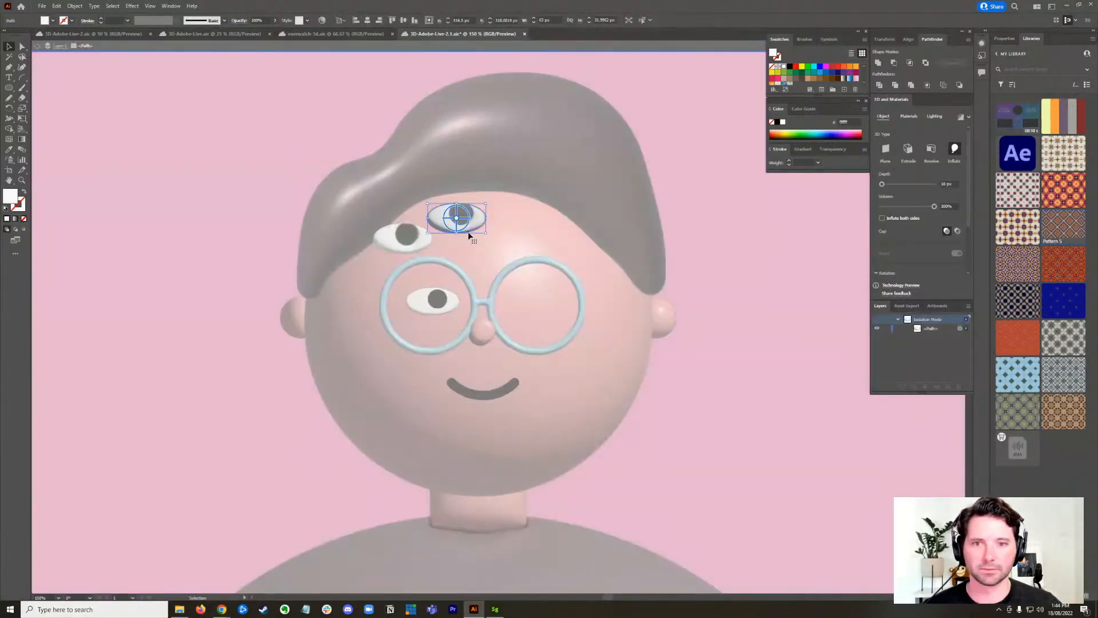
pyautogui.doubleClick(538, 253)
# - Move the upper spare eye down to the middle of the forehead and delete the other spare eye beside the hair
pyautogui.moveTo(442, 226); pyautogui.dragTo(466, 243)
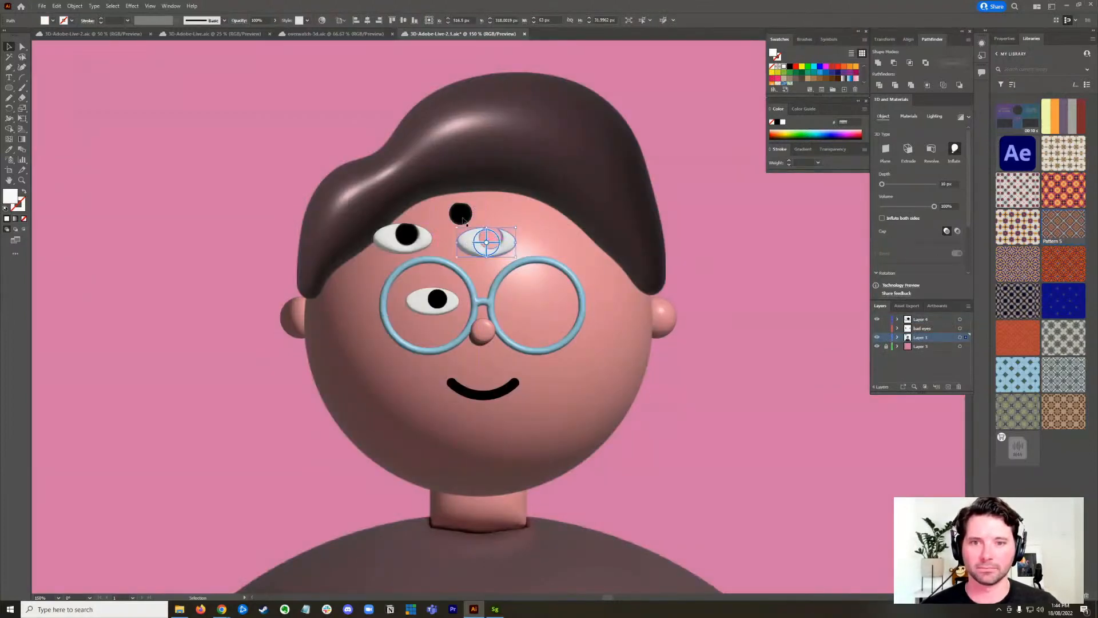
pyautogui.click(416, 231)
pyautogui.press('Delete')
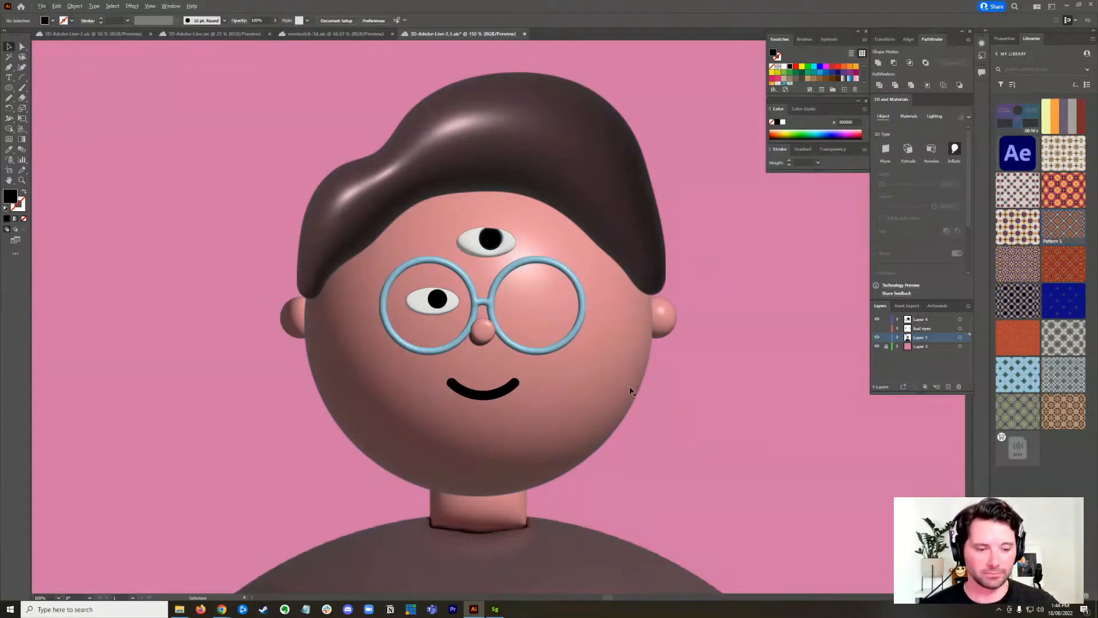
# - Duplicate the refined eye, both white ellipse and black pupil, from the left lens into the centre of the right lens
pyautogui.scroll(5, 514, 346)
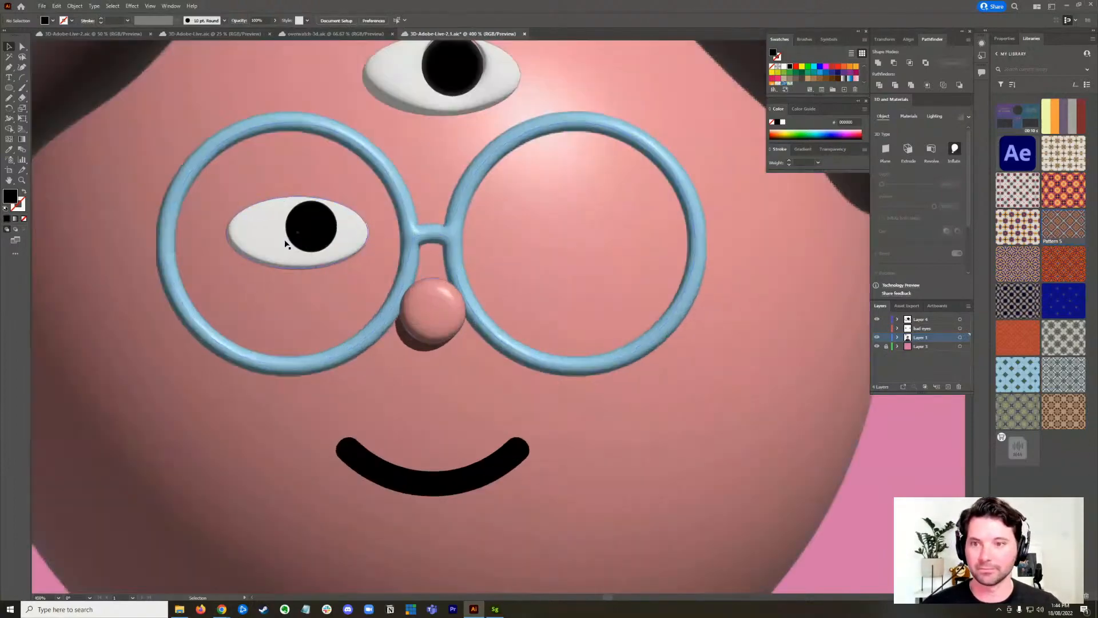
pyautogui.click(437, 300)
pyautogui.keyDown('shift'); pyautogui.click(264, 232); pyautogui.keyUp('shift')
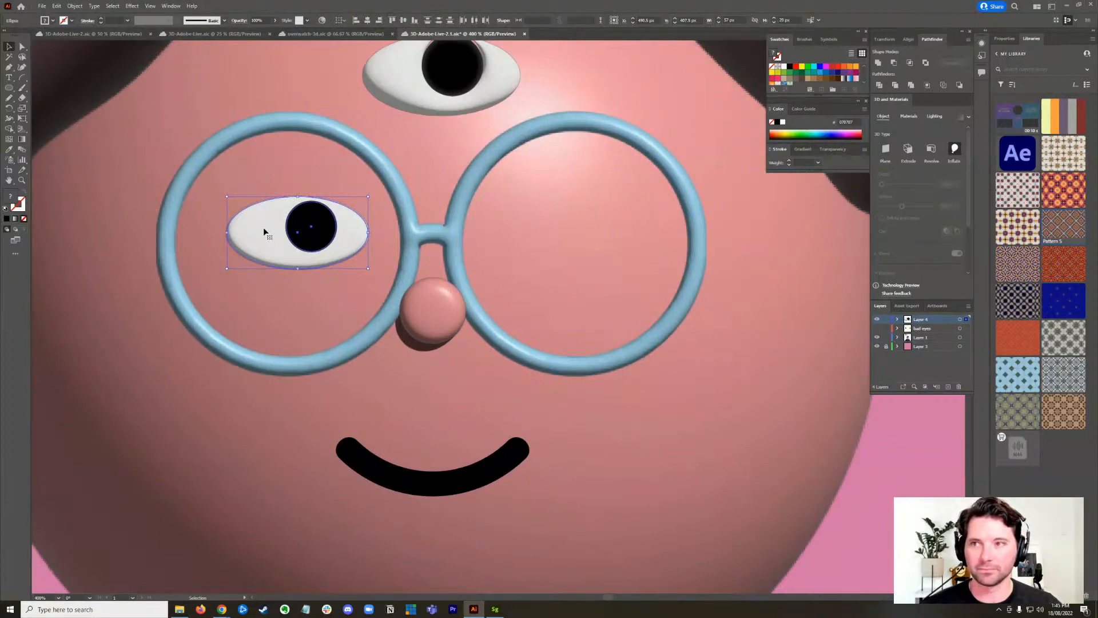
pyautogui.moveTo(255, 229); pyautogui.dragTo(523, 252)
pyautogui.click(644, 407)
pyautogui.scroll(-2, 644, 408)
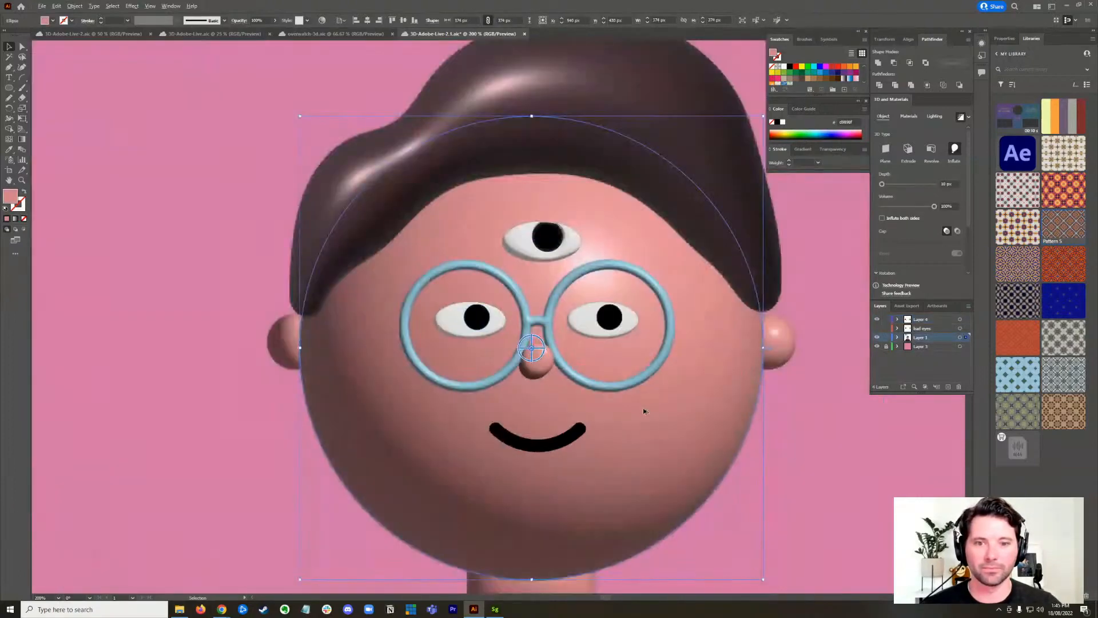
pyautogui.click(857, 460)
# - Delete the leftover spare eye on the forehead, both its white ellipse and its black pupil
pyautogui.scroll(-2, 786, 442)
pyautogui.scroll(1, 840, 449)
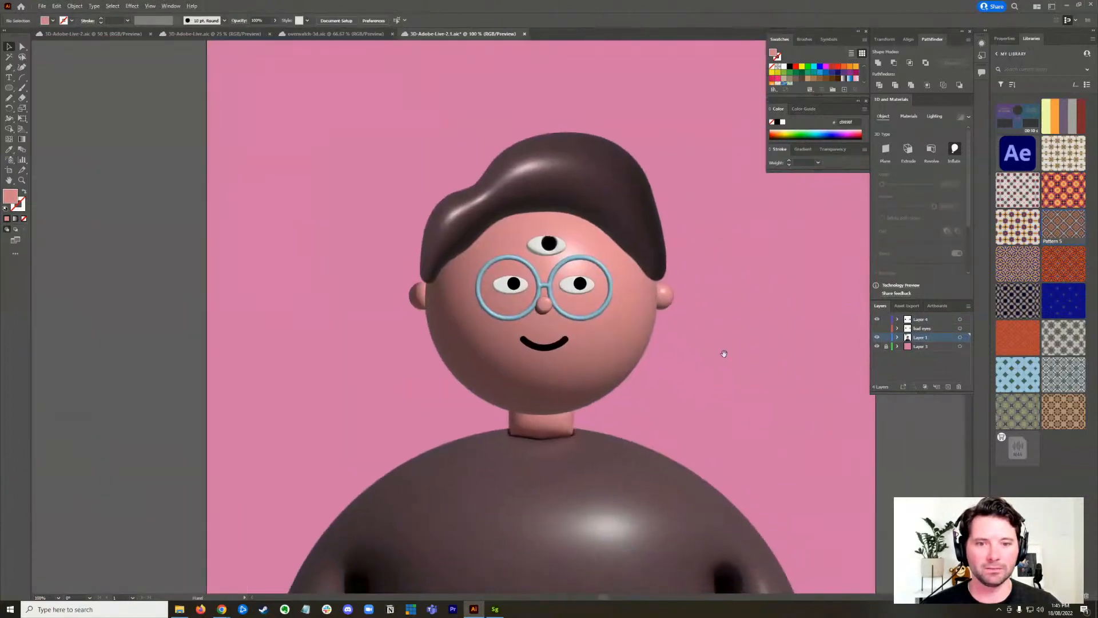
pyautogui.scroll(4, 714, 348)
pyautogui.moveTo(207, 258); pyautogui.dragTo(622, 332)
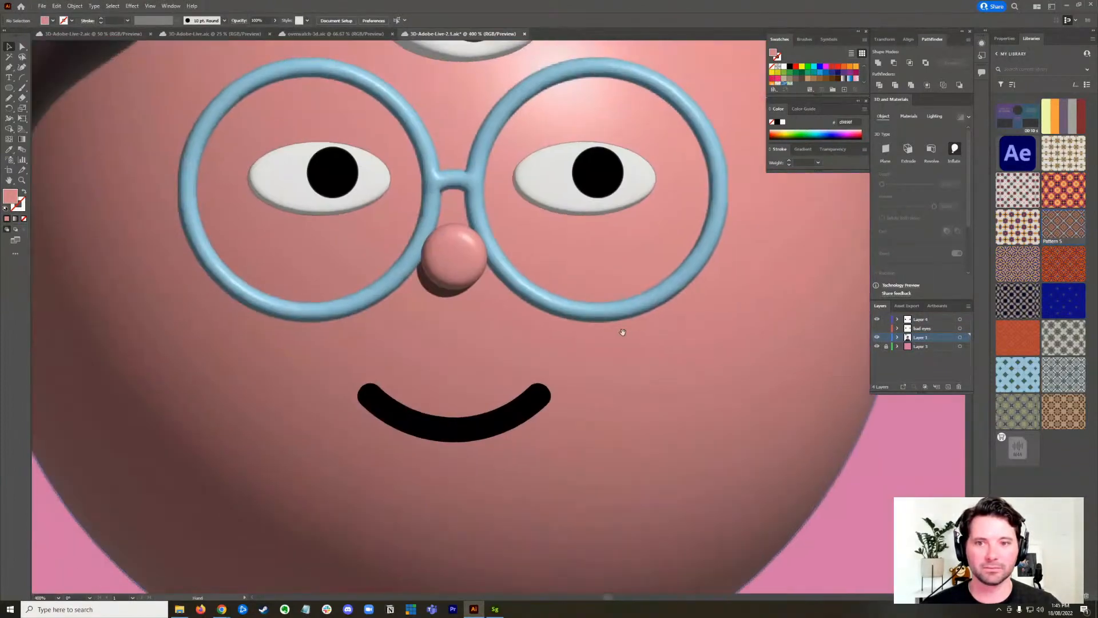
pyautogui.moveTo(656, 214); pyautogui.dragTo(701, 239)
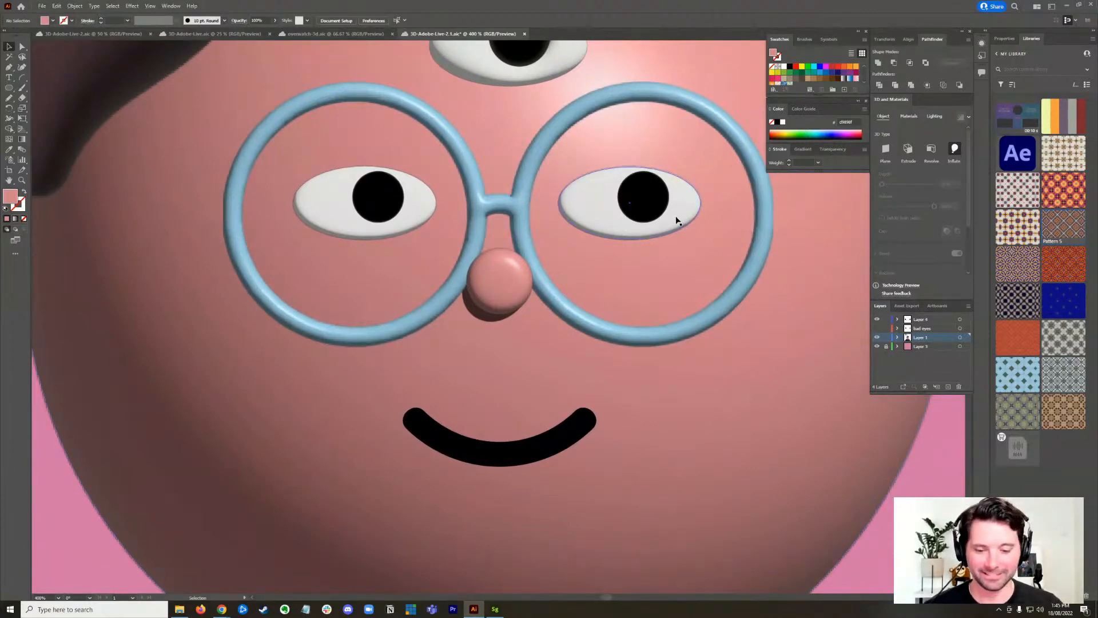
pyautogui.scroll(-1, 677, 220)
pyautogui.moveTo(625, 211); pyautogui.dragTo(589, 251)
pyautogui.click(503, 149)
pyautogui.press('Delete')
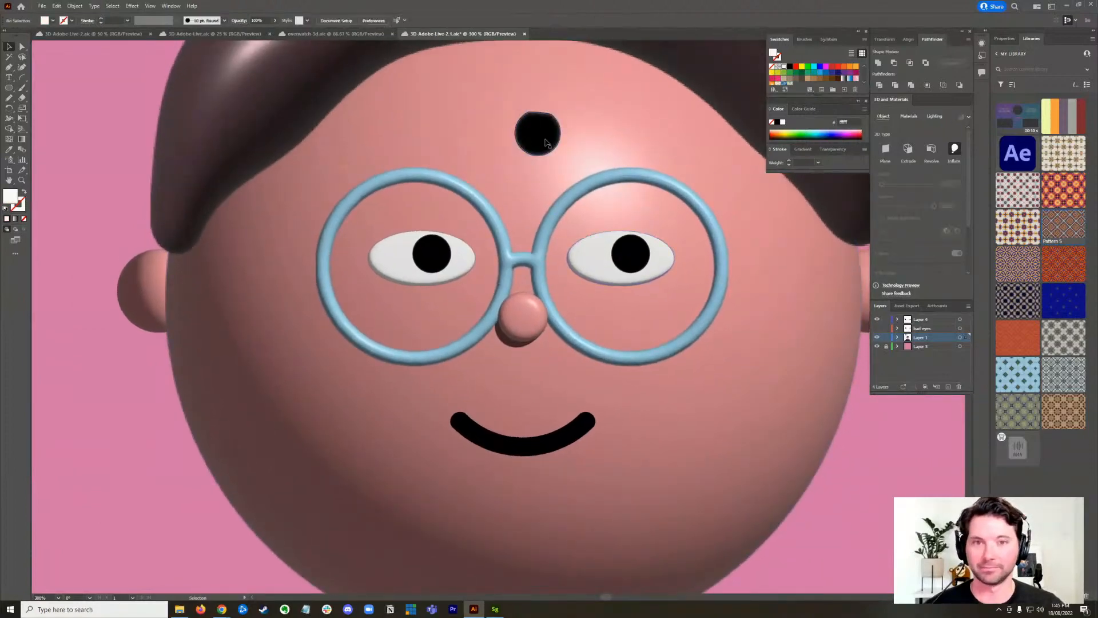
pyautogui.click(537, 134)
pyautogui.press('Delete')
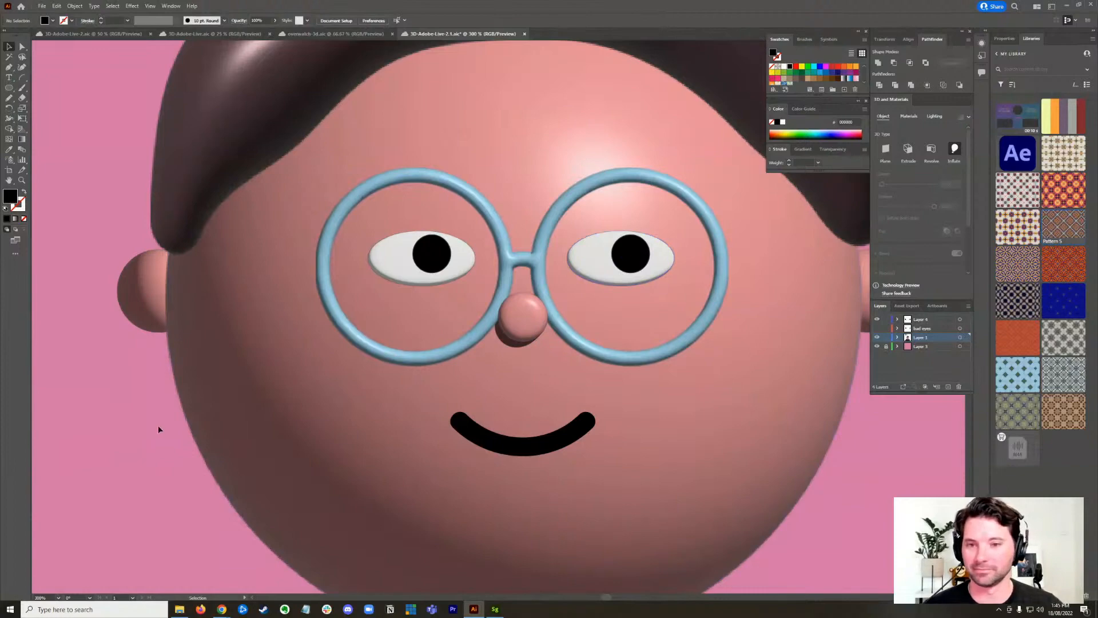
# - Examine the new eyes against the face and the whole portrait on its pink background
pyautogui.hotkey('ctrl', '-')
pyautogui.scroll(-3, 353, 354)
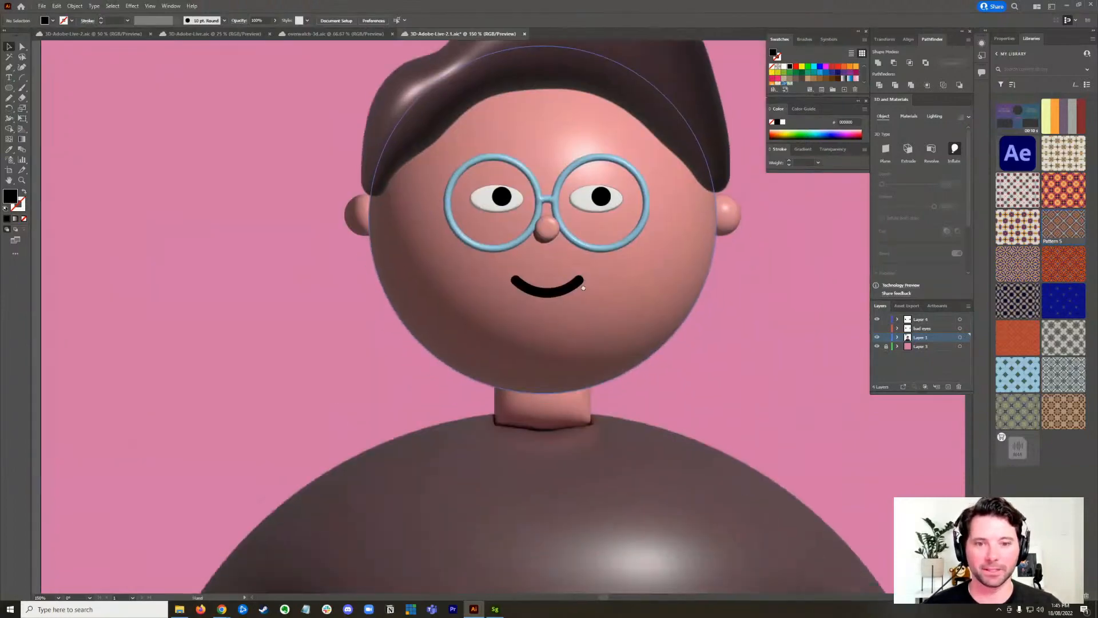
pyautogui.hotkey('ctrl', '-')
pyautogui.hotkey('ctrl', '-')
pyautogui.moveTo(319, 319); pyautogui.dragTo(464, 351)
pyautogui.hotkey('ctrl', '+')
pyautogui.scroll(3, 783, 378)
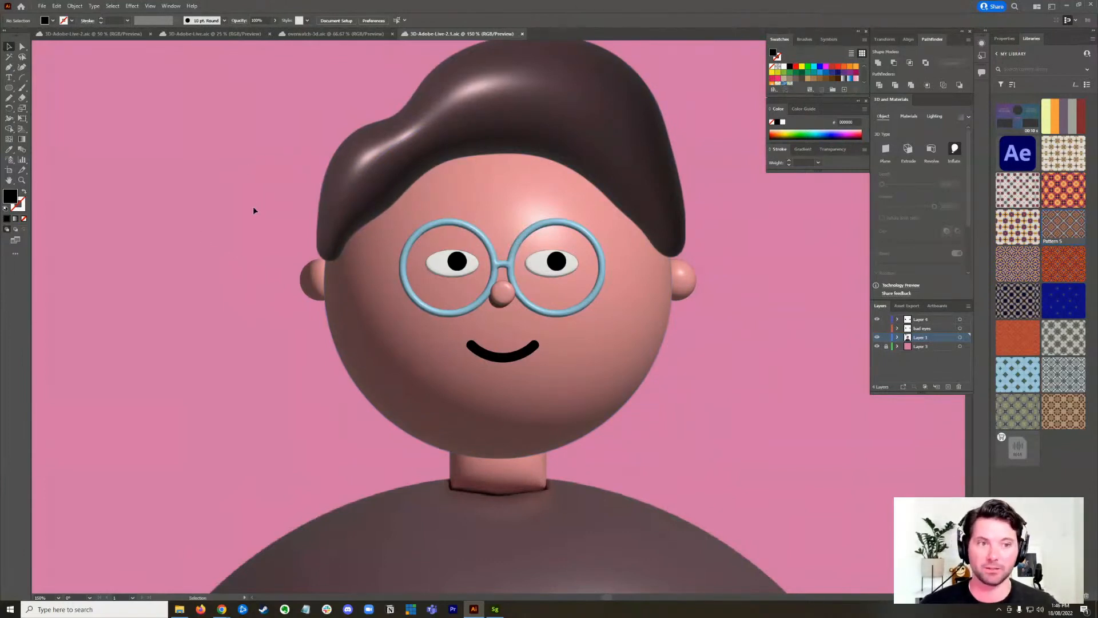
pyautogui.moveTo(253, 212); pyautogui.dragTo(266, 245)
pyautogui.hotkey('ctrl', '-')
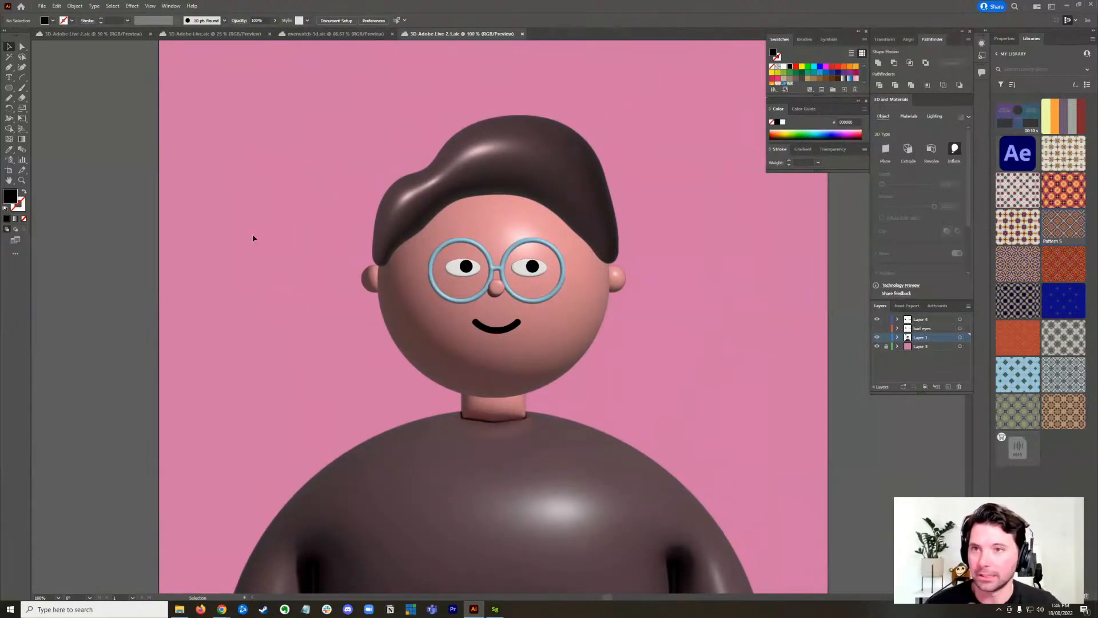
pyautogui.hscroll(1, 264, 257)
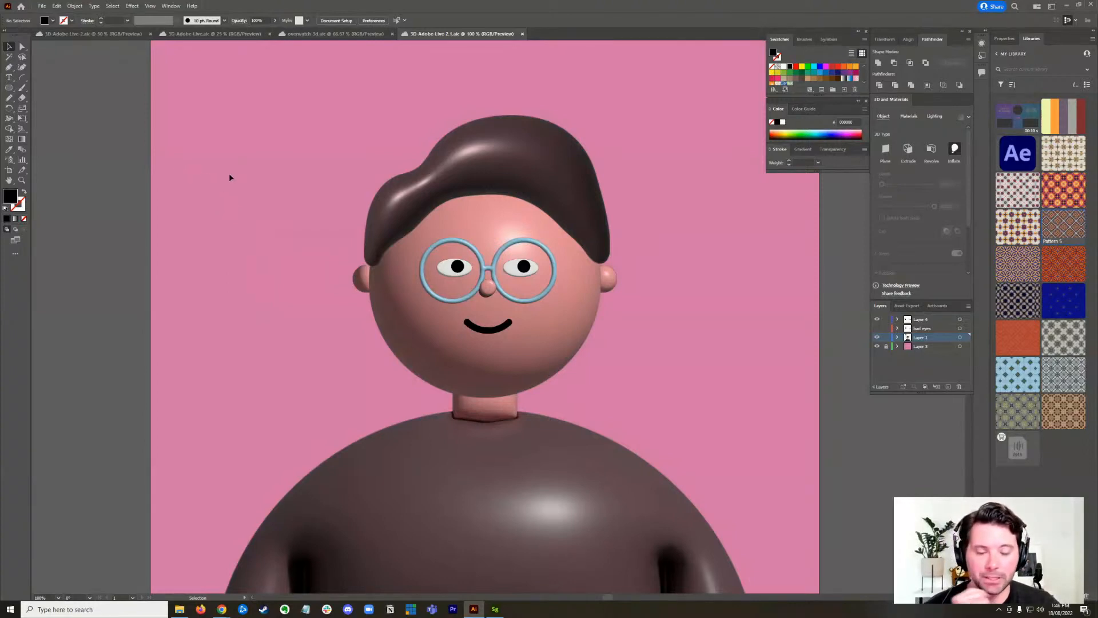
pyautogui.hscroll(1, 240, 194)
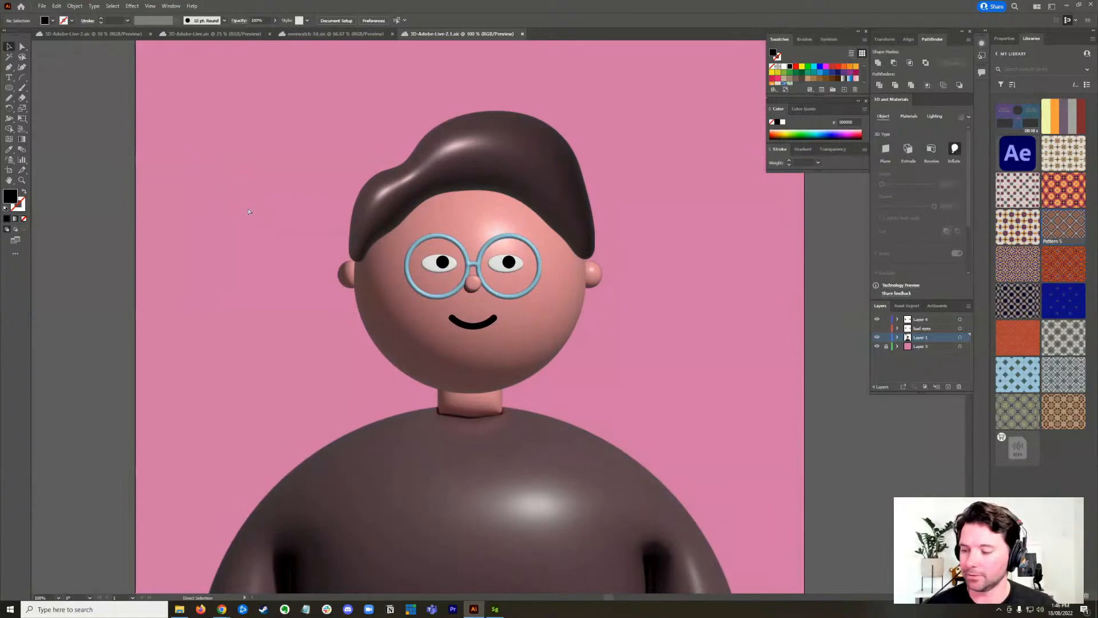
pyautogui.press('v')
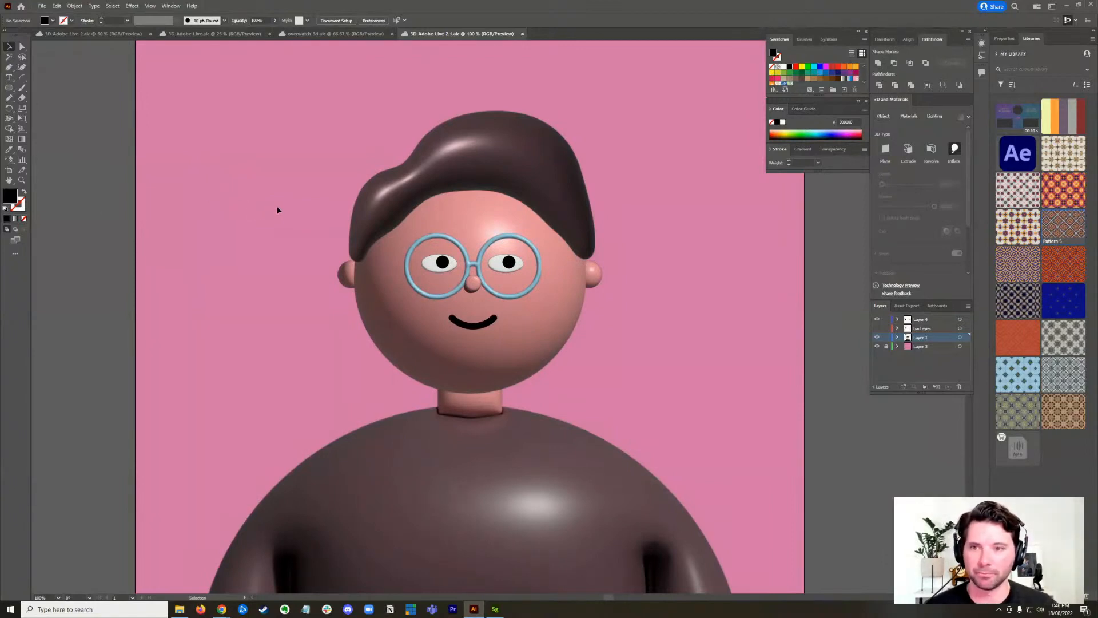
pyautogui.hotkey('ctrl', '-')
pyautogui.moveTo(243, 223); pyautogui.dragTo(317, 260)
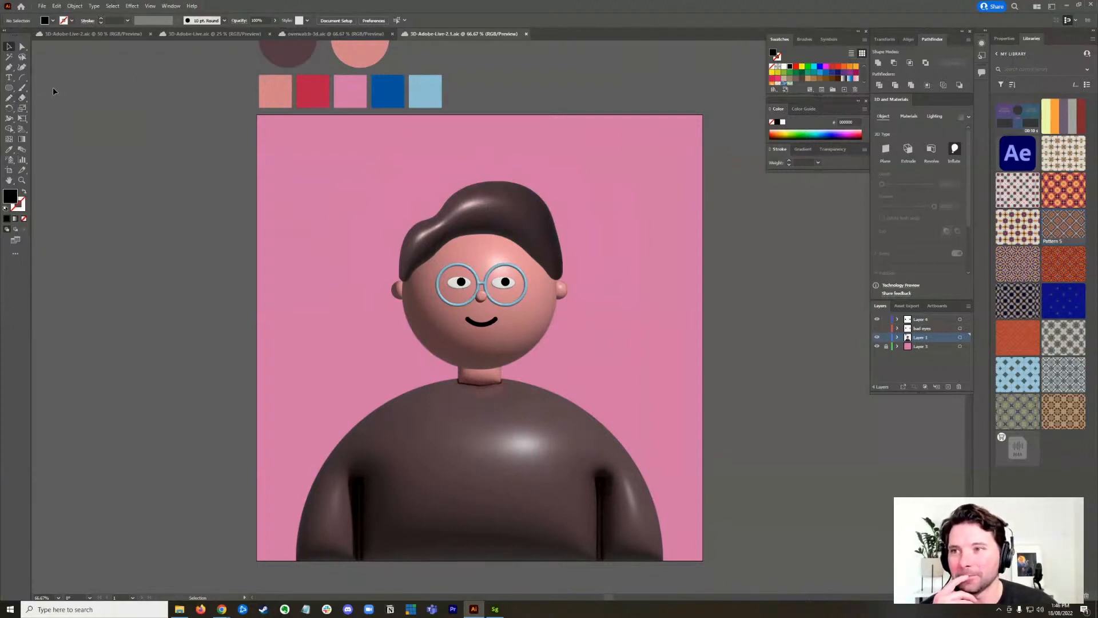
# - Try a small freehand Pencil curve below the right ear and undo it
pyautogui.click(8, 98)
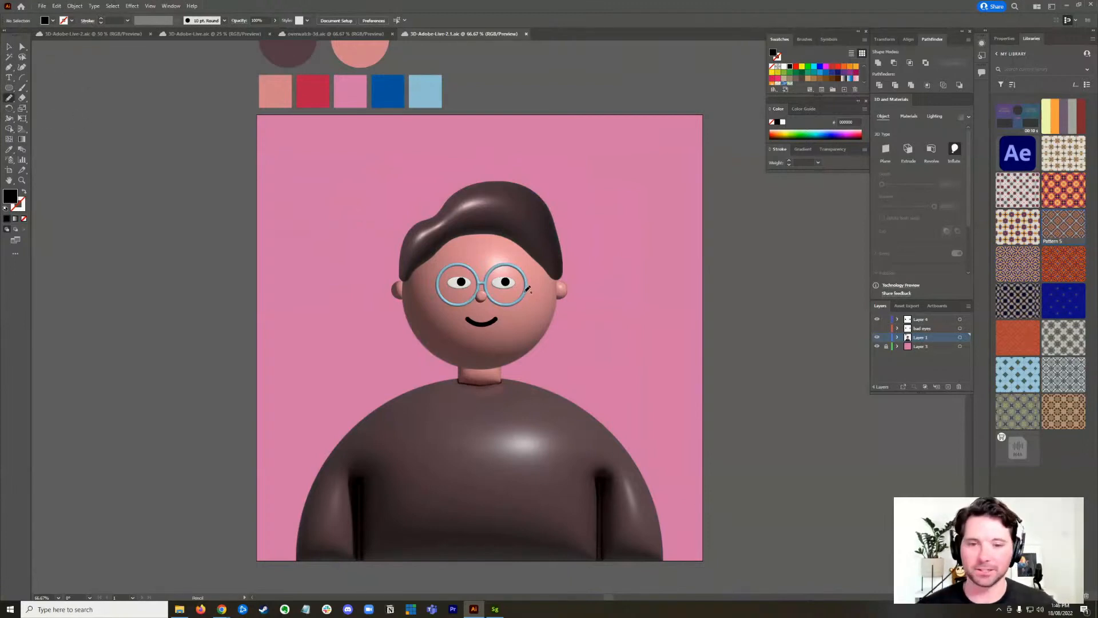
pyautogui.scroll(2, 526, 289)
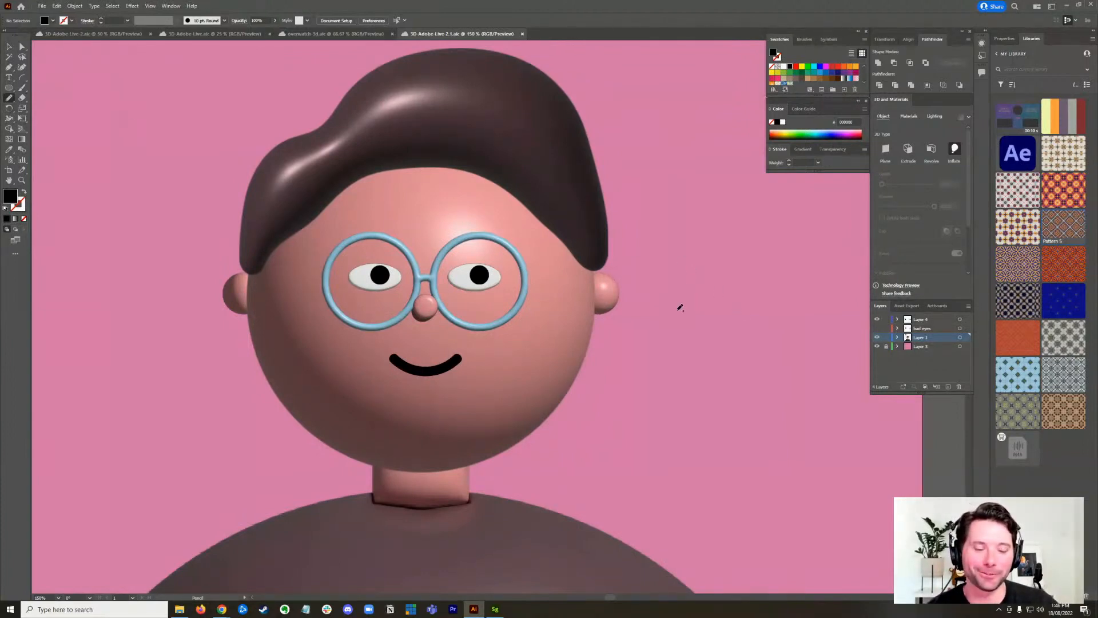
pyautogui.moveTo(612, 314); pyautogui.dragTo(624, 301)
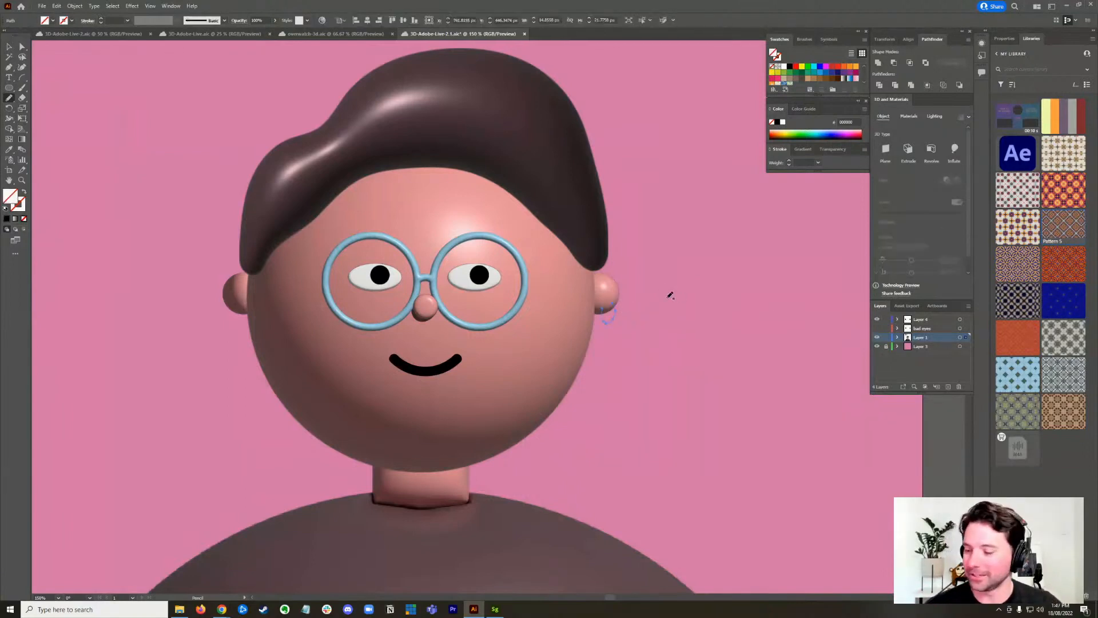
pyautogui.hotkey('ctrl', 'z')
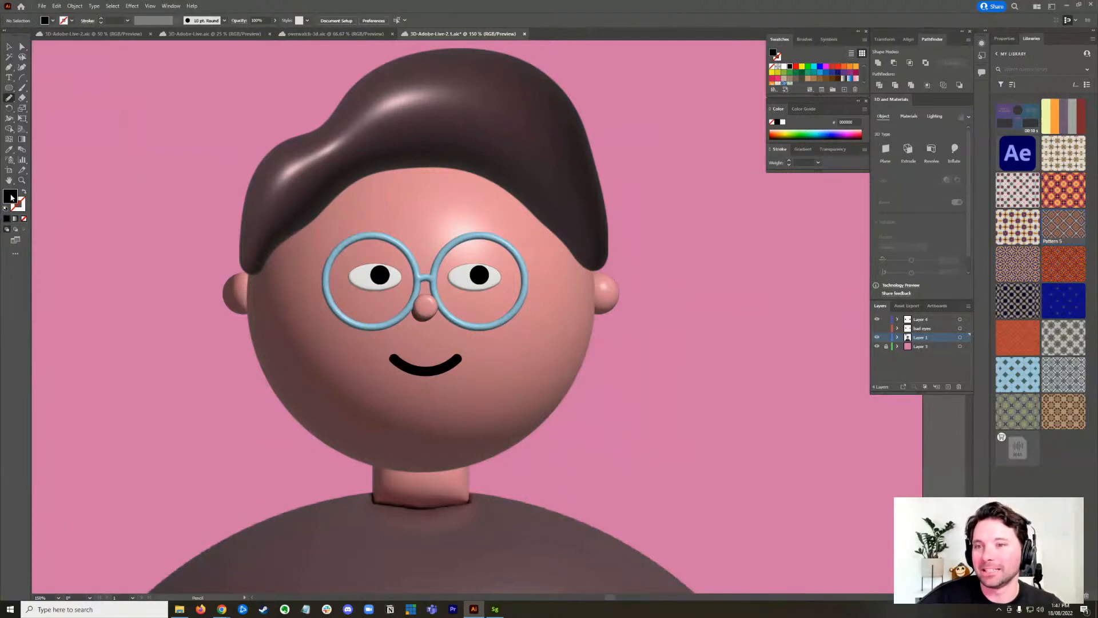
# - Sample the dark blue from the palette squares above the artboard as the drawing colour
pyautogui.moveTo(220, 117); pyautogui.dragTo(437, 352)
pyautogui.press('i')
pyautogui.click(433, 85)
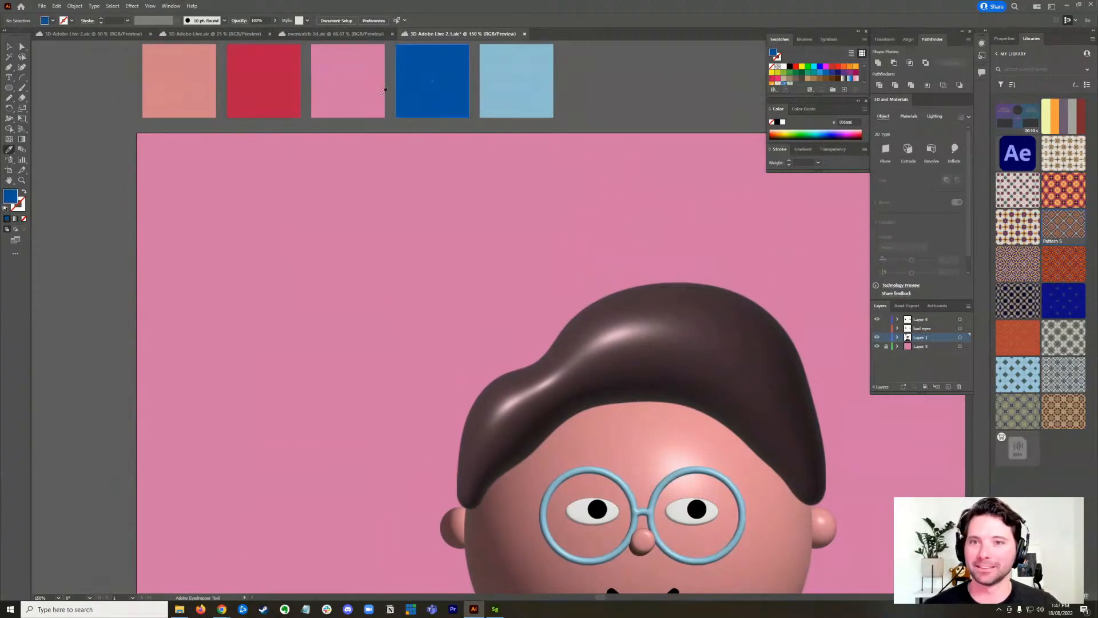
pyautogui.click(11, 47)
pyautogui.moveTo(669, 300); pyautogui.dragTo(298, 83)
# - Draw a wavy vertical profile about 230 px tall with the Pencil tool on the pink area beside the head
pyautogui.press('n')
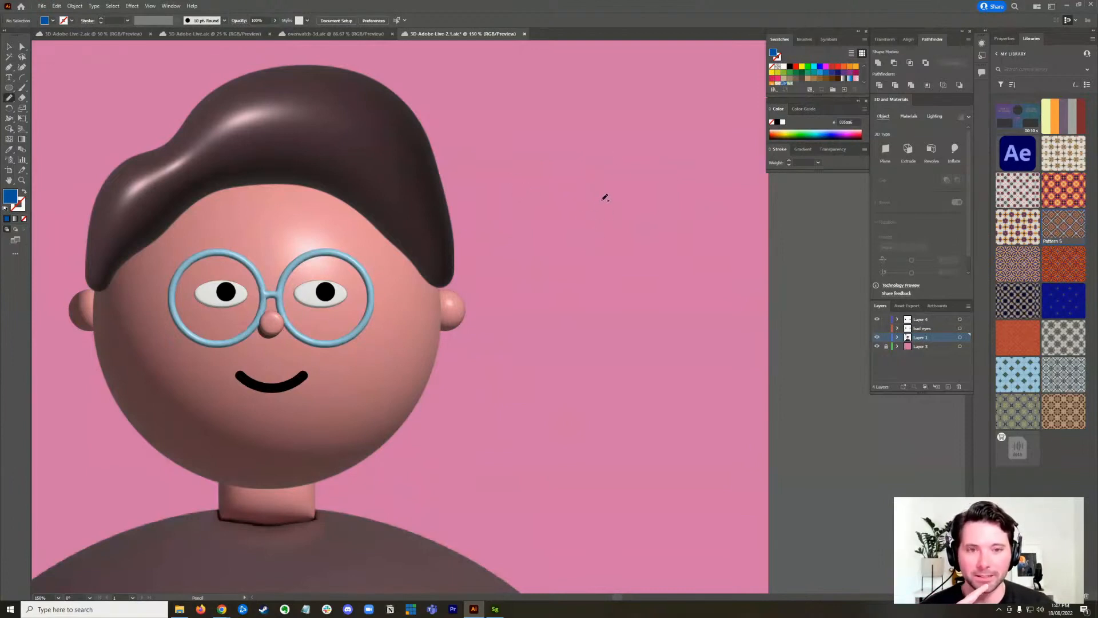
pyautogui.moveTo(603, 189); pyautogui.dragTo(580, 266)
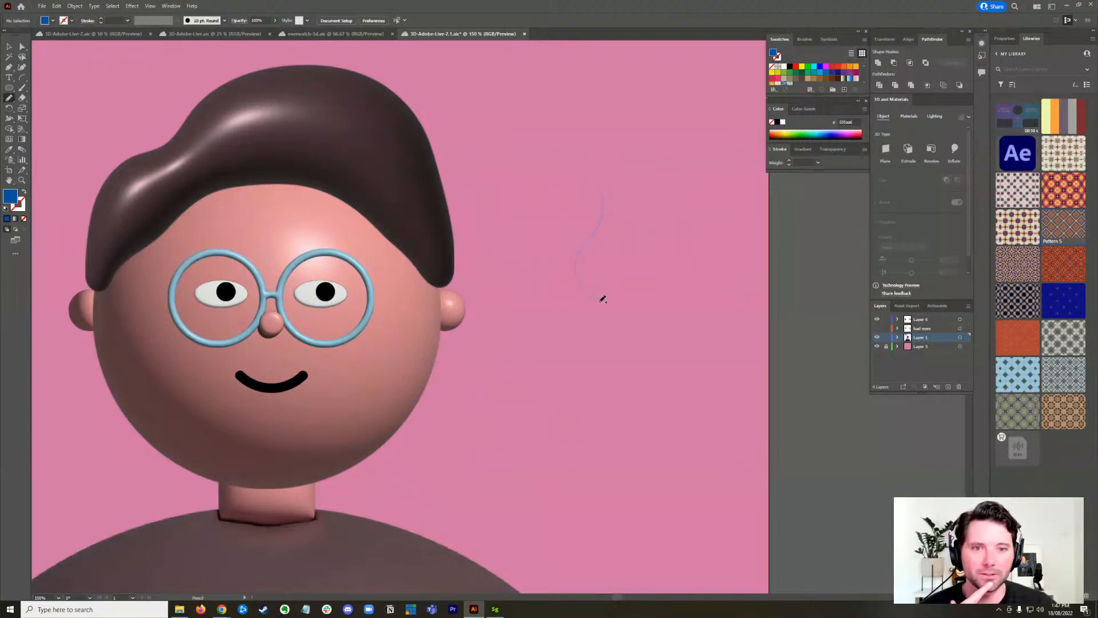
pyautogui.moveTo(607, 328)
pyautogui.mouseDown()
pyautogui.moveTo(593, 355)
pyautogui.moveTo(611, 404)
pyautogui.mouseUp()
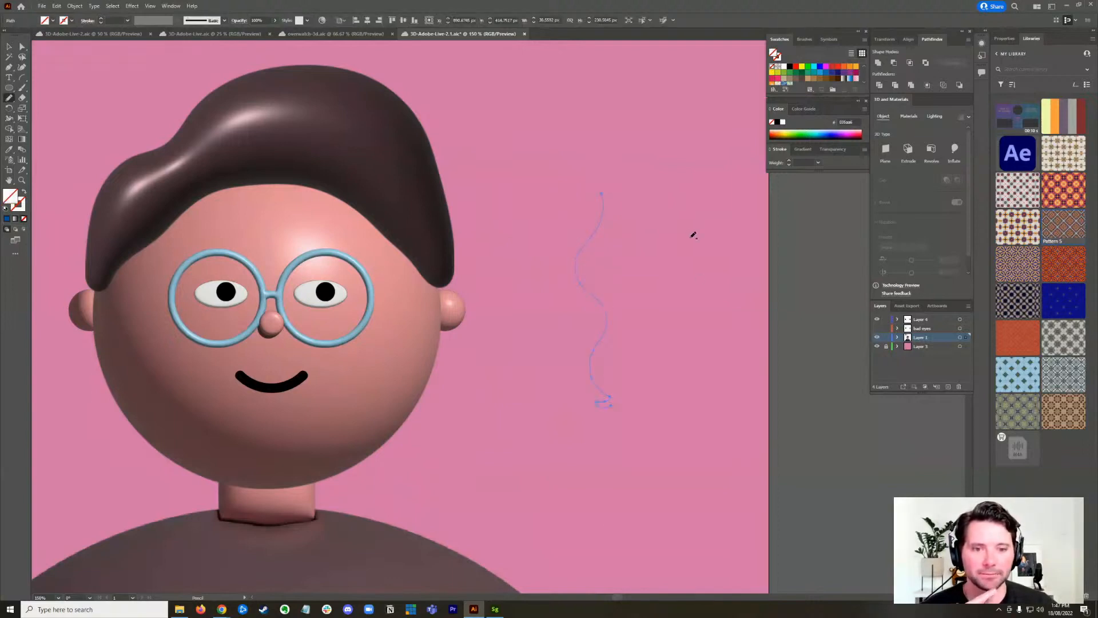
# - Give the wavy profile a blue stroke with no fill and turn it into a 3D Revolve object
pyautogui.click(24, 193)
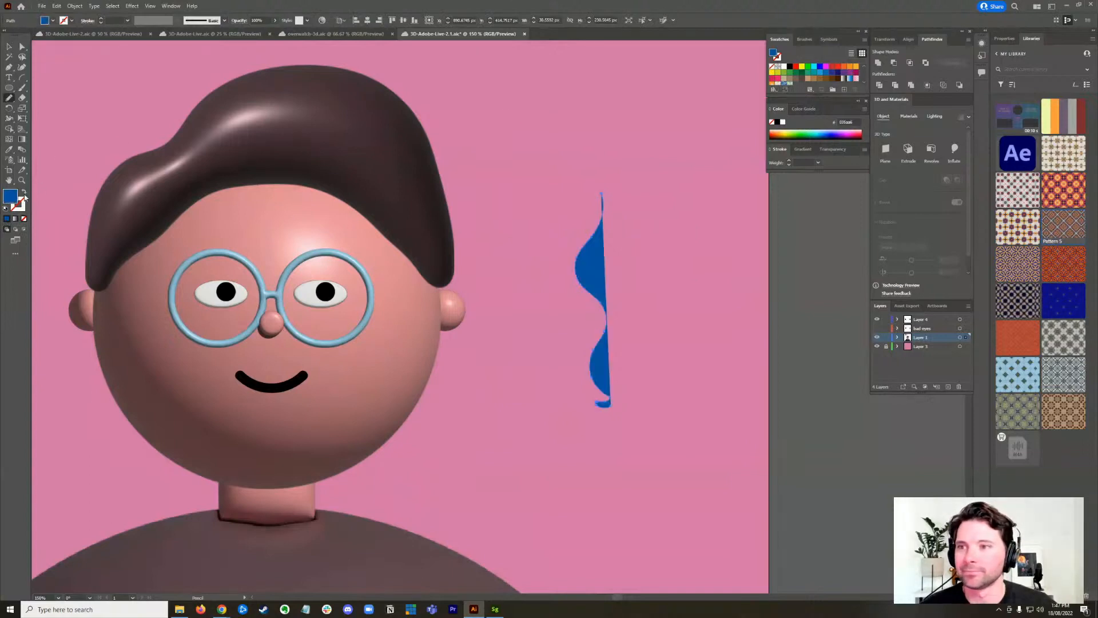
pyautogui.click(24, 193)
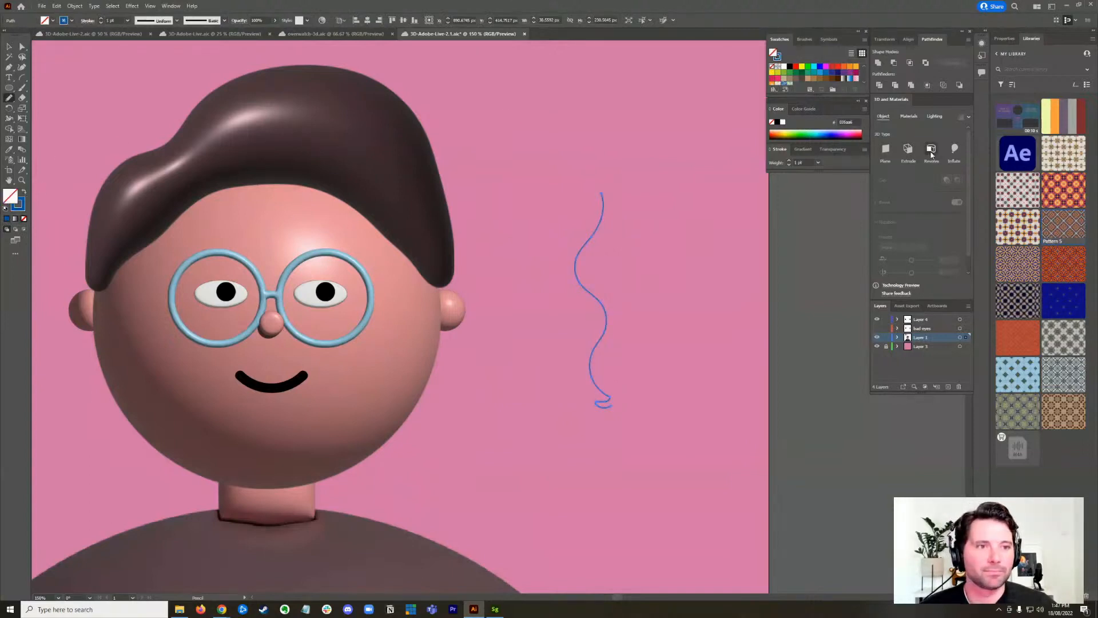
pyautogui.click(931, 150)
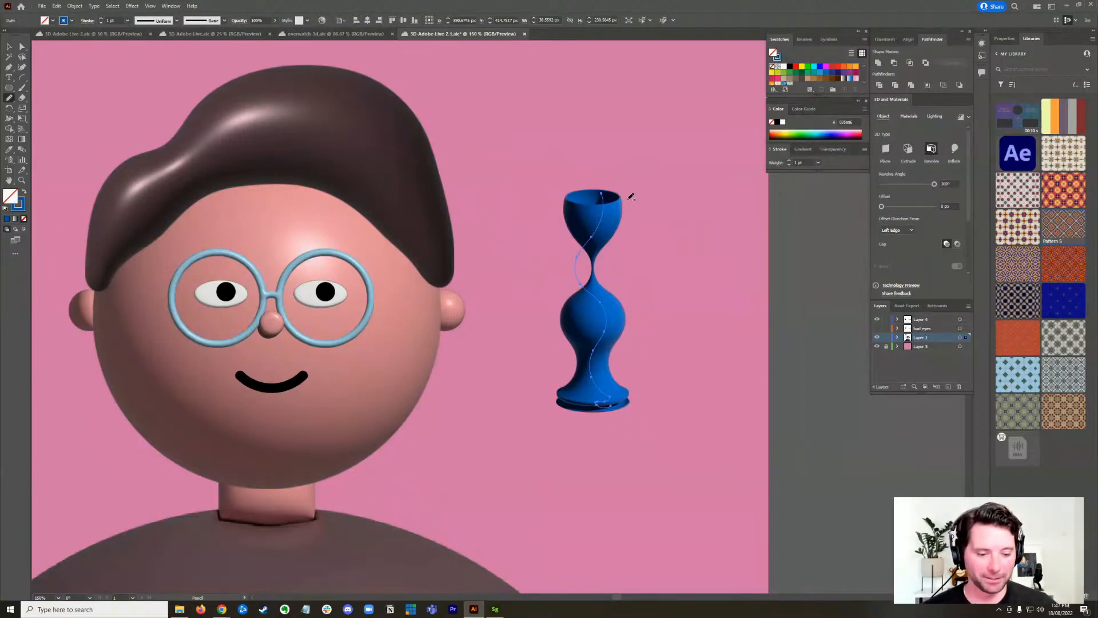
# - Extend the revolved object's profile upward with the Pencil tool to add a short, narrower neck on top
pyautogui.keyDown('alt'); pyautogui.scroll(5, 630, 197); pyautogui.keyUp('alt')
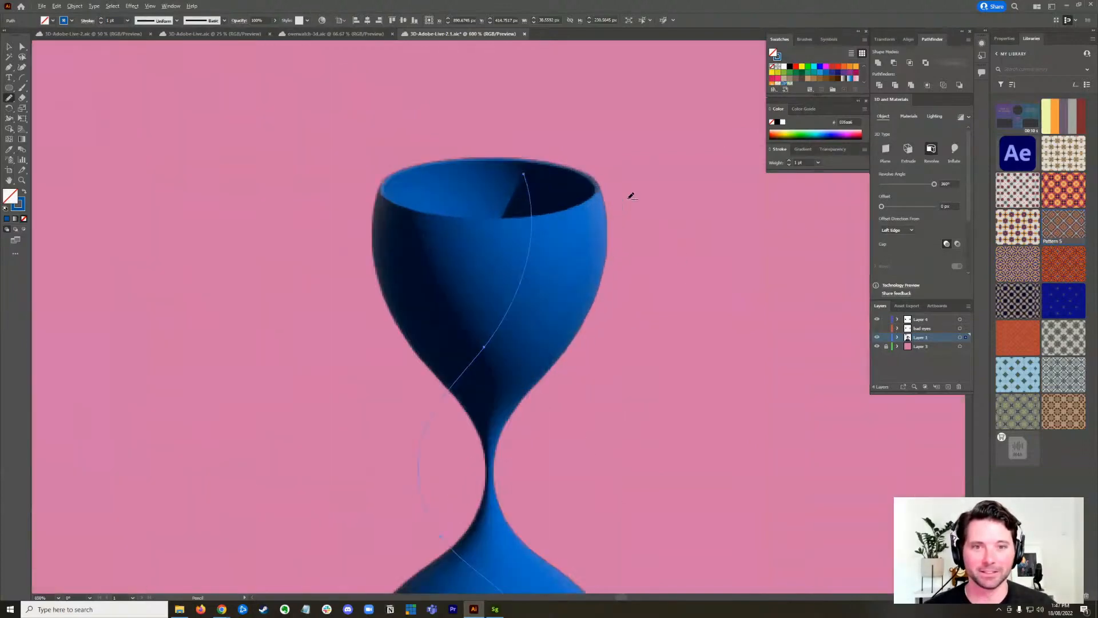
pyautogui.keyDown('alt'); pyautogui.scroll(-3, 619, 190); pyautogui.keyUp('alt')
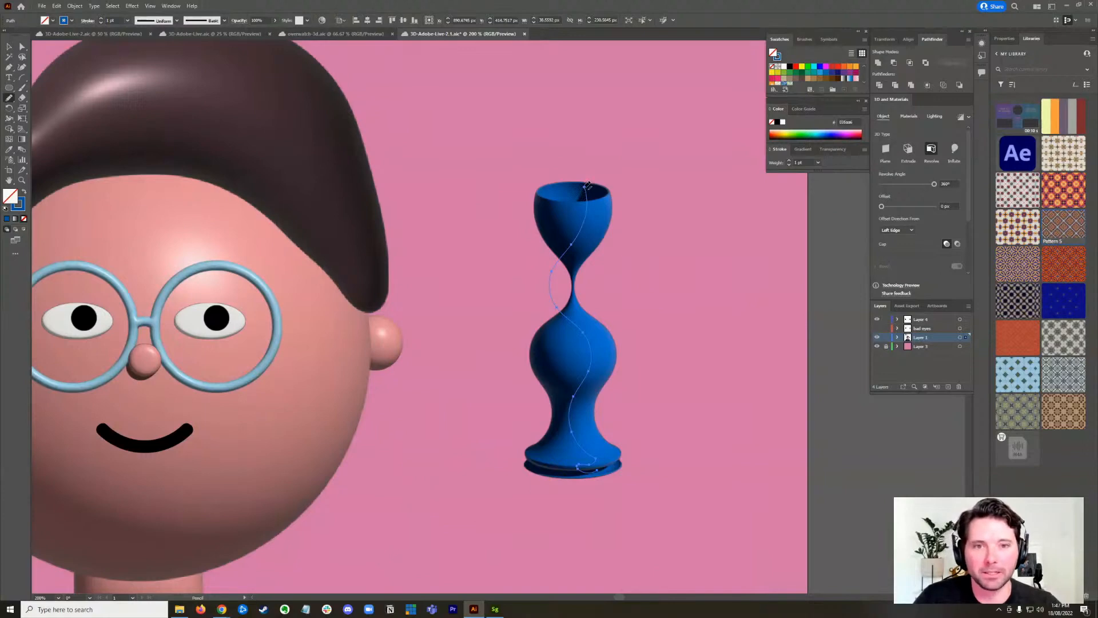
pyautogui.moveTo(585, 184); pyautogui.dragTo(578, 161)
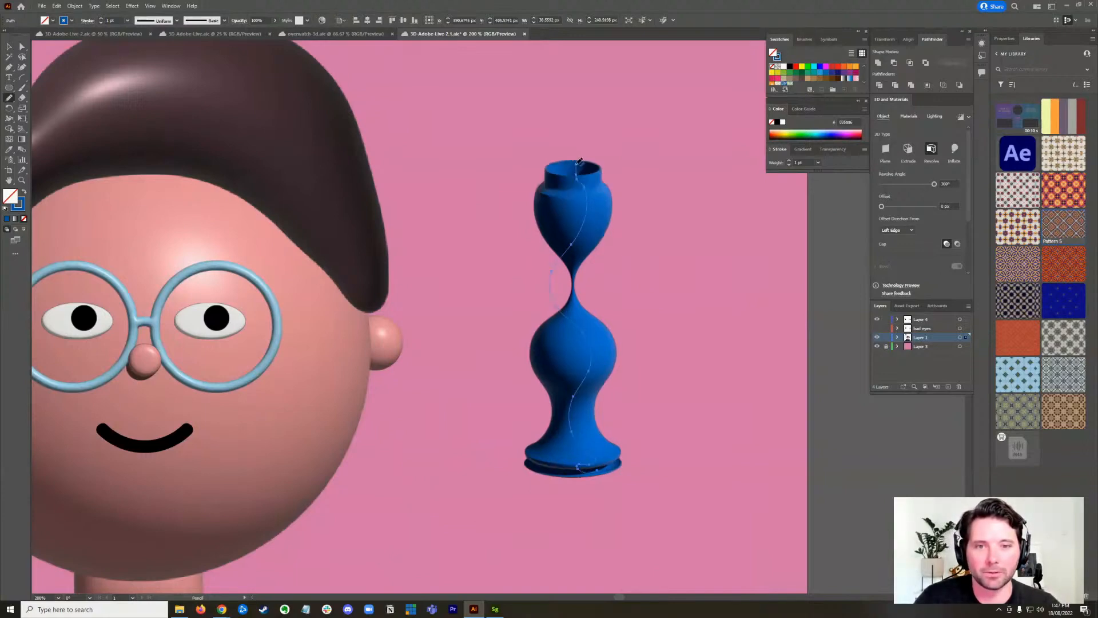
# - Try a flared bowl, a wide disc and a ring-shaped top as freehand profile extensions above the neck, undoing each one
pyautogui.moveTo(625, 147); pyautogui.dragTo(616, 117)
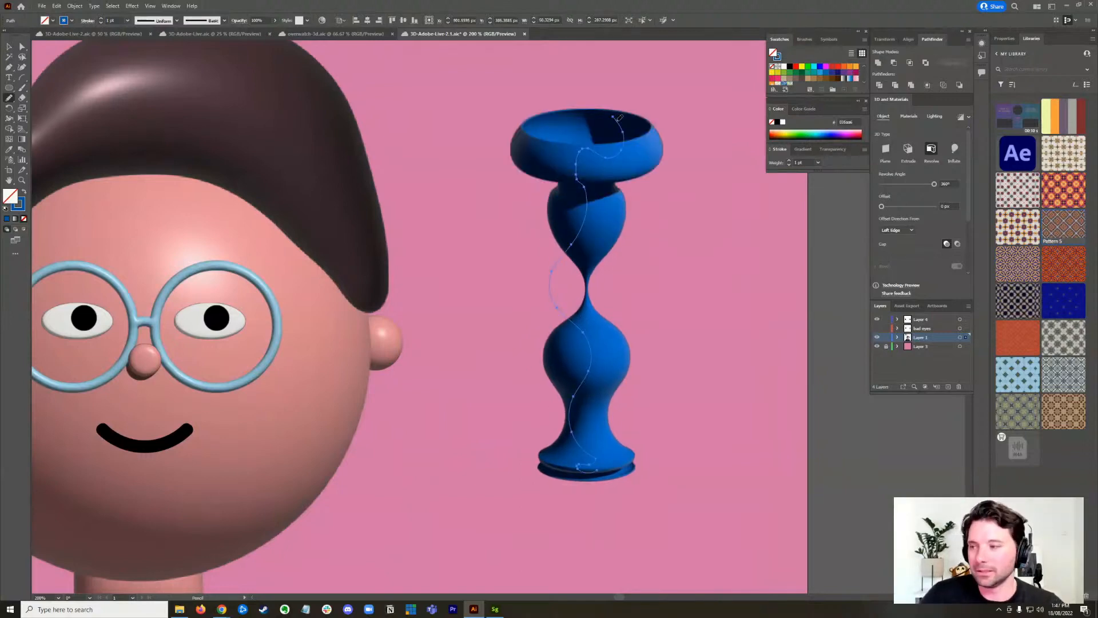
pyautogui.press('v')
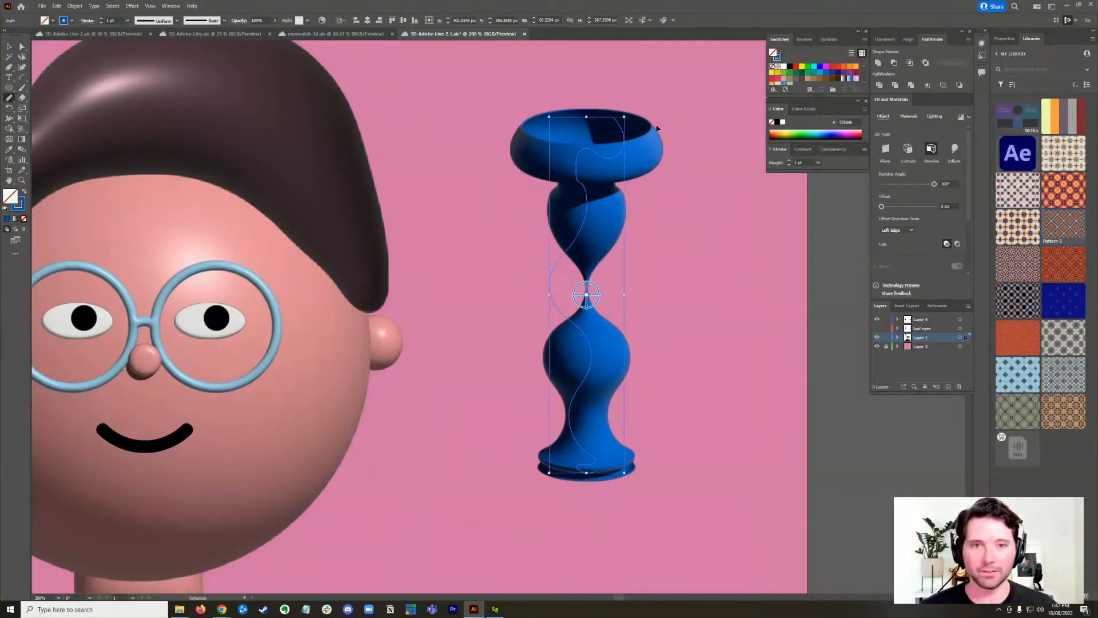
pyautogui.hotkey('ctrl', 'z')
pyautogui.press('n')
pyautogui.moveTo(670, 128); pyautogui.dragTo(583, 128)
pyautogui.press('v')
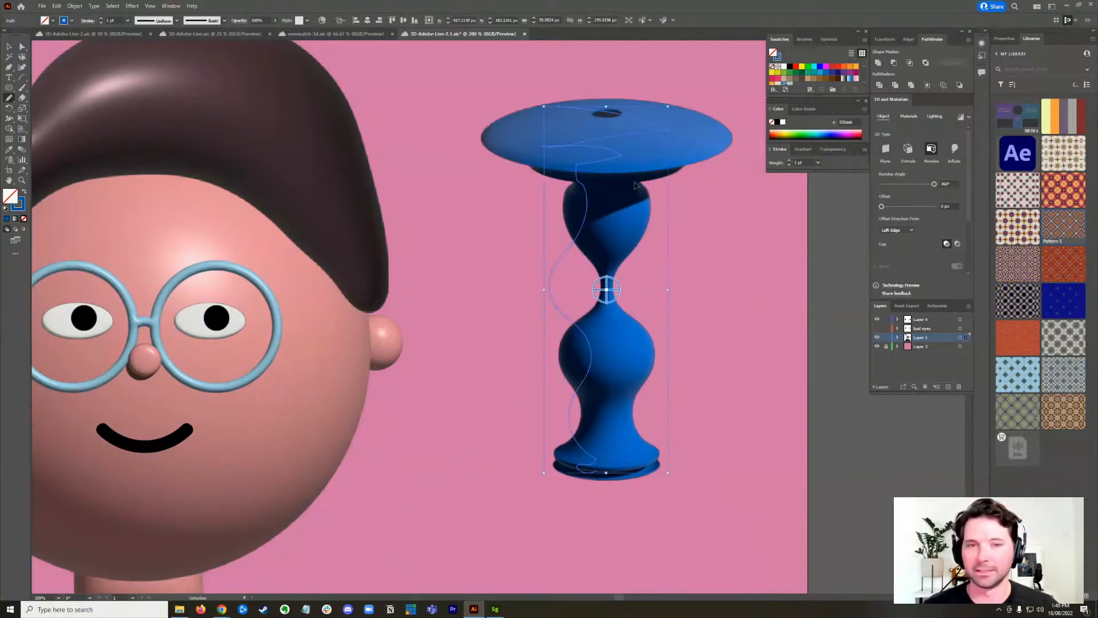
pyautogui.hotkey('ctrl', 'z')
pyautogui.press('n')
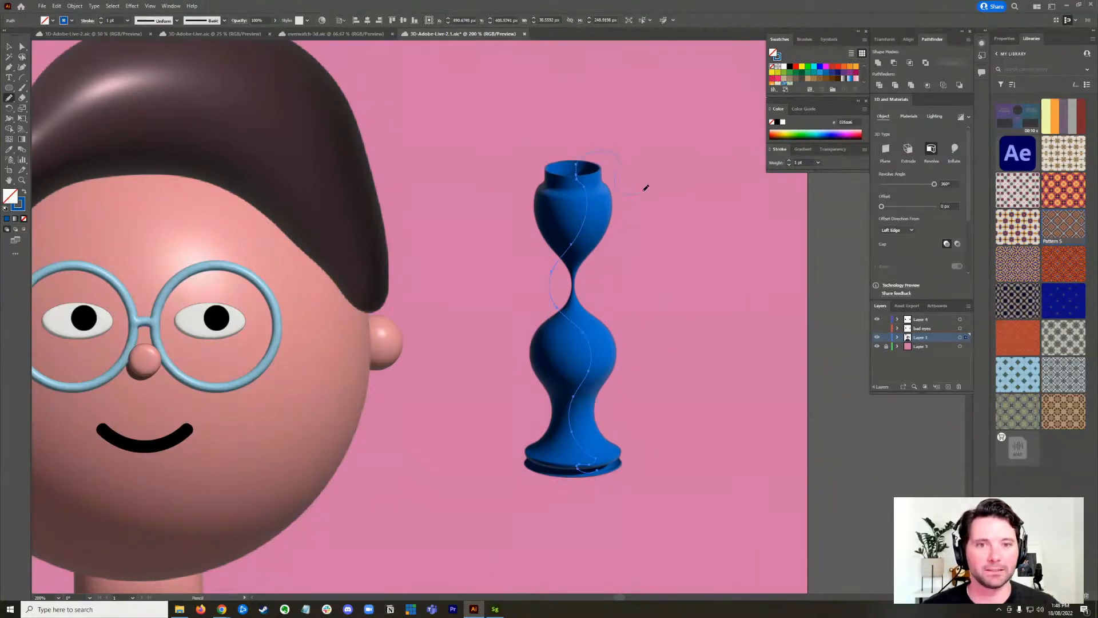
pyautogui.moveTo(583, 136); pyautogui.dragTo(577, 161)
pyautogui.press('v')
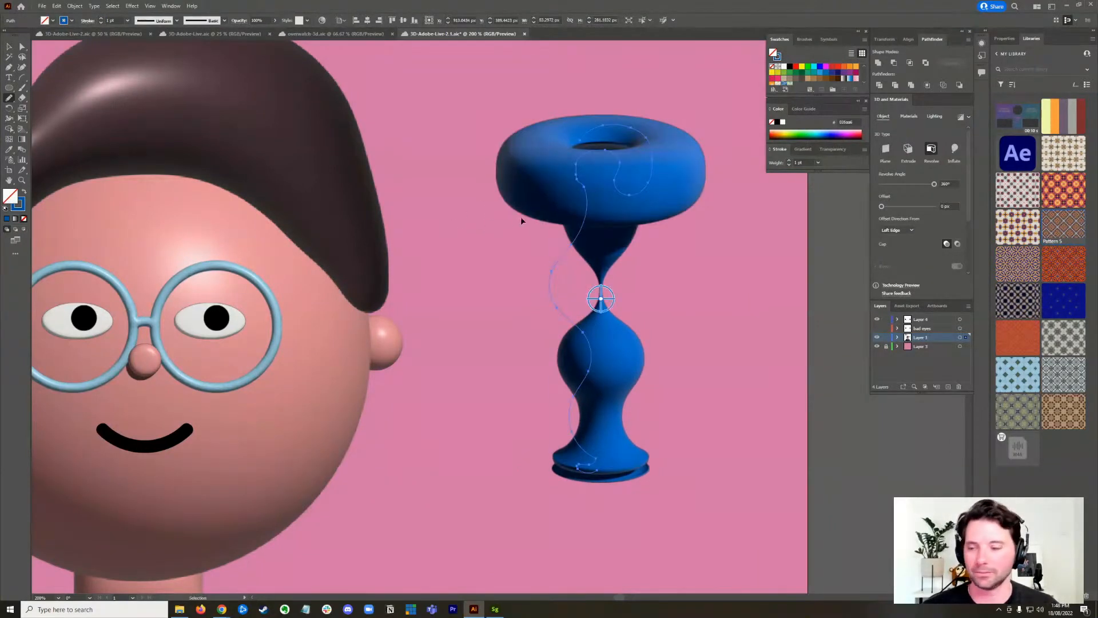
pyautogui.hotkey('ctrl', 'z')
# - Extend the profile above the neck with the Pencil tool to form a small rounded collar and a closed domed cap
pyautogui.press('n')
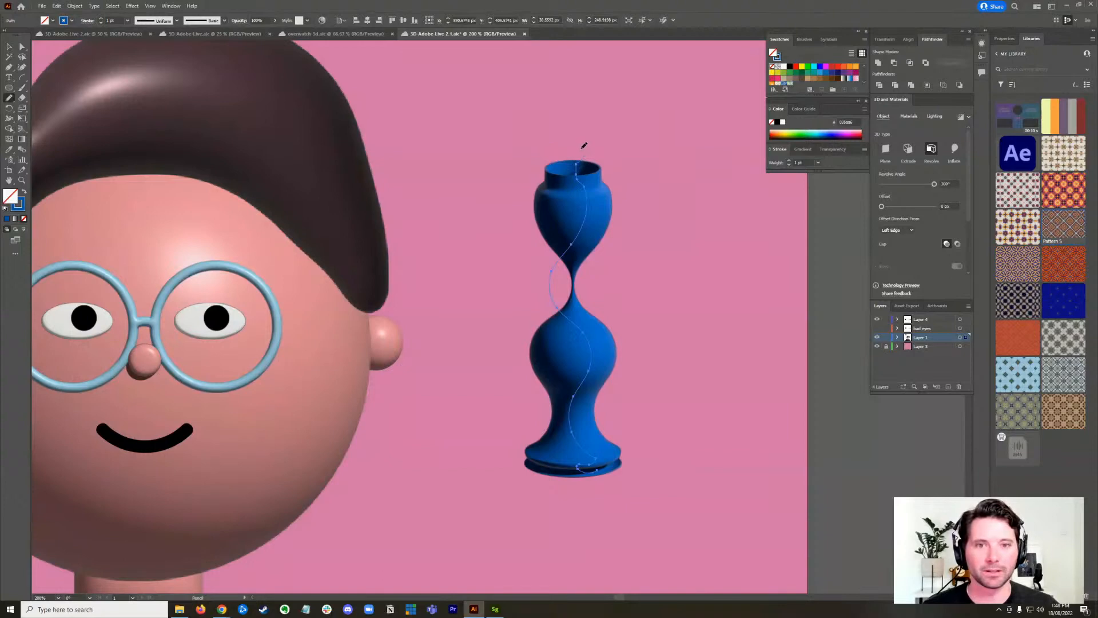
pyautogui.moveTo(577, 134); pyautogui.dragTo(554, 123)
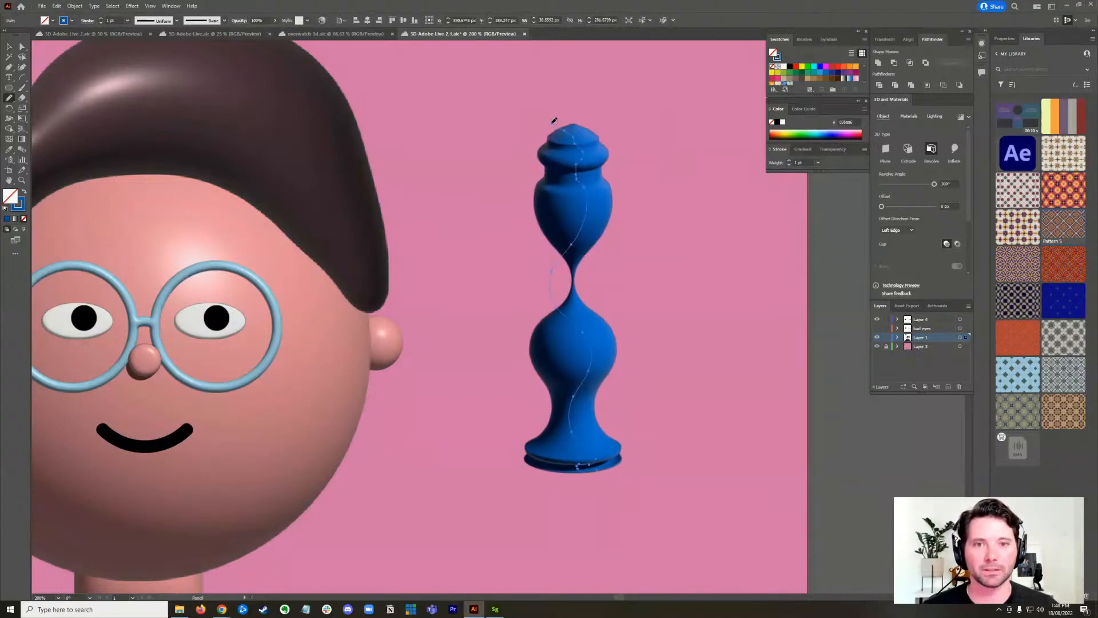
pyautogui.click(10, 47)
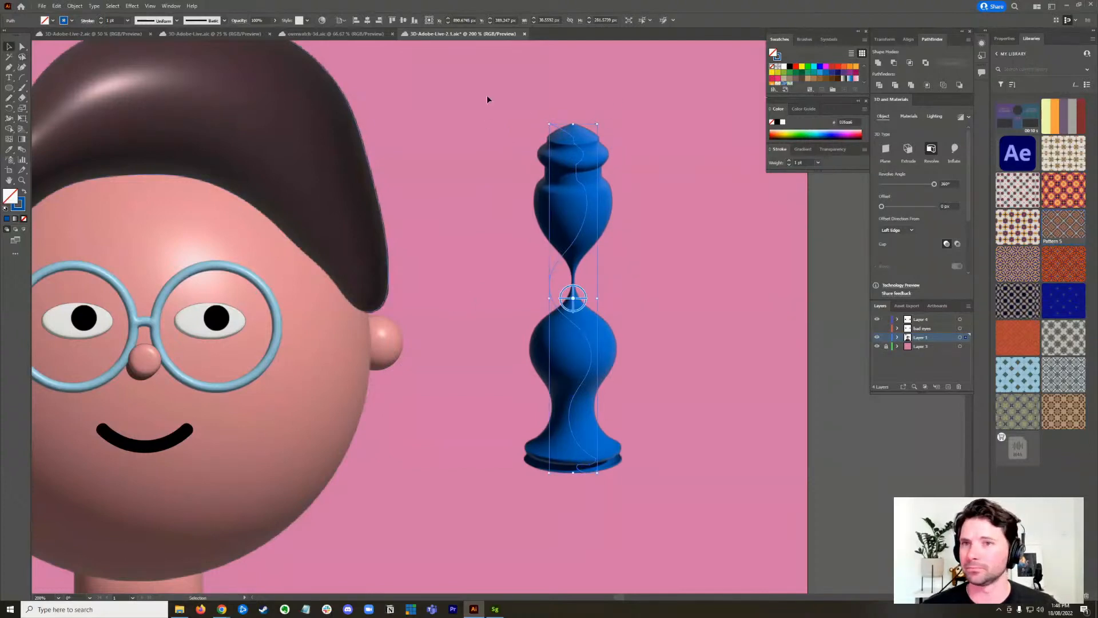
# - Scale the revolved object down to earring size and hang one copy beneath each of the character's ears
pyautogui.moveTo(600, 123)
pyautogui.mouseDown()
pyautogui.moveTo(669, 147)
pyautogui.moveTo(732, 302)
pyautogui.moveTo(733, 351)
pyautogui.moveTo(694, 382)
pyautogui.moveTo(626, 407)
pyautogui.moveTo(558, 415)
pyautogui.moveTo(424, 366)
pyautogui.moveTo(380, 243)
pyautogui.moveTo(393, 168)
pyautogui.moveTo(488, 135)
pyautogui.moveTo(602, 123)
pyautogui.mouseUp()
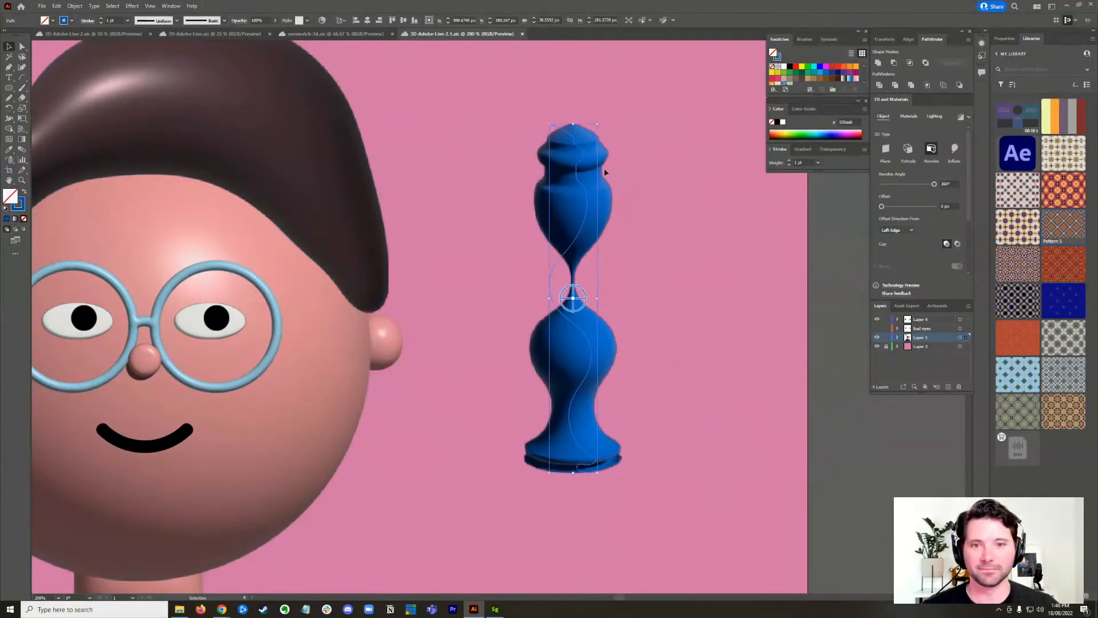
pyautogui.moveTo(598, 125); pyautogui.dragTo(575, 257)
pyautogui.moveTo(568, 397); pyautogui.dragTo(379, 399)
pyautogui.moveTo(301, 400); pyautogui.dragTo(628, 374)
pyautogui.moveTo(708, 369); pyautogui.dragTo(223, 355)
pyautogui.click(148, 399)
pyautogui.moveTo(147, 399); pyautogui.dragTo(466, 352)
# - Draw a small curved hook about 5 px tall with the Pencil tool, joining the left earring's cap to the ear
pyautogui.scroll(3, 466, 351)
pyautogui.moveTo(544, 252); pyautogui.dragTo(424, 407)
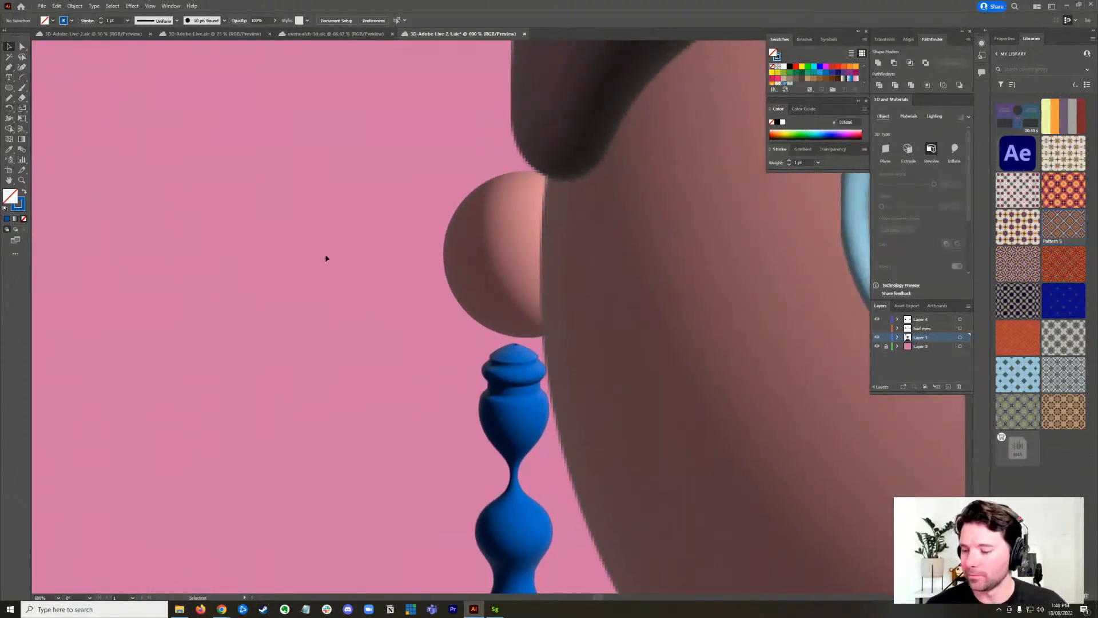
pyautogui.press('n')
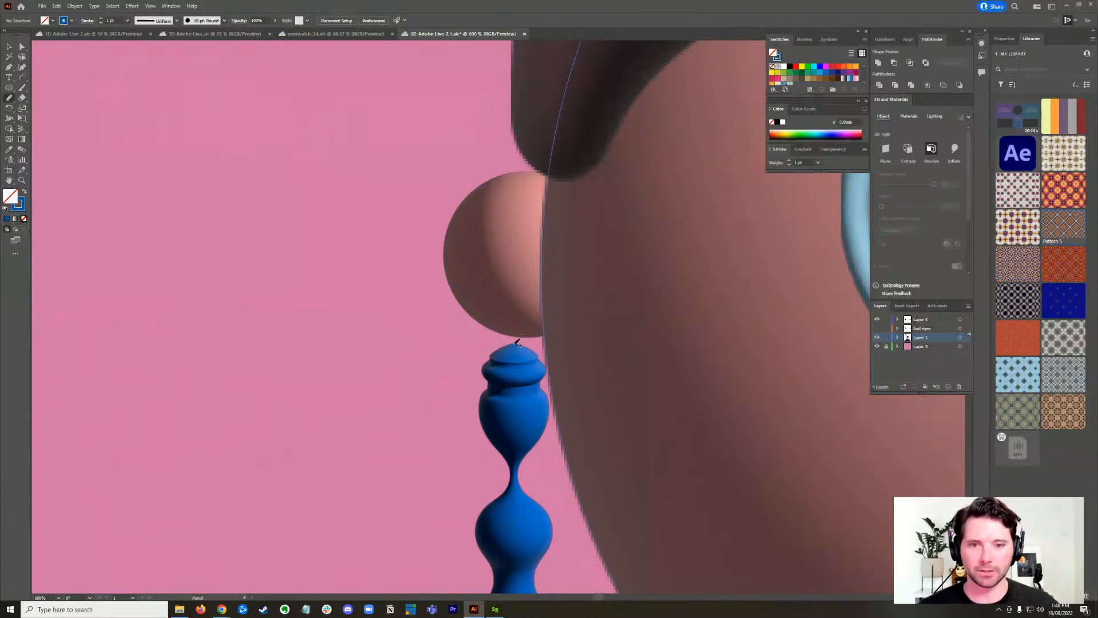
pyautogui.moveTo(511, 324); pyautogui.dragTo(515, 342)
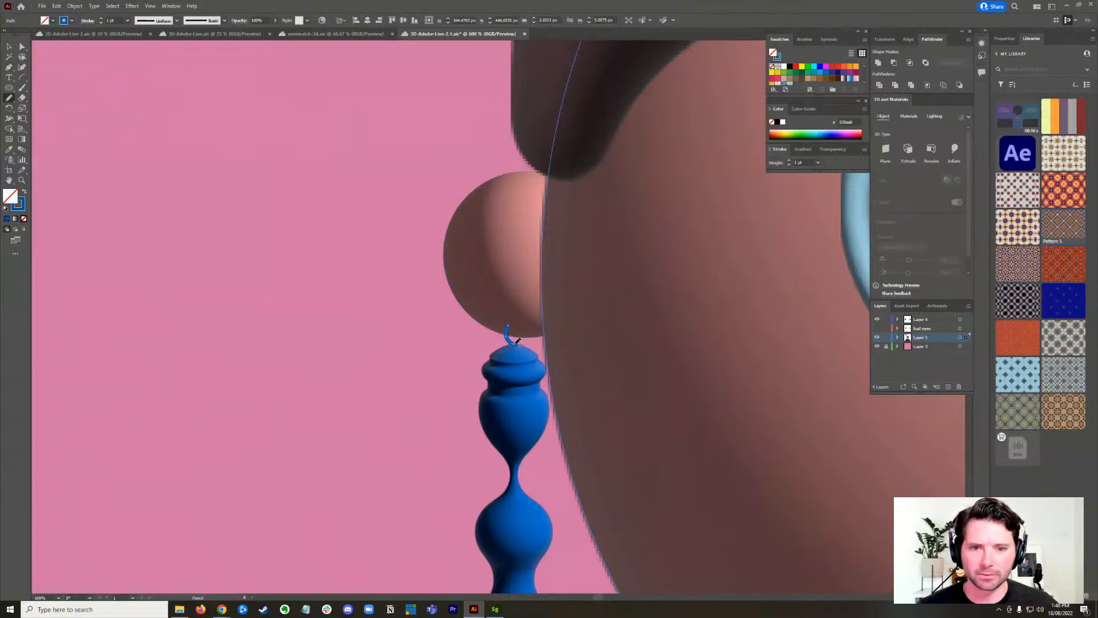
pyautogui.click(9, 47)
pyautogui.click(213, 221)
# - Try several round and flat brush definitions on the left earring's hook curve and undo them
pyautogui.scroll(4, 542, 363)
pyautogui.click(532, 351)
pyautogui.hotkey('ctrl', 'z')
pyautogui.click(324, 340)
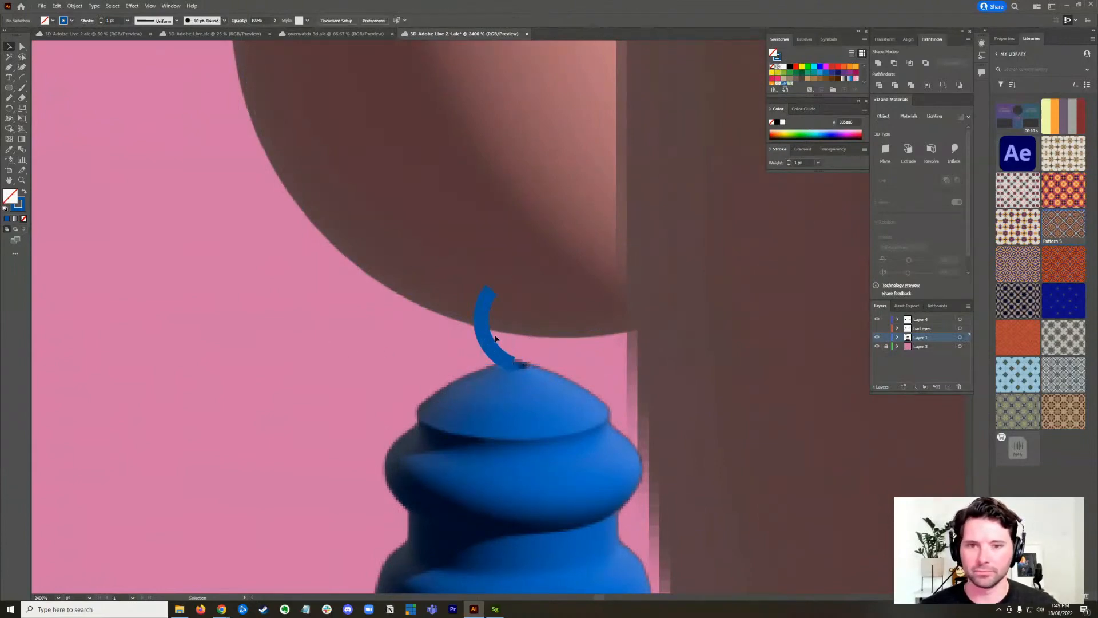
pyautogui.click(485, 337)
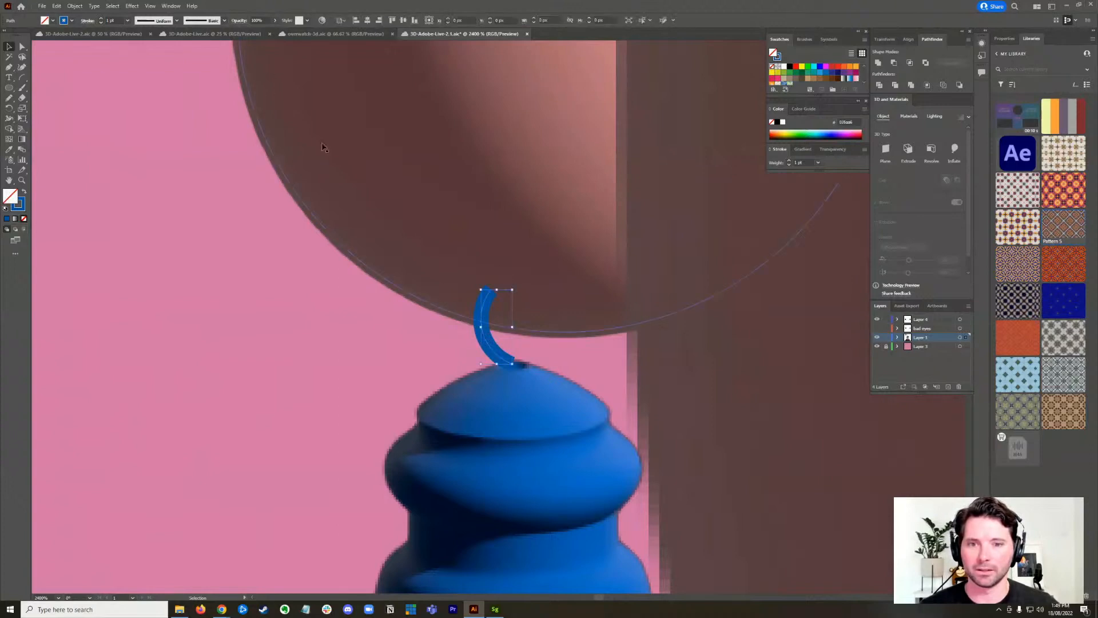
pyautogui.click(223, 20)
pyautogui.click(173, 43)
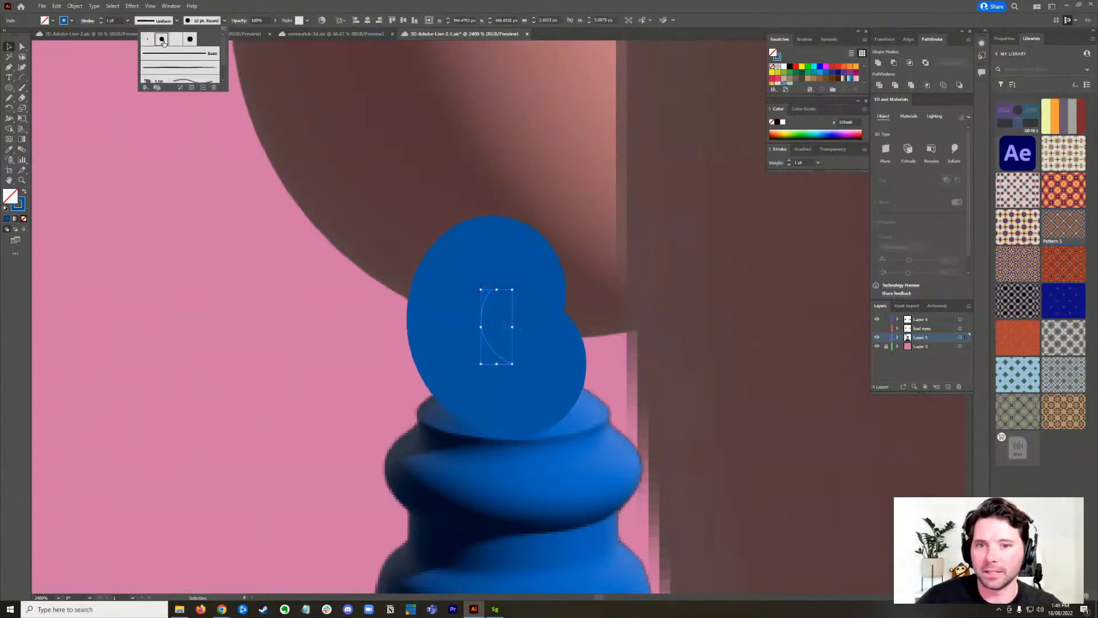
pyautogui.click(148, 40)
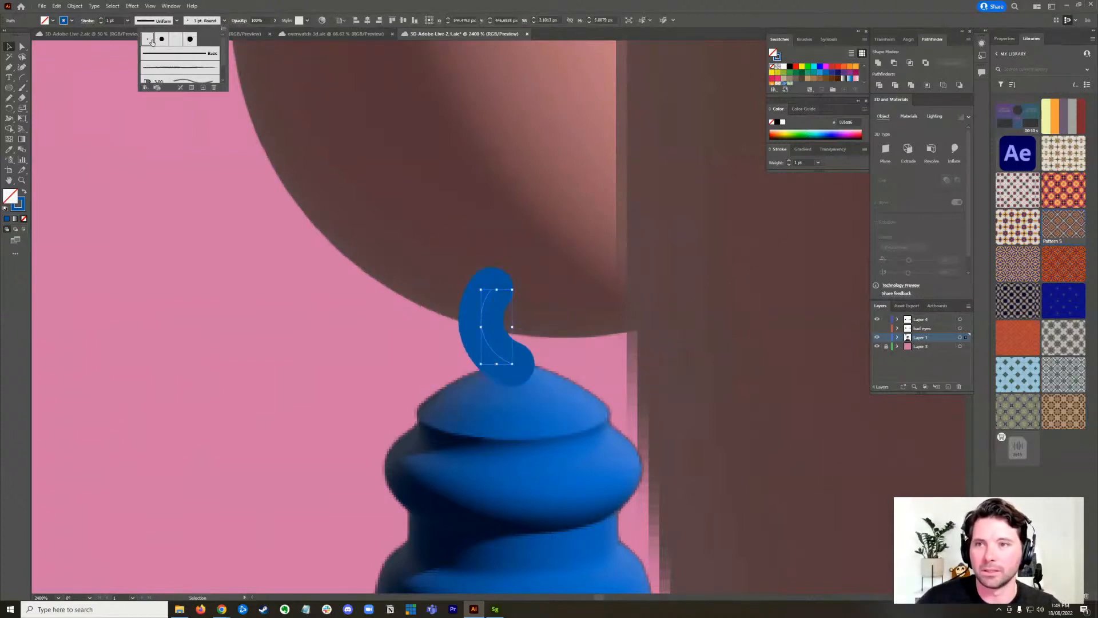
pyautogui.click(191, 25)
pyautogui.click(192, 23)
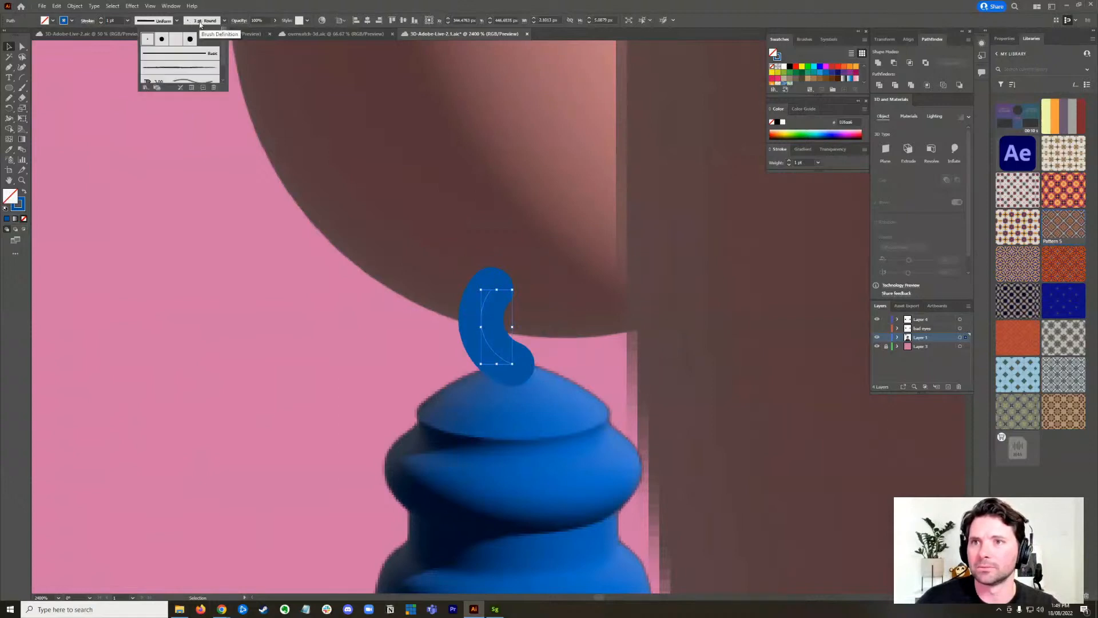
pyautogui.click(177, 42)
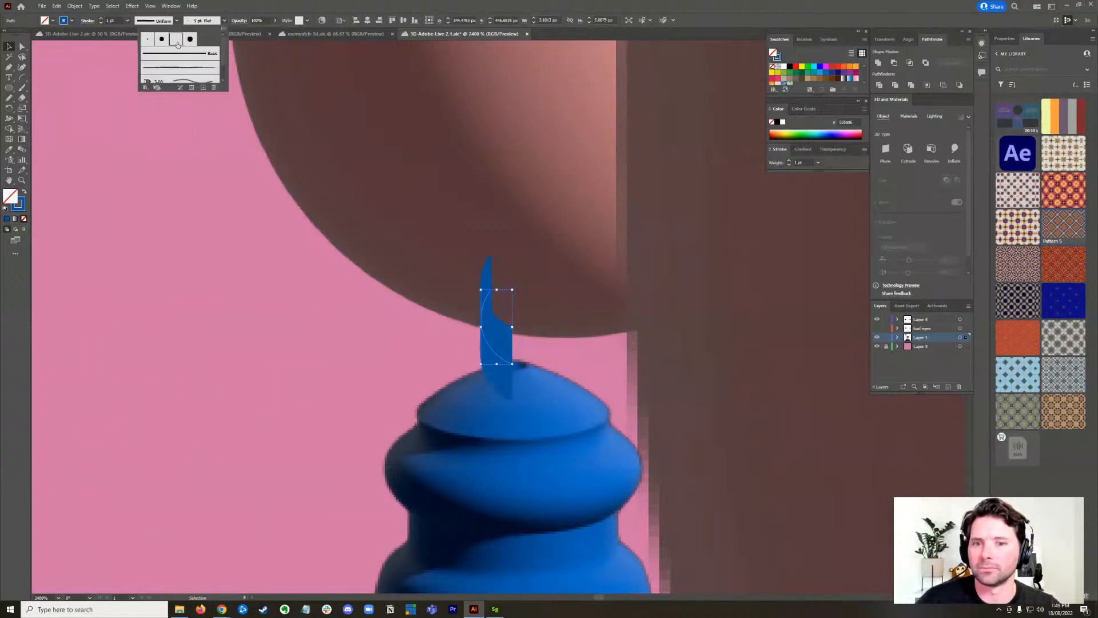
pyautogui.click(147, 40)
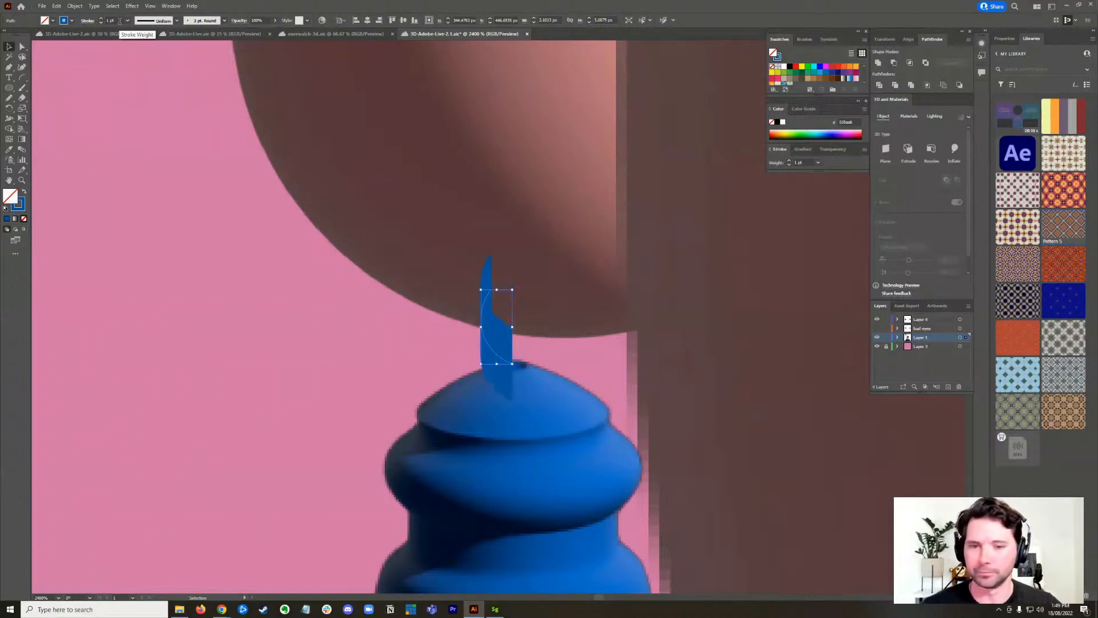
pyautogui.hotkey('ctrl', 'z')
pyautogui.hotkey('ctrl', 'z')
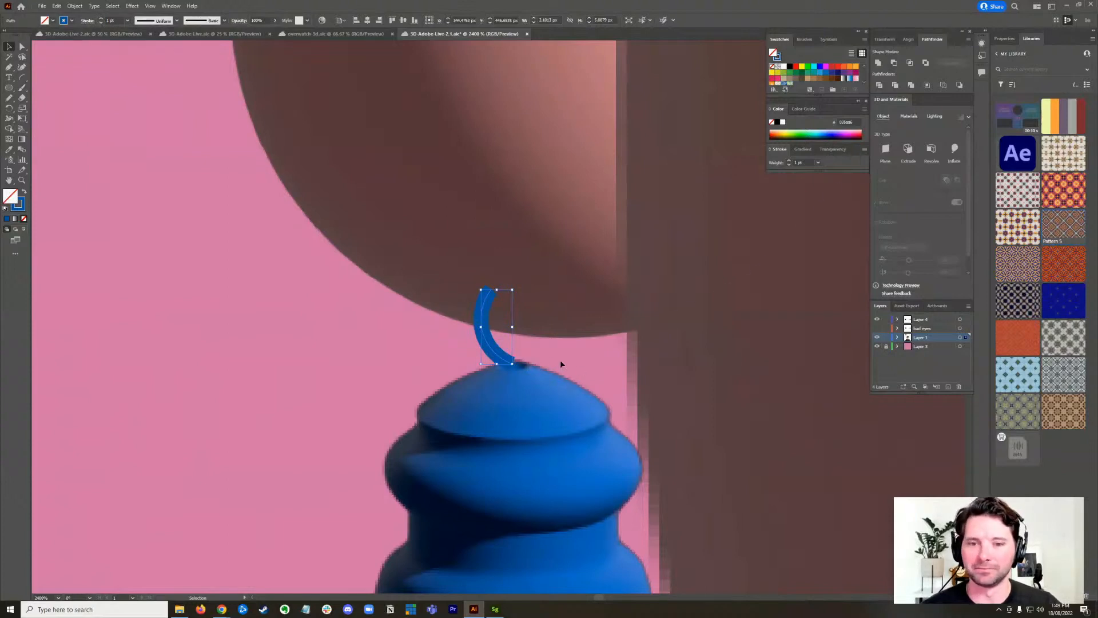
# - Draw a second short hook stroke about 2 px tall beside the first and shift it up slightly against the ear
pyautogui.click(8, 97)
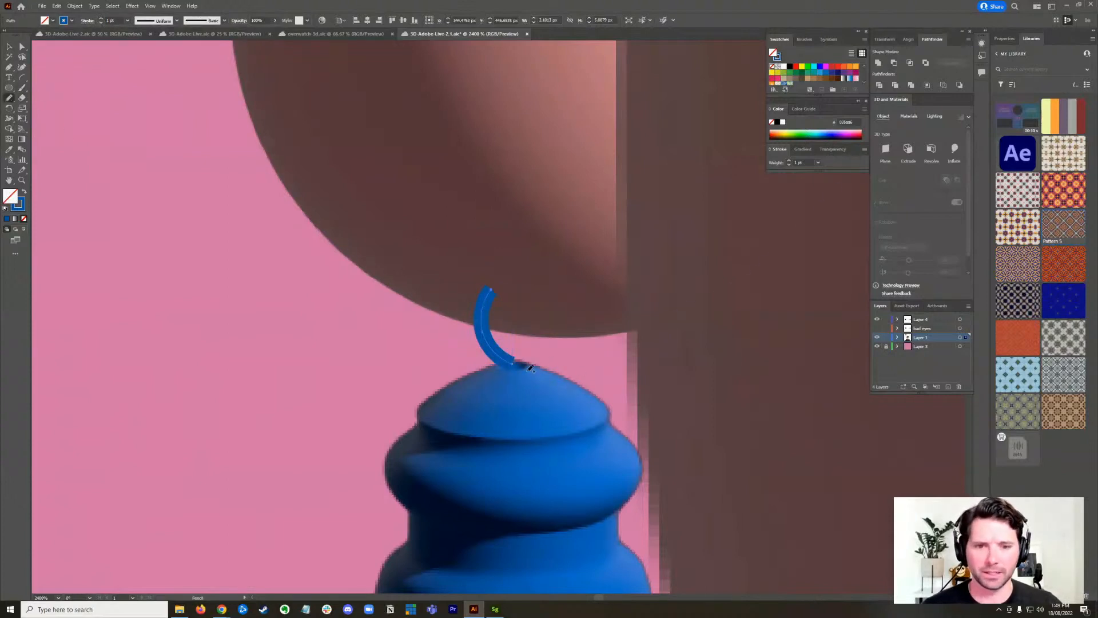
pyautogui.moveTo(554, 335); pyautogui.dragTo(551, 338)
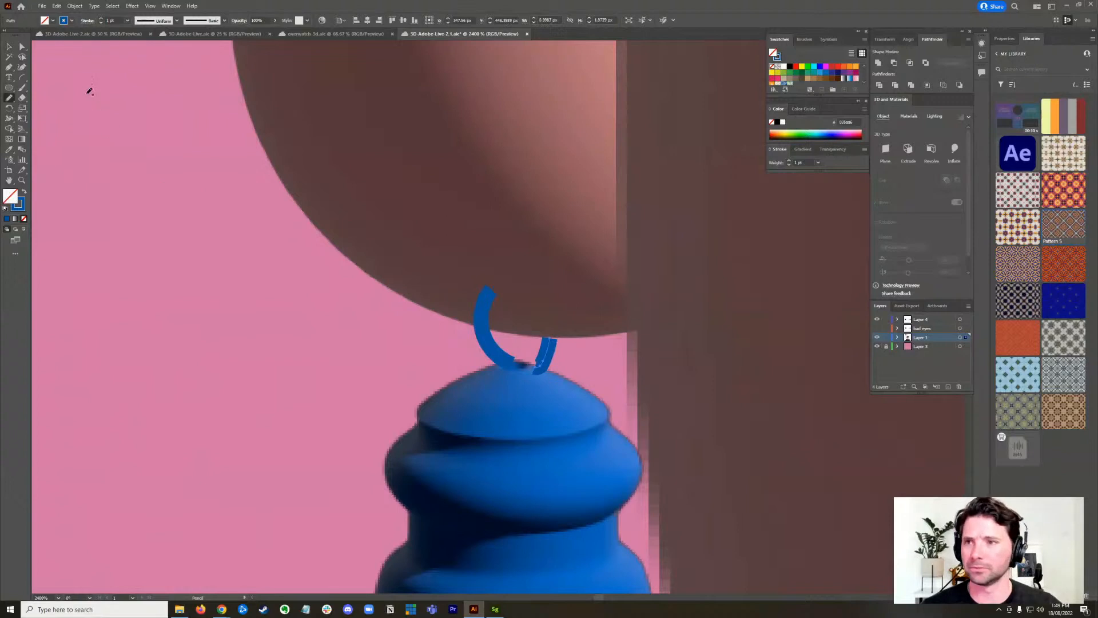
pyautogui.click(8, 46)
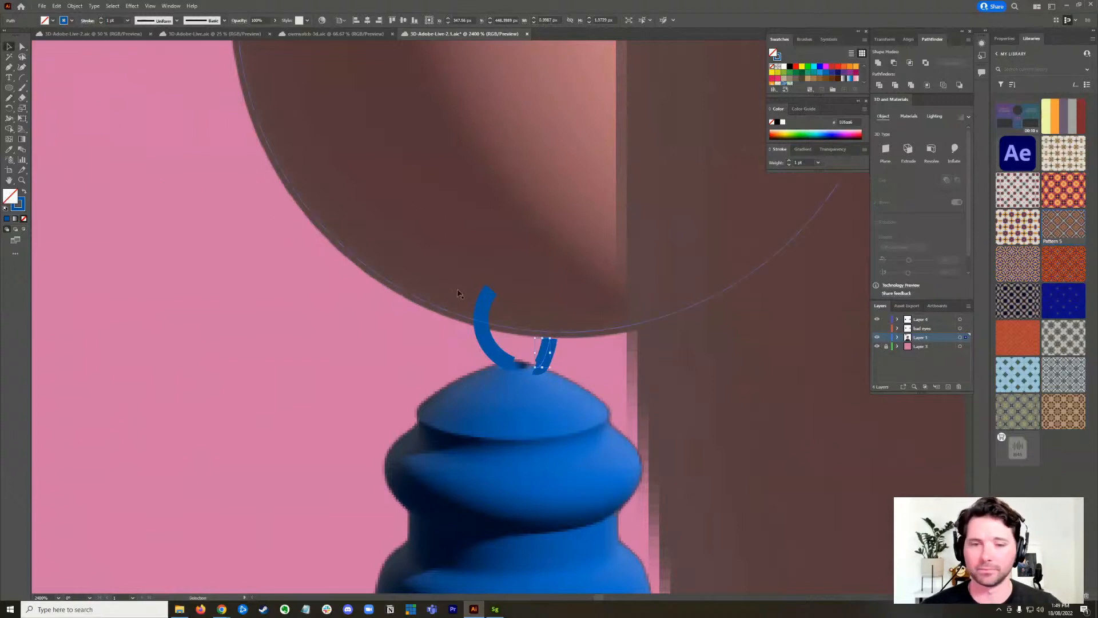
pyautogui.moveTo(543, 338); pyautogui.dragTo(541, 329)
pyautogui.press('ctrl')
pyautogui.keyDown('ctrl'); pyautogui.click(541, 330); pyautogui.keyUp('ctrl')
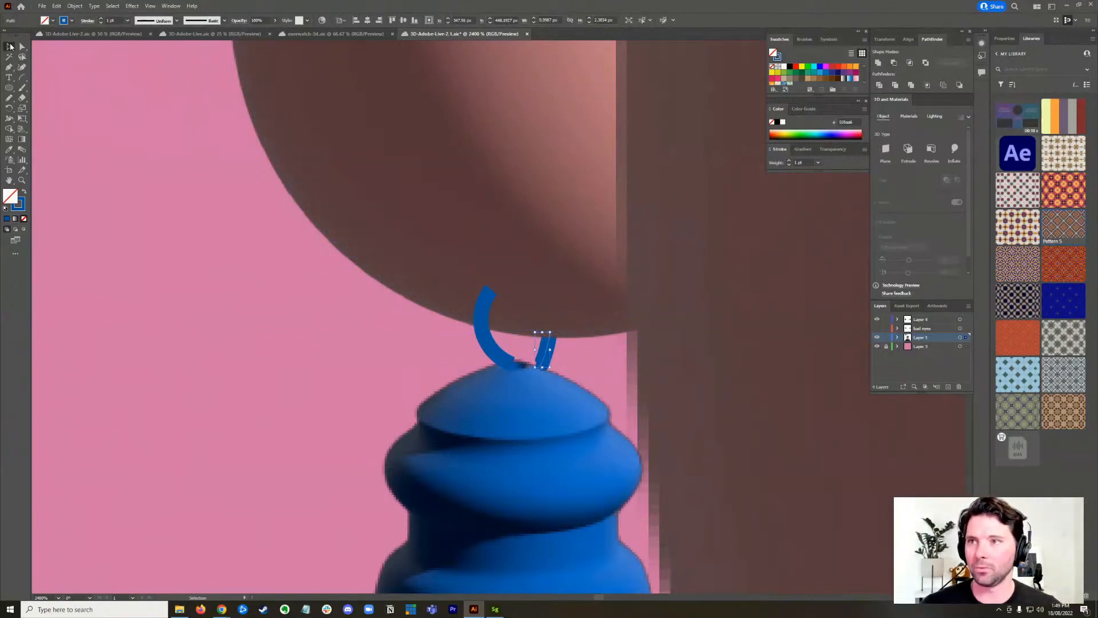
# - Save the portrait document with the left earring's hook strokes in place
pyautogui.scroll(-4, 605, 339)
pyautogui.scroll(-3, 607, 339)
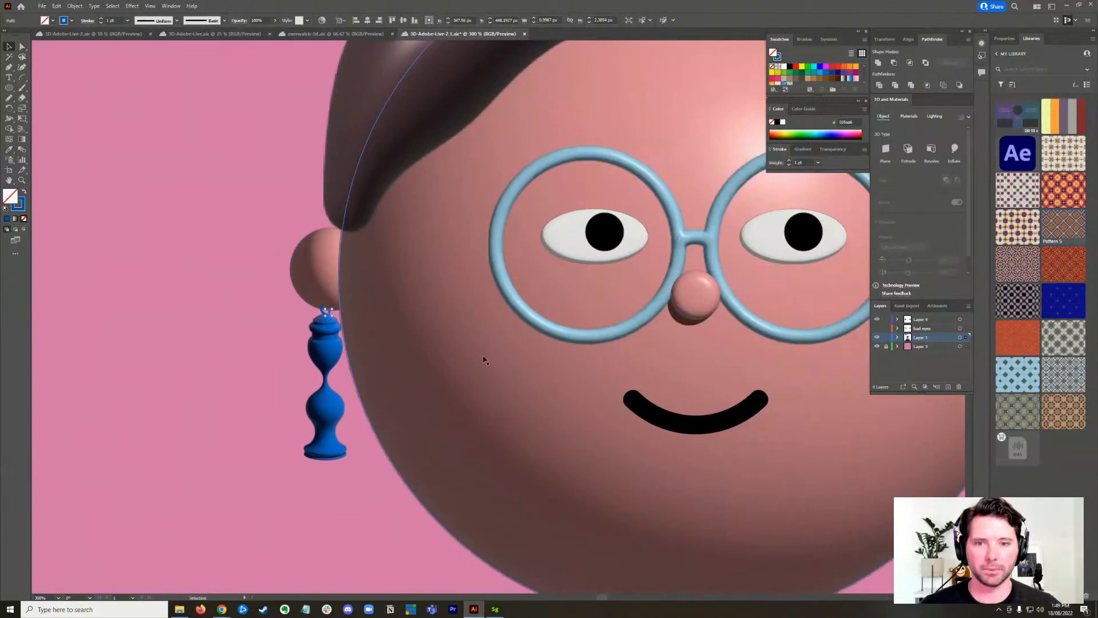
pyautogui.hscroll(3, 544, 343)
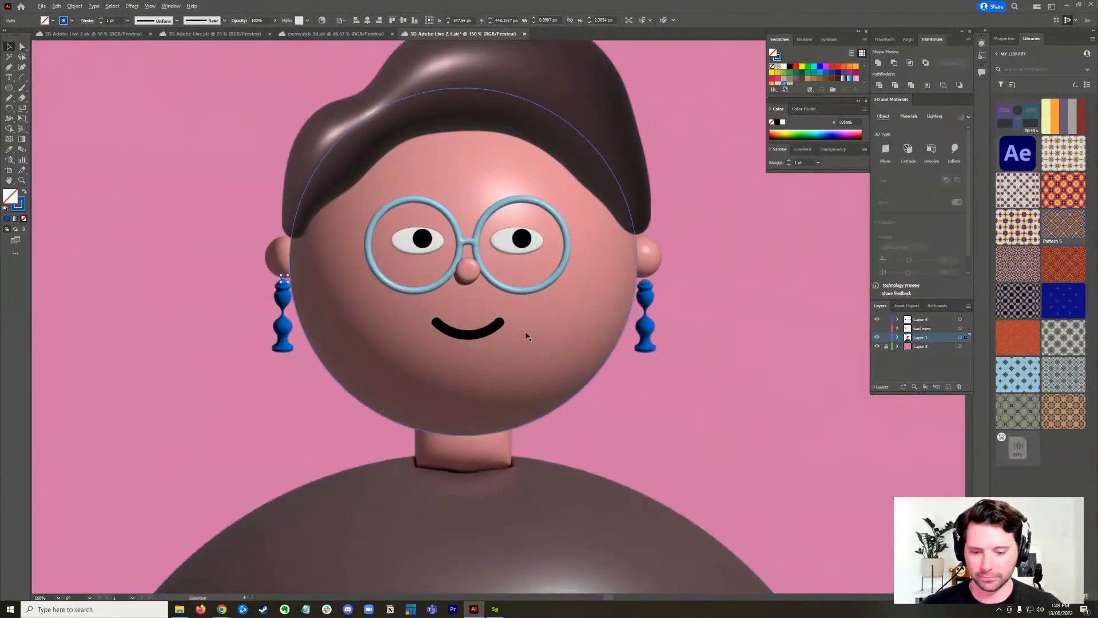
pyautogui.hscroll(1, 537, 343)
pyautogui.press('a')
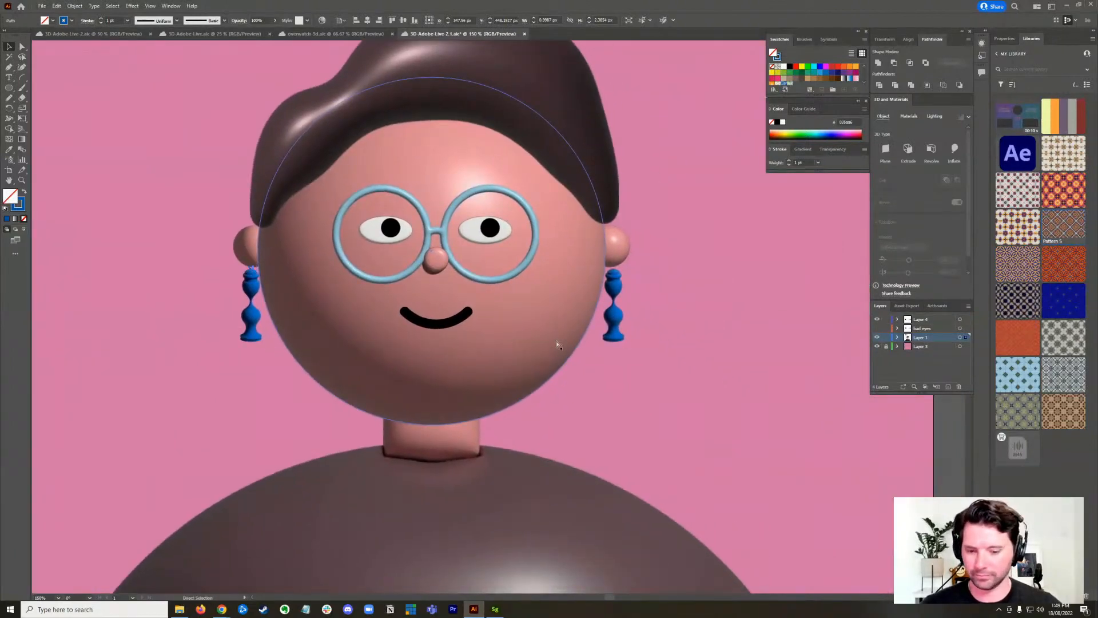
pyautogui.press('v')
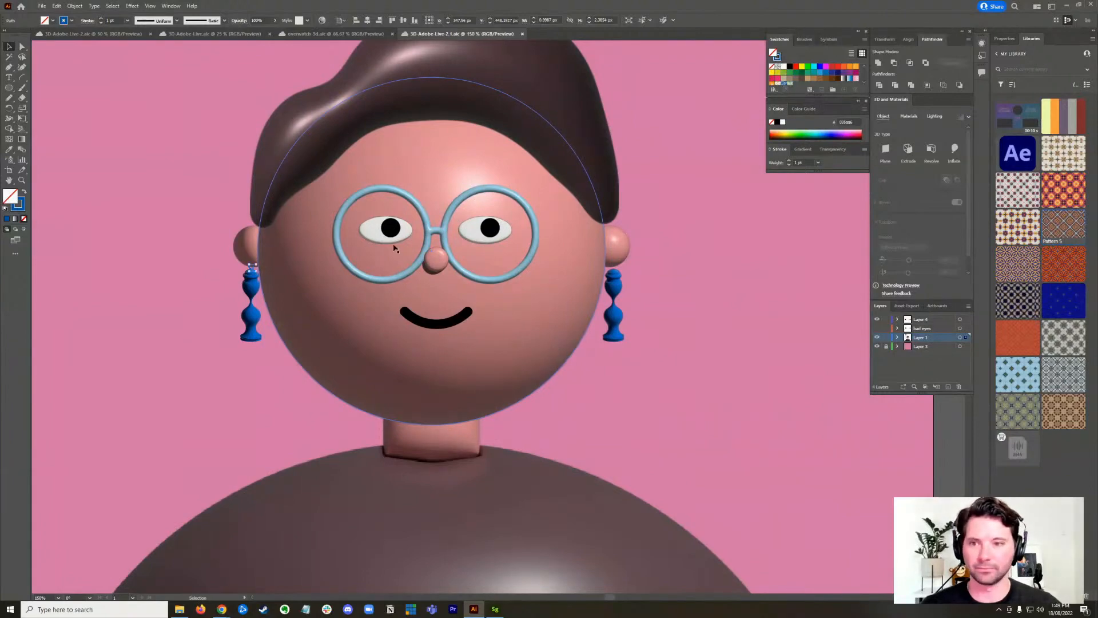
# - Copy both hook strokes of the left earring and paste them beside the character's right-hand ear
pyautogui.scroll(3, 297, 284)
pyautogui.scroll(3, 297, 284)
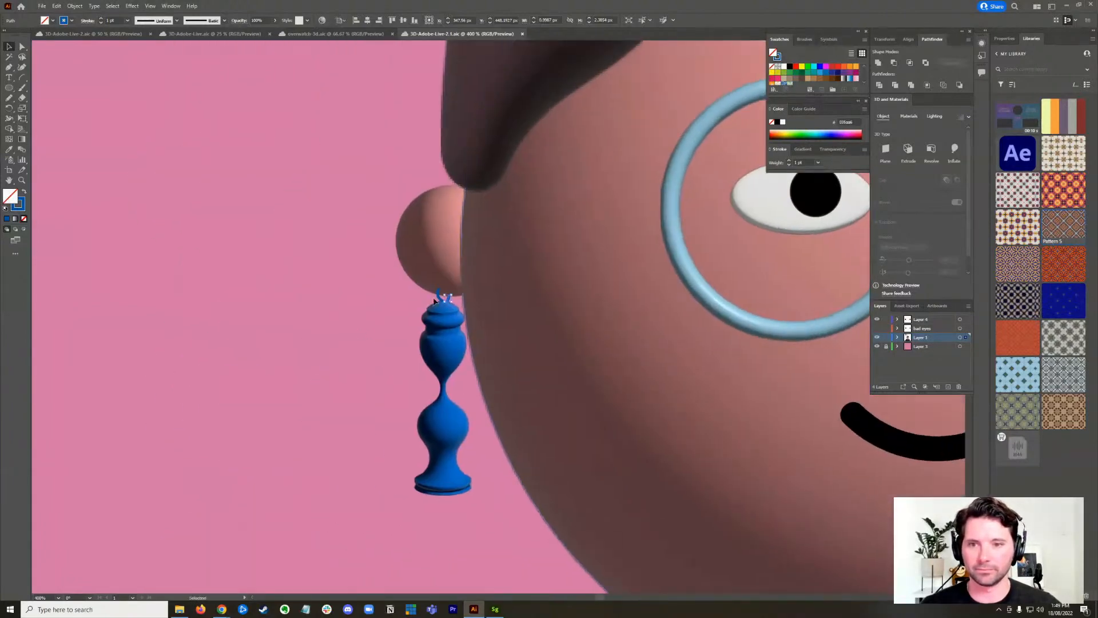
pyautogui.click(448, 298)
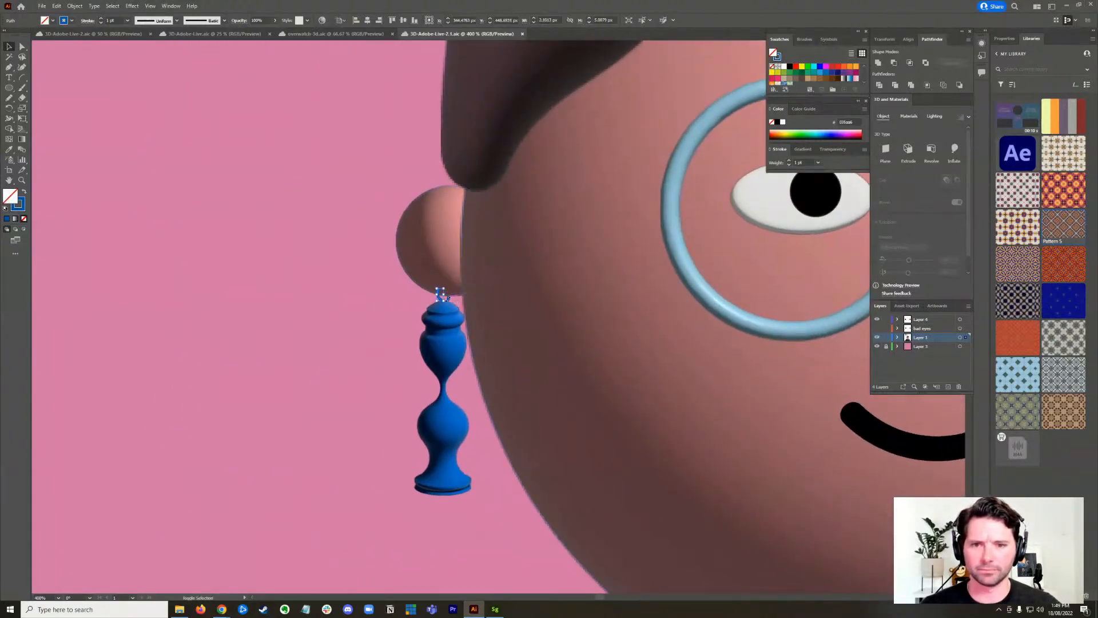
pyautogui.scroll(4, 449, 298)
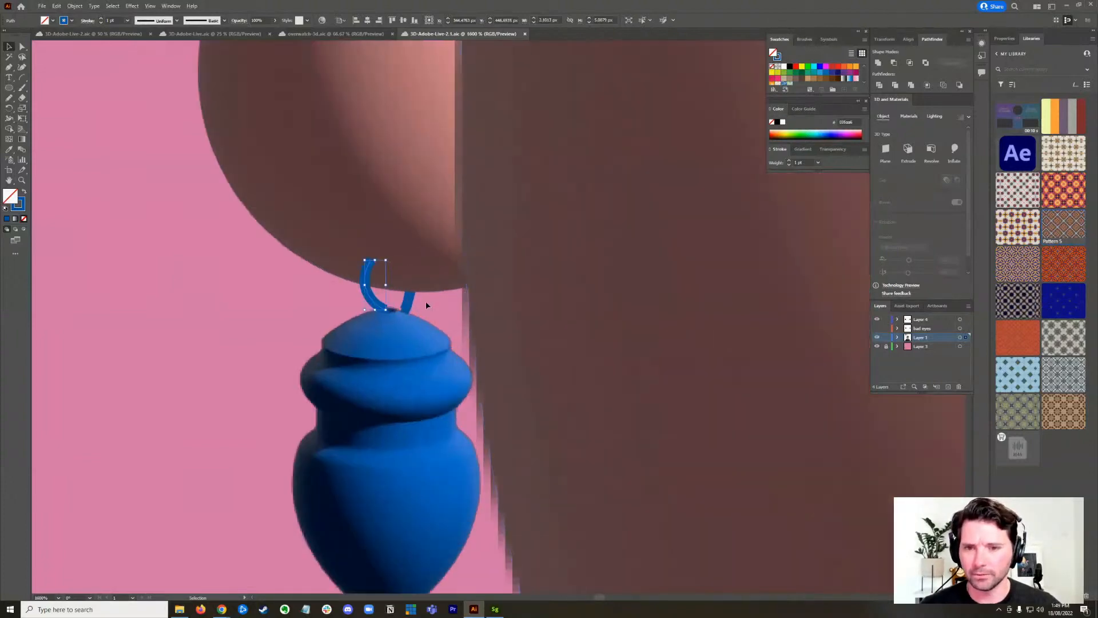
pyautogui.keyDown('shift'); pyautogui.click(411, 303); pyautogui.keyUp('shift')
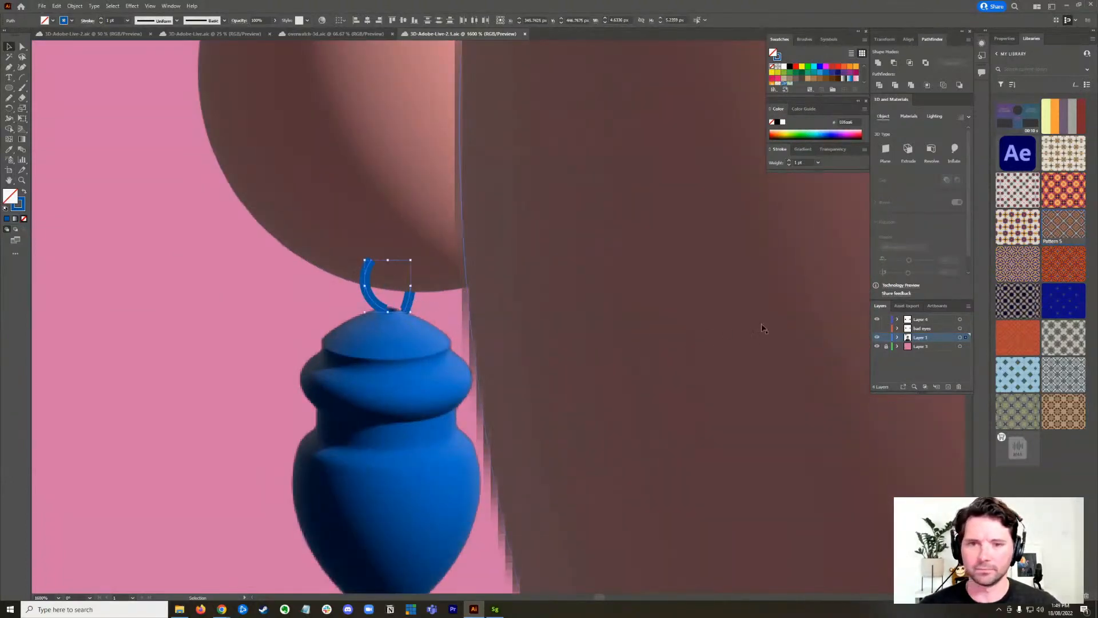
pyautogui.hscroll(5, 484, 290)
pyautogui.scroll(-5, 484, 290)
pyautogui.scroll(3, 682, 290)
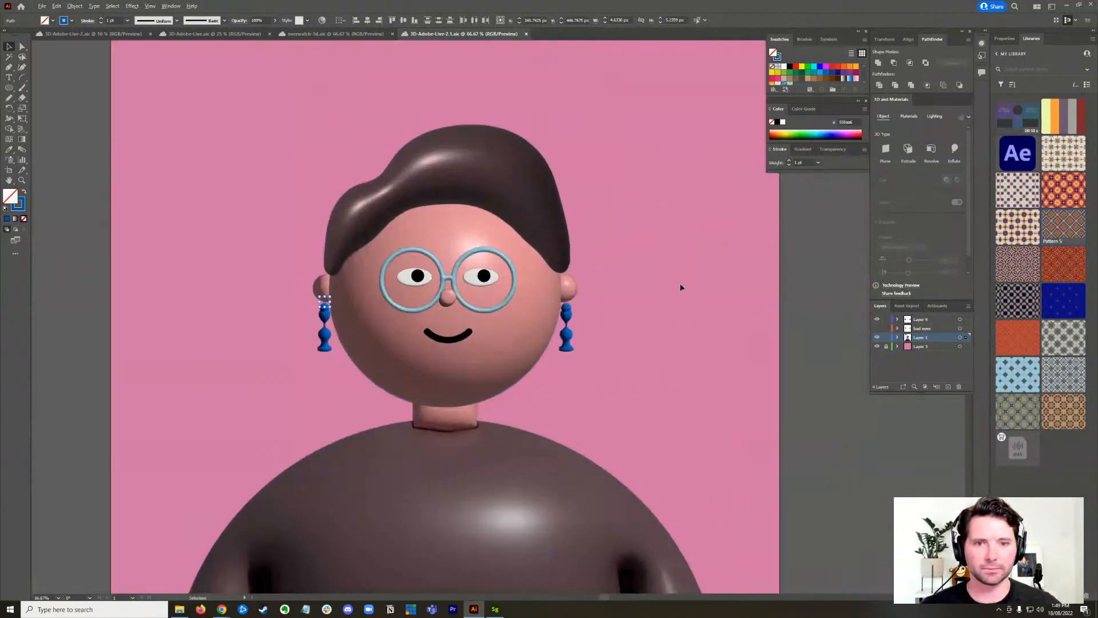
pyautogui.hscroll(-3, 430, 261)
pyautogui.hotkey('ctrl', 'v')
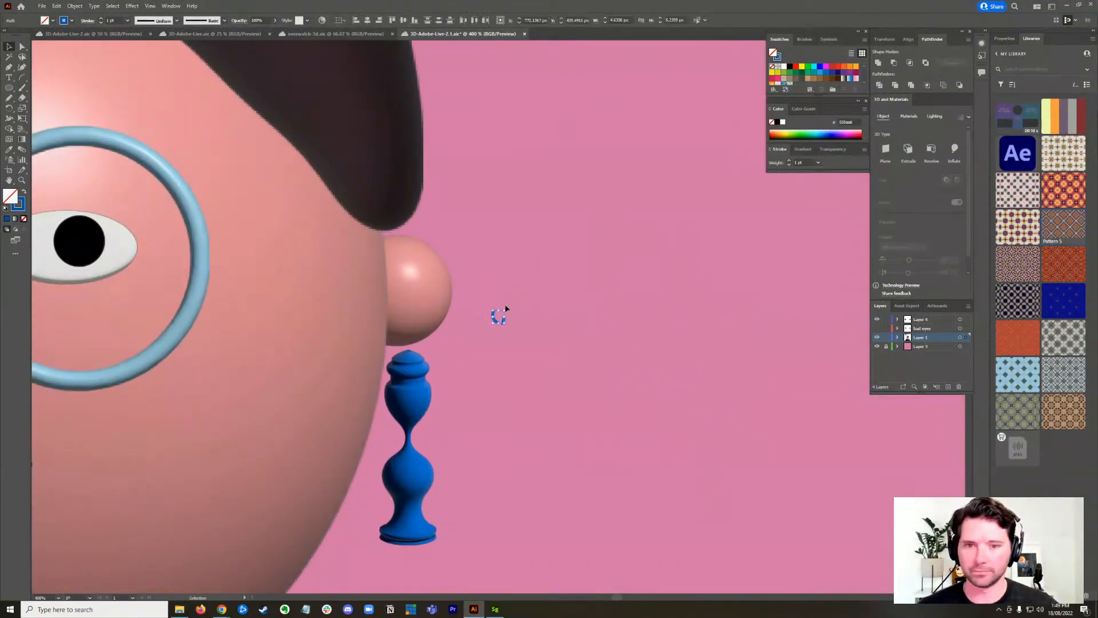
# - Reflect the pasted hook strokes horizontally so they mirror the left earring's hook
pyautogui.rightClick(495, 315)
pyautogui.moveTo(570, 438)
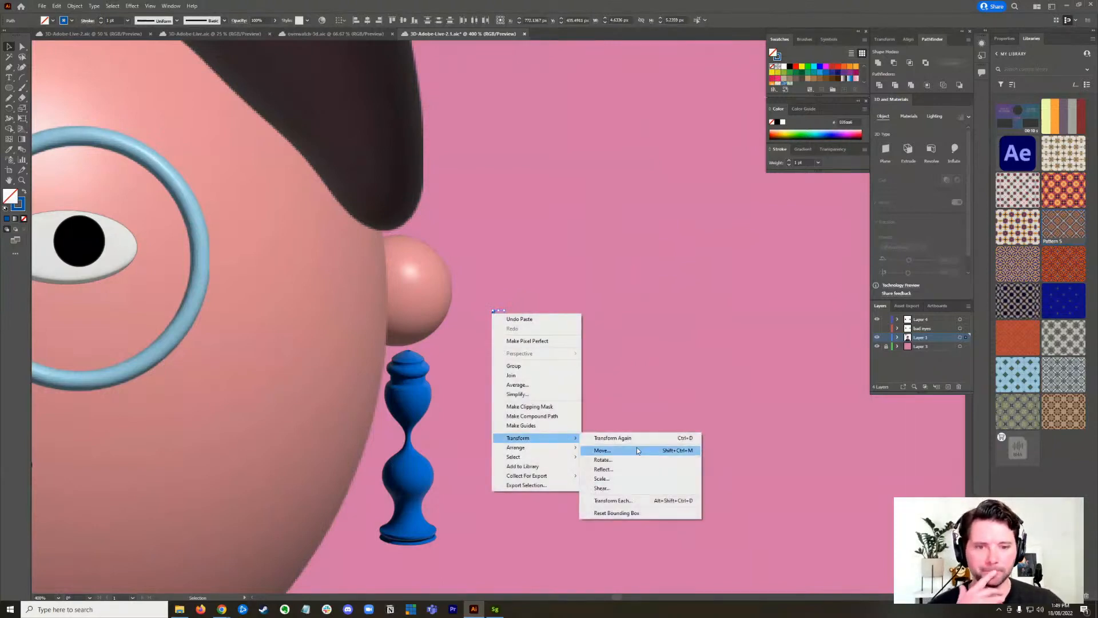
pyautogui.click(640, 470)
pyautogui.click(552, 361)
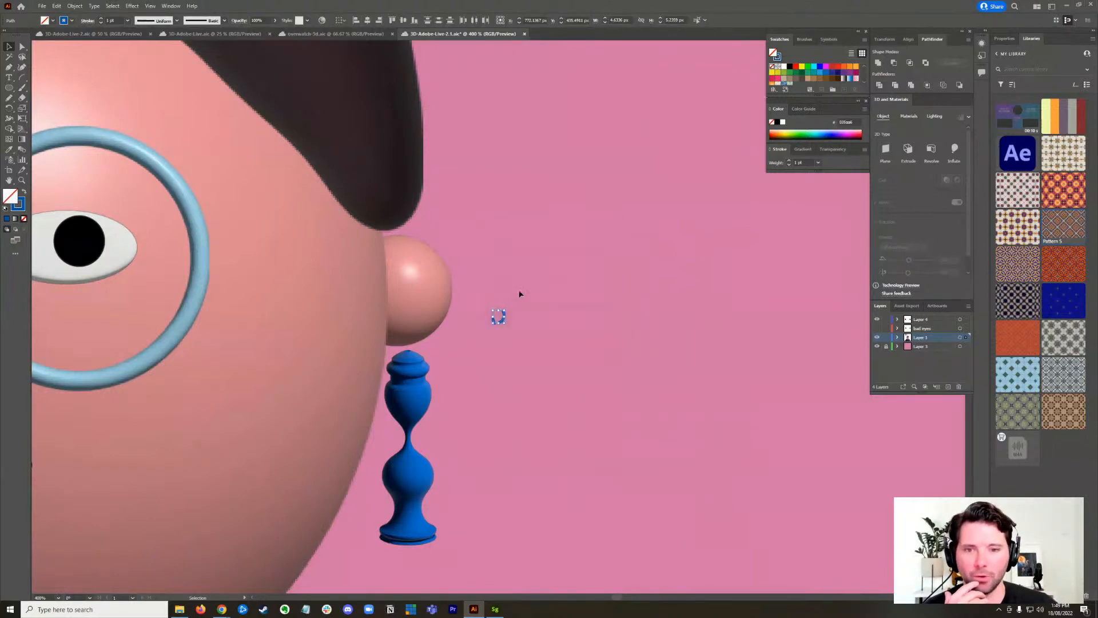
pyautogui.moveTo(378, 239); pyautogui.dragTo(543, 292)
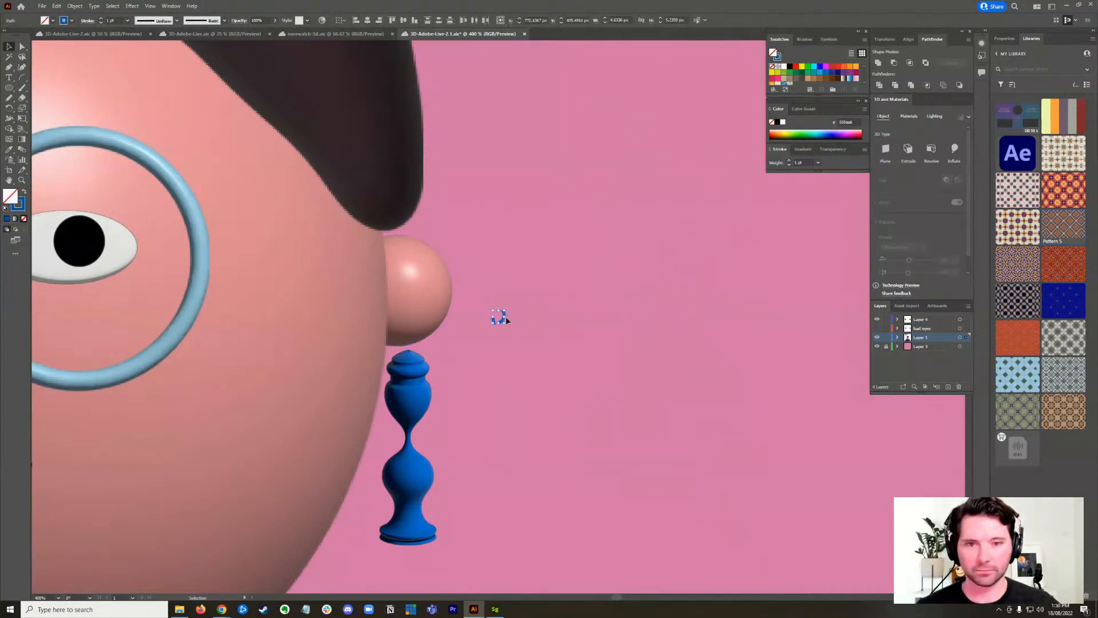
# - Move the mirrored hook onto the right earring's cap and adjust its short stroke against the ear
pyautogui.scroll(3, 500, 318)
pyautogui.moveTo(500, 317); pyautogui.dragTo(224, 401)
pyautogui.press('a')
pyautogui.click(202, 396)
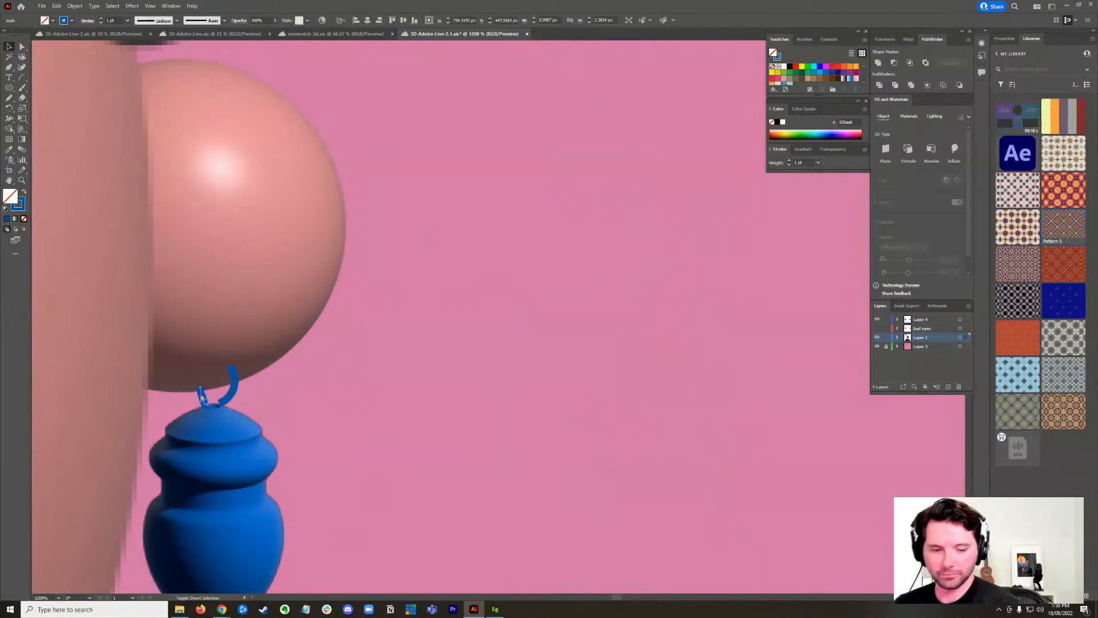
pyautogui.click(438, 393)
pyautogui.moveTo(389, 379); pyautogui.dragTo(575, 329)
pyautogui.scroll(-5, 565, 329)
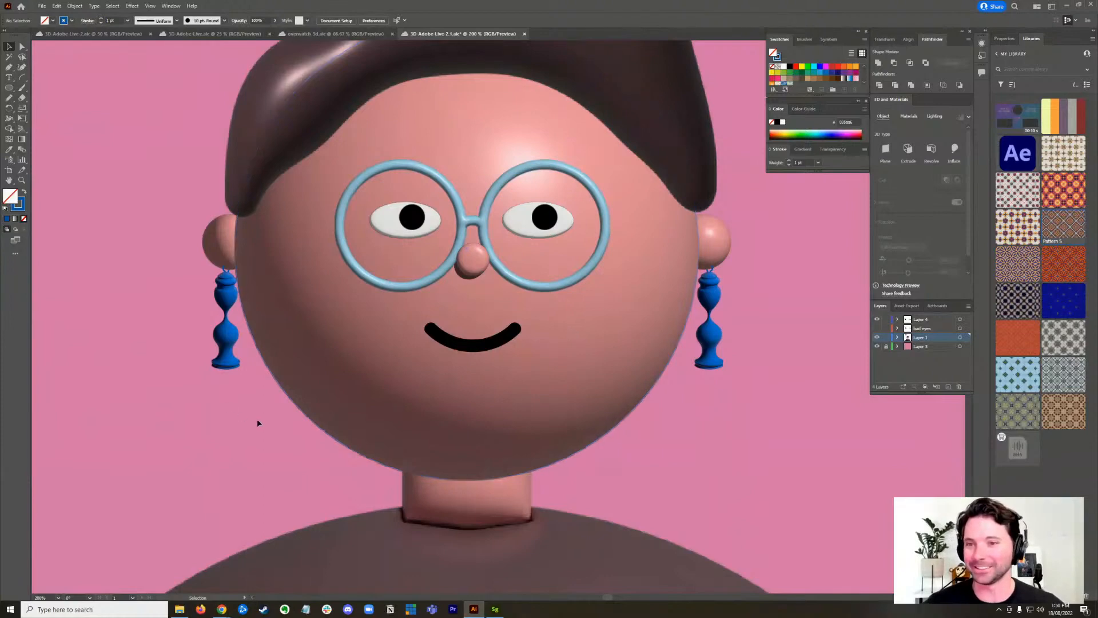
# - Check the whole portrait with both hooked earrings and save the document
pyautogui.hotkey('ctrl', '-')
pyautogui.hotkey('ctrl', '-')
pyautogui.hotkey('ctrl', '-')
pyautogui.moveTo(359, 367); pyautogui.dragTo(343, 404)
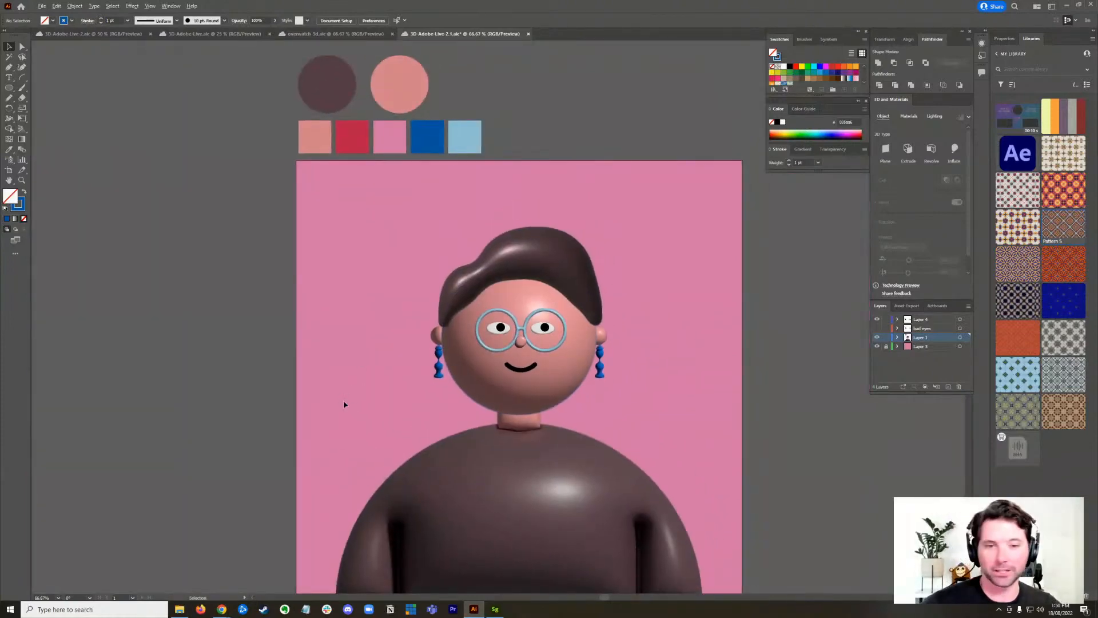
pyautogui.hotkey('ctrl', '+')
pyautogui.hotkey('ctrl', '+')
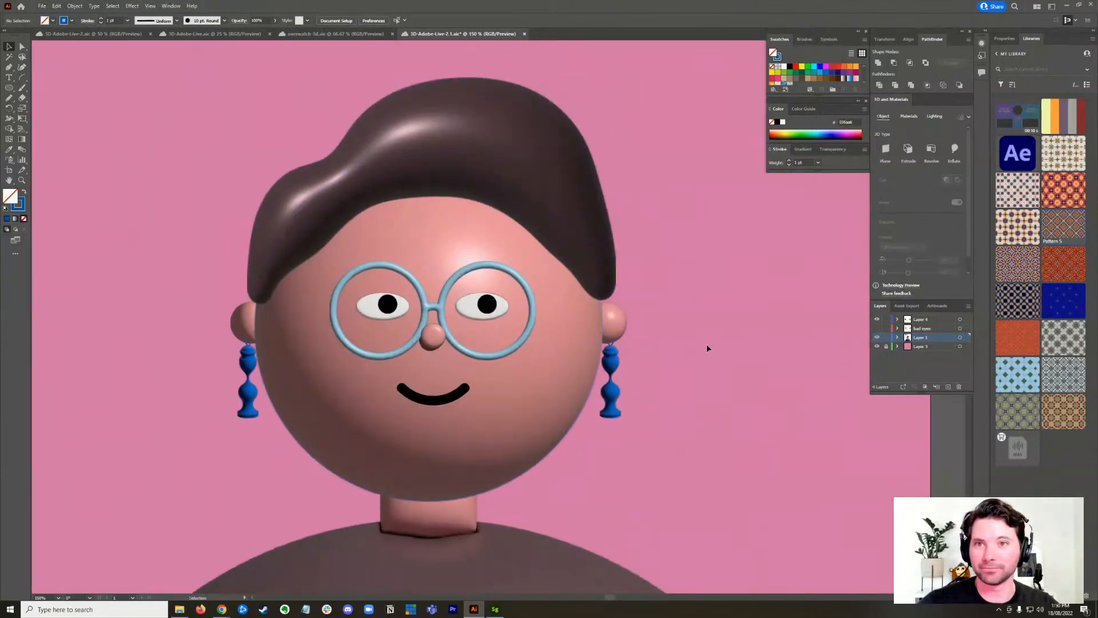
pyautogui.press('a')
pyautogui.hotkey('ctrl', 's')
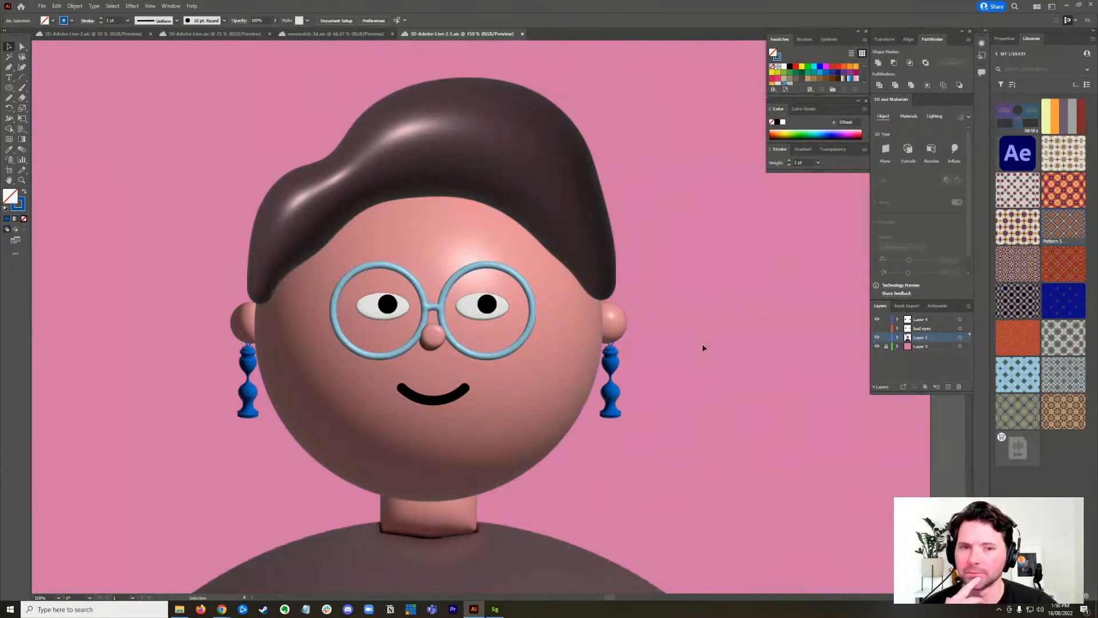
# - Apply the digital camouflage fabric material to the right earring and inspect it up close
pyautogui.click(611, 404)
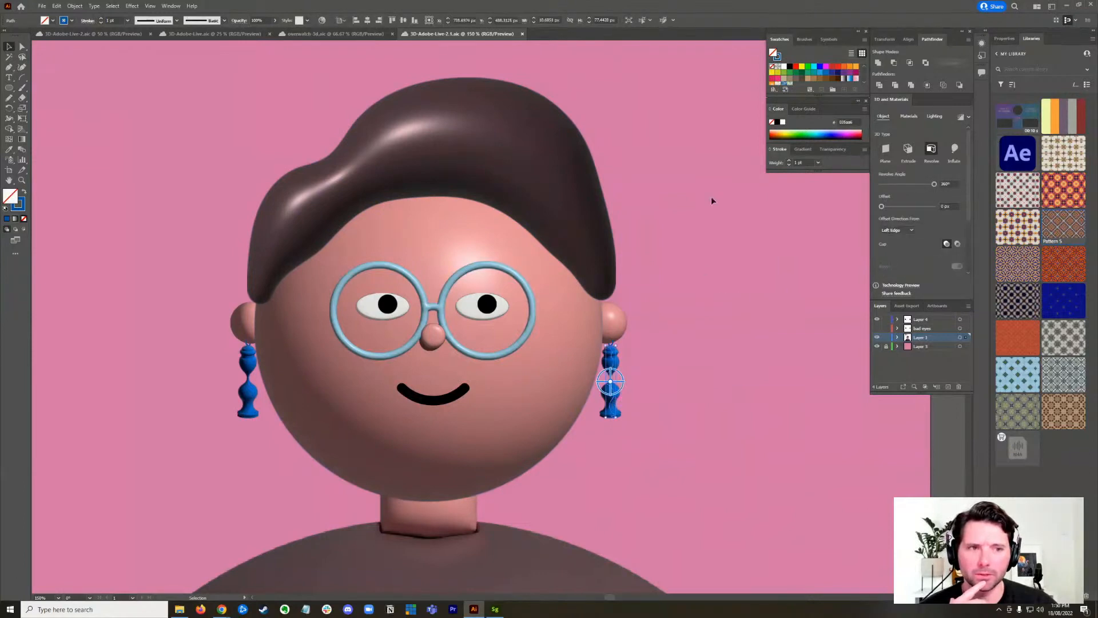
pyautogui.click(909, 116)
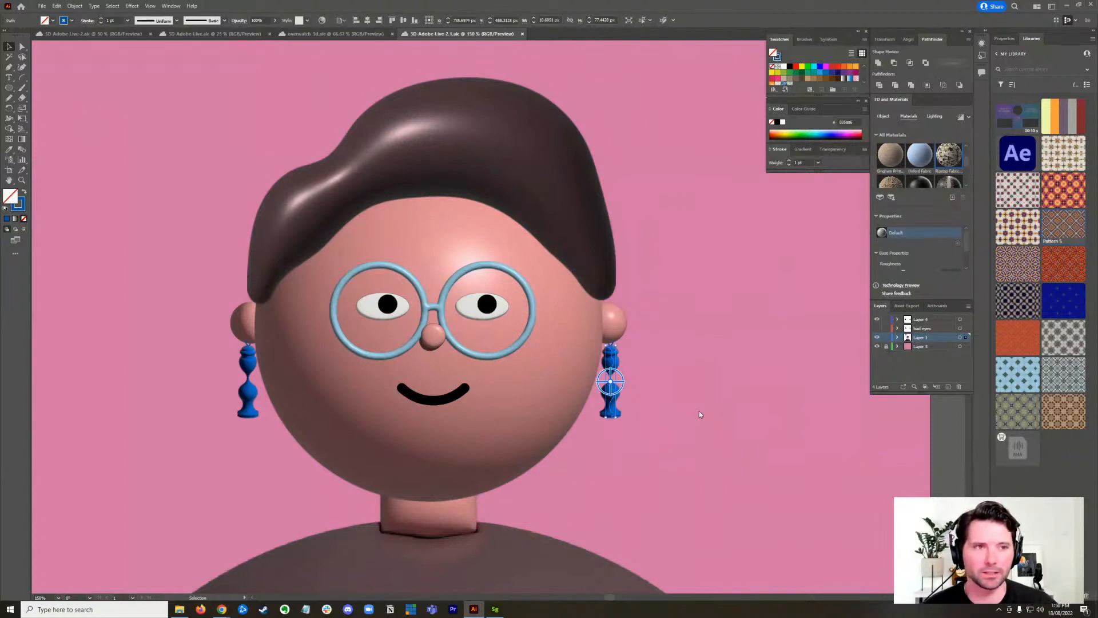
pyautogui.click(653, 409)
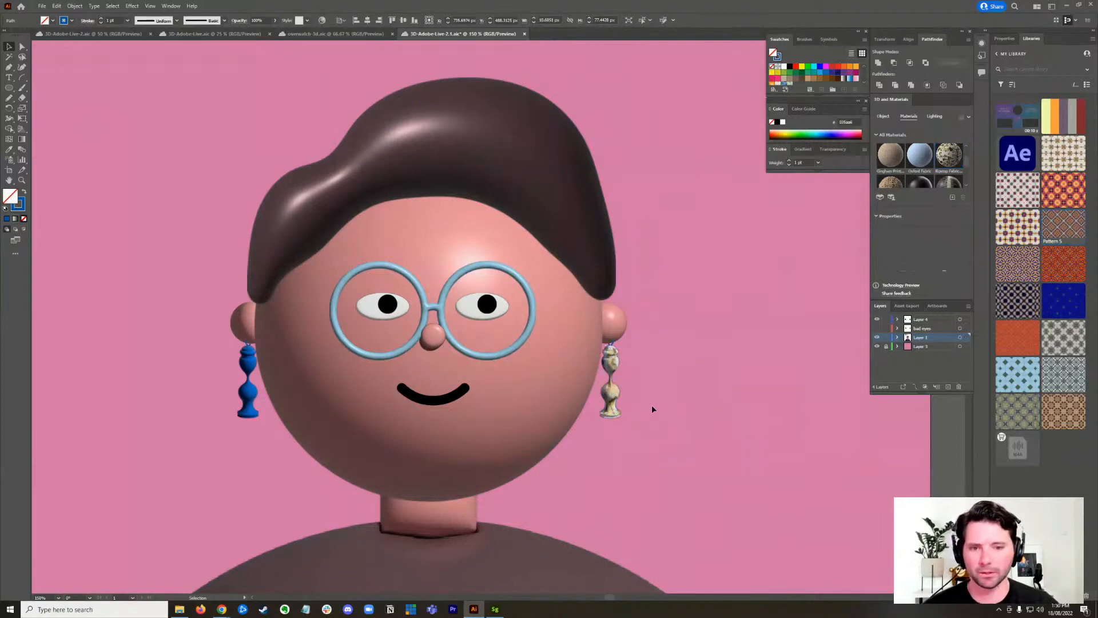
pyautogui.scroll(2, 653, 409)
pyautogui.scroll(2, 653, 409)
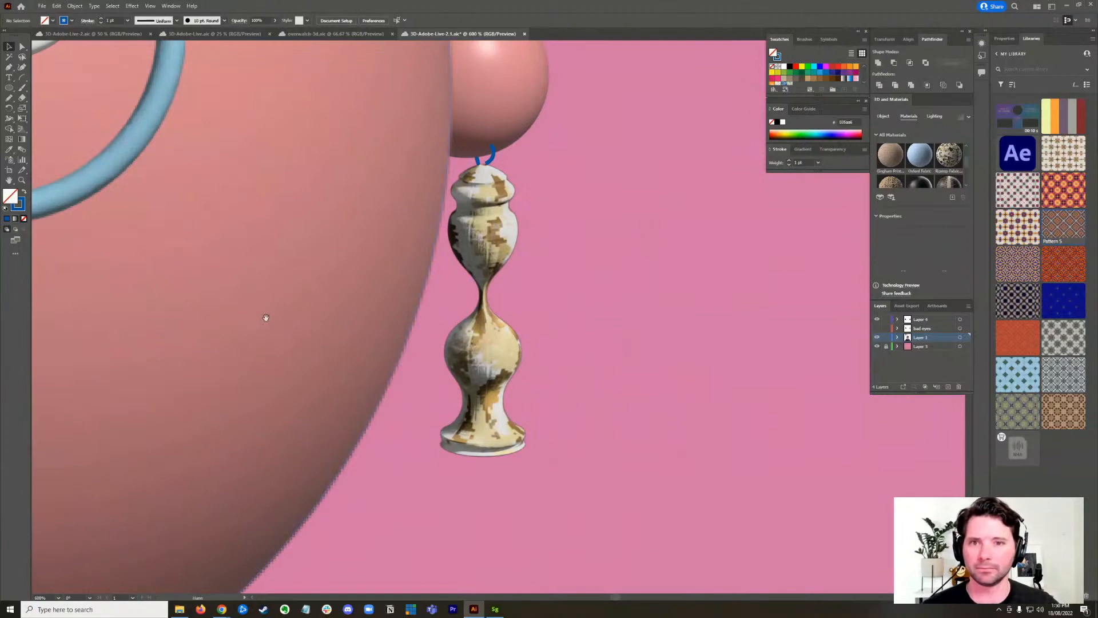
pyautogui.moveTo(258, 319); pyautogui.dragTo(377, 288)
# - Delete the blue hook strokes above the right and left earrings
pyautogui.click(665, 150)
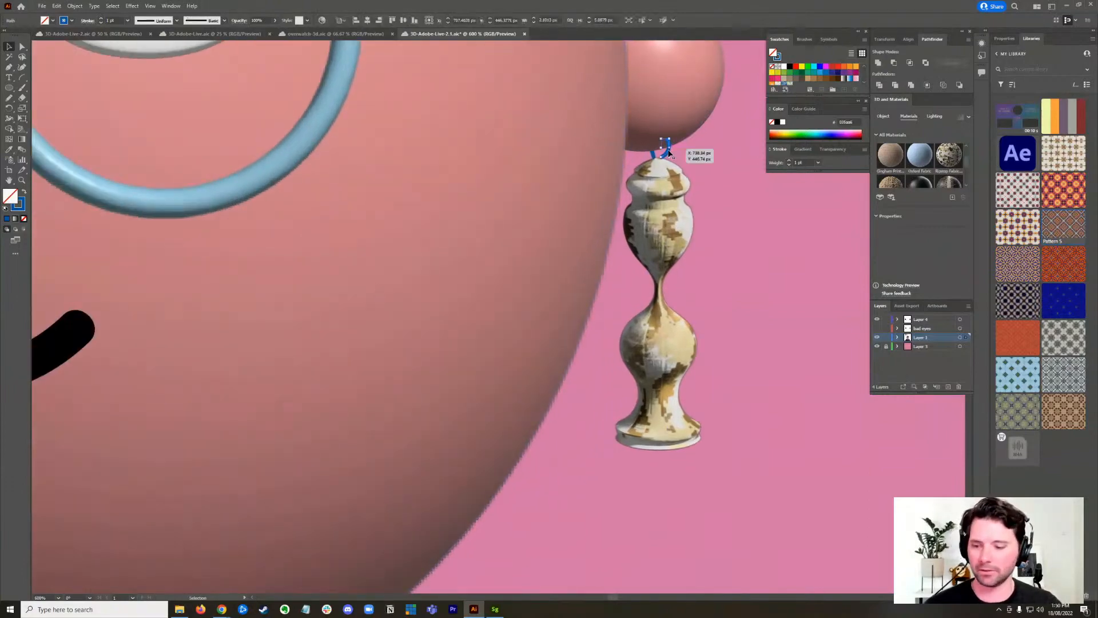
pyautogui.hotkey('ctrl', 'shift', 'a')
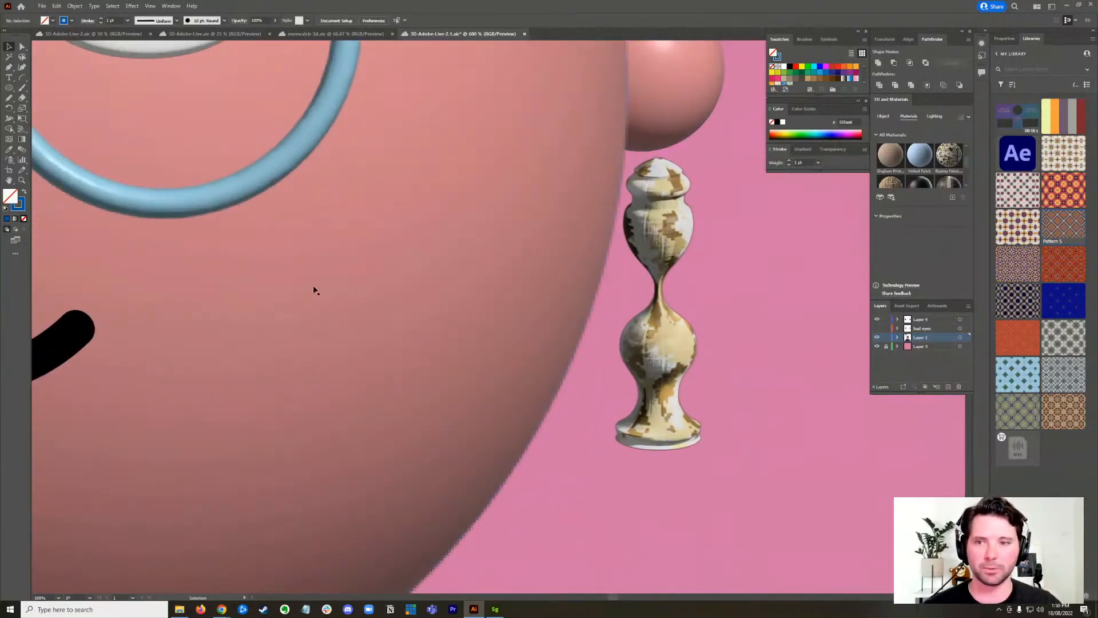
pyautogui.moveTo(212, 290); pyautogui.dragTo(555, 295)
pyautogui.hscroll(-15, 555, 295)
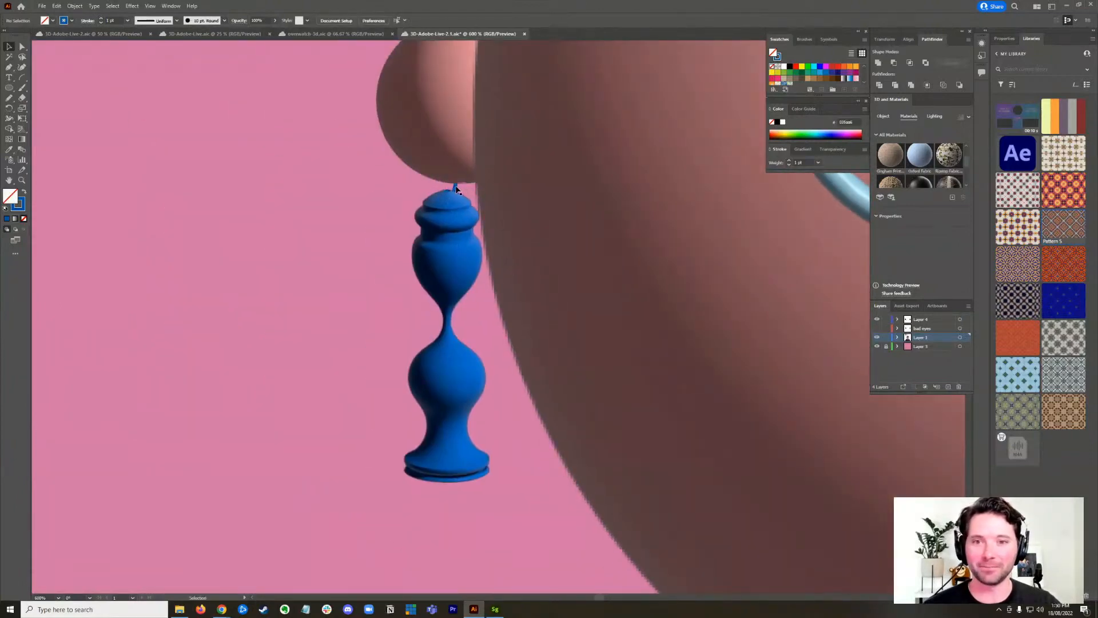
pyautogui.click(455, 192)
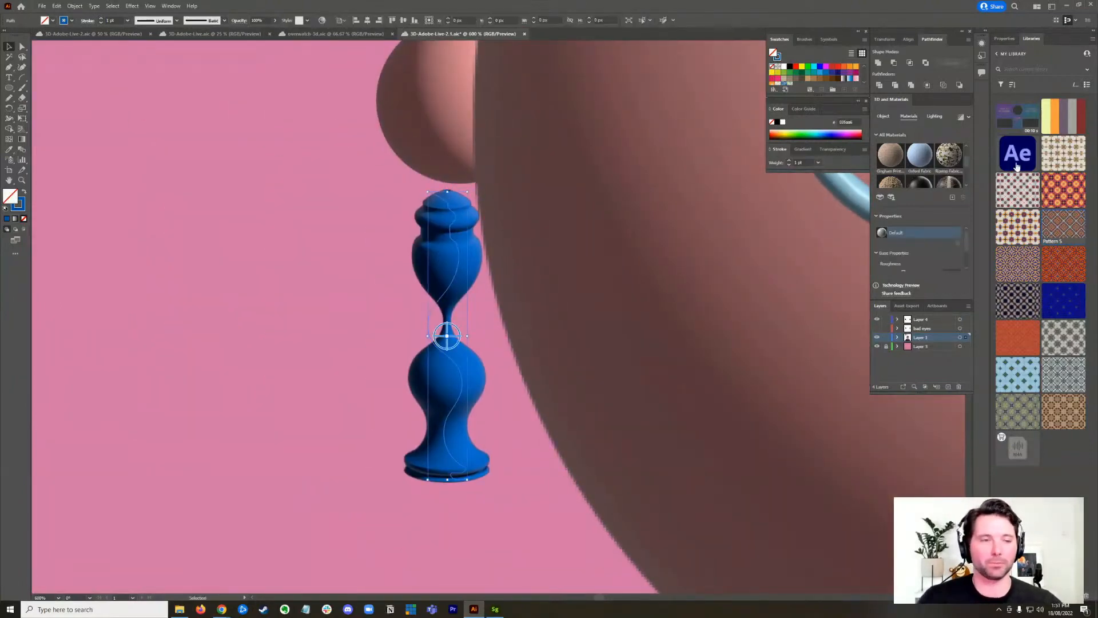
# - Try the camouflage fabric on the left earring, then give it the Gold Natural material
pyautogui.click(965, 162)
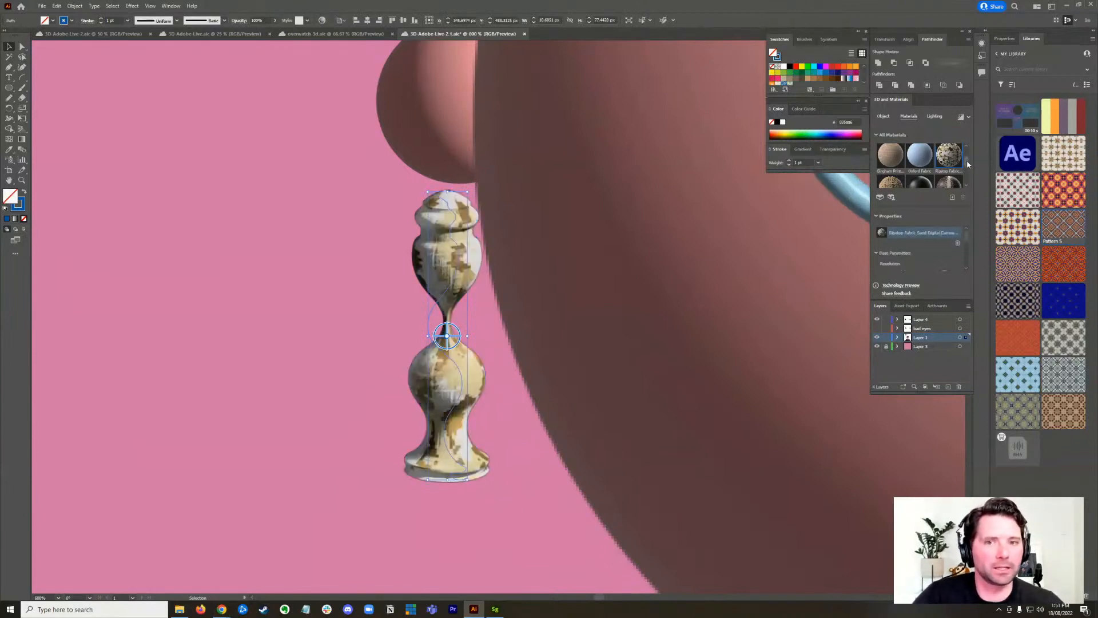
pyautogui.scroll(-5, 967, 167)
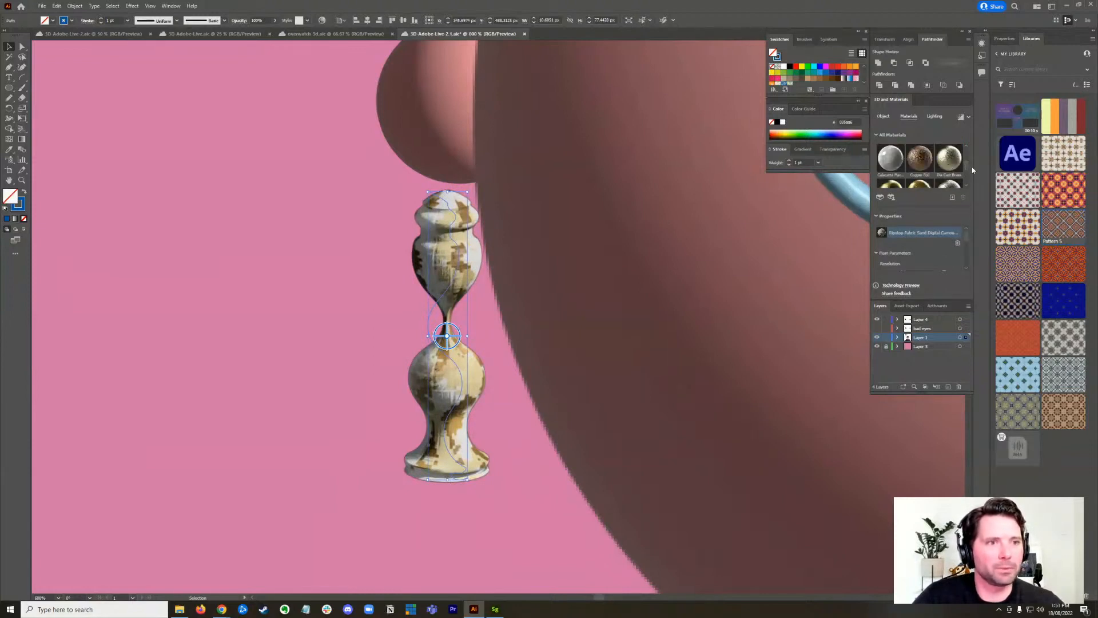
pyautogui.scroll(-2, 968, 170)
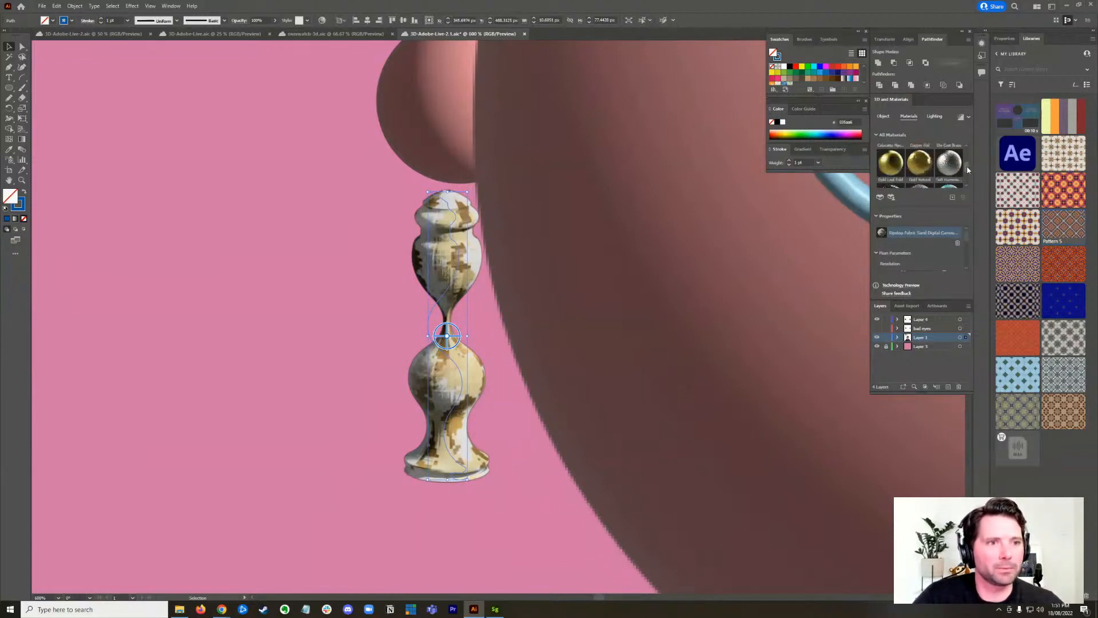
pyautogui.click(917, 166)
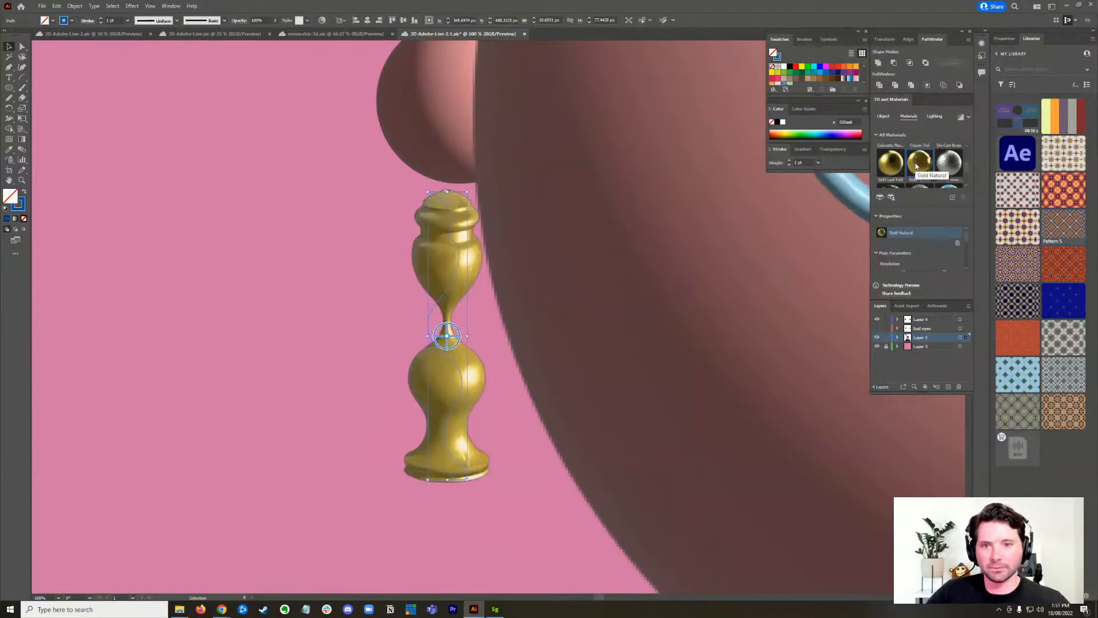
pyautogui.click(376, 322)
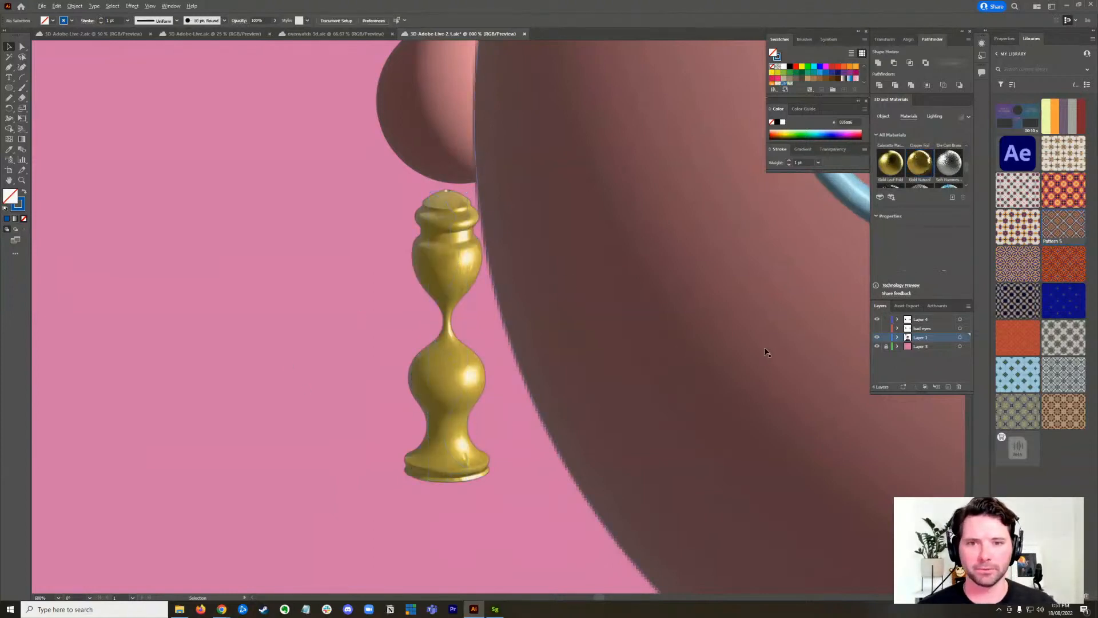
# - Compare the gold and camouflage earrings on the whole portrait and save the document
pyautogui.hotkey('ctrl', '-')
pyautogui.hotkey('ctrl', '-')
pyautogui.hotkey('ctrl', '-')
pyautogui.hotkey('ctrl', '-')
pyautogui.hotkey('ctrl', '-')
pyautogui.hotkey('ctrl', '-')
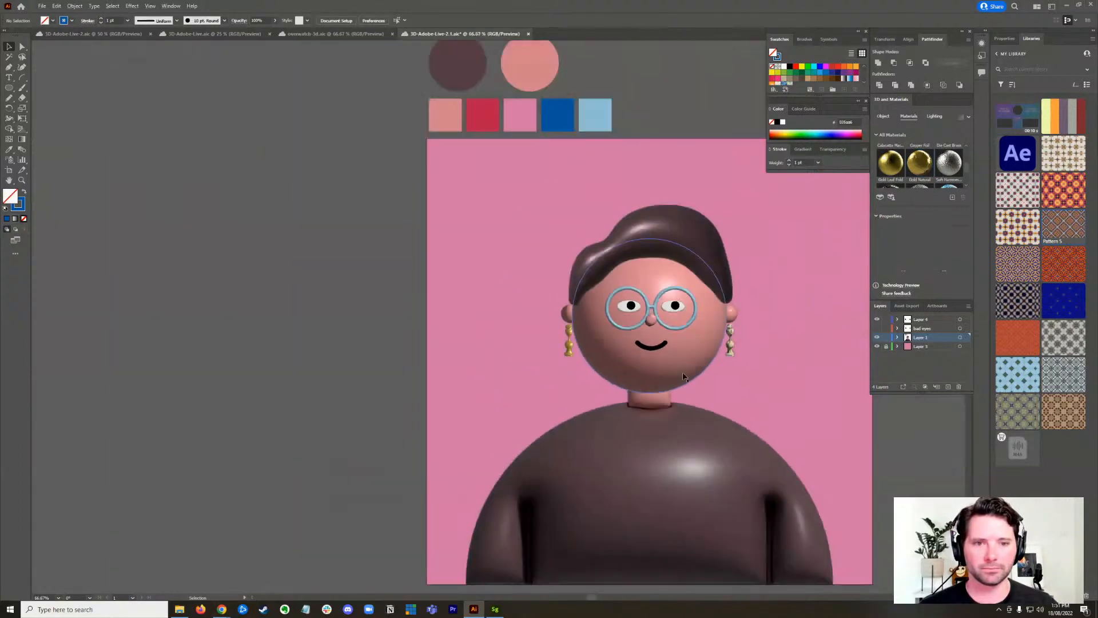
pyautogui.scroll(2, 713, 395)
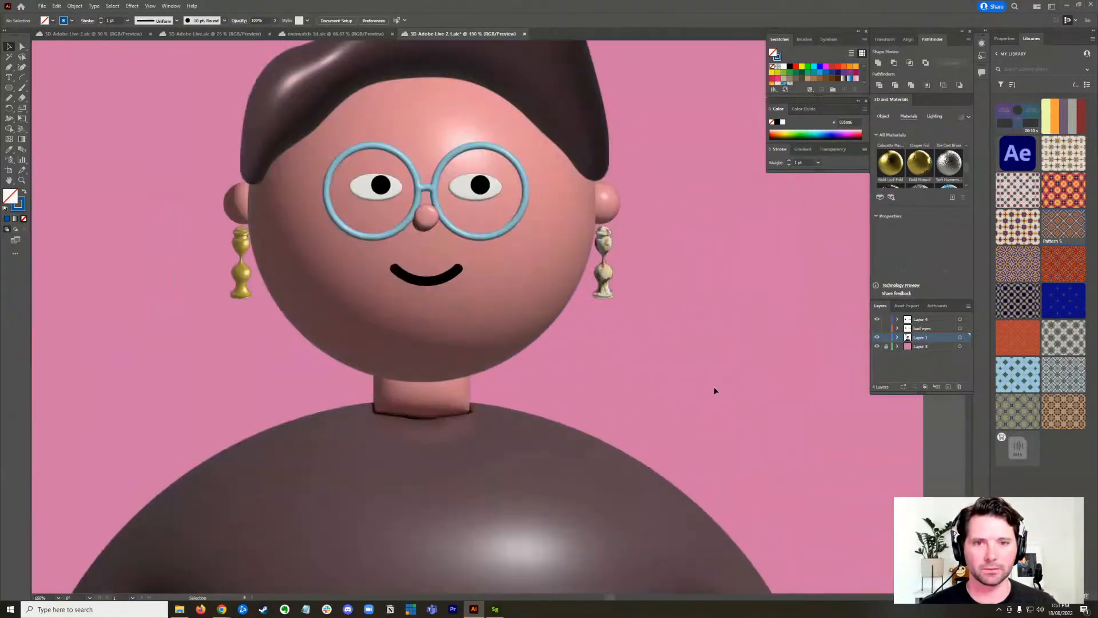
pyautogui.scroll(-1, 629, 348)
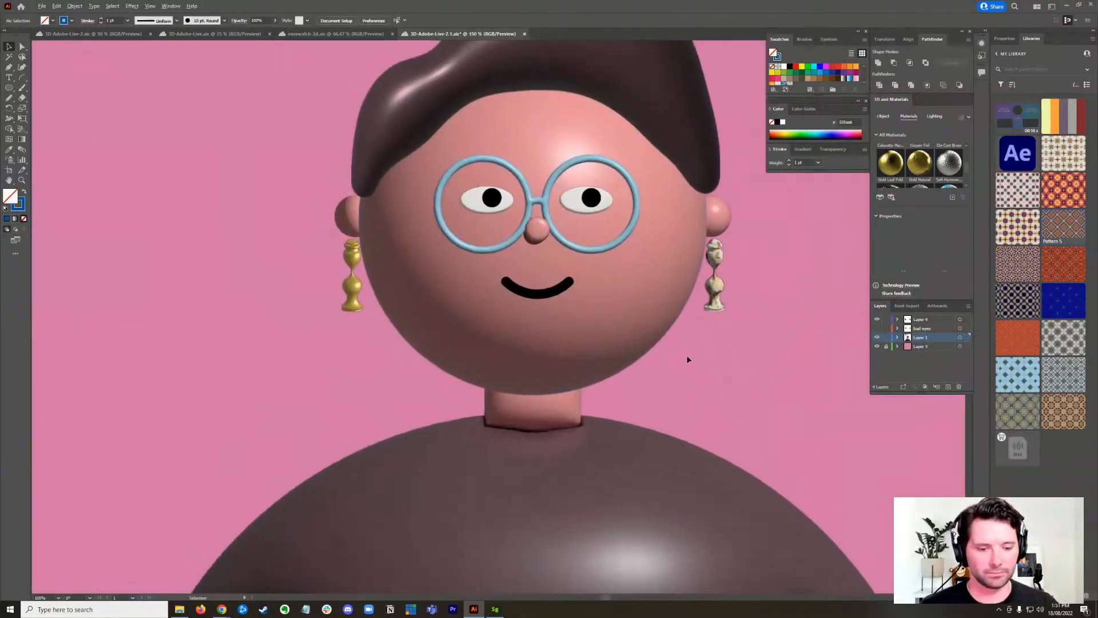
pyautogui.press('a')
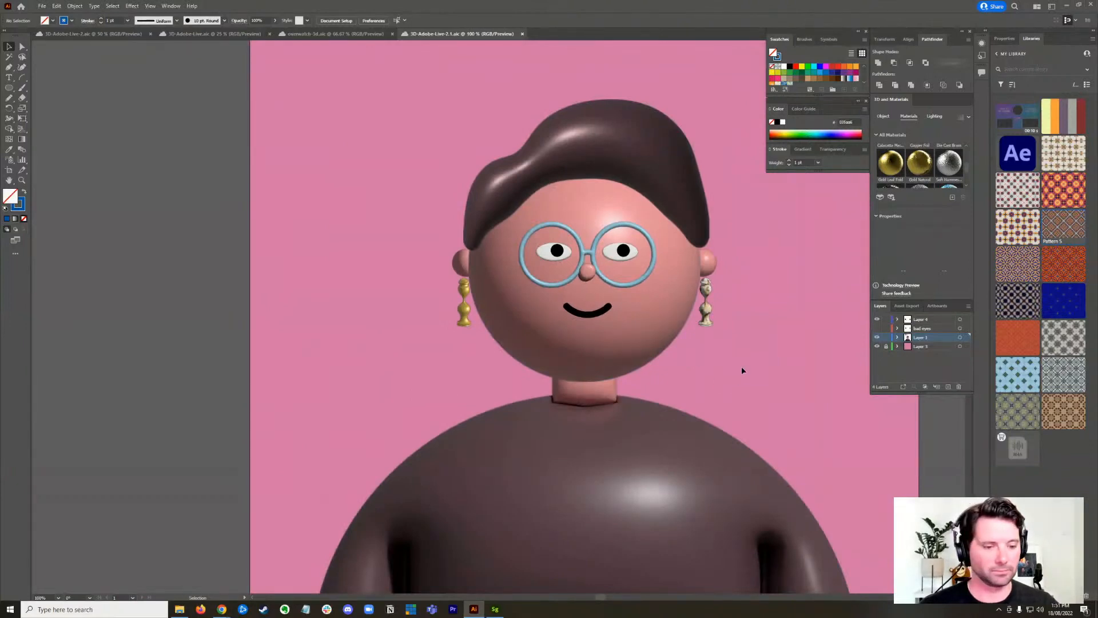
# - Try the Pattern 4 library image as a backdrop behind the character, scaled to the artboard, and delete it
pyautogui.moveTo(748, 351); pyautogui.dragTo(694, 345)
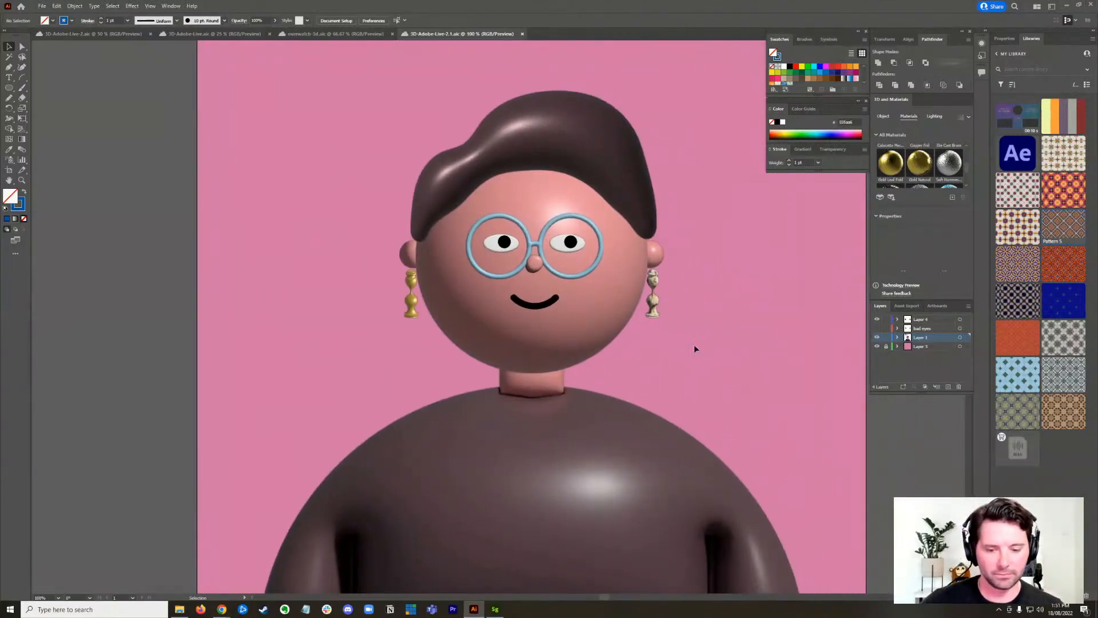
pyautogui.scroll(-2, 629, 281)
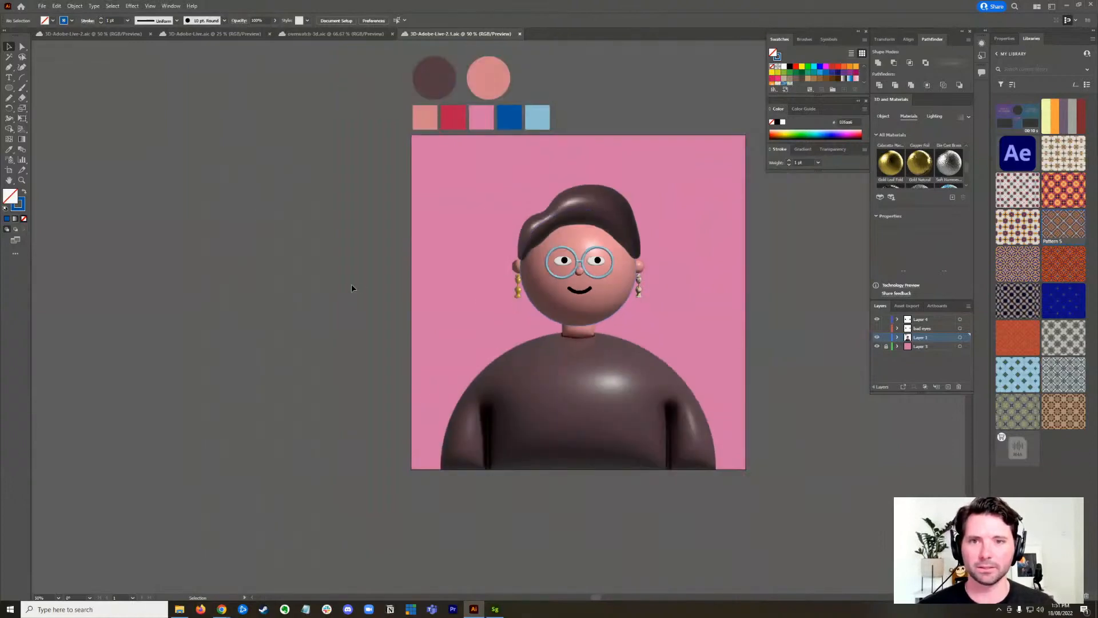
pyautogui.scroll(2, 646, 249)
pyautogui.hscroll(2, 646, 249)
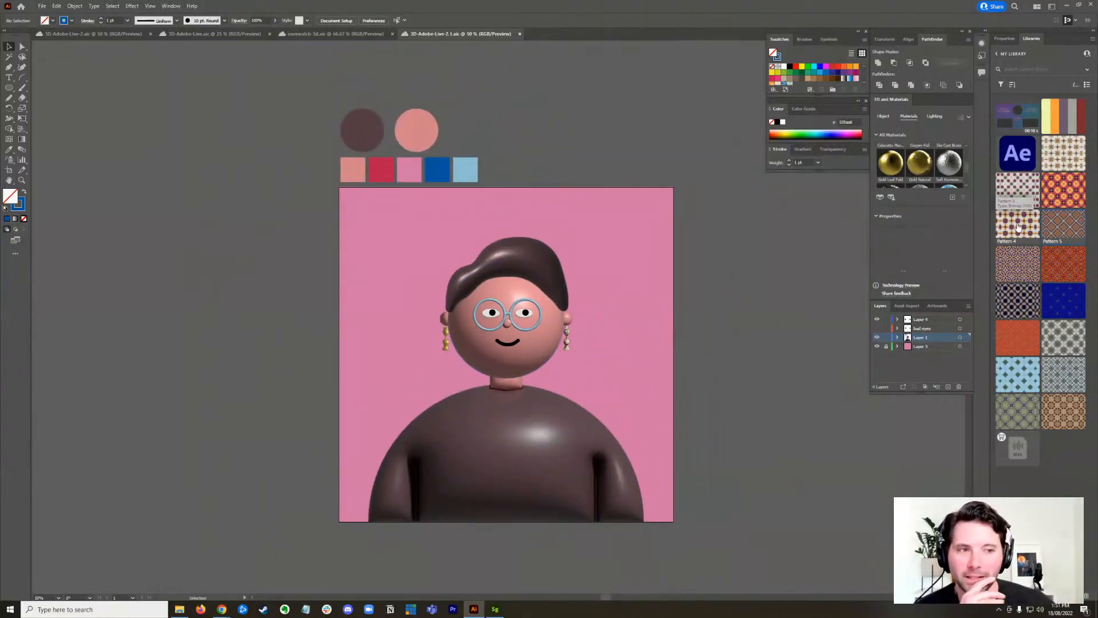
pyautogui.moveTo(1017, 227); pyautogui.dragTo(750, 275)
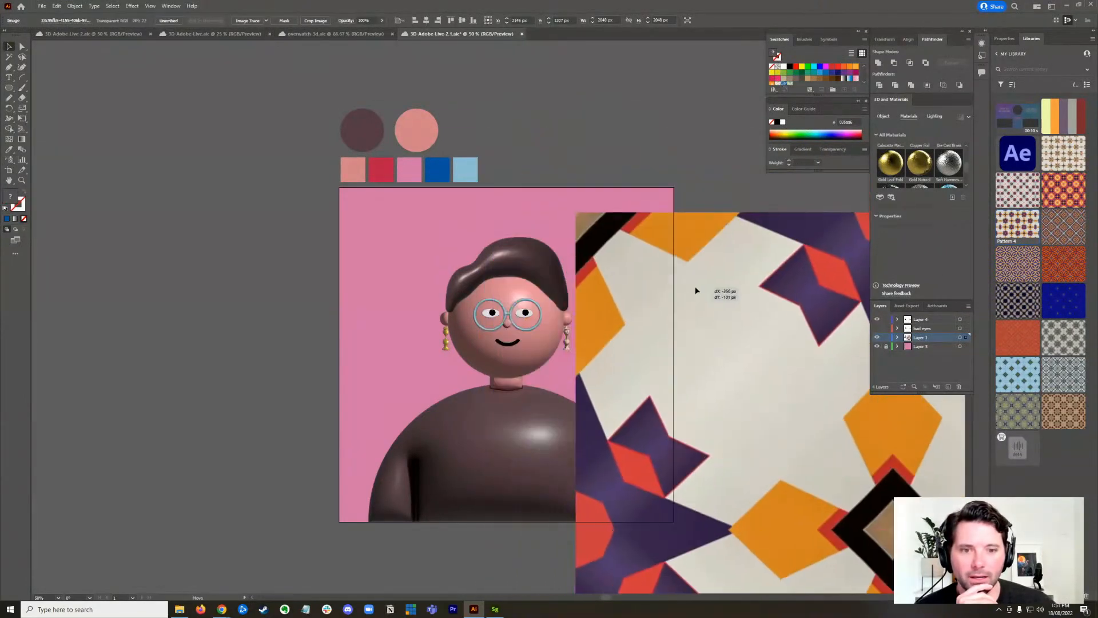
pyautogui.click(620, 221)
pyautogui.moveTo(597, 207); pyautogui.dragTo(847, 457)
pyautogui.moveTo(937, 513); pyautogui.dragTo(418, 237)
pyautogui.hotkey('ctrl', 'shift', '[')
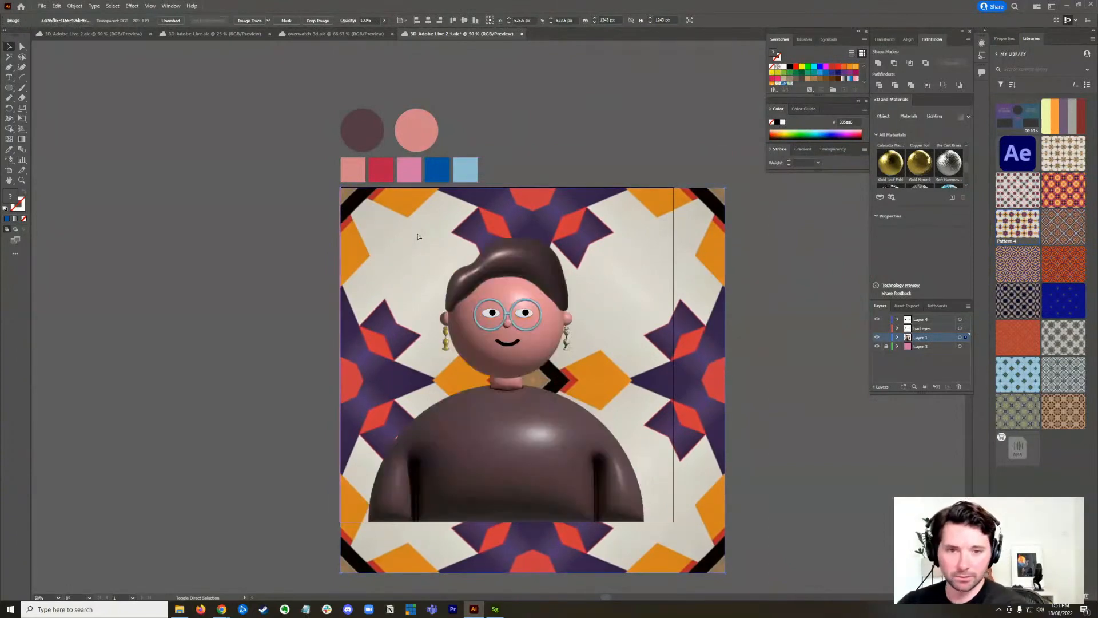
pyautogui.moveTo(724, 572); pyautogui.dragTo(674, 522)
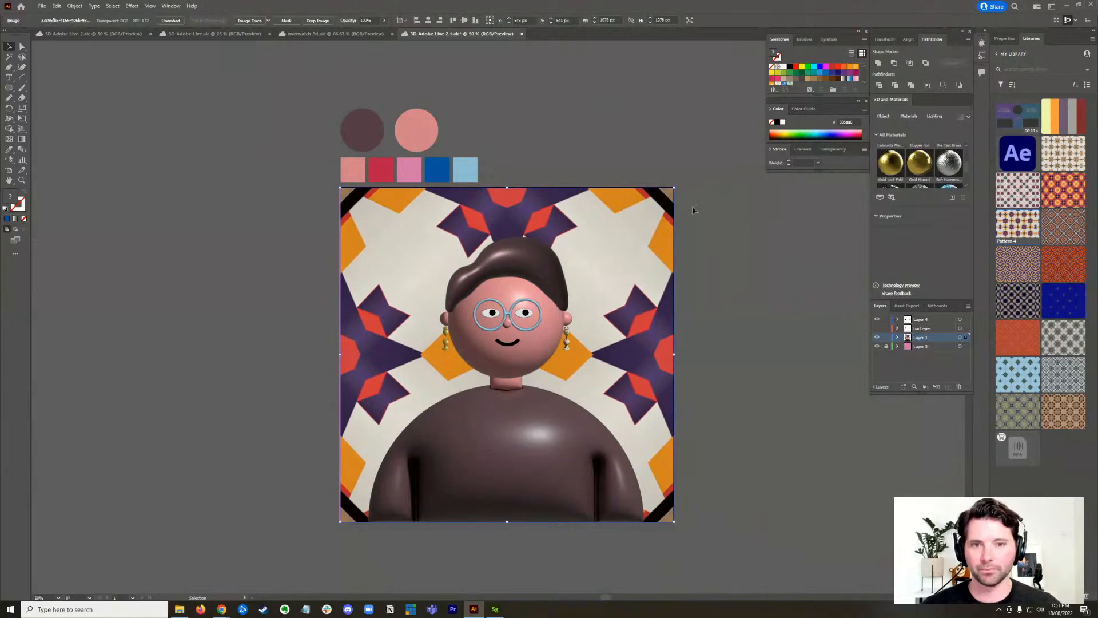
pyautogui.press('Delete')
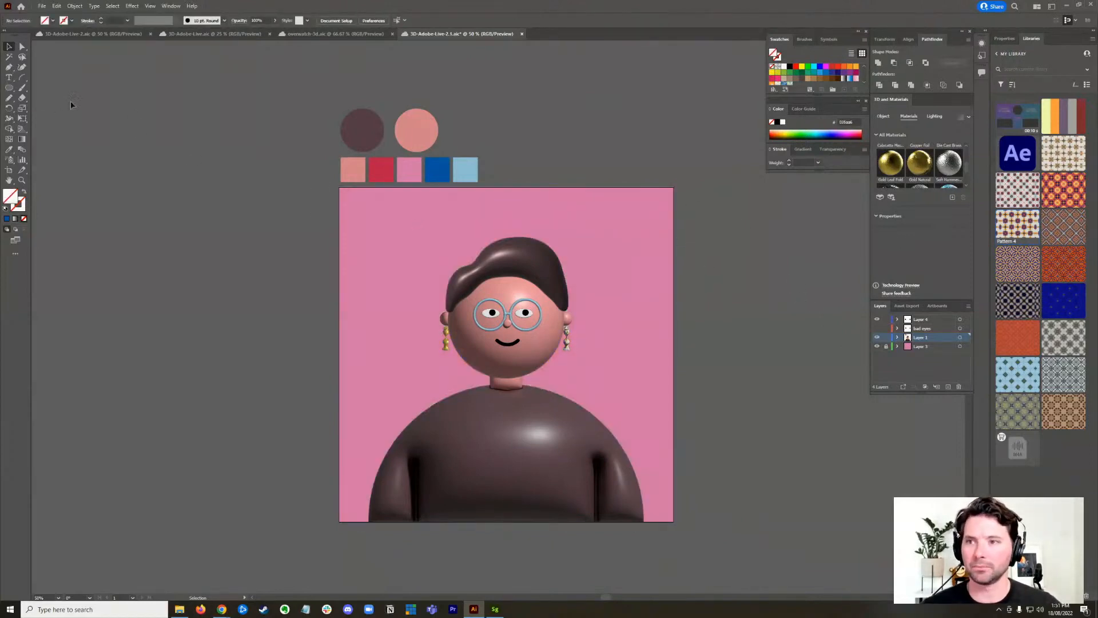
# - Unlock the background layer, draw a 1080 px square covering the artboard on it, and fill it with Pattern 4
pyautogui.click(886, 347)
pyautogui.click(926, 347)
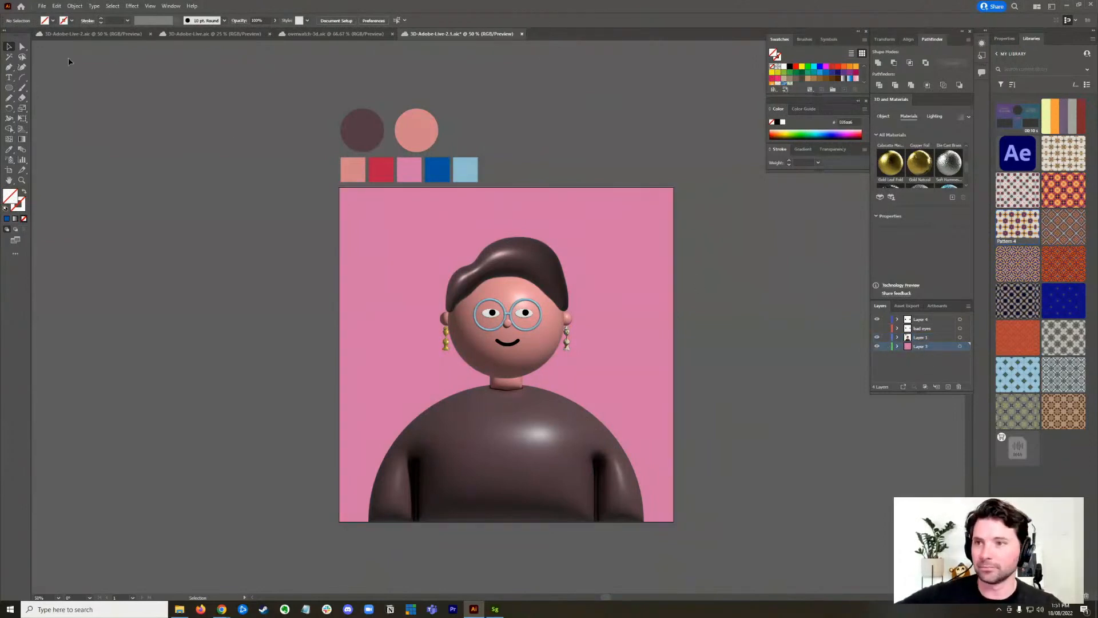
pyautogui.click(10, 88)
pyautogui.click(39, 90)
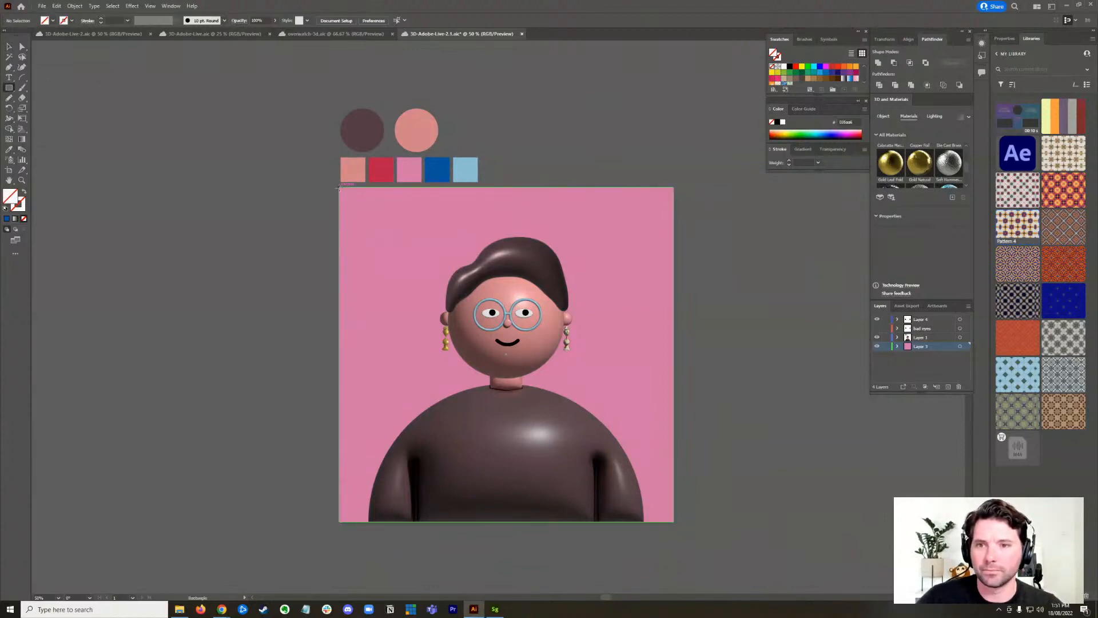
pyautogui.moveTo(340, 188); pyautogui.dragTo(674, 521)
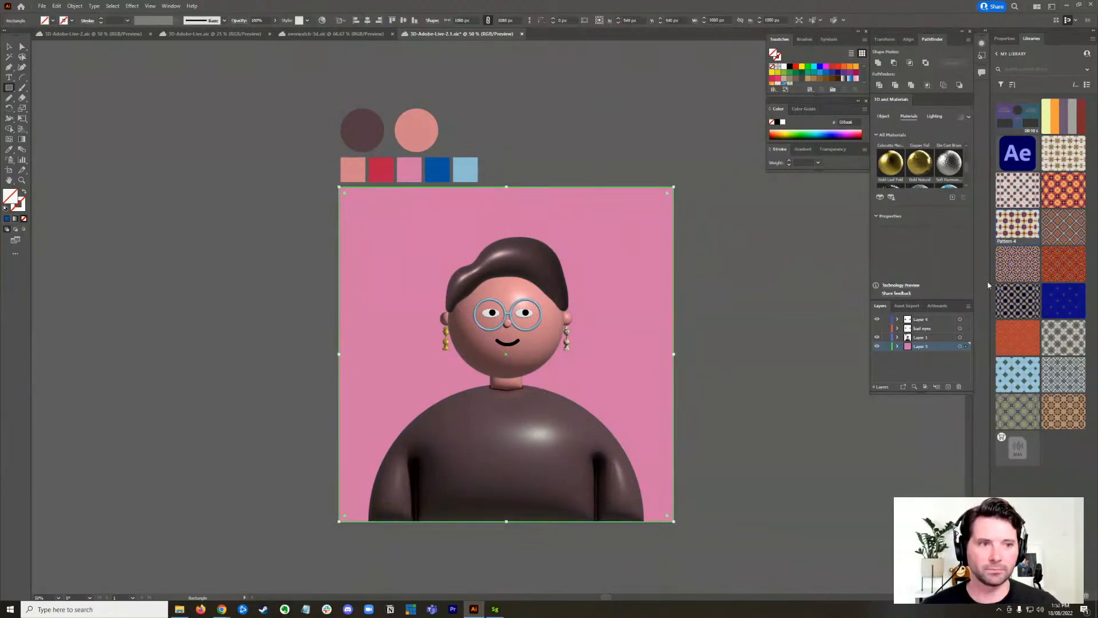
pyautogui.click(1026, 225)
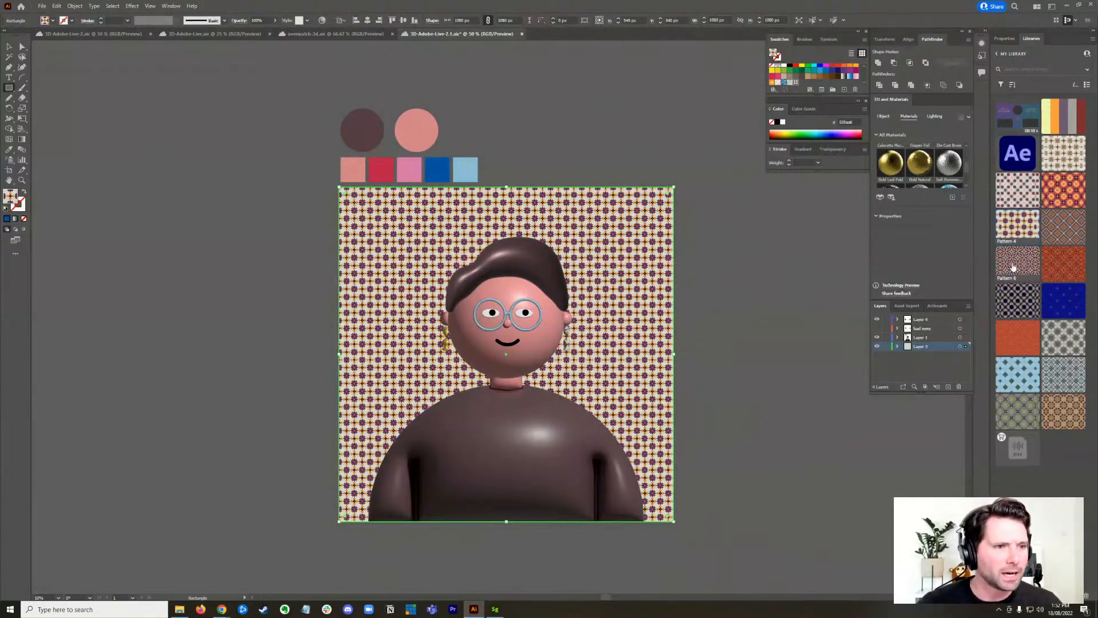
# - Preview the Pattern 6, Pattern 7 and Pattern 8 library images at full size on the canvas, deleting each one
pyautogui.moveTo(1013, 267); pyautogui.dragTo(171, 161)
pyautogui.press('v')
pyautogui.moveTo(238, 286); pyautogui.dragTo(184, 194)
pyautogui.press('Delete')
pyautogui.moveTo(1063, 262); pyautogui.dragTo(131, 190)
pyautogui.press('Delete')
pyautogui.moveTo(1018, 300); pyautogui.dragTo(147, 122)
pyautogui.moveTo(211, 292); pyautogui.dragTo(143, 232)
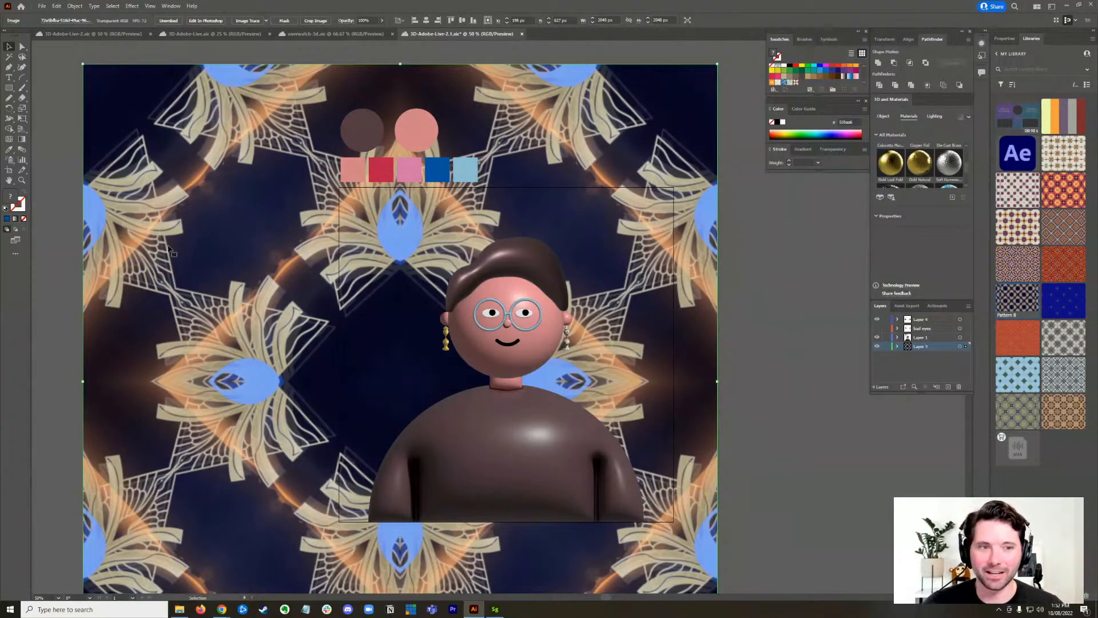
pyautogui.press('Delete')
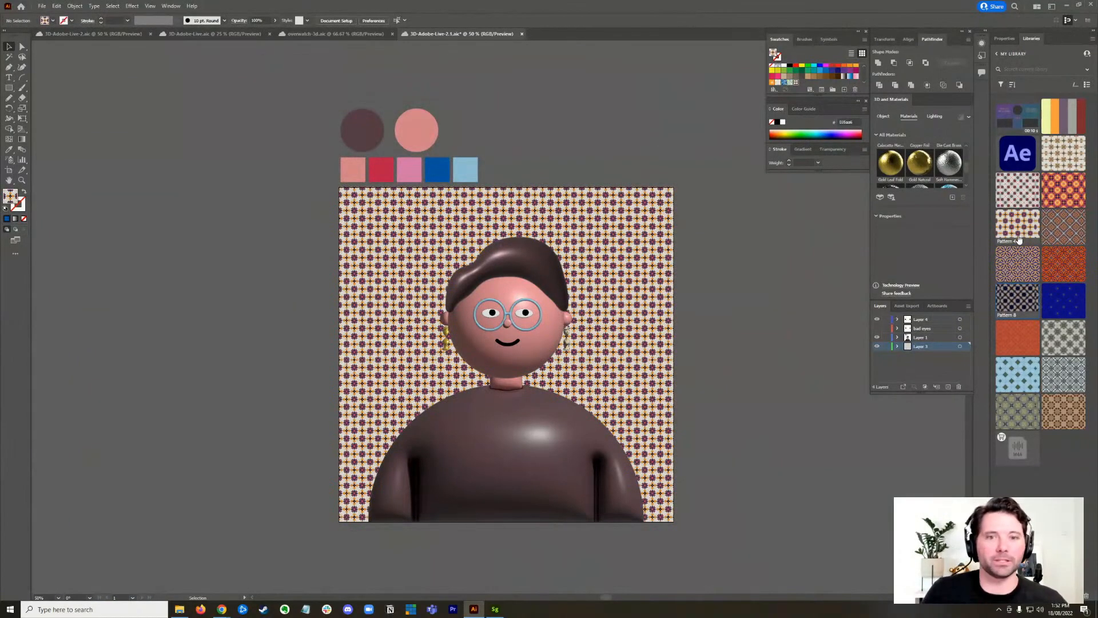
# - Place the Pattern 6 and Pattern 7 images beside the artboard for another comparison and remove both
pyautogui.moveTo(1022, 266); pyautogui.dragTo(653, 225)
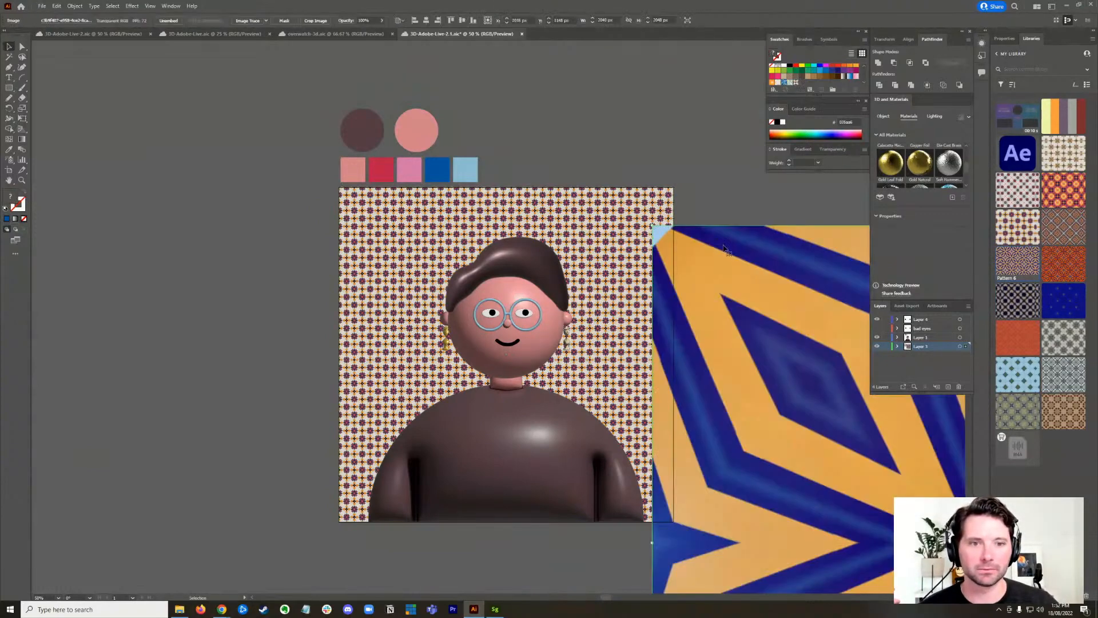
pyautogui.press('Delete')
pyautogui.moveTo(1053, 261); pyautogui.dragTo(642, 226)
pyautogui.click(763, 260)
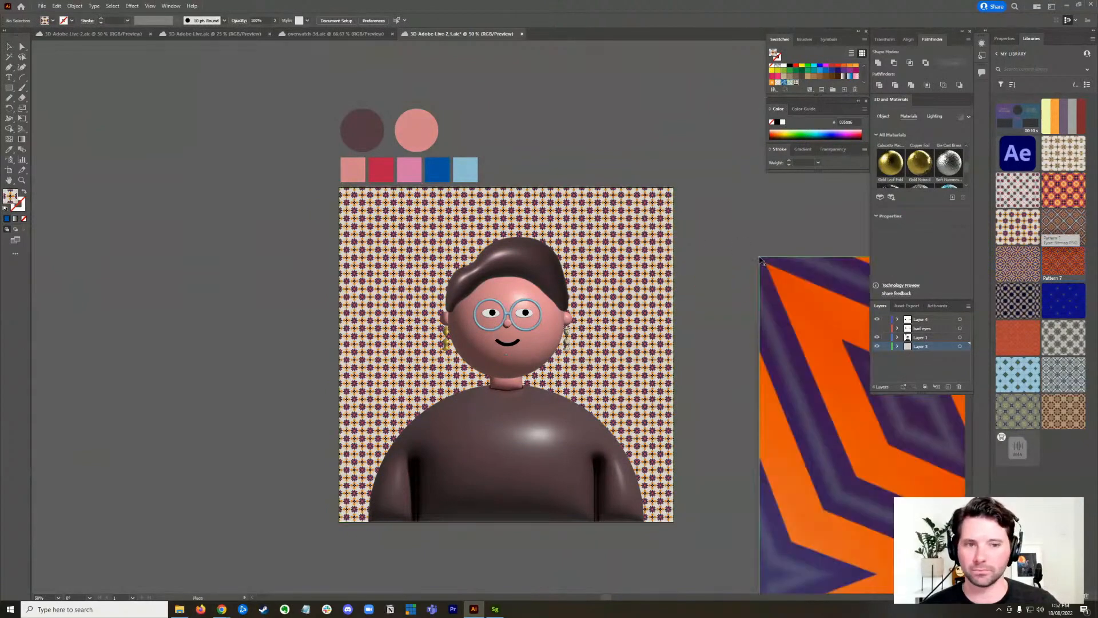
pyautogui.hotkey('ctrl', 'z')
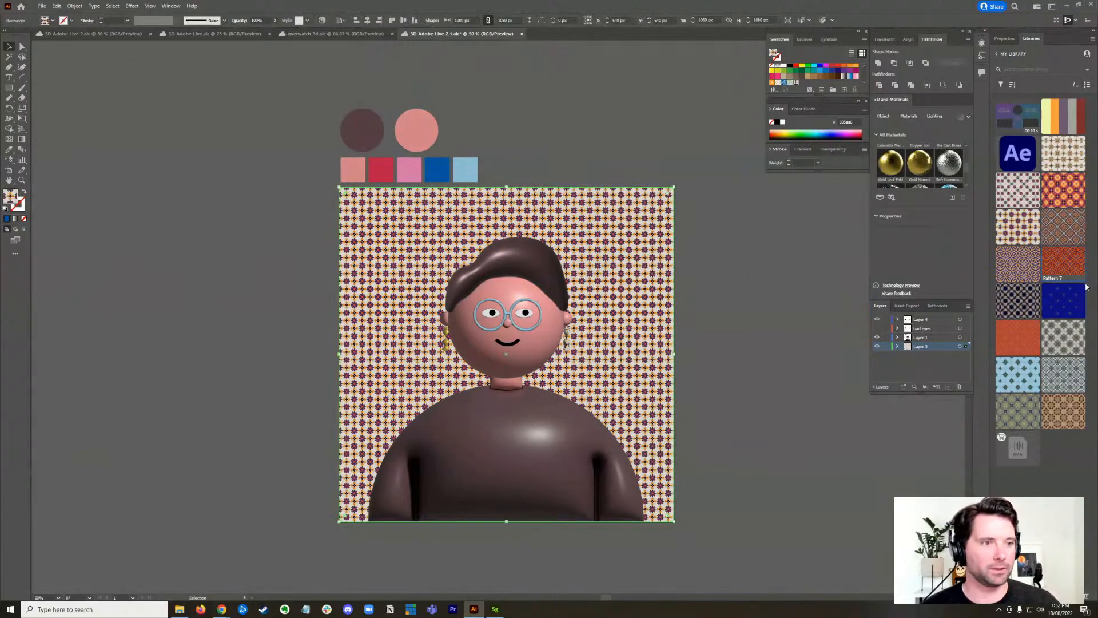
# - Fill the background square with Pattern 7, save the document and deselect everything
pyautogui.click(1063, 260)
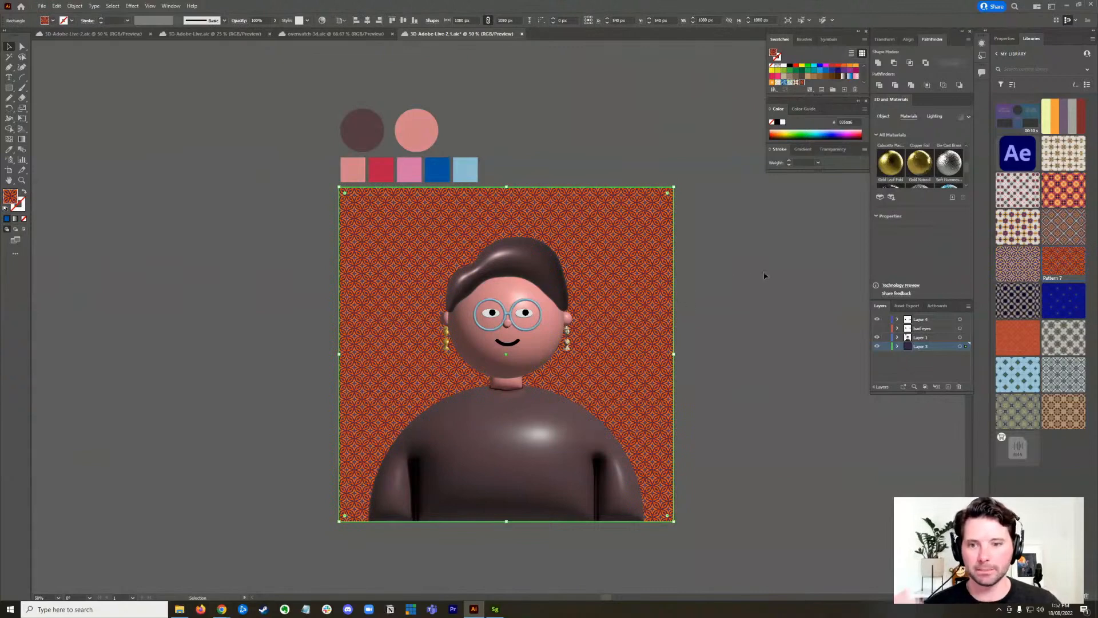
pyautogui.hotkey('ctrl', 's')
pyautogui.click(259, 311)
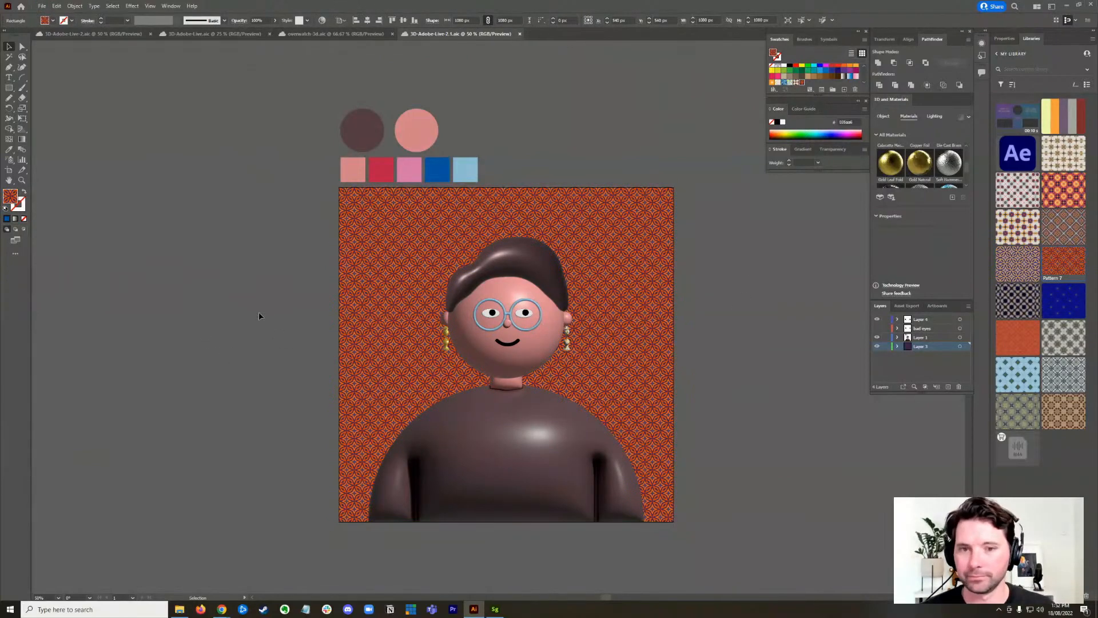
# - Examine the character against the patterned background, both close up on the face and as a whole portrait
pyautogui.scroll(2, 298, 350)
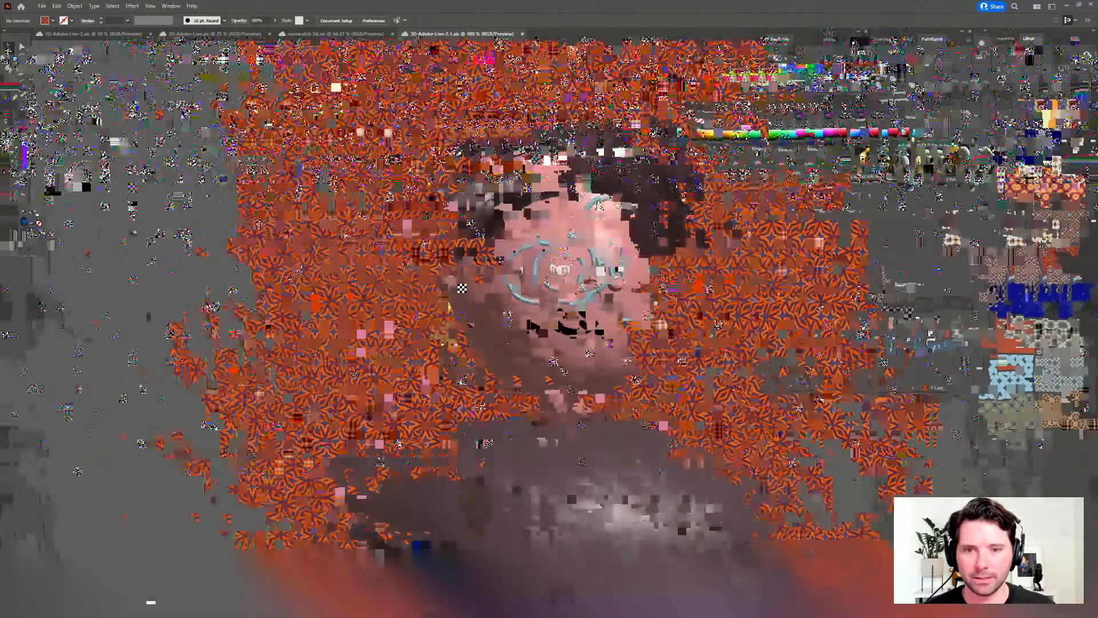
pyautogui.moveTo(718, 318); pyautogui.dragTo(445, 311)
pyautogui.click(444, 311)
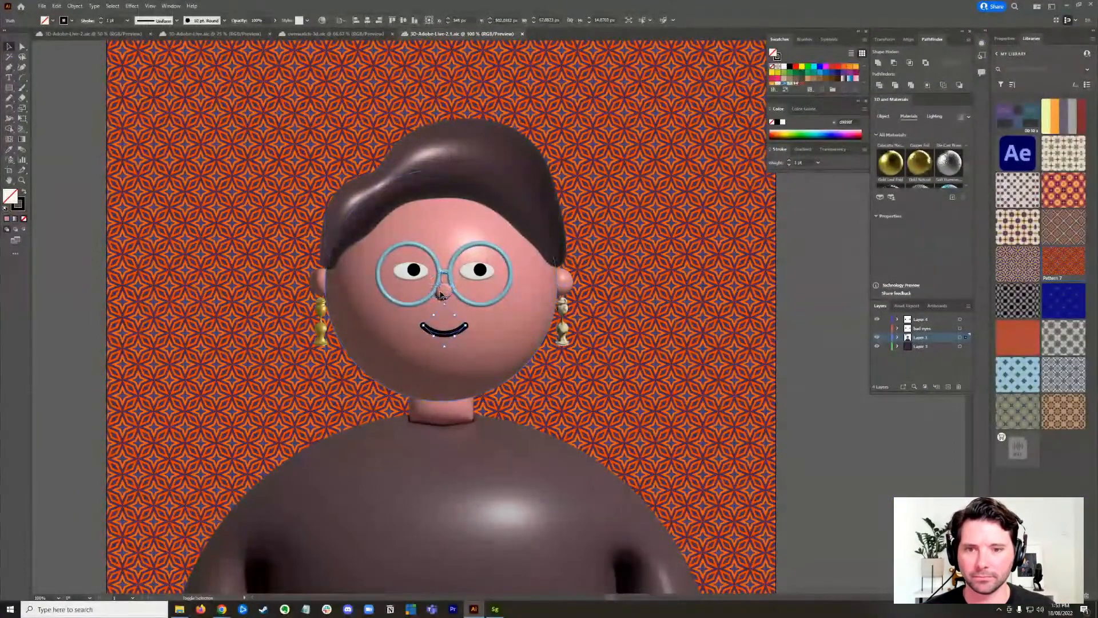
pyautogui.scroll(-1, 613, 330)
pyautogui.scroll(-2, 613, 331)
pyautogui.click(719, 350)
pyautogui.scroll(2, 719, 350)
pyautogui.moveTo(661, 334); pyautogui.dragTo(780, 326)
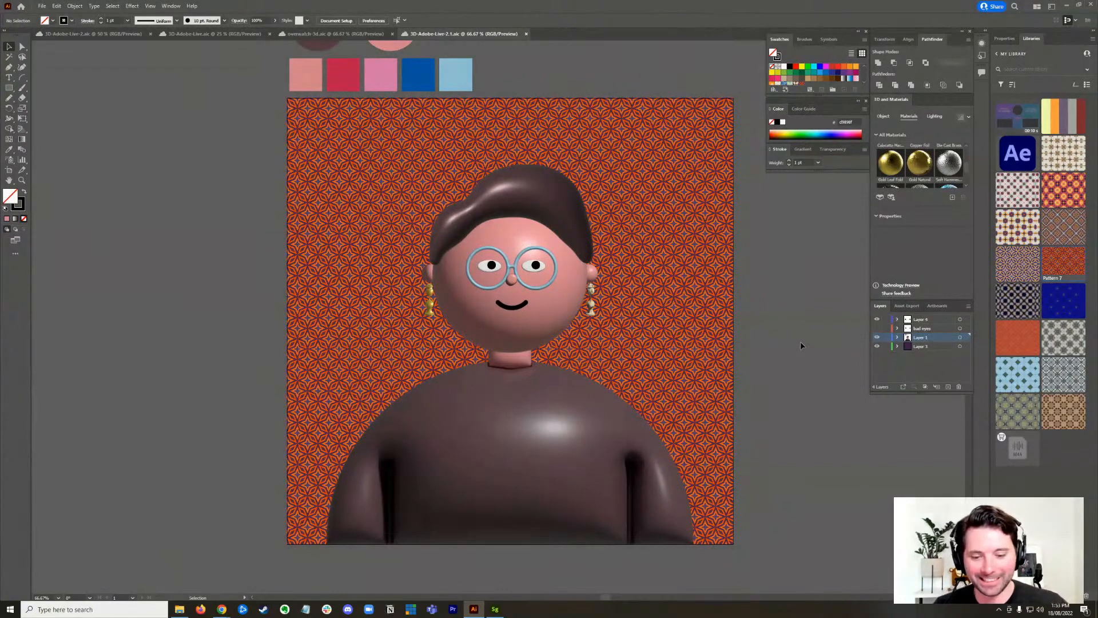
pyautogui.click(535, 465)
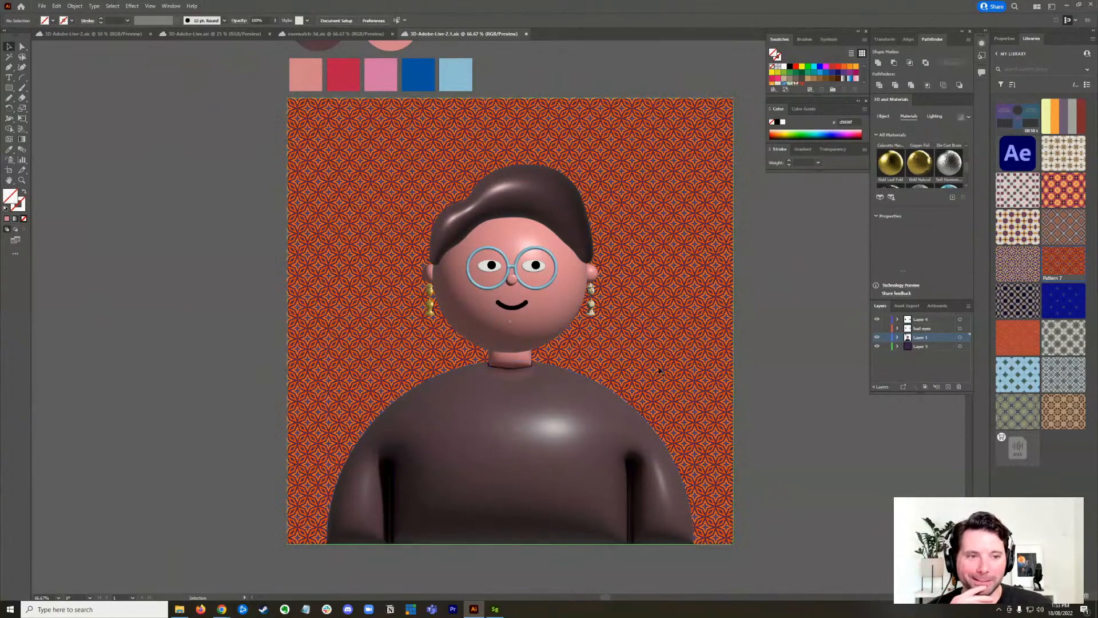
pyautogui.click(823, 344)
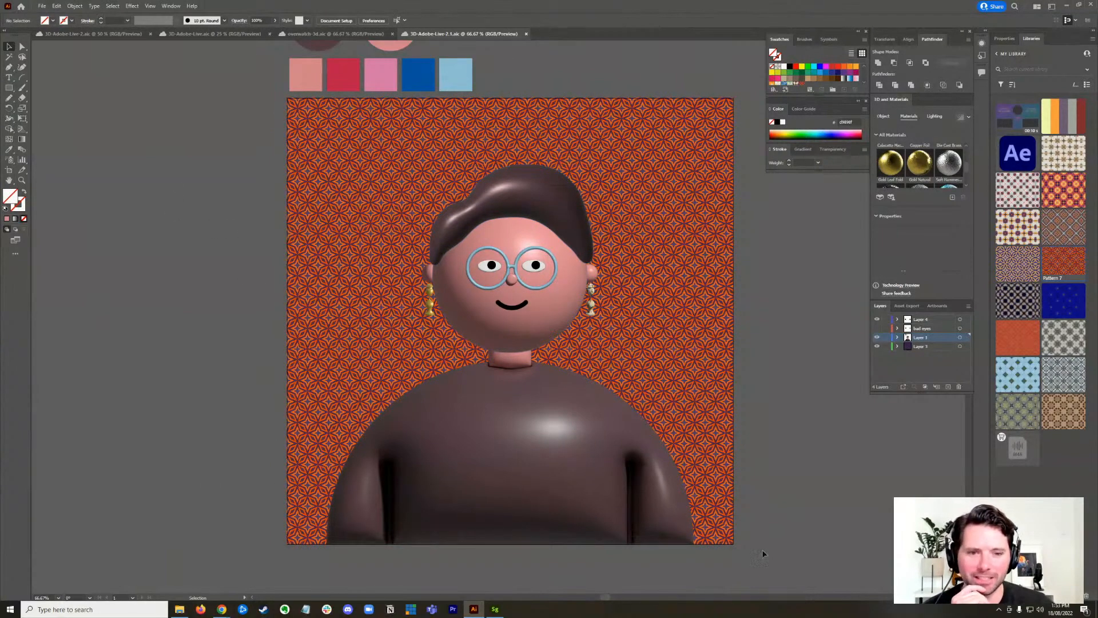
# - Select all the character artwork, view its 3D object settings, and deselect it
pyautogui.hotkey('ctrl', 'a')
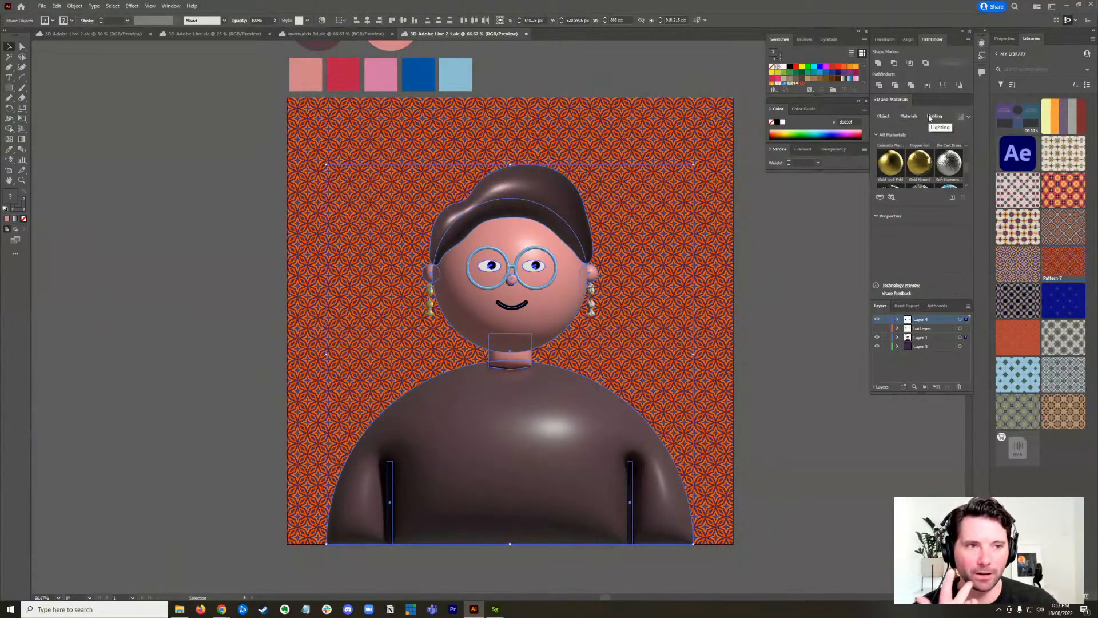
pyautogui.click(884, 116)
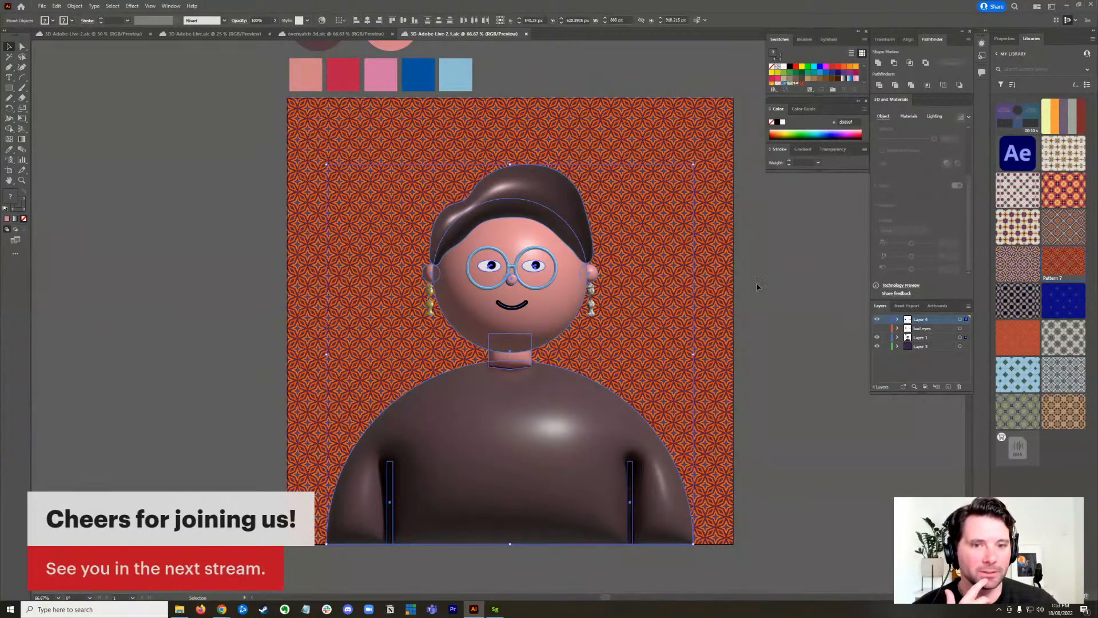
pyautogui.click(241, 201)
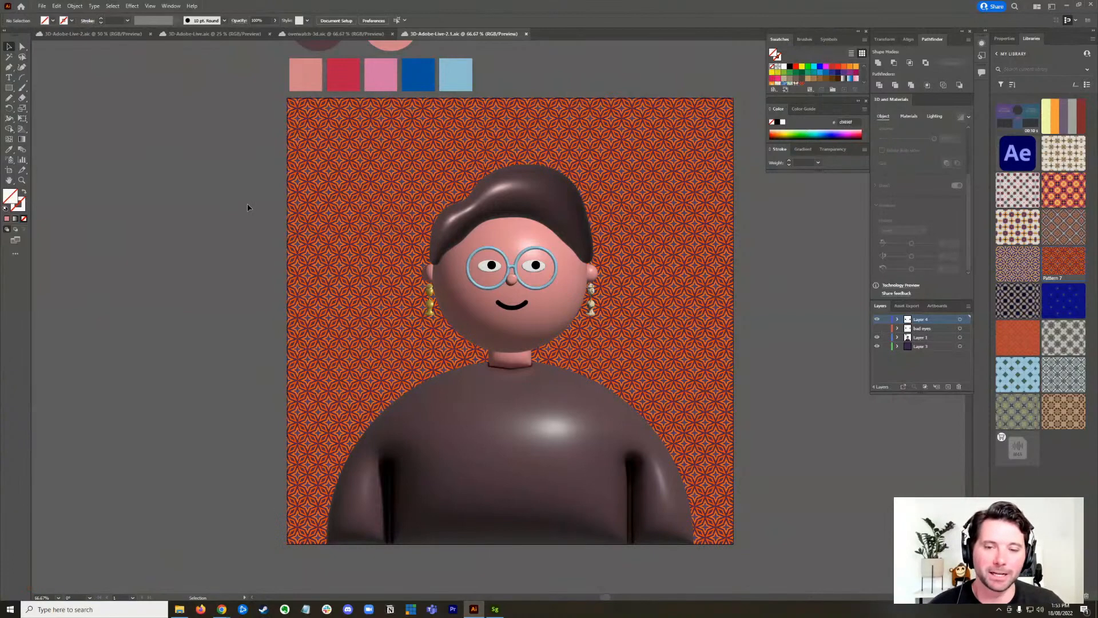
# - Review the inflated rabbit, skull and Overwatch logo artboards in the overwatch-3d document and return to the portrait document
pyautogui.click(334, 34)
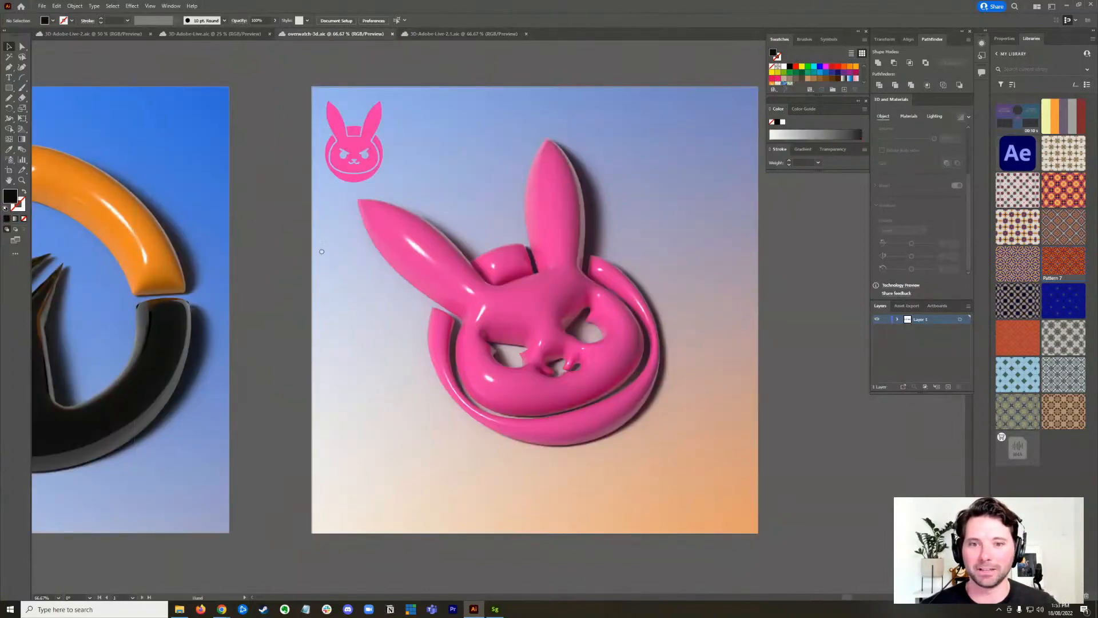
pyautogui.hscroll(-10, 291, 246)
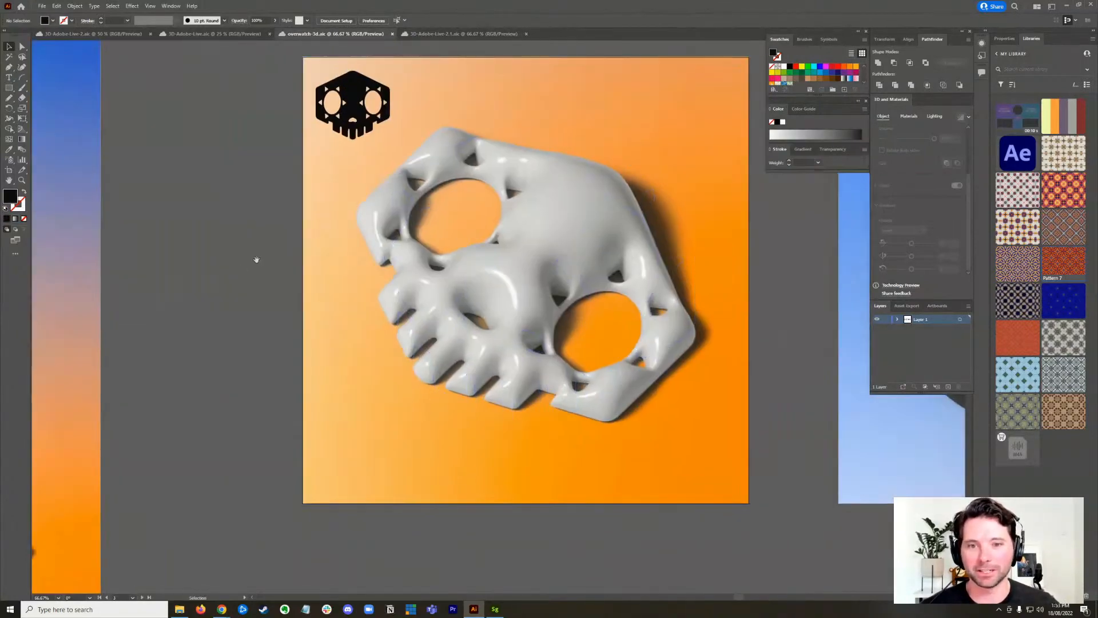
pyautogui.scroll(1, 242, 266)
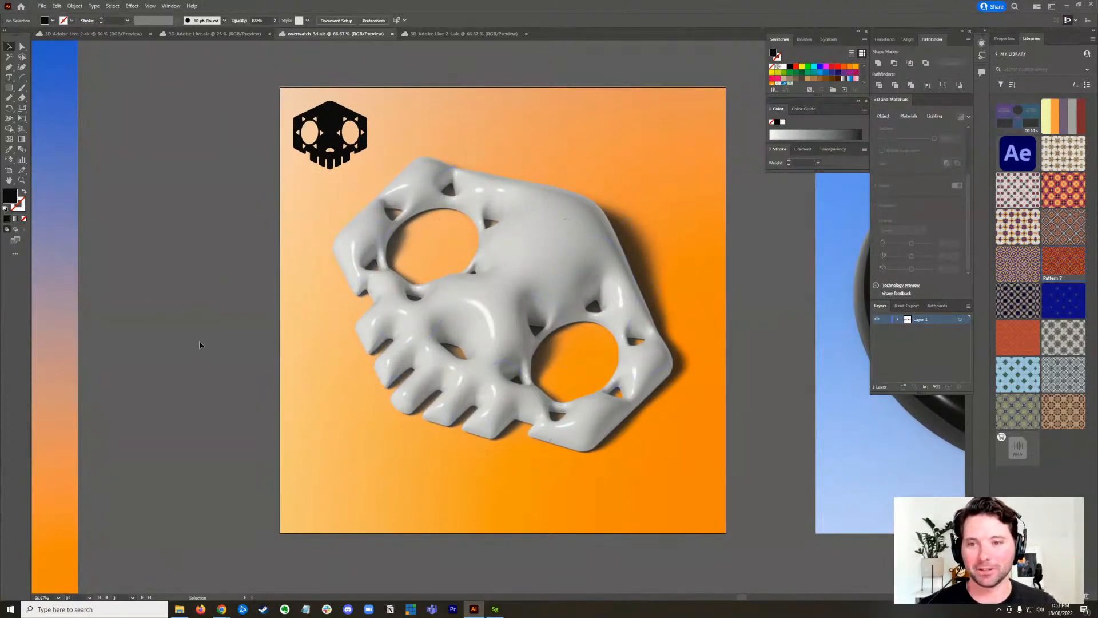
pyautogui.moveTo(759, 378); pyautogui.dragTo(323, 353)
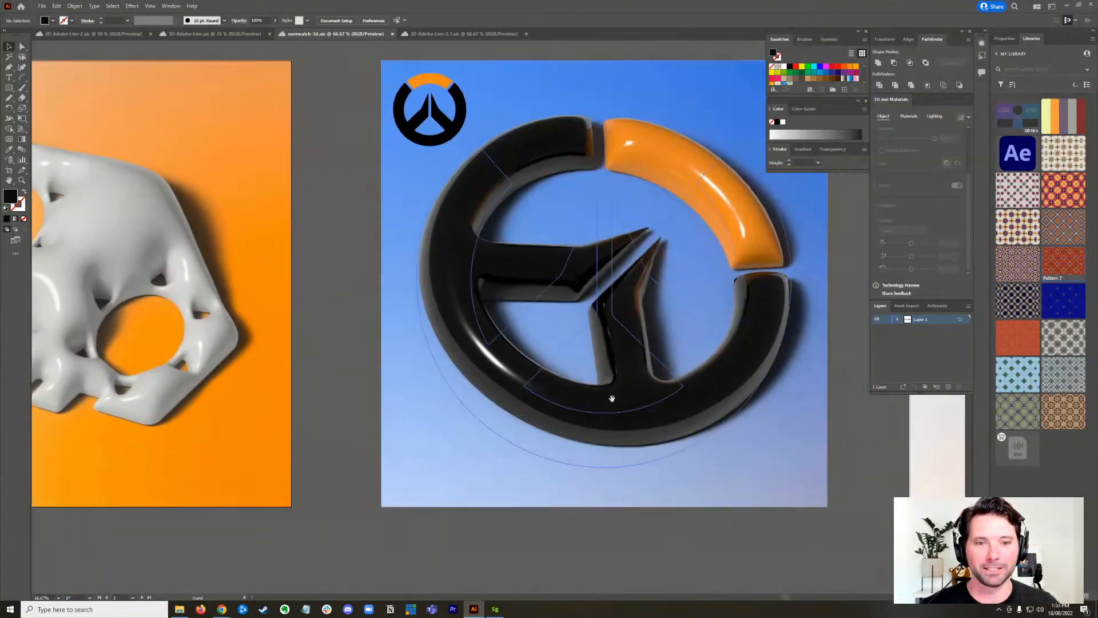
pyautogui.moveTo(876, 354); pyautogui.dragTo(687, 354)
pyautogui.hscroll(5, 663, 355)
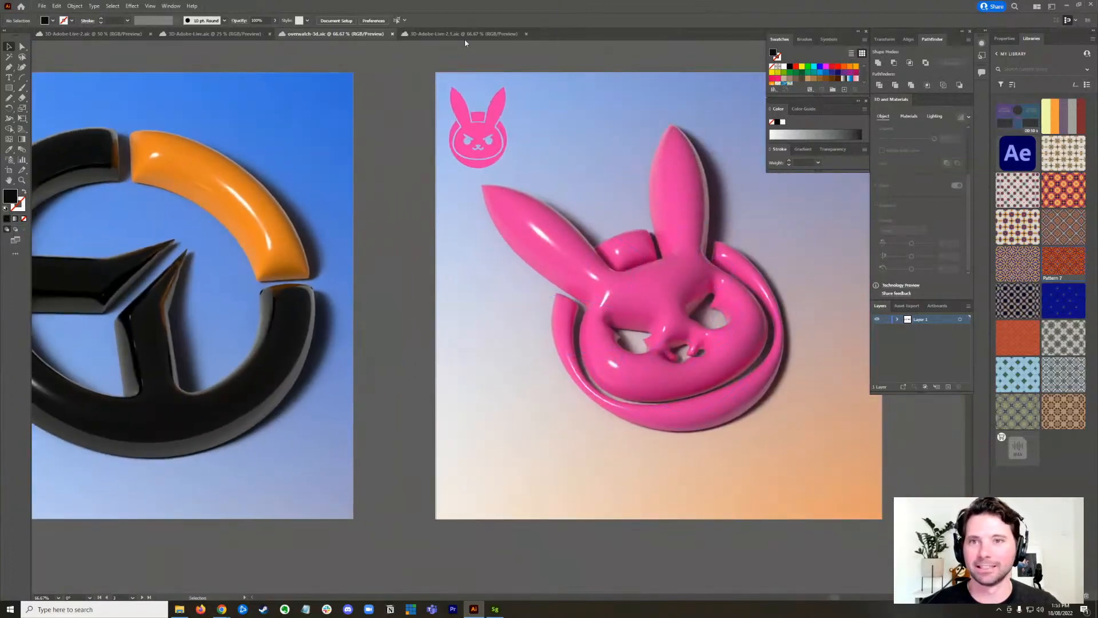
pyautogui.click(465, 35)
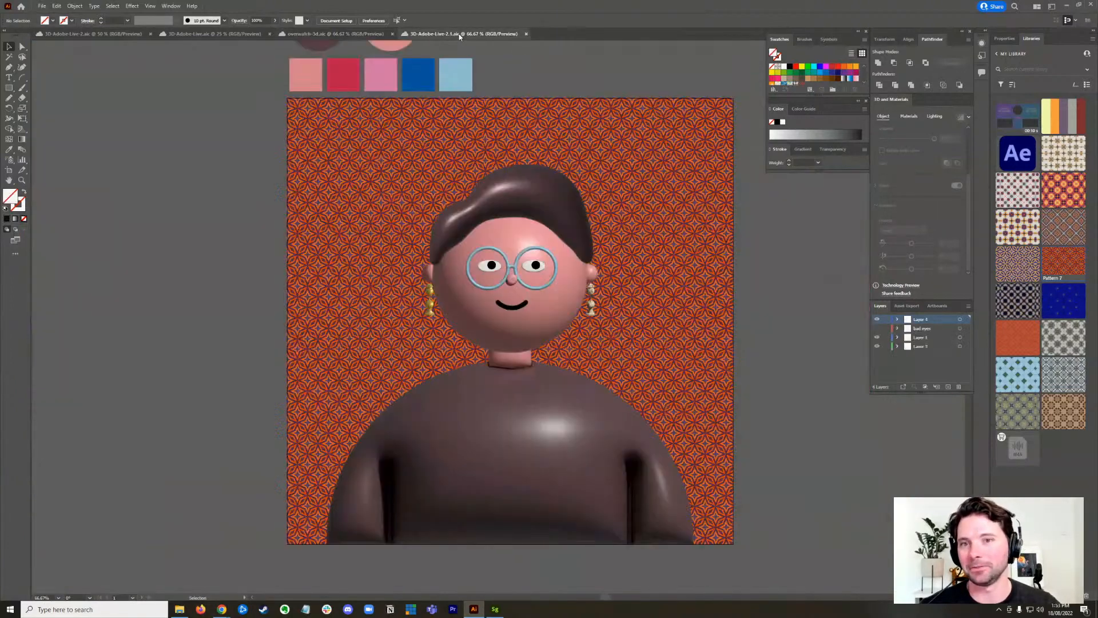
pyautogui.moveTo(234, 352); pyautogui.dragTo(251, 301)
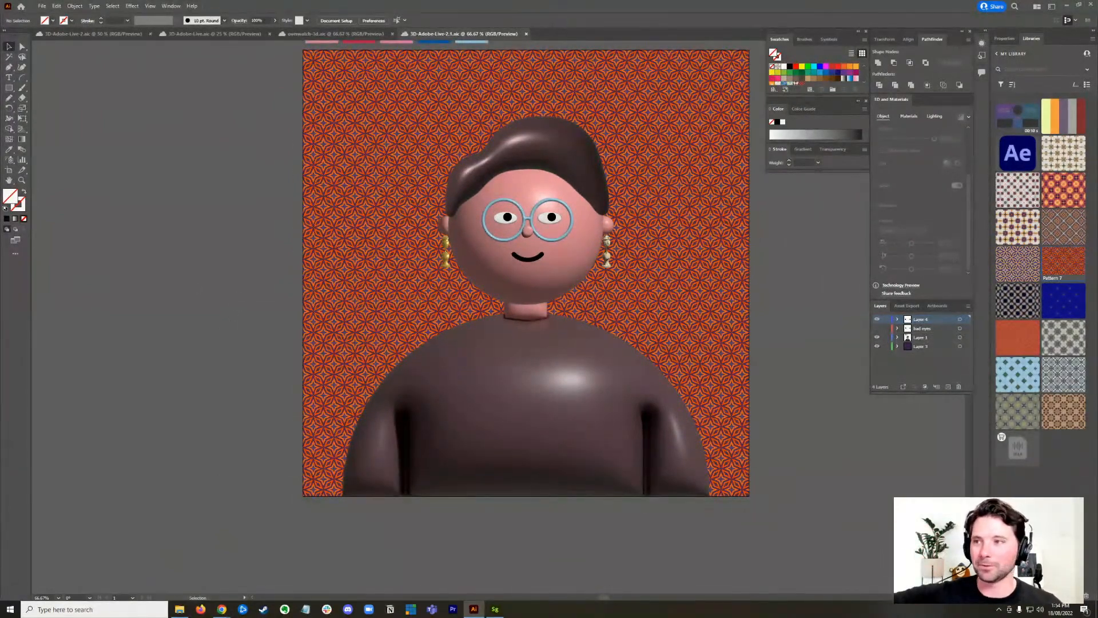